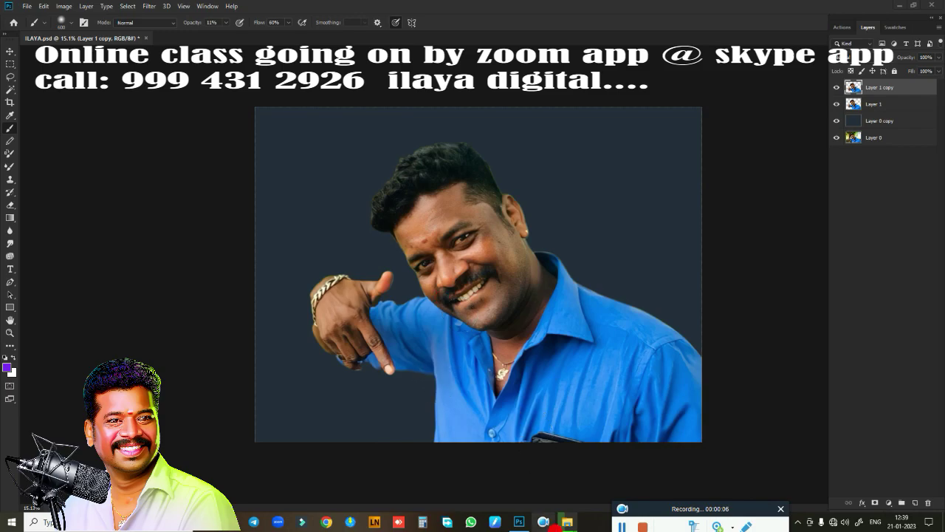
- Pick the soft 1487 px brush preset from the canvas brush picker
left_click(430, 150)
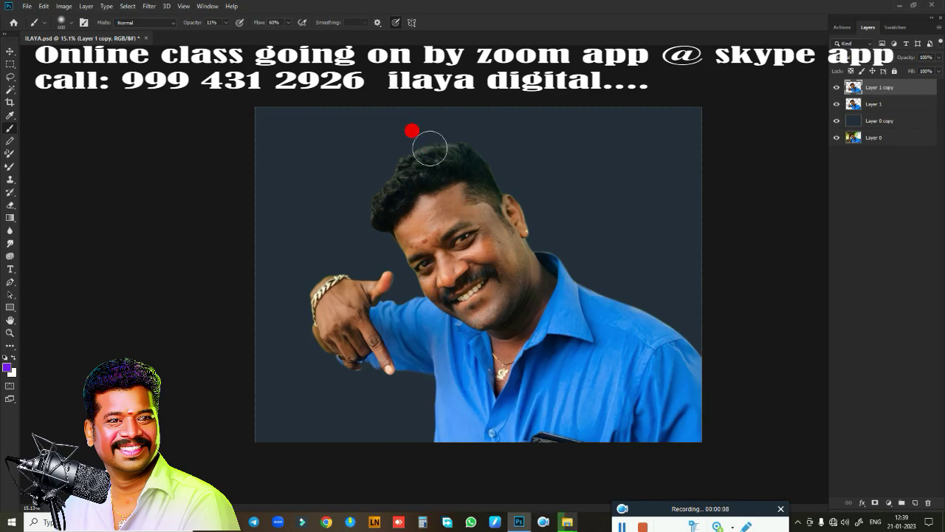
right_click(429, 149)
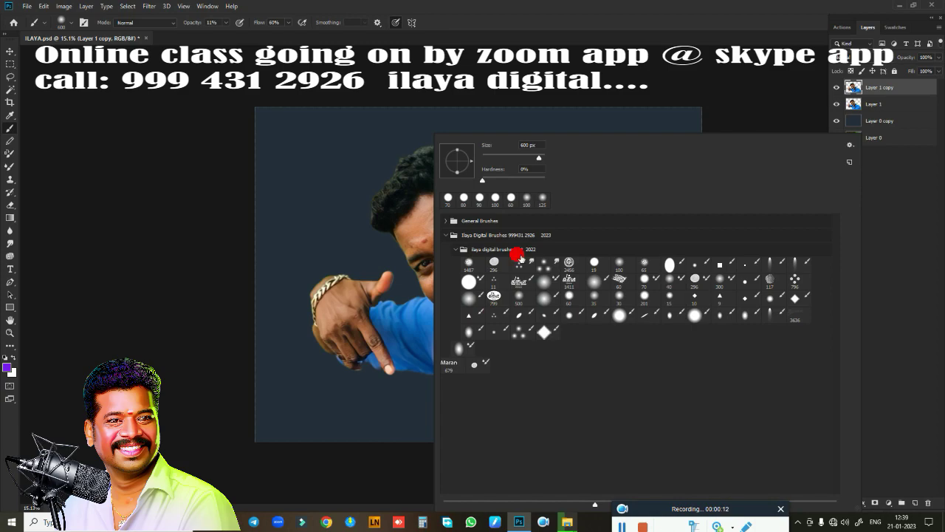
left_click(474, 263)
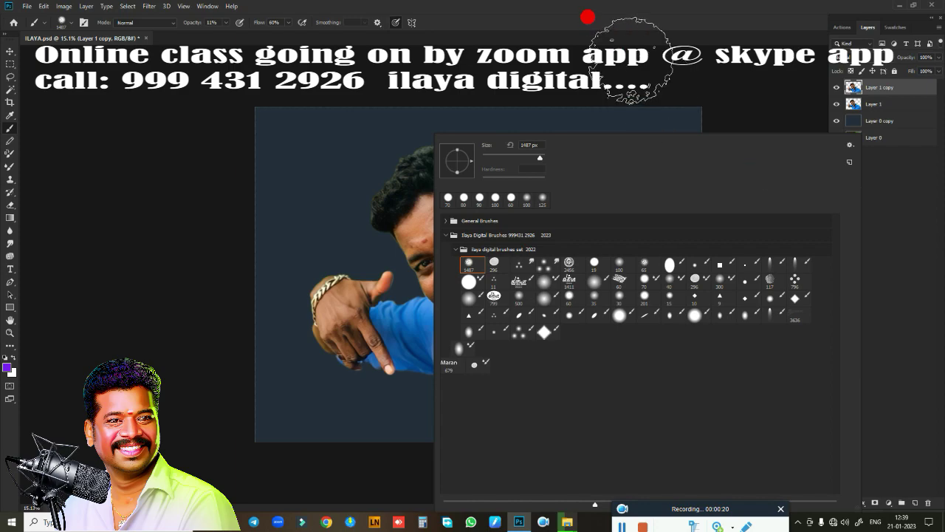
left_click(612, 104)
- Open Brush Settings, move the panel to the lower right, and bring up the brush preset picker
key("F5")
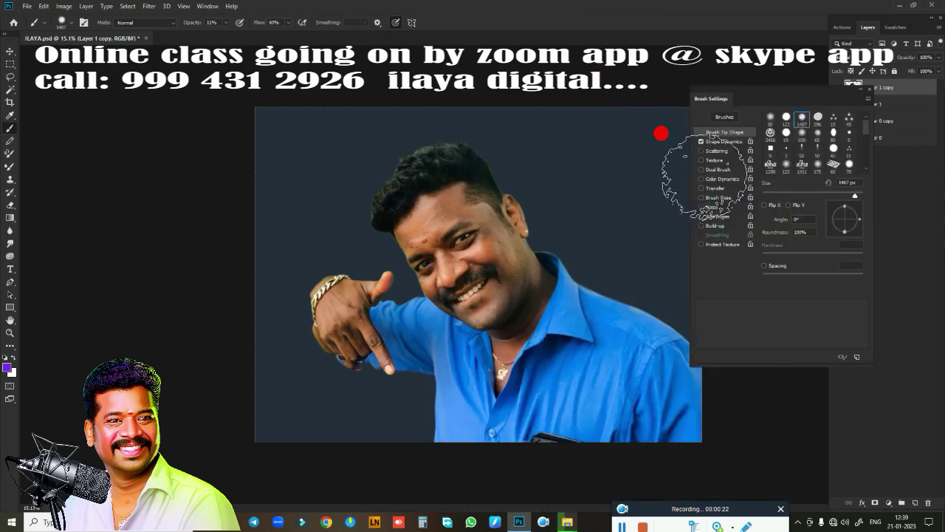
mouse_move(756, 96)
left_mouse_down()
mouse_move(798, 188)
mouse_move(820, 194)
left_mouse_up()
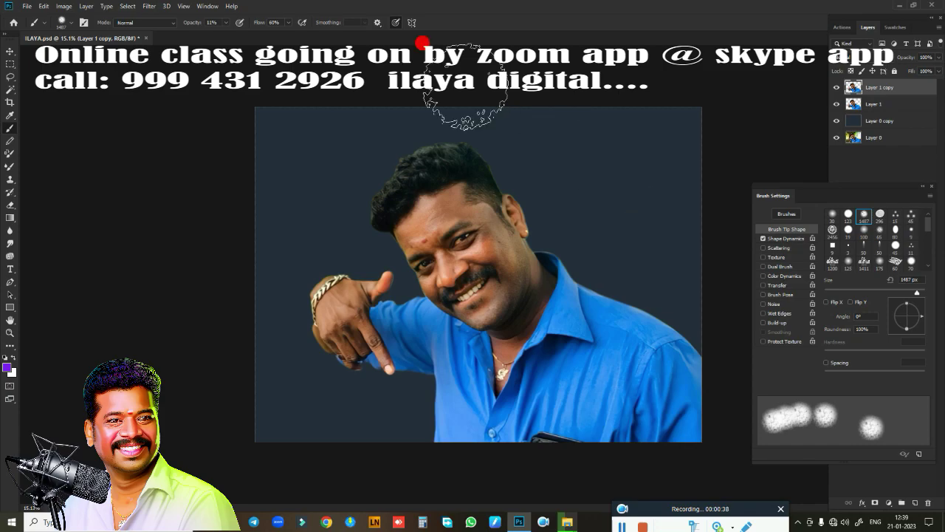
right_click(345, 112)
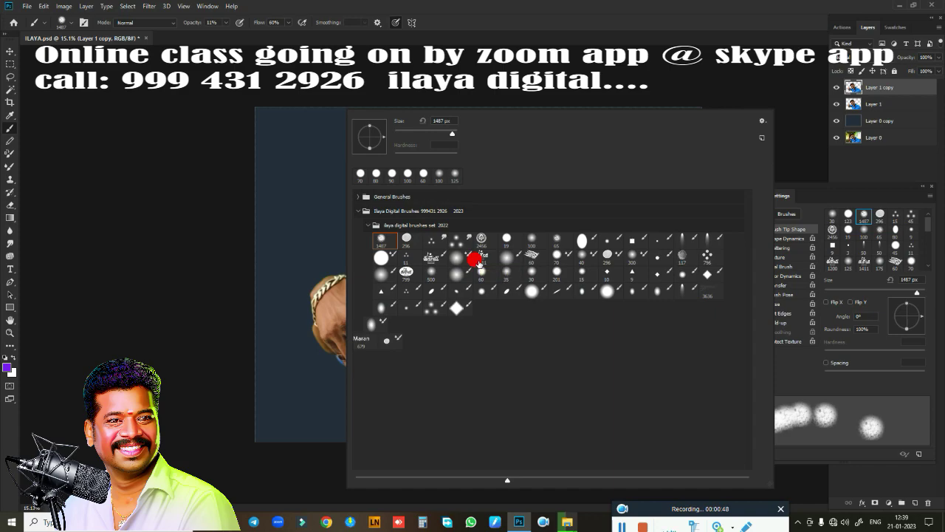
- Toggle the picker's Brush Stroke and Brush Name previews off again, leaving Brush Tip thumbnails only
left_click(762, 121)
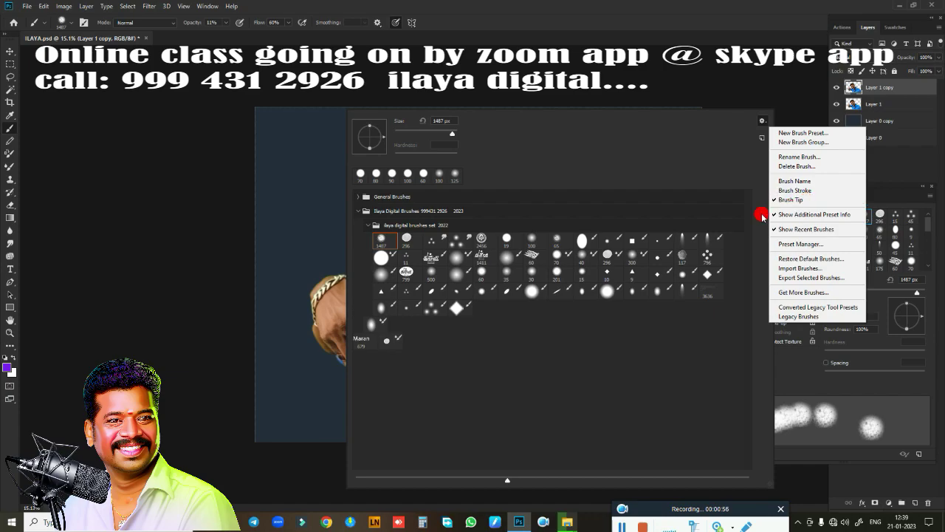
left_click(773, 190)
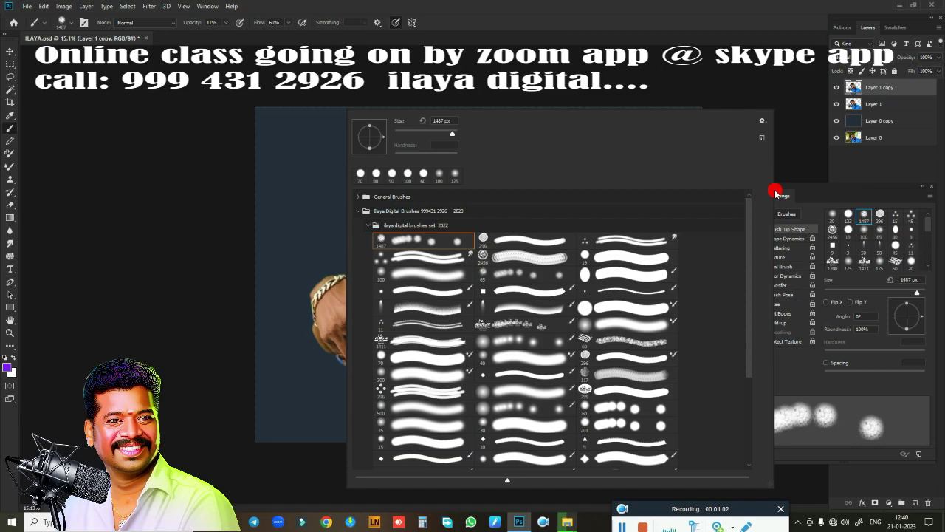
left_click(762, 120)
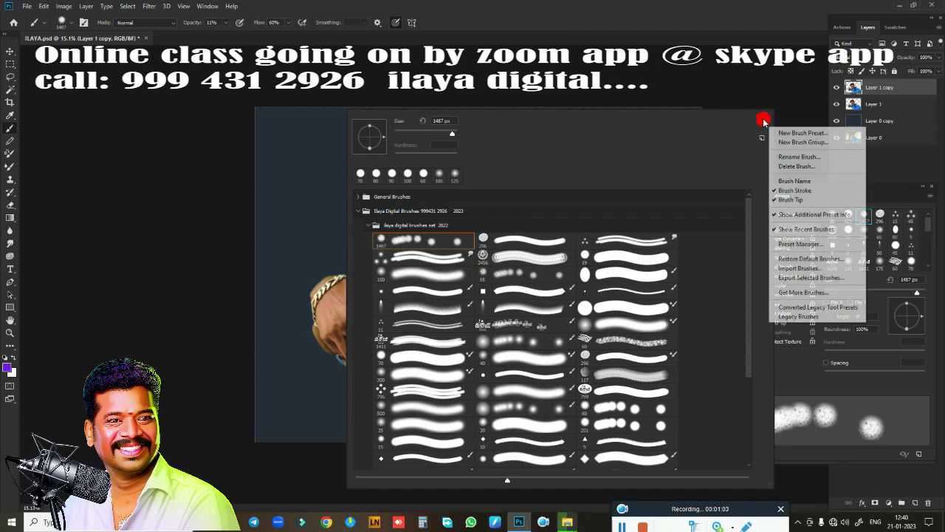
left_click(787, 180)
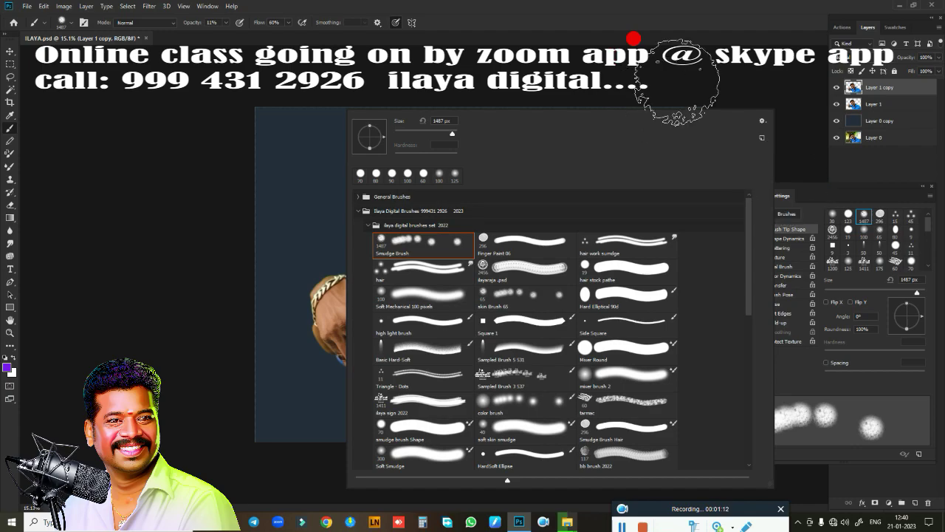
left_click(763, 119)
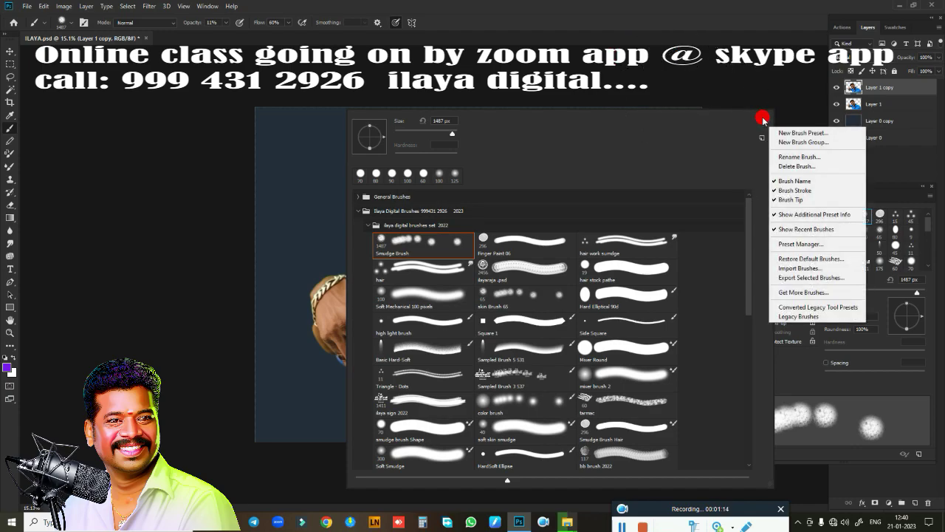
left_click(774, 184)
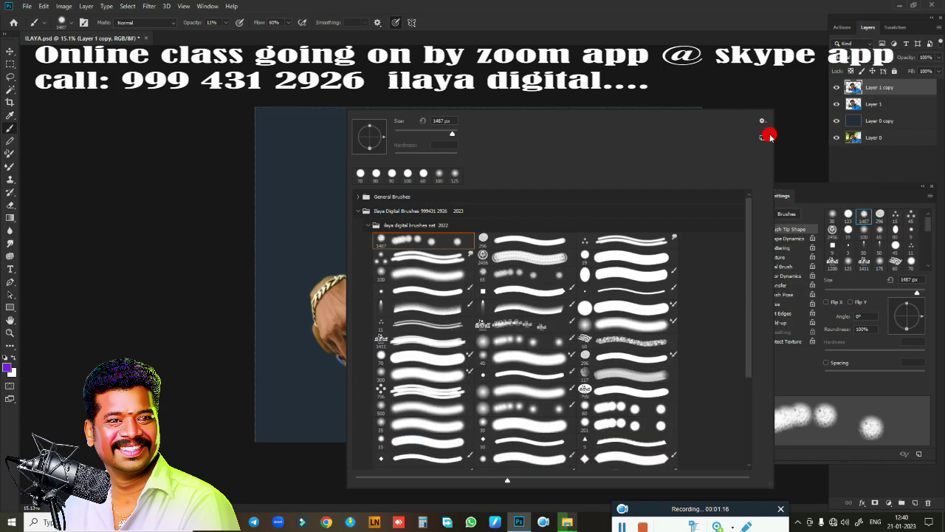
left_click(763, 120)
left_click(776, 191)
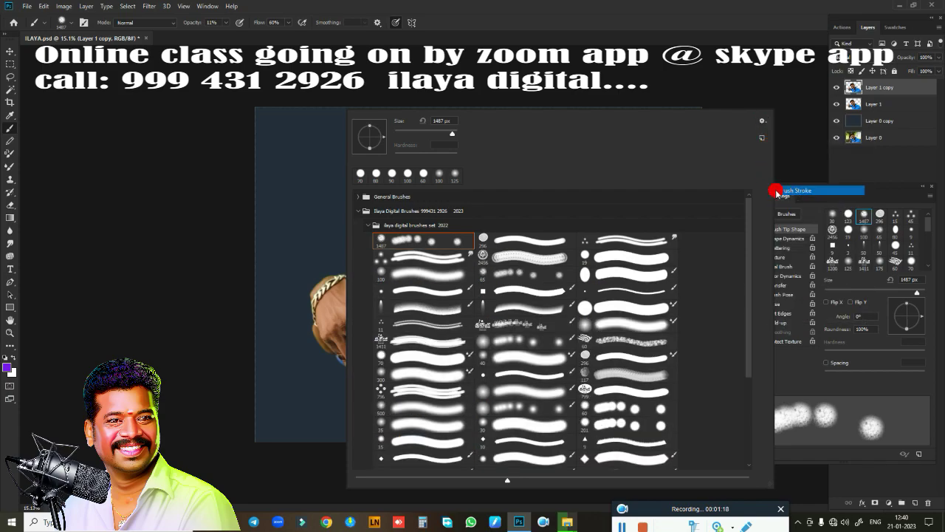
left_click(763, 120)
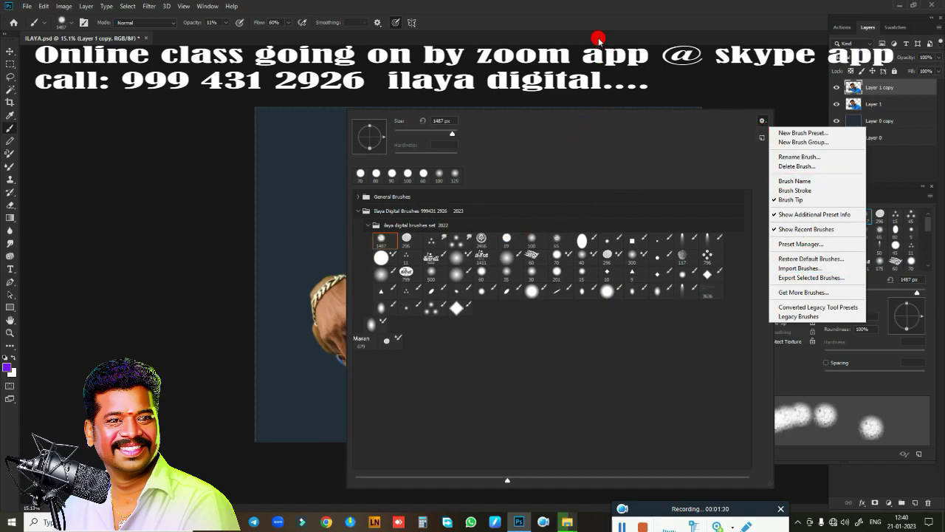
left_click(598, 39)
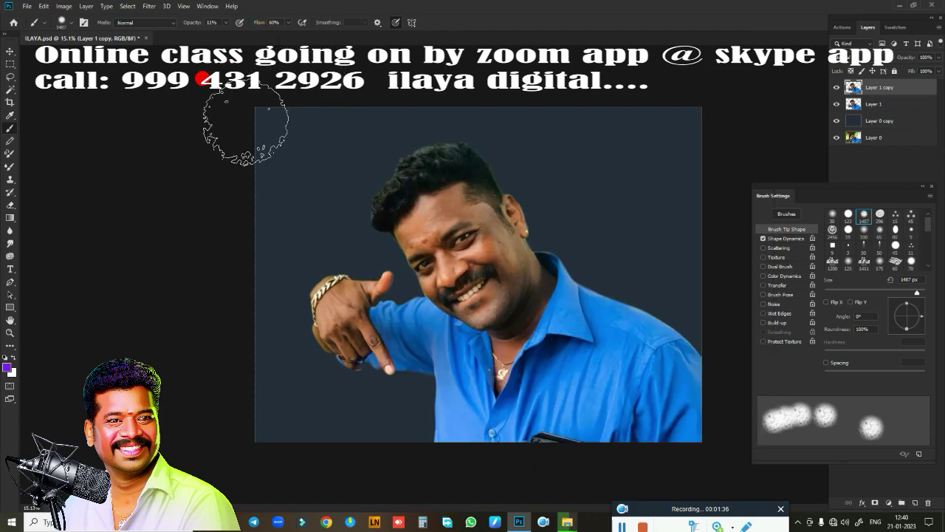
- Make the pasteboard around the photo black and glance at the brush preset list
right_click(245, 122)
left_click(344, 144)
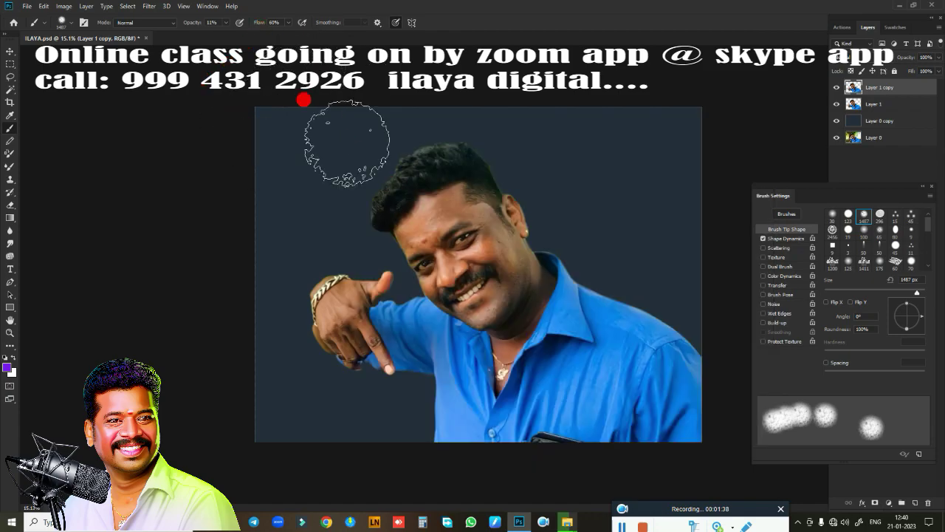
right_click(249, 109)
left_click(264, 125)
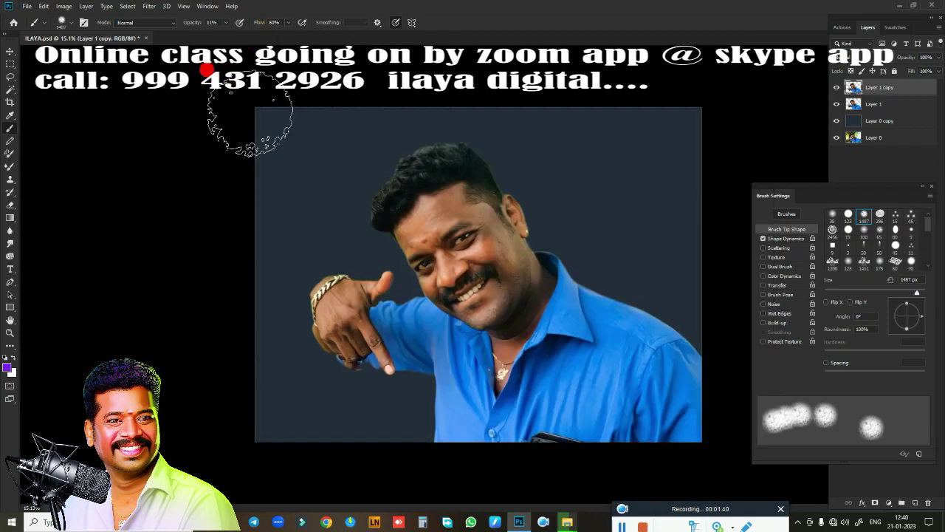
right_click(276, 136)
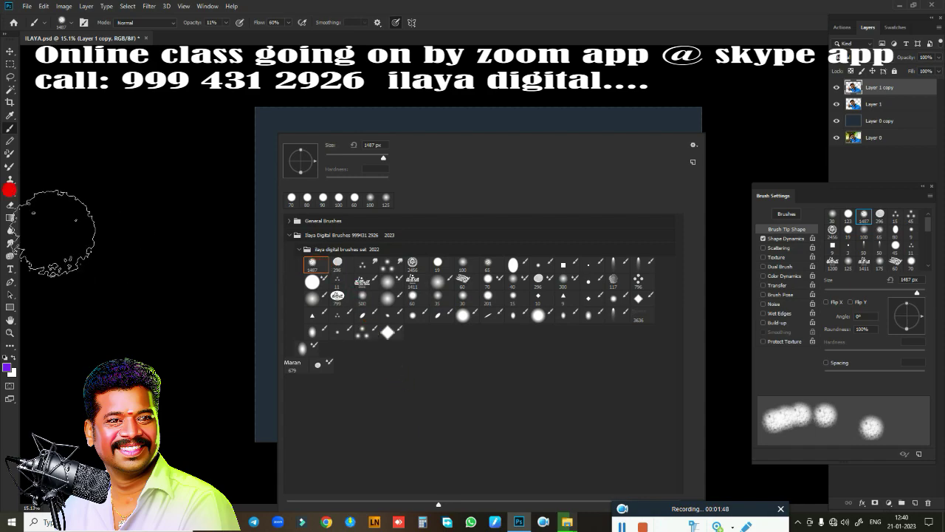
key("Escape")
- Switch to the Smudge tool and reselect the 1487 px preset, checking Transfer and tip shape
left_click(10, 243)
right_click(304, 219)
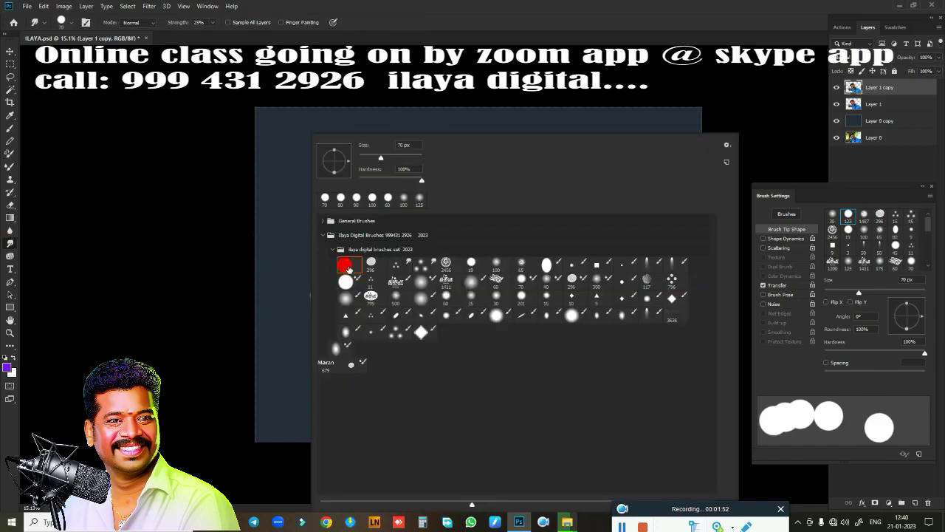
left_click(780, 285)
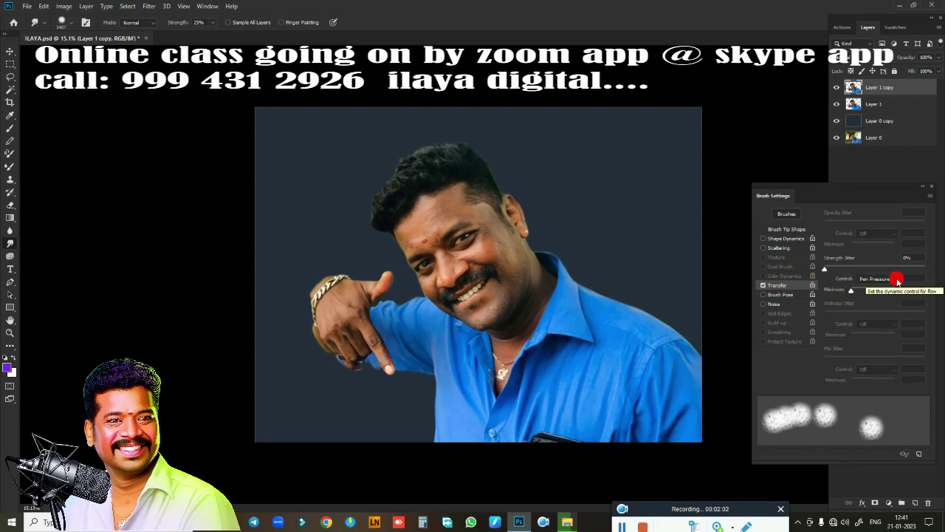
left_click(798, 229)
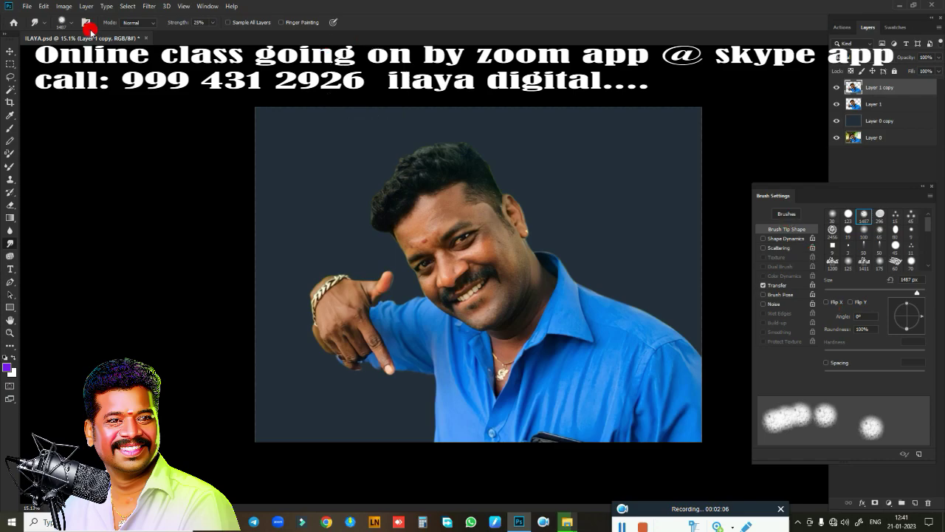
right_click(310, 134)
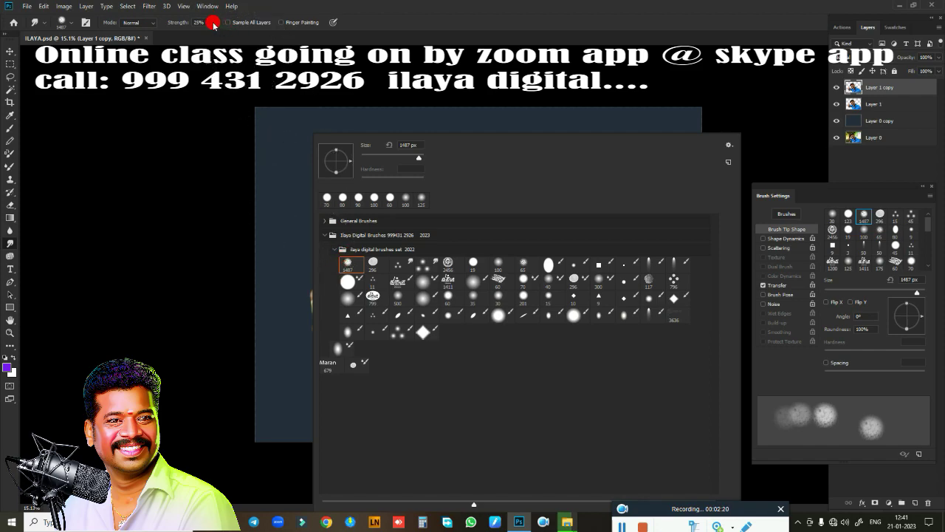
left_click(347, 263)
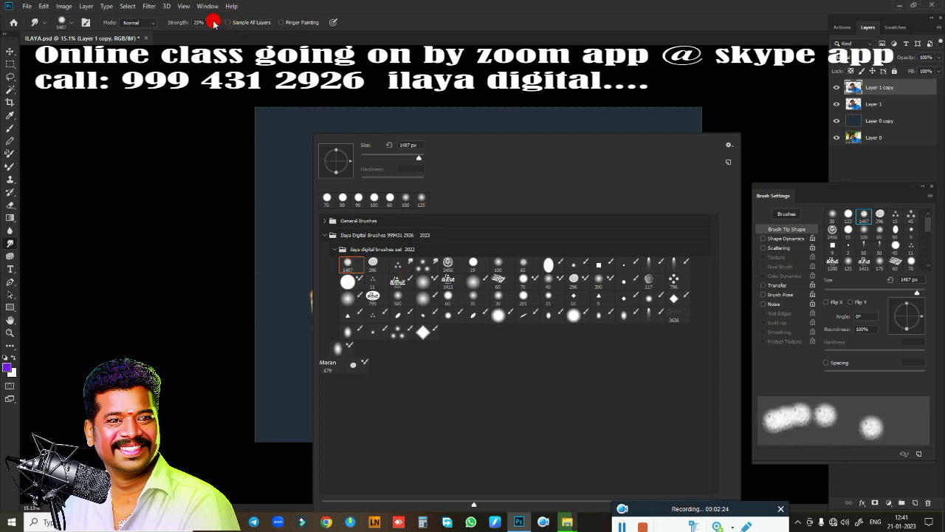
- Raise the smudge Strength and enable Transfer for the smudge brush
left_click(214, 23)
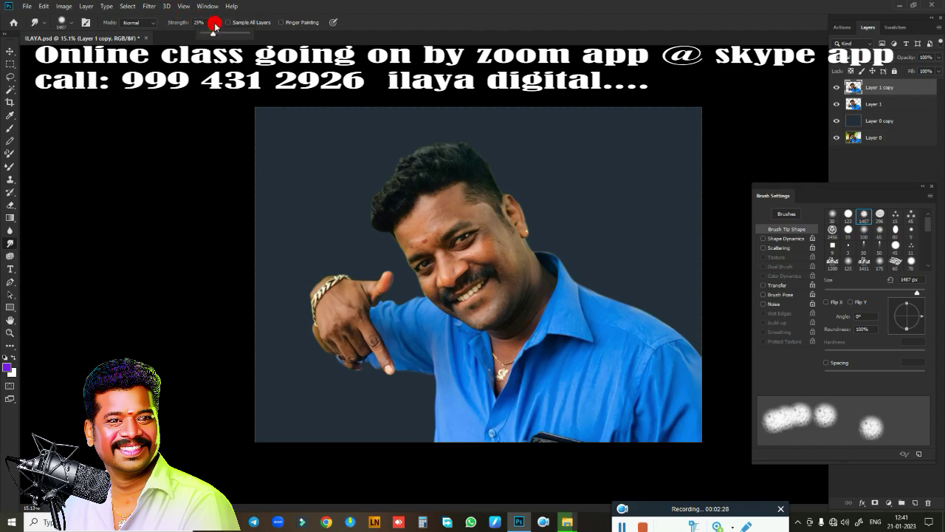
left_click_drag(222, 34, 233, 34)
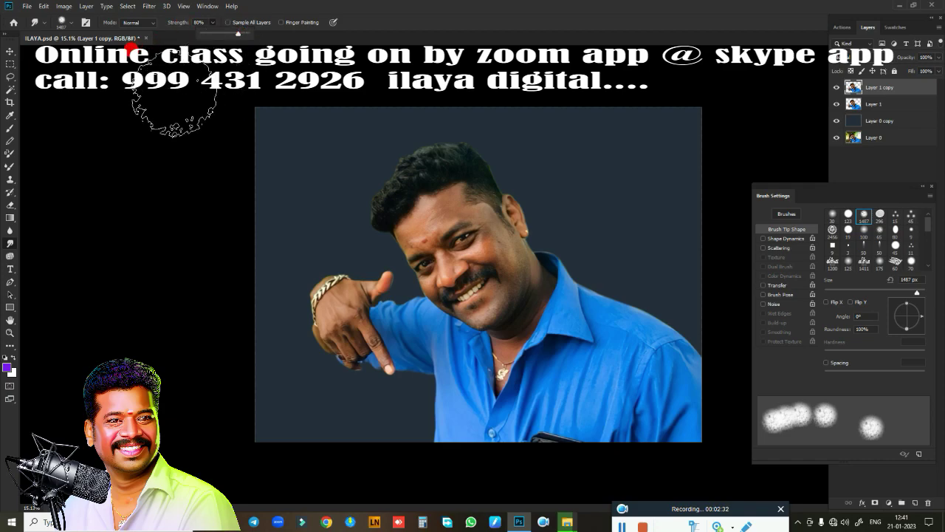
left_click_drag(305, 183, 311, 174)
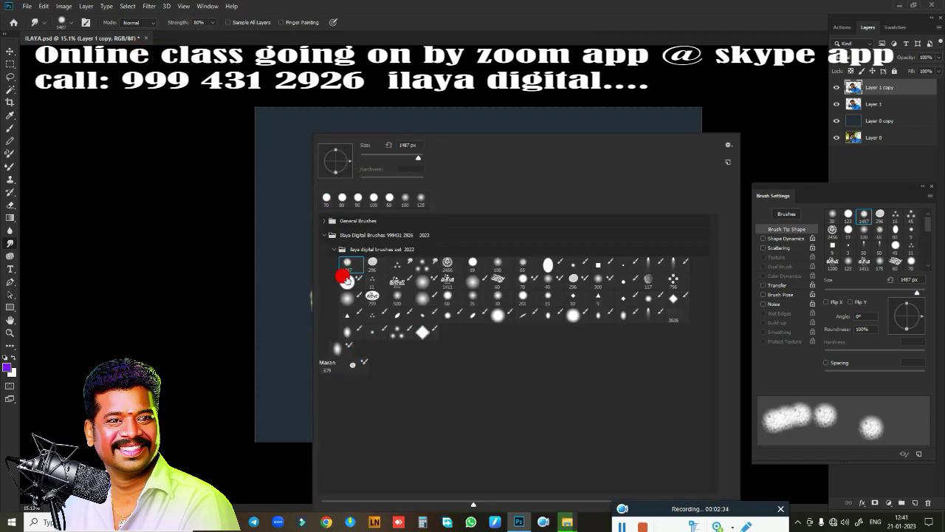
left_click(788, 293)
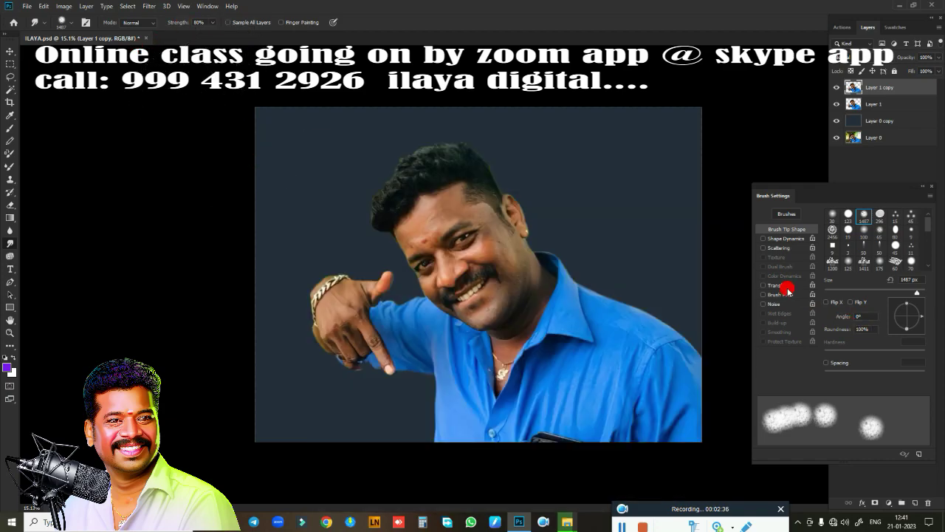
left_click(787, 286)
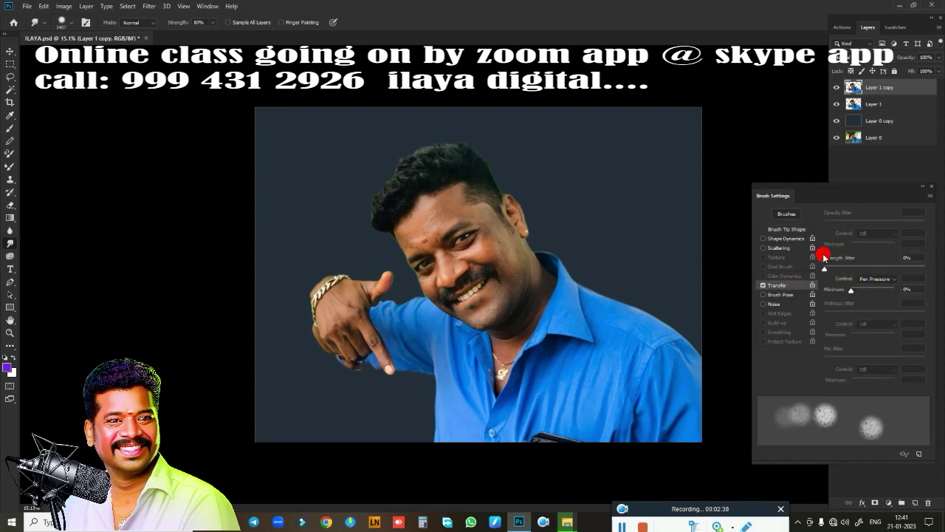
left_click(794, 230)
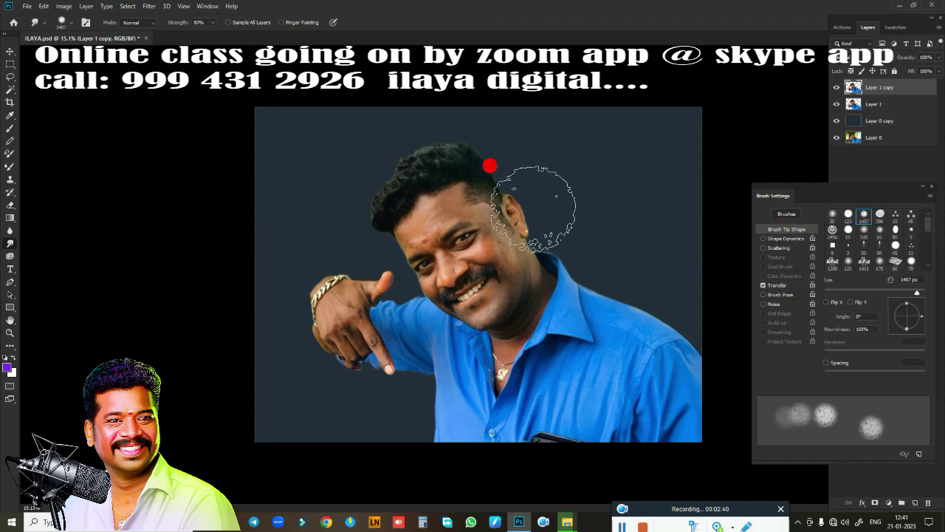
- Reopen the brush preset picker, then show Transfer settings with Pen Pressure and 0% jitter
right_click(297, 152)
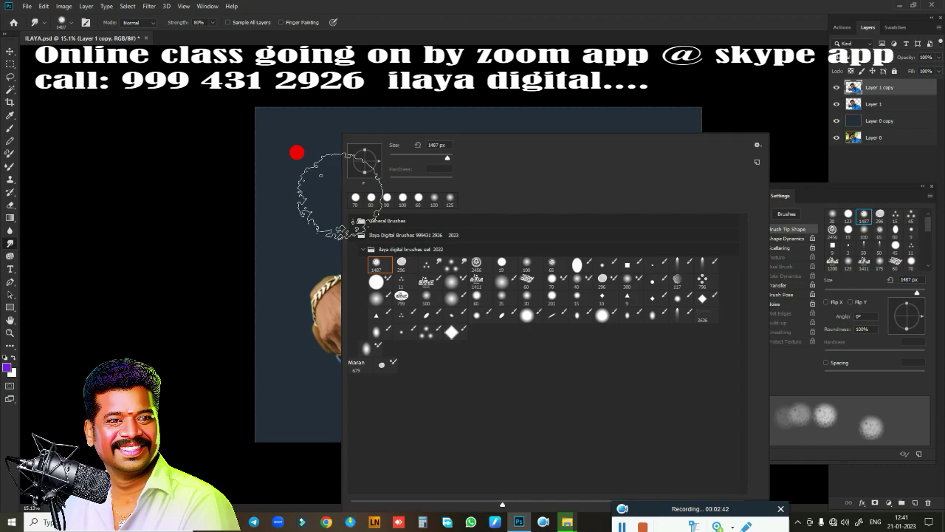
left_click(215, 92)
right_click(273, 127)
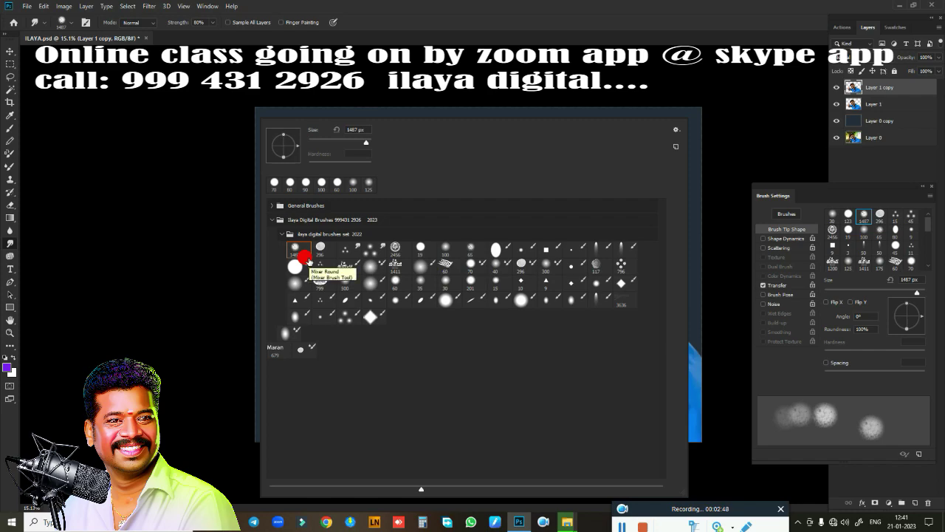
left_click(801, 285)
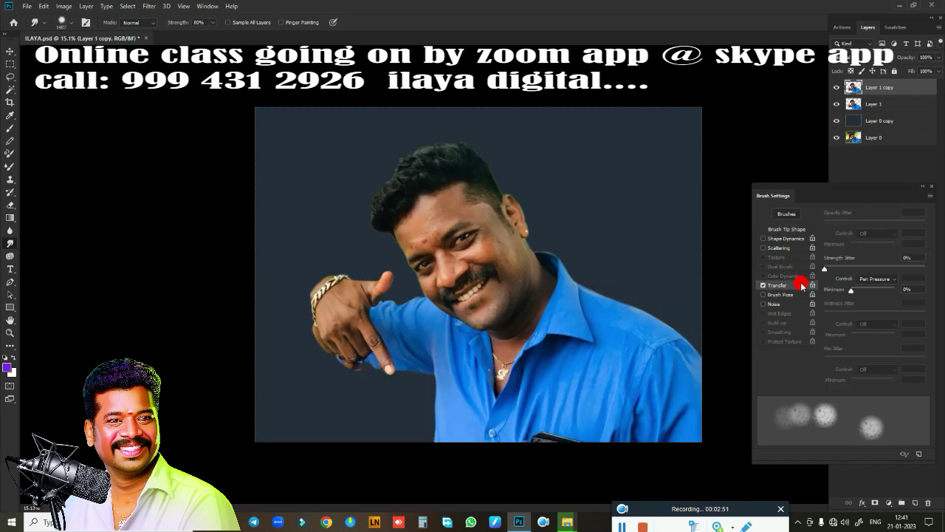
- Choose a soft 30 px brush from the Ilaya Digital Brushes set in the picker
left_click(786, 229)
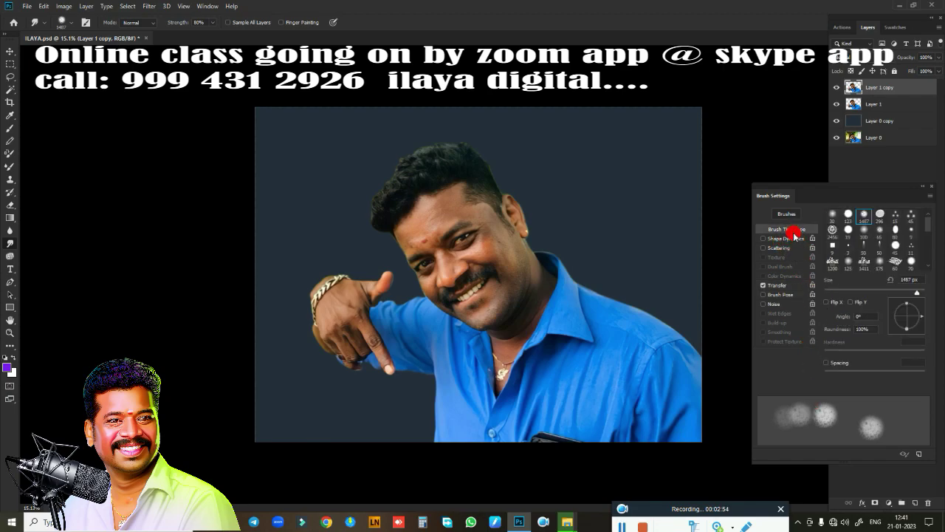
right_click(243, 141)
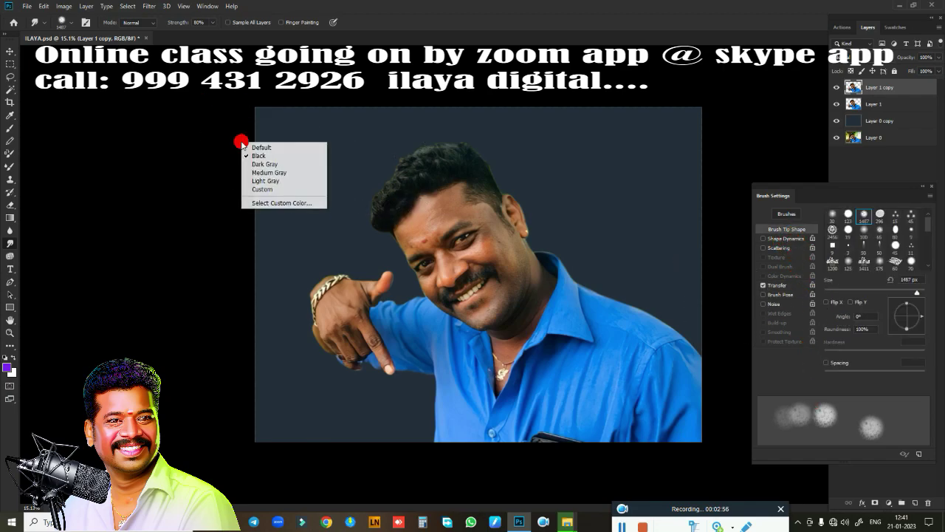
right_click(310, 135)
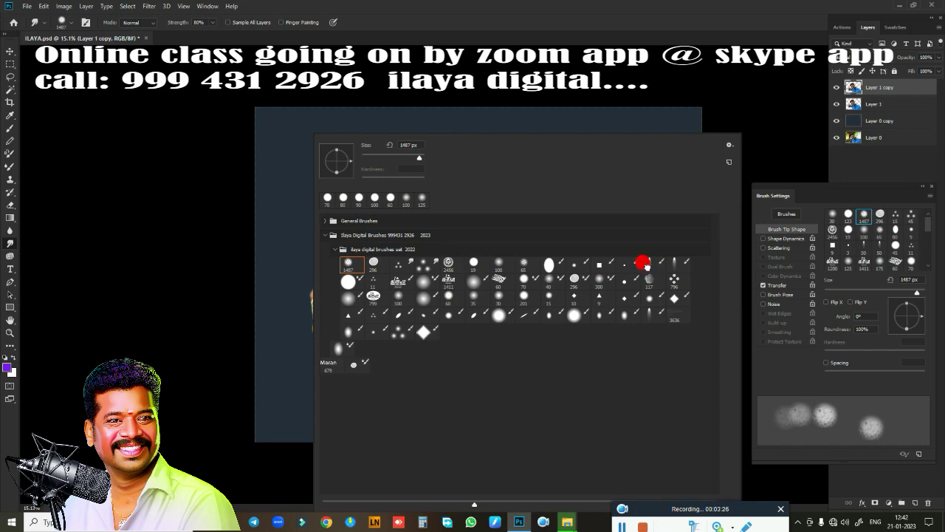
left_click(647, 266)
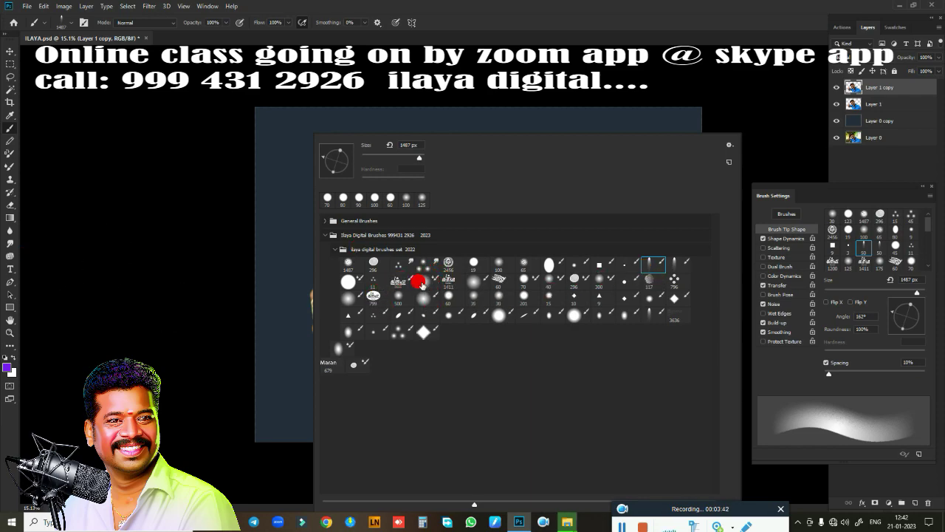
left_click(420, 281)
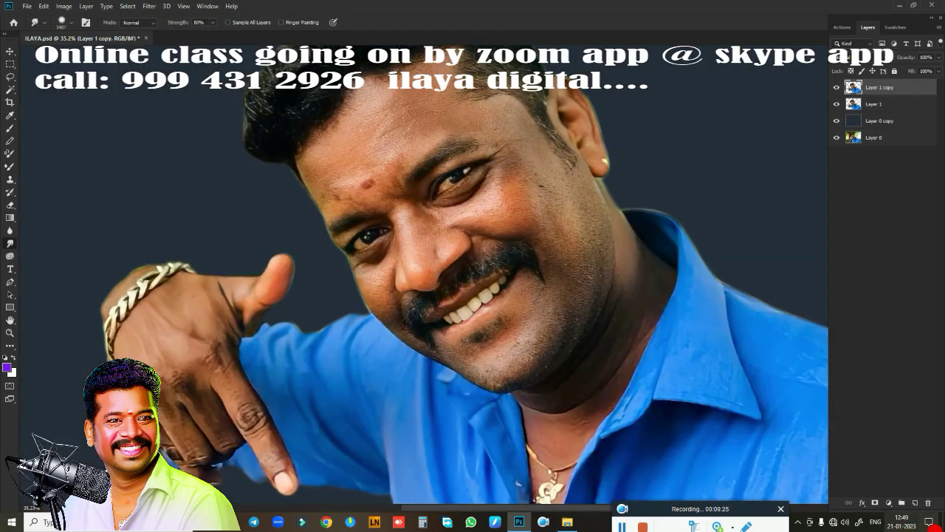
- Add an empty Layer 2, zoom in on the nose, and clear the selection
left_click(915, 503)
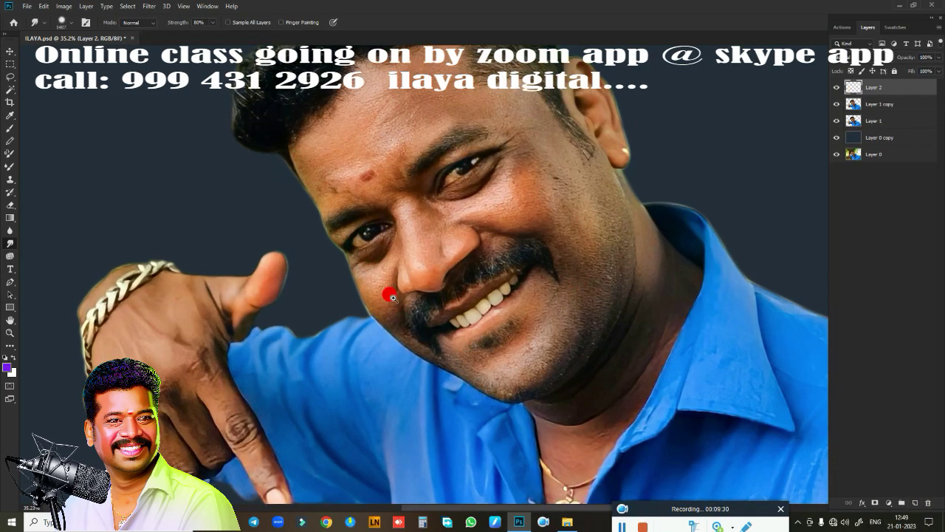
mouse_move(389, 285)
left_mouse_down()
mouse_move(415, 308)
mouse_move(413, 299)
mouse_move(328, 268)
mouse_move(363, 246)
mouse_move(293, 268)
mouse_move(329, 284)
left_mouse_up()
key("r")
key("r")
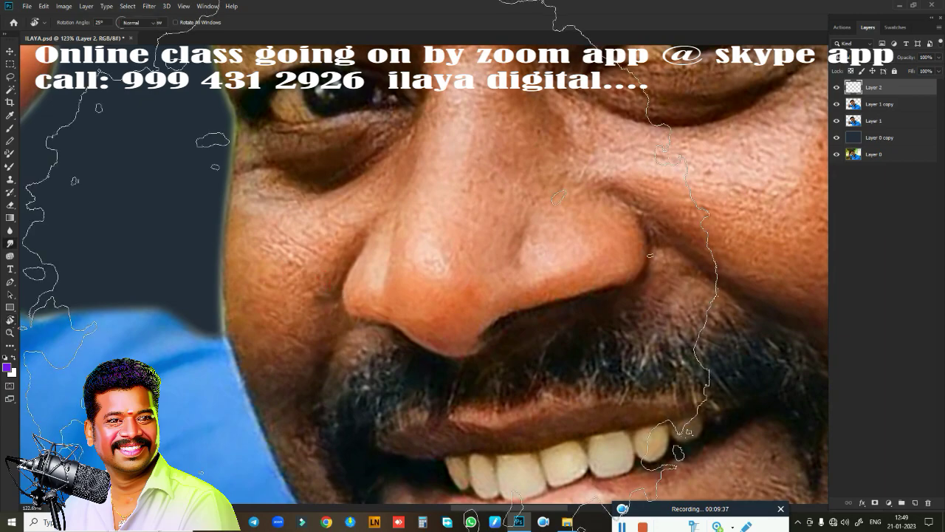
key("ctrl+d")
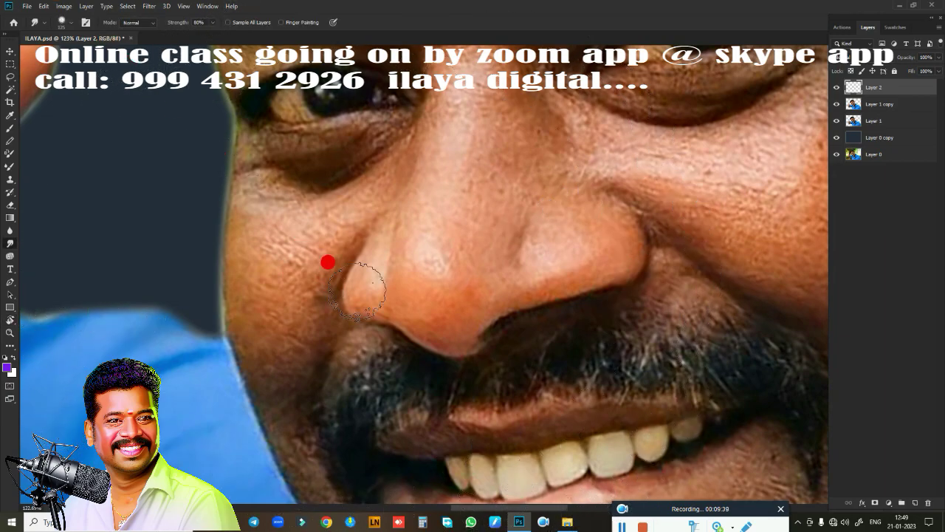
- Adjust the view around the nose and turn on Sample All Layers for smudging
scroll(399, 303, "up", 5)
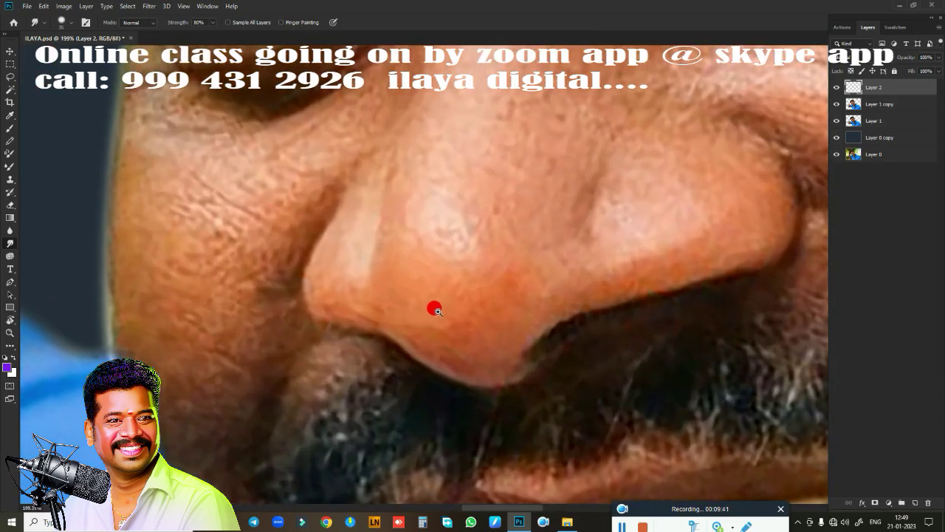
scroll(359, 260, "down", 2)
scroll(390, 254, "down", 1)
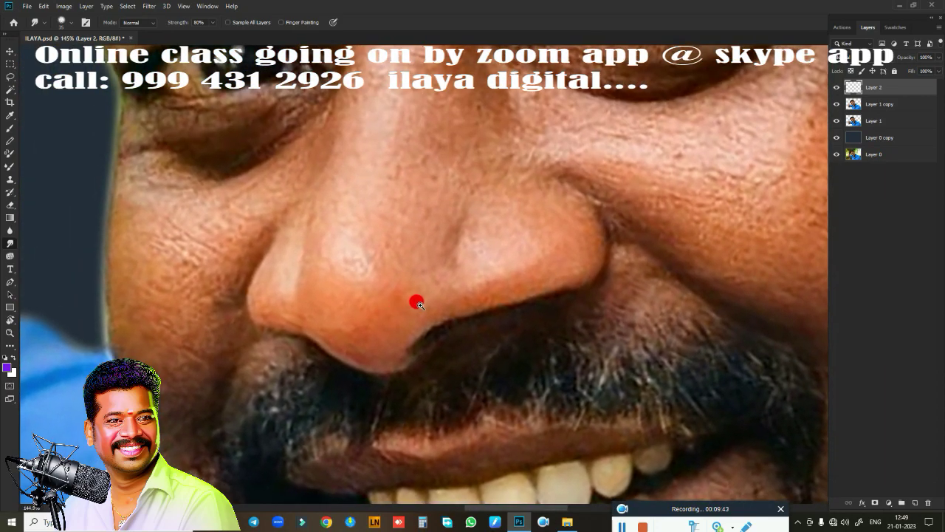
scroll(413, 300, "down", 1)
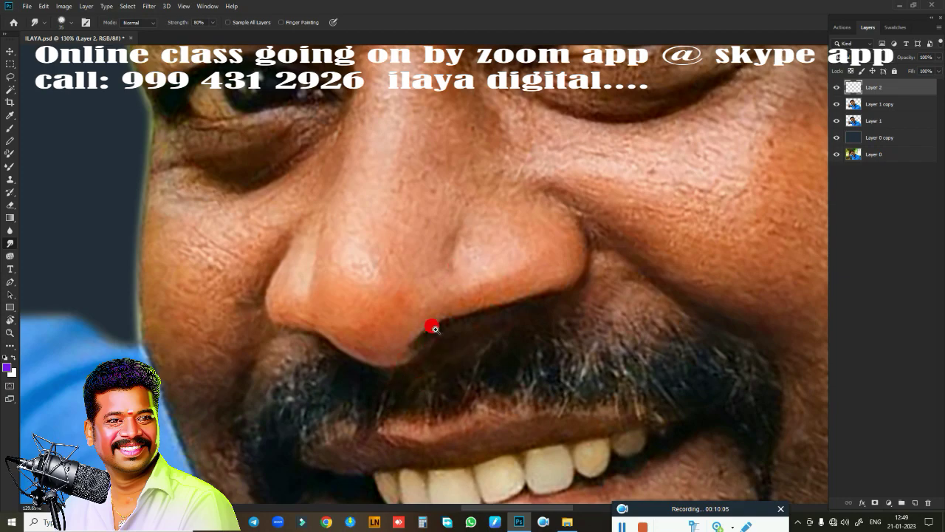
scroll(436, 323, "up", 2)
scroll(451, 327, "right", 1)
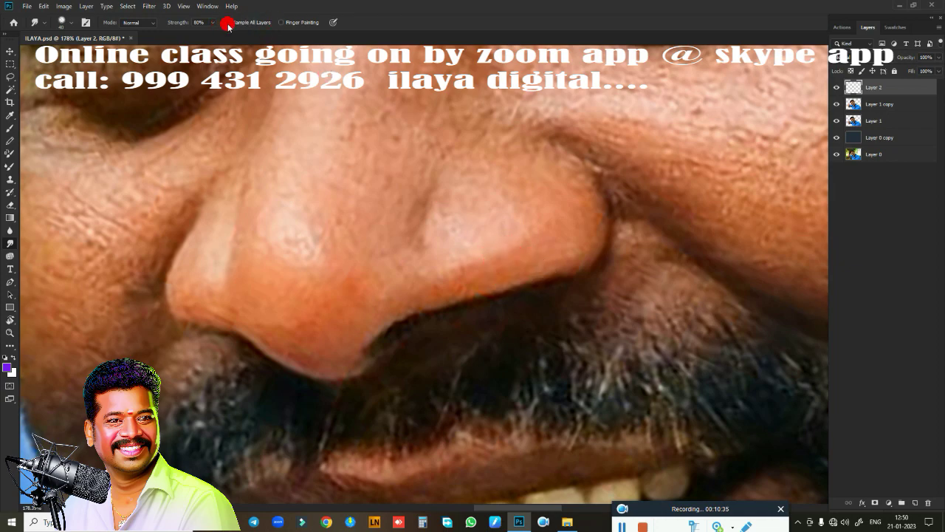
left_click(228, 22)
left_click(502, 522)
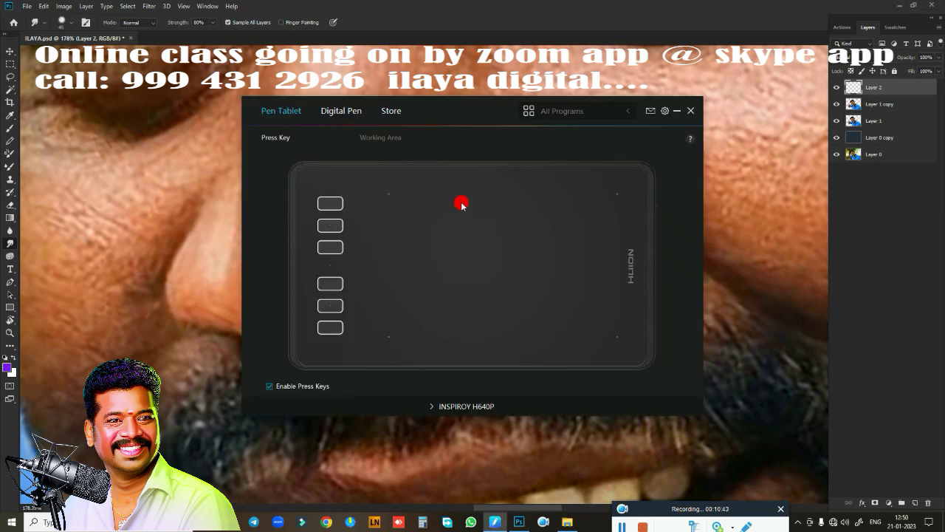
left_click(347, 119)
left_click(386, 140)
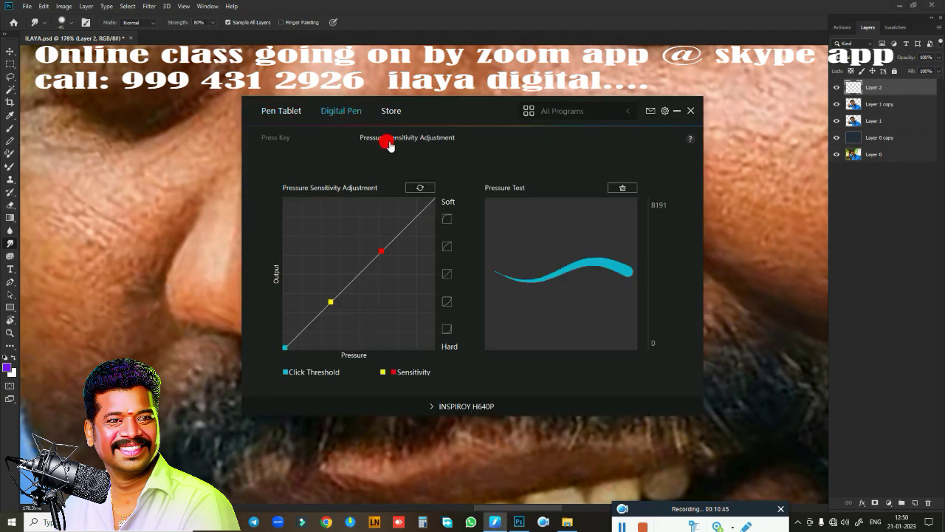
left_click(627, 112)
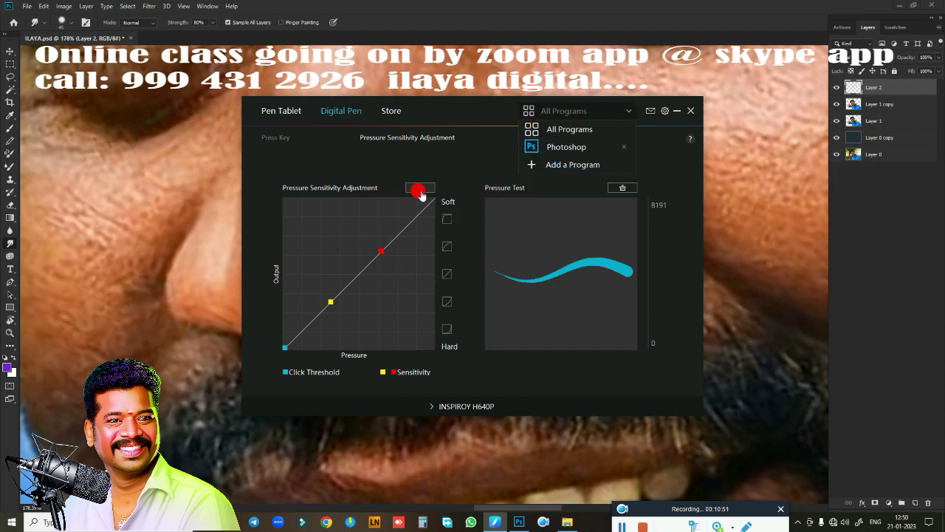
left_click(447, 304)
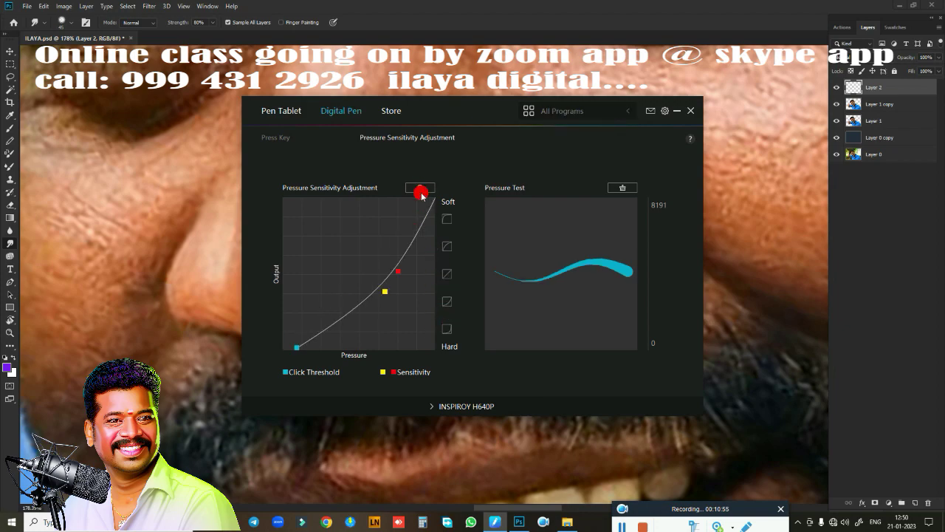
left_click(420, 188)
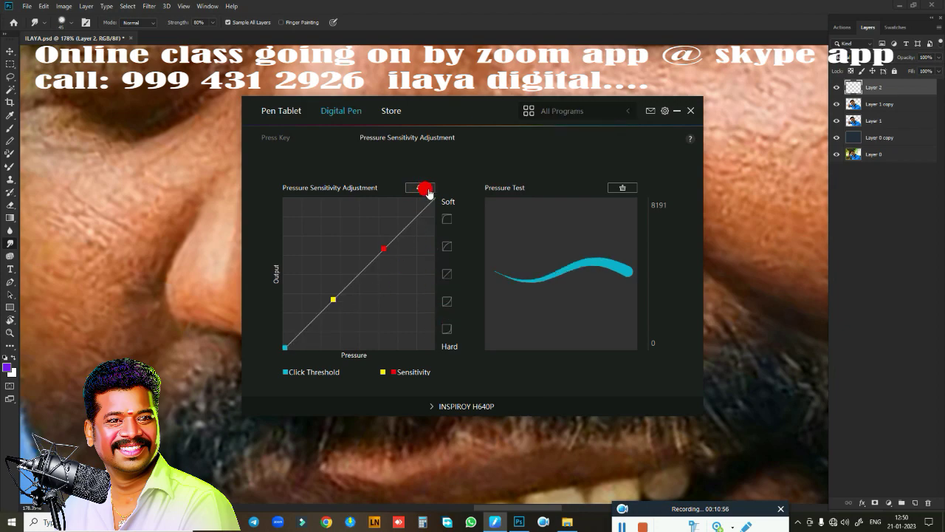
left_click(446, 327)
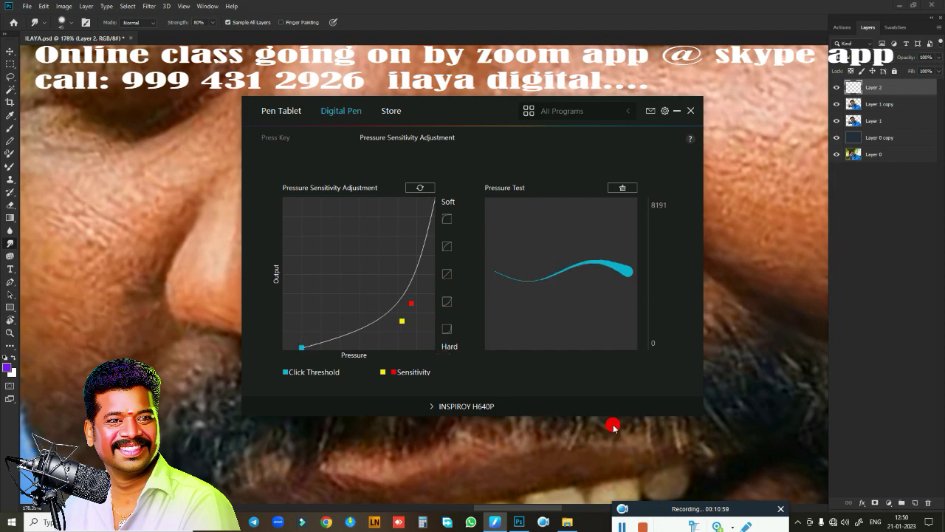
left_click(421, 186)
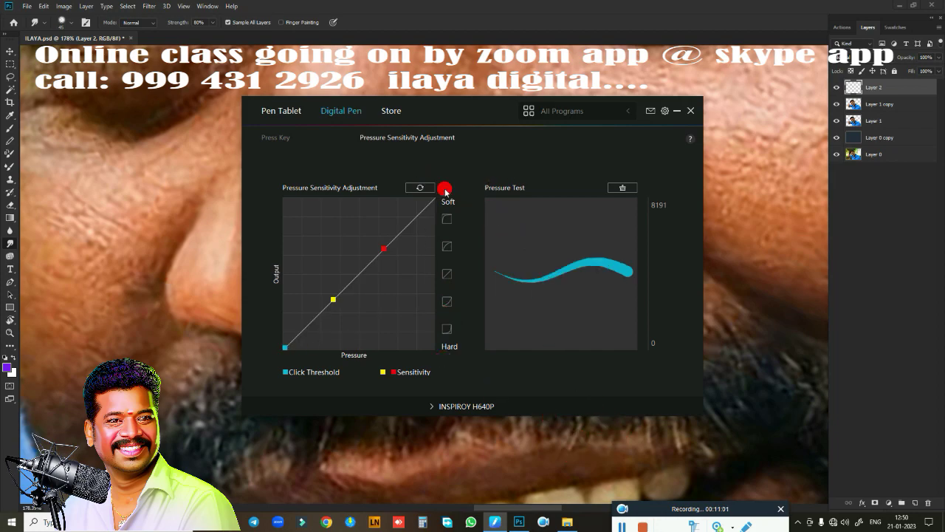
left_click(690, 110)
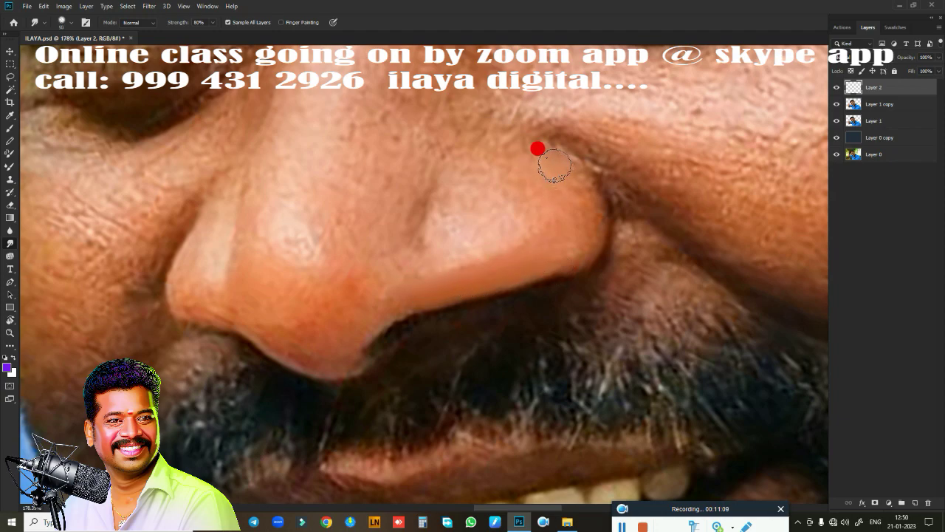
- Smudge the nose tip's top, bottom and light patch, plus the lower nostril edge
left_click_drag(553, 164, 578, 208)
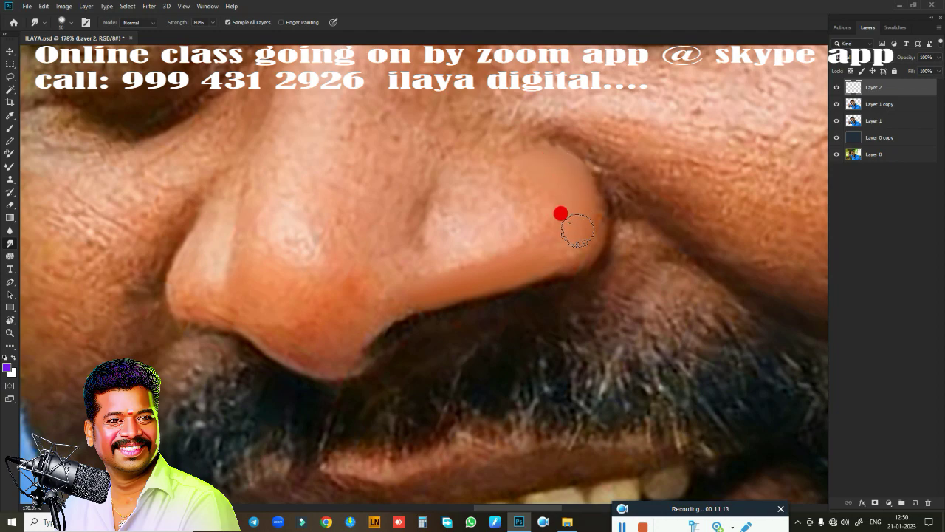
left_click_drag(568, 186, 563, 227)
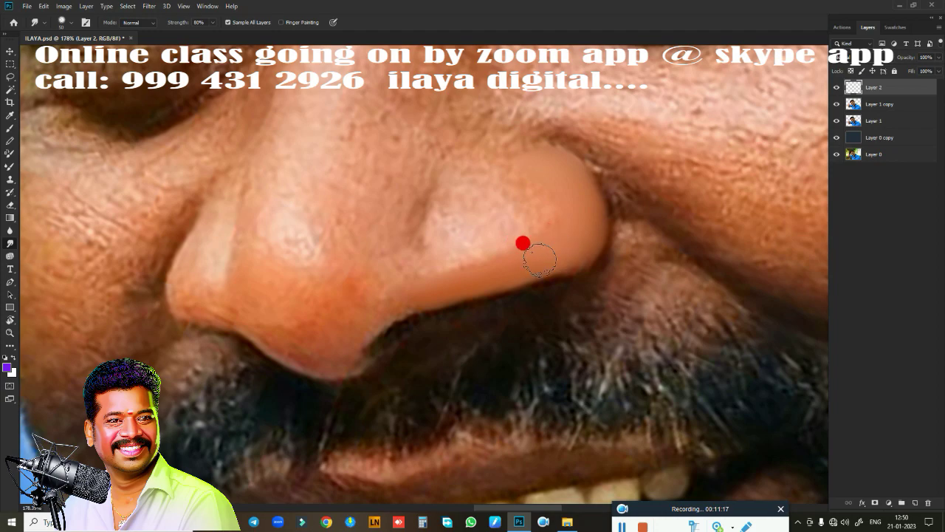
mouse_move(563, 227)
left_mouse_down()
mouse_move(396, 283)
mouse_move(502, 263)
mouse_move(539, 251)
mouse_move(429, 268)
mouse_move(559, 243)
mouse_move(569, 230)
mouse_move(540, 246)
mouse_move(461, 249)
left_mouse_up()
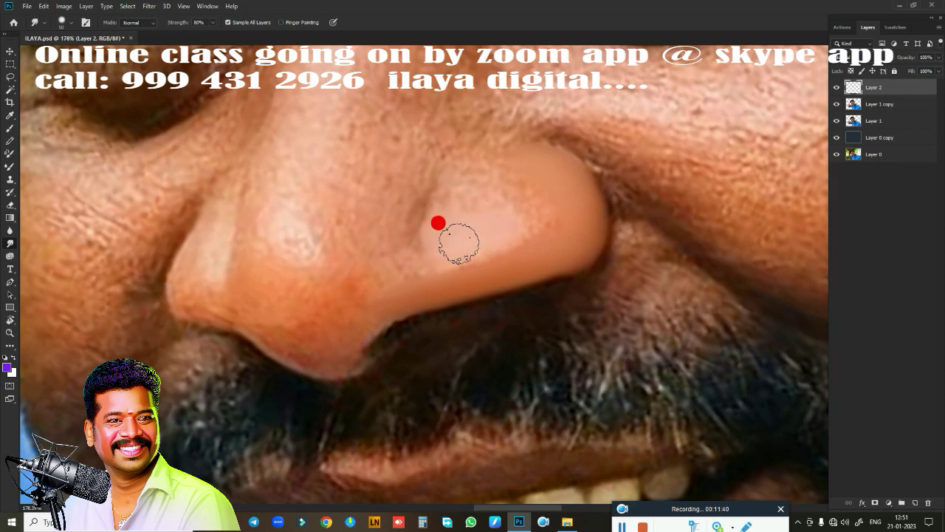
mouse_move(459, 243)
left_mouse_down()
mouse_move(479, 245)
mouse_move(473, 238)
mouse_move(447, 277)
mouse_move(507, 259)
mouse_move(487, 268)
mouse_move(529, 231)
left_mouse_up()
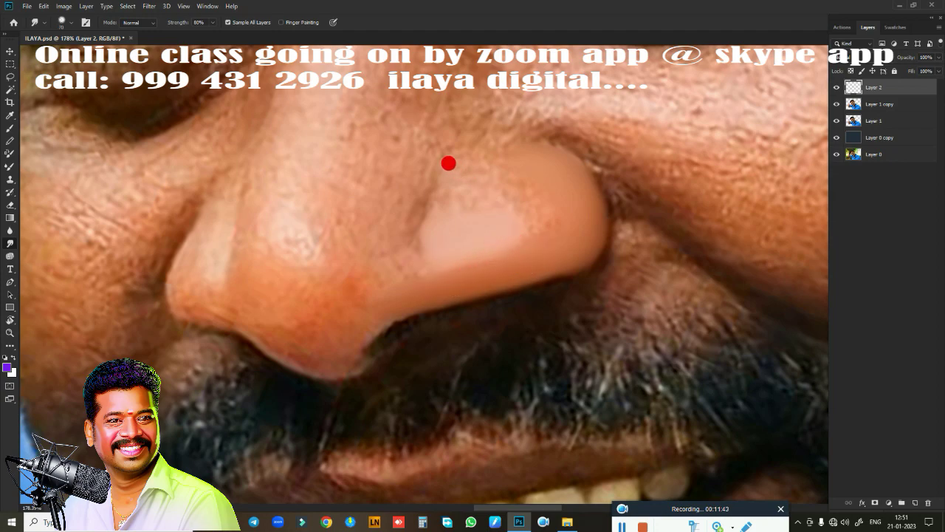
mouse_move(471, 187)
left_mouse_down()
mouse_move(460, 197)
mouse_move(483, 172)
mouse_move(524, 163)
mouse_move(477, 165)
mouse_move(507, 158)
mouse_move(489, 163)
mouse_move(460, 197)
mouse_move(515, 220)
mouse_move(537, 205)
mouse_move(470, 227)
mouse_move(495, 228)
mouse_move(450, 226)
mouse_move(510, 211)
mouse_move(403, 244)
mouse_move(582, 244)
left_mouse_up()
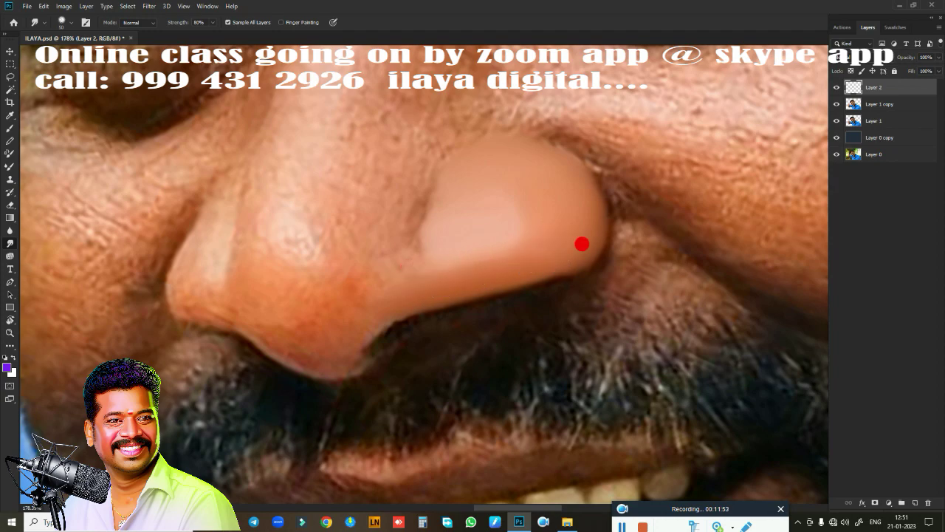
mouse_move(271, 330)
left_mouse_down()
mouse_move(320, 346)
mouse_move(380, 308)
mouse_move(347, 344)
mouse_move(355, 322)
left_mouse_up()
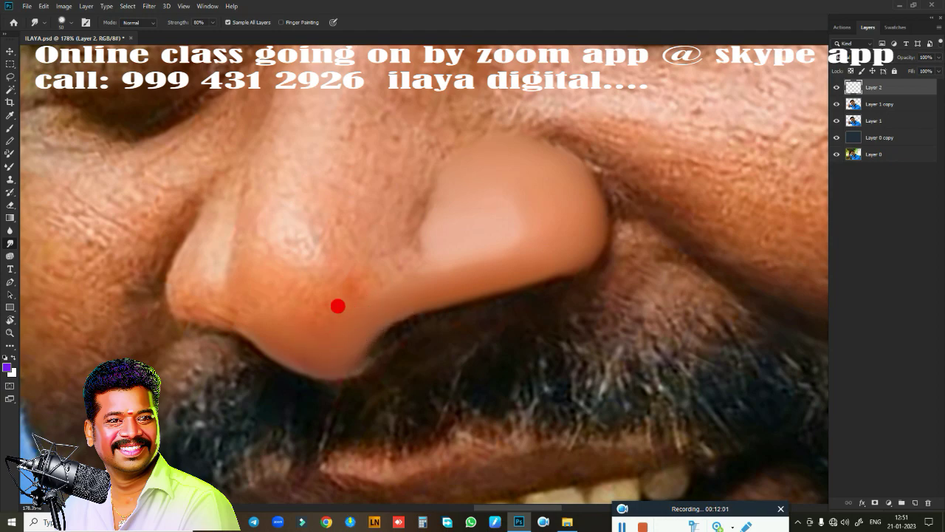
- Smudge along the left nose ridge and lower-left nostril edge at 80% strength
mouse_move(257, 214)
left_mouse_down()
mouse_move(259, 190)
mouse_move(241, 263)
mouse_move(258, 285)
mouse_move(259, 312)
mouse_move(278, 217)
mouse_move(281, 229)
left_mouse_up()
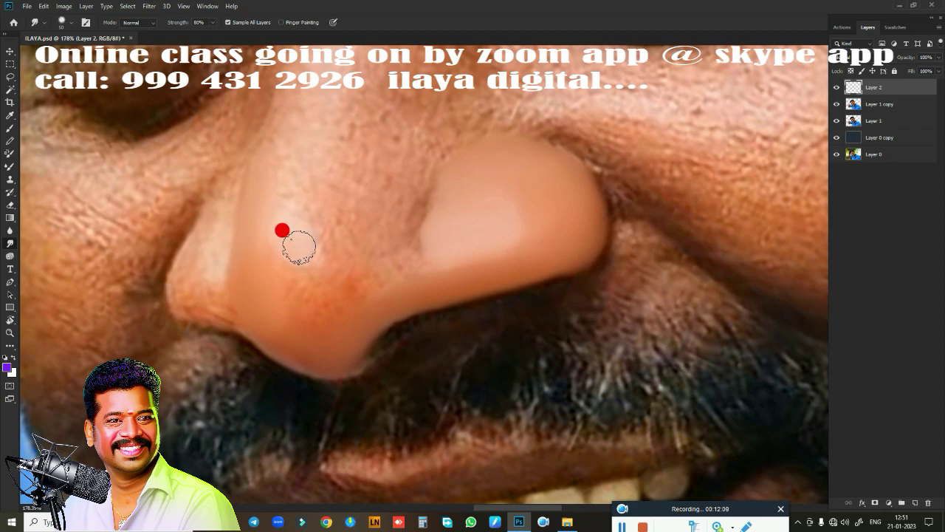
mouse_move(196, 219)
left_mouse_down()
mouse_move(206, 238)
mouse_move(213, 221)
mouse_move(177, 243)
mouse_move(202, 199)
mouse_move(174, 247)
mouse_move(171, 285)
left_mouse_up()
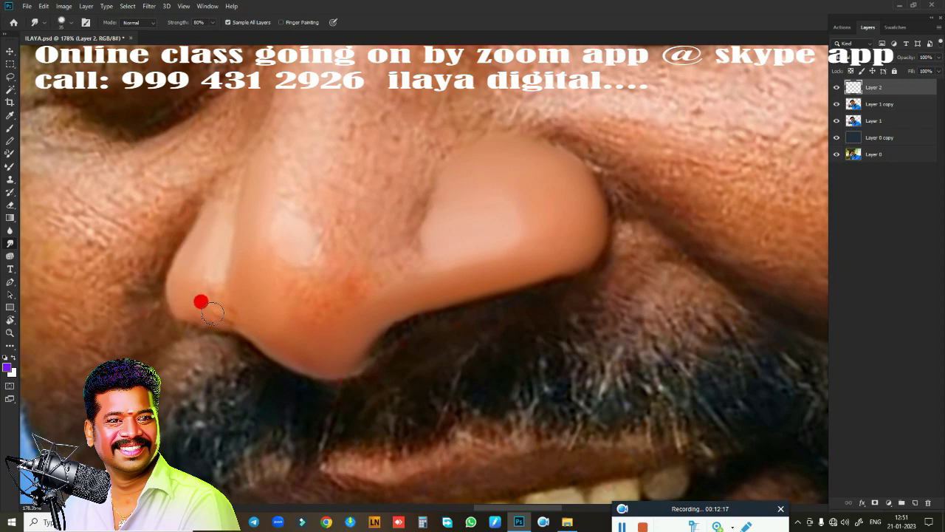
left_click_drag(204, 301, 172, 285)
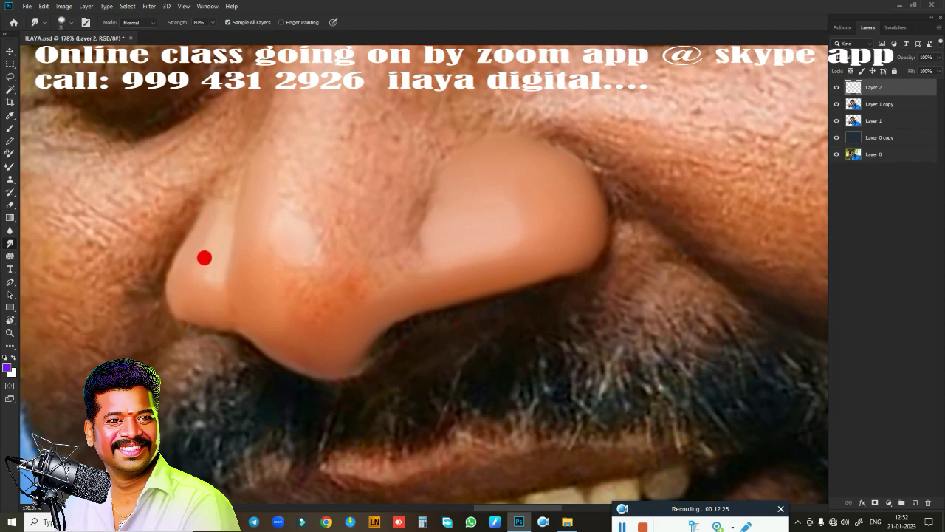
mouse_move(214, 270)
left_mouse_down()
mouse_move(211, 232)
mouse_move(201, 233)
left_mouse_up()
left_click_drag(231, 293, 227, 291)
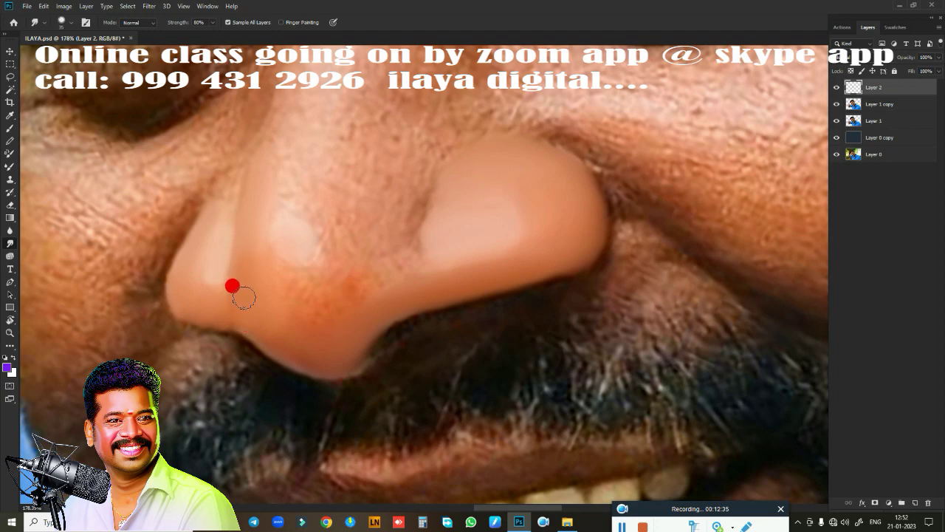
mouse_move(199, 294)
left_mouse_down()
mouse_move(198, 285)
mouse_move(179, 291)
mouse_move(233, 285)
mouse_move(247, 303)
mouse_move(229, 243)
mouse_move(266, 268)
mouse_move(299, 263)
mouse_move(273, 274)
mouse_move(319, 274)
mouse_move(282, 312)
mouse_move(323, 291)
mouse_move(319, 164)
left_mouse_up()
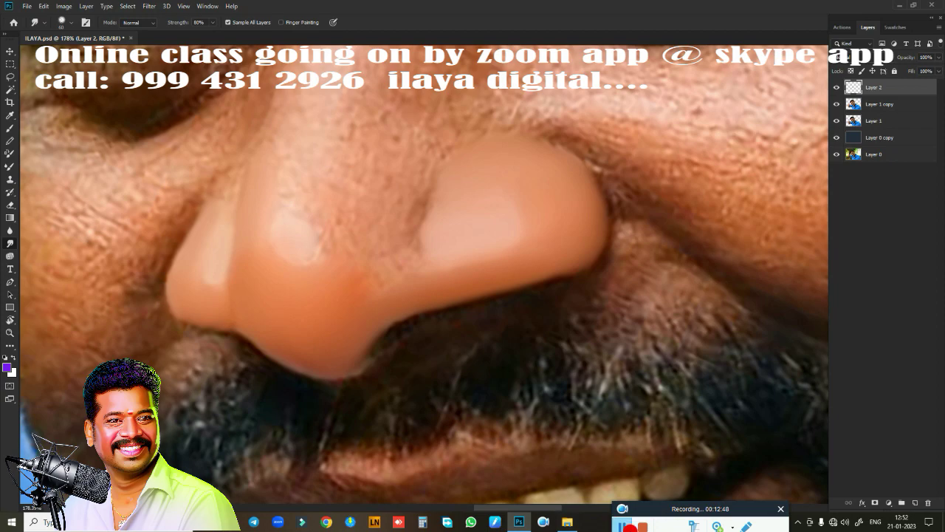
left_click(619, 523)
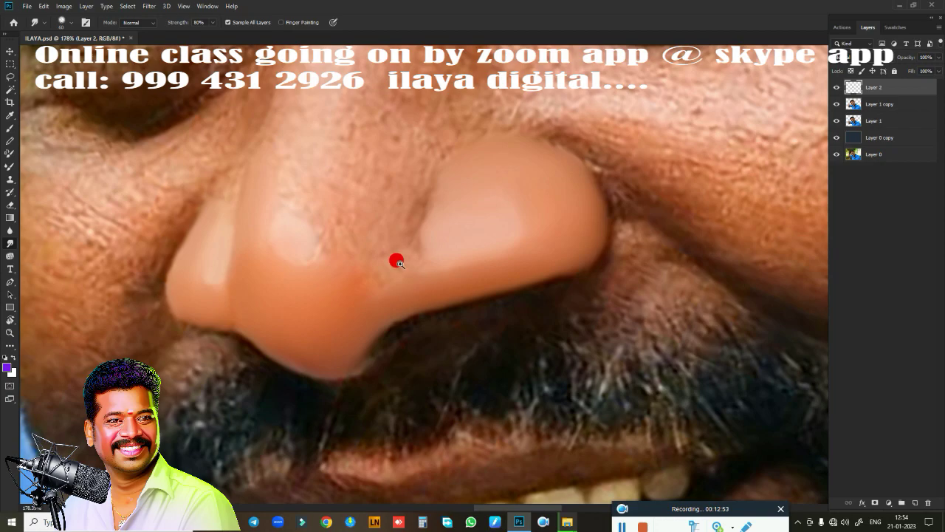
- Zoom out to show the eyes, then smudge below the inner eye corner and down the nose side
mouse_move(400, 264)
left_mouse_down()
mouse_move(384, 259)
mouse_move(469, 295)
mouse_move(439, 232)
mouse_move(456, 214)
mouse_move(509, 293)
left_mouse_up()
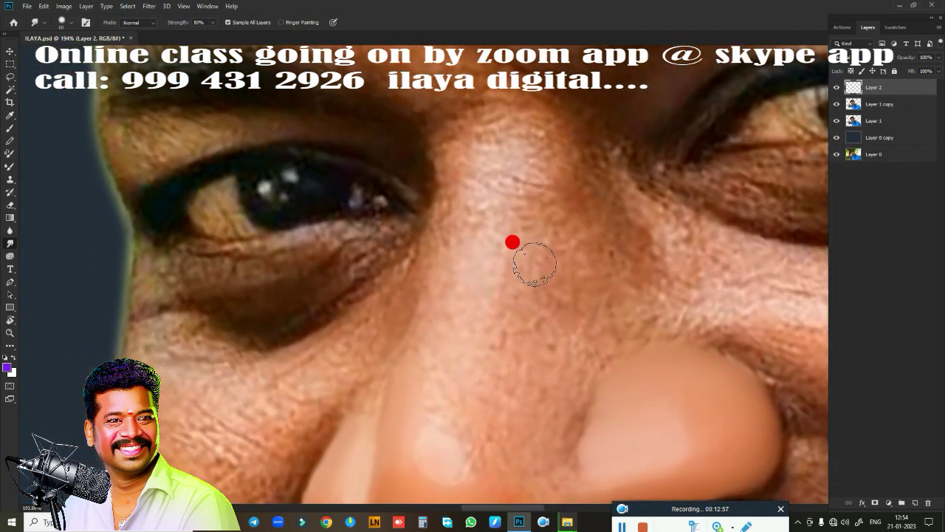
left_click_drag(512, 242, 407, 230)
left_click_drag(447, 154, 409, 249)
left_click_drag(408, 286, 396, 318)
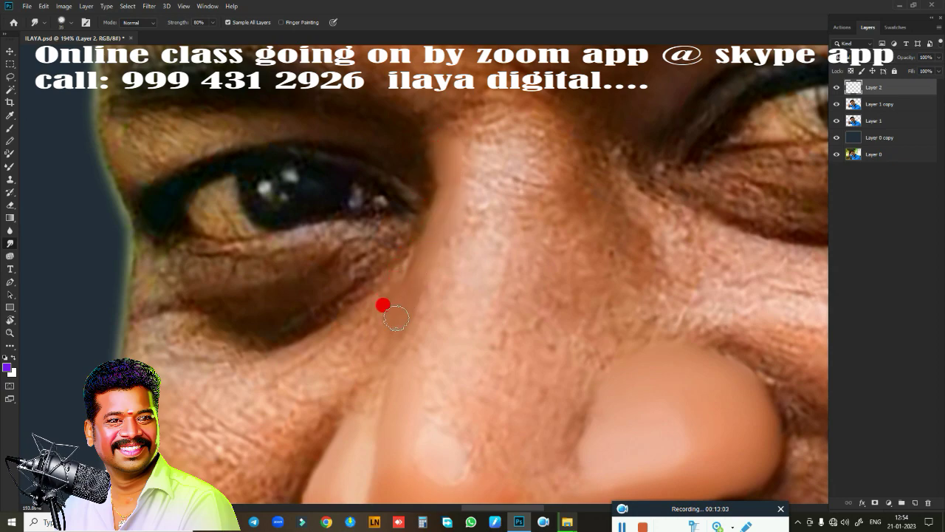
left_click_drag(441, 177, 439, 151)
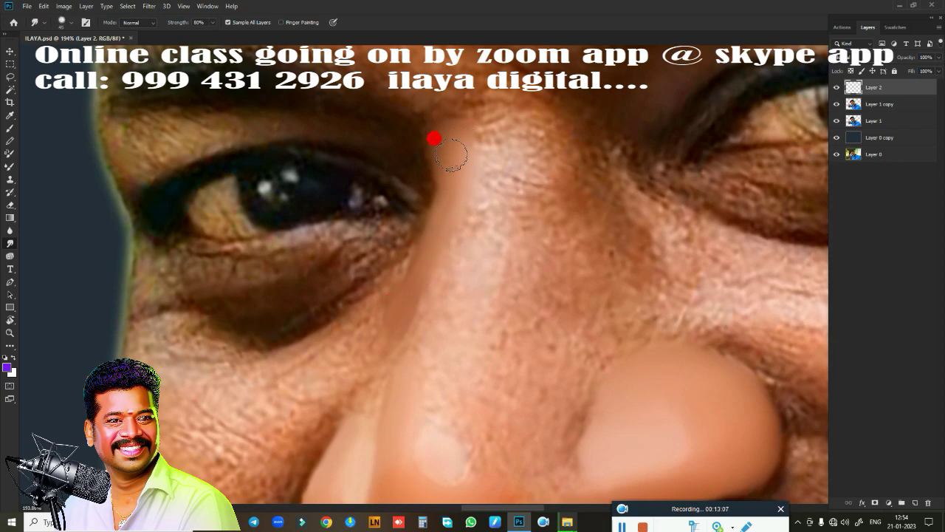
mouse_move(403, 316)
left_mouse_down()
mouse_move(398, 332)
mouse_move(426, 253)
mouse_move(392, 341)
mouse_move(450, 318)
left_mouse_up()
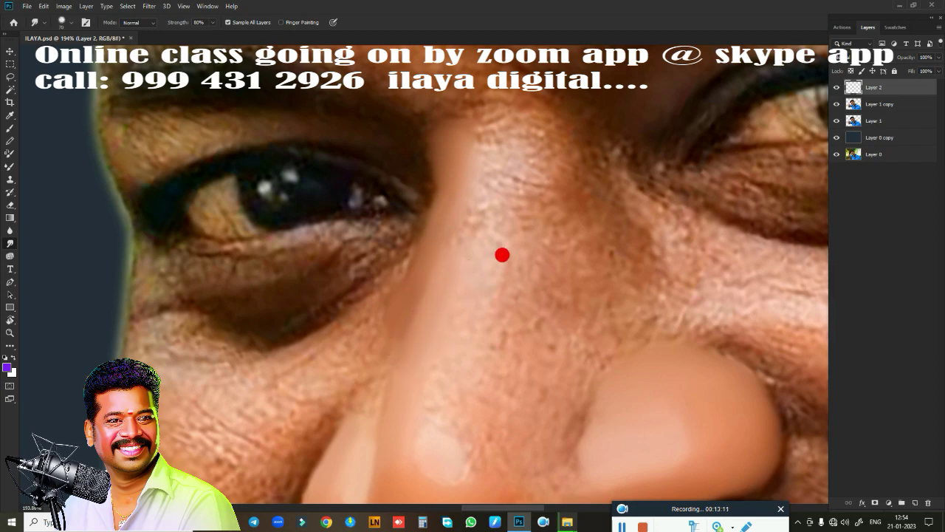
mouse_move(531, 285)
left_mouse_down()
mouse_move(538, 276)
mouse_move(538, 337)
mouse_move(551, 344)
mouse_move(545, 415)
mouse_move(572, 389)
mouse_move(574, 373)
mouse_move(569, 401)
mouse_move(521, 369)
mouse_move(514, 392)
mouse_move(533, 333)
mouse_move(512, 444)
mouse_move(560, 382)
mouse_move(538, 390)
mouse_move(610, 194)
mouse_move(571, 264)
mouse_move(556, 266)
mouse_move(548, 238)
mouse_move(539, 294)
left_mouse_up()
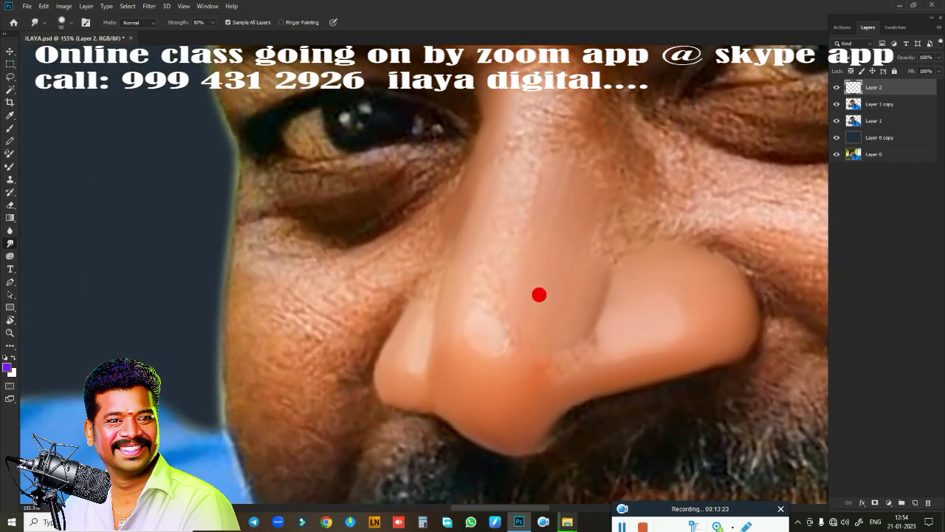
- Soften the nose tip highlight and smooth the upper nose bridge downward
mouse_move(525, 328)
left_mouse_down()
mouse_move(538, 347)
mouse_move(497, 327)
mouse_move(483, 363)
mouse_move(545, 363)
mouse_move(570, 328)
mouse_move(542, 370)
mouse_move(610, 353)
mouse_move(603, 345)
mouse_move(646, 331)
mouse_move(631, 302)
left_mouse_up()
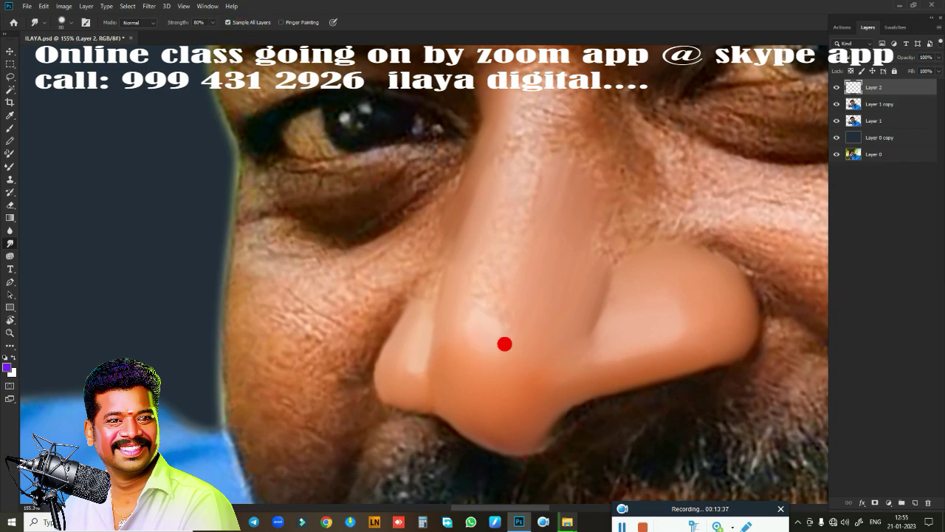
mouse_move(504, 343)
left_mouse_down()
mouse_move(495, 342)
mouse_move(509, 318)
mouse_move(533, 307)
mouse_move(497, 362)
mouse_move(542, 306)
mouse_move(490, 361)
mouse_move(467, 356)
mouse_move(502, 337)
mouse_move(462, 310)
mouse_move(521, 156)
left_mouse_up()
mouse_move(526, 86)
left_mouse_down()
mouse_move(523, 110)
mouse_move(538, 85)
mouse_move(544, 95)
mouse_move(539, 84)
mouse_move(532, 137)
mouse_move(496, 214)
mouse_move(539, 148)
mouse_move(484, 274)
mouse_move(528, 116)
mouse_move(485, 322)
mouse_move(517, 260)
mouse_move(483, 280)
mouse_move(557, 108)
left_mouse_up()
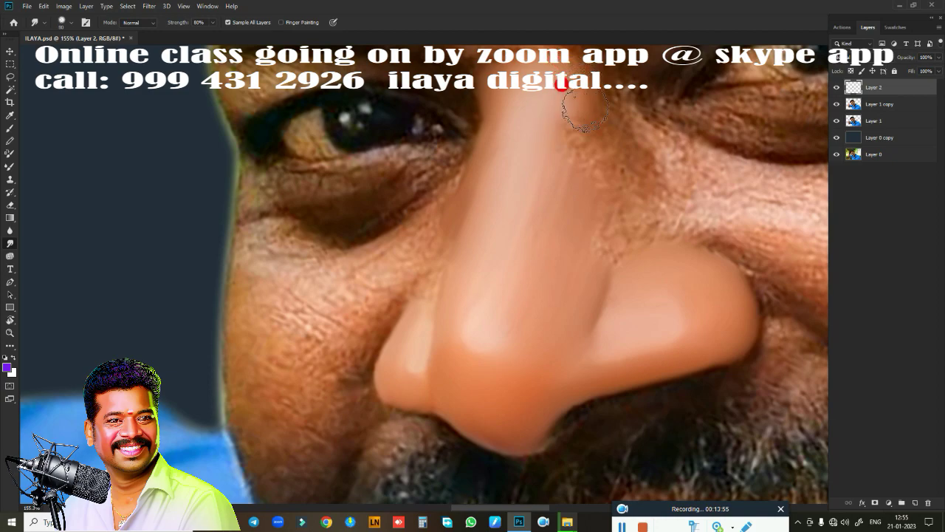
mouse_move(554, 64)
left_mouse_down()
mouse_move(553, 108)
mouse_move(553, 93)
mouse_move(508, 212)
mouse_move(522, 154)
mouse_move(481, 323)
mouse_move(506, 278)
mouse_move(499, 107)
mouse_move(462, 234)
mouse_move(461, 297)
mouse_move(481, 278)
mouse_move(593, 298)
left_mouse_up()
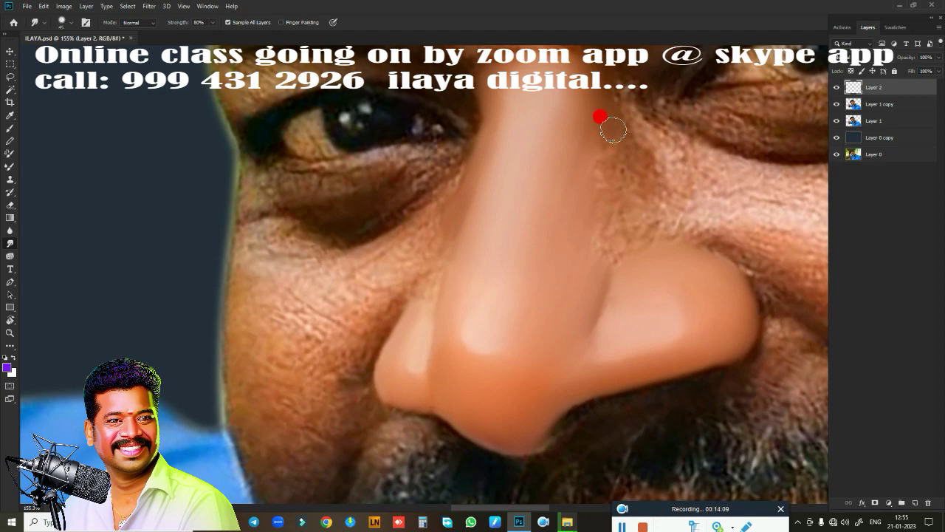
- Blend the nose's right side, tip and bridge, then pan and zoom out over the lower face
left_click_drag(612, 130, 646, 179)
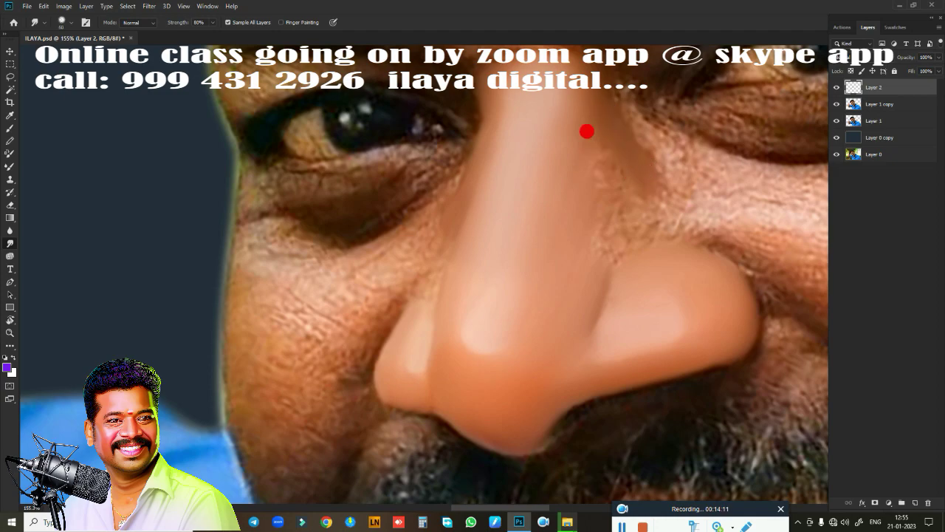
mouse_move(586, 131)
left_mouse_down()
mouse_move(597, 156)
mouse_move(553, 173)
mouse_move(571, 203)
mouse_move(591, 156)
mouse_move(553, 118)
mouse_move(582, 214)
mouse_move(590, 205)
mouse_move(571, 244)
mouse_move(612, 285)
mouse_move(609, 305)
mouse_move(643, 308)
mouse_move(606, 317)
mouse_move(645, 272)
mouse_move(589, 327)
left_mouse_up()
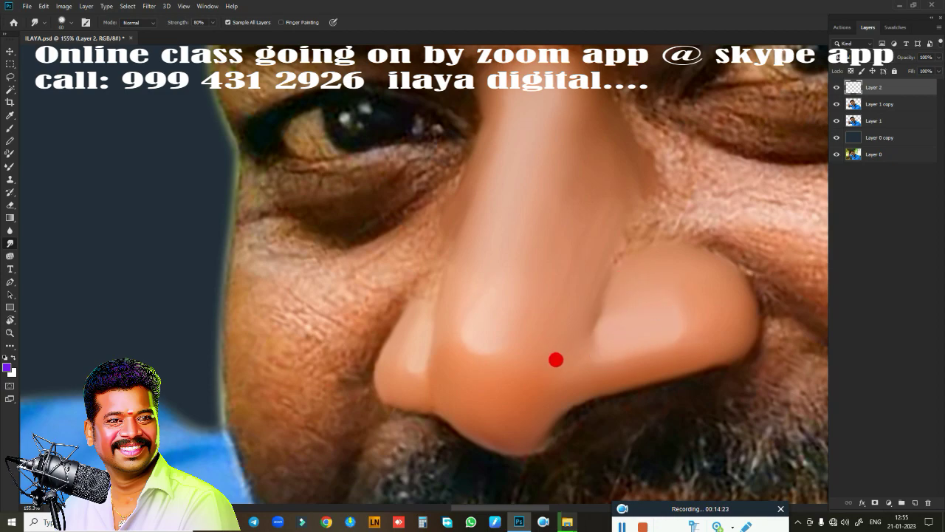
mouse_move(569, 373)
left_mouse_down()
mouse_move(616, 362)
mouse_move(416, 334)
mouse_move(415, 353)
left_mouse_up()
mouse_move(538, 173)
left_mouse_down()
mouse_move(534, 153)
mouse_move(517, 234)
mouse_move(473, 262)
mouse_move(520, 73)
left_mouse_up()
mouse_move(550, 283)
left_mouse_down()
mouse_move(563, 312)
mouse_move(468, 258)
mouse_move(465, 171)
left_mouse_up()
mouse_move(521, 254)
left_mouse_down()
mouse_move(521, 217)
mouse_move(517, 241)
mouse_move(537, 248)
mouse_move(515, 228)
mouse_move(517, 241)
mouse_move(537, 231)
left_mouse_up()
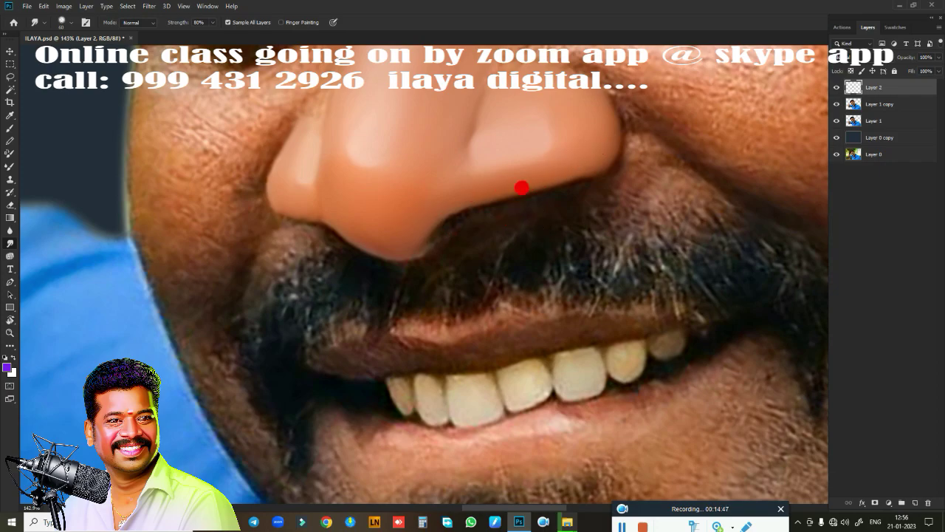
- Choose the 'Very Wet, Light Mix' Mixer Brush preset and zoom in on the nose
right_click(522, 188)
left_click(627, 264)
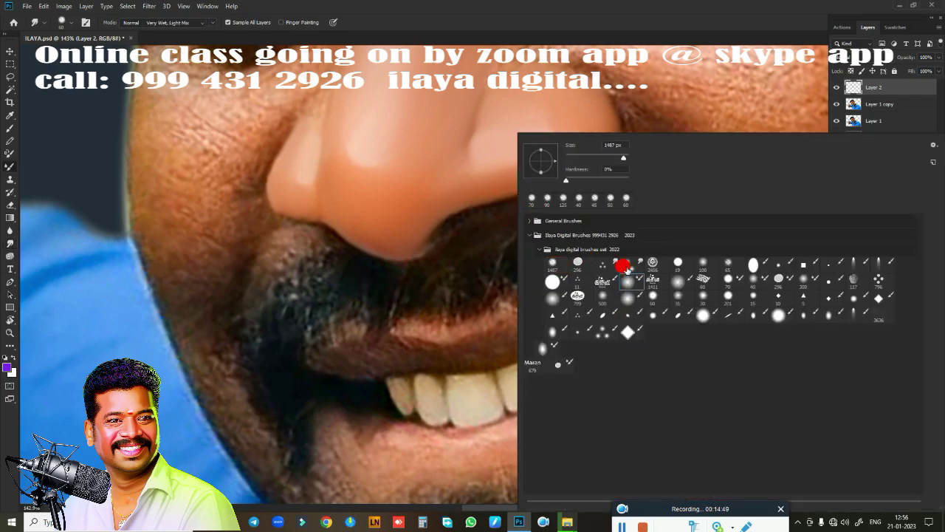
key("Escape")
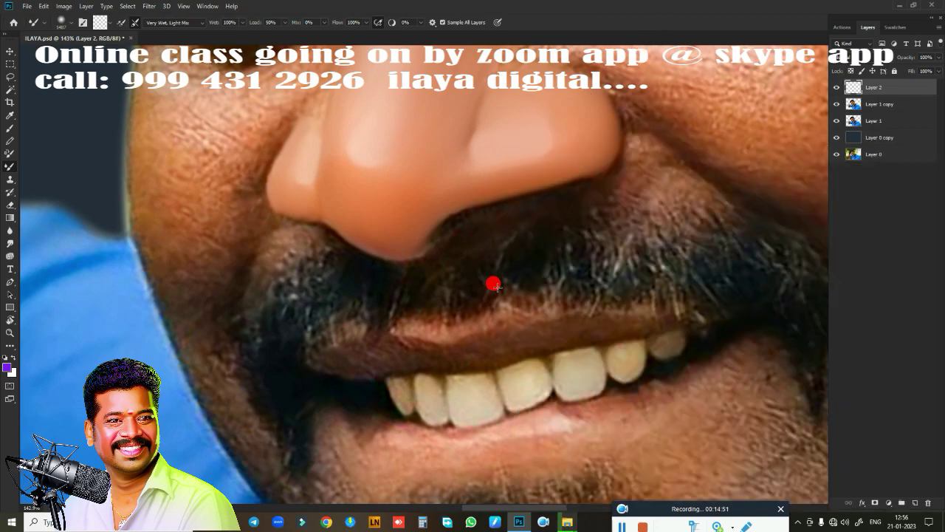
scroll(492, 280, "up", 1)
scroll(507, 274, "up", 1)
scroll(542, 238, "up", 1)
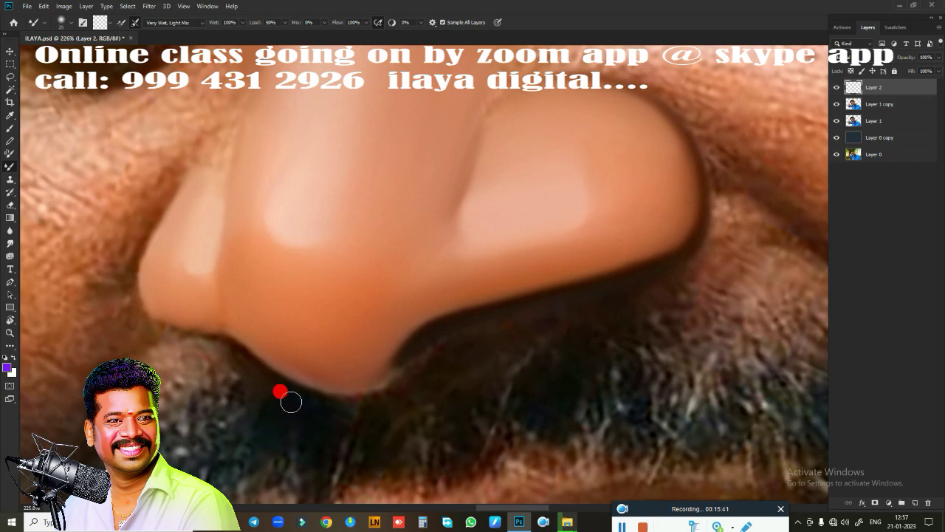
- Paint along the lower and left nose edges to blend them into the skin
mouse_move(319, 403)
left_mouse_down()
mouse_move(386, 392)
mouse_move(451, 340)
mouse_move(406, 361)
mouse_move(399, 381)
mouse_move(362, 406)
mouse_move(245, 350)
mouse_move(244, 363)
mouse_move(216, 333)
mouse_move(261, 369)
mouse_move(178, 338)
left_mouse_up()
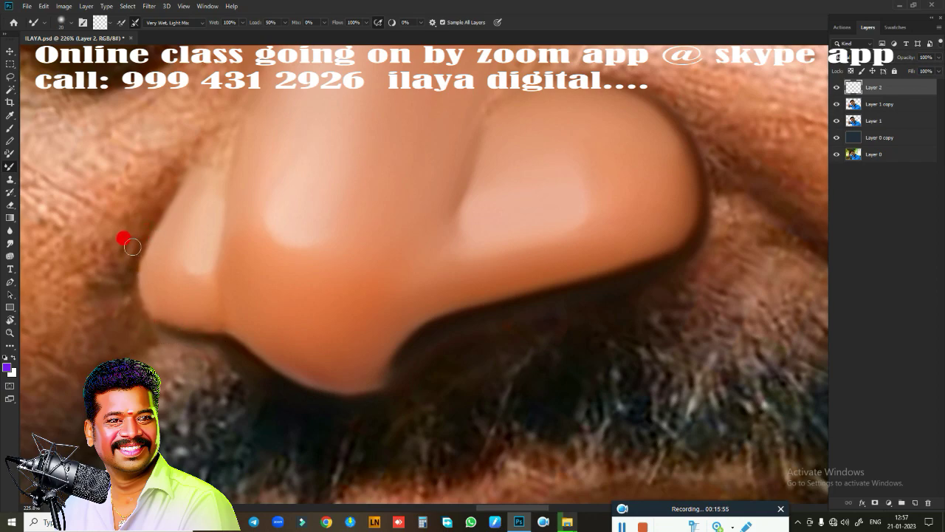
mouse_move(132, 246)
left_mouse_down()
mouse_move(128, 226)
mouse_move(122, 249)
mouse_move(180, 183)
mouse_move(156, 226)
mouse_move(189, 176)
left_mouse_up()
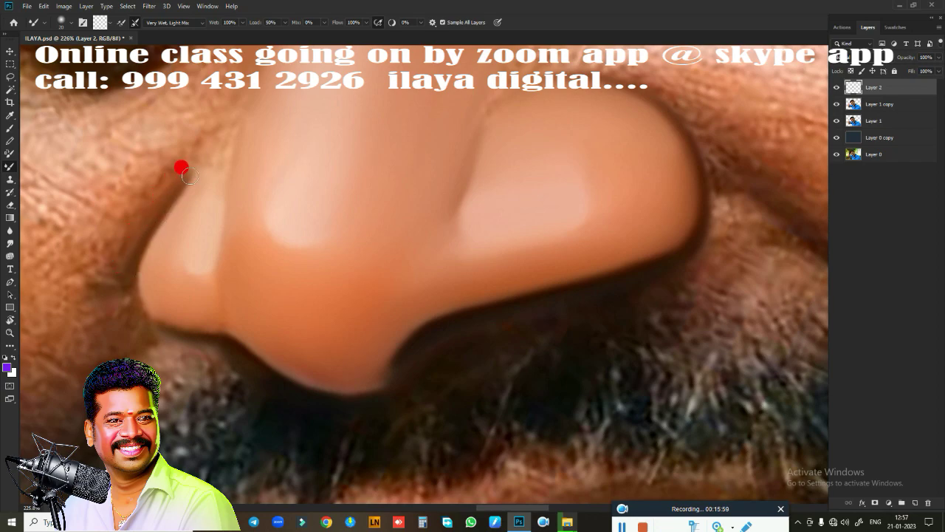
left_click_drag(142, 249, 120, 265)
left_click_drag(140, 309, 134, 291)
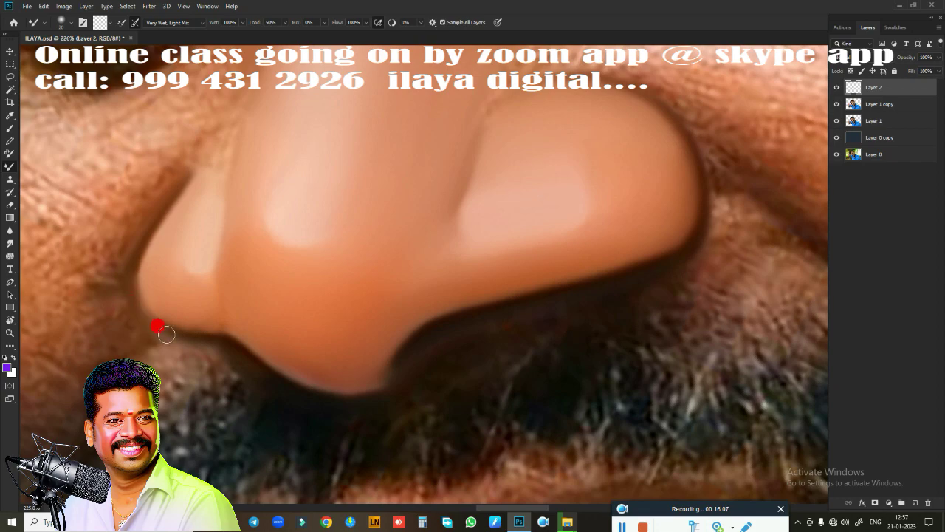
left_click_drag(139, 263, 154, 246)
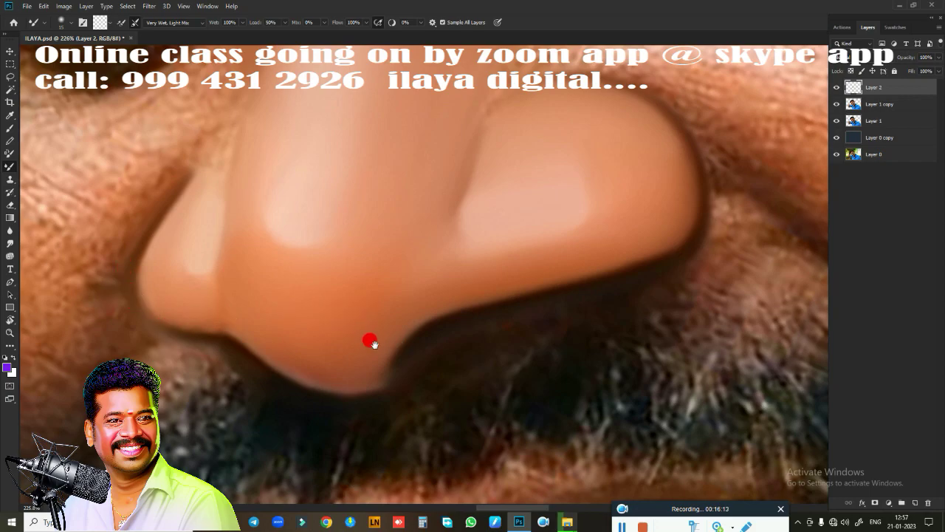
mouse_move(369, 338)
left_mouse_down()
mouse_move(495, 319)
mouse_move(431, 257)
left_mouse_up()
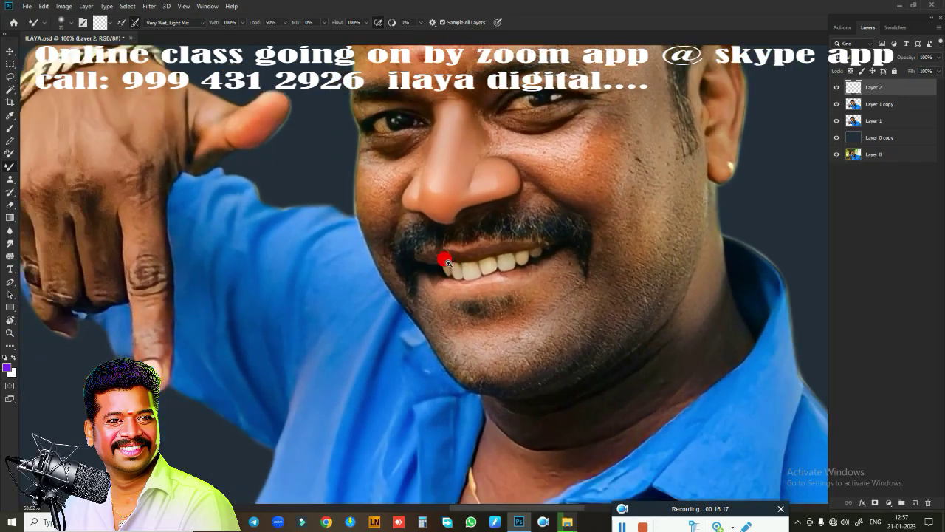
- Fit the portrait on screen and hide Layer 1 copy and Layer 1, leaving only Layer 2's nose
left_click_drag(430, 256, 783, 215)
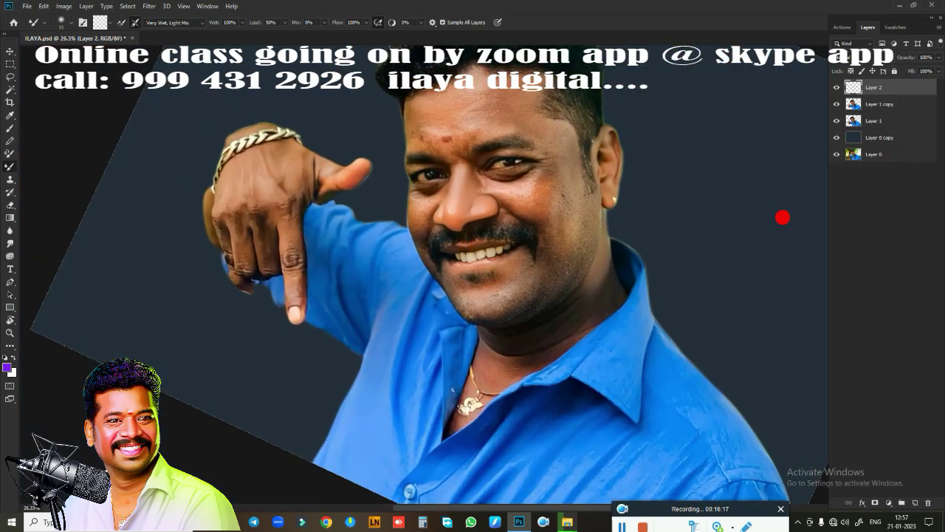
left_click_drag(839, 127, 837, 104)
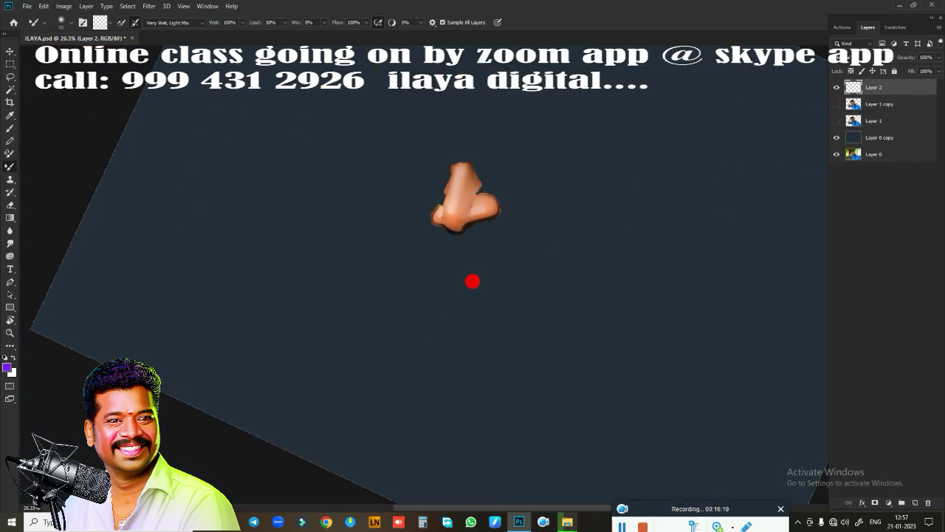
mouse_move(472, 278)
left_mouse_down()
mouse_move(572, 266)
mouse_move(532, 386)
left_mouse_up()
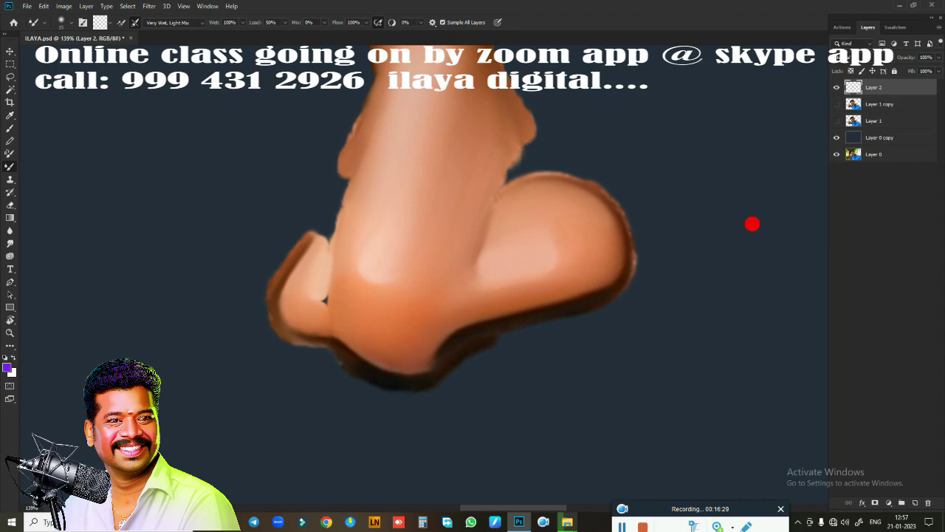
- Show Layer 1 copy again and zoom in closely on the painted nose
left_click(836, 104)
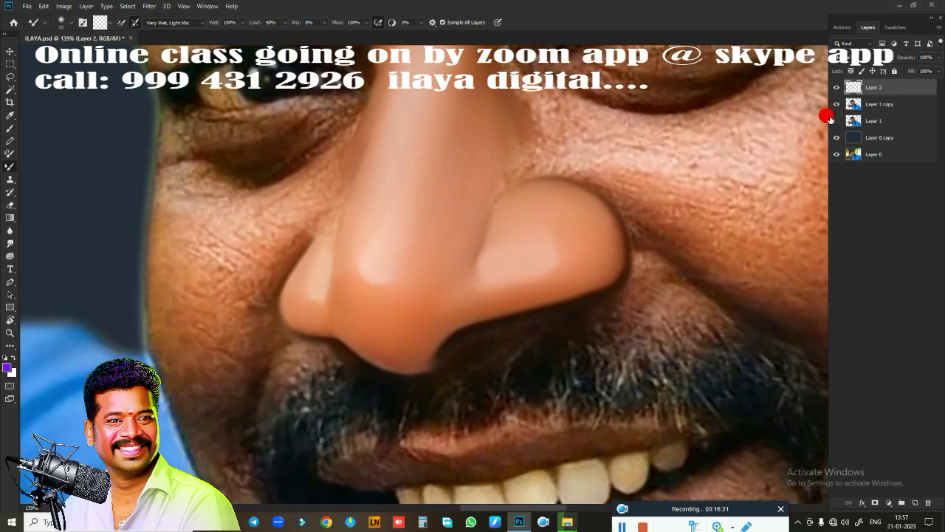
scroll(453, 331, "down", 5)
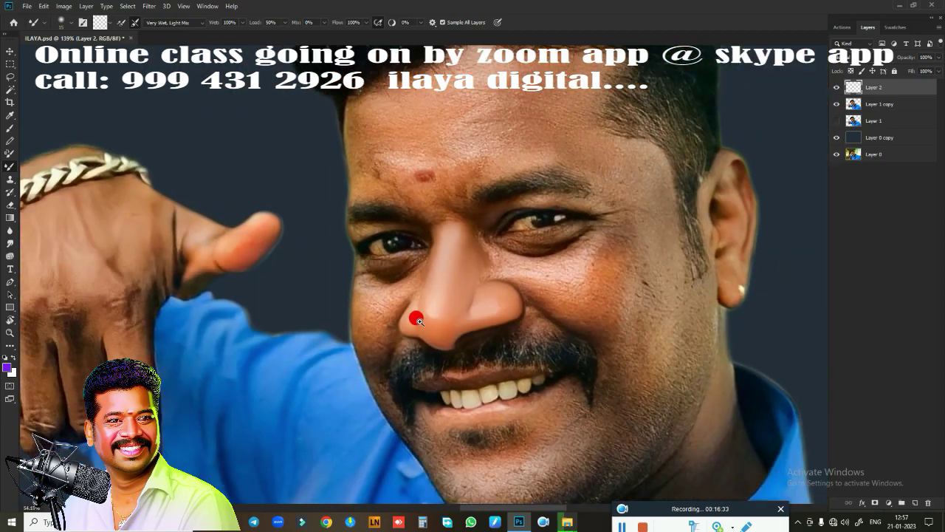
scroll(481, 322, "up", 1)
scroll(492, 327, "up", 1)
scroll(563, 165, "up", 1)
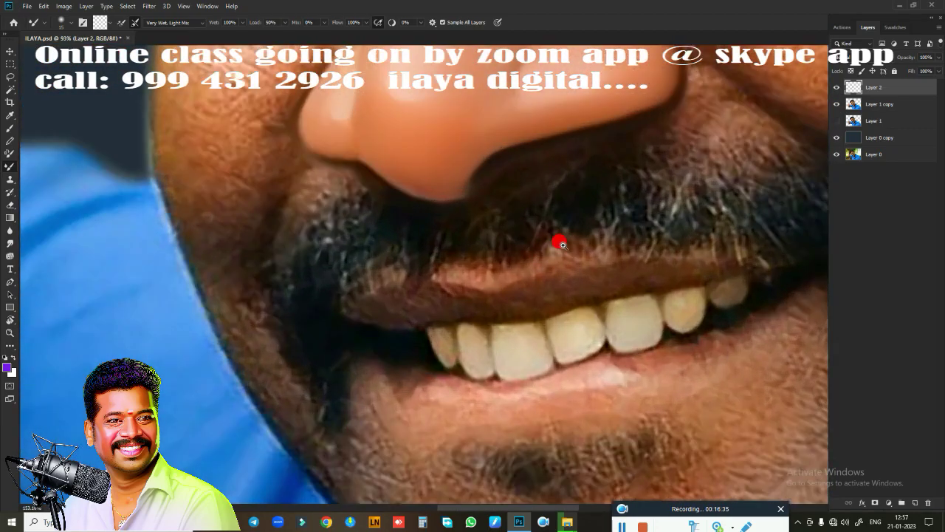
scroll(557, 241, "up", 1)
scroll(520, 266, "up", 1)
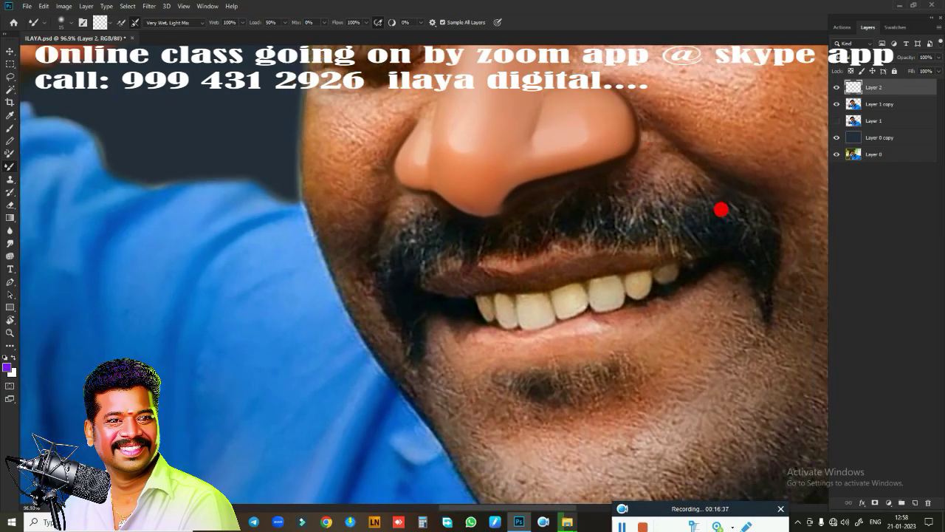
scroll(509, 268, "up", 3)
scroll(407, 327, "up", 1)
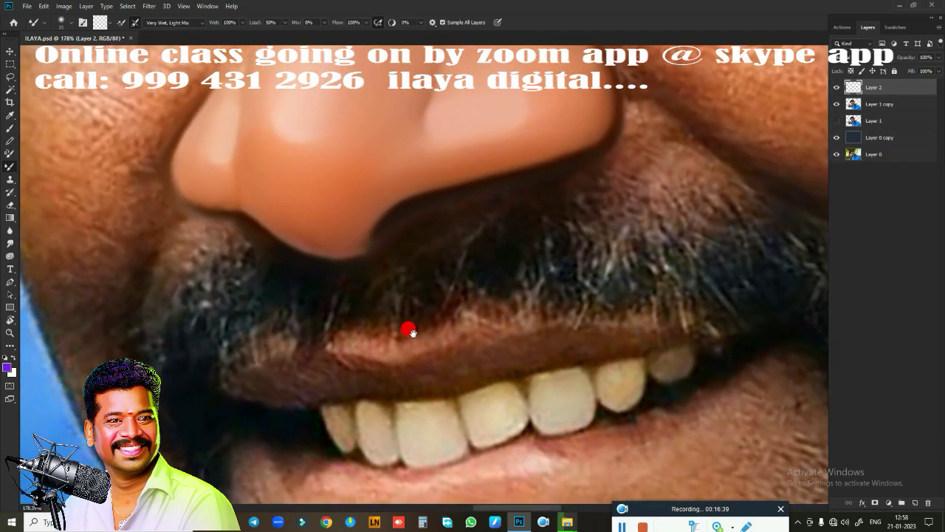
scroll(396, 335, "up", 1)
- Smudge along the painted nose edge, then cancel the Image Size dialog without changes
key("r")
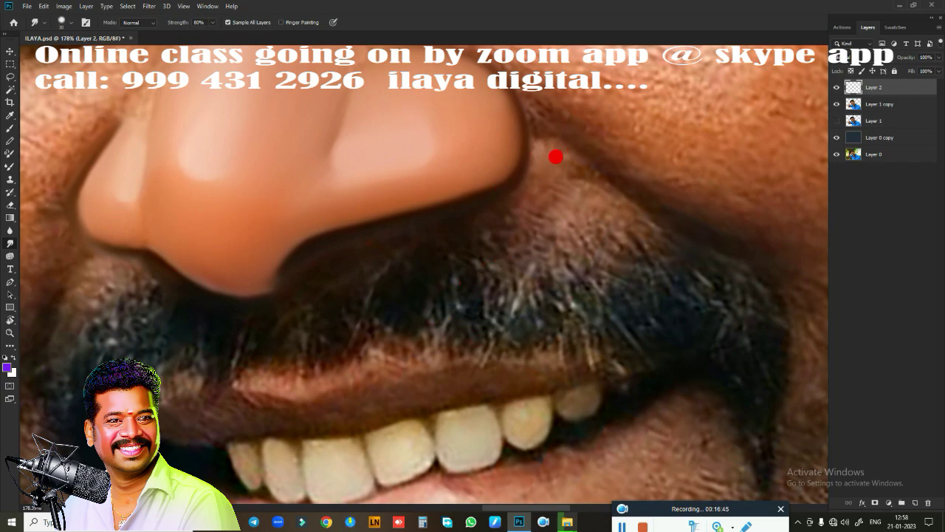
left_click_drag(529, 157, 524, 195)
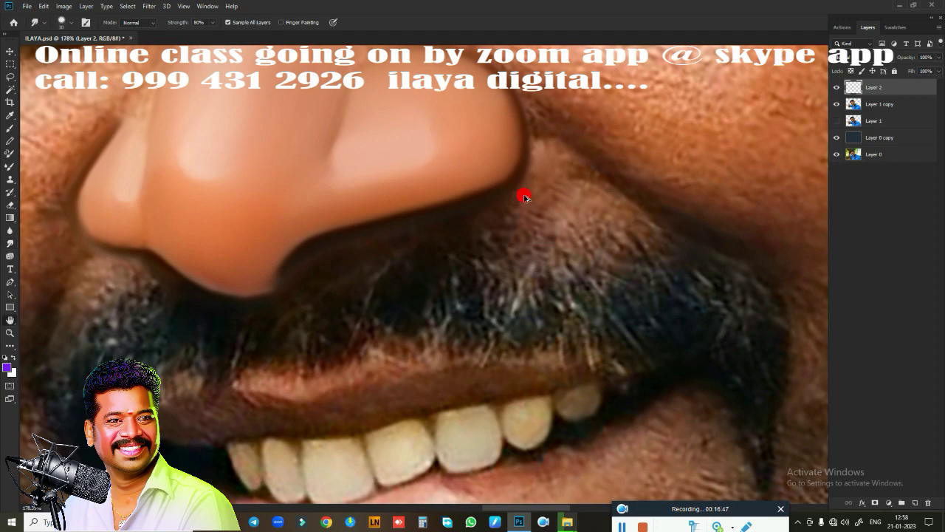
key("ctrl+alt+i")
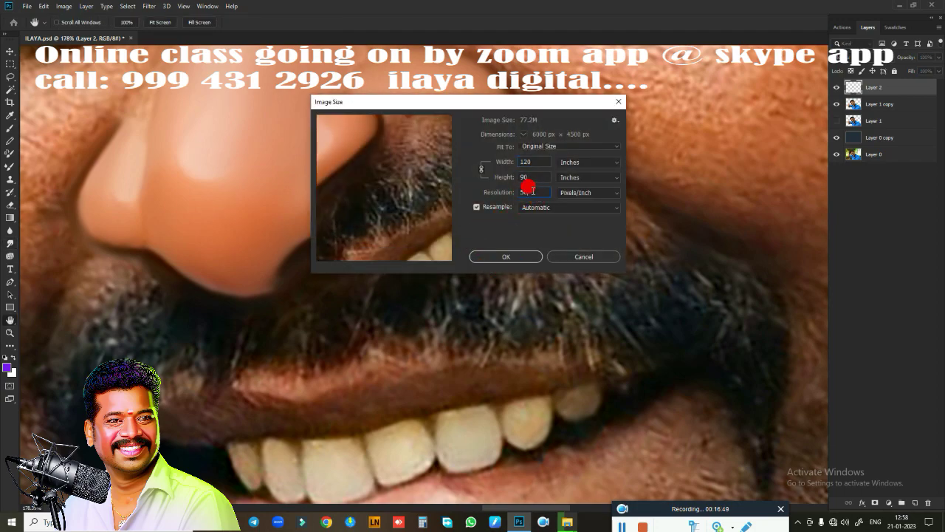
left_click(477, 192)
type("40")
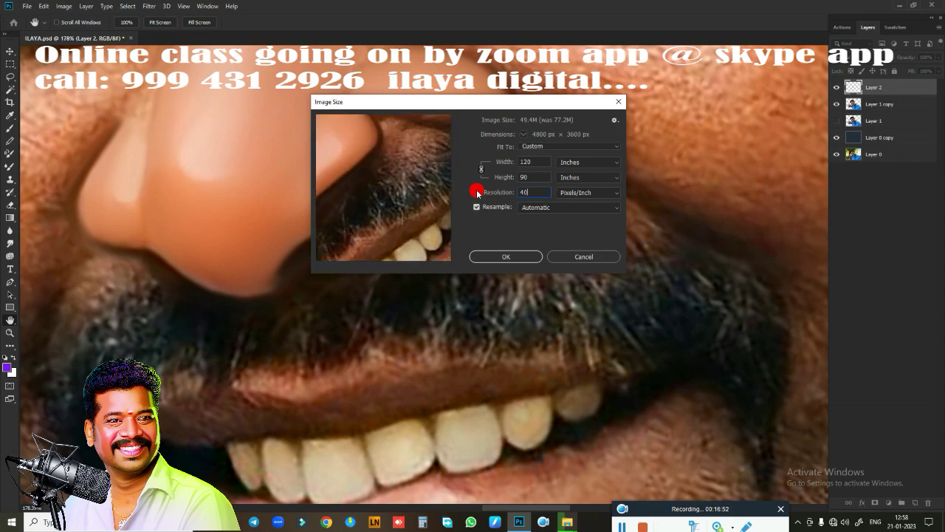
key("Escape")
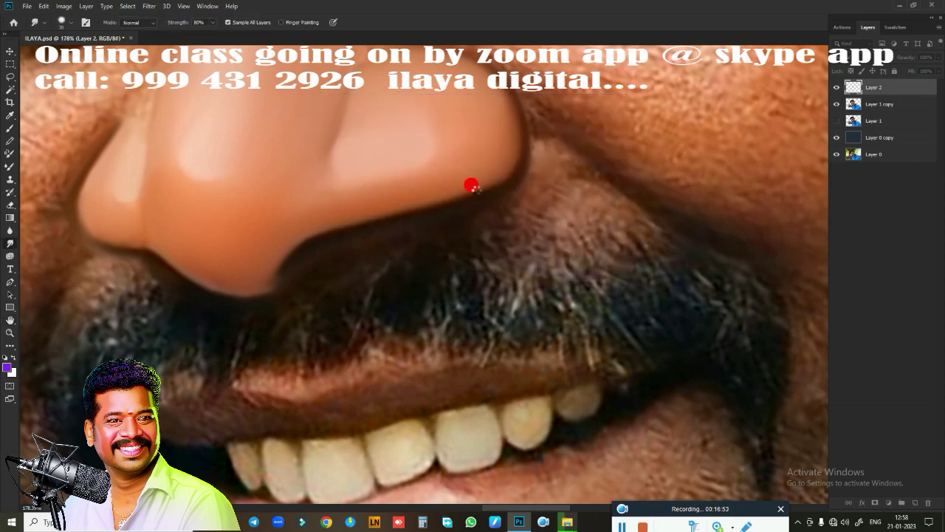
- Make Layer 2 the active layer again after briefly selecting Layer 1 copy
scroll(472, 185, "down", 10)
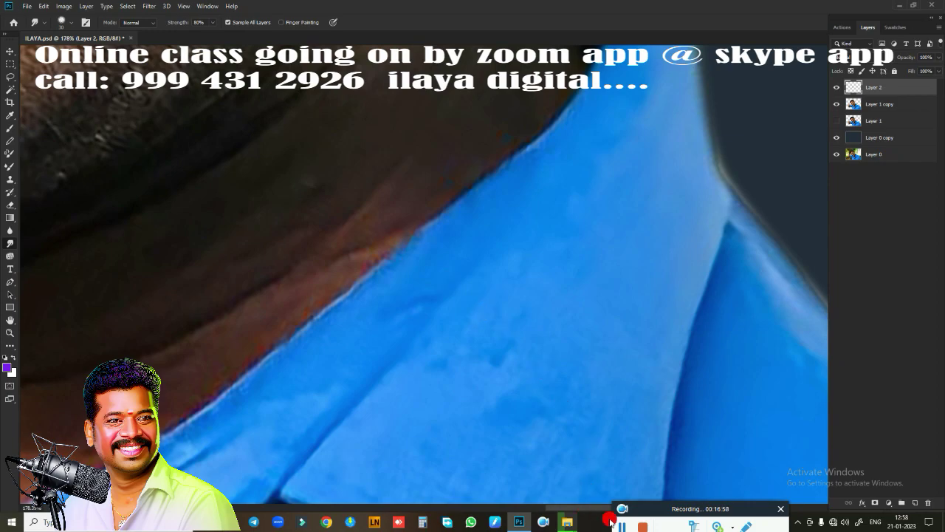
key("alt+bracketleft")
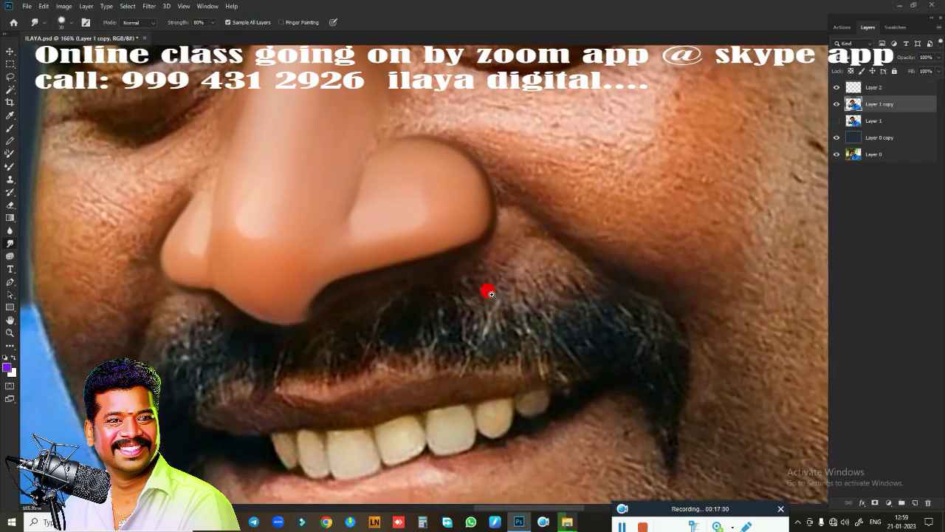
scroll(488, 289, "up", 3)
scroll(541, 287, "down", 2)
scroll(524, 274, "down", 1)
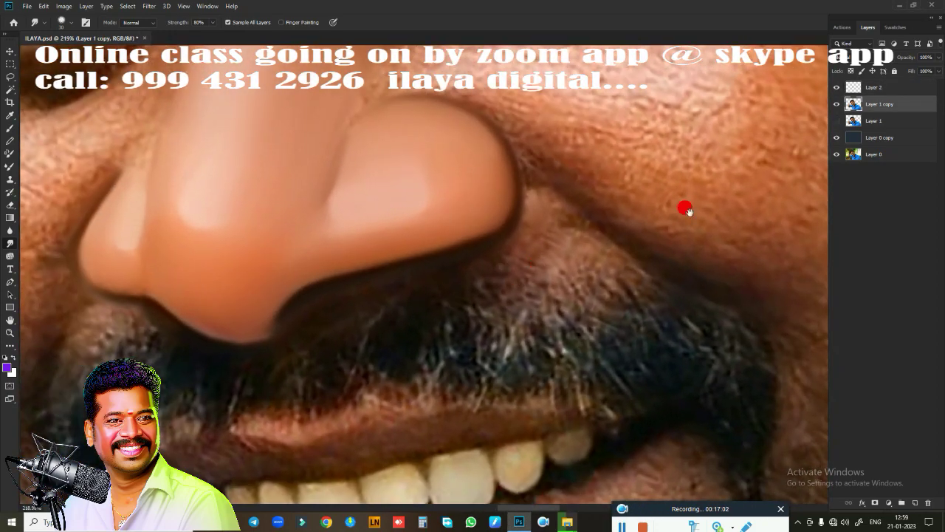
left_click(898, 89)
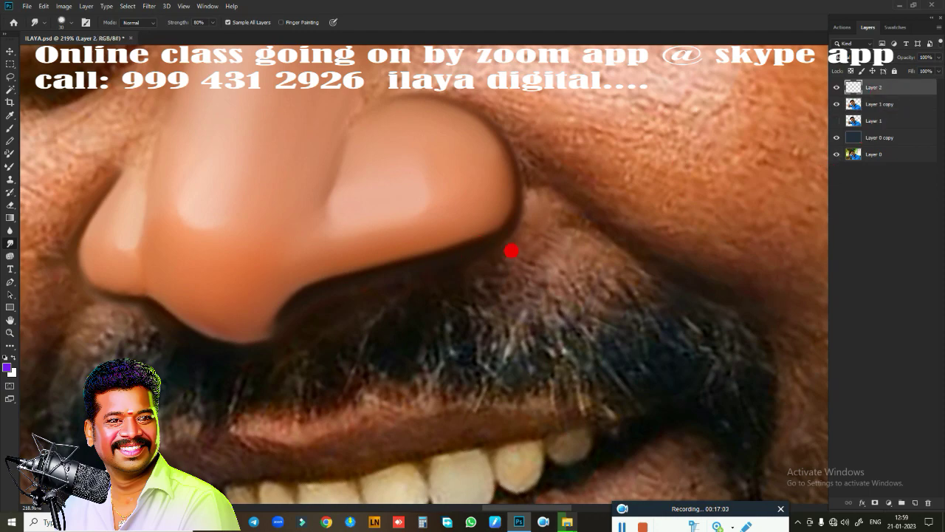
- Toggle between the Smudge tool and Mixer Brush, settling on the Very Wet, Light Mix mixer brush
key("b")
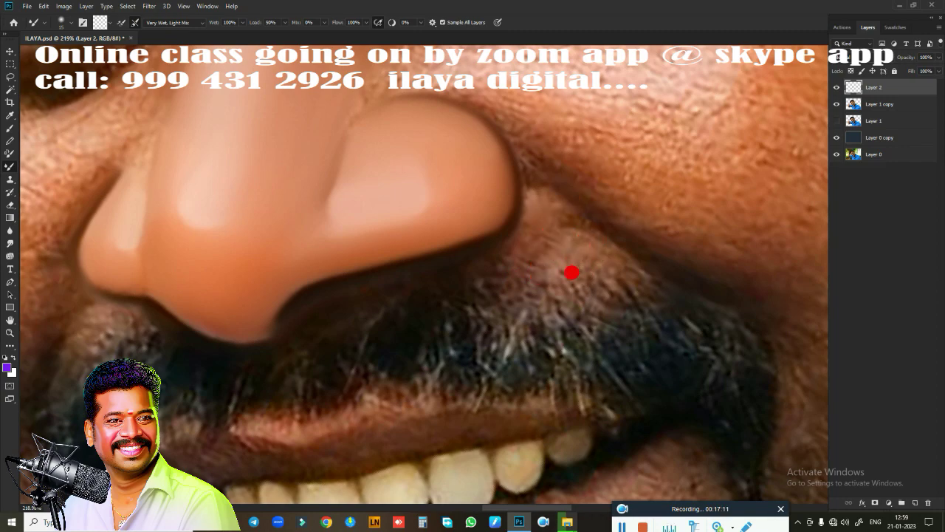
key("r")
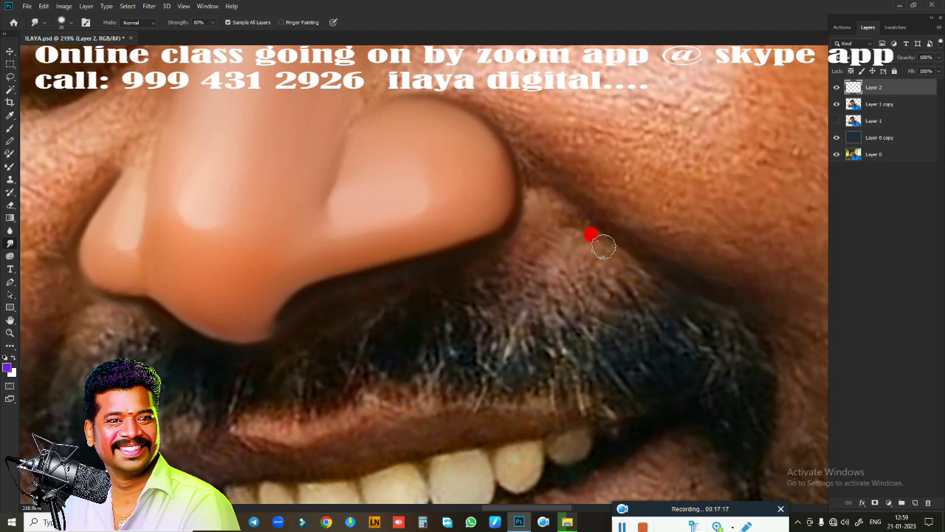
key("b")
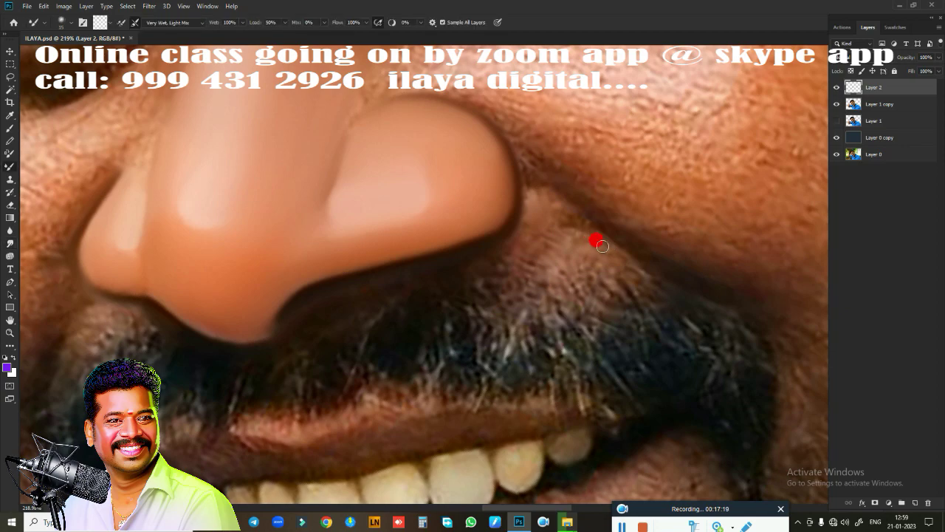
key("r")
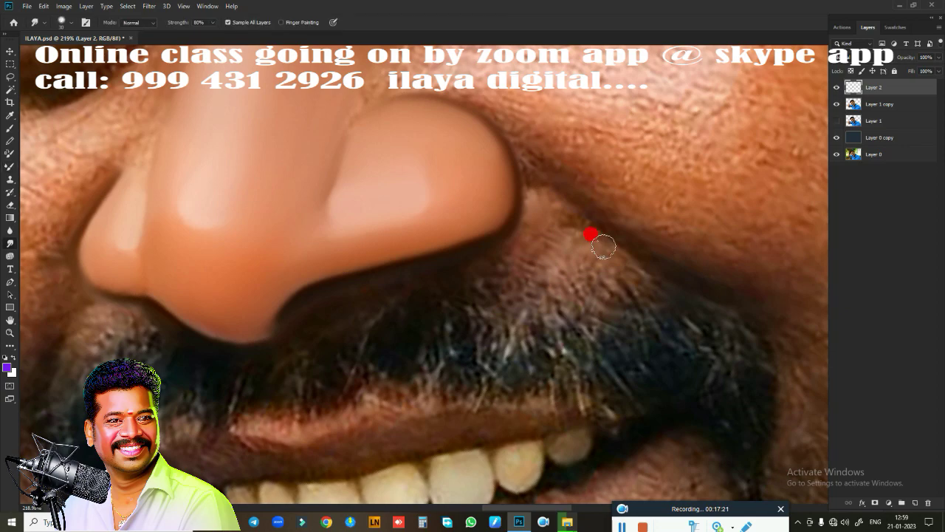
key("r")
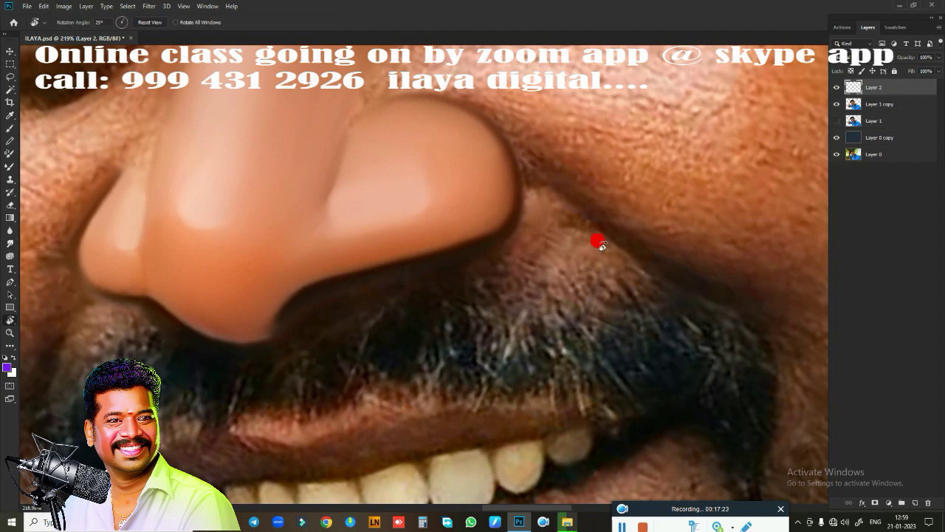
key("r")
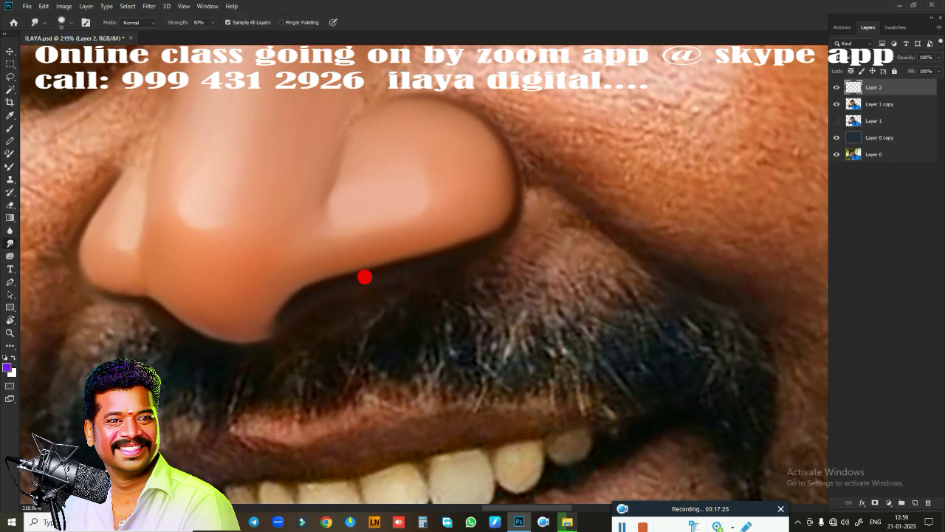
key("b")
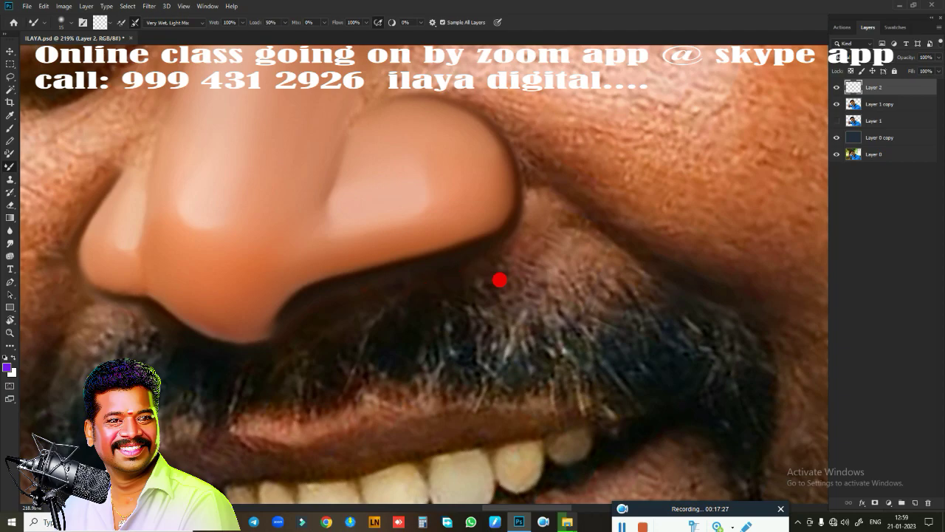
scroll(543, 295, "up", 1)
scroll(538, 293, "down", 2)
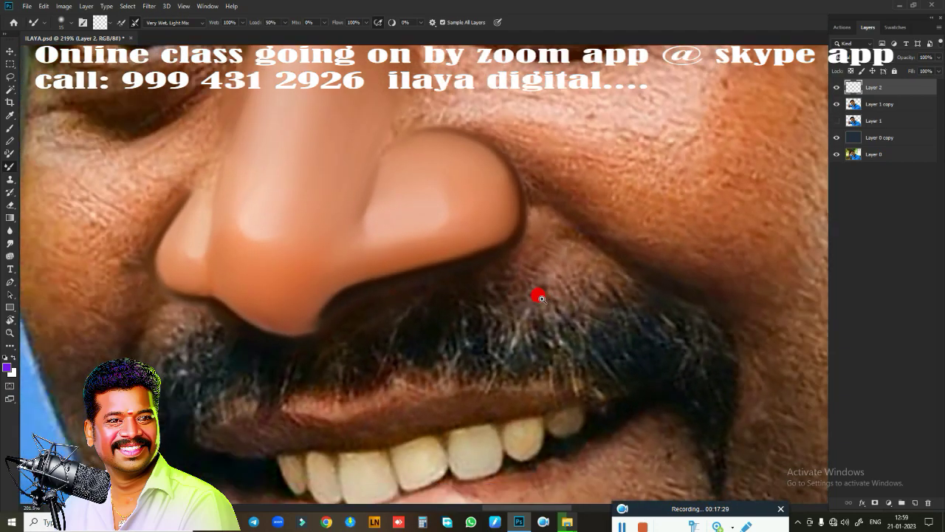
- Blend the skin crease below the nose with the mixer brush, then zoom to 273%
left_click_drag(566, 287, 546, 266)
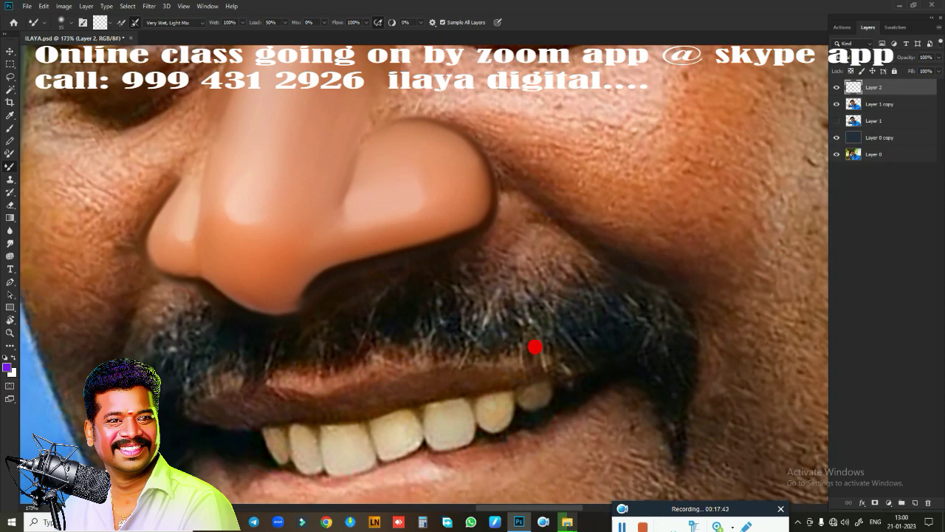
scroll(554, 282, "up", 5)
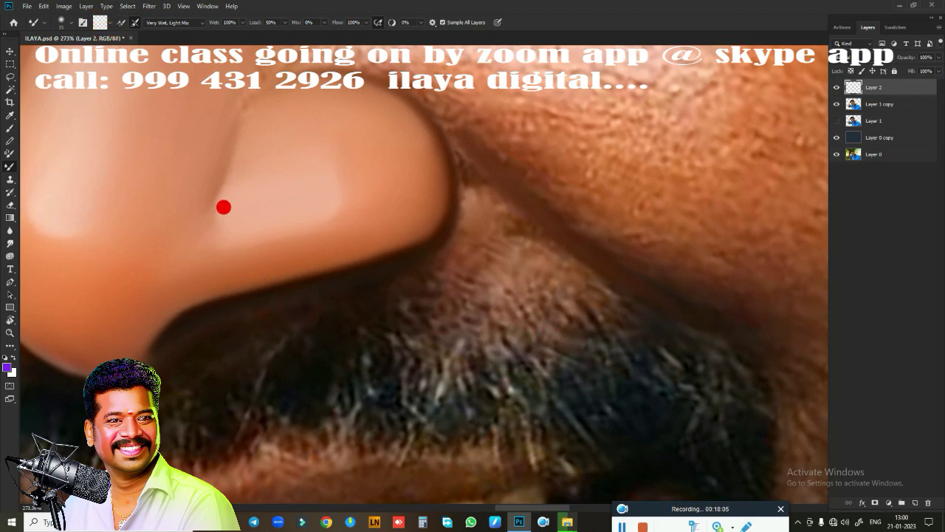
- Mixer-brush the skin beside the left nostril, then smudge it at 80% down to the beard
mouse_move(224, 208)
left_mouse_down()
mouse_move(570, 181)
mouse_move(321, 269)
left_mouse_up()
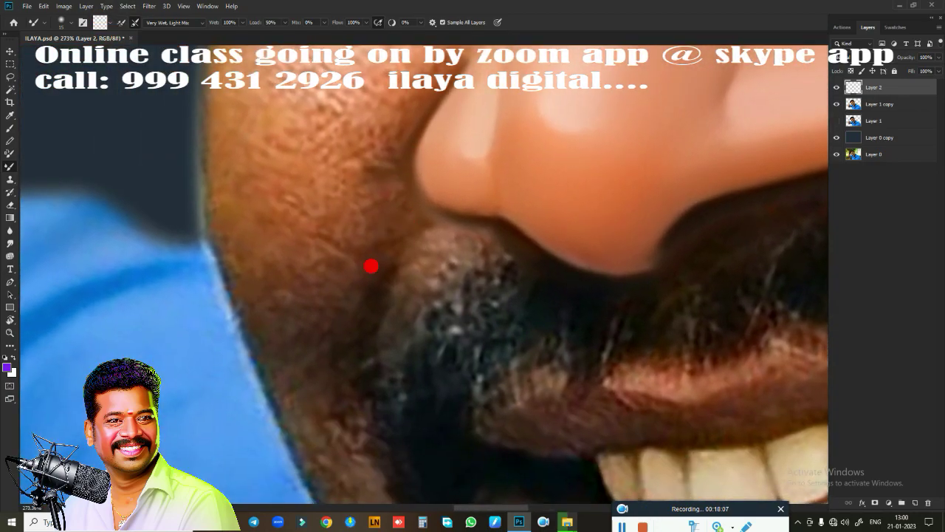
left_click_drag(386, 274, 400, 215)
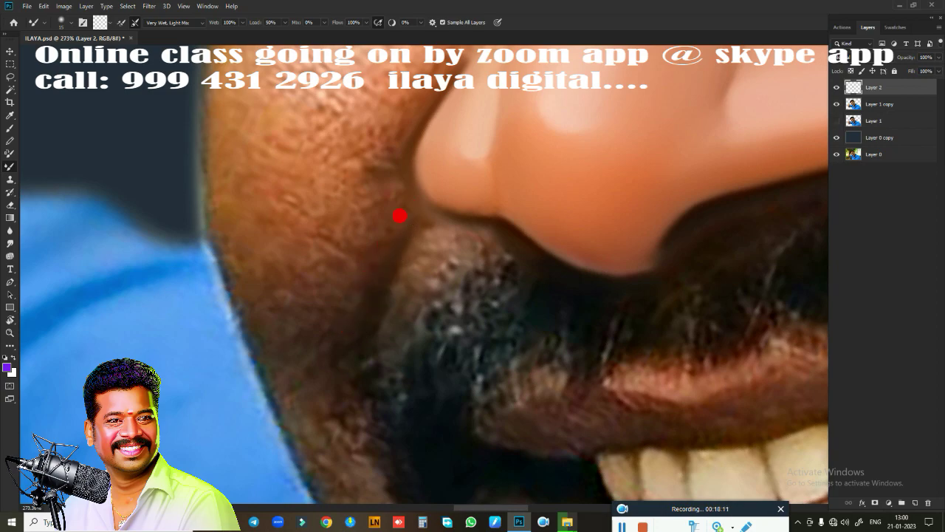
key("r")
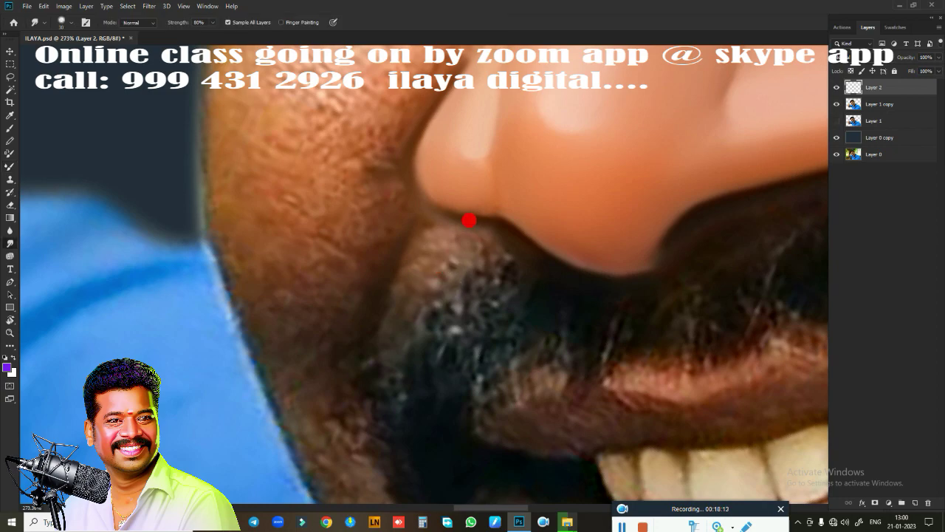
mouse_move(440, 225)
left_mouse_down()
mouse_move(430, 232)
mouse_move(460, 224)
mouse_move(394, 255)
mouse_move(382, 289)
mouse_move(405, 259)
mouse_move(474, 234)
mouse_move(510, 242)
mouse_move(497, 240)
left_mouse_up()
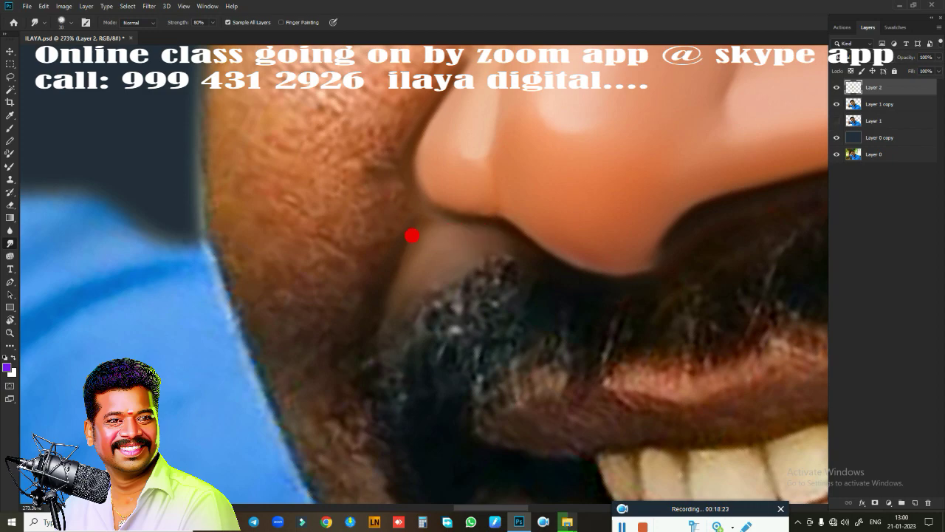
mouse_move(405, 241)
left_mouse_down()
mouse_move(395, 271)
mouse_move(416, 238)
mouse_move(449, 222)
mouse_move(392, 276)
mouse_move(374, 316)
left_mouse_up()
mouse_move(411, 258)
left_mouse_down()
mouse_move(391, 287)
mouse_move(421, 305)
mouse_move(426, 251)
mouse_move(427, 291)
mouse_move(464, 273)
mouse_move(451, 288)
left_mouse_up()
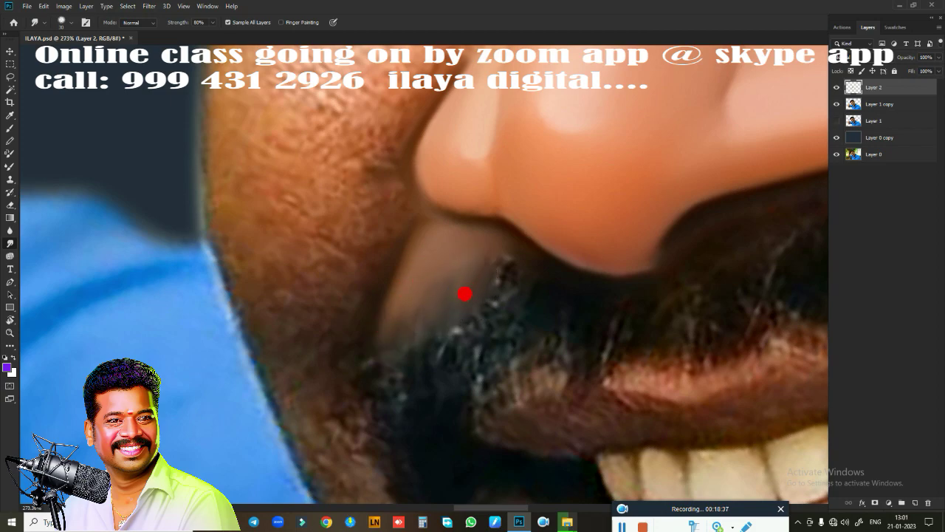
- Erase the smeared paint along the beard edge under the nose with a smaller eraser brush
key("e")
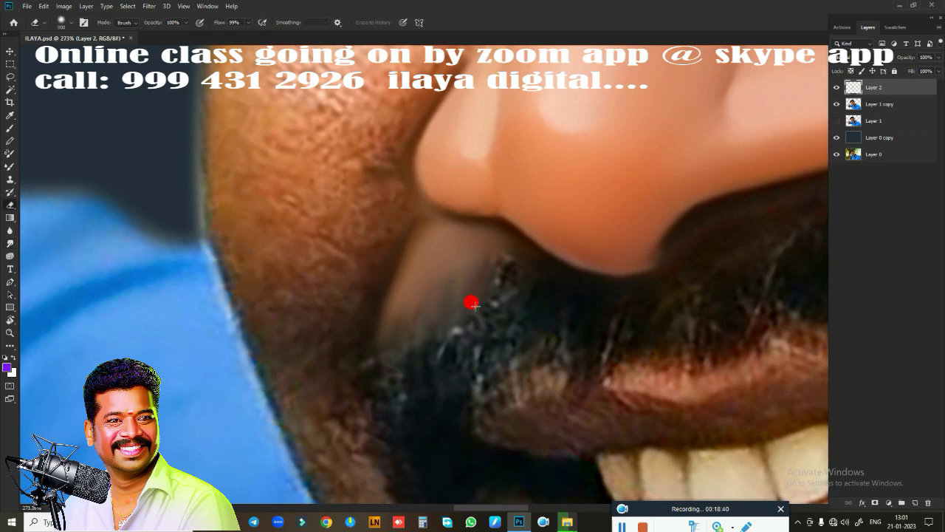
left_click_drag(475, 305, 370, 431)
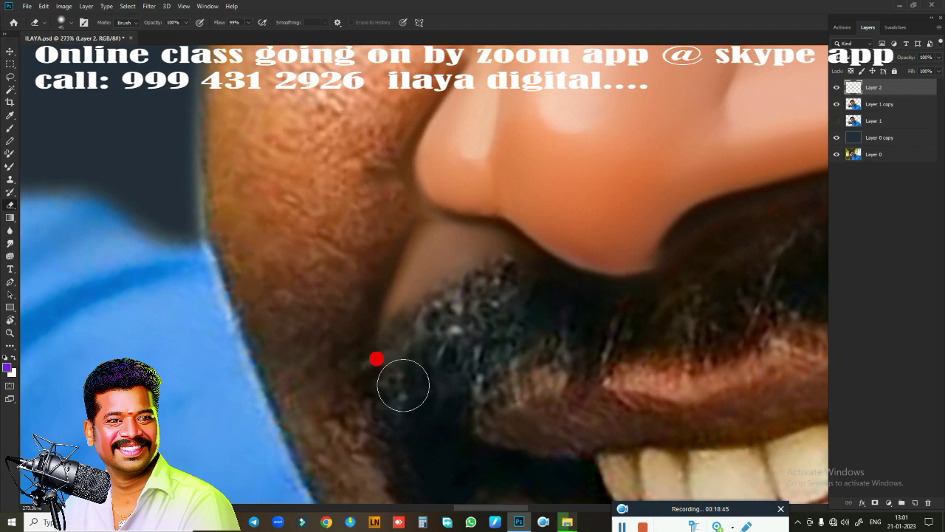
mouse_move(376, 359)
left_mouse_down()
mouse_move(423, 297)
mouse_move(455, 275)
left_mouse_up()
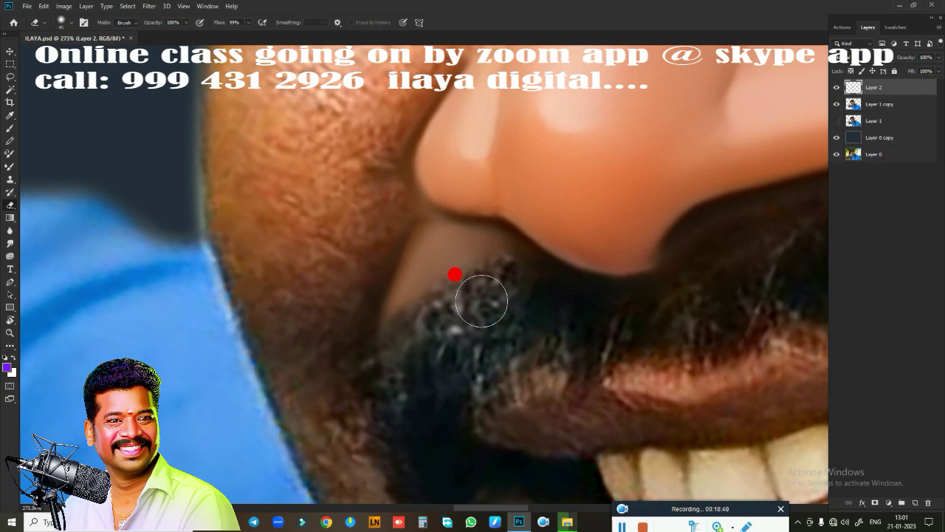
left_click_drag(455, 275, 399, 317)
key("r")
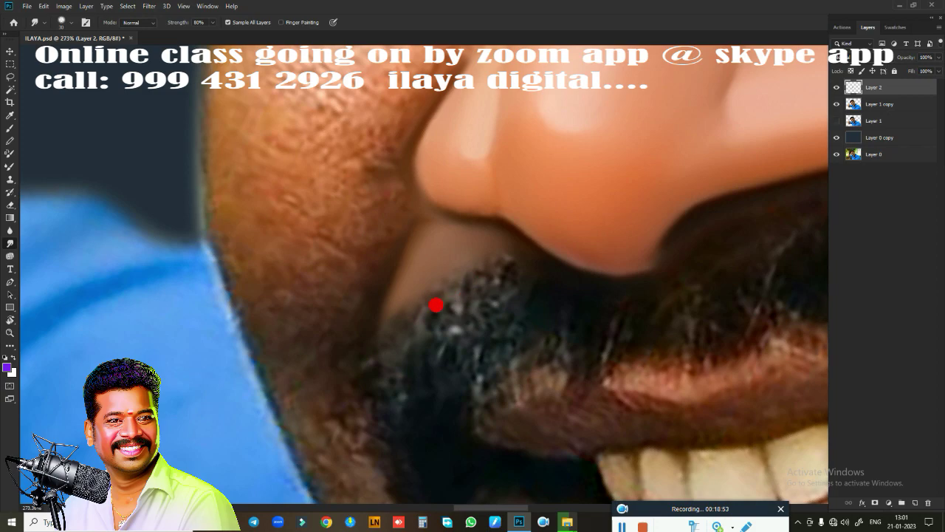
- Smudge the cheek, nose-side shadow and nostril base shading into a soft, smooth edge
mouse_move(337, 321)
left_mouse_down()
mouse_move(378, 186)
mouse_move(360, 268)
mouse_move(389, 205)
left_mouse_up()
left_click_drag(376, 160, 407, 247)
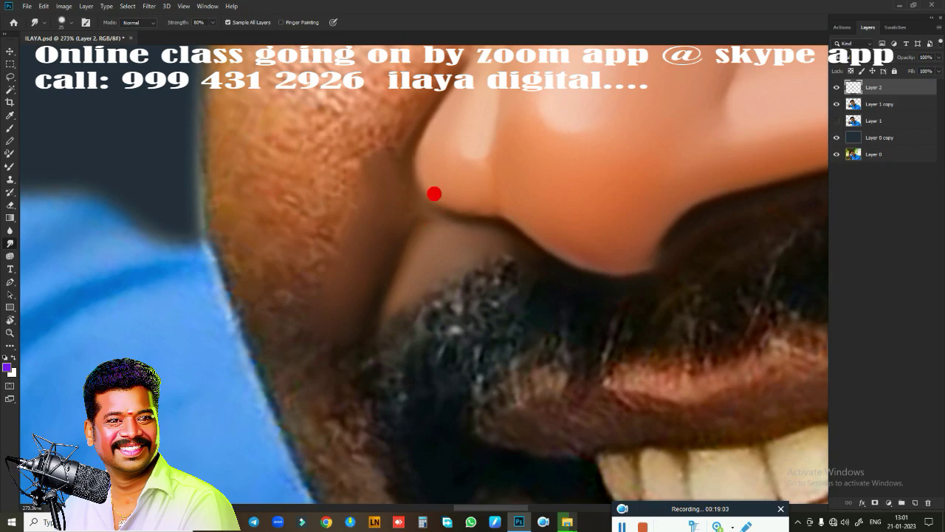
mouse_move(434, 193)
left_mouse_down()
mouse_move(448, 192)
mouse_move(436, 184)
mouse_move(460, 190)
mouse_move(412, 184)
left_mouse_up()
mouse_move(402, 226)
left_mouse_down()
mouse_move(389, 354)
mouse_move(411, 287)
left_mouse_up()
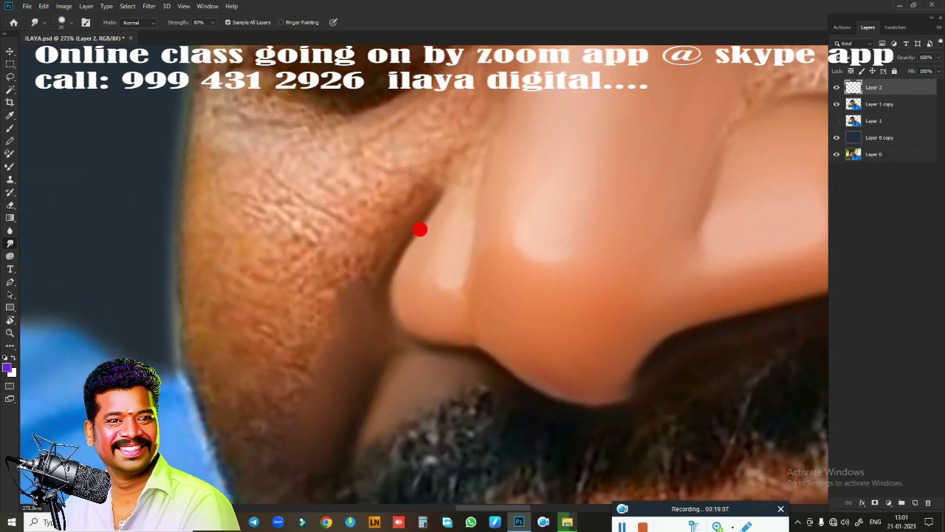
mouse_move(380, 211)
left_mouse_down()
mouse_move(379, 192)
mouse_move(374, 200)
mouse_move(396, 165)
mouse_move(344, 222)
mouse_move(357, 207)
mouse_move(333, 254)
mouse_move(382, 177)
mouse_move(342, 300)
mouse_move(372, 303)
left_mouse_up()
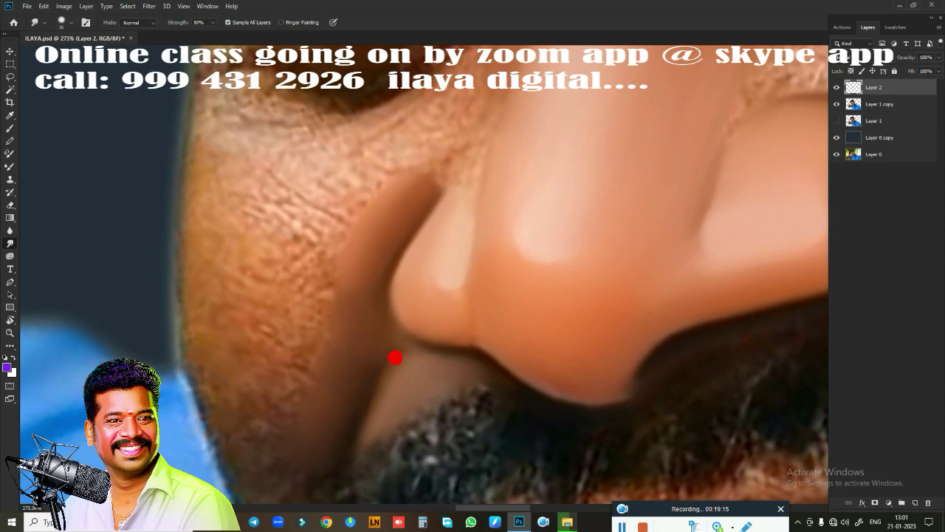
mouse_move(391, 374)
left_mouse_down()
mouse_move(461, 359)
mouse_move(380, 332)
mouse_move(472, 176)
mouse_move(455, 159)
mouse_move(459, 172)
left_mouse_up()
mouse_move(435, 140)
left_mouse_down()
mouse_move(433, 120)
mouse_move(454, 101)
mouse_move(418, 147)
mouse_move(460, 93)
mouse_move(414, 150)
mouse_move(518, 62)
mouse_move(468, 141)
mouse_move(468, 96)
mouse_move(446, 167)
mouse_move(487, 83)
mouse_move(458, 117)
mouse_move(466, 110)
mouse_move(422, 249)
mouse_move(539, 213)
mouse_move(513, 253)
mouse_move(249, 237)
mouse_move(512, 272)
left_mouse_up()
- Zoom out and smudge the skin tones around the nostril's lower and top edges
scroll(513, 270, "down", 5)
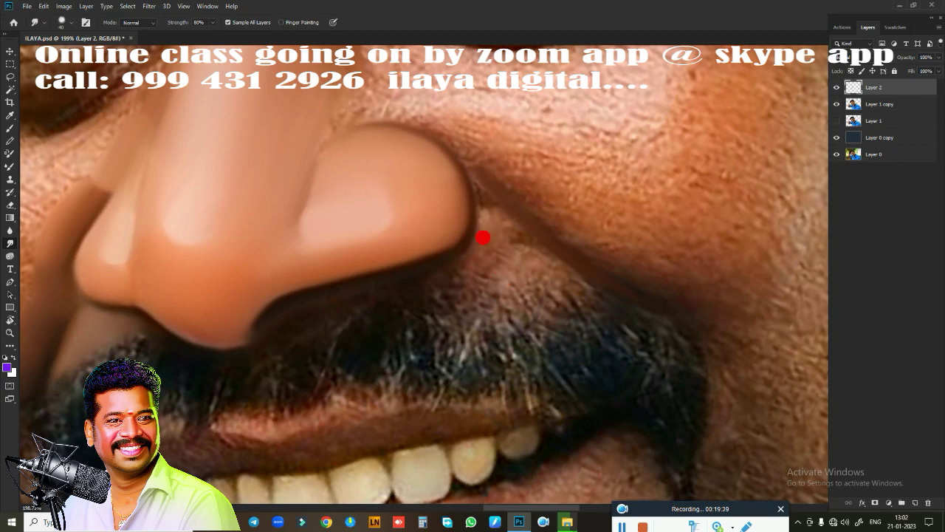
mouse_move(482, 237)
left_mouse_down()
mouse_move(492, 221)
mouse_move(497, 236)
mouse_move(494, 217)
mouse_move(553, 256)
left_mouse_up()
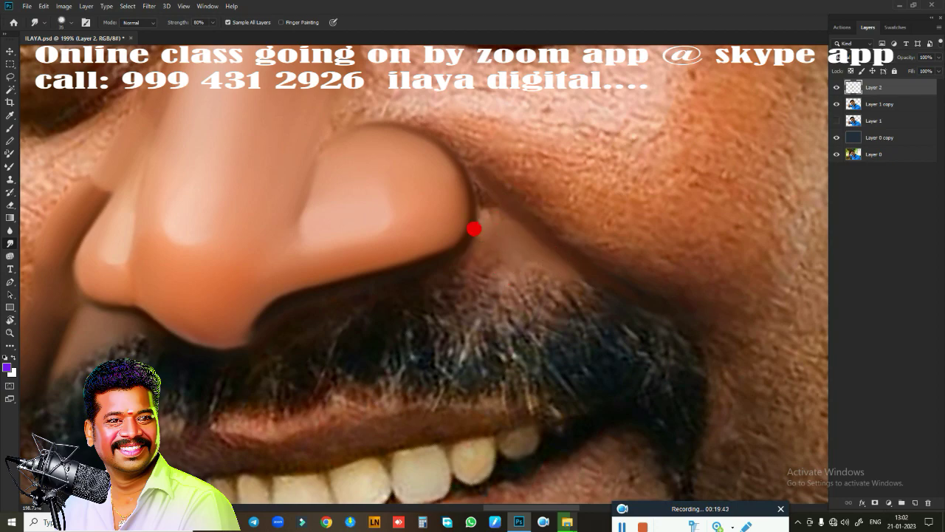
mouse_move(474, 229)
left_mouse_down()
mouse_move(421, 260)
mouse_move(475, 271)
mouse_move(481, 258)
mouse_move(517, 258)
mouse_move(507, 262)
mouse_move(537, 267)
mouse_move(465, 198)
left_mouse_up()
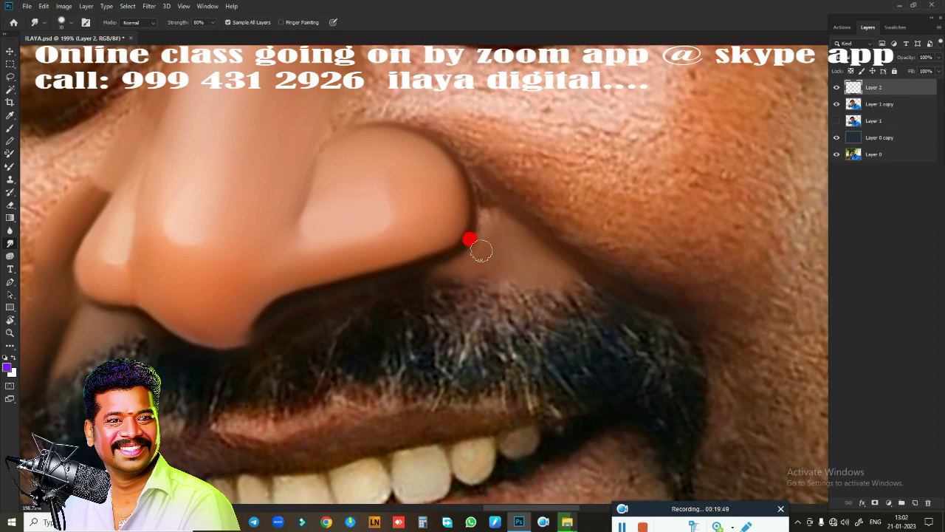
mouse_move(481, 251)
left_mouse_down()
mouse_move(474, 196)
mouse_move(495, 211)
mouse_move(477, 251)
mouse_move(457, 261)
mouse_move(543, 263)
left_mouse_up()
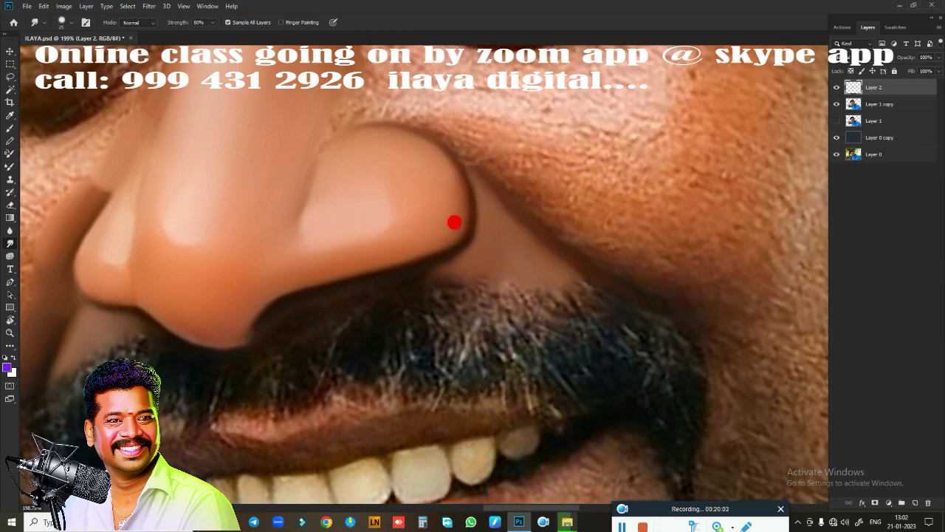
mouse_move(454, 223)
left_mouse_down()
mouse_move(449, 232)
mouse_move(457, 212)
left_mouse_up()
mouse_move(461, 169)
left_mouse_down()
mouse_move(429, 145)
mouse_move(458, 144)
mouse_move(490, 186)
mouse_move(473, 143)
mouse_move(538, 211)
mouse_move(502, 155)
mouse_move(515, 185)
mouse_move(496, 160)
mouse_move(502, 178)
mouse_move(650, 306)
left_mouse_up()
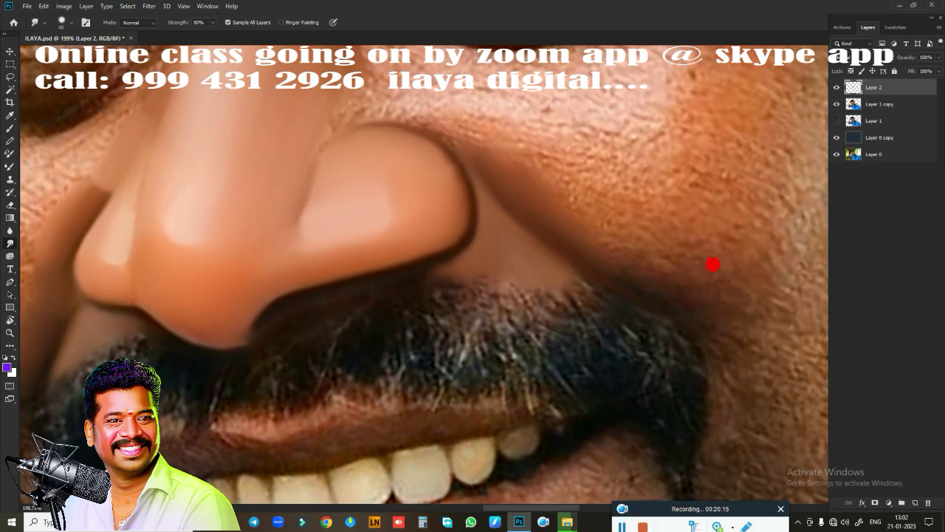
- Check the Brush Tip Shape in Brush Settings, then smudge the cheek skin beside the nose
key("F5")
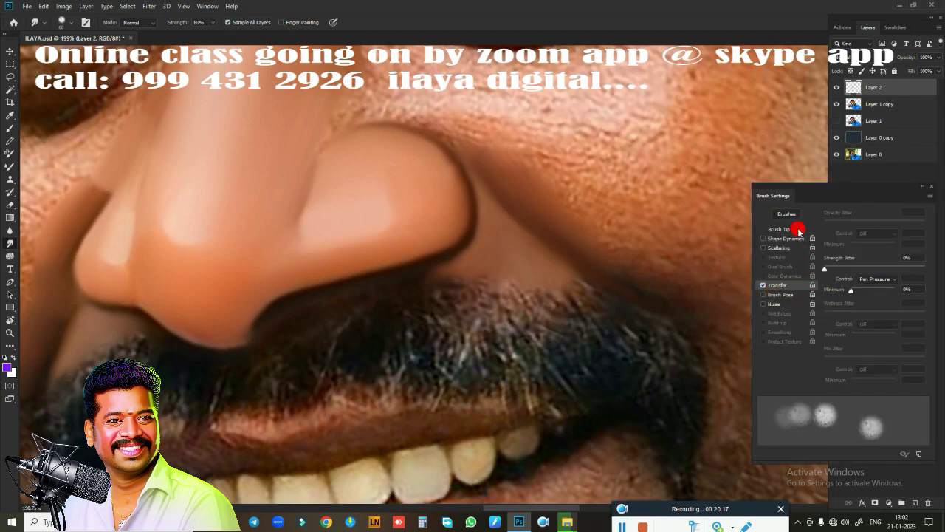
left_click(799, 231)
key("F5")
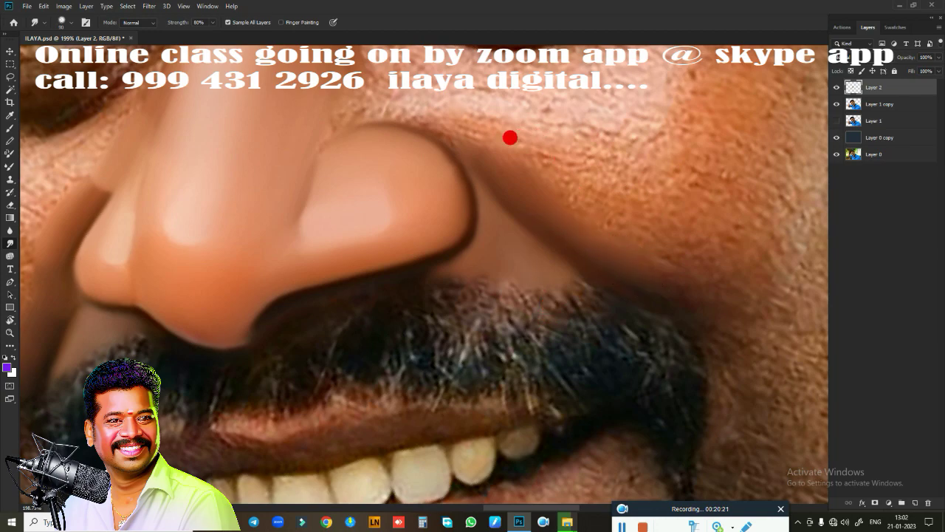
mouse_move(541, 164)
left_mouse_down()
mouse_move(638, 235)
mouse_move(549, 276)
left_mouse_up()
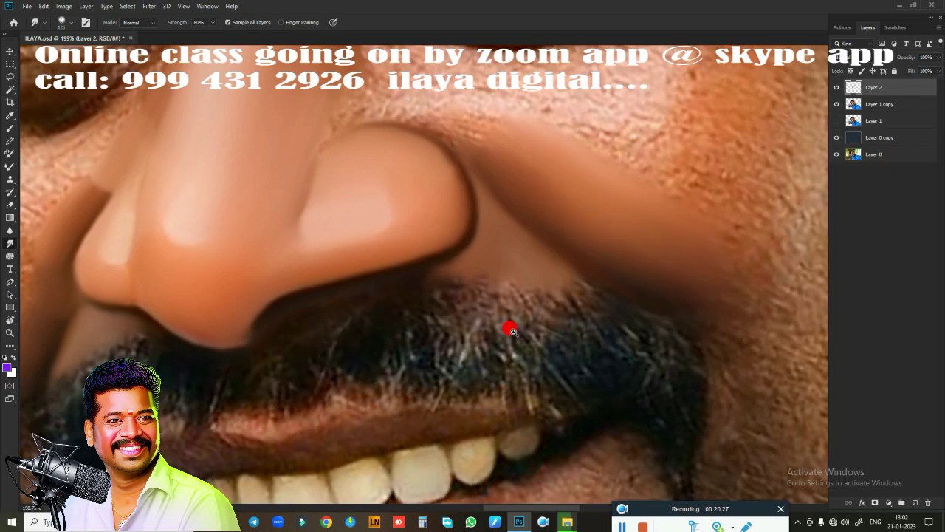
- Set Image Size to 18 inches wide at 250 pixels/inch (4500 × 3375 px)
scroll(513, 330, "down", 5)
scroll(453, 295, "up", 1)
scroll(460, 321, "up", 2)
scroll(479, 323, "up", 2)
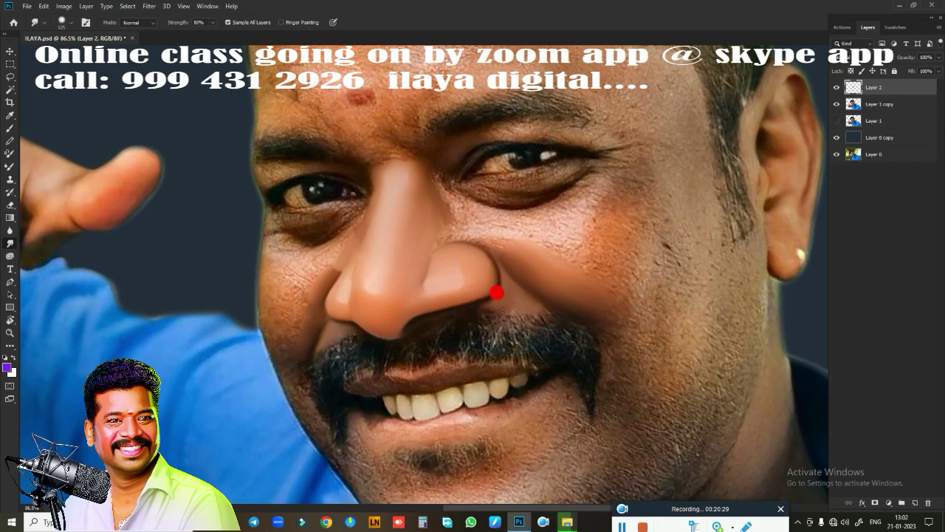
key("ctrl+alt+i")
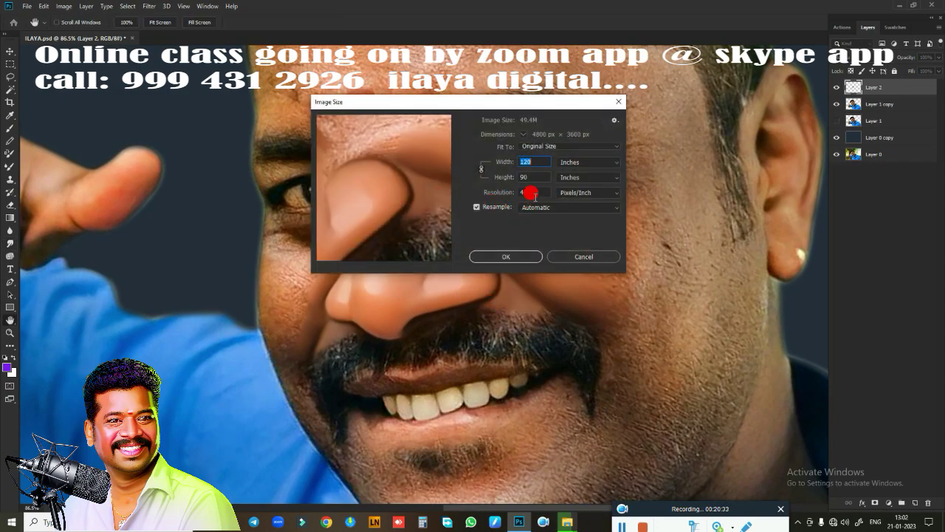
type("1")
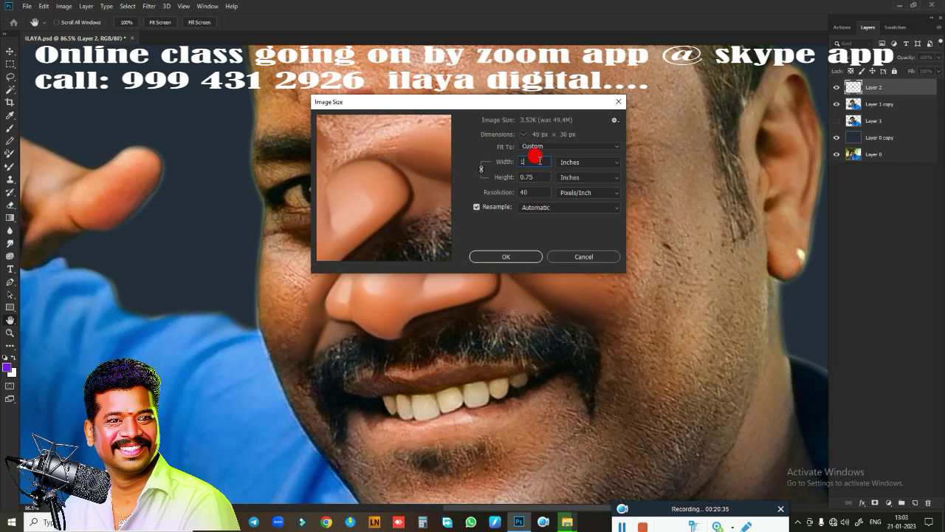
type("0")
key("BackSpace")
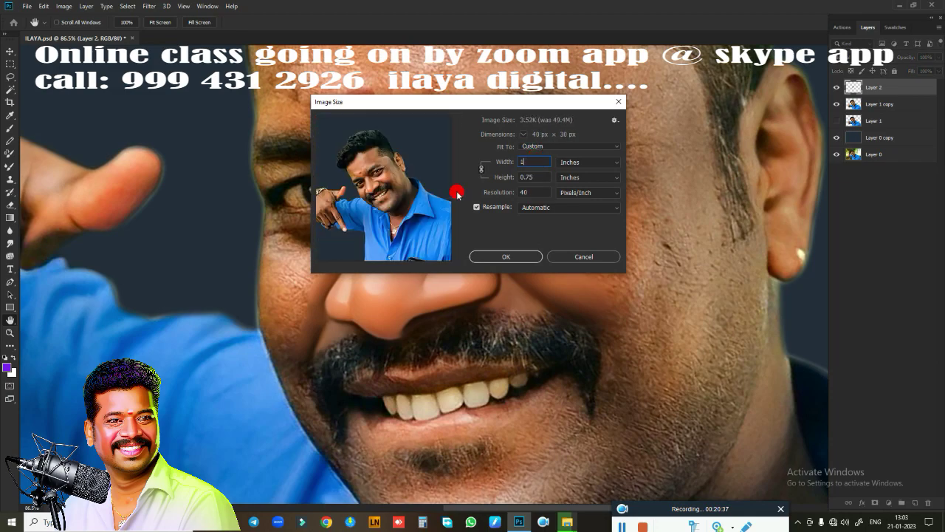
type("2")
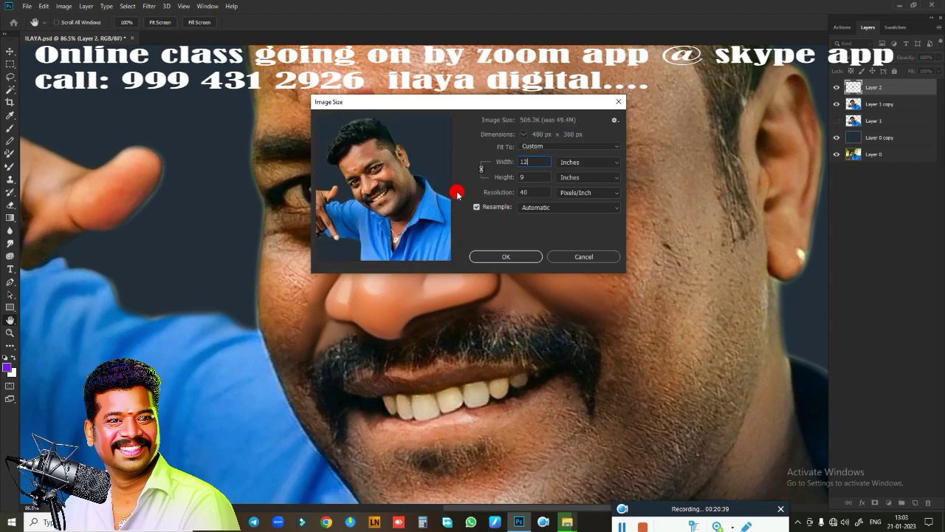
key("BackSpace")
type("18")
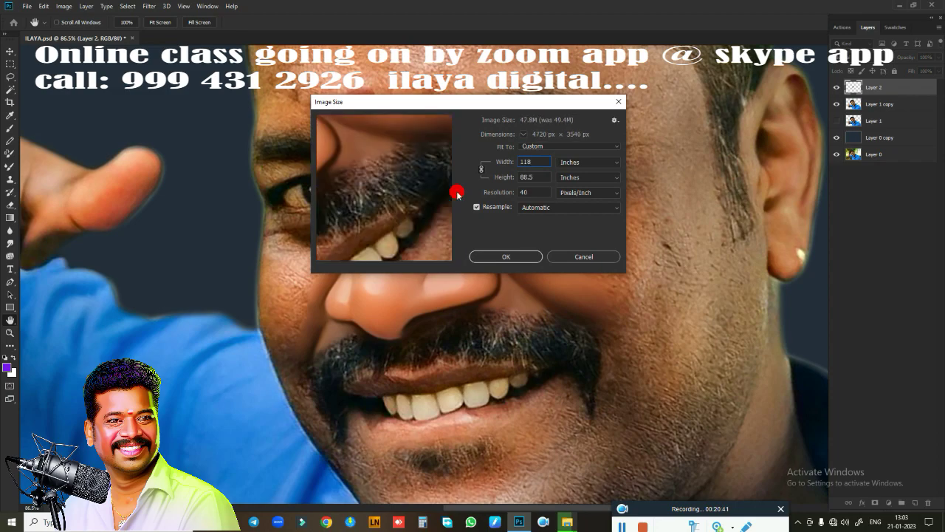
key("BackSpace")
key("BackSpace")
key("BackSpace")
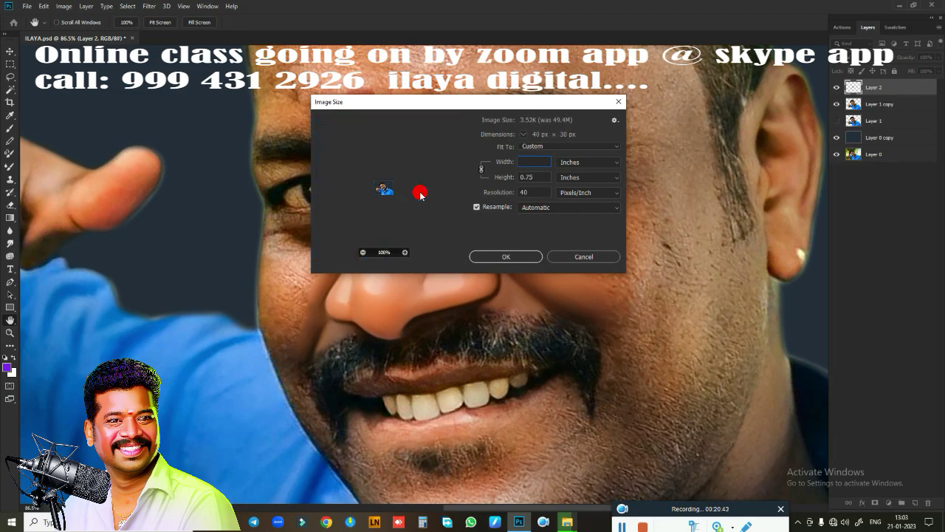
type("18")
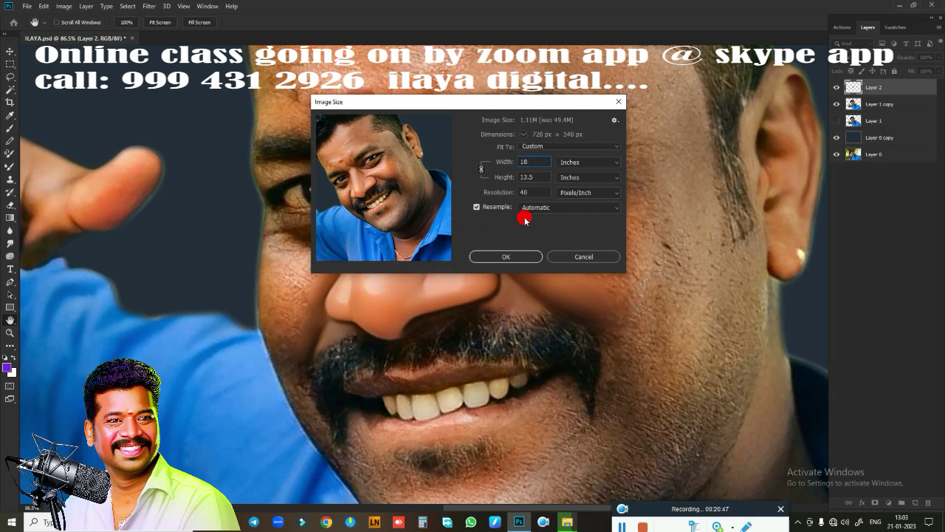
double_click(533, 190)
type("250")
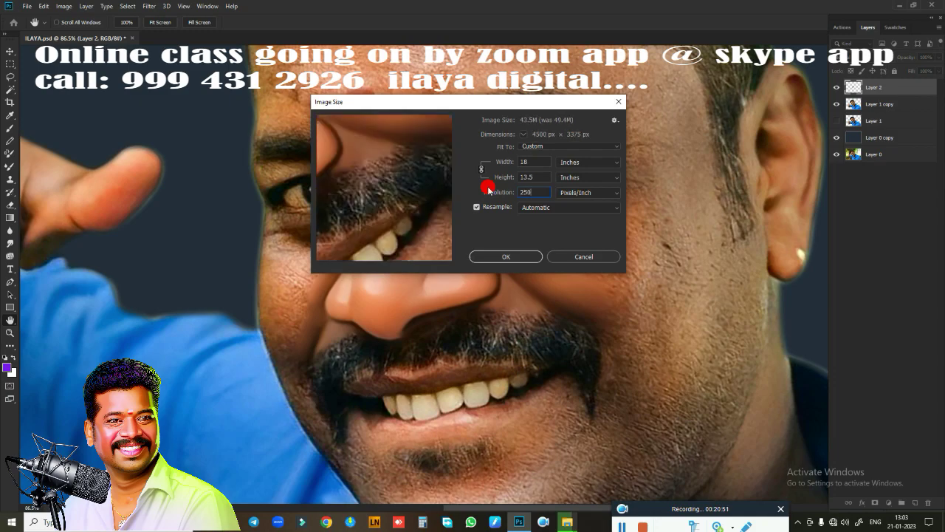
key("Return")
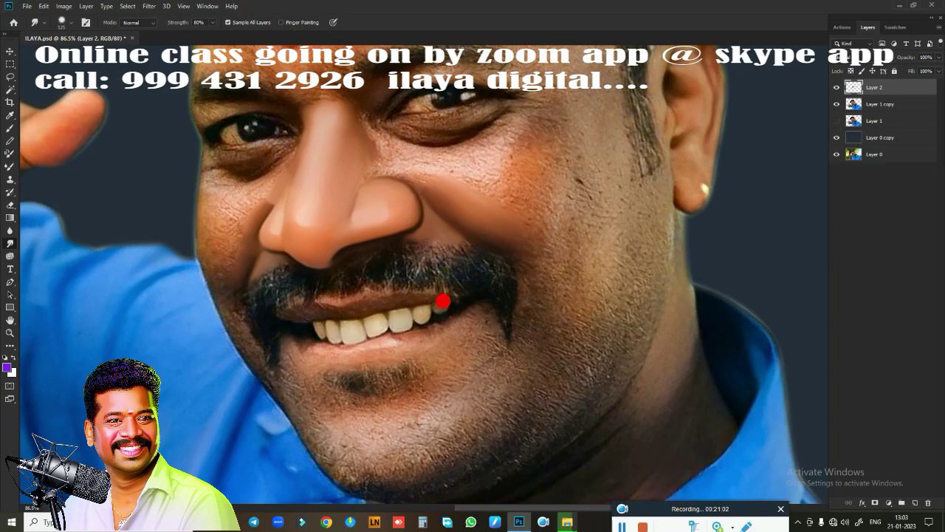
- Zoom around the nose and moustache, then close the Image Size dialog unchanged
scroll(459, 289, "up", 3)
mouse_move(485, 215)
left_mouse_down()
mouse_move(525, 403)
mouse_move(555, 368)
left_mouse_up()
scroll(555, 368, "down", 2)
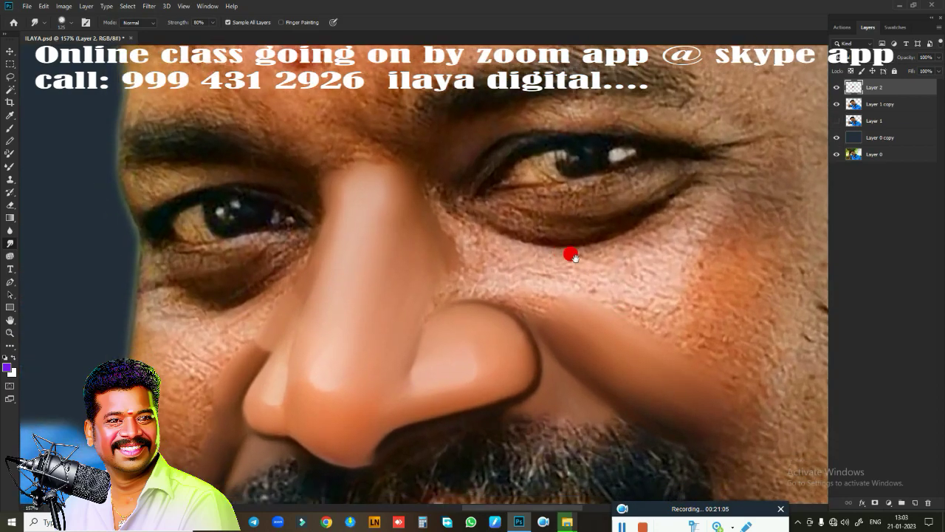
scroll(602, 267, "up", 2)
scroll(622, 273, "up", 1)
scroll(623, 249, "up", 1)
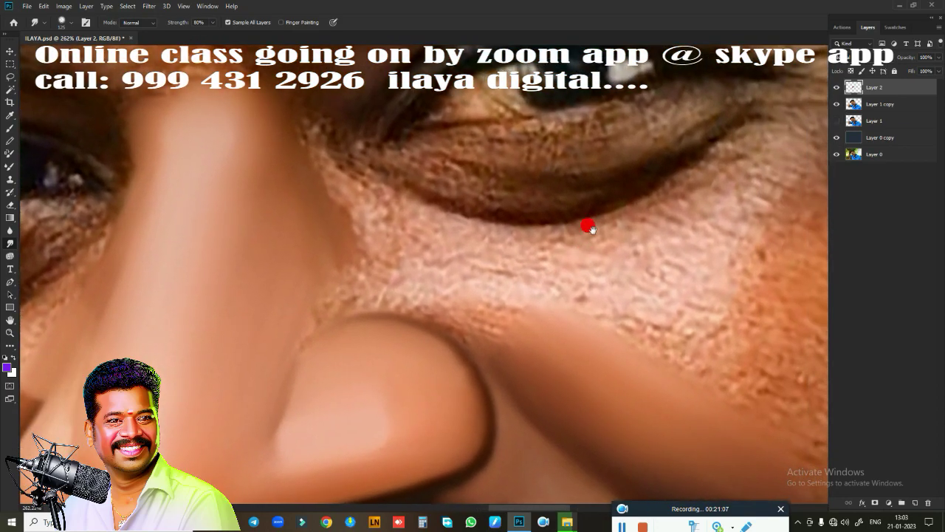
key("ctrl+alt+i")
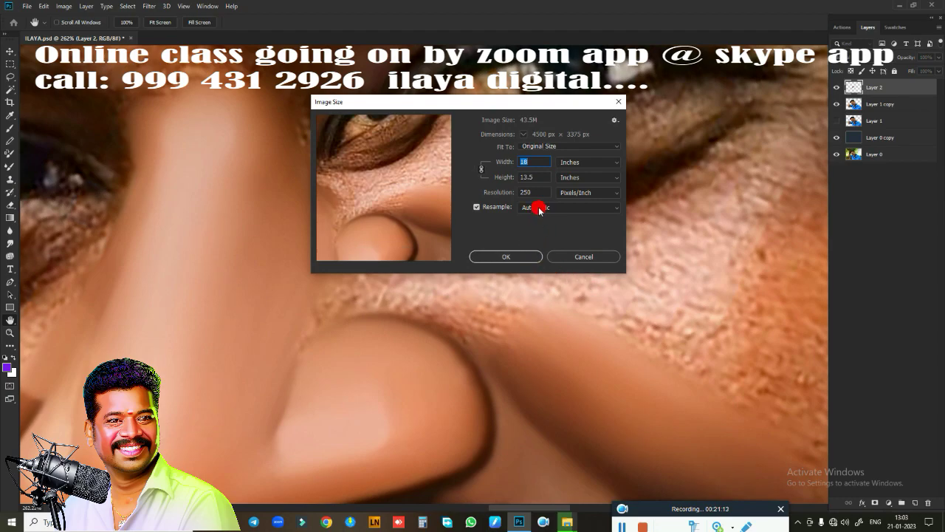
left_click(611, 101)
- Zoom to 266% and pan the under-eye skin on the right into close view
scroll(521, 296, "up", 2)
scroll(532, 302, "down", 2)
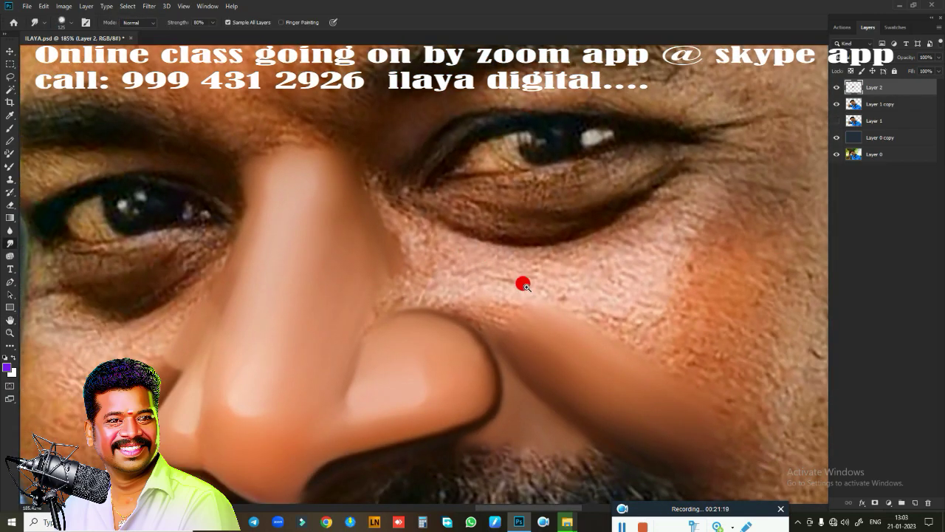
scroll(532, 284, "down", 1)
scroll(453, 274, "down", 1)
scroll(474, 255, "down", 2)
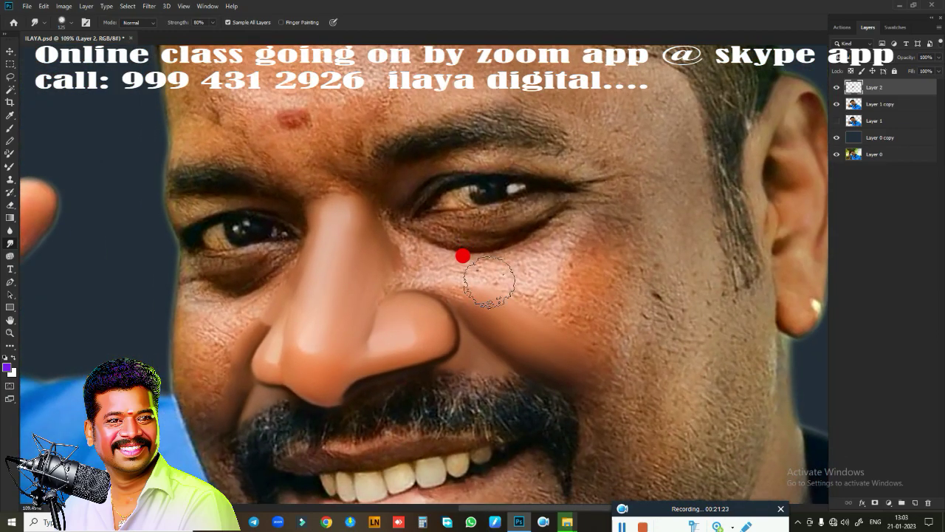
scroll(501, 286, "up", 2)
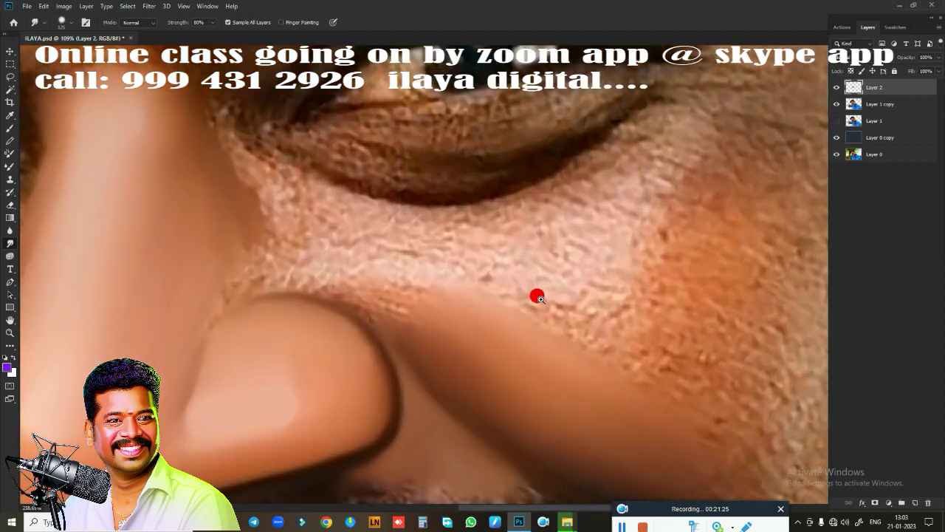
scroll(536, 295, "up", 2)
left_click_drag(549, 313, 594, 319)
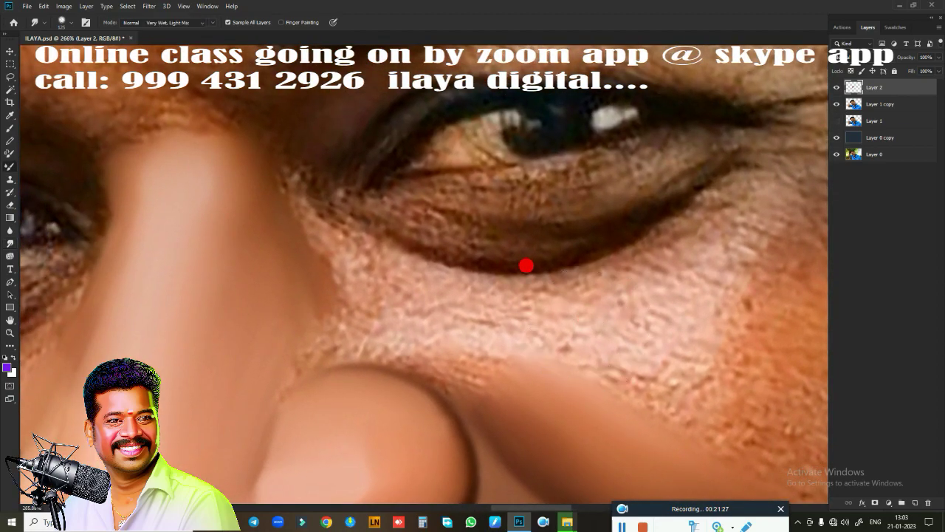
- With the Mixer Brush, darken the lower eyelid line and extend the lash line past the outer corner
key("b")
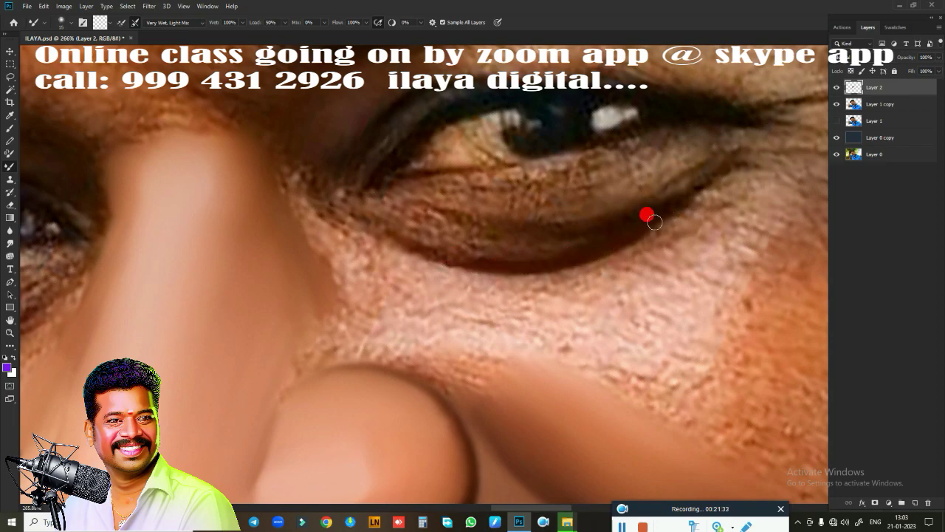
left_click_drag(654, 221, 431, 275)
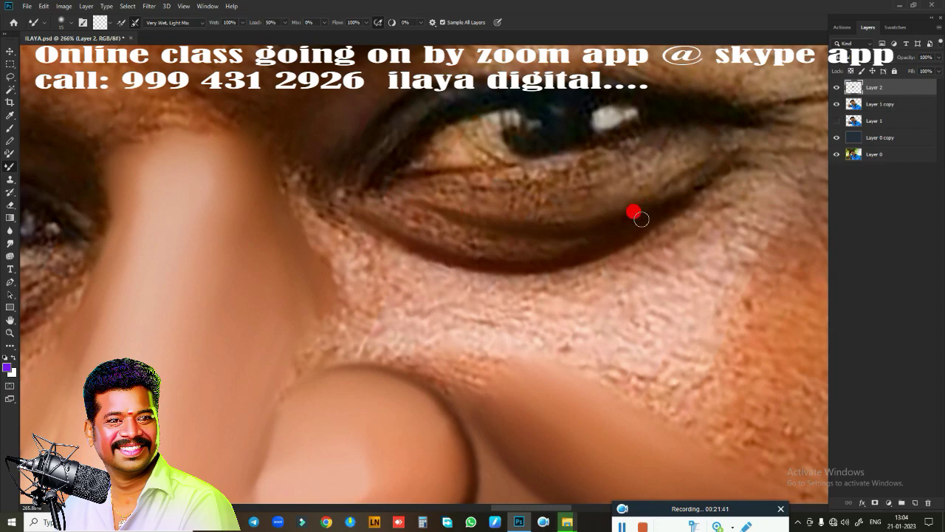
left_click_drag(499, 244, 398, 242)
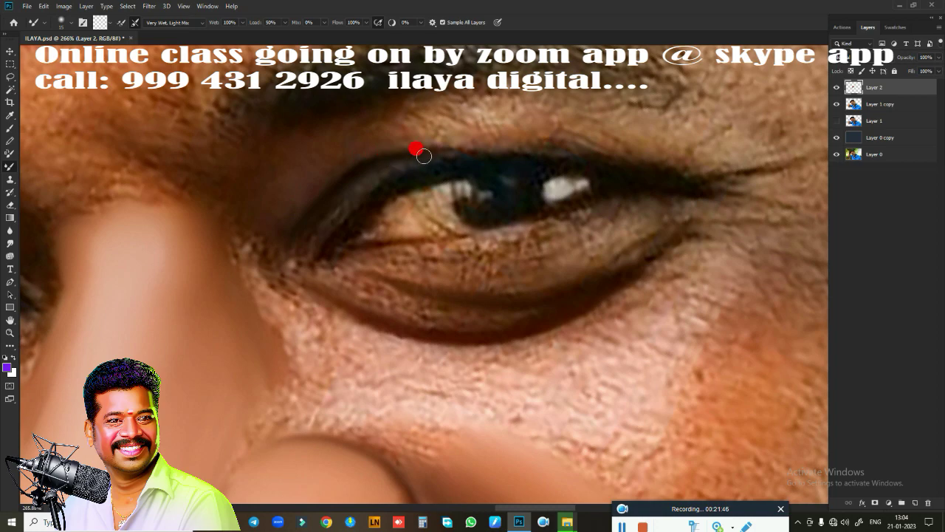
left_click_drag(674, 176, 789, 172)
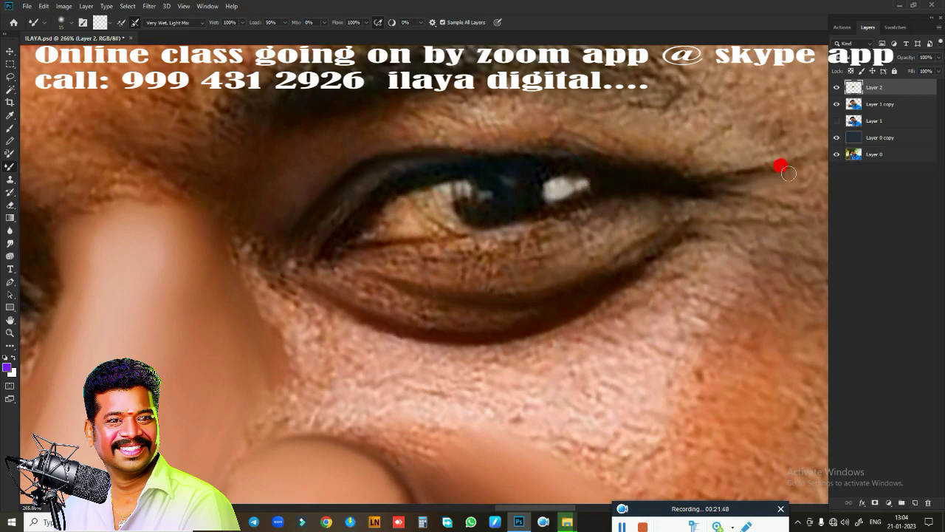
key("r")
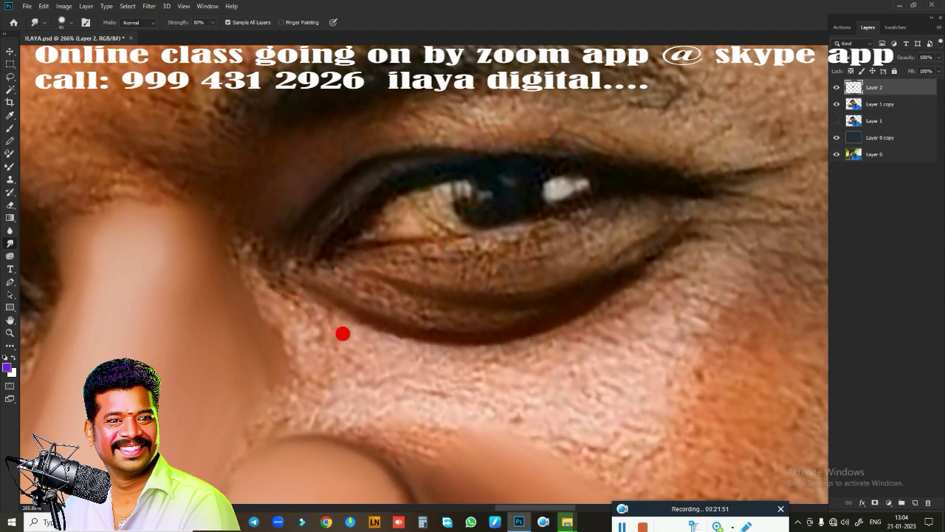
- Smudge at 80% strength over the under-eye texture, the nose edge and the lower eyelid crease
mouse_move(342, 334)
left_mouse_down()
mouse_move(485, 342)
mouse_move(473, 348)
mouse_move(578, 314)
left_mouse_up()
mouse_move(670, 293)
left_mouse_down()
mouse_move(710, 271)
mouse_move(680, 269)
mouse_move(582, 336)
mouse_move(588, 325)
mouse_move(535, 350)
mouse_move(708, 262)
mouse_move(401, 347)
left_mouse_up()
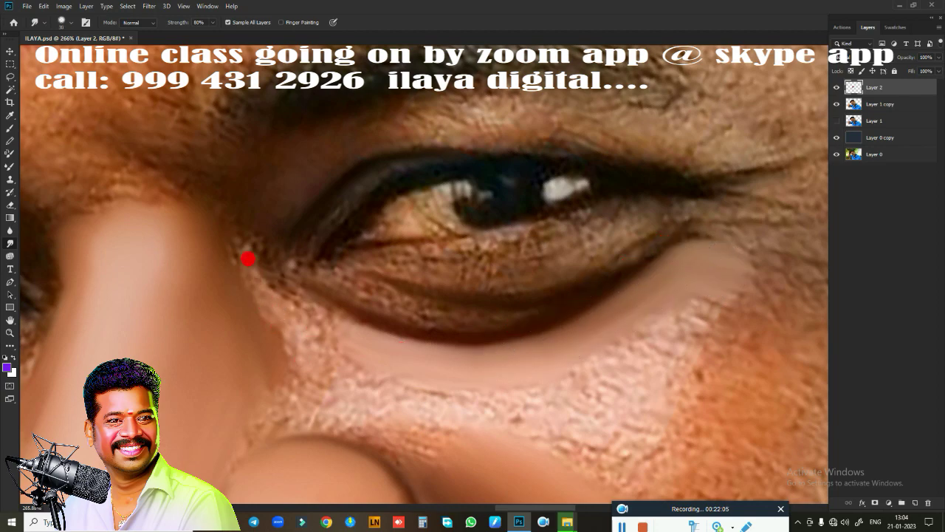
left_click_drag(247, 273, 244, 263)
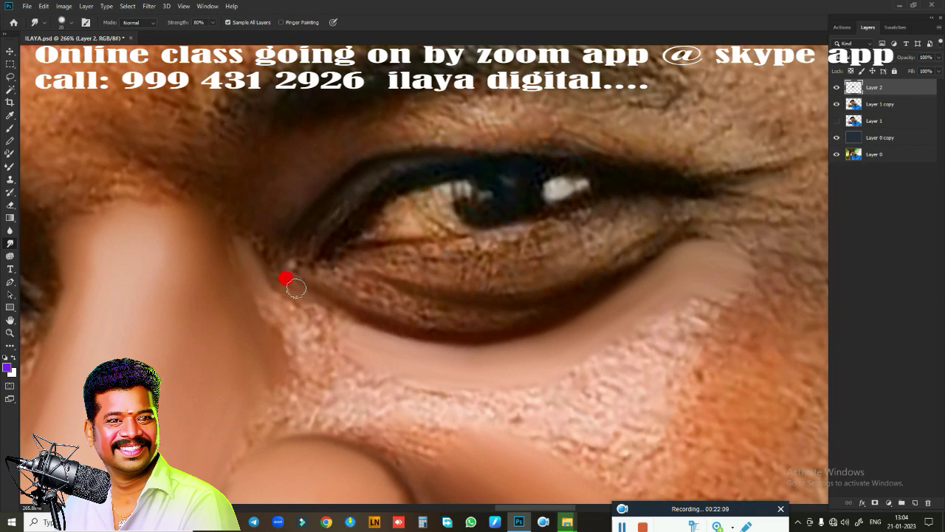
left_click_drag(290, 283, 353, 323)
mouse_move(268, 304)
left_mouse_down()
mouse_move(259, 285)
mouse_move(313, 356)
mouse_move(285, 321)
mouse_move(291, 311)
mouse_move(275, 322)
mouse_move(241, 298)
mouse_move(291, 362)
mouse_move(268, 386)
mouse_move(314, 390)
mouse_move(253, 386)
mouse_move(189, 360)
mouse_move(212, 384)
mouse_move(254, 391)
mouse_move(221, 406)
mouse_move(317, 399)
mouse_move(261, 343)
mouse_move(274, 368)
left_mouse_up()
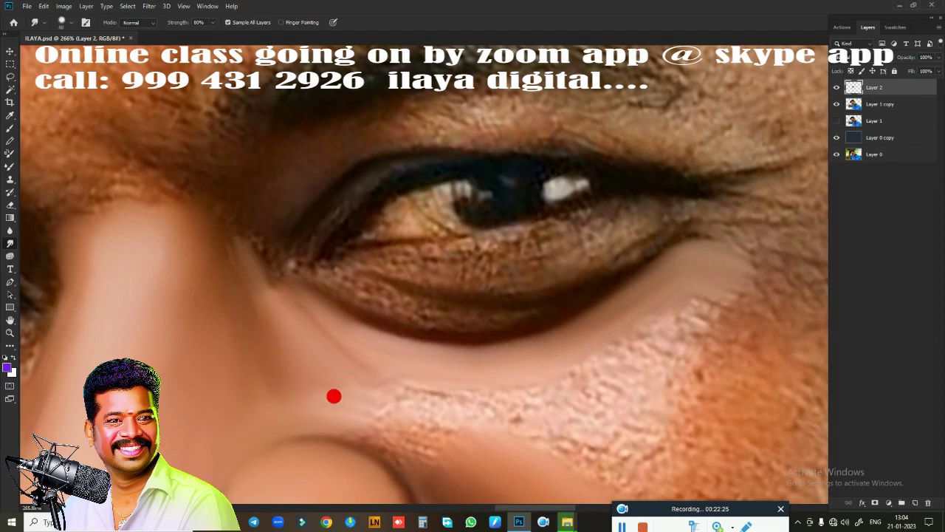
- Soften the remaining textured under-eye crease, then zoom out to 202%
mouse_move(334, 396)
left_mouse_down()
mouse_move(317, 376)
mouse_move(361, 399)
left_mouse_up()
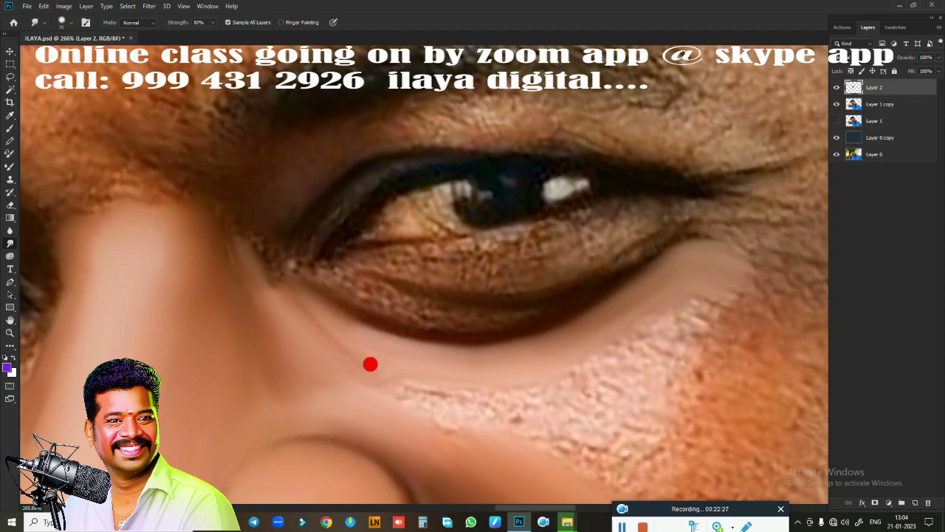
mouse_move(370, 364)
left_mouse_down()
mouse_move(370, 353)
mouse_move(421, 373)
mouse_move(350, 342)
mouse_move(388, 357)
mouse_move(372, 340)
mouse_move(391, 390)
mouse_move(608, 333)
mouse_move(619, 315)
mouse_move(560, 399)
mouse_move(576, 374)
mouse_move(580, 327)
mouse_move(525, 355)
mouse_move(505, 378)
mouse_move(565, 381)
left_mouse_up()
scroll(583, 392, "down", 3)
scroll(599, 428, "up", 1)
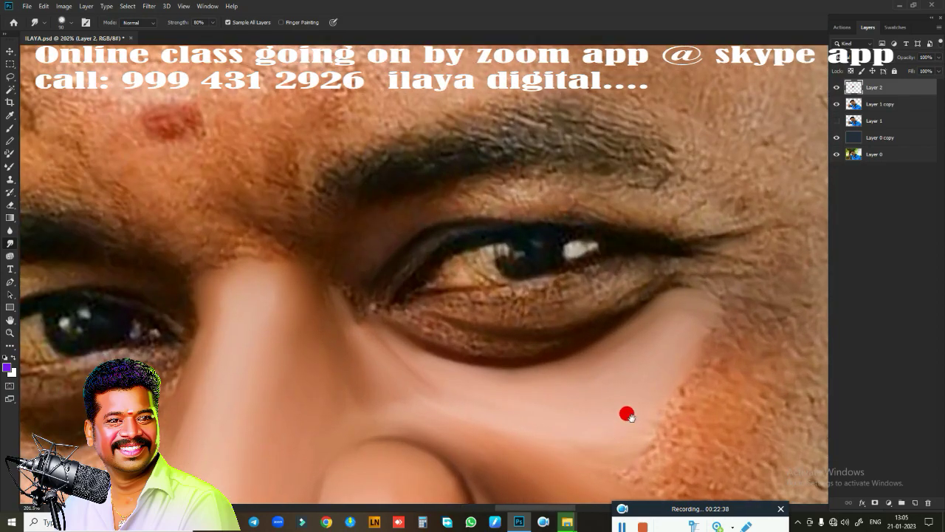
scroll(625, 414, "down", 3)
- In full-screen mode, zoom out and smudge the cheek skin beside the nose
key("f")
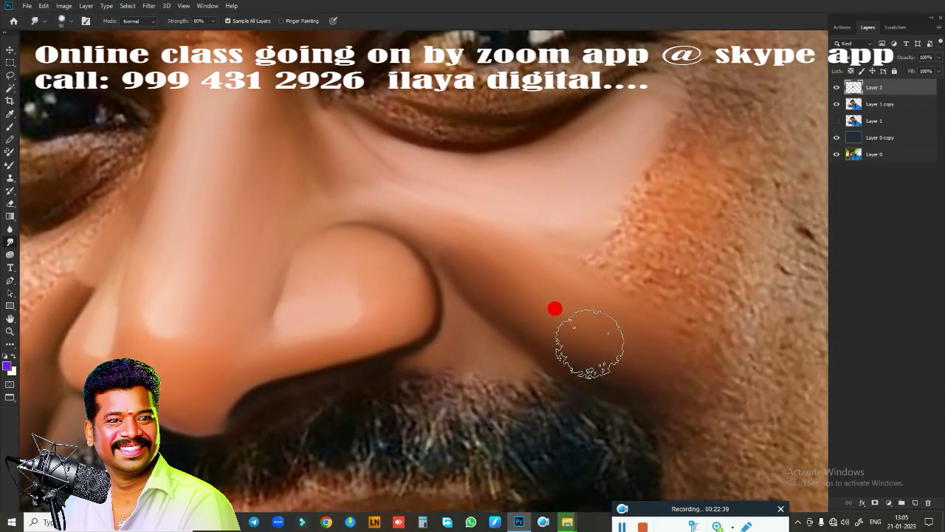
key("f")
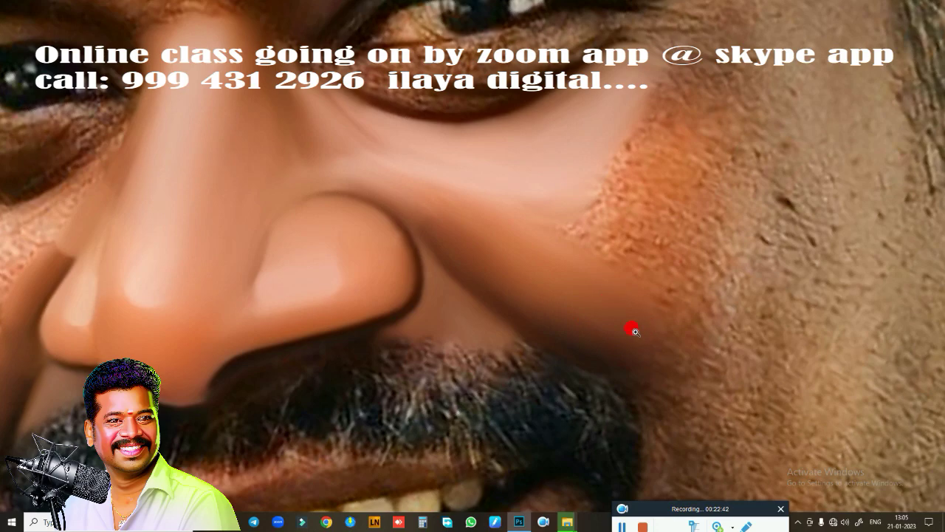
left_click_drag(634, 330, 648, 302)
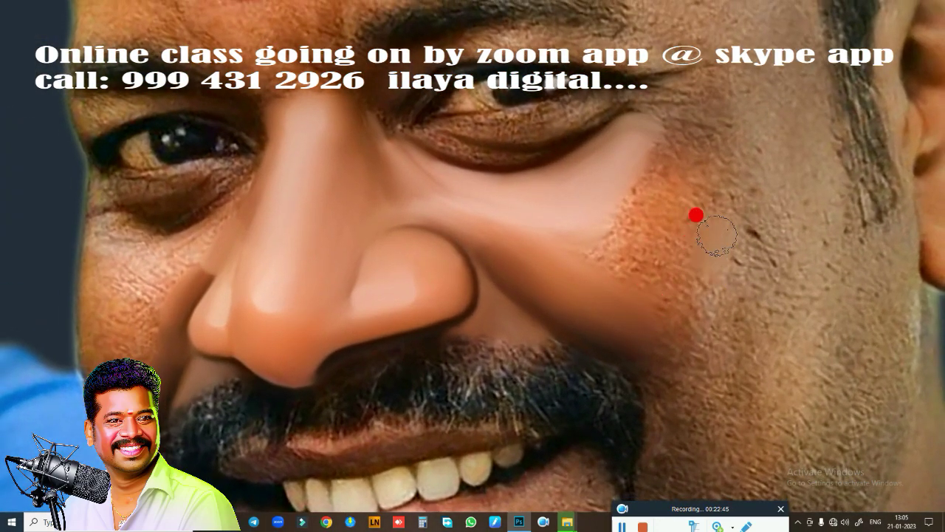
left_click_drag(697, 215, 696, 240)
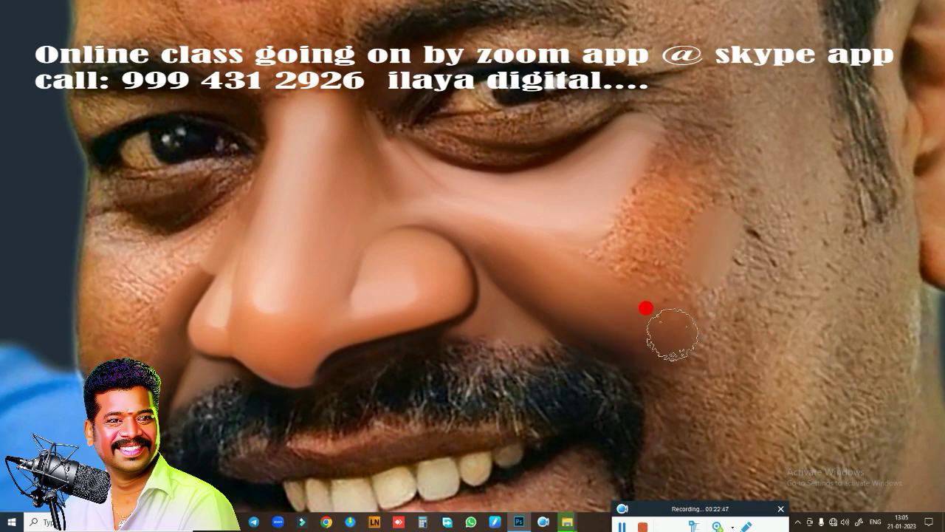
mouse_move(646, 308)
left_mouse_down()
mouse_move(643, 165)
mouse_move(638, 240)
mouse_move(618, 162)
mouse_move(489, 238)
mouse_move(468, 210)
mouse_move(413, 201)
left_mouse_up()
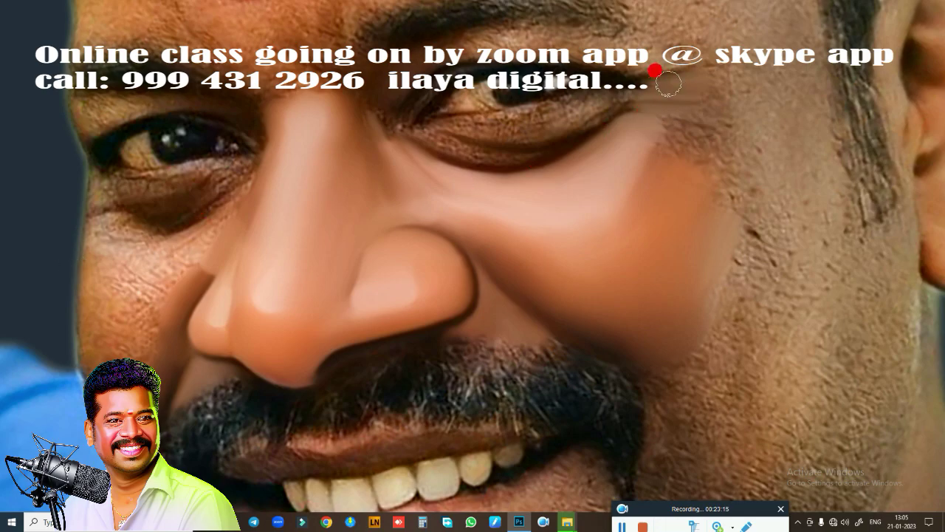
- Smooth the skin near the outer eye corner, the right cheek and down the nose bridge
mouse_move(654, 116)
left_mouse_down()
mouse_move(658, 106)
mouse_move(687, 120)
mouse_move(696, 66)
mouse_move(716, 123)
left_mouse_up()
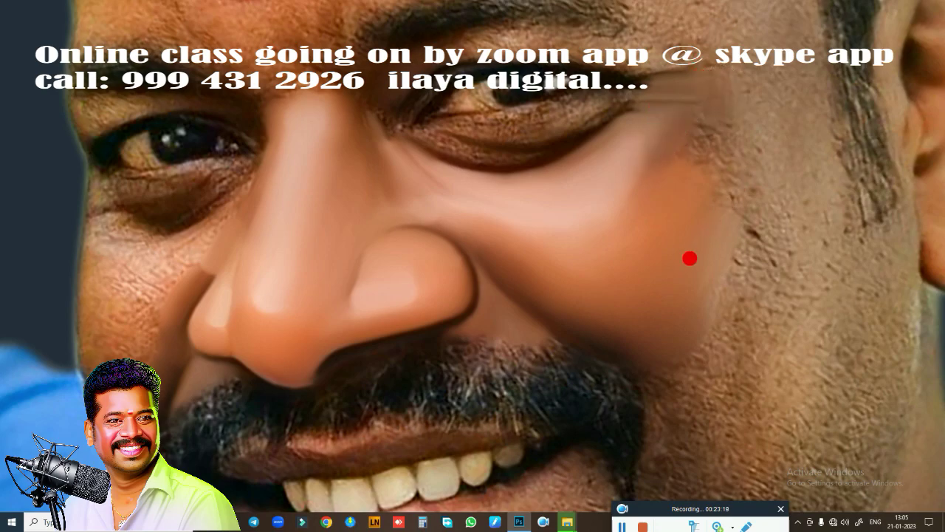
left_click_drag(744, 281, 766, 252)
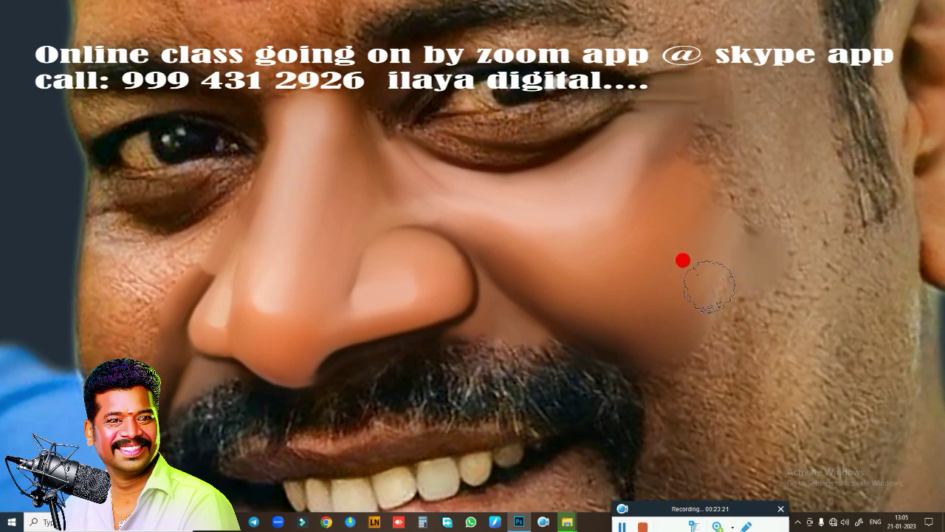
mouse_move(672, 262)
left_mouse_down()
mouse_move(648, 300)
mouse_move(542, 323)
left_mouse_up()
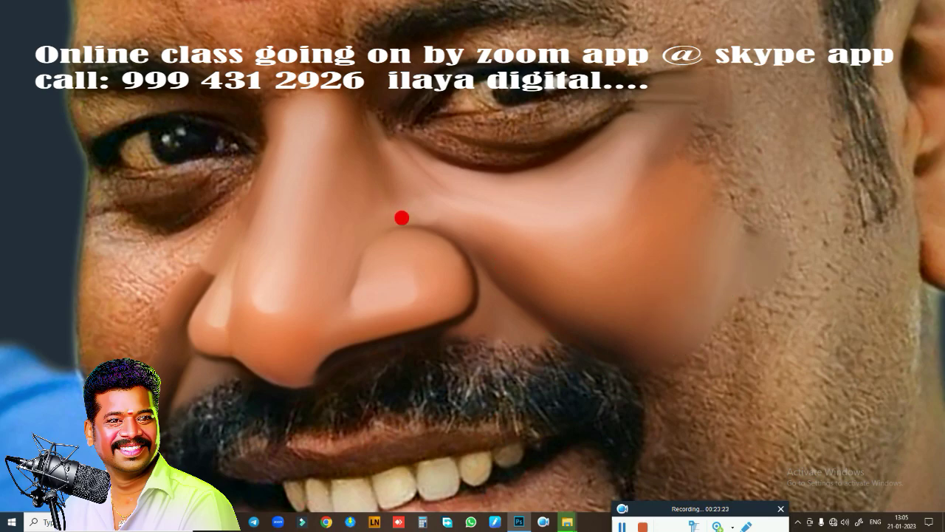
mouse_move(402, 218)
left_mouse_down()
mouse_move(449, 352)
mouse_move(468, 372)
left_mouse_up()
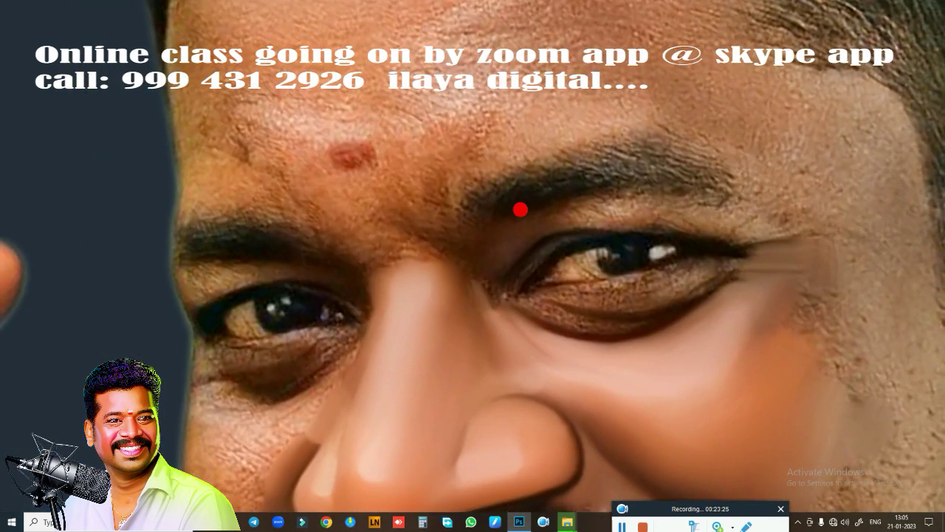
mouse_move(474, 226)
left_mouse_down()
mouse_move(460, 237)
mouse_move(453, 274)
mouse_move(490, 285)
mouse_move(515, 232)
mouse_move(553, 212)
mouse_move(529, 222)
mouse_move(507, 250)
mouse_move(514, 241)
mouse_move(619, 236)
left_mouse_up()
- Zoom in on the eye and smudge the skin above the lid, below the brow and left of the eye
left_click(615, 235)
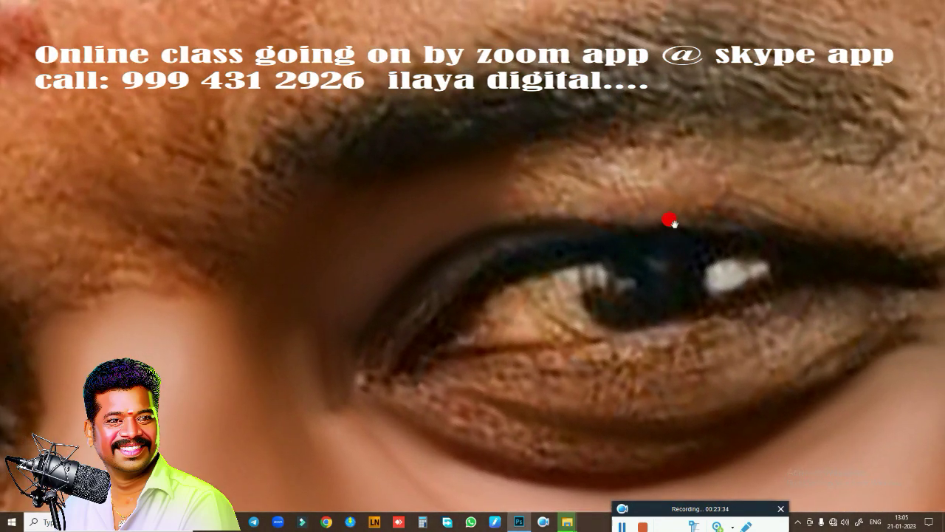
mouse_move(669, 217)
left_mouse_down()
mouse_move(513, 190)
mouse_move(503, 147)
left_mouse_up()
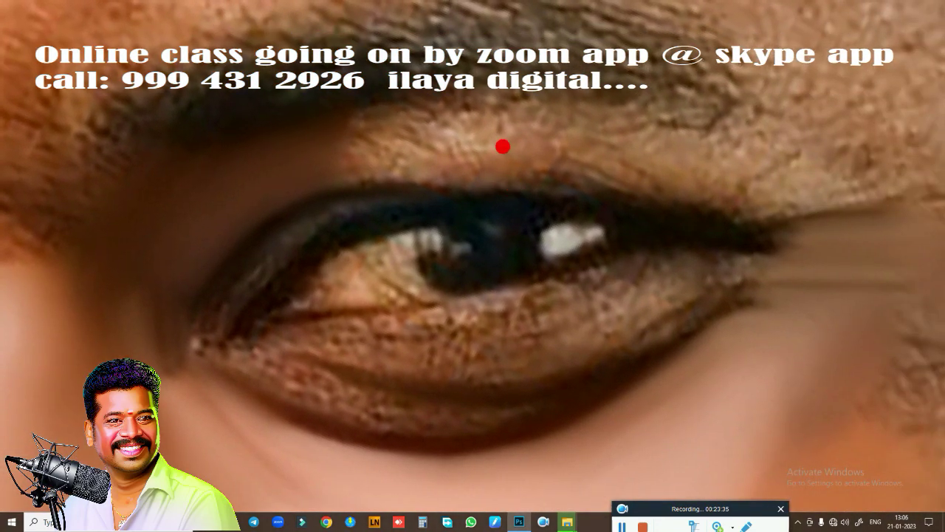
mouse_move(318, 135)
left_mouse_down()
mouse_move(280, 111)
mouse_move(383, 94)
mouse_move(295, 101)
mouse_move(369, 88)
mouse_move(523, 91)
mouse_move(472, 75)
mouse_move(300, 95)
mouse_move(529, 95)
mouse_move(819, 137)
mouse_move(713, 141)
mouse_move(307, 95)
left_mouse_up()
mouse_move(281, 147)
left_mouse_down()
mouse_move(384, 136)
mouse_move(291, 122)
mouse_move(490, 131)
mouse_move(500, 122)
mouse_move(642, 160)
mouse_move(801, 183)
mouse_move(546, 120)
mouse_move(428, 112)
mouse_move(717, 158)
mouse_move(787, 150)
mouse_move(449, 67)
mouse_move(544, 93)
mouse_move(765, 111)
mouse_move(306, 105)
mouse_move(268, 143)
mouse_move(398, 130)
mouse_move(338, 122)
mouse_move(184, 187)
mouse_move(421, 101)
mouse_move(378, 91)
mouse_move(222, 120)
mouse_move(144, 255)
left_mouse_up()
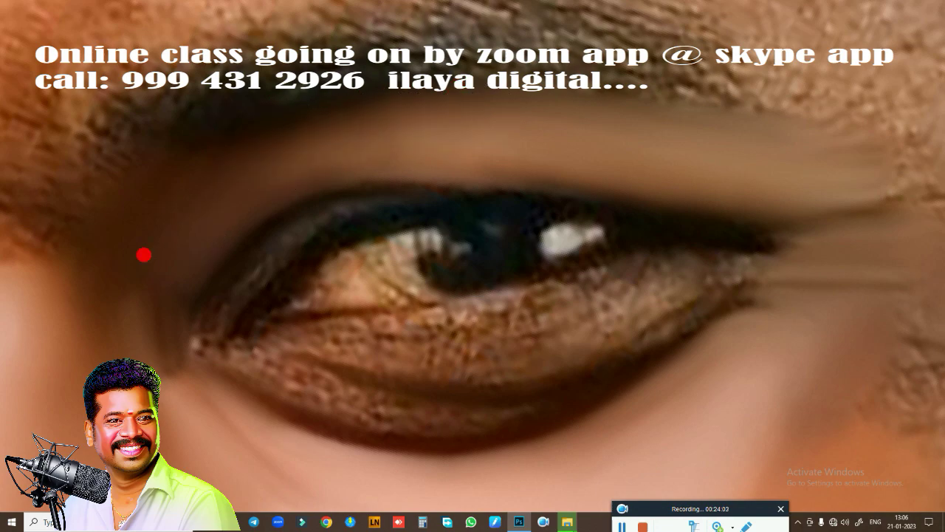
left_click_drag(135, 330, 132, 316)
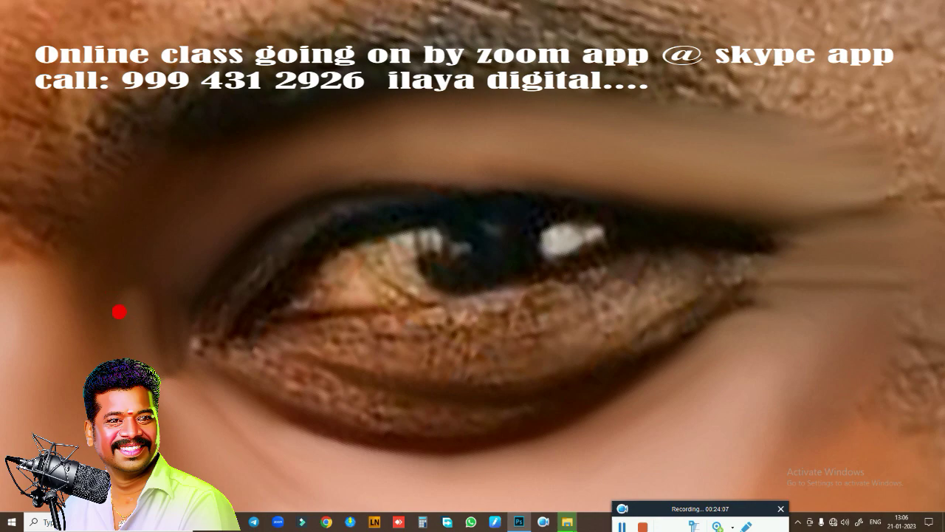
mouse_move(119, 312)
left_mouse_down()
mouse_move(116, 297)
mouse_move(101, 300)
left_mouse_up()
mouse_move(174, 354)
left_mouse_down()
mouse_move(181, 281)
mouse_move(171, 317)
mouse_move(190, 377)
mouse_move(239, 350)
mouse_move(314, 373)
mouse_move(285, 367)
mouse_move(332, 391)
mouse_move(243, 359)
mouse_move(416, 401)
mouse_move(392, 405)
mouse_move(280, 372)
mouse_move(405, 408)
mouse_move(451, 411)
mouse_move(522, 387)
mouse_move(450, 403)
left_mouse_up()
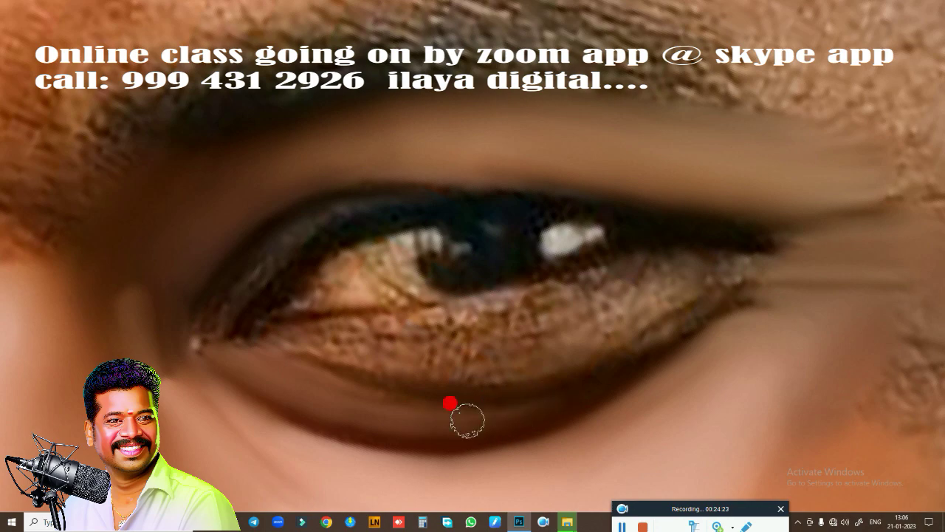
- In the Huion driver's Digital Pen settings, choose Photoshop from the program list and close the driver
left_click(493, 522)
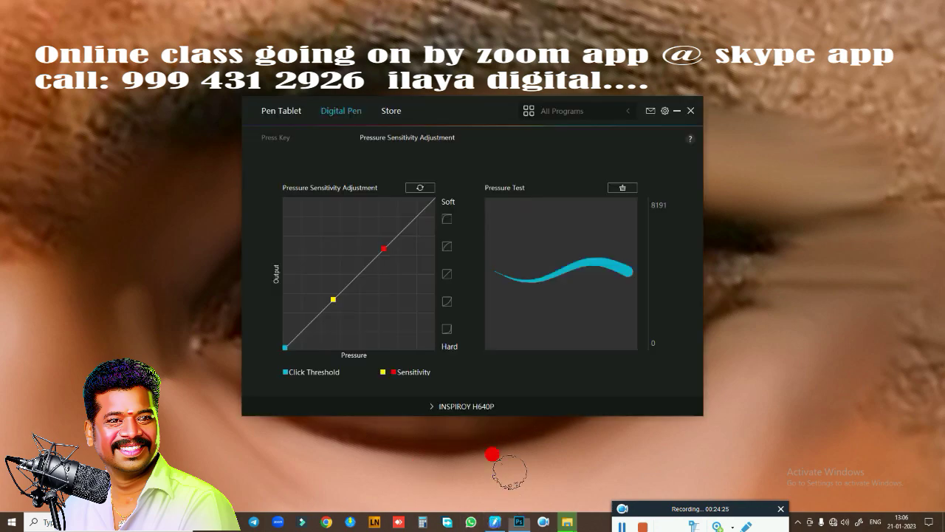
left_click(598, 126)
left_click(572, 145)
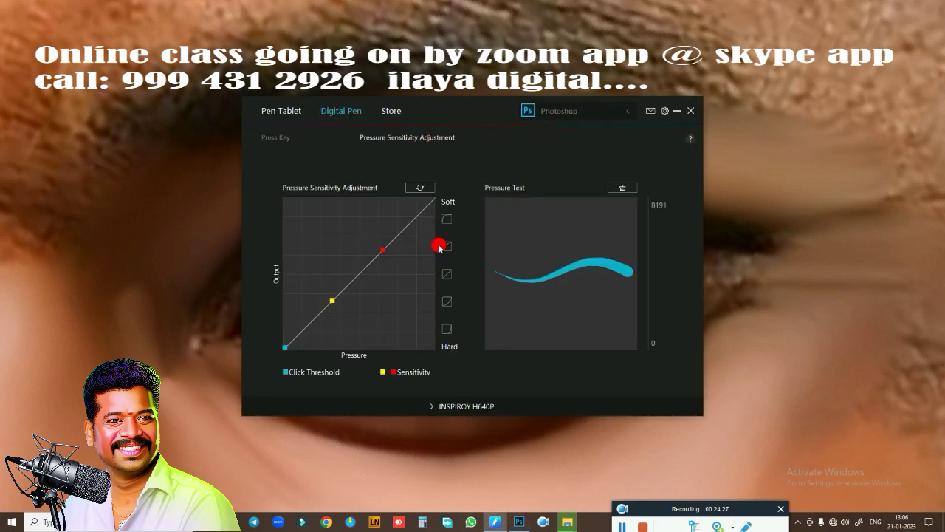
left_click(689, 111)
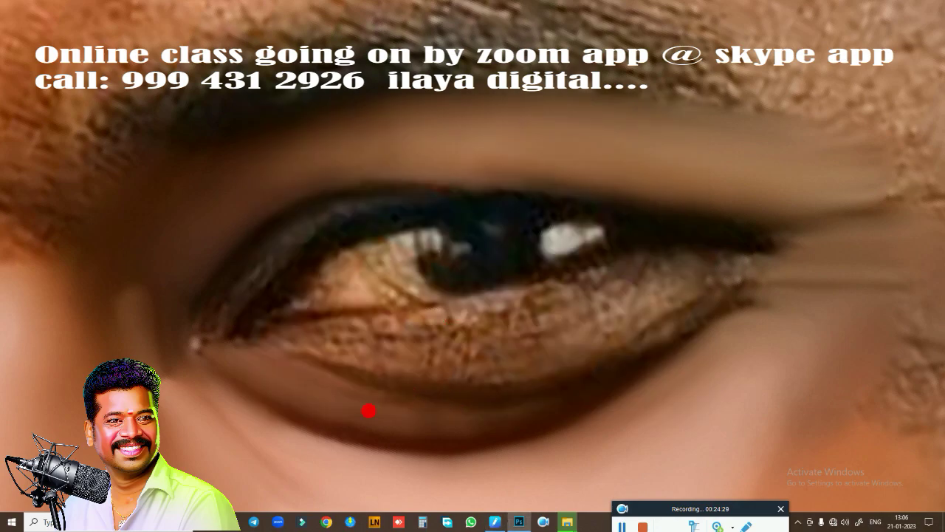
left_click(323, 401)
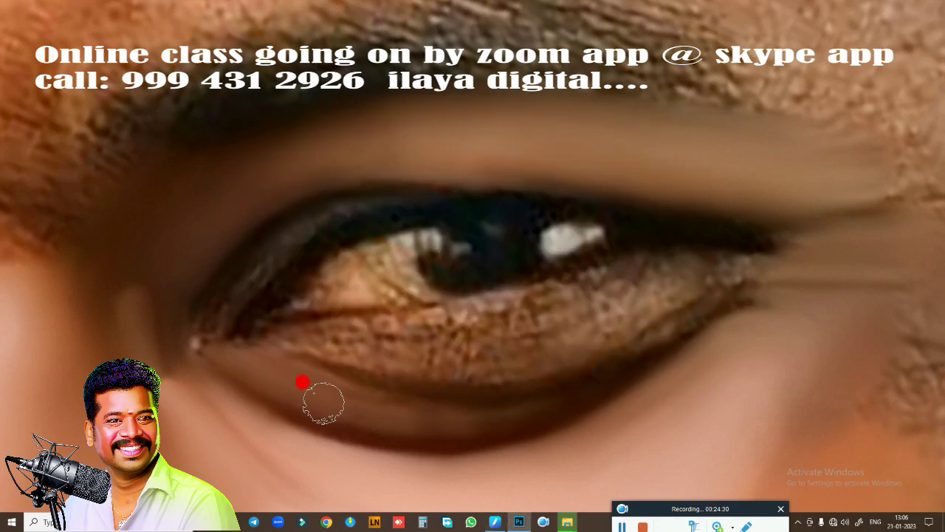
- Reopen the Huion driver, review the Press Key and Work Area tabs, then close it
left_click(499, 523)
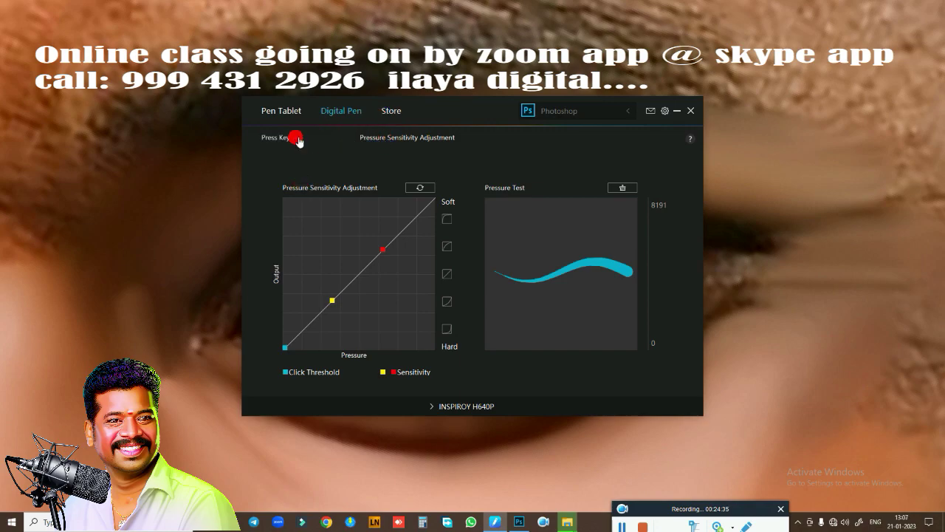
left_click(293, 110)
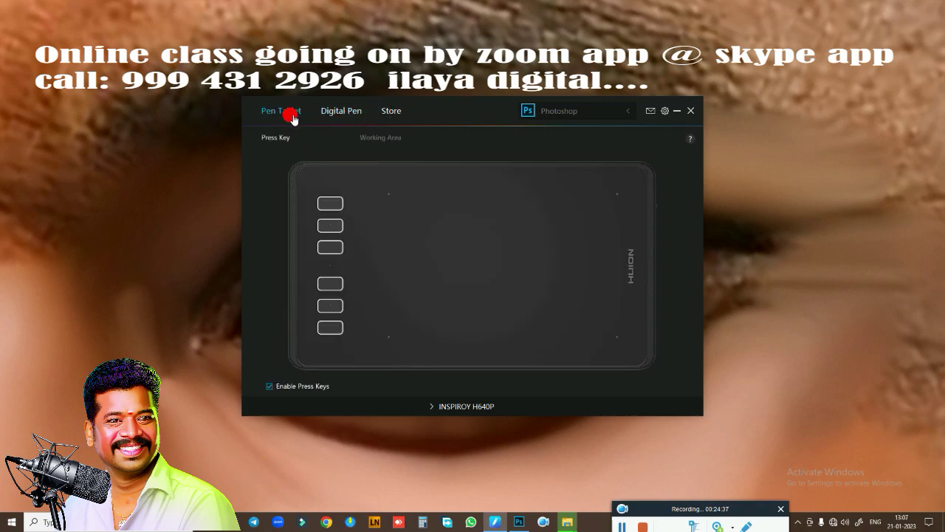
left_click(380, 140)
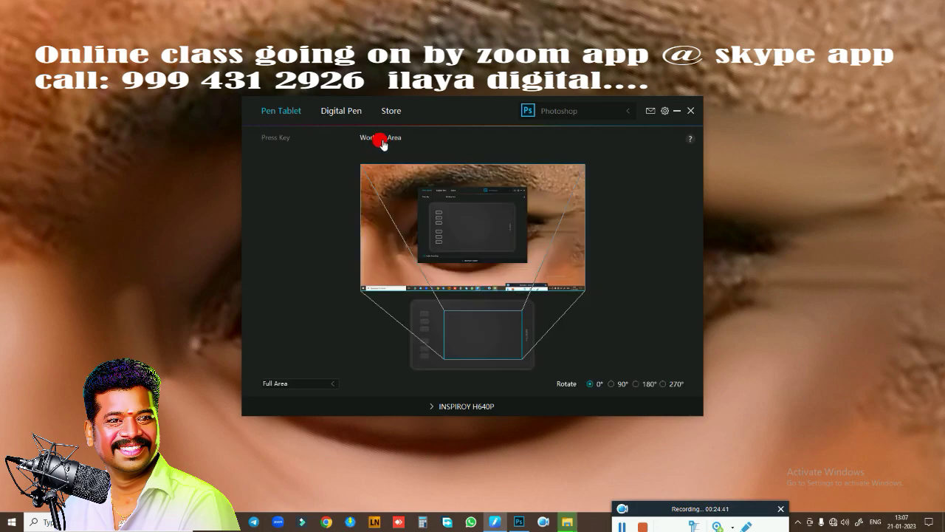
left_click(287, 140)
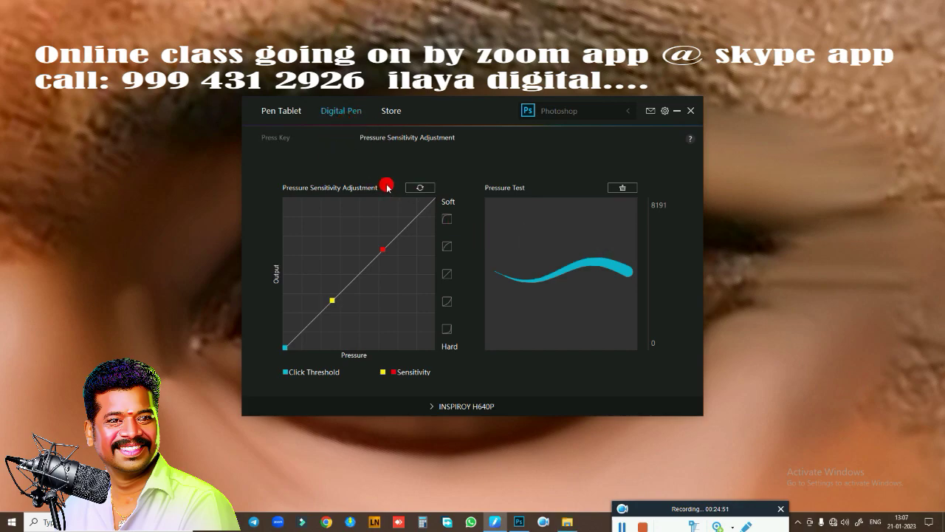
left_click(679, 112)
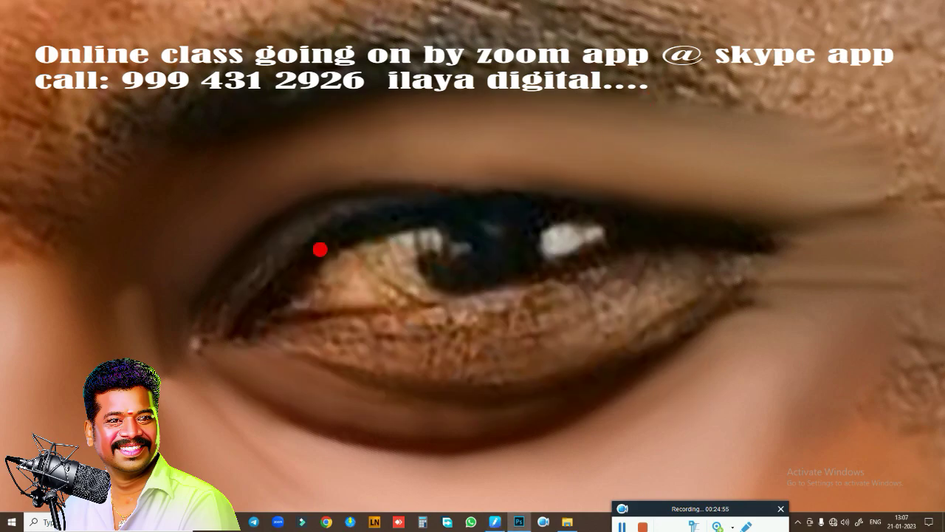
- Back in Photoshop, review the Performance preferences (100 history states, cache levels 4) and close them unchanged
key("alt+Tab")
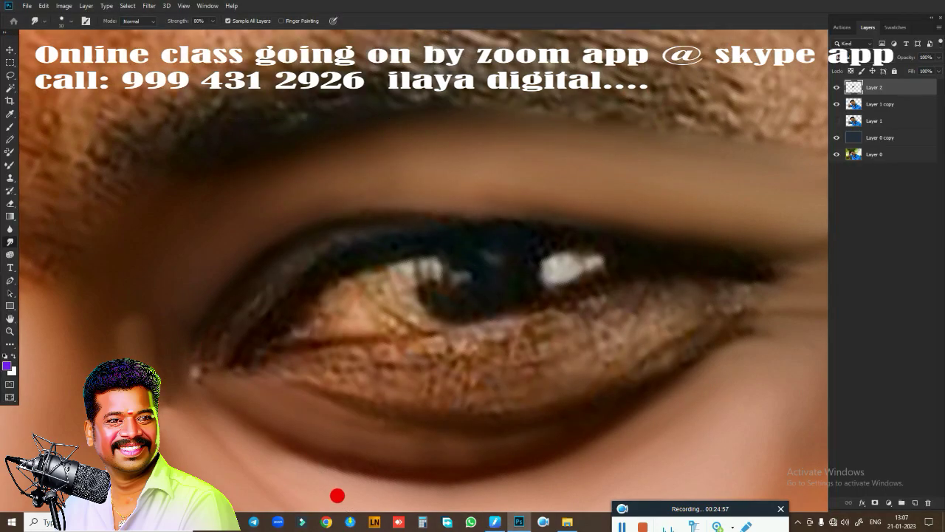
left_click(45, 6)
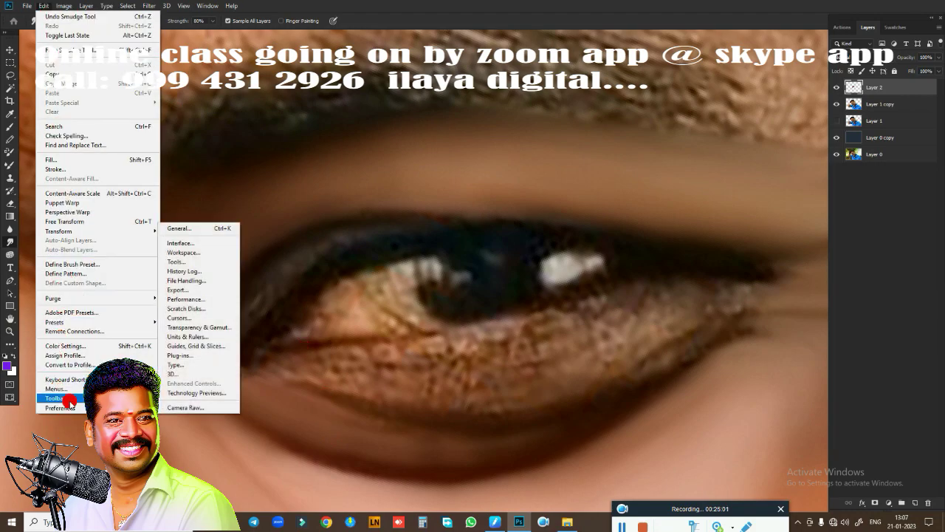
mouse_move(61, 408)
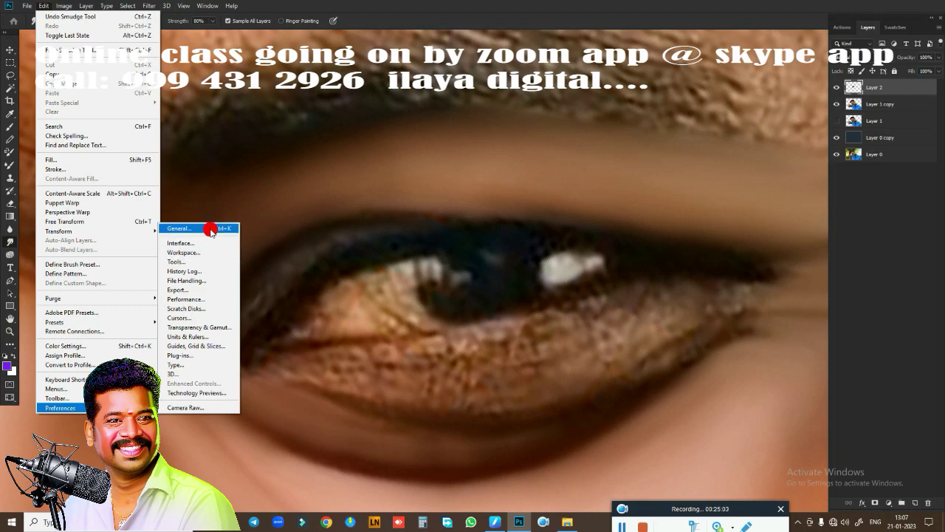
left_click(211, 228)
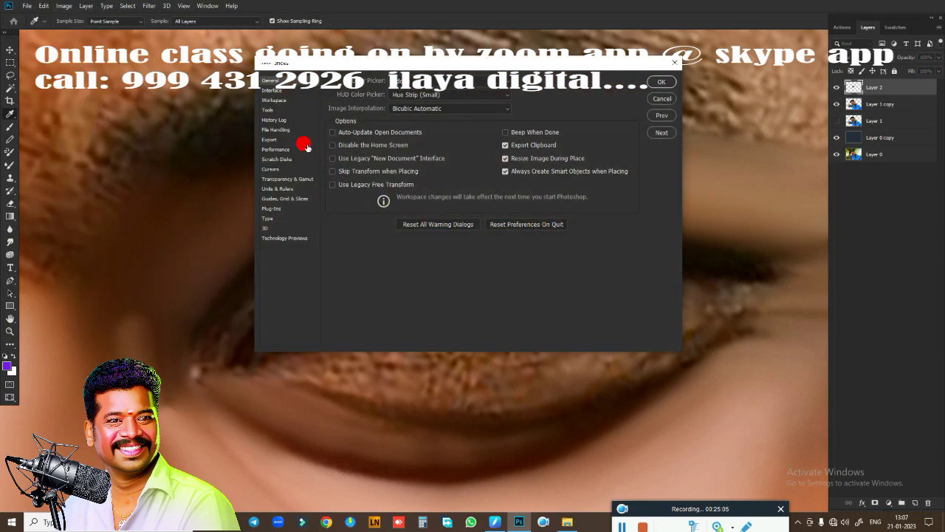
left_click(274, 149)
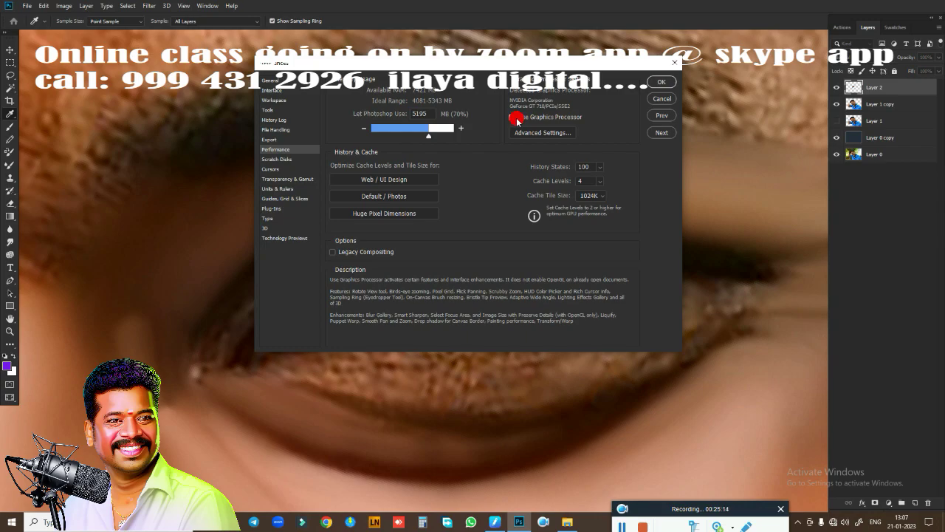
left_click(674, 66)
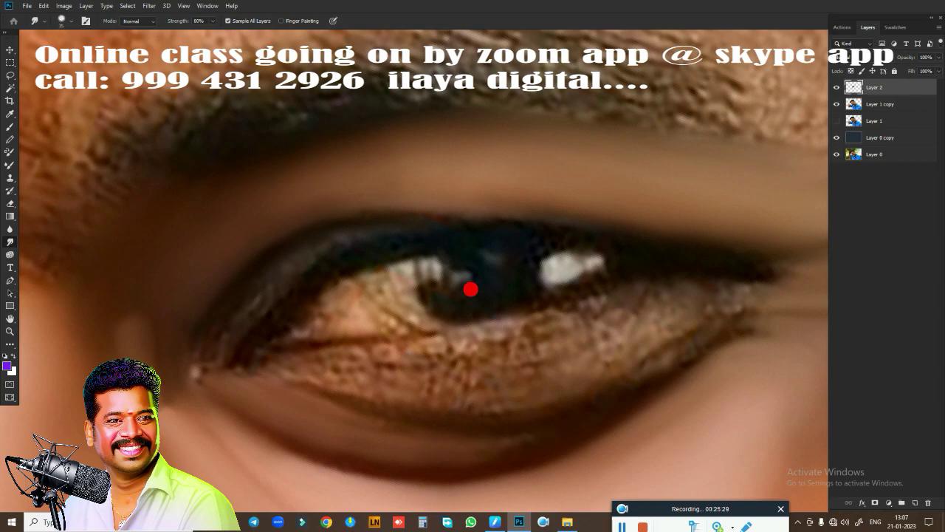
- Pan the eye upward with the Hand tool so the lower lid and under-eye skin are visible
mouse_move(471, 290)
left_mouse_down()
mouse_move(513, 226)
mouse_move(477, 205)
mouse_move(462, 223)
left_mouse_up()
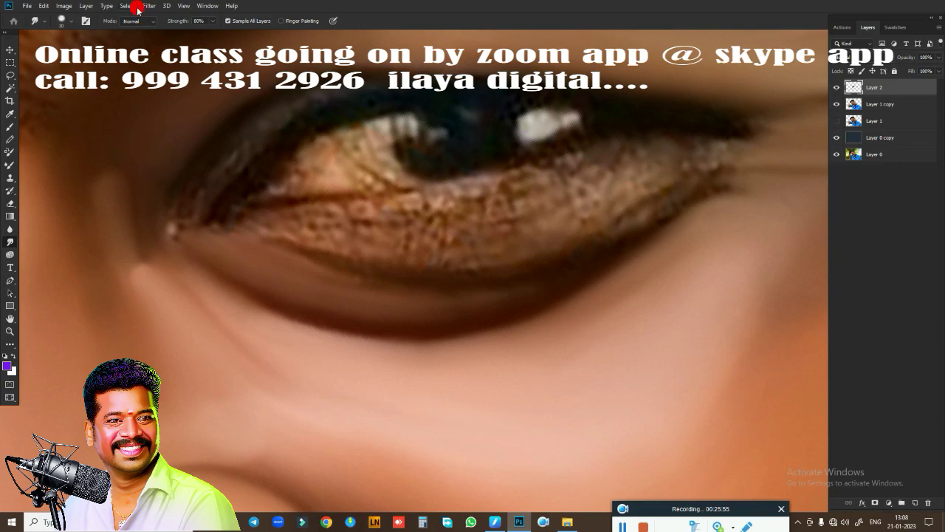
left_click(46, 7)
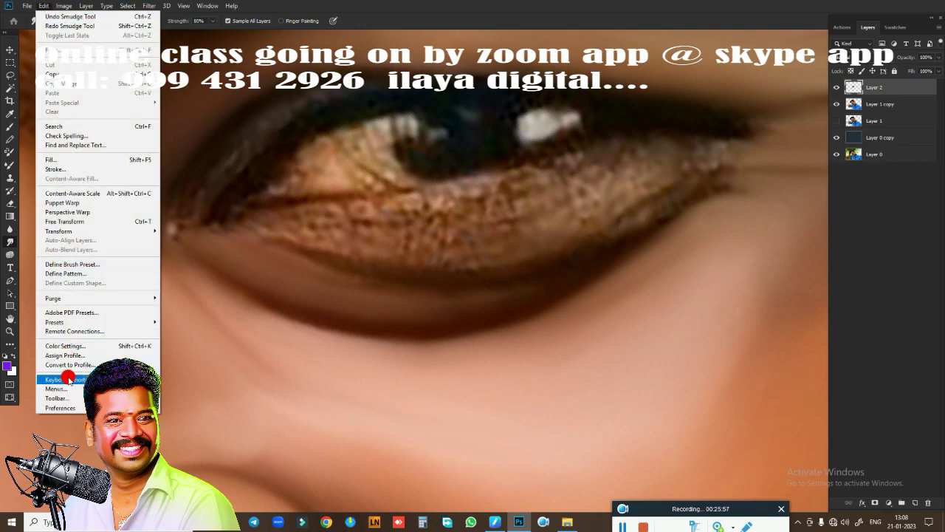
mouse_move(61, 408)
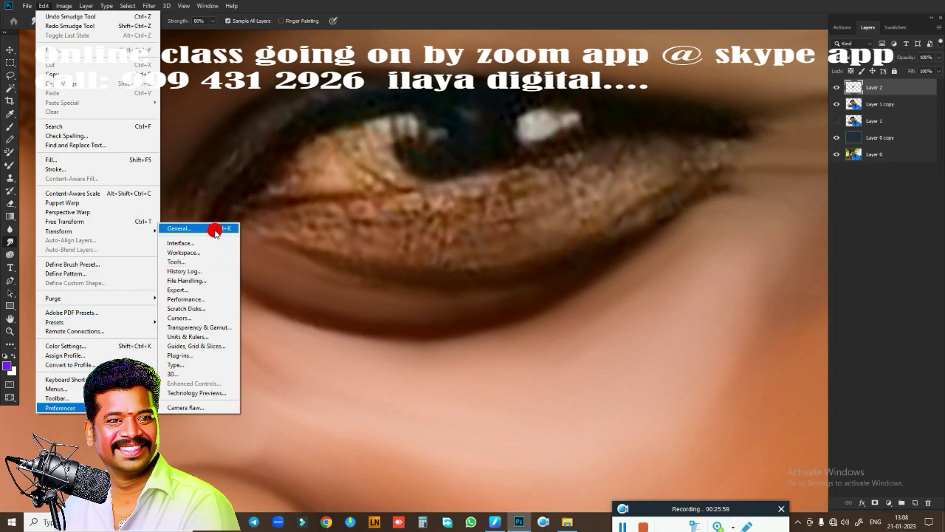
left_click(215, 229)
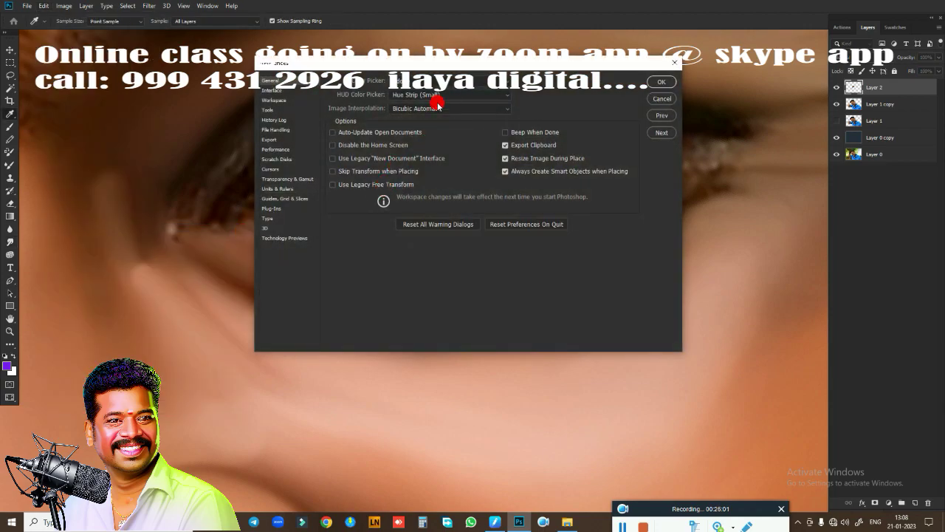
left_click(288, 150)
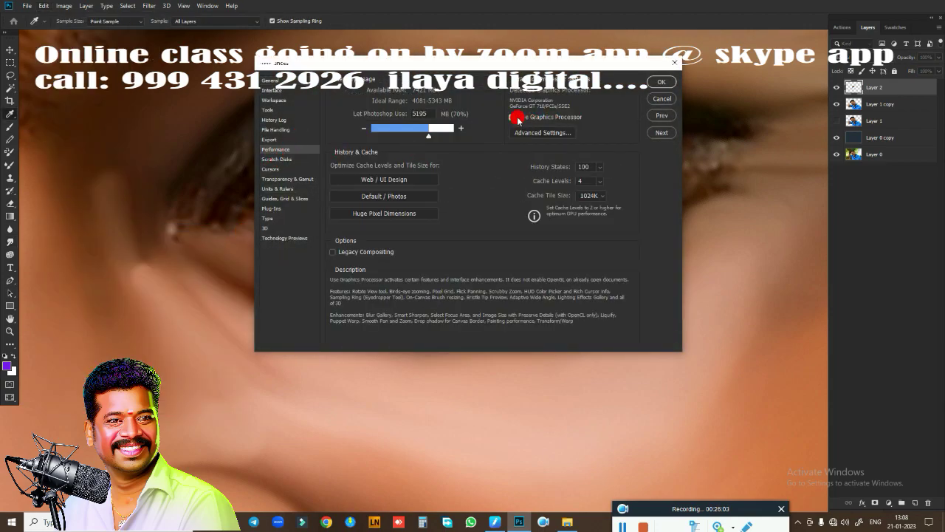
left_click(661, 81)
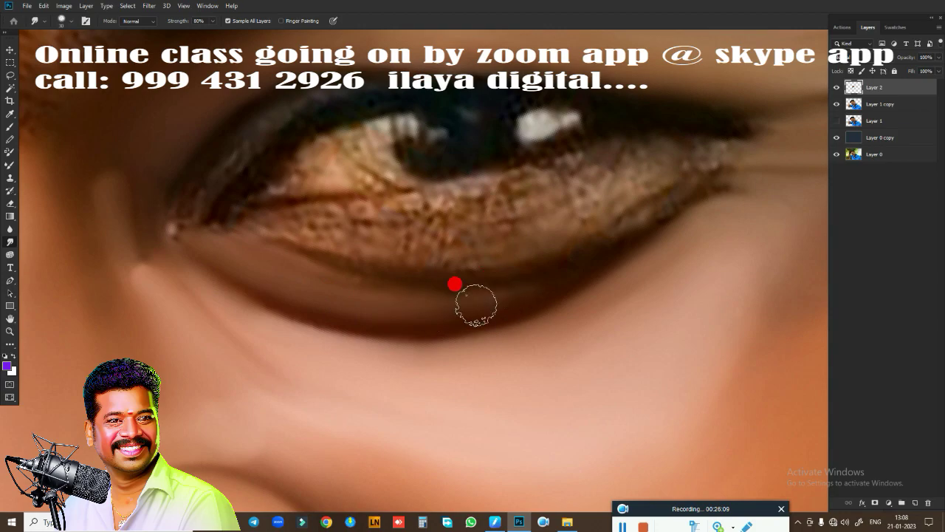
- Smudge away the wrinkles along the lower eyelid and near the eye corner
left_click_drag(302, 235, 281, 234)
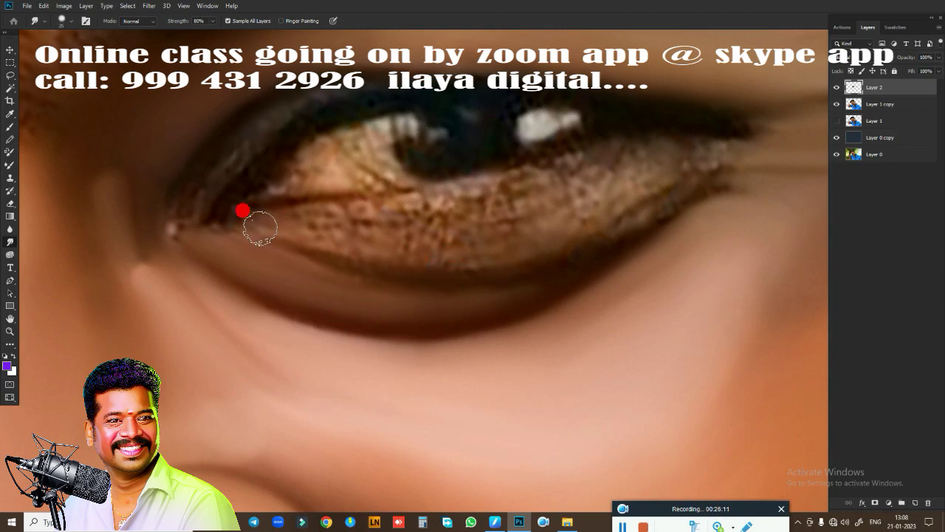
mouse_move(384, 252)
left_mouse_down()
mouse_move(300, 238)
mouse_move(375, 258)
mouse_move(489, 259)
mouse_move(672, 204)
mouse_move(692, 165)
mouse_move(601, 204)
mouse_move(533, 218)
left_mouse_up()
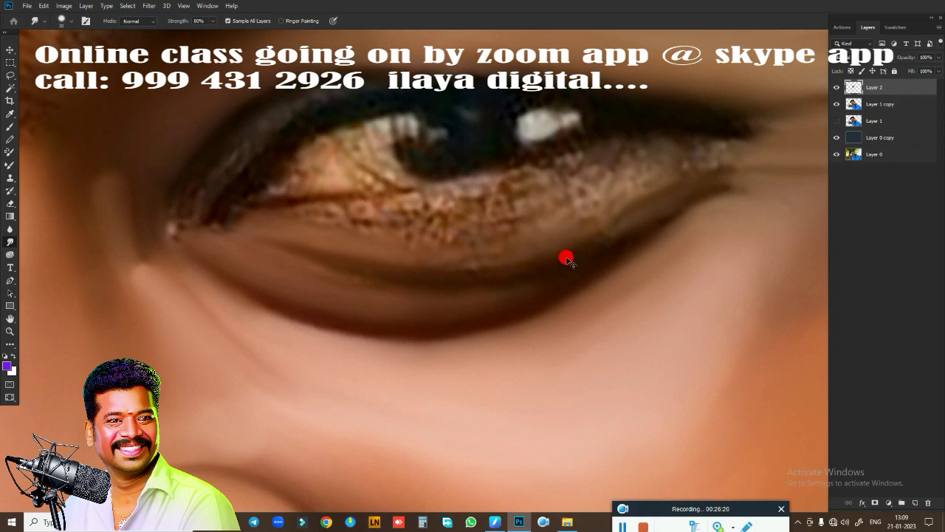
left_click(618, 525)
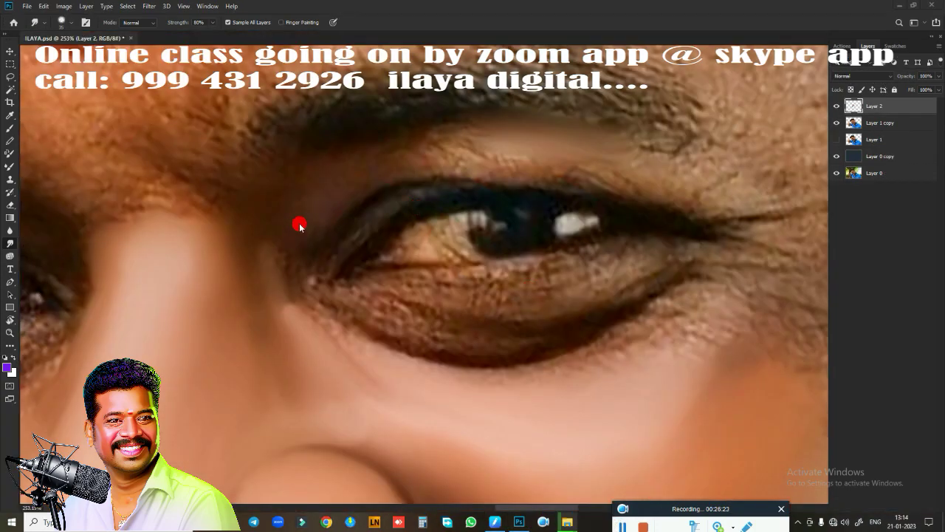
mouse_move(299, 225)
left_mouse_down()
mouse_move(266, 189)
mouse_move(254, 234)
mouse_move(405, 140)
mouse_move(402, 166)
mouse_move(318, 202)
mouse_move(389, 169)
mouse_move(321, 218)
mouse_move(298, 263)
mouse_move(288, 236)
mouse_move(463, 162)
mouse_move(439, 156)
mouse_move(348, 185)
mouse_move(356, 191)
mouse_move(442, 140)
mouse_move(522, 144)
mouse_move(492, 133)
mouse_move(432, 147)
left_mouse_up()
- Smudge the skin above the eye, the lash line at the inner corner, and the lower lid
mouse_move(560, 138)
left_mouse_down()
mouse_move(635, 139)
mouse_move(681, 160)
mouse_move(502, 141)
mouse_move(705, 192)
left_mouse_up()
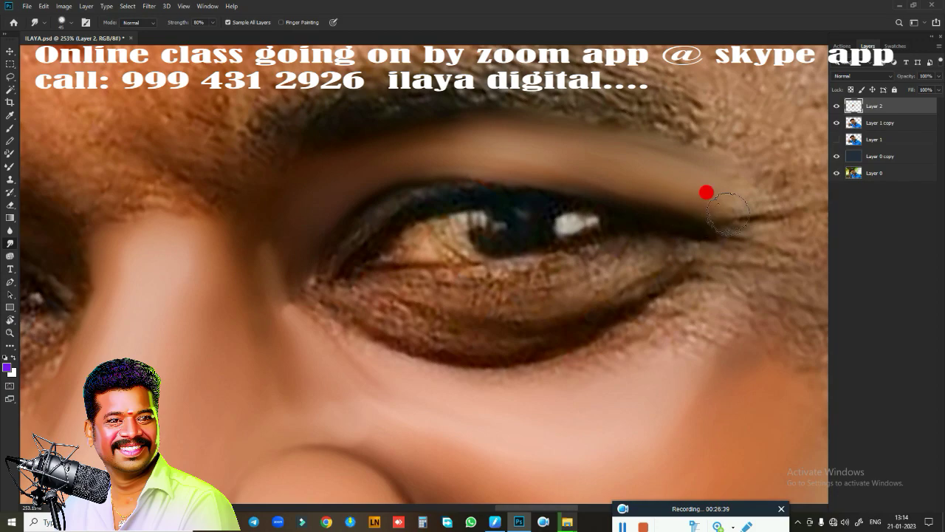
mouse_move(345, 237)
left_mouse_down()
mouse_move(321, 271)
mouse_move(348, 228)
mouse_move(372, 213)
mouse_move(462, 188)
mouse_move(346, 221)
mouse_move(441, 182)
mouse_move(559, 192)
mouse_move(373, 256)
left_mouse_up()
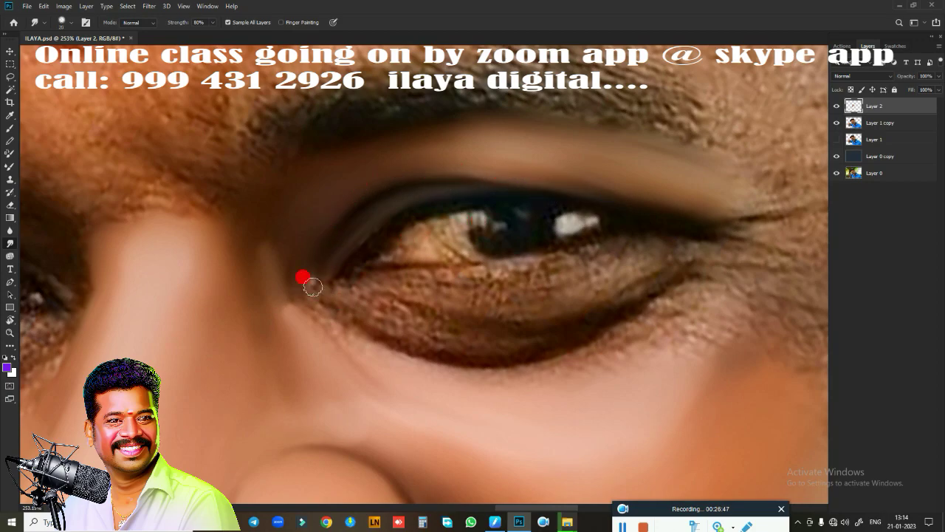
mouse_move(291, 288)
left_mouse_down()
mouse_move(285, 261)
mouse_move(322, 316)
left_mouse_up()
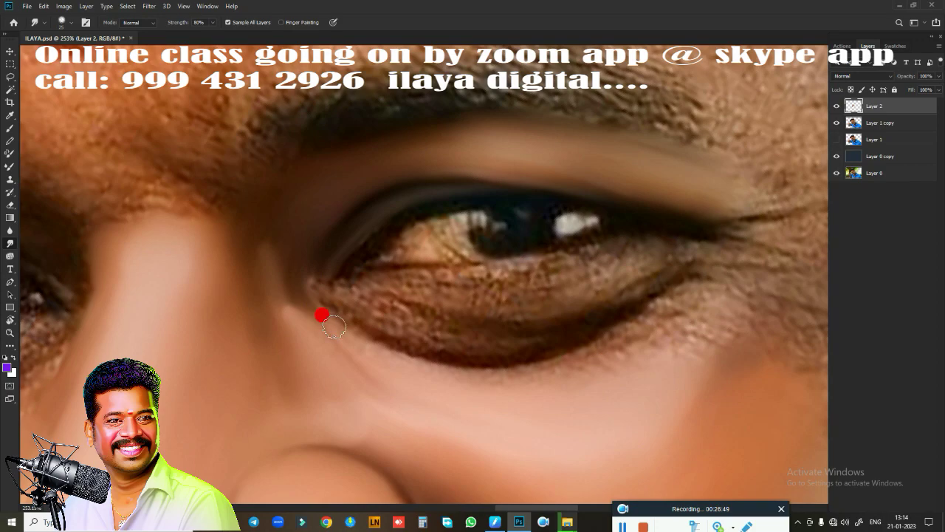
mouse_move(377, 378)
left_mouse_down()
mouse_move(325, 325)
mouse_move(352, 359)
mouse_move(372, 352)
mouse_move(466, 372)
mouse_move(374, 342)
mouse_move(464, 369)
mouse_move(517, 363)
mouse_move(610, 335)
mouse_move(679, 276)
mouse_move(687, 281)
mouse_move(667, 276)
mouse_move(657, 291)
mouse_move(681, 312)
mouse_move(665, 331)
mouse_move(654, 296)
mouse_move(555, 344)
mouse_move(654, 289)
mouse_move(641, 303)
mouse_move(665, 321)
mouse_move(603, 333)
mouse_move(648, 291)
mouse_move(380, 322)
mouse_move(505, 332)
mouse_move(401, 317)
mouse_move(321, 287)
mouse_move(401, 333)
mouse_move(363, 310)
mouse_move(456, 345)
mouse_move(430, 346)
mouse_move(513, 348)
mouse_move(369, 312)
left_mouse_up()
- Smudge the lower lid from inner to outer corner and beside the nose, extending the dark outer lid line
mouse_move(326, 270)
left_mouse_down()
mouse_move(317, 281)
mouse_move(344, 251)
mouse_move(327, 308)
left_mouse_up()
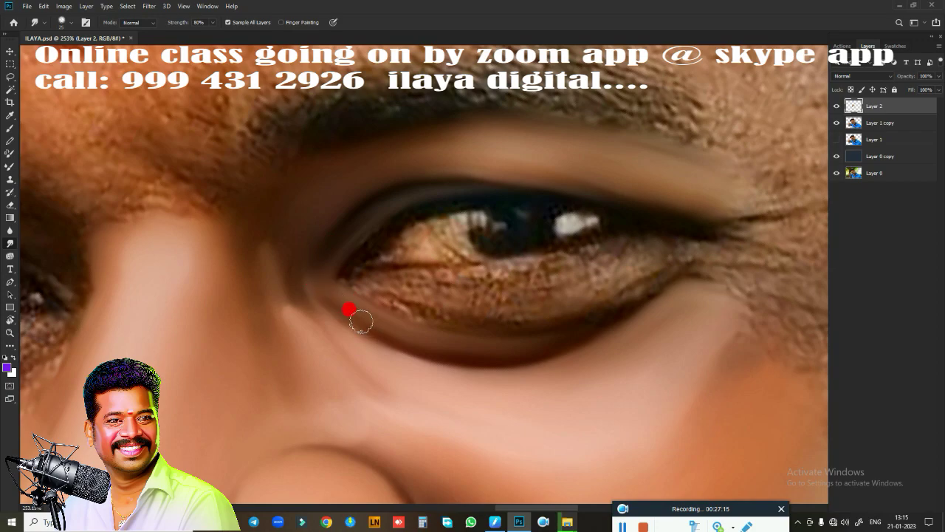
mouse_move(439, 326)
left_mouse_down()
mouse_move(345, 281)
mouse_move(472, 315)
left_mouse_up()
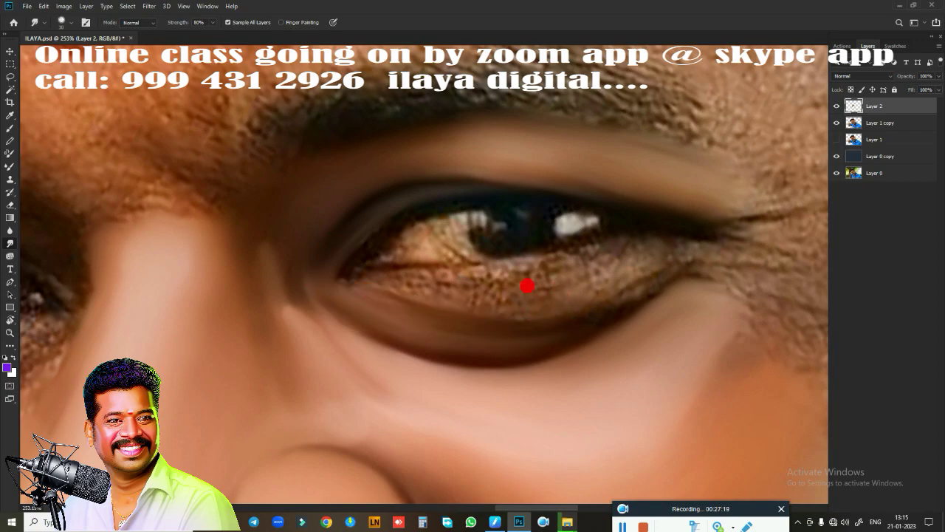
mouse_move(539, 300)
left_mouse_down()
mouse_move(696, 263)
mouse_move(580, 264)
mouse_move(654, 249)
mouse_move(553, 263)
mouse_move(580, 253)
mouse_move(451, 291)
mouse_move(440, 278)
mouse_move(563, 266)
mouse_move(529, 272)
mouse_move(619, 250)
left_mouse_up()
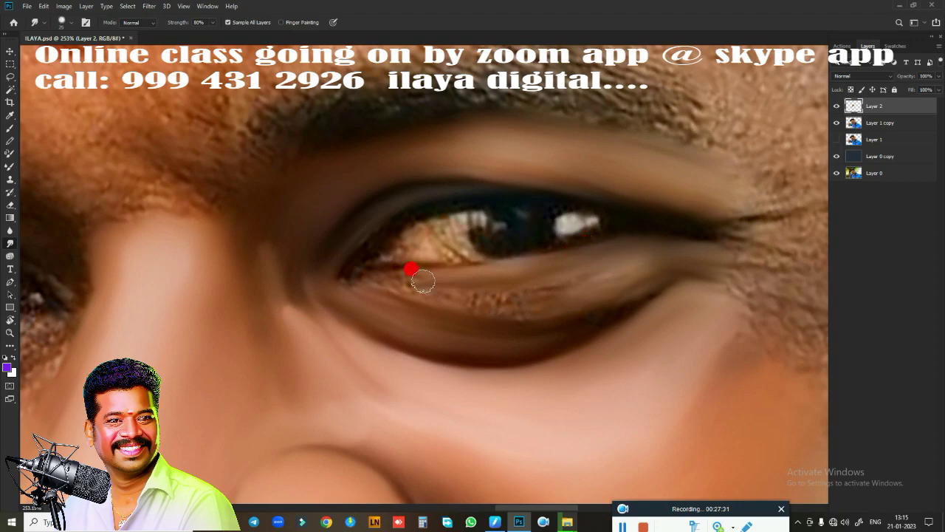
mouse_move(423, 281)
left_mouse_down()
mouse_move(361, 283)
mouse_move(429, 279)
mouse_move(399, 276)
mouse_move(390, 276)
mouse_move(464, 287)
mouse_move(450, 298)
mouse_move(434, 274)
mouse_move(540, 270)
mouse_move(435, 268)
mouse_move(545, 269)
mouse_move(517, 268)
mouse_move(642, 239)
mouse_move(622, 237)
mouse_move(536, 277)
mouse_move(451, 289)
mouse_move(621, 277)
mouse_move(605, 285)
mouse_move(652, 263)
mouse_move(548, 315)
mouse_move(466, 331)
mouse_move(498, 332)
mouse_move(432, 330)
mouse_move(508, 331)
mouse_move(454, 324)
left_mouse_up()
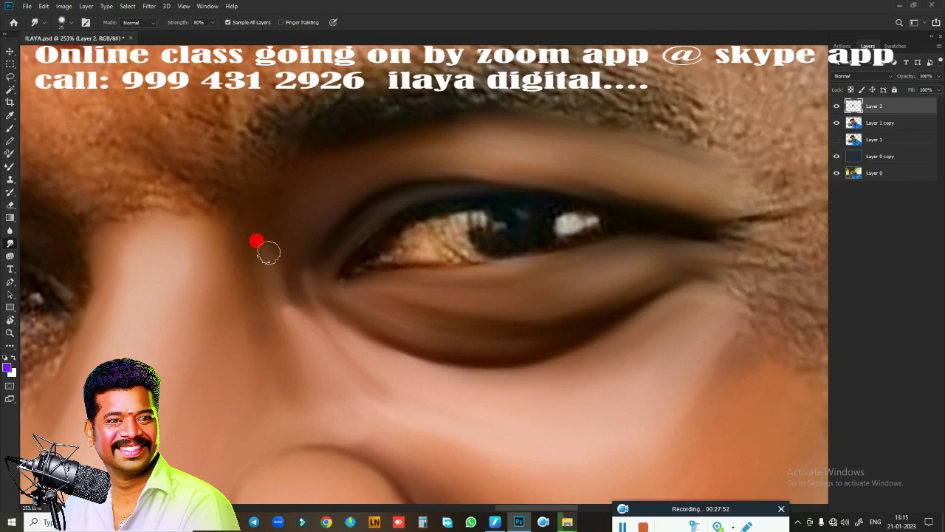
left_click_drag(274, 302, 535, 324)
mouse_move(745, 278)
left_mouse_down()
mouse_move(720, 253)
mouse_move(730, 237)
mouse_move(711, 229)
mouse_move(759, 225)
mouse_move(677, 222)
mouse_move(750, 247)
left_mouse_up()
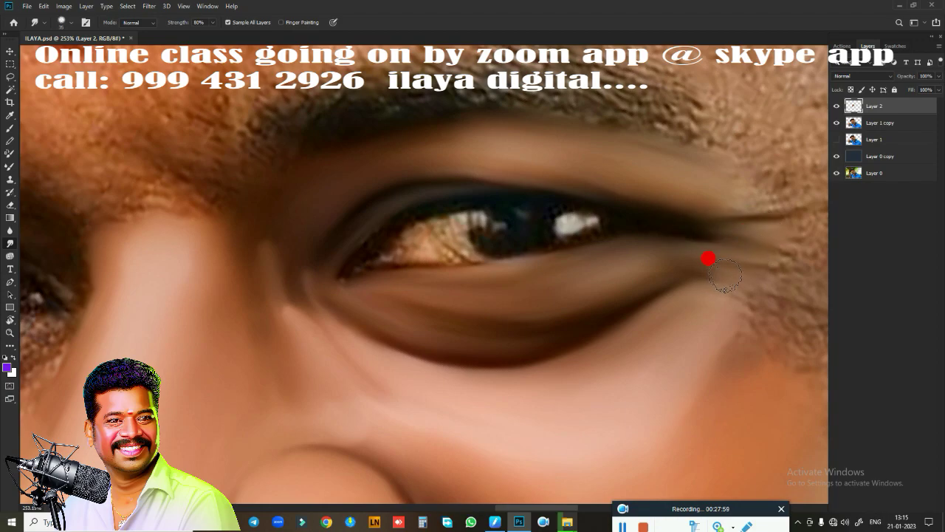
mouse_move(698, 305)
left_mouse_down()
mouse_move(715, 281)
mouse_move(669, 340)
left_mouse_up()
- Smudge at 80% strength over the cheek, forehead, outer eye corner and lower-eyelid crease
scroll(373, 305, "right", 3)
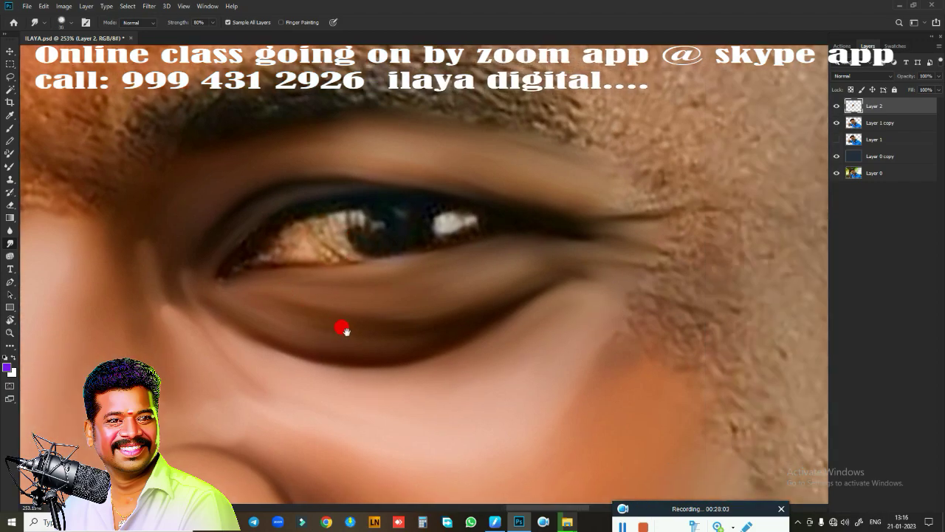
scroll(339, 318, "down", 1)
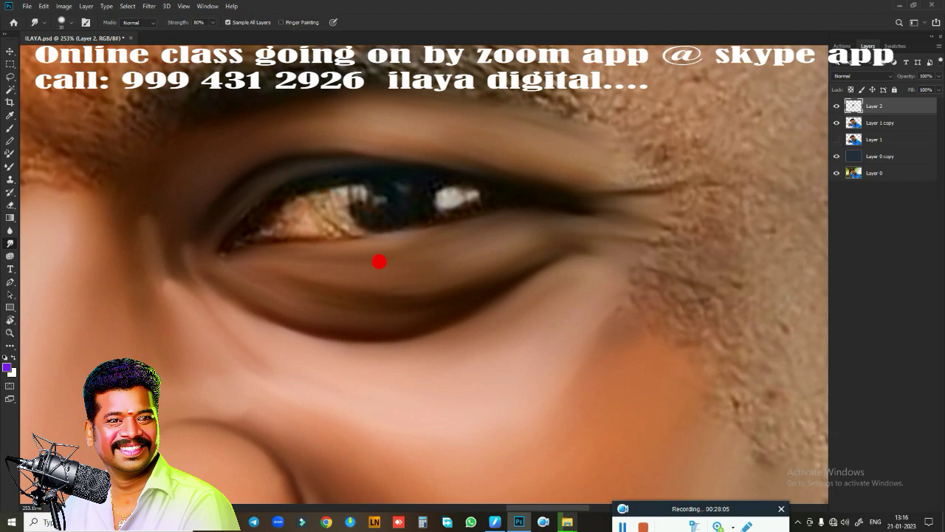
scroll(547, 337, "down", 5)
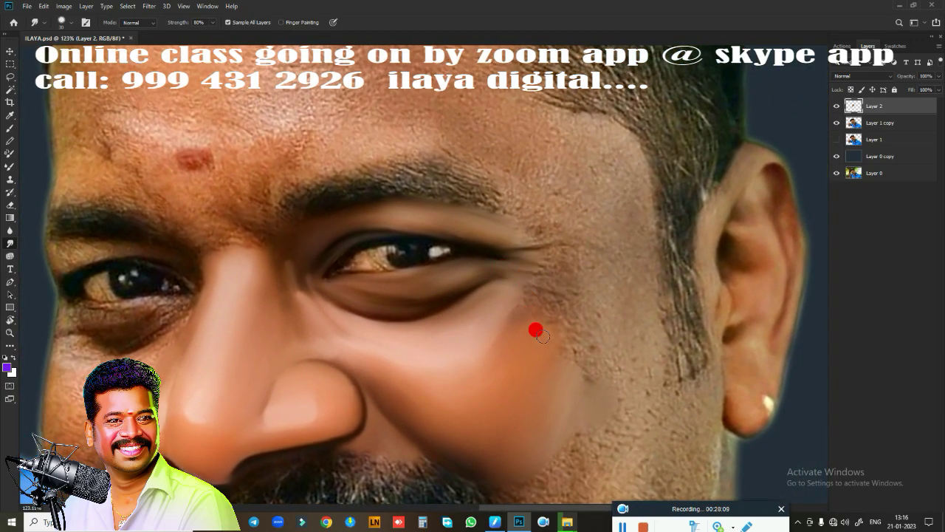
left_click_drag(542, 336, 540, 323)
mouse_move(578, 195)
left_mouse_down()
mouse_move(513, 150)
mouse_move(519, 154)
mouse_move(495, 160)
mouse_move(507, 154)
mouse_move(515, 106)
mouse_move(553, 126)
mouse_move(557, 110)
mouse_move(579, 125)
mouse_move(595, 177)
mouse_move(601, 143)
mouse_move(606, 244)
mouse_move(588, 298)
mouse_move(574, 282)
mouse_move(568, 300)
mouse_move(576, 331)
mouse_move(549, 229)
mouse_move(507, 187)
mouse_move(523, 196)
mouse_move(531, 173)
mouse_move(554, 164)
mouse_move(540, 209)
mouse_move(509, 213)
mouse_move(567, 187)
mouse_move(566, 209)
mouse_move(553, 188)
mouse_move(544, 253)
mouse_move(534, 244)
mouse_move(525, 258)
mouse_move(529, 247)
mouse_move(517, 253)
mouse_move(535, 260)
mouse_move(534, 333)
mouse_move(502, 300)
mouse_move(539, 268)
mouse_move(509, 276)
mouse_move(525, 284)
left_mouse_up()
mouse_move(573, 244)
left_mouse_down()
mouse_move(559, 243)
mouse_move(559, 229)
mouse_move(569, 256)
mouse_move(555, 253)
mouse_move(551, 203)
mouse_move(548, 226)
mouse_move(505, 222)
mouse_move(528, 229)
mouse_move(450, 202)
mouse_move(502, 216)
mouse_move(516, 285)
mouse_move(483, 277)
mouse_move(445, 298)
mouse_move(536, 268)
mouse_move(515, 308)
mouse_move(542, 246)
mouse_move(555, 280)
mouse_move(544, 265)
mouse_move(545, 302)
mouse_move(495, 328)
mouse_move(417, 304)
left_mouse_up()
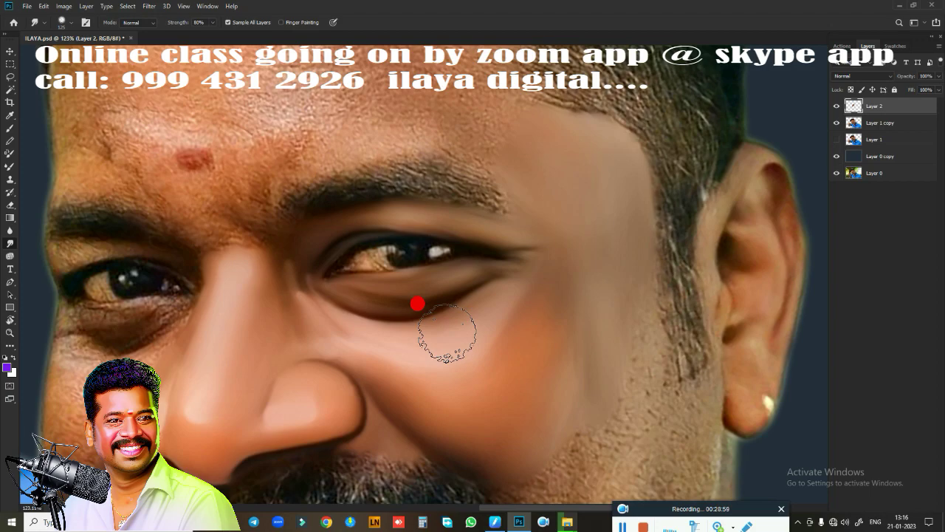
left_click_drag(417, 304, 459, 295)
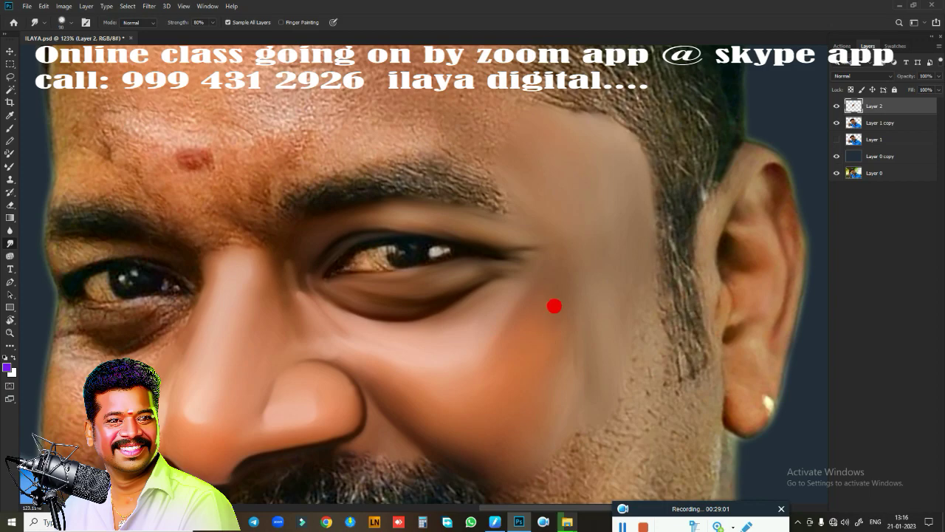
mouse_move(555, 306)
left_mouse_down()
mouse_move(536, 261)
mouse_move(549, 228)
mouse_move(475, 337)
mouse_move(486, 388)
mouse_move(589, 359)
left_mouse_up()
mouse_move(611, 278)
left_mouse_down()
mouse_move(612, 320)
mouse_move(591, 346)
mouse_move(557, 332)
mouse_move(568, 346)
left_mouse_up()
- Zoom in on the eye and blend the upper and lower lash lines with a Very Wet, Light Mix Mixer Brush
scroll(403, 286, "up", 3)
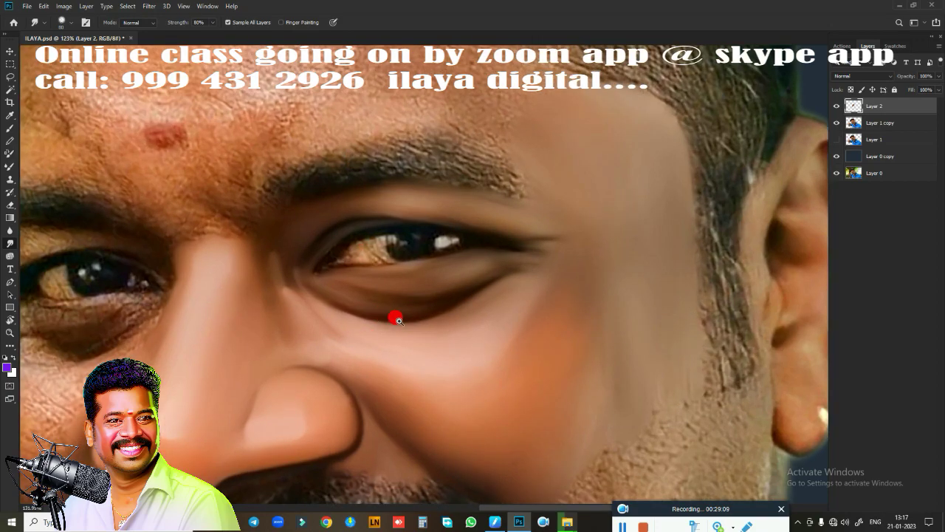
scroll(395, 317, "up", 2)
left_click_drag(401, 276, 545, 306)
scroll(546, 307, "up", 2)
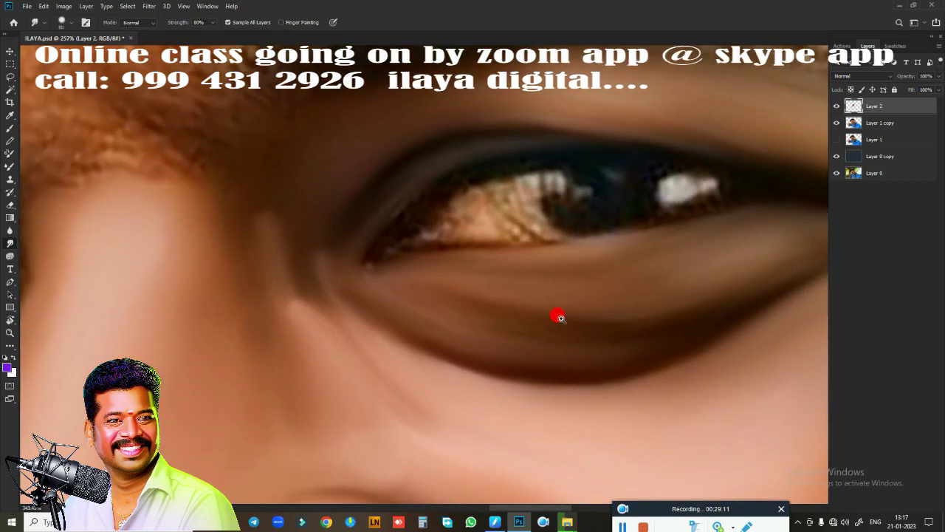
scroll(557, 315, "up", 2)
key("b")
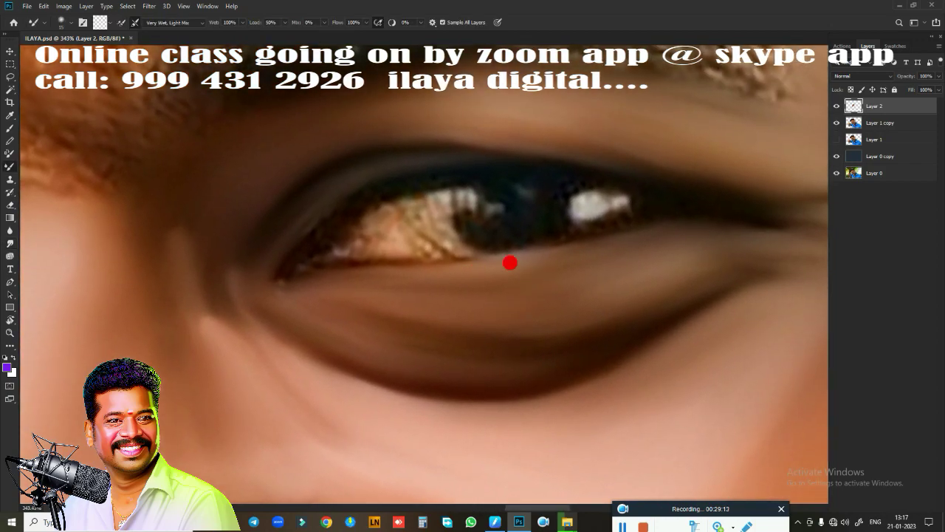
mouse_move(341, 195)
left_mouse_down()
mouse_move(393, 175)
mouse_move(488, 164)
mouse_move(439, 163)
mouse_move(337, 192)
mouse_move(296, 226)
mouse_move(401, 171)
mouse_move(298, 247)
mouse_move(352, 199)
mouse_move(297, 246)
mouse_move(297, 270)
mouse_move(285, 251)
mouse_move(286, 264)
mouse_move(304, 271)
mouse_move(660, 239)
mouse_move(615, 228)
mouse_move(665, 215)
mouse_move(581, 222)
mouse_move(652, 212)
mouse_move(389, 251)
mouse_move(489, 247)
mouse_move(435, 247)
mouse_move(690, 209)
mouse_move(506, 167)
mouse_move(707, 209)
mouse_move(652, 211)
mouse_move(637, 195)
mouse_move(679, 211)
mouse_move(525, 223)
left_mouse_up()
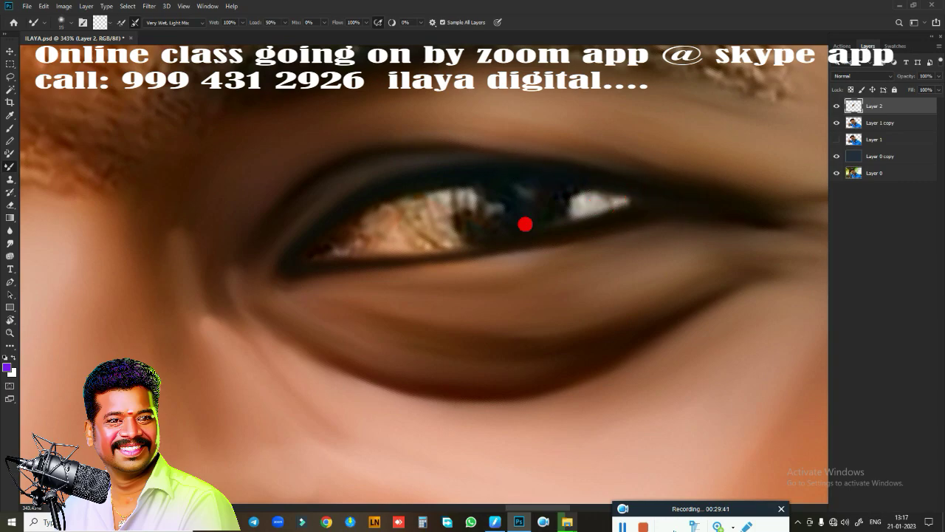
mouse_move(351, 216)
left_mouse_down()
mouse_move(293, 261)
mouse_move(264, 271)
mouse_move(373, 252)
left_mouse_up()
- Draw an elliptical marquee circle, enlarge it, and position it over the iris
key("m")
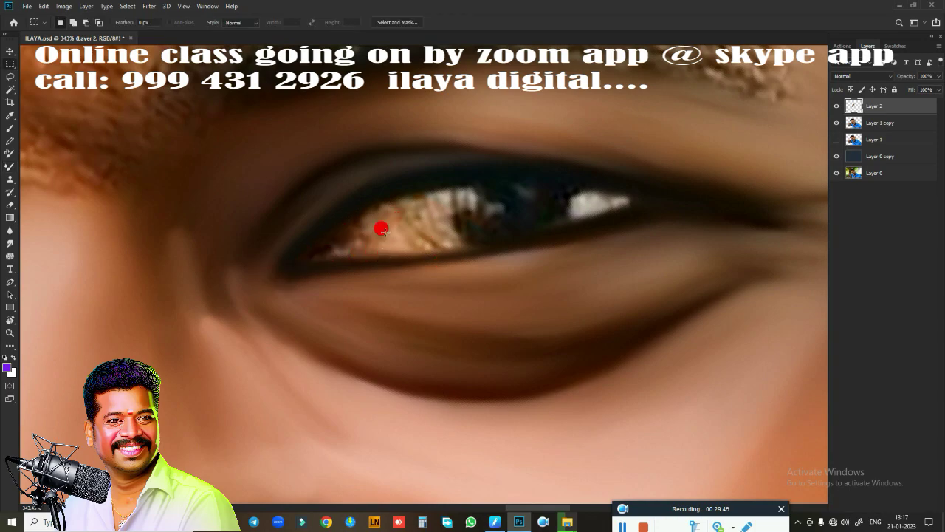
left_click_drag(11, 65, 33, 76)
mouse_move(482, 233)
left_mouse_down()
mouse_move(506, 200)
mouse_move(696, 353)
mouse_move(820, 404)
left_mouse_up()
left_click_drag(476, 207, 809, 315)
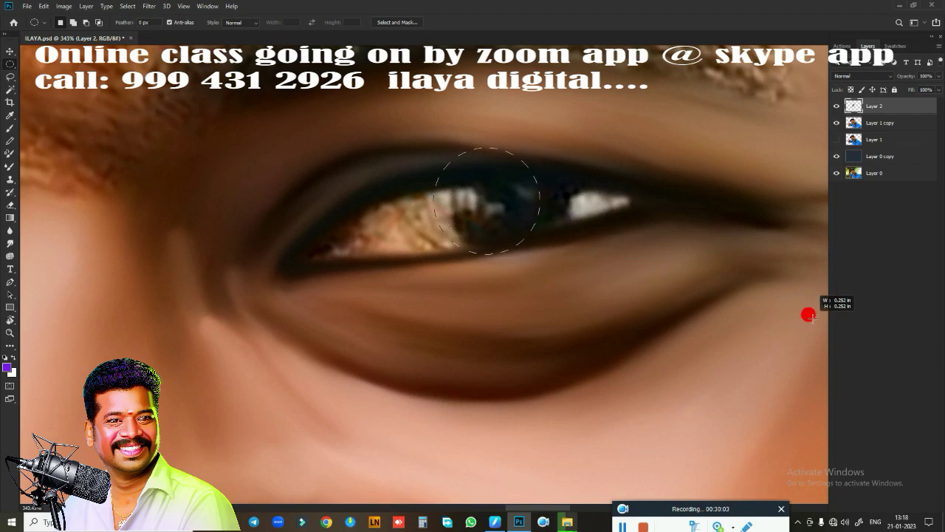
left_click_drag(809, 315, 842, 319)
mouse_move(511, 209)
left_mouse_down()
mouse_move(538, 199)
mouse_move(532, 206)
left_mouse_up()
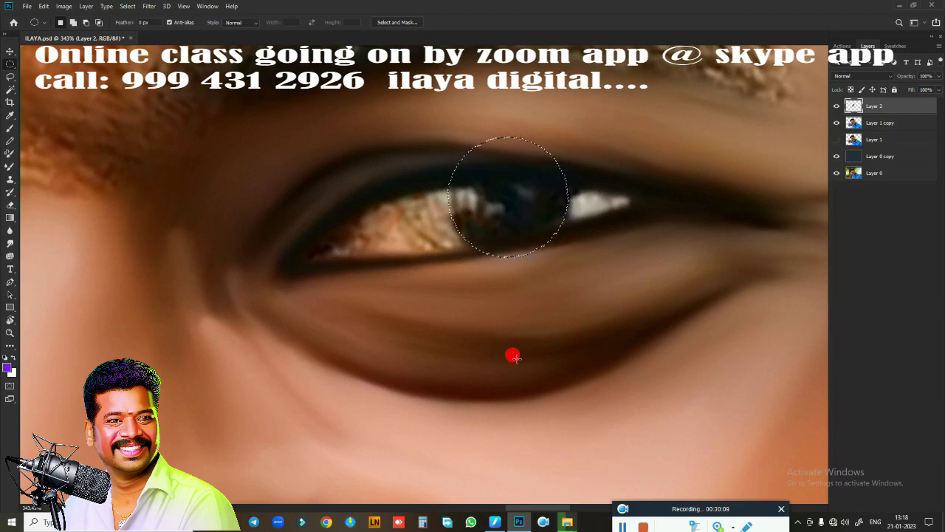
key("r")
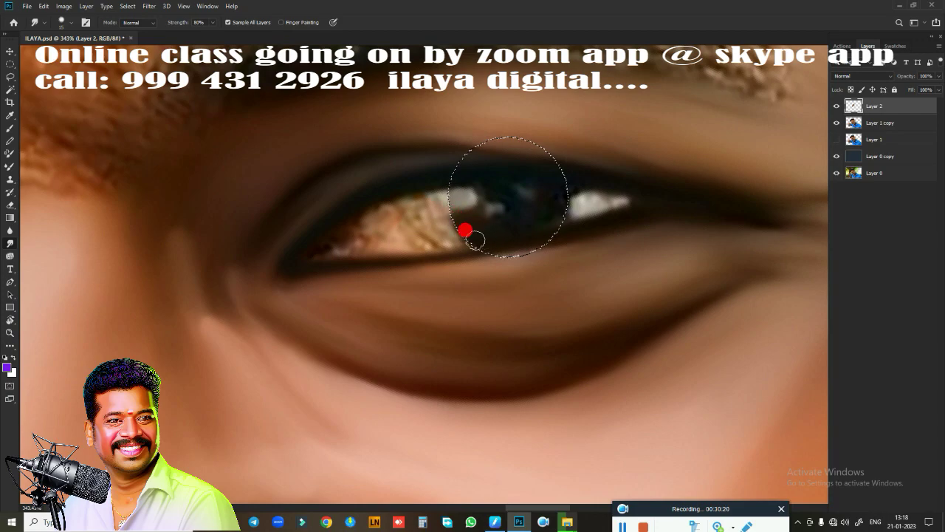
- Enlarge the smudge brush and smear dark tone over the iris highlights inside the selection
key("bracketright")
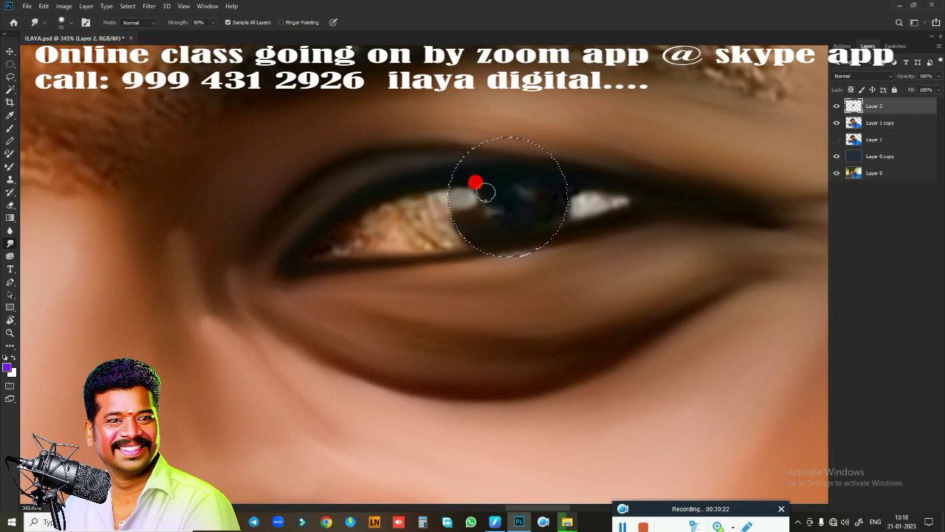
key("bracketright")
left_click_drag(485, 201, 481, 226)
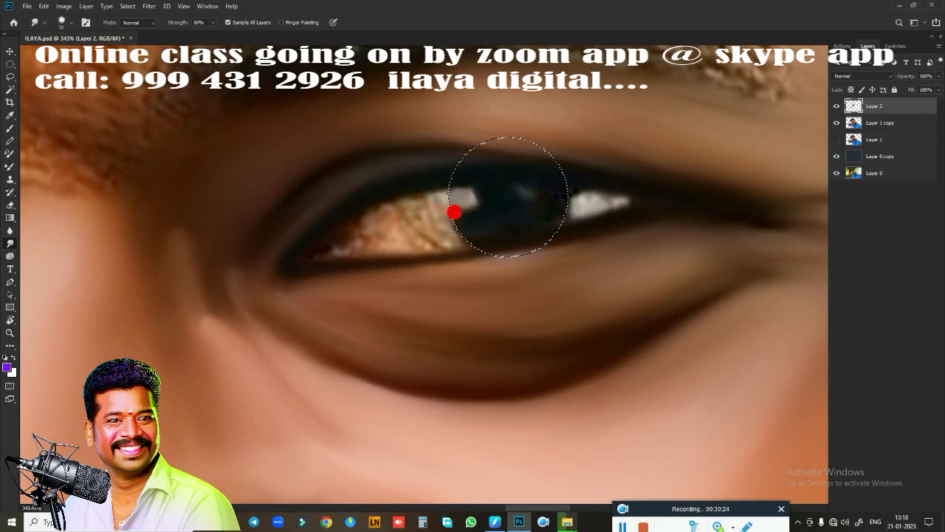
mouse_move(495, 179)
left_mouse_down()
mouse_move(517, 176)
mouse_move(500, 219)
mouse_move(547, 217)
mouse_move(501, 203)
mouse_move(551, 214)
mouse_move(551, 192)
mouse_move(498, 180)
mouse_move(485, 212)
left_mouse_up()
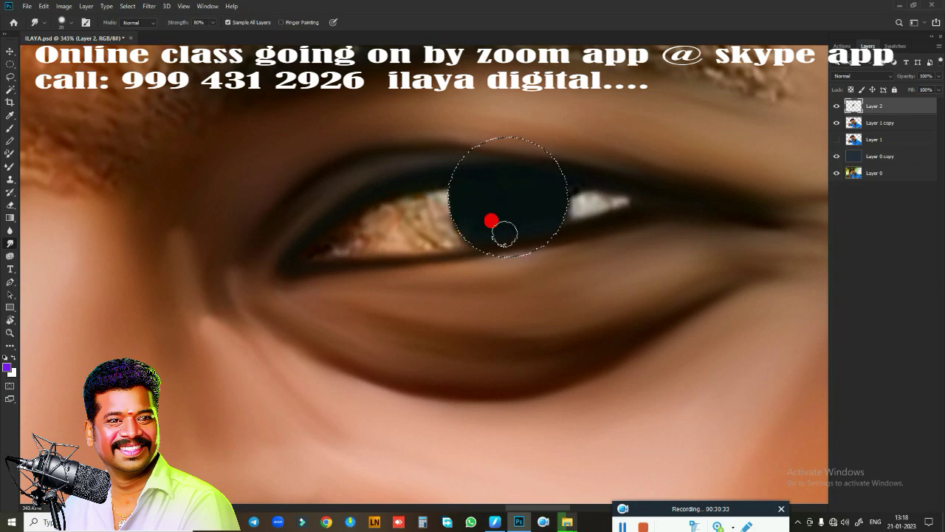
mouse_move(507, 186)
left_mouse_down()
mouse_move(543, 200)
mouse_move(493, 192)
mouse_move(515, 177)
mouse_move(531, 195)
left_mouse_up()
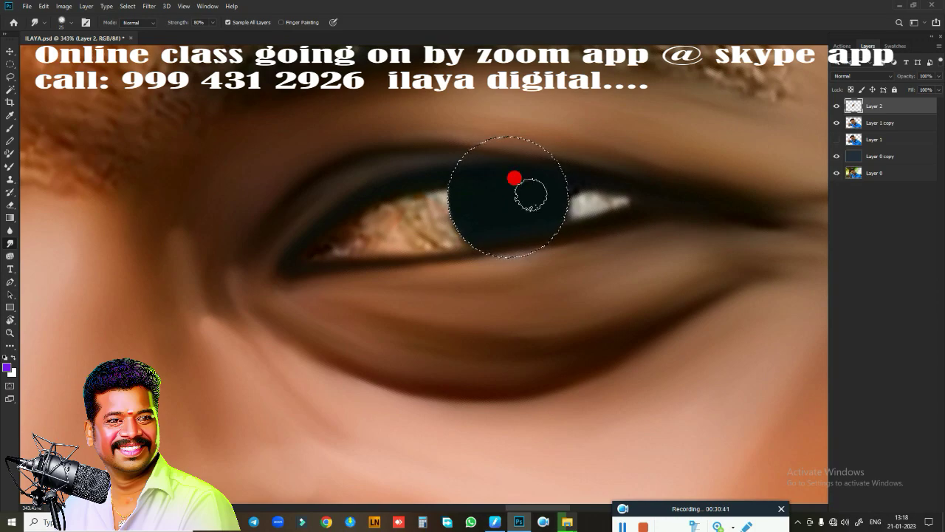
- Smooth the eye white on both sides of the iris, then float the Layers panel
left_click(255, 267)
left_click_drag(419, 199, 421, 212)
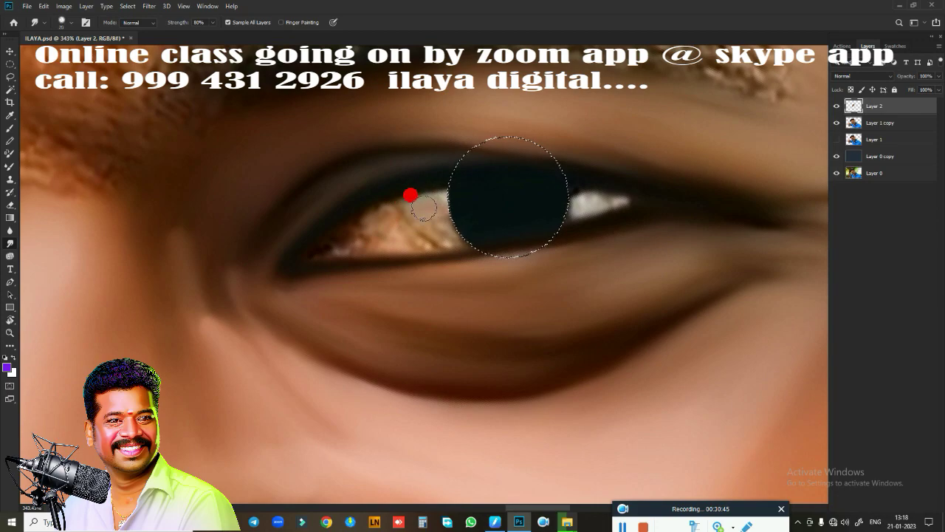
mouse_move(410, 195)
left_mouse_down()
mouse_move(381, 206)
mouse_move(435, 181)
mouse_move(418, 207)
mouse_move(393, 218)
mouse_move(438, 210)
mouse_move(439, 226)
mouse_move(567, 201)
left_mouse_up()
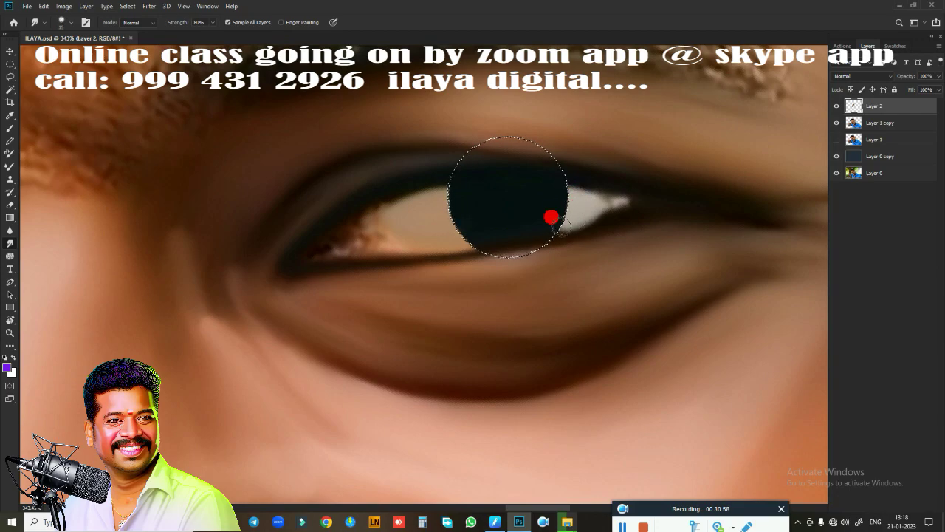
mouse_move(593, 210)
left_mouse_down()
mouse_move(639, 197)
mouse_move(584, 175)
mouse_move(612, 184)
mouse_move(622, 211)
mouse_move(630, 201)
mouse_move(602, 186)
mouse_move(616, 206)
mouse_move(588, 199)
mouse_move(588, 215)
mouse_move(597, 182)
mouse_move(606, 189)
mouse_move(566, 220)
left_mouse_up()
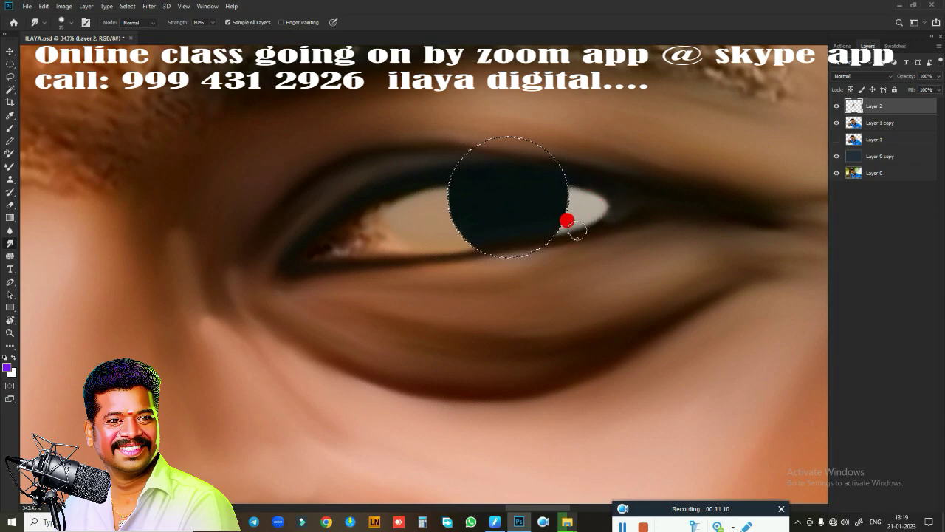
left_click_drag(650, 185, 486, 283)
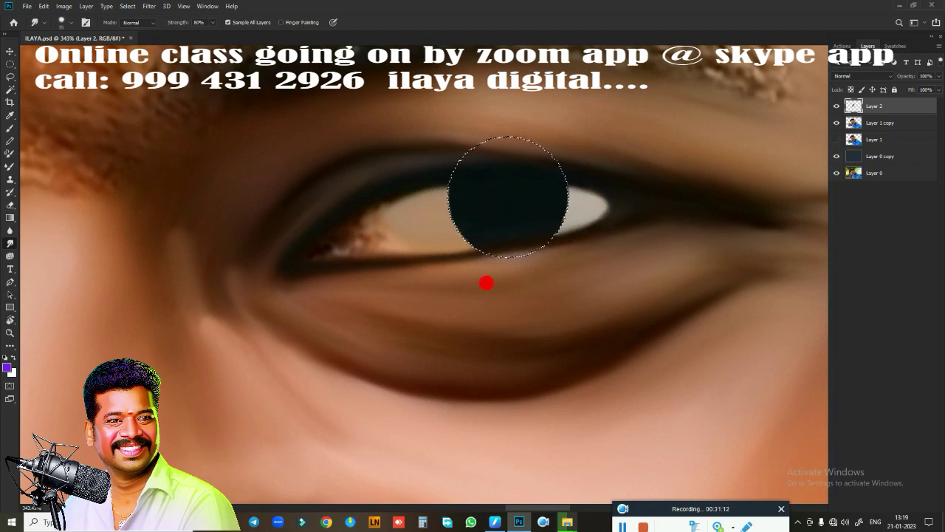
left_click_drag(797, 479, 814, 473)
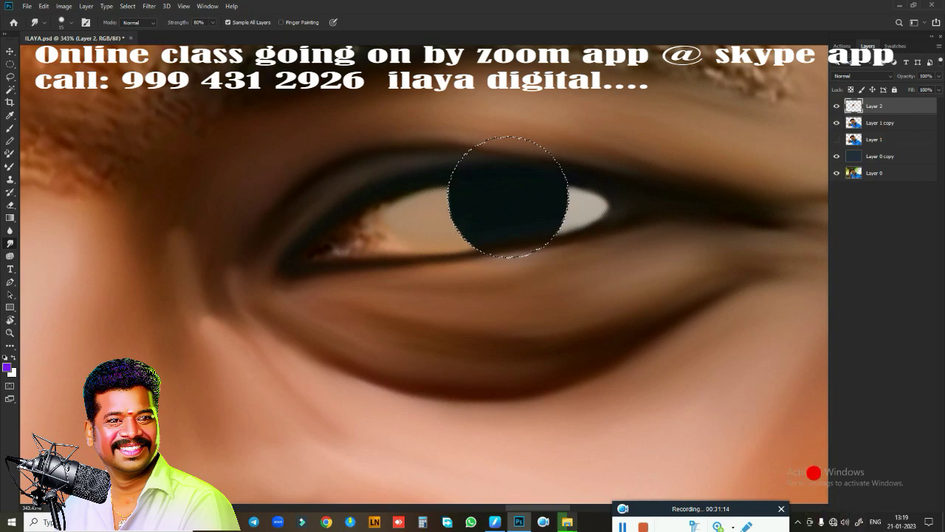
left_click_drag(917, 40, 899, 21)
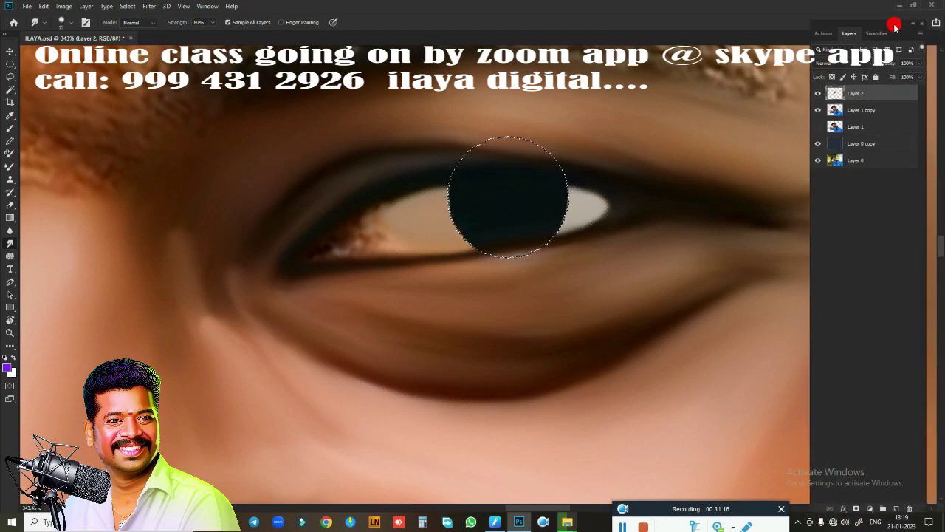
- Create empty Layer 3 above Layer 2 and turn off Layer 2's visibility
left_click(898, 502)
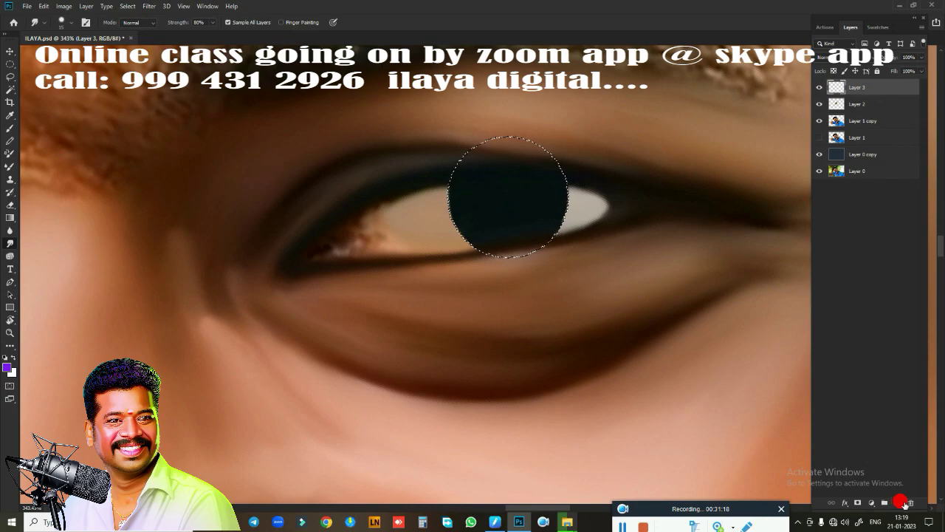
left_click(816, 107)
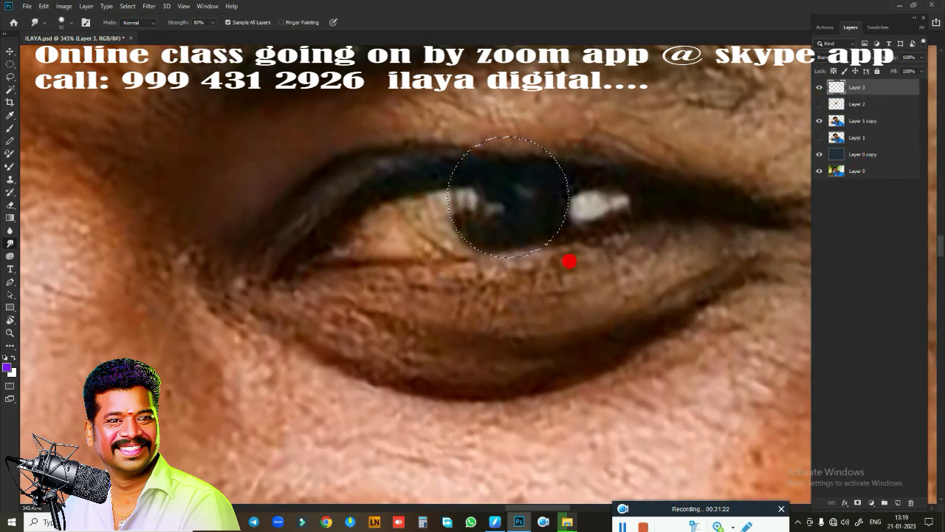
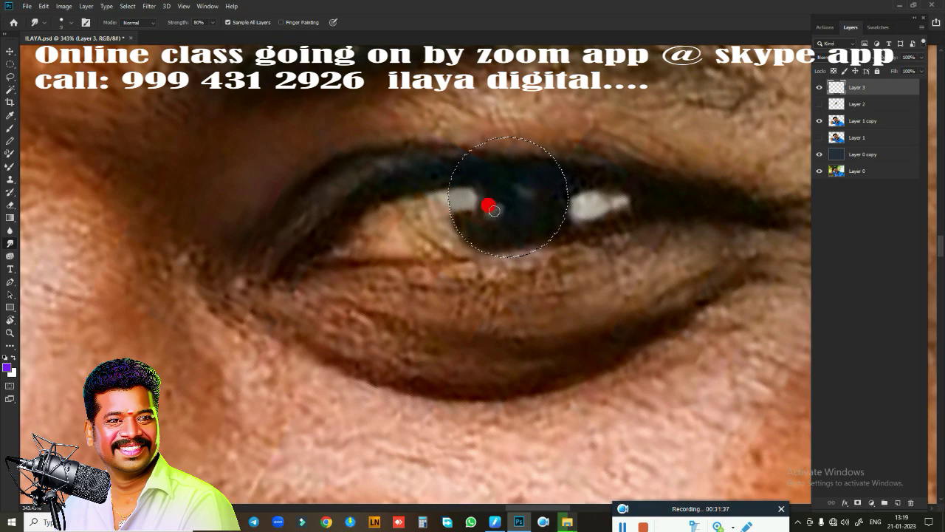
- Turn on Layer 1 copy's visibility and zoom in on the right-hand eye
left_click(819, 120)
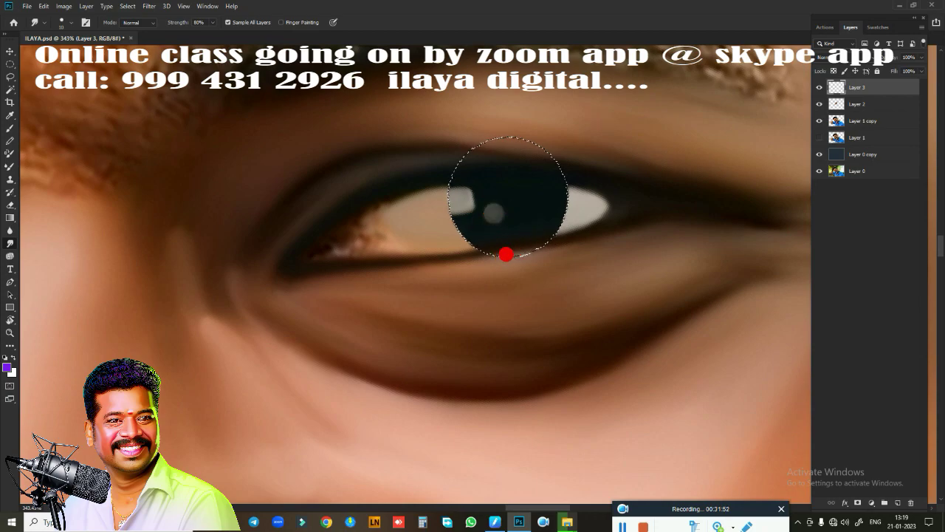
scroll(517, 260, "down", 2)
scroll(521, 261, "down", 2)
scroll(519, 276, "down", 2)
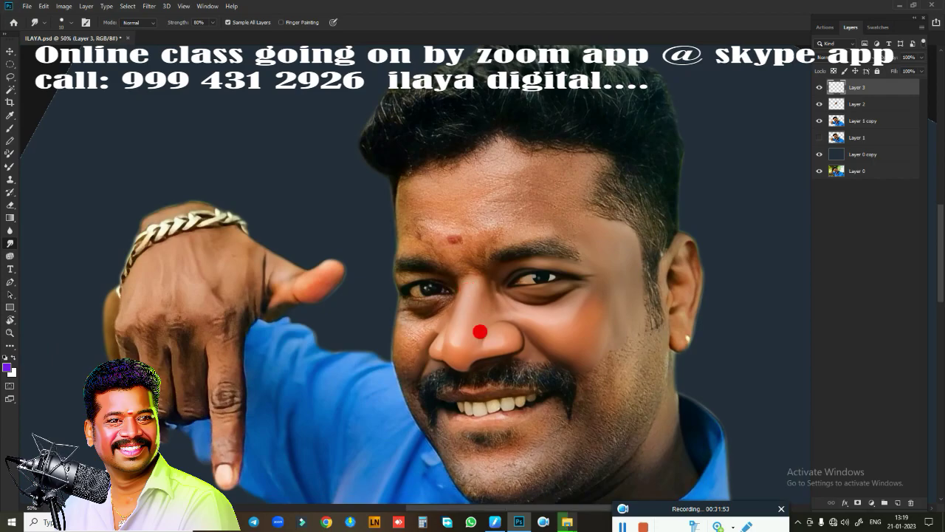
scroll(547, 288, "up", 2)
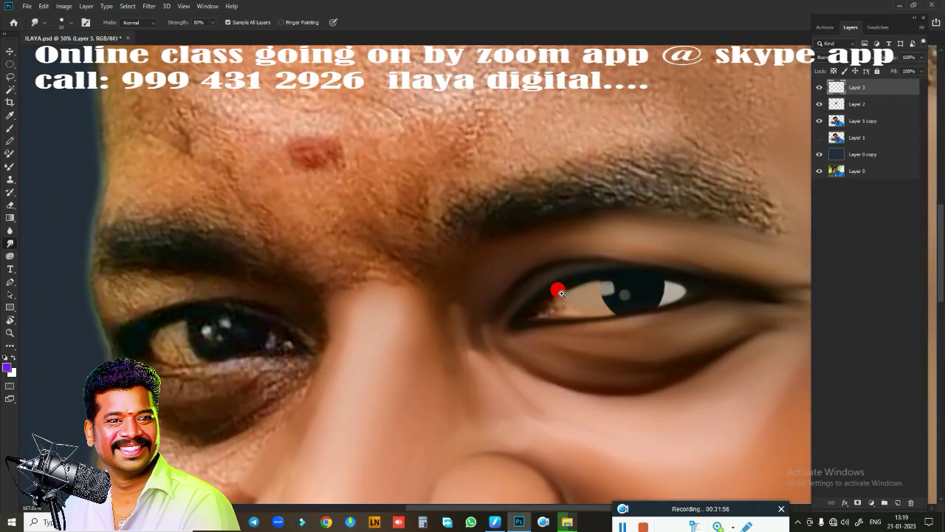
scroll(568, 295, "up", 2)
scroll(516, 221, "up", 2)
scroll(497, 209, "up", 1)
scroll(498, 211, "up", 1)
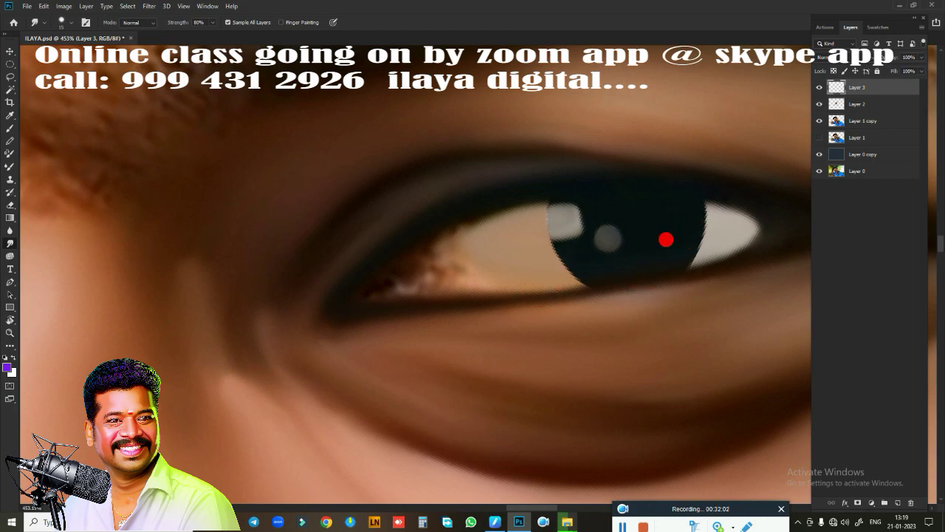
- Smudge the iris edge, inner eye corner and pink speck on Layer 3, then zoom out
left_click_drag(700, 211, 682, 253)
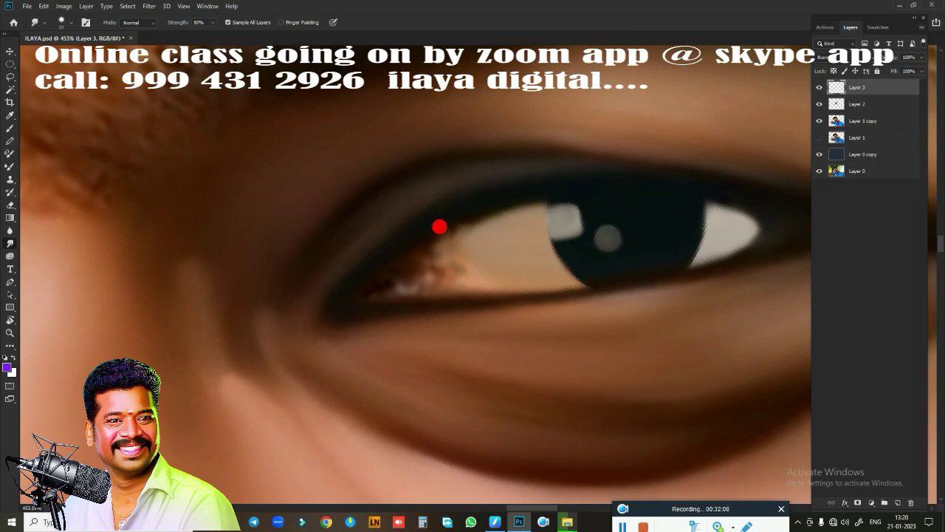
mouse_move(439, 227)
left_mouse_down()
mouse_move(465, 277)
mouse_move(458, 227)
mouse_move(507, 214)
left_mouse_up()
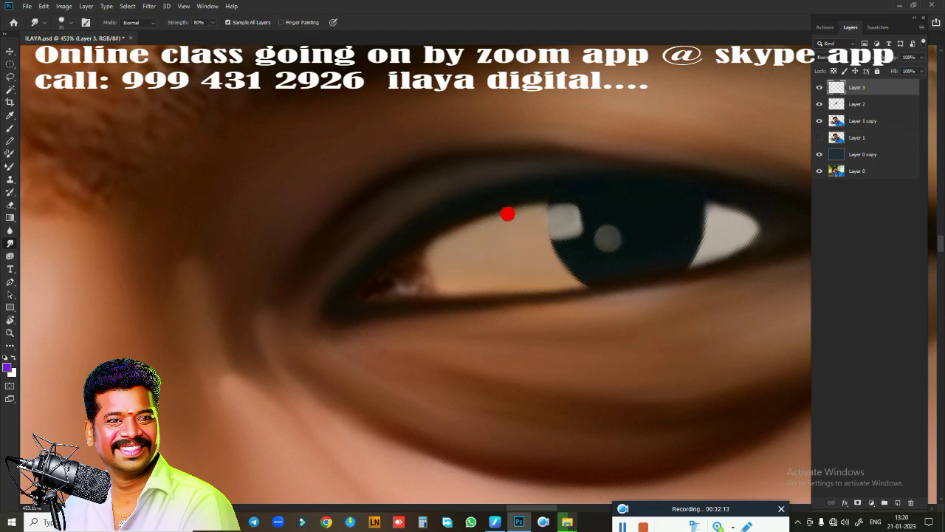
mouse_move(378, 290)
left_mouse_down()
mouse_move(420, 291)
mouse_move(395, 282)
mouse_move(407, 282)
mouse_move(364, 295)
mouse_move(410, 266)
mouse_move(417, 283)
mouse_move(424, 256)
mouse_move(423, 267)
mouse_move(446, 266)
mouse_move(436, 235)
left_mouse_up()
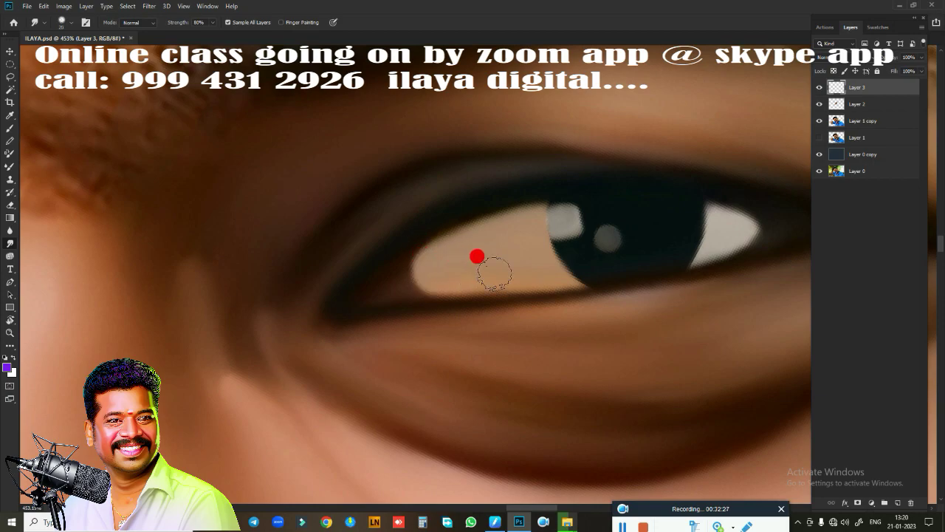
mouse_move(494, 273)
left_mouse_down()
mouse_move(428, 279)
mouse_move(480, 234)
mouse_move(451, 249)
mouse_move(497, 223)
left_mouse_up()
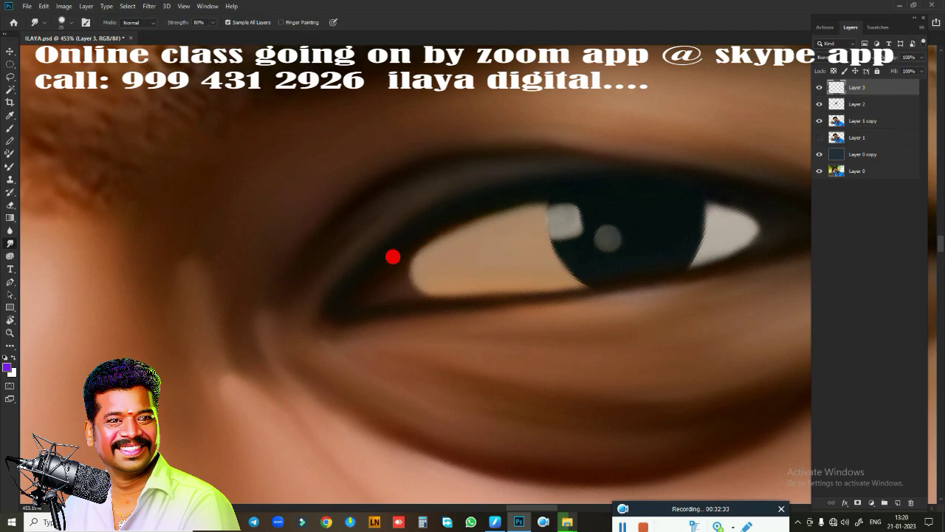
mouse_move(418, 283)
left_mouse_down()
mouse_move(417, 274)
mouse_move(446, 464)
left_mouse_up()
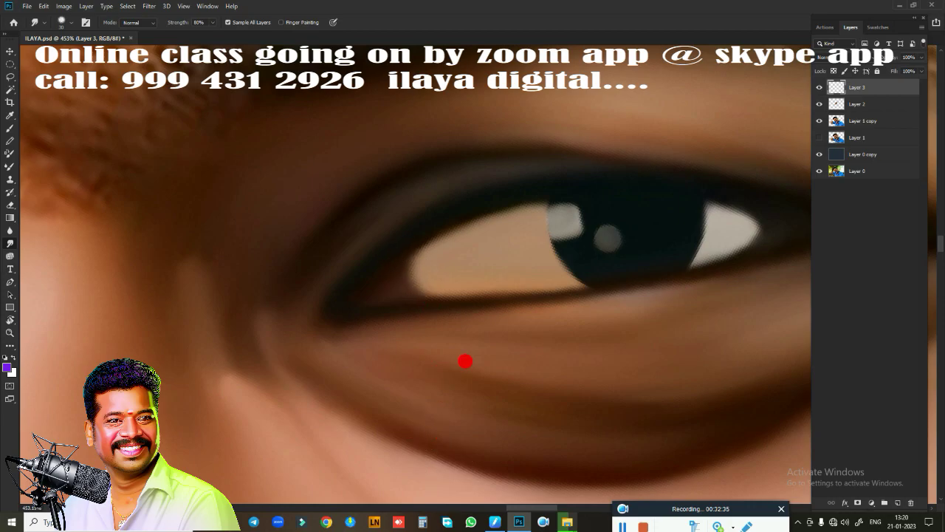
mouse_move(517, 376)
left_mouse_down()
mouse_move(436, 374)
mouse_move(538, 312)
mouse_move(453, 184)
mouse_move(527, 250)
mouse_move(582, 262)
mouse_move(583, 224)
mouse_move(605, 215)
mouse_move(531, 325)
mouse_move(593, 268)
mouse_move(523, 338)
mouse_move(509, 295)
left_mouse_up()
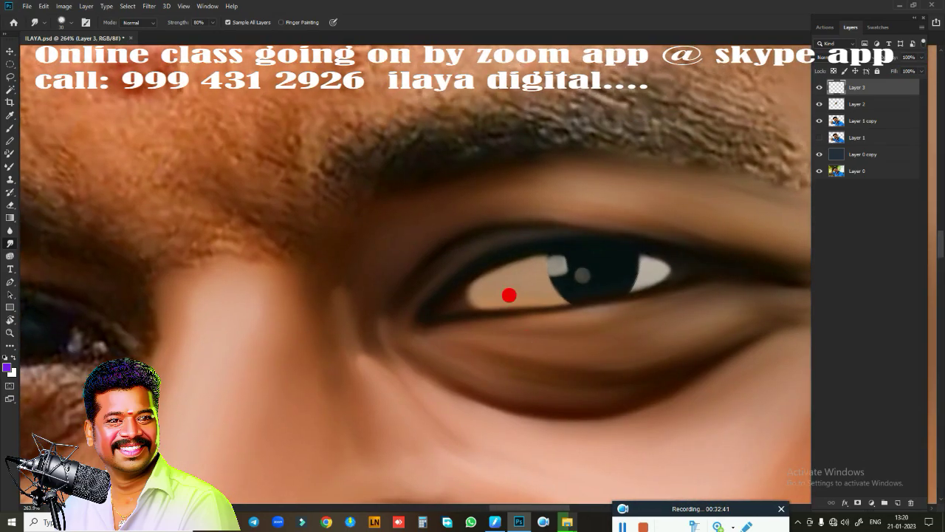
left_click_drag(649, 277, 564, 321)
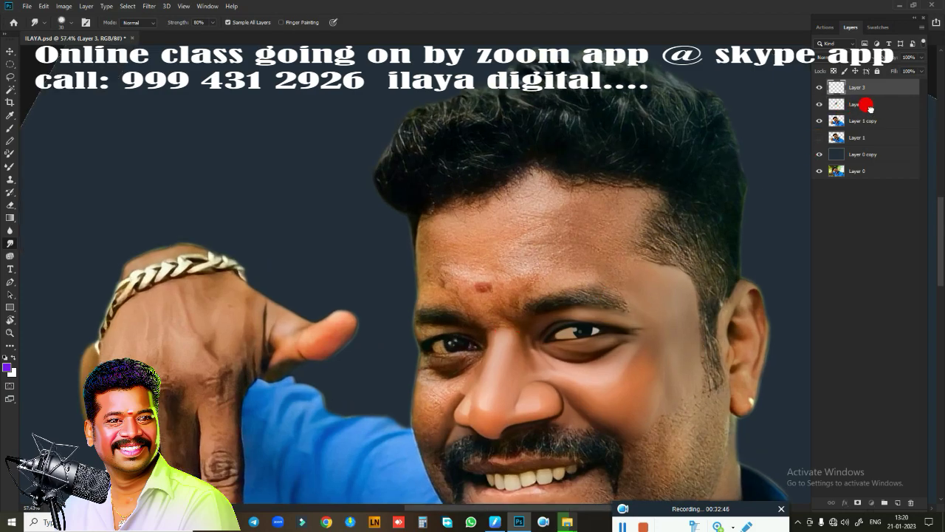
- Delete Layer 2 and toggle Layer 3's visibility to compare the retouching
left_click(872, 105)
left_click(875, 103, "ctrl")
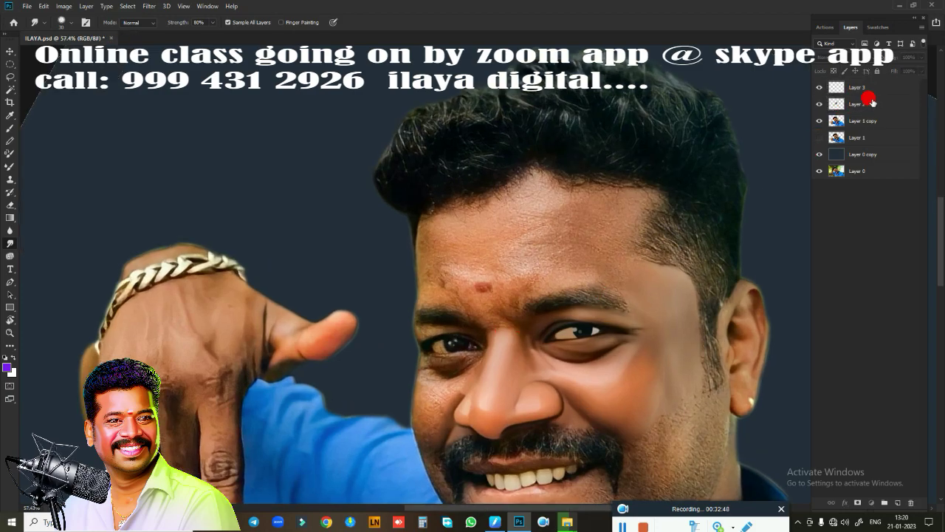
left_click(872, 102)
left_click(873, 89, "ctrl")
key("ctrl+e")
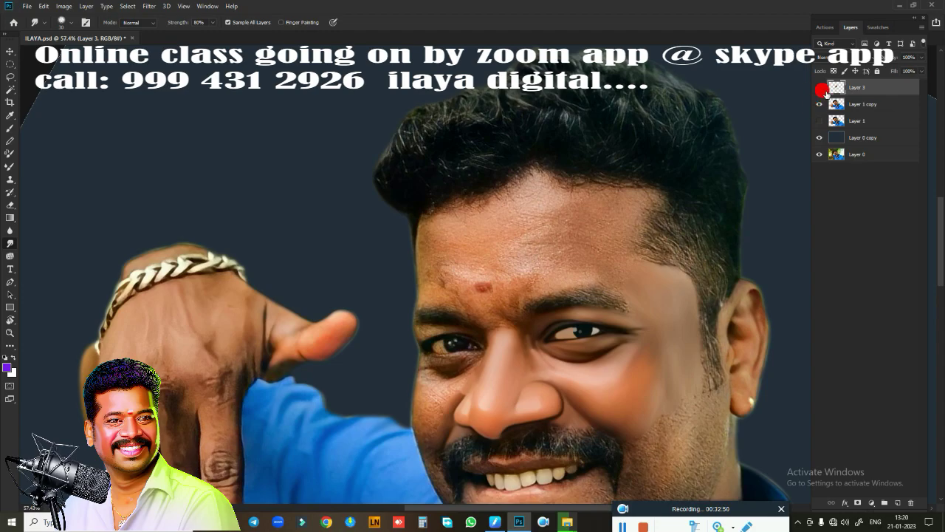
left_click(820, 88)
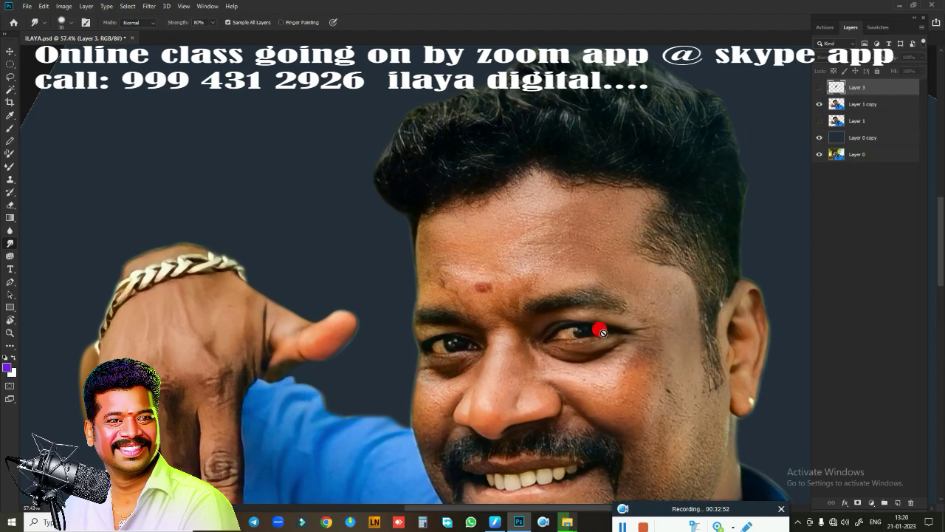
scroll(602, 332, "up", 5)
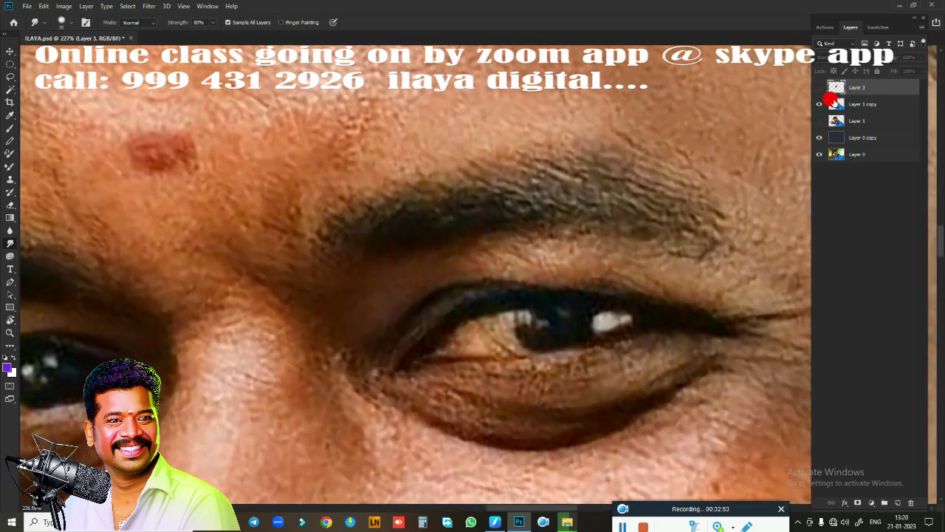
left_click(819, 87)
left_click(819, 105)
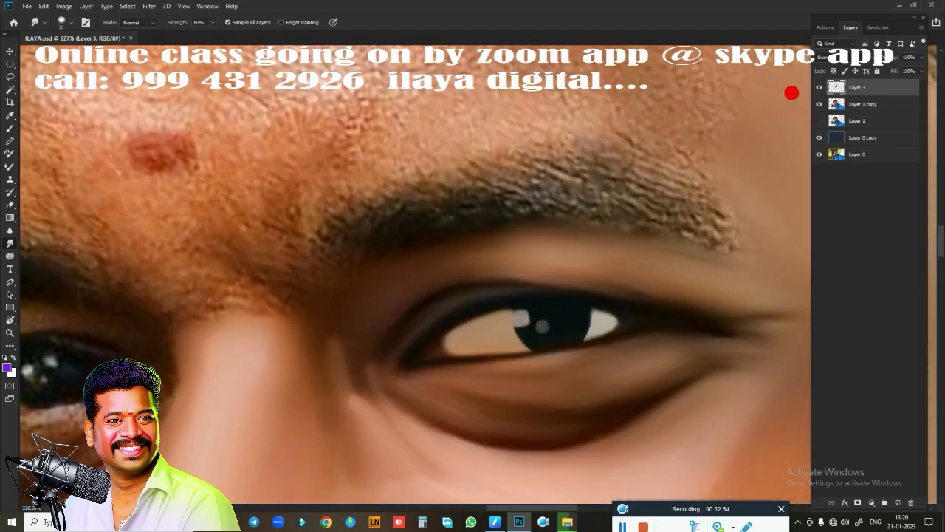
scroll(591, 317, "up", 2)
scroll(618, 322, "up", 1)
scroll(627, 214, "up", 1)
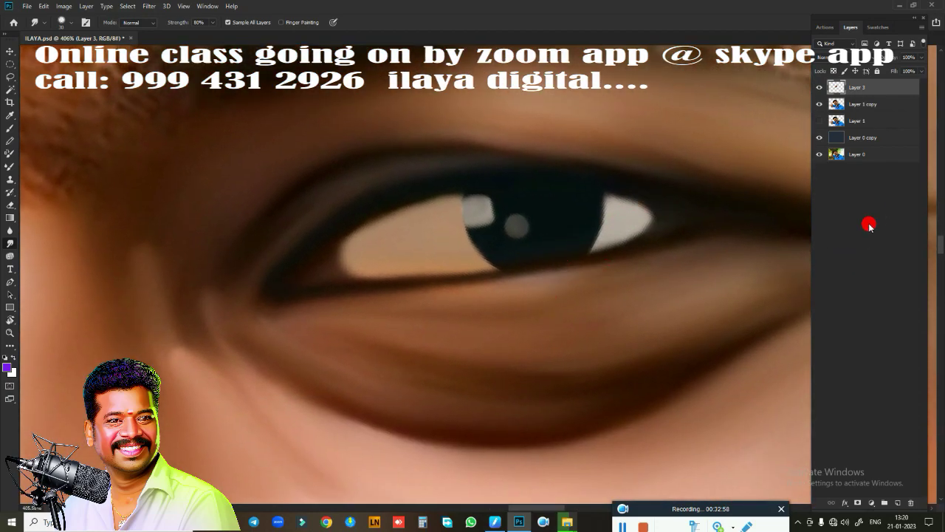
- Add a new Layer 4 and smudge the catchlight edges rounder against the dark iris
left_click(897, 503)
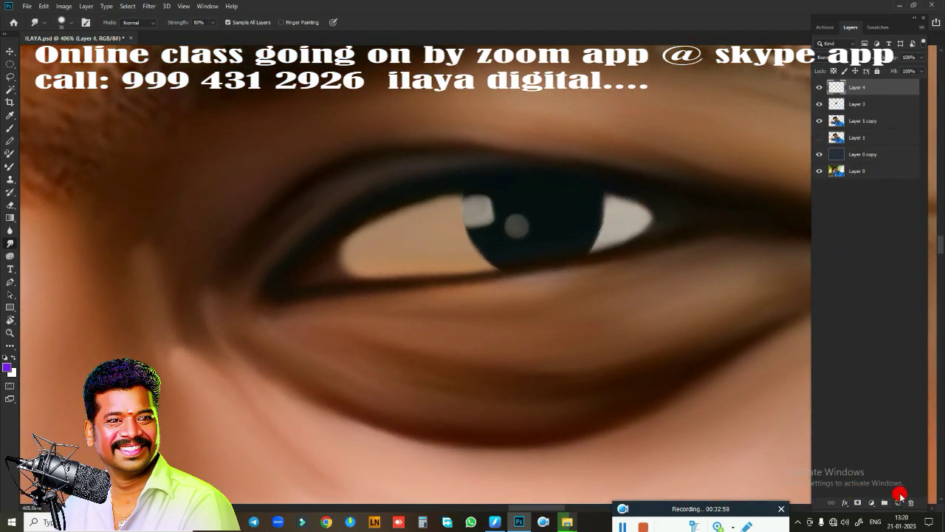
left_click(818, 105)
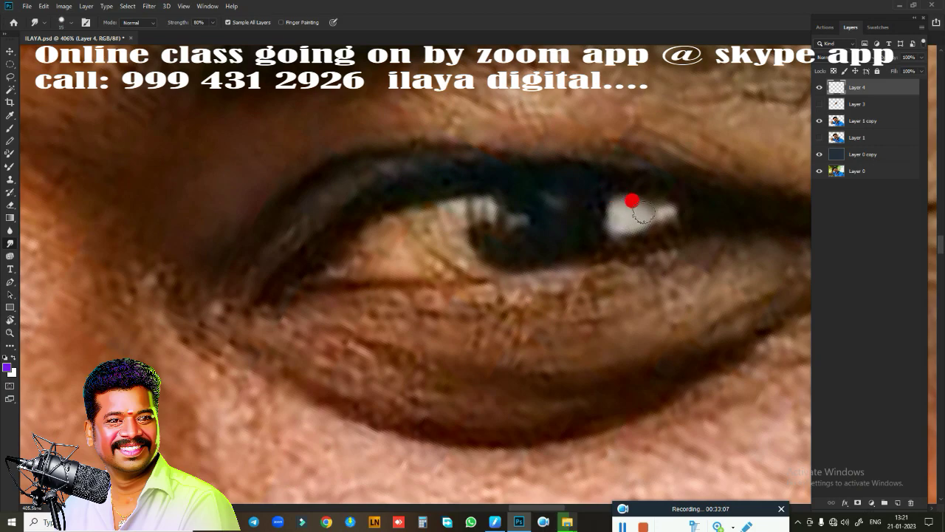
left_click_drag(645, 213, 608, 222)
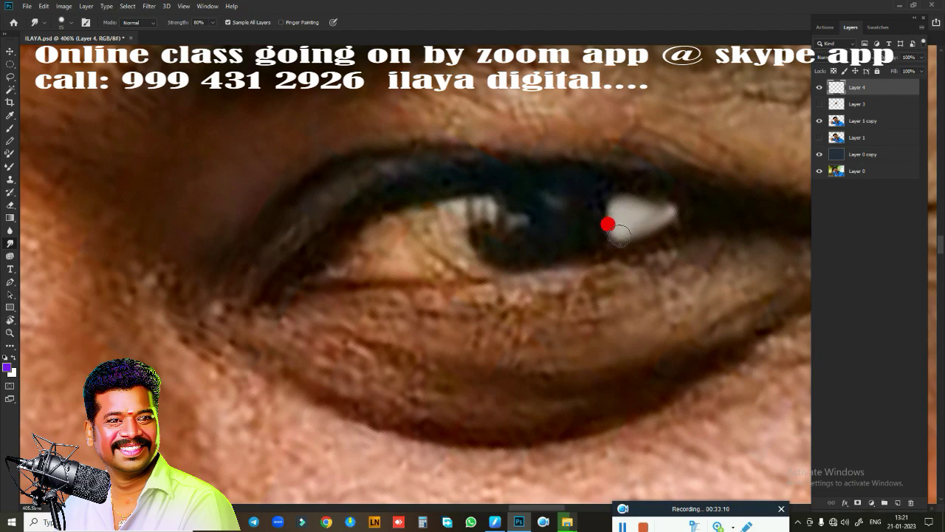
left_click(818, 104)
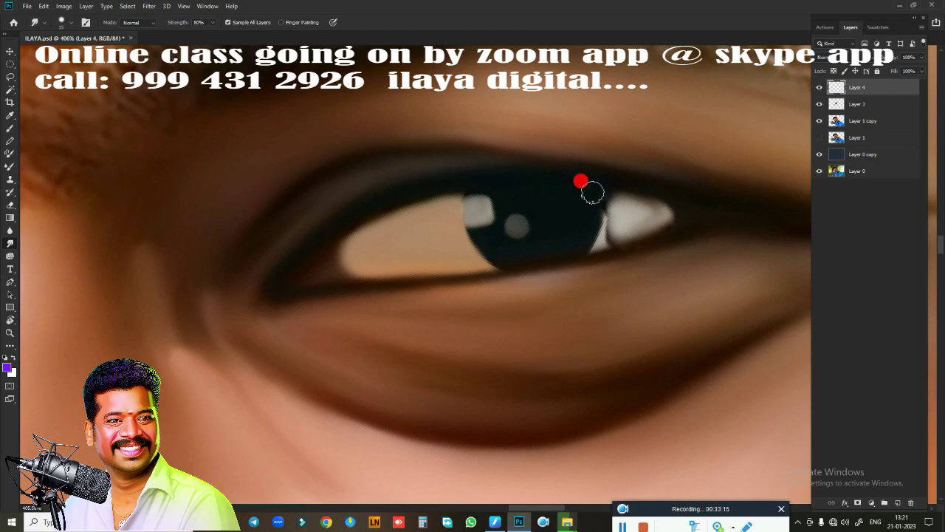
mouse_move(598, 206)
left_mouse_down()
mouse_move(597, 220)
mouse_move(625, 217)
mouse_move(657, 192)
mouse_move(620, 178)
mouse_move(652, 196)
mouse_move(657, 216)
left_mouse_up()
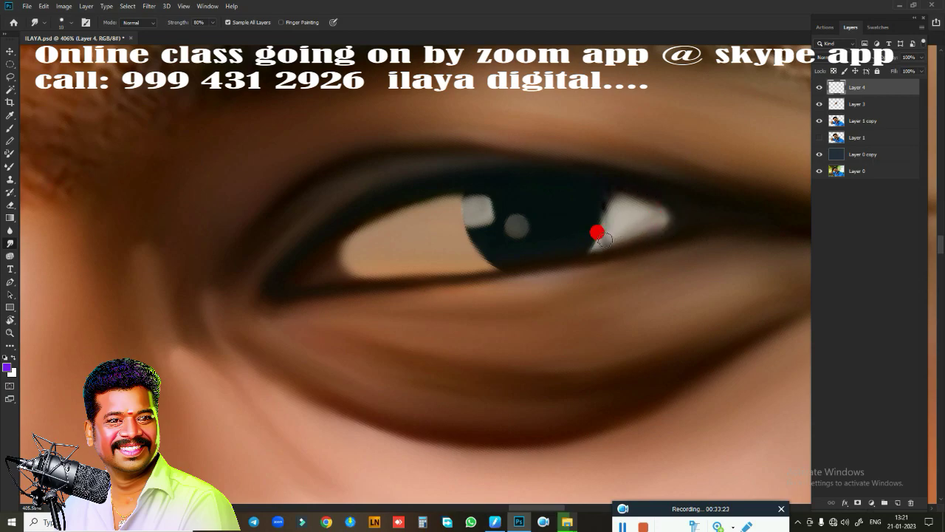
mouse_move(578, 180)
left_mouse_down()
mouse_move(576, 202)
mouse_move(553, 220)
mouse_move(570, 188)
mouse_move(600, 215)
mouse_move(612, 175)
mouse_move(662, 215)
mouse_move(579, 244)
mouse_move(327, 234)
mouse_move(436, 279)
left_mouse_up()
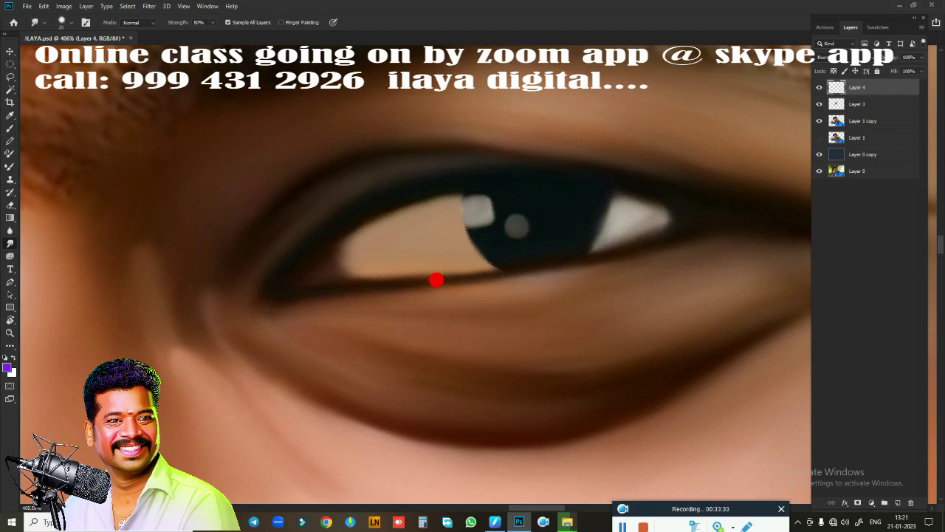
- Zoom out to the whole face, then reframe on the eyes and nose
scroll(435, 280, "down", 2)
scroll(462, 323, "down", 6)
left_click_drag(436, 369, 464, 240)
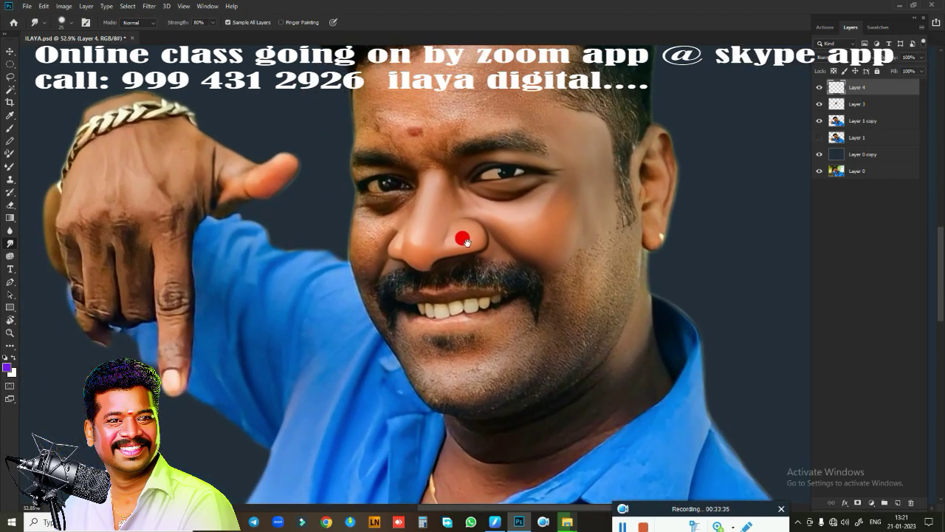
scroll(546, 274, "up", 1)
scroll(391, 266, "up", 1)
left_click_drag(391, 265, 418, 422)
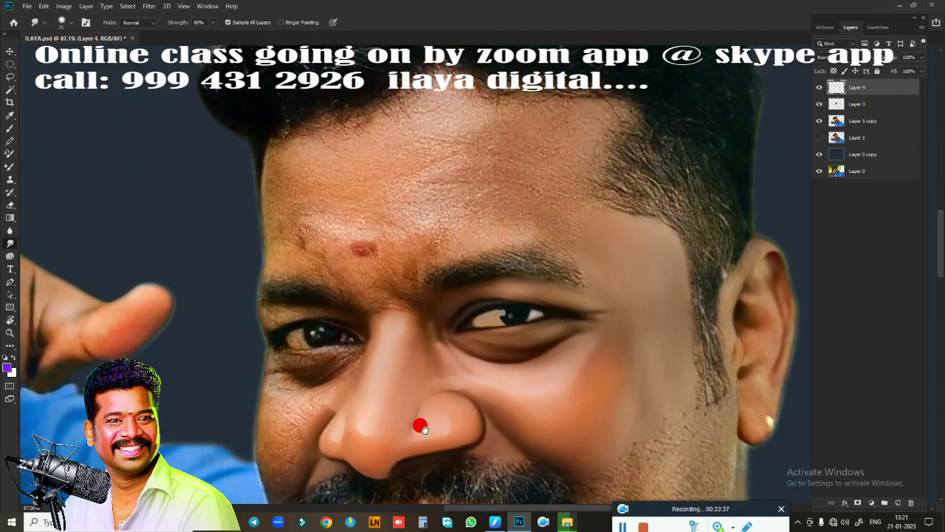
scroll(488, 337, "up", 1)
scroll(487, 337, "up", 1)
scroll(497, 352, "up", 1)
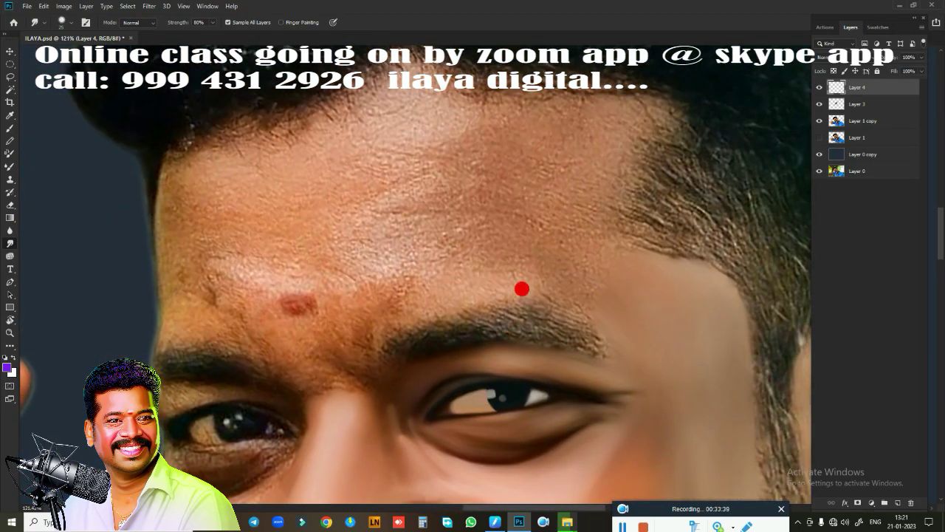
- Blend the hairline and smooth the left and middle forehead with a resized Smudge brush
mouse_move(336, 128)
left_mouse_down()
mouse_move(375, 80)
mouse_move(372, 106)
mouse_move(414, 90)
mouse_move(453, 110)
mouse_move(379, 158)
mouse_move(515, 135)
mouse_move(485, 120)
mouse_move(506, 122)
mouse_move(480, 131)
mouse_move(515, 152)
mouse_move(445, 178)
mouse_move(471, 200)
mouse_move(489, 187)
mouse_move(534, 195)
mouse_move(553, 156)
mouse_move(569, 164)
mouse_move(544, 252)
mouse_move(580, 269)
mouse_move(565, 114)
mouse_move(530, 93)
mouse_move(582, 89)
mouse_move(482, 80)
mouse_move(574, 99)
mouse_move(567, 153)
left_mouse_up()
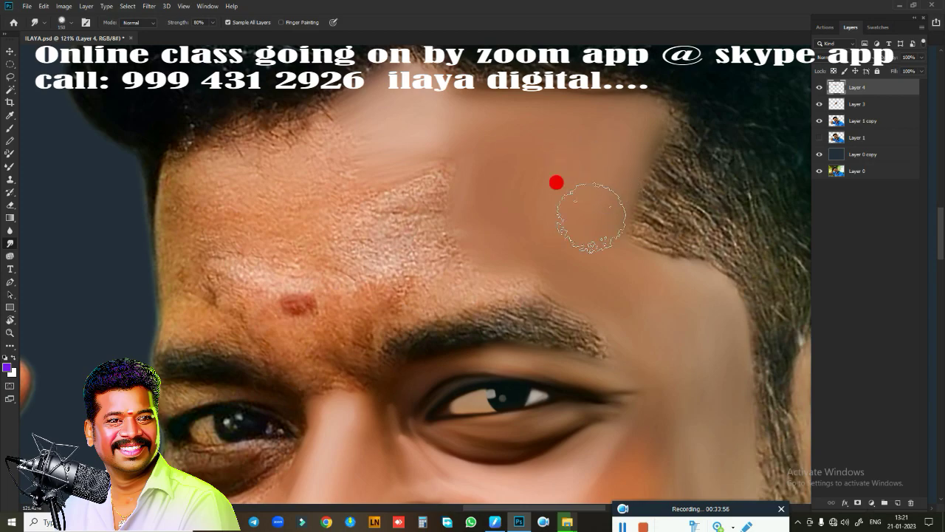
mouse_move(340, 190)
left_mouse_down()
mouse_move(361, 219)
mouse_move(336, 177)
mouse_move(409, 161)
mouse_move(401, 226)
mouse_move(422, 274)
mouse_move(373, 293)
mouse_move(403, 276)
mouse_move(487, 264)
mouse_move(421, 199)
left_mouse_up()
key("bracketright")
key("bracketright")
key("bracketright")
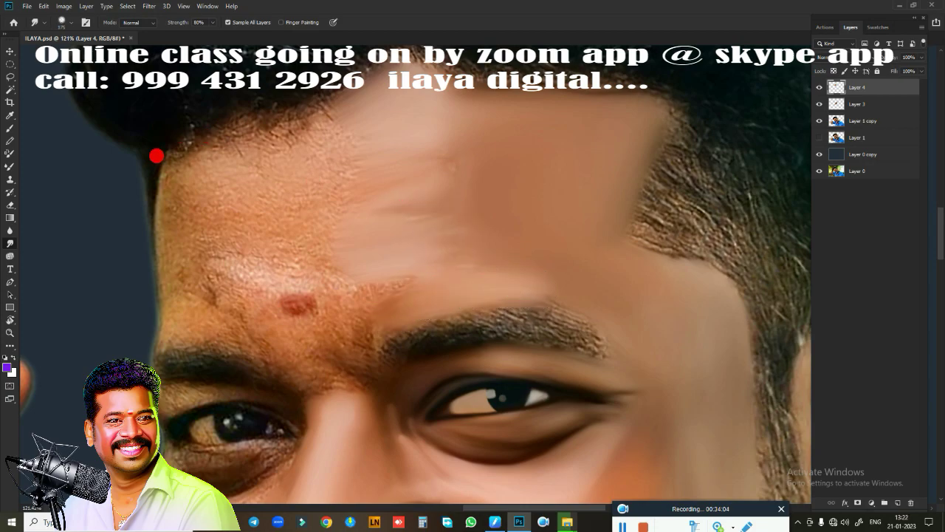
mouse_move(156, 154)
left_mouse_down()
mouse_move(194, 122)
mouse_move(161, 131)
mouse_move(287, 86)
mouse_move(219, 121)
left_mouse_up()
key("bracketleft")
mouse_move(267, 235)
left_mouse_down()
mouse_move(253, 243)
mouse_move(312, 200)
mouse_move(298, 210)
left_mouse_up()
- Smooth the upper-middle forehead, shrink the brush, and load Layer 1 copy's outline as a selection
key("bracketright")
mouse_move(381, 146)
left_mouse_down()
mouse_move(426, 137)
mouse_move(420, 120)
mouse_move(424, 133)
mouse_move(430, 117)
mouse_move(378, 136)
mouse_move(439, 127)
mouse_move(379, 187)
mouse_move(405, 196)
left_mouse_up()
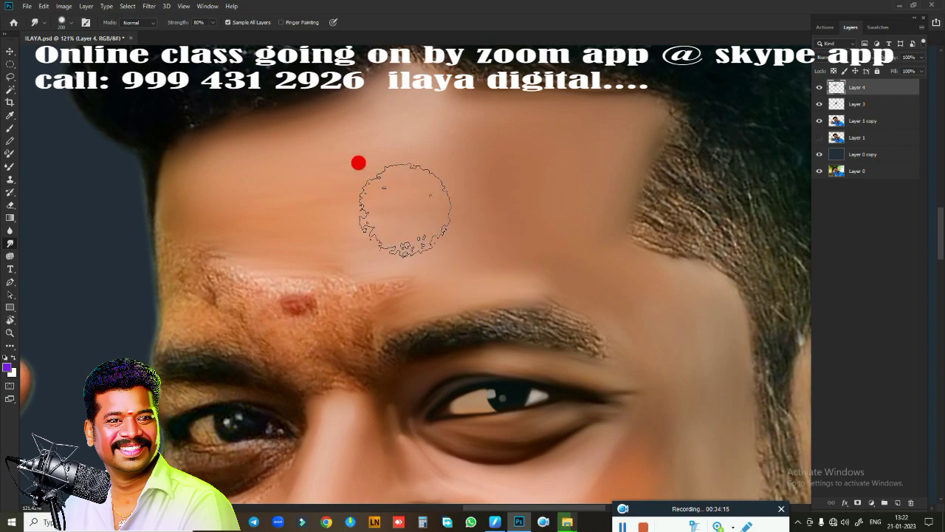
key("bracketleft")
key("bracketleft")
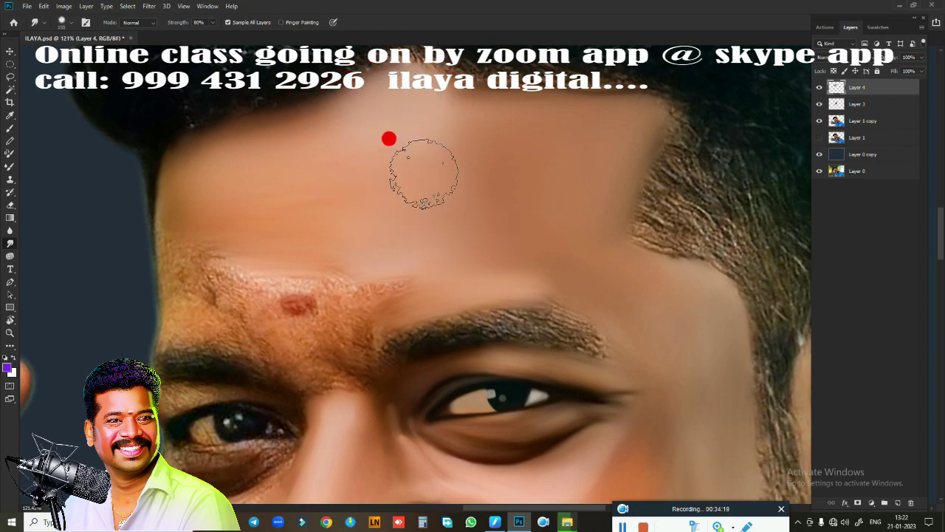
key("bracketleft")
key("bracketleft")
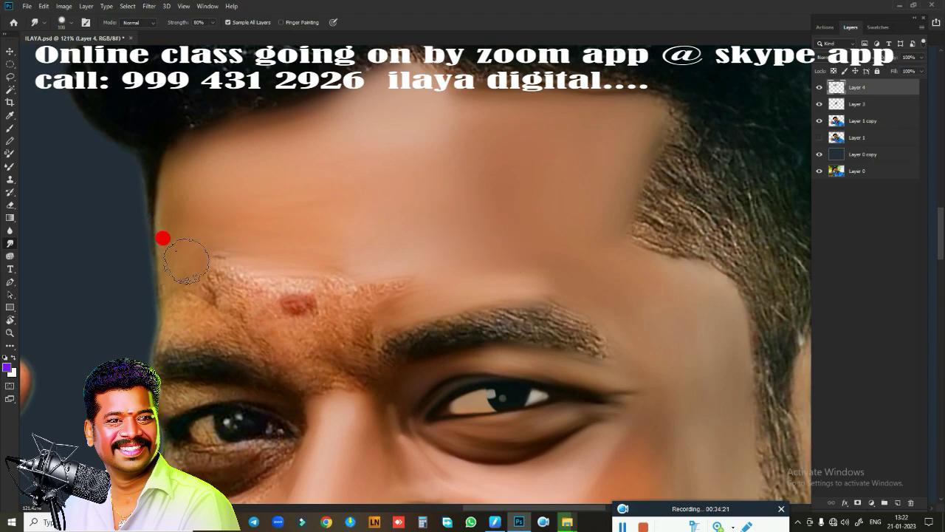
left_click(833, 123, "ctrl")
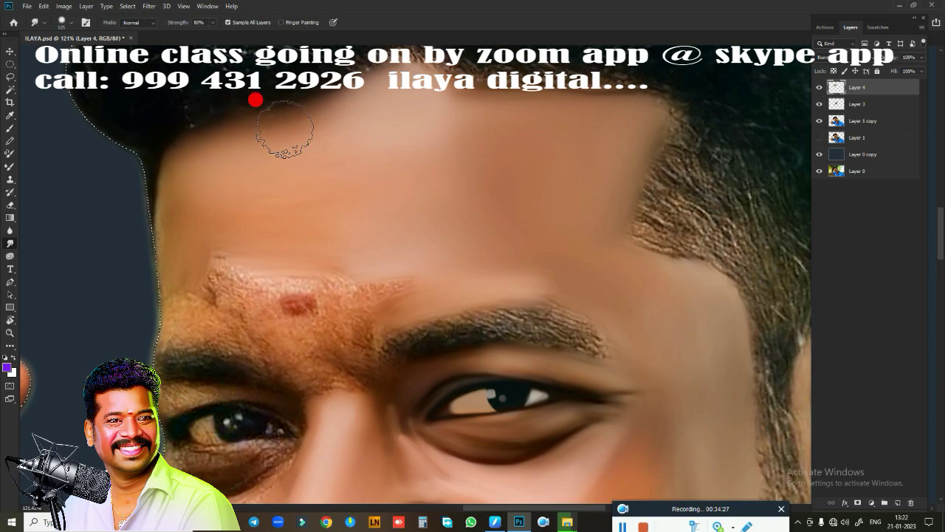
- Smudge the brow area and forehead around the red mark, enlarging the brush to 150
key("bracketright")
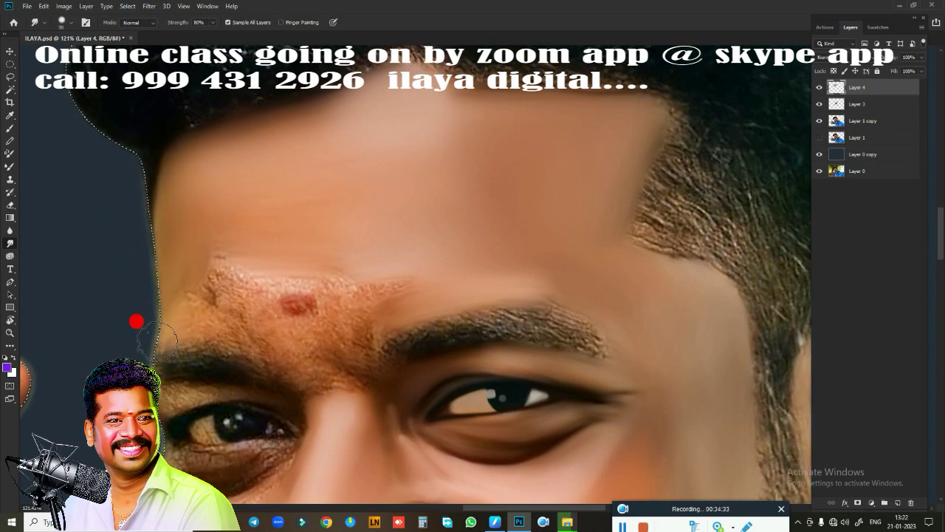
mouse_move(218, 326)
left_mouse_down()
mouse_move(252, 336)
mouse_move(175, 249)
mouse_move(158, 280)
mouse_move(196, 247)
mouse_move(189, 252)
mouse_move(200, 276)
mouse_move(222, 249)
mouse_move(211, 258)
mouse_move(313, 228)
mouse_move(188, 214)
mouse_move(165, 251)
mouse_move(183, 206)
mouse_move(241, 207)
mouse_move(162, 177)
mouse_move(161, 165)
mouse_move(198, 132)
left_mouse_up()
left_click_drag(215, 167, 228, 162)
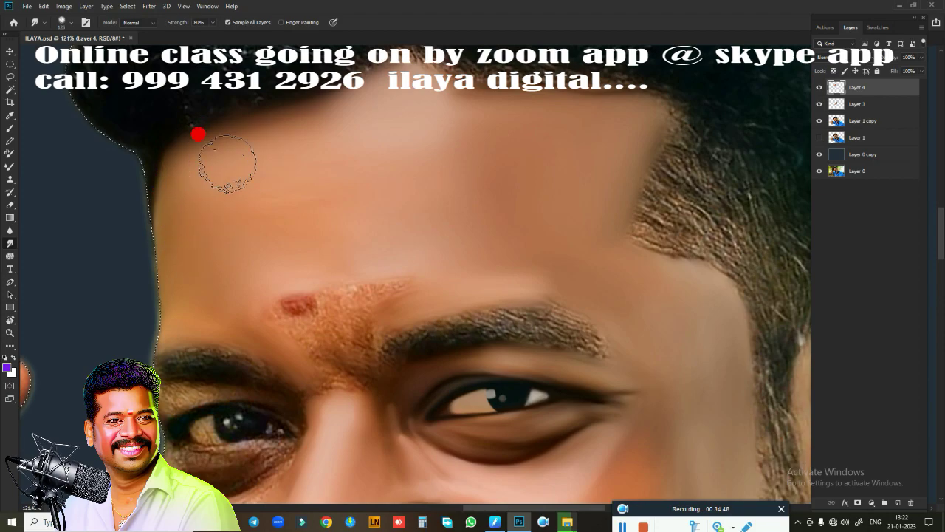
mouse_move(252, 199)
left_mouse_down()
mouse_move(257, 170)
mouse_move(231, 290)
mouse_move(266, 320)
mouse_move(317, 280)
mouse_move(369, 276)
mouse_move(322, 283)
mouse_move(334, 305)
mouse_move(335, 281)
mouse_move(404, 258)
mouse_move(377, 274)
mouse_move(439, 264)
mouse_move(352, 272)
mouse_move(546, 280)
mouse_move(344, 232)
mouse_move(374, 251)
mouse_move(317, 287)
mouse_move(303, 352)
mouse_move(285, 348)
mouse_move(333, 338)
mouse_move(341, 350)
mouse_move(335, 357)
mouse_move(319, 323)
mouse_move(308, 364)
mouse_move(281, 332)
mouse_move(288, 348)
left_mouse_up()
mouse_move(345, 335)
left_mouse_down()
mouse_move(294, 320)
mouse_move(287, 305)
left_mouse_up()
left_click_drag(370, 275, 337, 251)
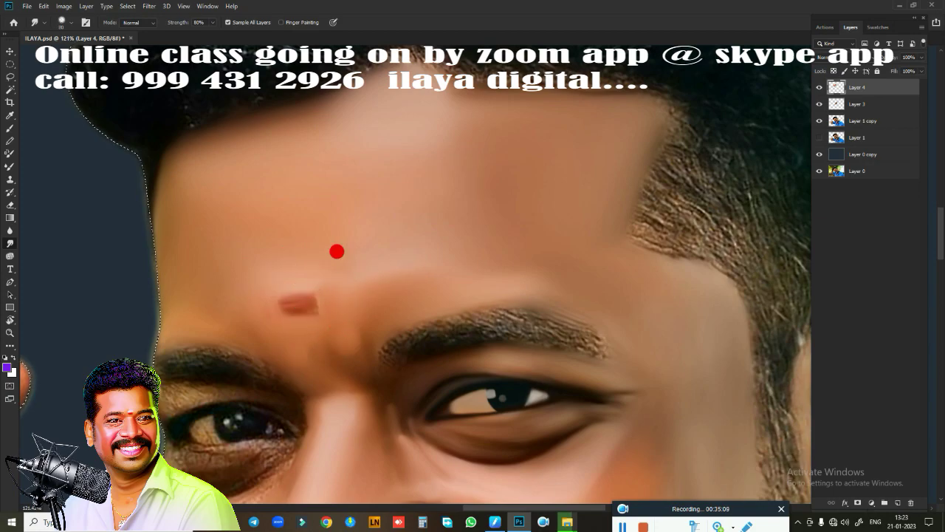
left_click_drag(407, 137, 427, 113)
key("bracketright")
key("bracketright")
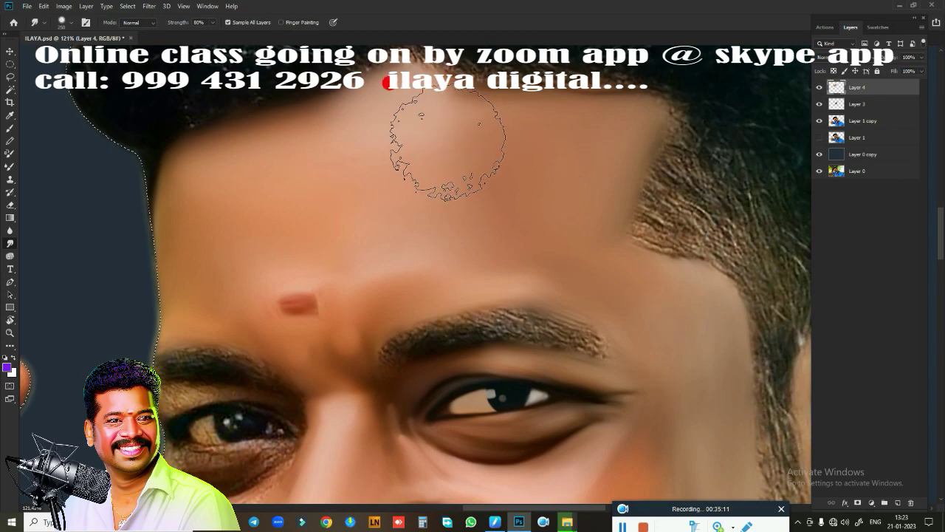
mouse_move(398, 84)
left_mouse_down()
mouse_move(388, 160)
mouse_move(265, 104)
mouse_move(391, 237)
left_mouse_up()
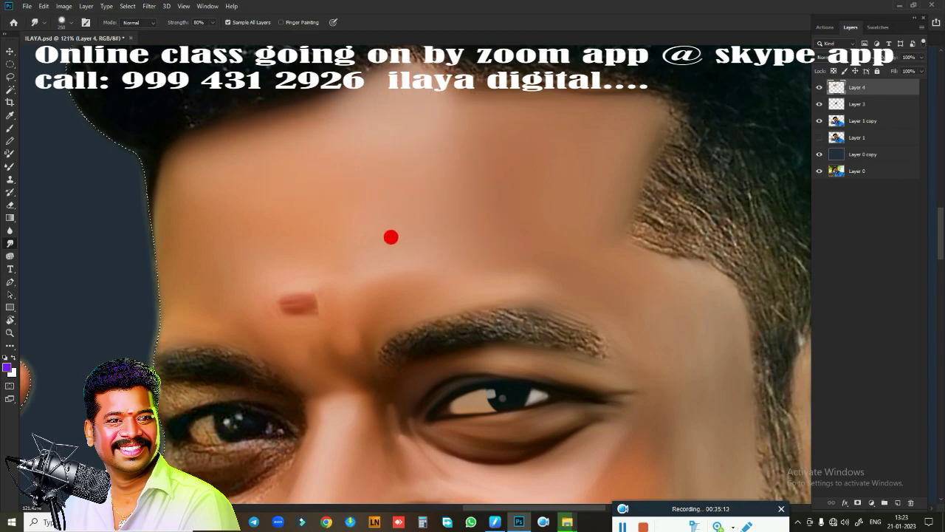
left_click_drag(541, 380, 614, 152)
- Smudge the right eyebrow from its inner start through the textured middle to the outer tip
mouse_move(462, 181)
left_mouse_down()
mouse_move(521, 260)
mouse_move(547, 237)
mouse_move(517, 458)
mouse_move(556, 426)
left_mouse_up()
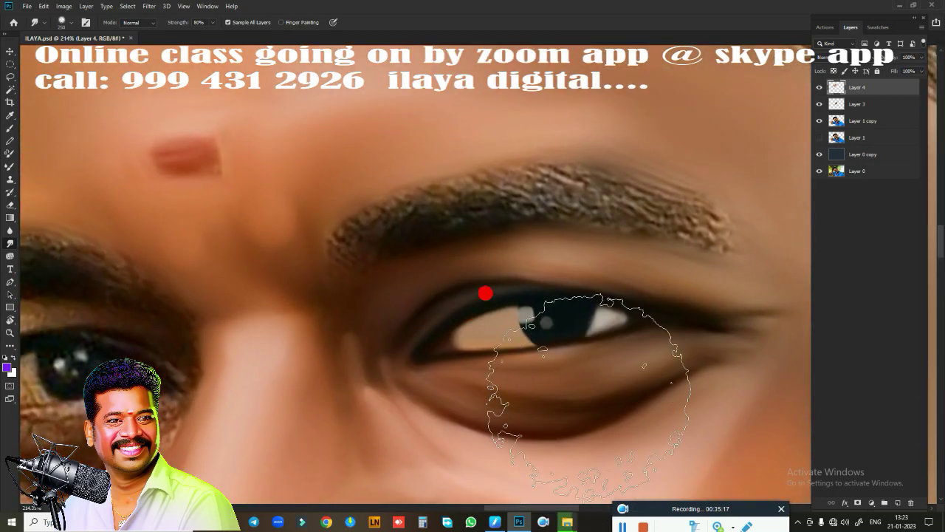
left_click_drag(485, 293, 252, 201)
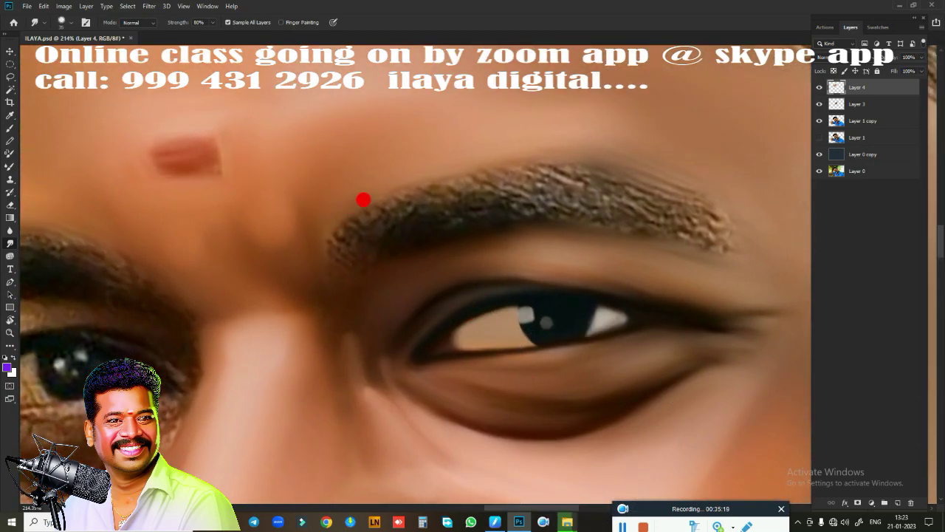
mouse_move(318, 268)
left_mouse_down()
mouse_move(378, 207)
mouse_move(363, 251)
mouse_move(439, 246)
left_mouse_up()
mouse_move(363, 226)
left_mouse_down()
mouse_move(468, 184)
mouse_move(376, 219)
mouse_move(468, 187)
mouse_move(437, 212)
mouse_move(513, 207)
left_mouse_up()
mouse_move(513, 206)
left_mouse_down()
mouse_move(464, 212)
mouse_move(416, 235)
left_mouse_up()
left_click_drag(417, 235, 527, 214)
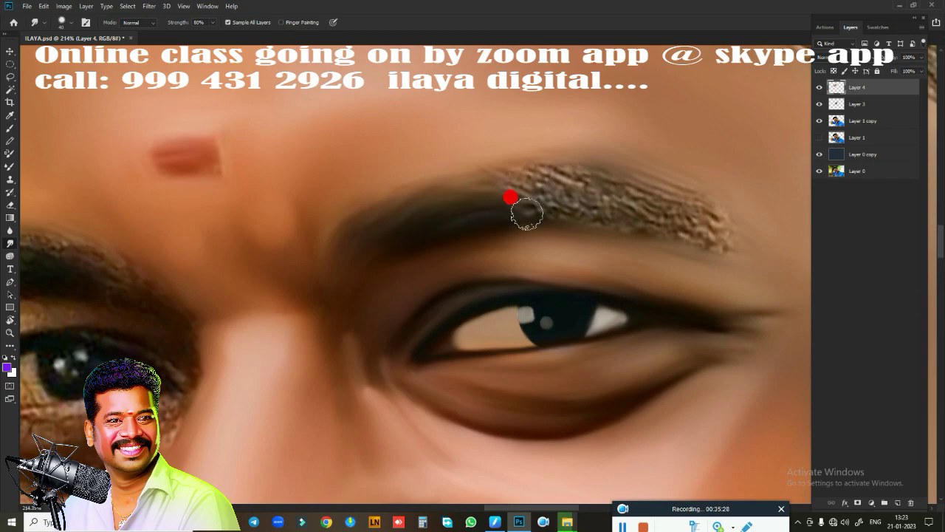
mouse_move(535, 171)
left_mouse_down()
mouse_move(497, 152)
mouse_move(587, 182)
mouse_move(603, 173)
mouse_move(568, 150)
mouse_move(673, 188)
mouse_move(658, 165)
mouse_move(698, 203)
left_mouse_up()
mouse_move(489, 169)
left_mouse_down()
mouse_move(477, 165)
mouse_move(576, 207)
mouse_move(596, 194)
mouse_move(657, 209)
mouse_move(652, 186)
mouse_move(666, 166)
mouse_move(576, 200)
left_mouse_up()
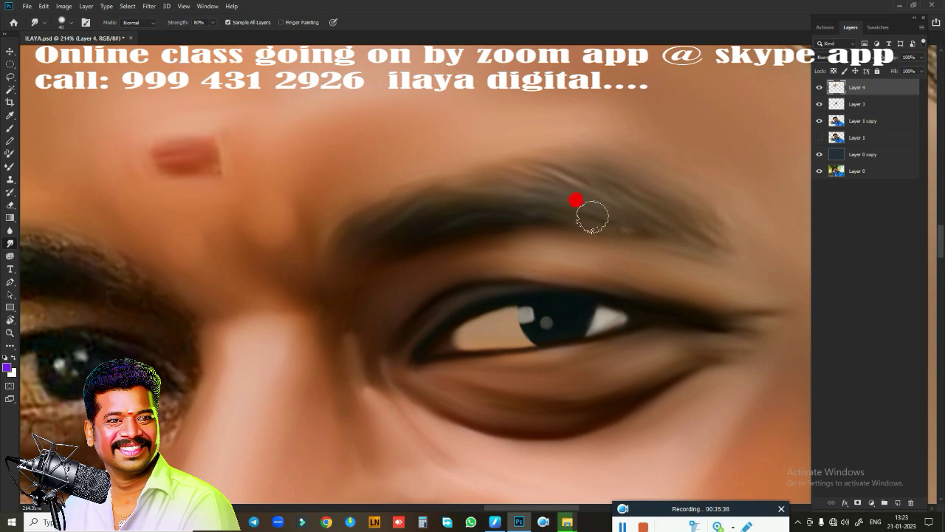
left_click_drag(715, 253, 647, 243)
- Zoom out to the whole face and lightly smooth the forehead skin
scroll(662, 302, "down", 5)
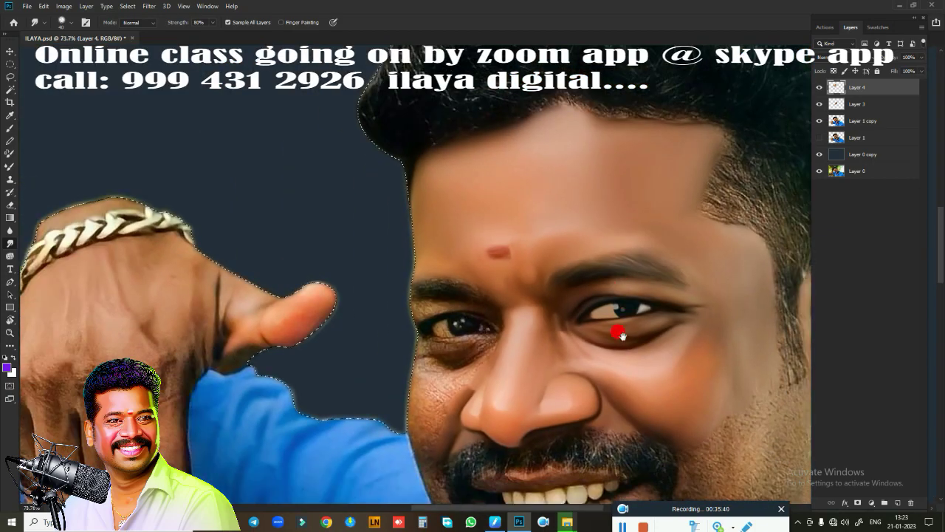
mouse_move(618, 332)
left_mouse_down()
mouse_move(465, 243)
mouse_move(414, 339)
mouse_move(508, 273)
mouse_move(511, 302)
left_mouse_up()
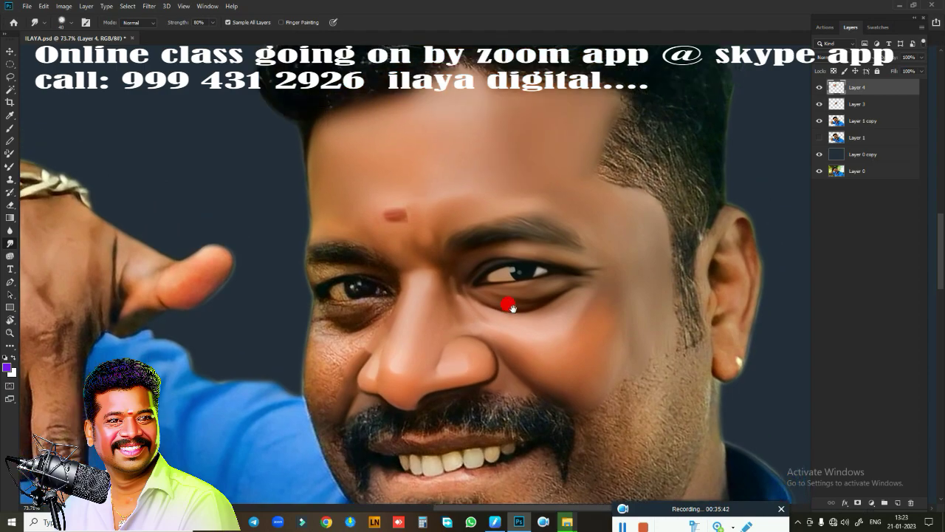
left_click_drag(512, 214, 513, 247)
mouse_move(451, 134)
left_mouse_down()
mouse_move(464, 130)
mouse_move(406, 120)
left_mouse_up()
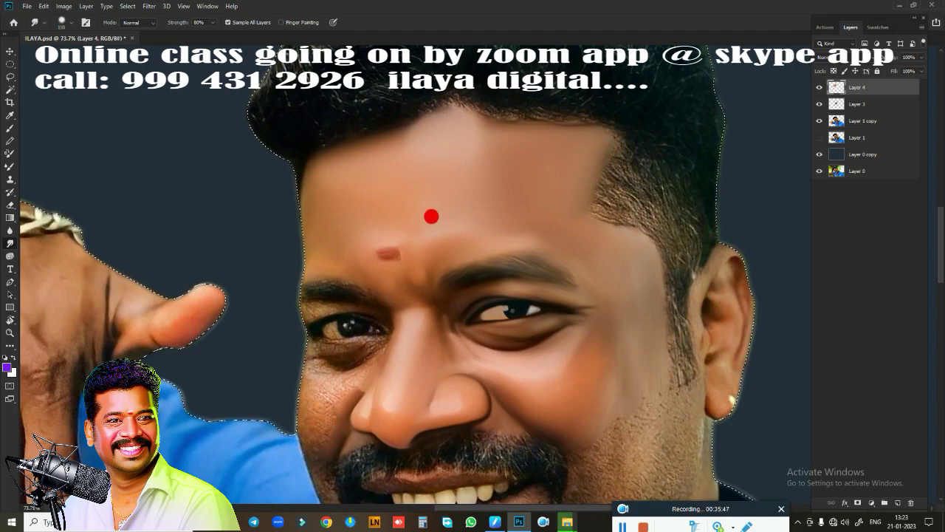
left_click_drag(431, 216, 463, 214)
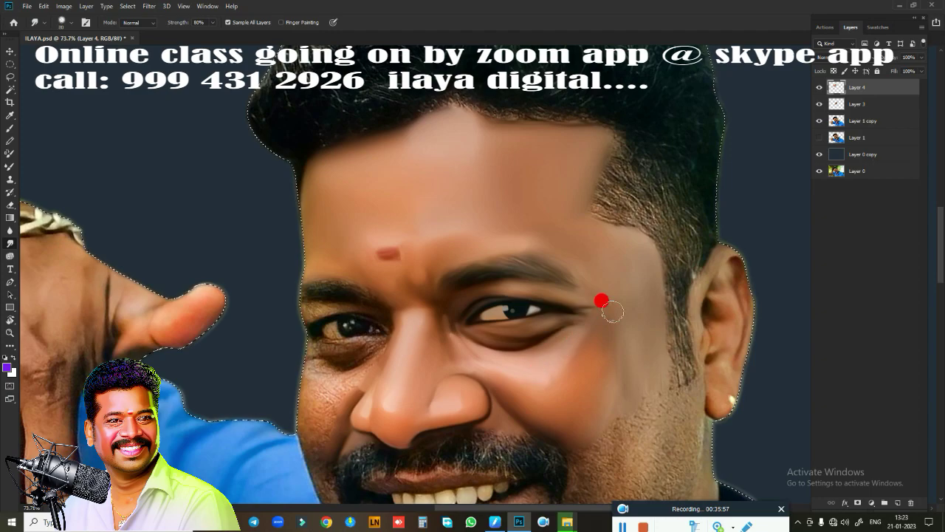
- Blend the cheek and under-eye skin tones below the right eye, then select Layer 3
mouse_move(612, 311)
left_mouse_down()
mouse_move(600, 379)
mouse_move(608, 392)
left_mouse_up()
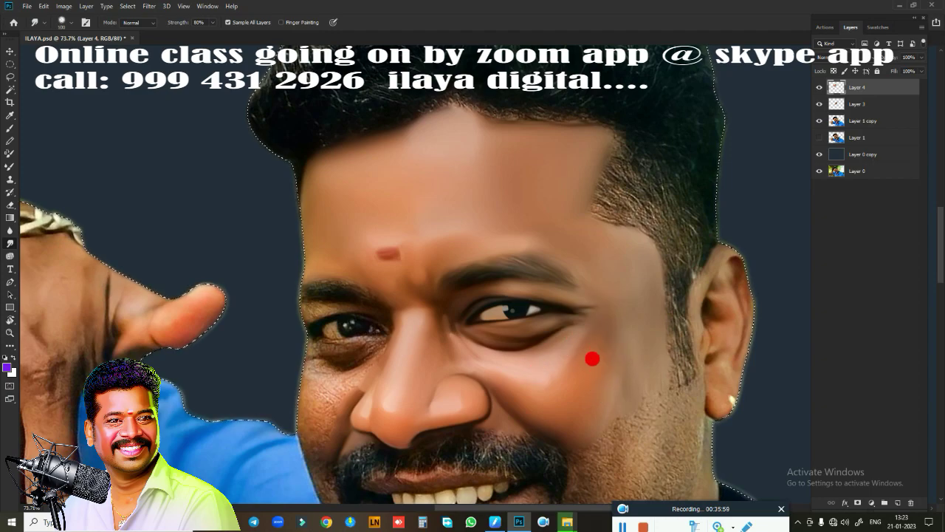
mouse_move(592, 359)
left_mouse_down()
mouse_move(565, 379)
mouse_move(590, 320)
mouse_move(575, 371)
left_mouse_up()
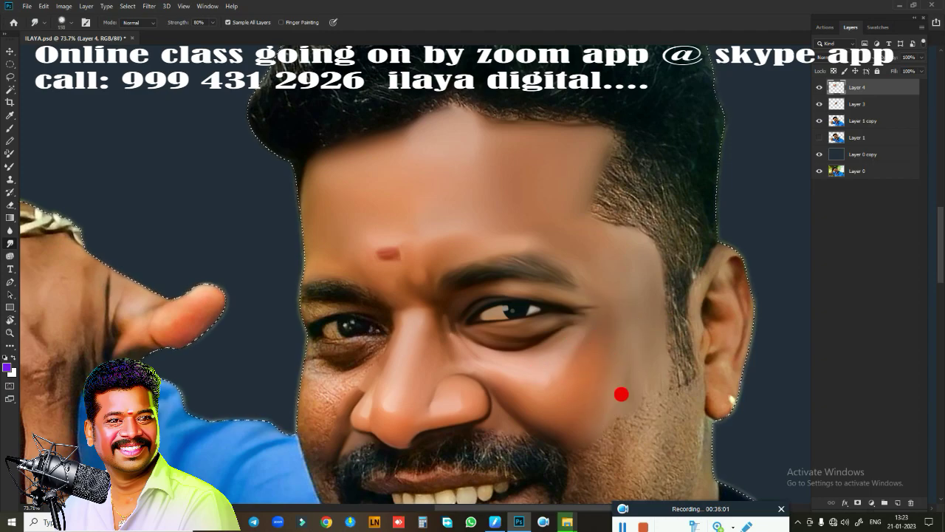
mouse_move(621, 395)
left_mouse_down()
mouse_move(622, 255)
mouse_move(616, 329)
left_mouse_up()
scroll(605, 349, "down", 3)
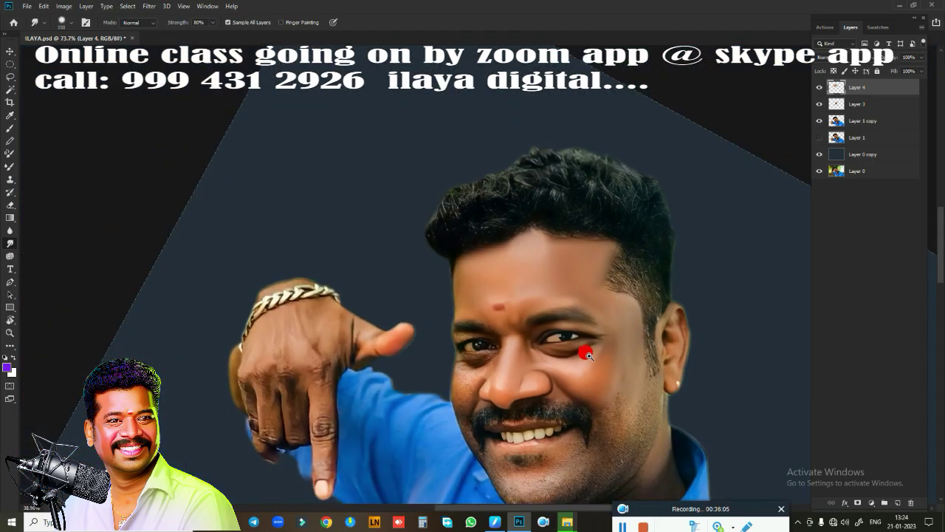
scroll(582, 349, "up", 1)
left_click_drag(582, 350, 581, 328)
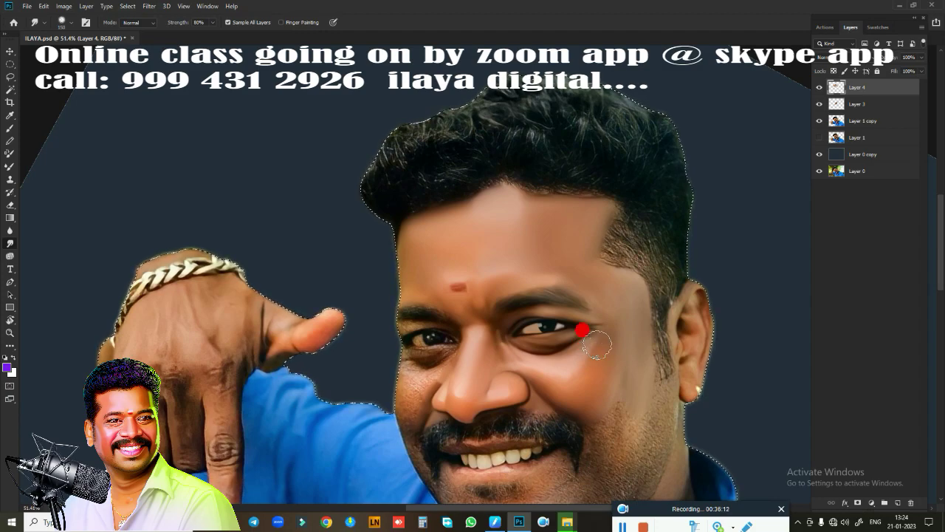
left_click(864, 105)
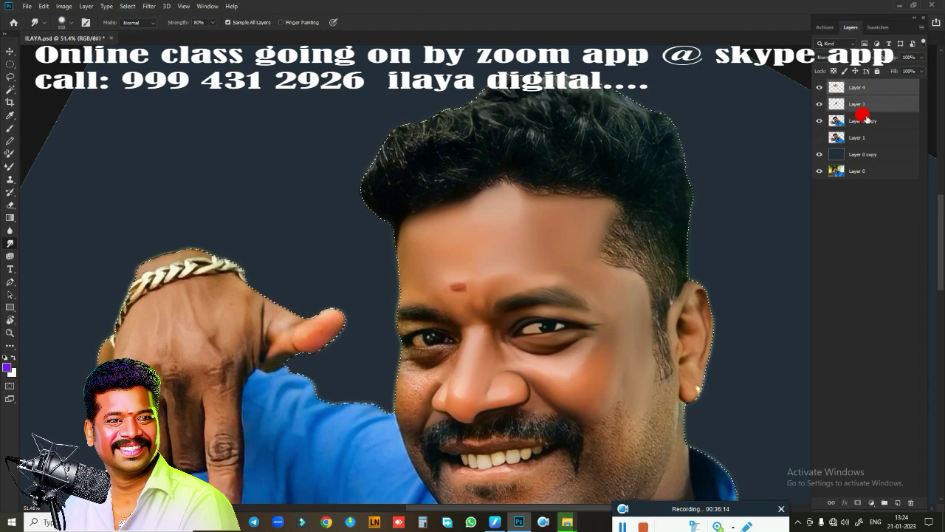
- Delete Layer 3, zoom in, and soften the hairline at the temple
key("Delete")
scroll(531, 275, "up", 2)
scroll(530, 275, "up", 2)
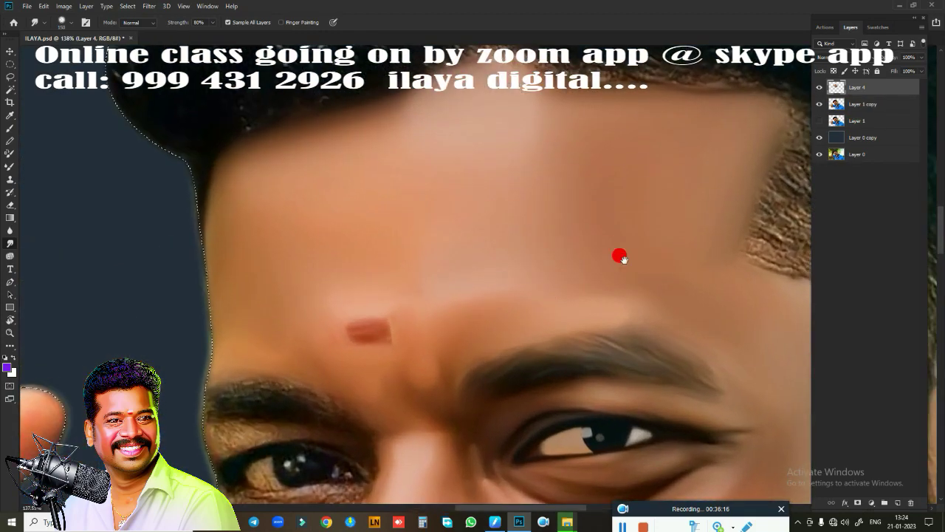
scroll(618, 258, "up", 3)
scroll(521, 320, "up", 1)
scroll(523, 321, "up", 2)
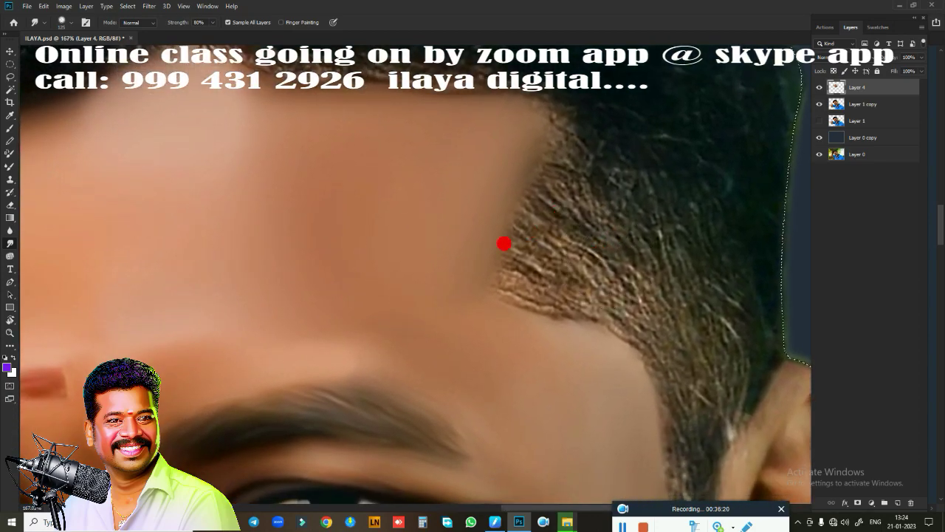
mouse_move(547, 178)
left_mouse_down()
mouse_move(569, 169)
mouse_move(547, 146)
mouse_move(593, 176)
mouse_move(525, 162)
mouse_move(583, 196)
mouse_move(473, 160)
mouse_move(563, 221)
mouse_move(521, 214)
mouse_move(512, 225)
mouse_move(557, 266)
mouse_move(456, 253)
mouse_move(577, 293)
left_mouse_up()
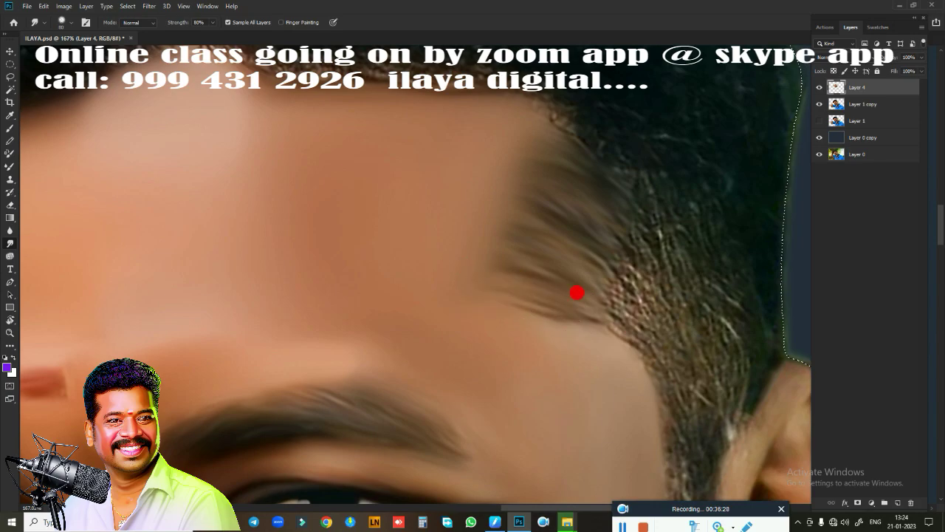
- Blend the hair strands above the temple and the sideburn stubble into smooth hair
mouse_move(521, 353)
left_mouse_down()
mouse_move(348, 306)
mouse_move(364, 252)
left_mouse_up()
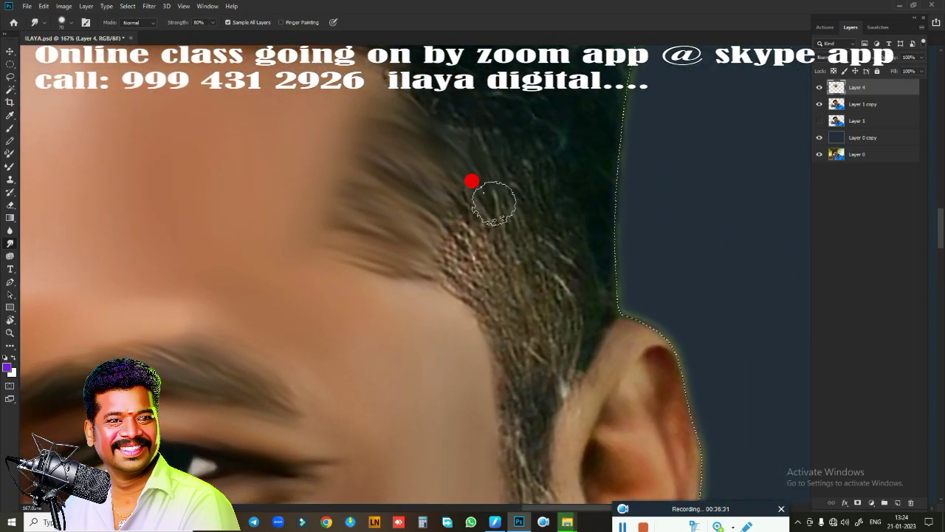
mouse_move(490, 197)
left_mouse_down()
mouse_move(490, 165)
mouse_move(473, 154)
mouse_move(517, 173)
mouse_move(563, 225)
mouse_move(583, 274)
mouse_move(608, 211)
left_mouse_up()
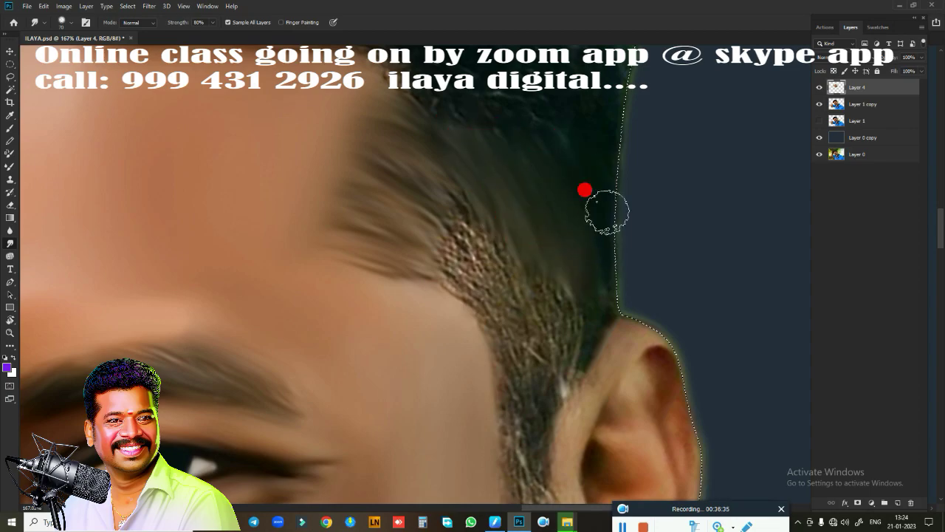
mouse_move(446, 213)
left_mouse_down()
mouse_move(480, 248)
mouse_move(418, 212)
mouse_move(490, 344)
mouse_move(383, 258)
mouse_move(460, 195)
mouse_move(480, 232)
mouse_move(579, 329)
mouse_move(548, 337)
mouse_move(534, 281)
mouse_move(530, 327)
left_mouse_up()
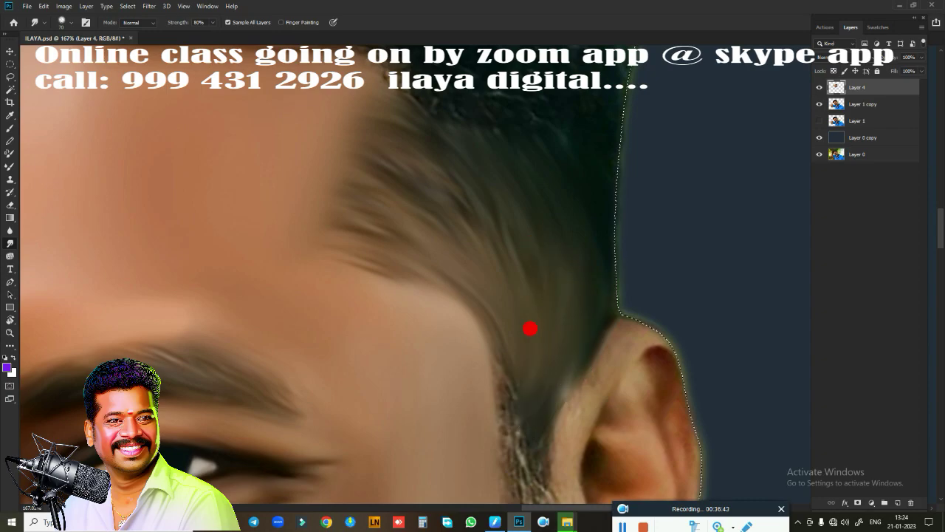
left_click_drag(503, 366, 555, 222)
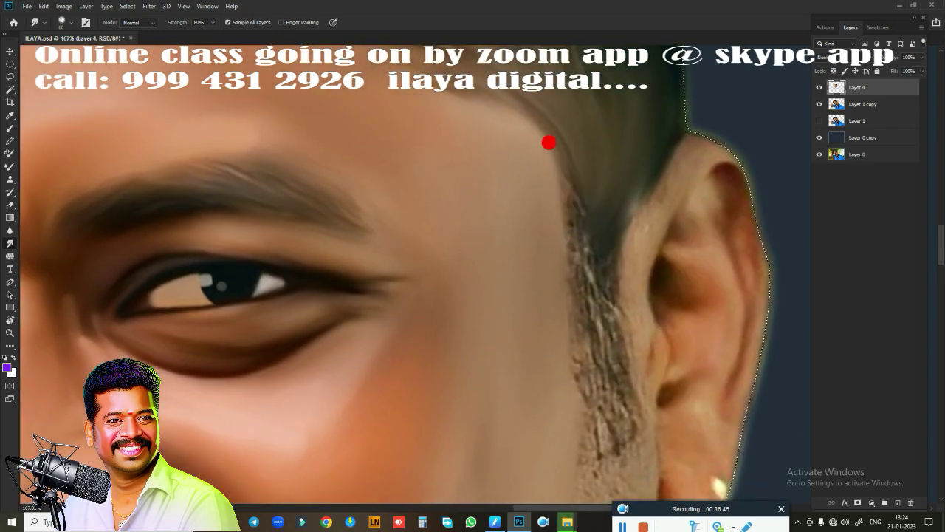
mouse_move(569, 158)
left_mouse_down()
mouse_move(576, 255)
mouse_move(597, 263)
mouse_move(610, 231)
mouse_move(615, 298)
mouse_move(685, 167)
mouse_move(667, 176)
mouse_move(695, 113)
mouse_move(622, 224)
mouse_move(602, 374)
mouse_move(605, 339)
mouse_move(587, 318)
mouse_move(588, 440)
mouse_move(606, 396)
mouse_move(602, 416)
left_mouse_up()
- Smooth the lower sideburn stubble, the lower earlobe edge and the neck skin
left_click_drag(636, 302, 637, 365)
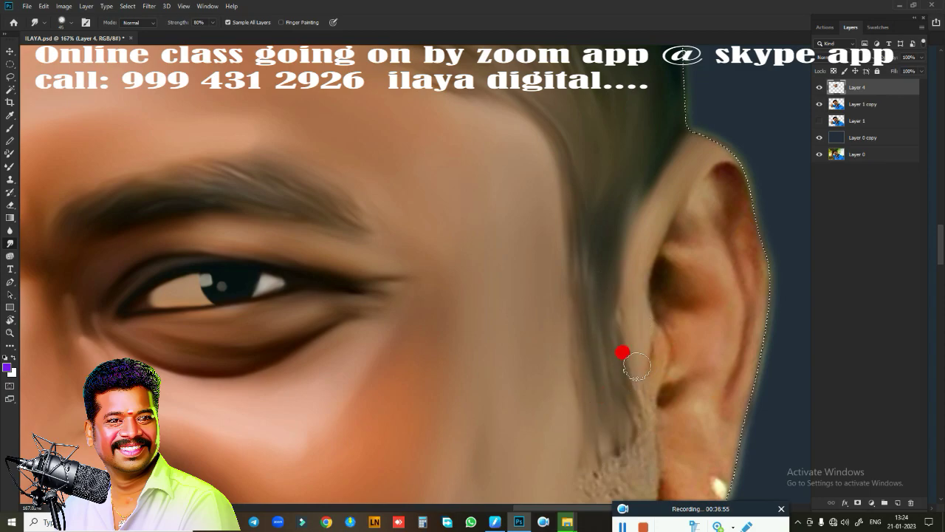
mouse_move(623, 327)
left_mouse_down()
mouse_move(624, 418)
mouse_move(601, 436)
mouse_move(601, 214)
left_mouse_up()
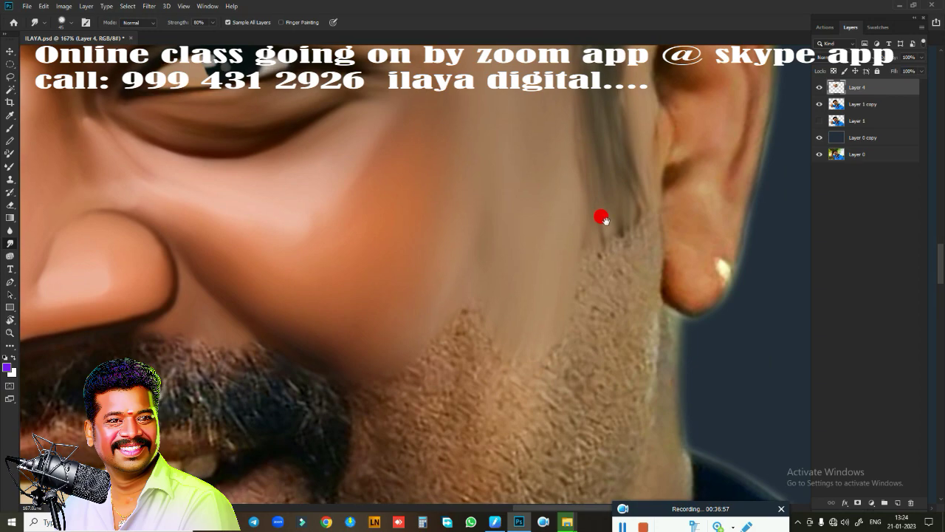
mouse_move(567, 265)
left_mouse_down()
mouse_move(625, 228)
mouse_move(602, 302)
mouse_move(601, 382)
mouse_move(561, 281)
mouse_move(572, 265)
mouse_move(568, 359)
mouse_move(667, 224)
mouse_move(658, 269)
mouse_move(683, 282)
mouse_move(711, 234)
mouse_move(719, 238)
mouse_move(705, 266)
mouse_move(712, 266)
left_mouse_up()
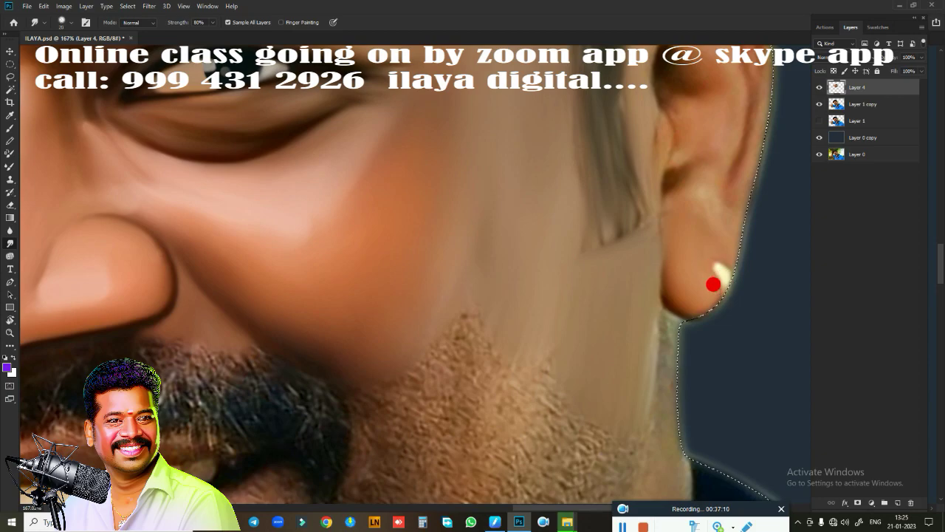
mouse_move(696, 298)
left_mouse_down()
mouse_move(662, 312)
mouse_move(647, 422)
mouse_move(658, 309)
left_mouse_up()
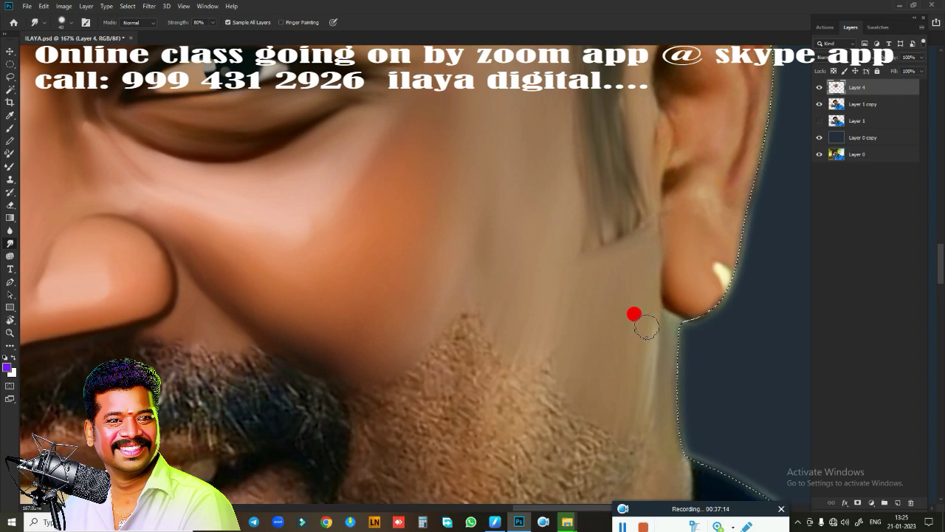
left_click_drag(644, 353, 651, 375)
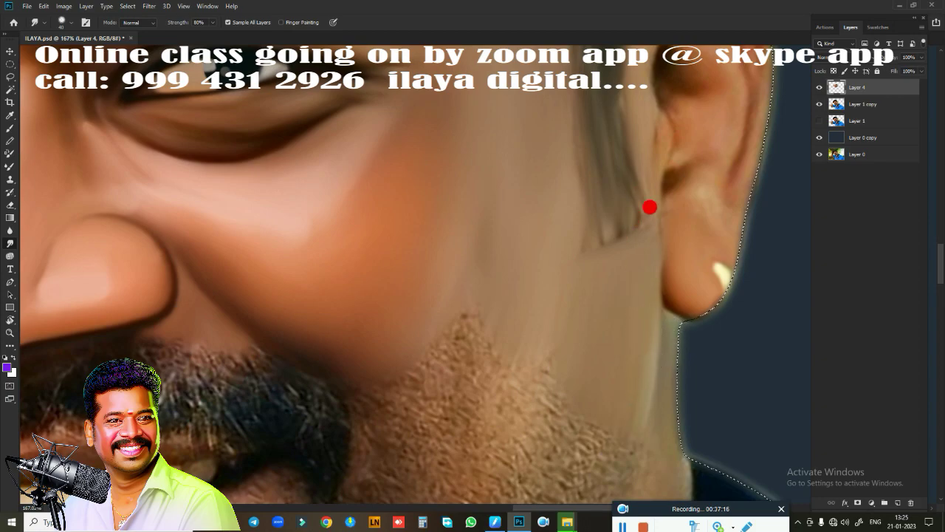
- Blend the earlobe, ear rim, ear hollow shading and the hair edge beside the ear
left_click_drag(694, 183, 717, 219)
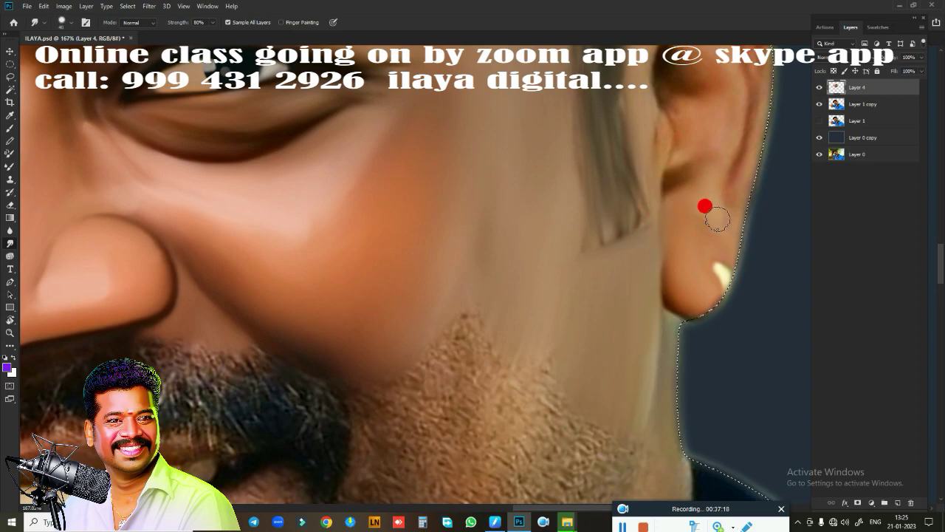
mouse_move(691, 175)
left_mouse_down()
mouse_move(627, 338)
mouse_move(632, 283)
left_mouse_up()
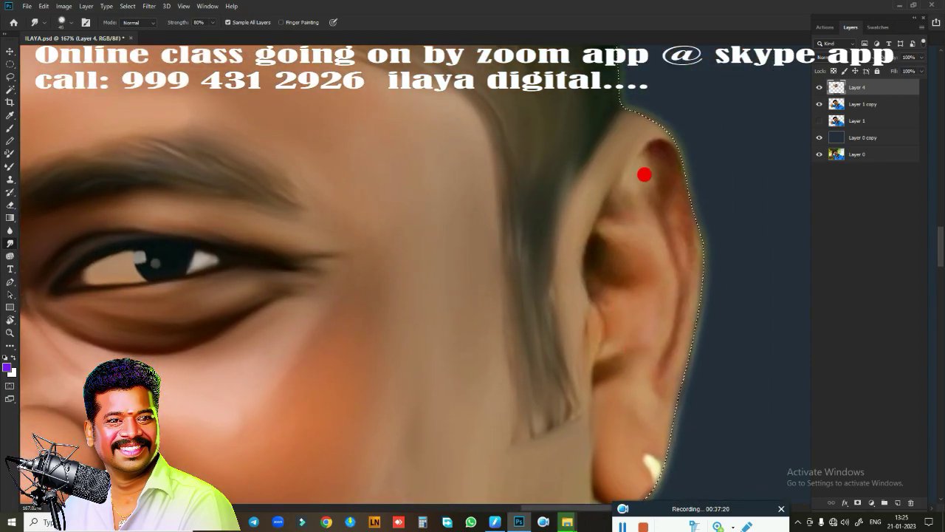
mouse_move(664, 194)
left_mouse_down()
mouse_move(660, 152)
mouse_move(694, 319)
mouse_move(672, 373)
mouse_move(675, 153)
left_mouse_up()
mouse_move(633, 183)
left_mouse_down()
mouse_move(634, 252)
mouse_move(610, 228)
mouse_move(637, 268)
mouse_move(658, 253)
mouse_move(612, 312)
mouse_move(593, 320)
mouse_move(638, 296)
mouse_move(619, 337)
left_mouse_up()
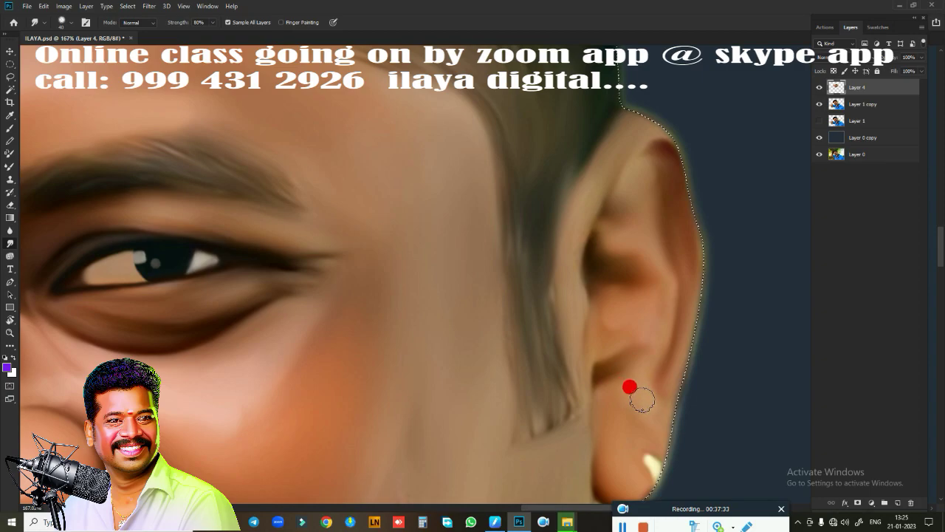
left_click_drag(579, 301, 544, 278)
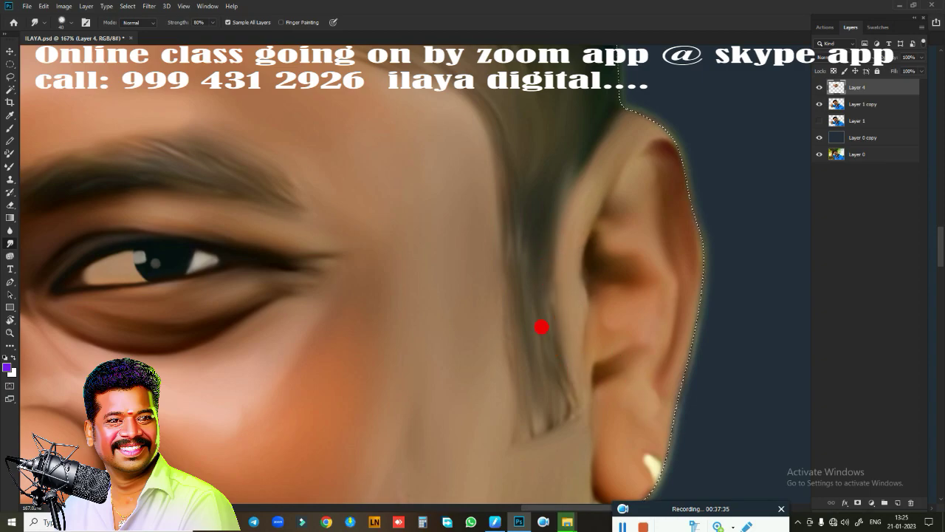
- Zoom out, then zoom back in on the mouth
scroll(542, 326, "down", 2)
scroll(460, 389, "down", 1)
scroll(553, 224, "down", 1)
scroll(574, 169, "down", 1)
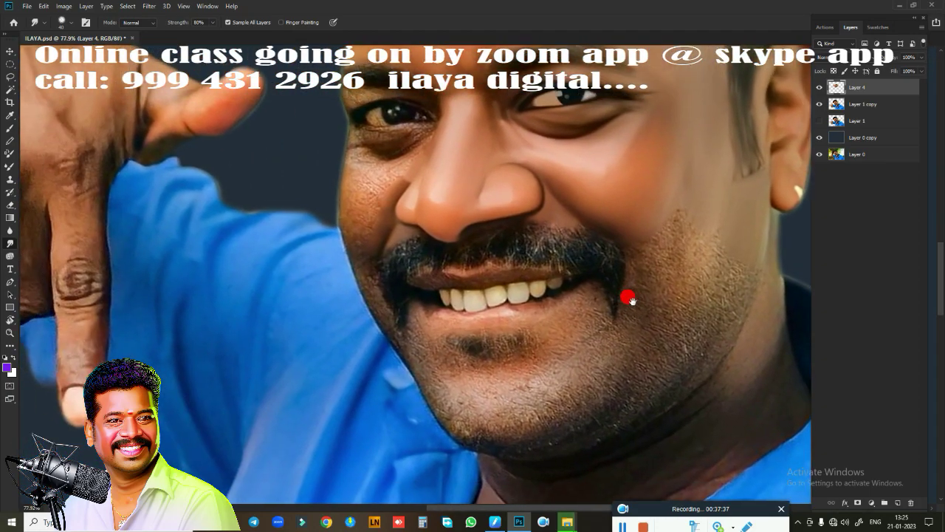
scroll(597, 244, "up", 1)
mouse_move(597, 244)
left_mouse_down()
mouse_move(538, 425)
mouse_move(581, 163)
left_mouse_up()
scroll(516, 304, "up", 2)
scroll(527, 306, "up", 1)
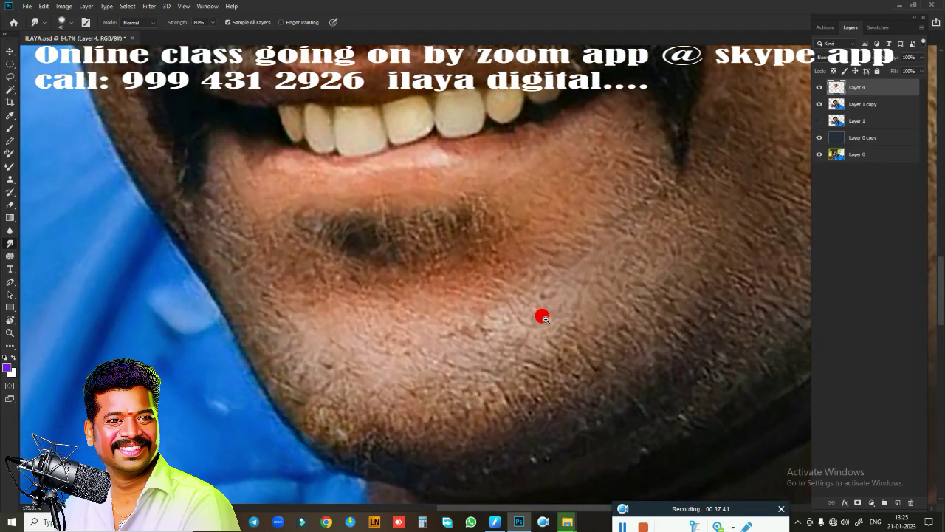
scroll(542, 316, "down", 2)
scroll(498, 310, "up", 1)
scroll(547, 316, "up", 1)
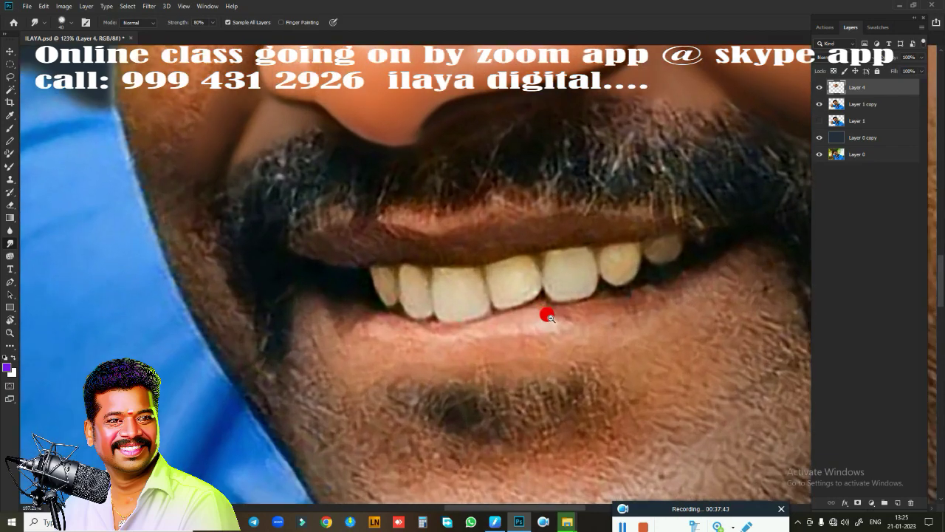
scroll(547, 316, "up", 1)
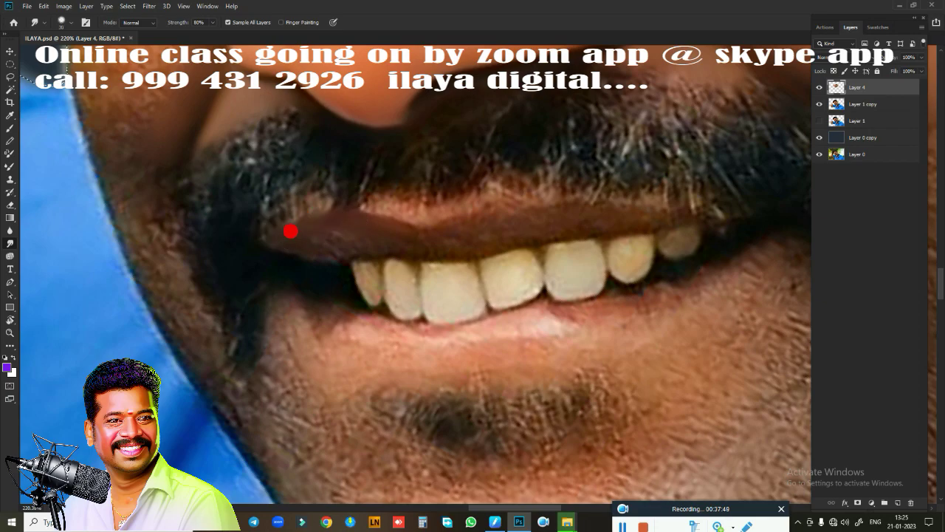
- Smudge the upper lip edge and the leftmost tooth's edge smooth
left_click_drag(311, 249, 326, 237)
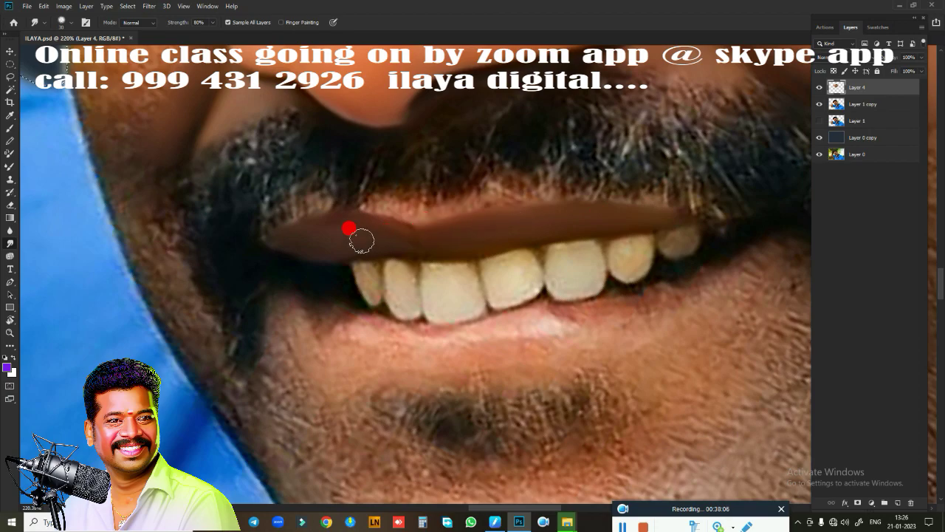
mouse_move(409, 249)
left_mouse_down()
mouse_move(470, 247)
mouse_move(433, 223)
mouse_move(355, 203)
left_mouse_up()
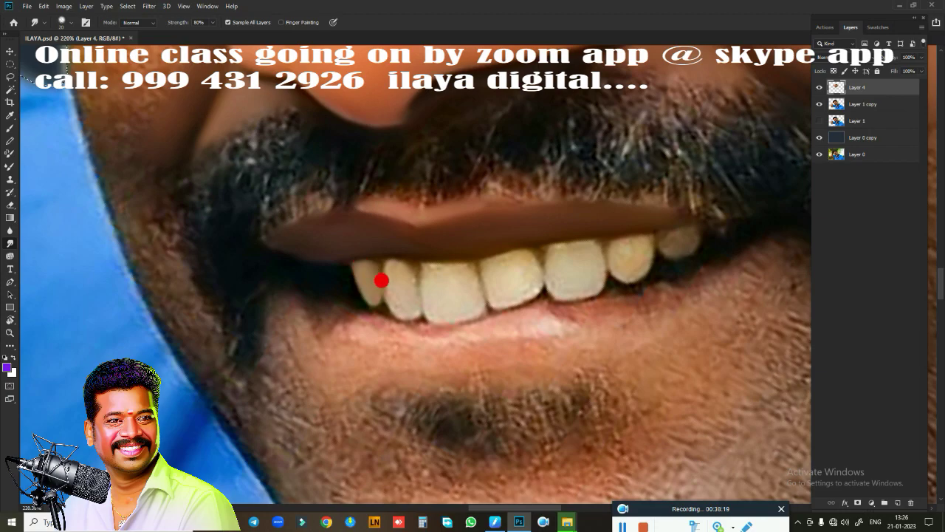
mouse_move(363, 284)
left_mouse_down()
mouse_move(365, 263)
mouse_move(382, 270)
mouse_move(379, 258)
mouse_move(392, 260)
mouse_move(394, 283)
mouse_move(395, 261)
mouse_move(398, 294)
mouse_move(407, 272)
mouse_move(446, 275)
mouse_move(453, 261)
mouse_move(456, 289)
mouse_move(427, 299)
mouse_move(488, 270)
mouse_move(481, 256)
mouse_move(501, 254)
mouse_move(532, 279)
mouse_move(506, 288)
mouse_move(527, 280)
mouse_move(527, 266)
mouse_move(554, 241)
mouse_move(573, 240)
mouse_move(563, 264)
mouse_move(547, 271)
mouse_move(566, 273)
mouse_move(604, 250)
mouse_move(635, 249)
mouse_move(630, 267)
mouse_move(678, 244)
left_mouse_up()
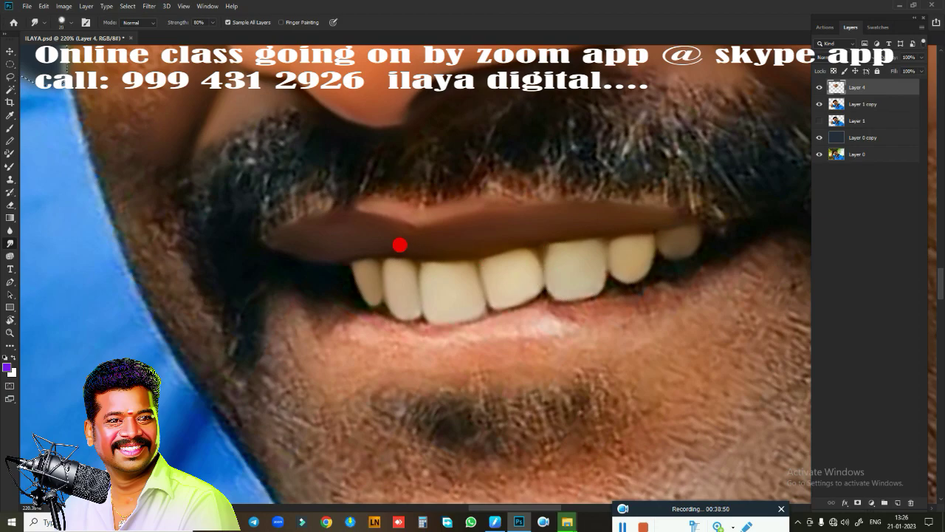
- Smooth the upper-lip edge above the teeth and soften the upper teeth edges
left_click_drag(385, 246, 688, 228)
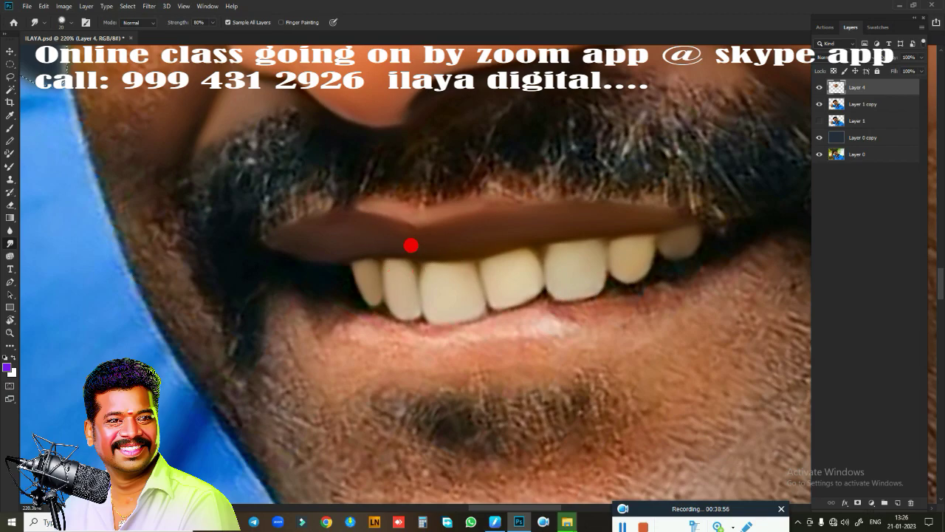
mouse_move(411, 246)
left_mouse_down()
mouse_move(381, 245)
mouse_move(374, 276)
left_mouse_up()
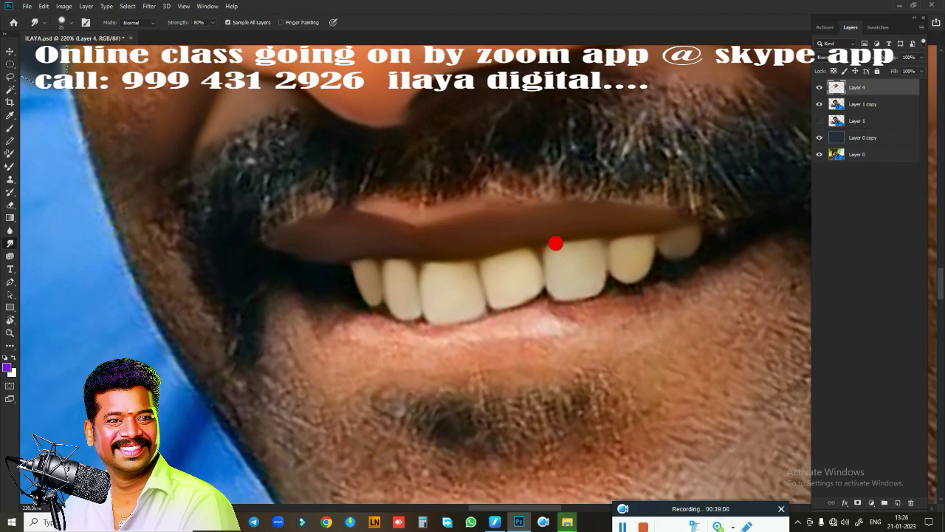
mouse_move(556, 243)
left_mouse_down()
mouse_move(581, 238)
mouse_move(544, 256)
left_mouse_up()
mouse_move(614, 246)
left_mouse_down()
mouse_move(627, 239)
mouse_move(627, 247)
mouse_move(606, 244)
left_mouse_up()
- Blend the left mouth corner, lower lip and area around the upper-right tooth
mouse_move(306, 265)
left_mouse_down()
mouse_move(337, 280)
mouse_move(336, 314)
mouse_move(327, 308)
mouse_move(342, 320)
mouse_move(420, 333)
mouse_move(405, 323)
mouse_move(492, 316)
mouse_move(495, 308)
mouse_move(542, 317)
mouse_move(529, 313)
mouse_move(537, 323)
mouse_move(532, 295)
left_mouse_up()
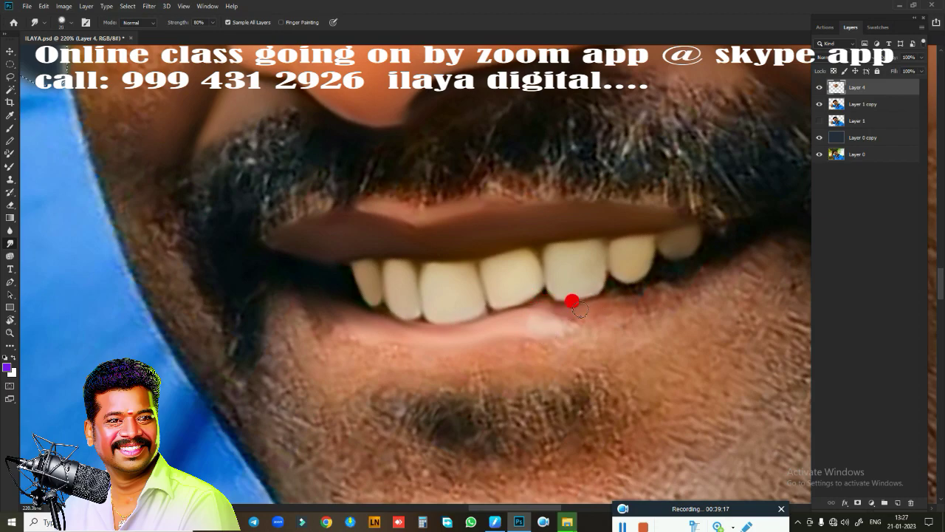
mouse_move(566, 313)
left_mouse_down()
mouse_move(549, 330)
mouse_move(666, 279)
mouse_move(655, 296)
mouse_move(587, 321)
left_mouse_up()
mouse_move(655, 282)
left_mouse_down()
mouse_move(724, 229)
mouse_move(724, 219)
mouse_move(685, 252)
mouse_move(756, 219)
mouse_move(593, 321)
mouse_move(637, 296)
mouse_move(399, 361)
mouse_move(387, 342)
mouse_move(506, 344)
mouse_move(317, 312)
mouse_move(412, 350)
mouse_move(298, 277)
mouse_move(382, 326)
left_mouse_up()
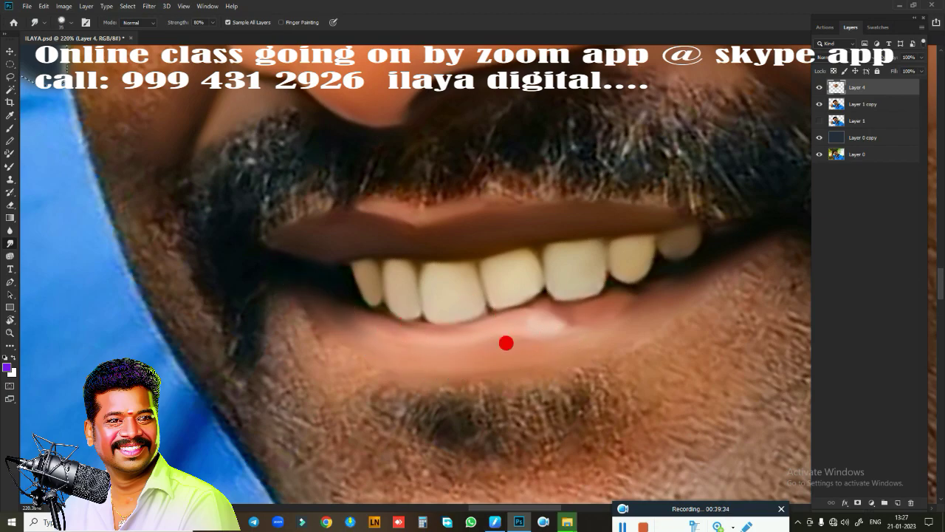
mouse_move(598, 403)
left_mouse_down()
mouse_move(554, 401)
mouse_move(446, 312)
mouse_move(509, 329)
mouse_move(489, 316)
mouse_move(509, 359)
mouse_move(525, 342)
left_mouse_up()
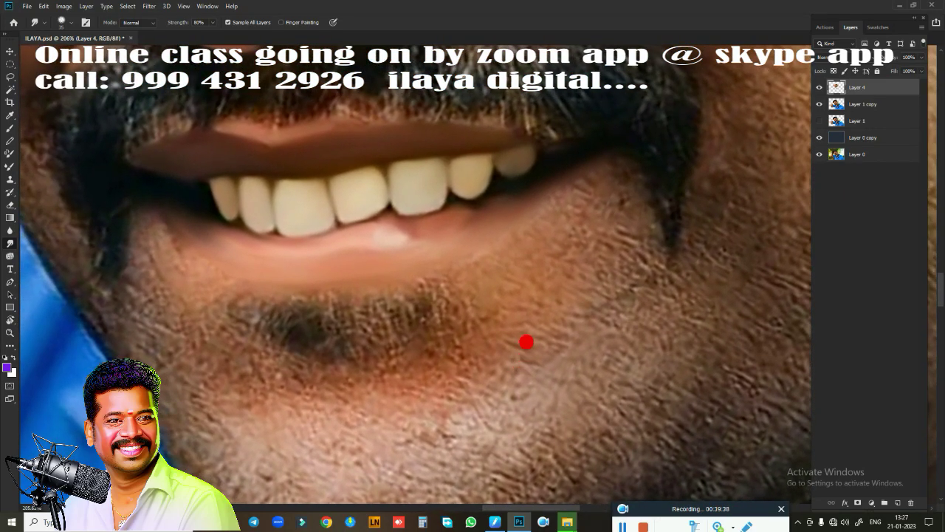
- Draw a Pen path around the mouth, enclosing the teeth and lower lip
key("p")
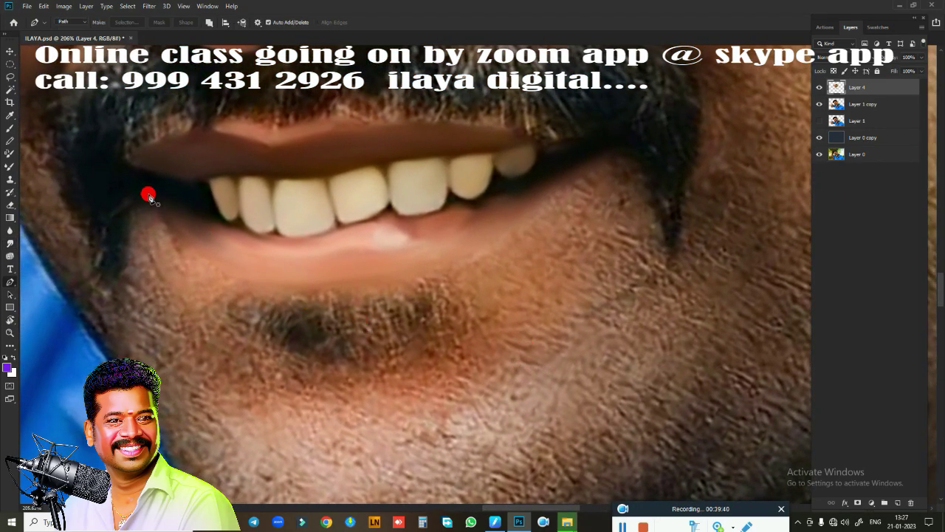
left_click(149, 196)
left_click_drag(290, 295, 354, 290)
left_click_drag(503, 241, 552, 197)
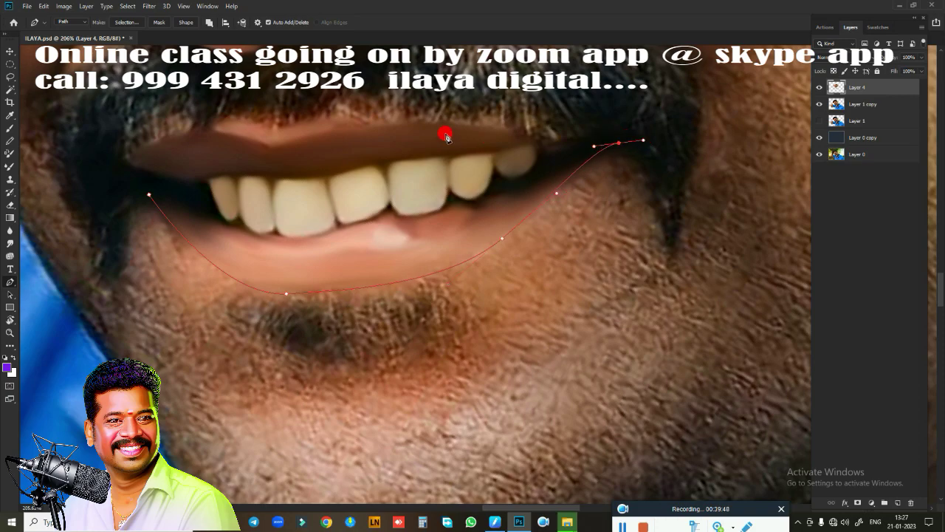
left_click_drag(166, 106, 157, 109)
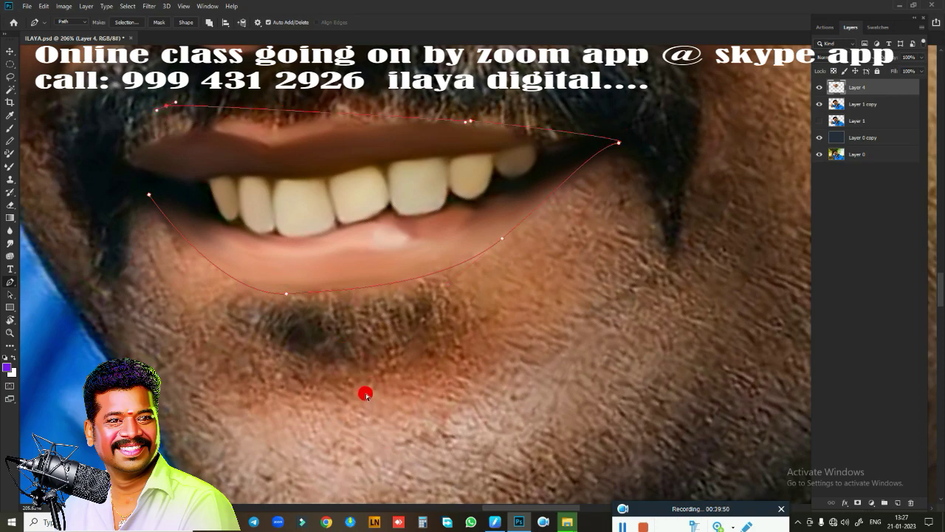
key("Return")
key("ctrl+z")
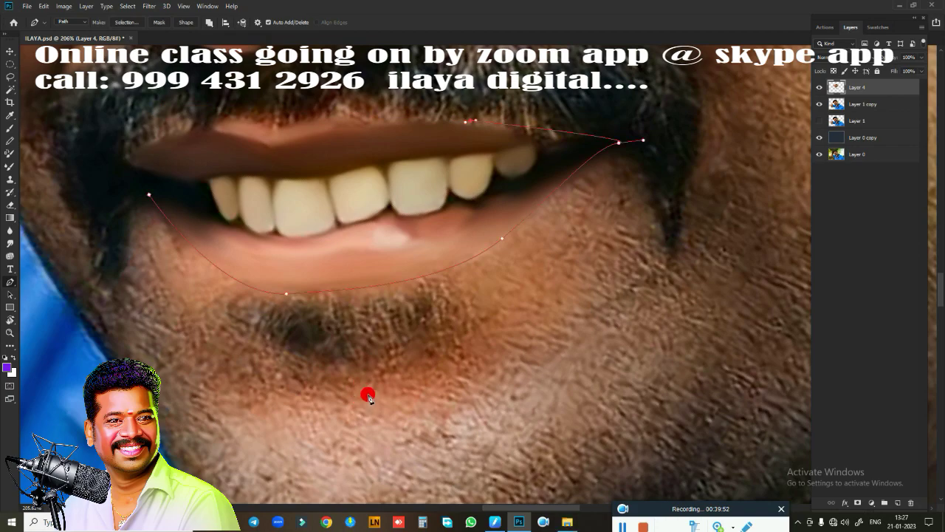
- Load the mouth path as a selection feathered by 2.6 pixels
key("ctrl+Return")
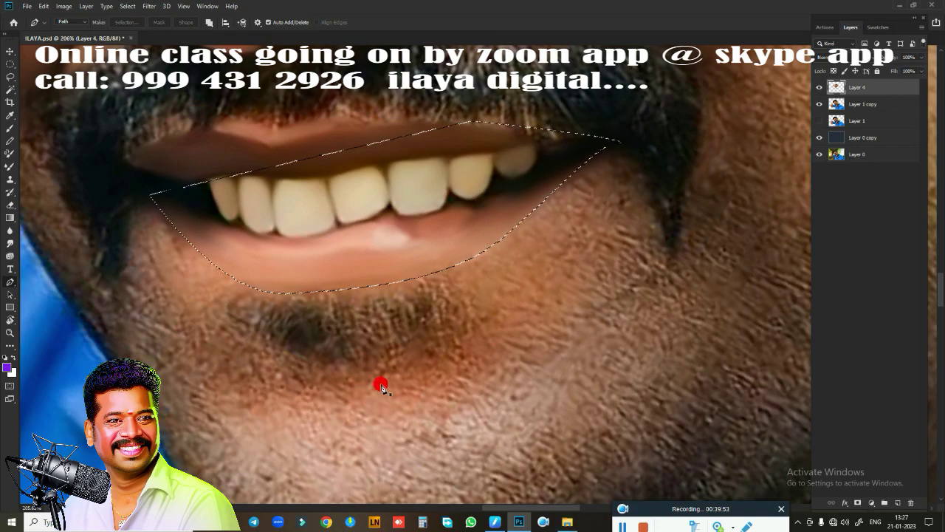
key("shift+F6")
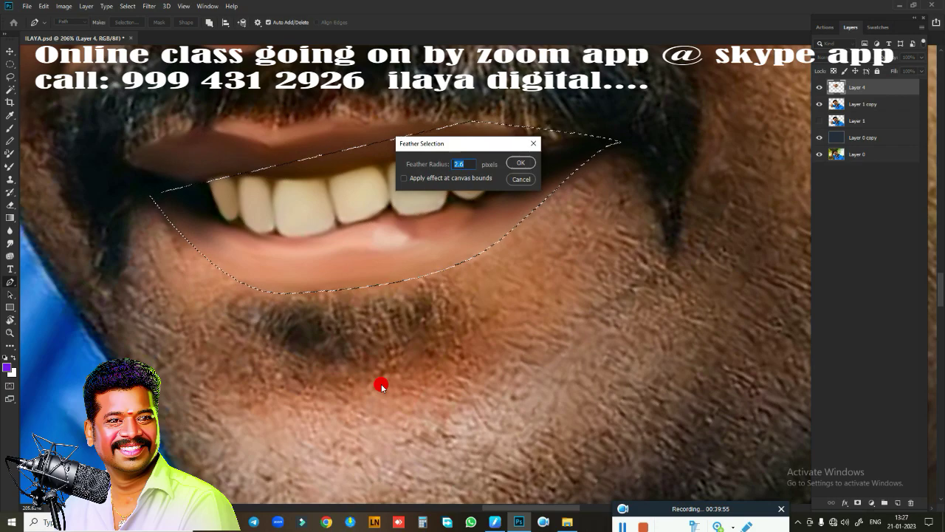
key("Return")
mouse_move(203, 359)
left_mouse_down()
mouse_move(391, 369)
mouse_move(288, 327)
left_mouse_up()
key("r")
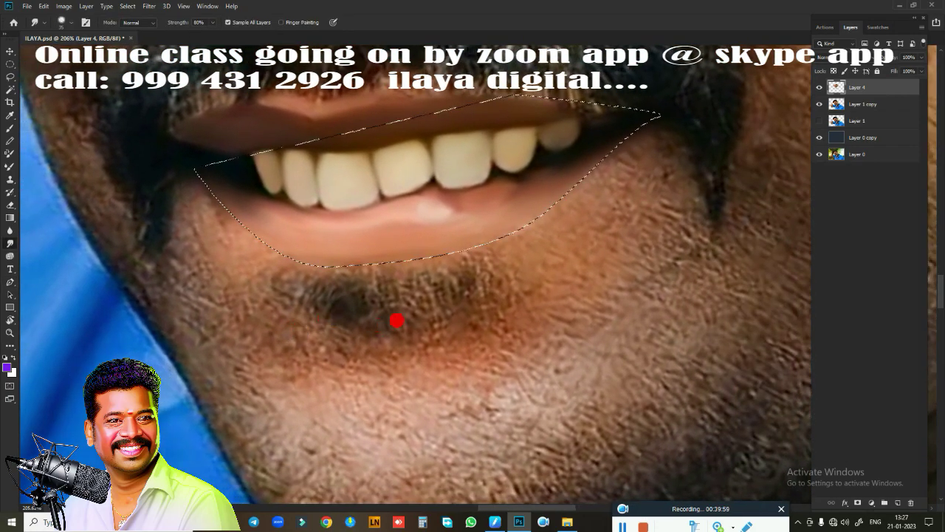
- Smudge the lower lip edge from the left corner toward the right corner inside the selection
mouse_move(579, 155)
left_mouse_down()
mouse_move(399, 233)
mouse_move(274, 234)
mouse_move(217, 209)
left_mouse_up()
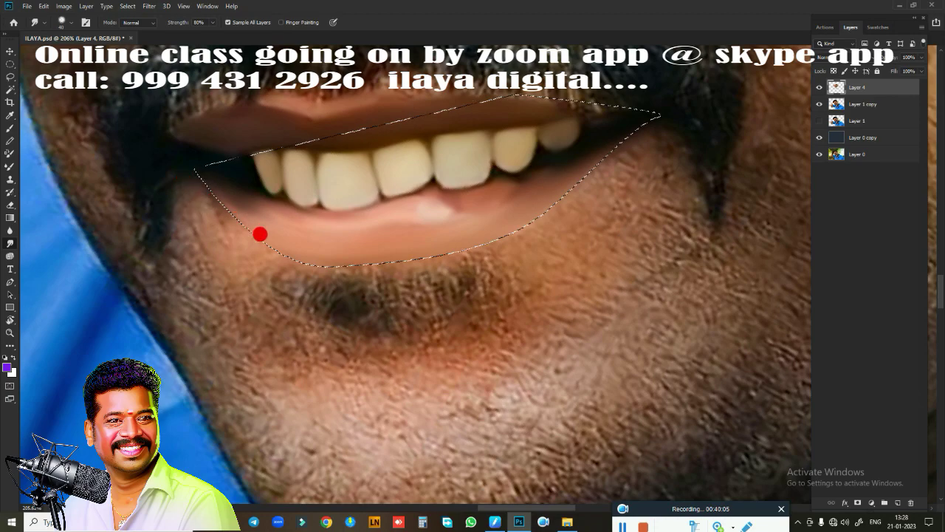
left_click_drag(260, 234, 249, 229)
left_click_drag(305, 242, 367, 242)
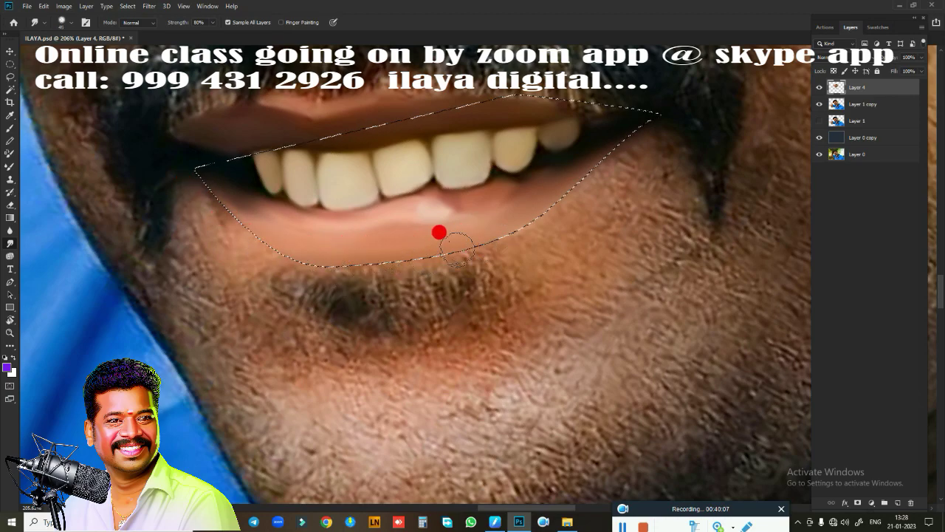
left_click_drag(438, 233, 537, 176)
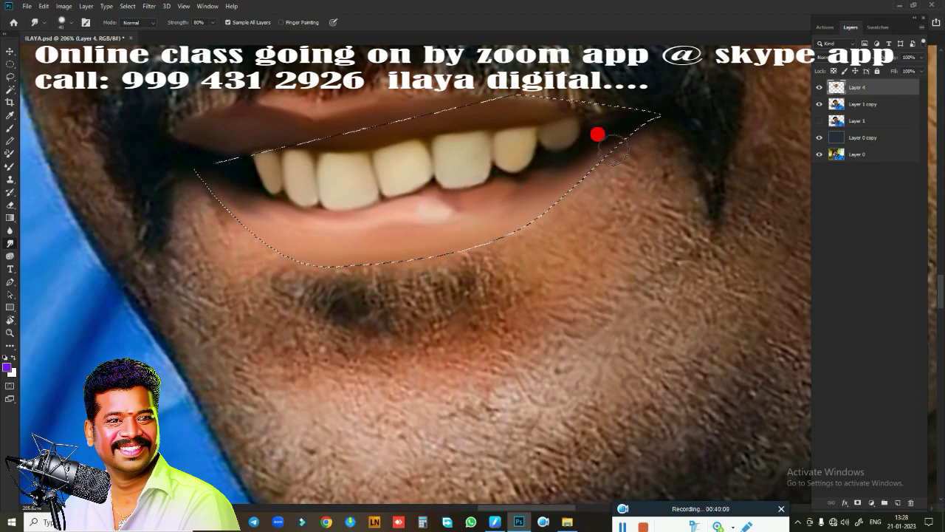
left_click_drag(559, 134, 586, 143)
- Undo the corner-tooth smear, then re-smooth the lip edge and left-corner stubble
key("ctrl+z")
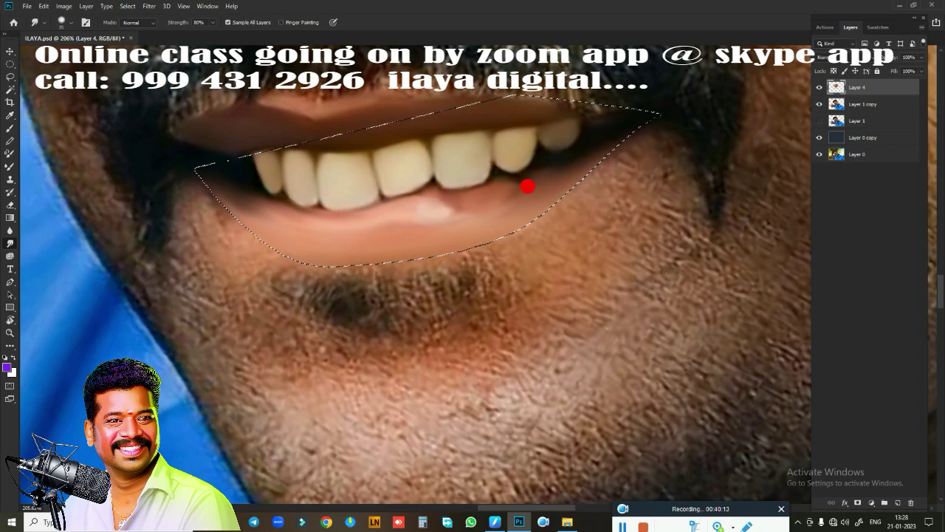
left_click_drag(562, 180, 633, 138)
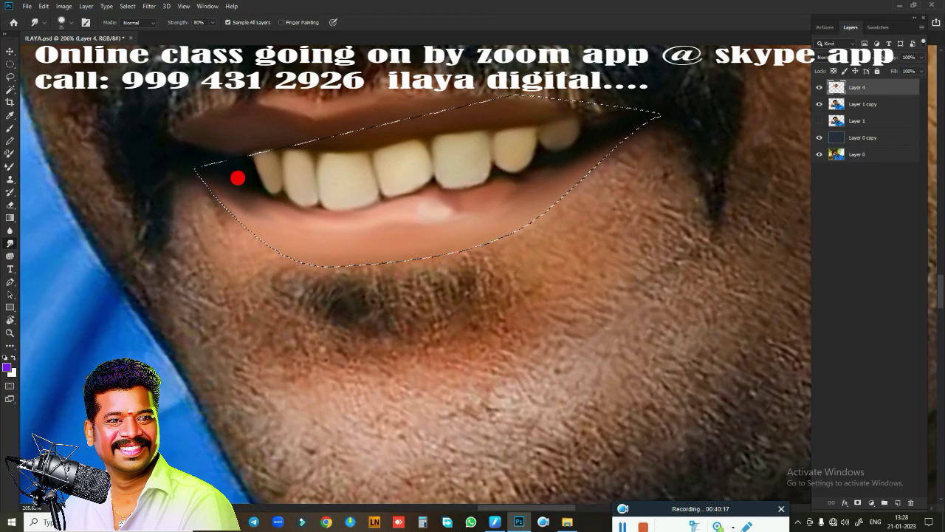
left_click_drag(165, 176, 419, 255)
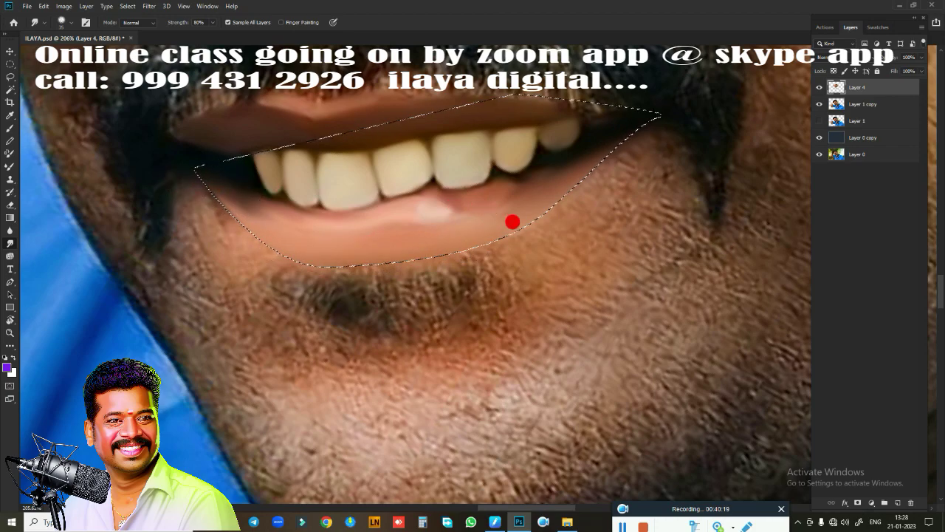
mouse_move(477, 251)
left_mouse_down()
mouse_move(517, 241)
mouse_move(542, 208)
mouse_move(510, 240)
mouse_move(517, 228)
mouse_move(523, 245)
mouse_move(509, 224)
mouse_move(612, 135)
mouse_move(610, 152)
mouse_move(627, 116)
mouse_move(571, 177)
mouse_move(608, 165)
mouse_move(635, 126)
mouse_move(622, 177)
mouse_move(637, 153)
mouse_move(622, 175)
mouse_move(581, 190)
mouse_move(527, 238)
mouse_move(605, 185)
mouse_move(412, 264)
left_mouse_up()
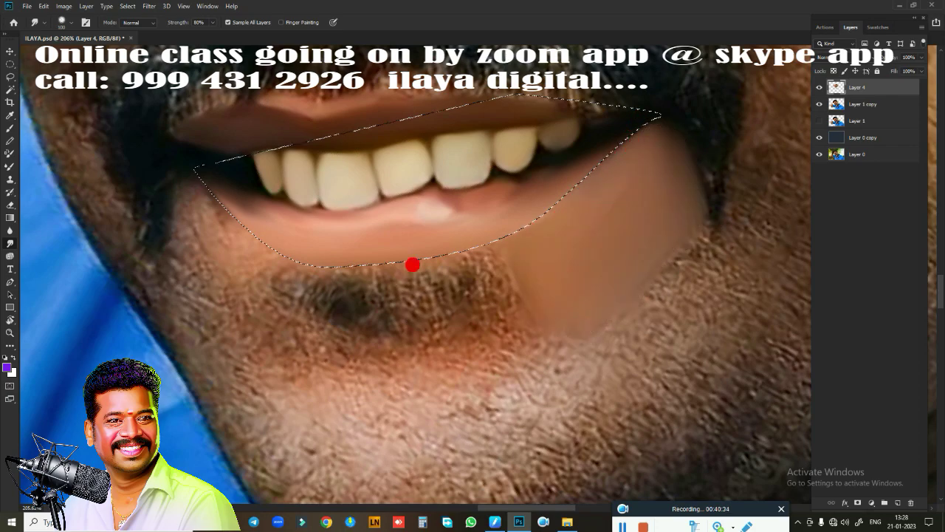
mouse_move(188, 226)
left_mouse_down()
mouse_move(175, 169)
mouse_move(202, 201)
mouse_move(197, 217)
mouse_move(207, 211)
mouse_move(177, 213)
mouse_move(175, 223)
mouse_move(218, 268)
mouse_move(190, 285)
mouse_move(228, 324)
mouse_move(194, 204)
mouse_move(202, 201)
mouse_move(184, 199)
left_mouse_up()
mouse_move(338, 270)
left_mouse_down()
mouse_move(289, 244)
mouse_move(365, 249)
mouse_move(477, 229)
mouse_move(306, 246)
mouse_move(202, 209)
mouse_move(184, 174)
mouse_move(198, 185)
left_mouse_up()
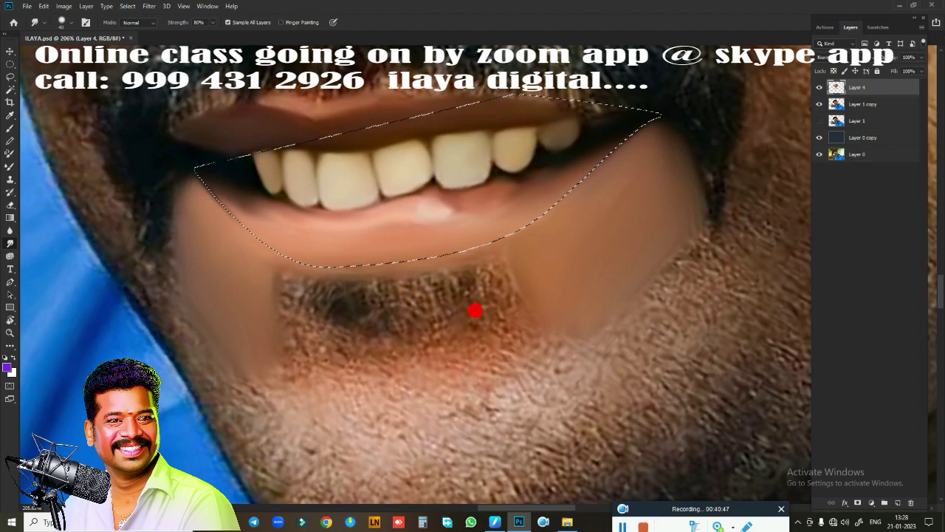
- Smudge the chin skin along the jawline and right of the chin smooth
scroll(475, 311, "down", 3)
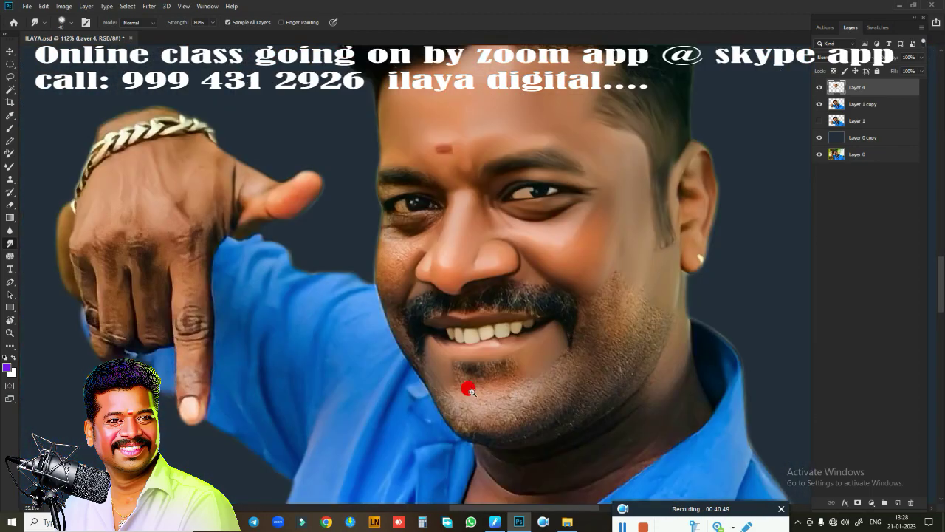
scroll(470, 390, "down", 1)
scroll(449, 390, "up", 2)
scroll(466, 302, "up", 3)
scroll(458, 244, "up", 2)
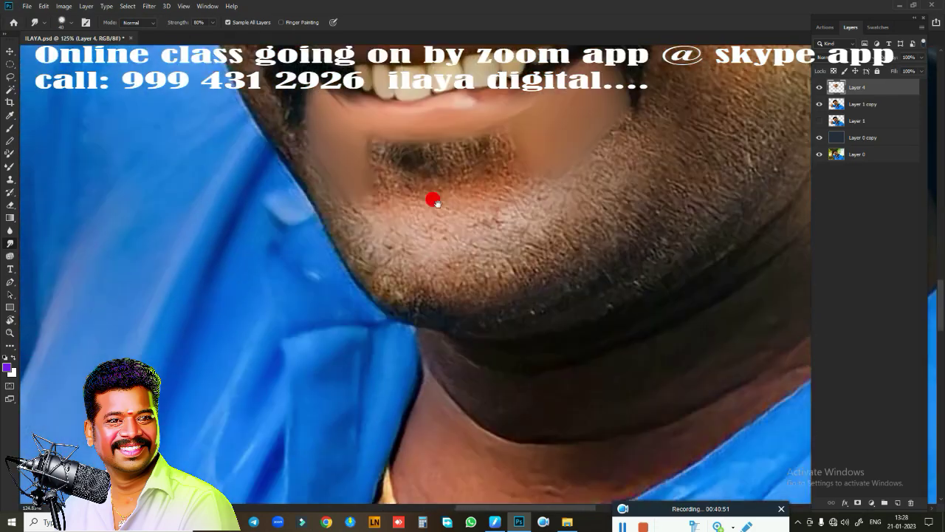
scroll(435, 201, "down", 2)
scroll(446, 263, "up", 3)
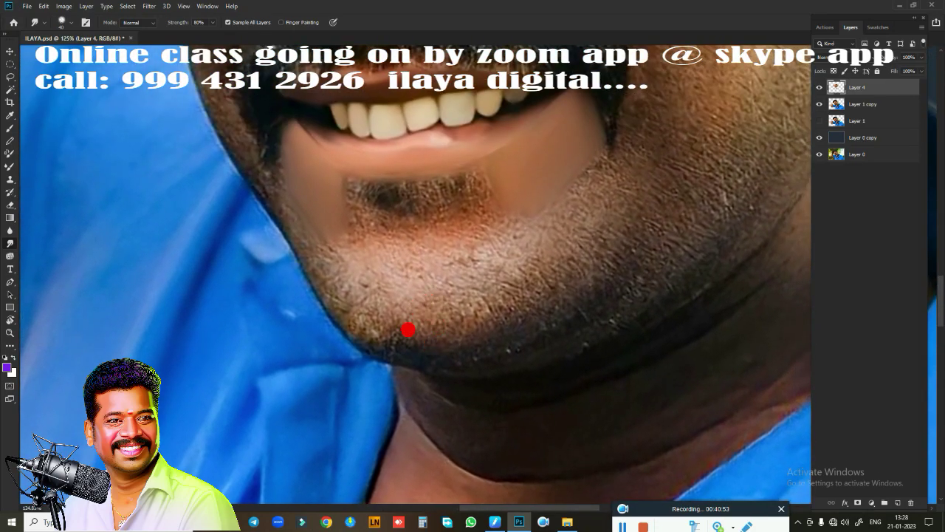
mouse_move(288, 203)
left_mouse_down()
mouse_move(276, 188)
mouse_move(290, 174)
mouse_move(285, 208)
mouse_move(333, 296)
mouse_move(394, 333)
mouse_move(386, 337)
mouse_move(306, 209)
mouse_move(314, 217)
mouse_move(294, 203)
mouse_move(347, 291)
mouse_move(449, 306)
mouse_move(388, 313)
mouse_move(502, 306)
mouse_move(588, 214)
mouse_move(565, 202)
mouse_move(554, 236)
mouse_move(508, 291)
mouse_move(480, 302)
mouse_move(461, 221)
left_mouse_up()
mouse_move(578, 202)
left_mouse_down()
mouse_move(601, 185)
mouse_move(618, 204)
mouse_move(544, 243)
mouse_move(586, 198)
mouse_move(502, 292)
left_mouse_up()
mouse_move(422, 264)
left_mouse_down()
mouse_move(443, 285)
mouse_move(421, 285)
mouse_move(517, 253)
mouse_move(476, 281)
mouse_move(503, 280)
mouse_move(364, 285)
mouse_move(386, 281)
mouse_move(369, 289)
mouse_move(393, 309)
mouse_move(386, 316)
mouse_move(416, 295)
mouse_move(357, 303)
mouse_move(427, 311)
mouse_move(389, 316)
mouse_move(422, 317)
mouse_move(469, 295)
left_mouse_up()
- Enlarge the smudge brush, save the file, and smooth the chin below the beard patch
key("bracketright")
key("ctrl+s")
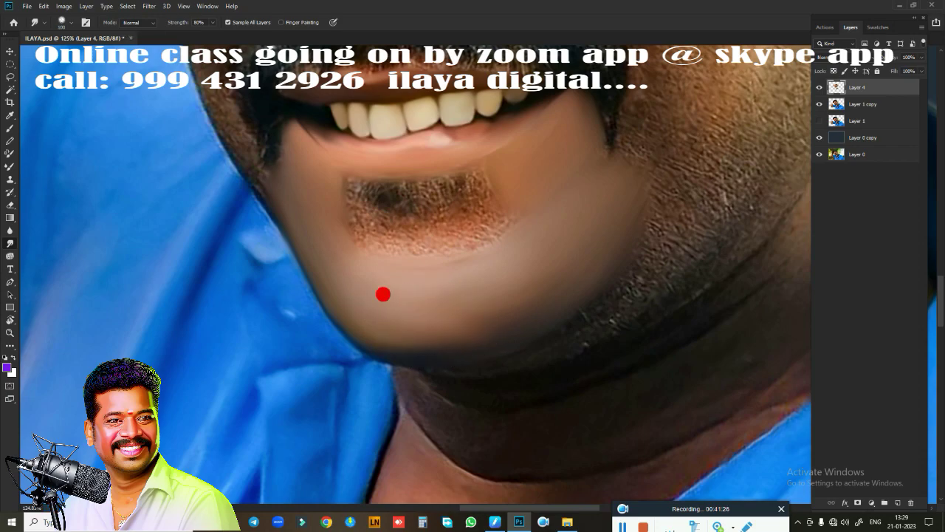
mouse_move(383, 294)
left_mouse_down()
mouse_move(348, 294)
mouse_move(492, 281)
left_mouse_up()
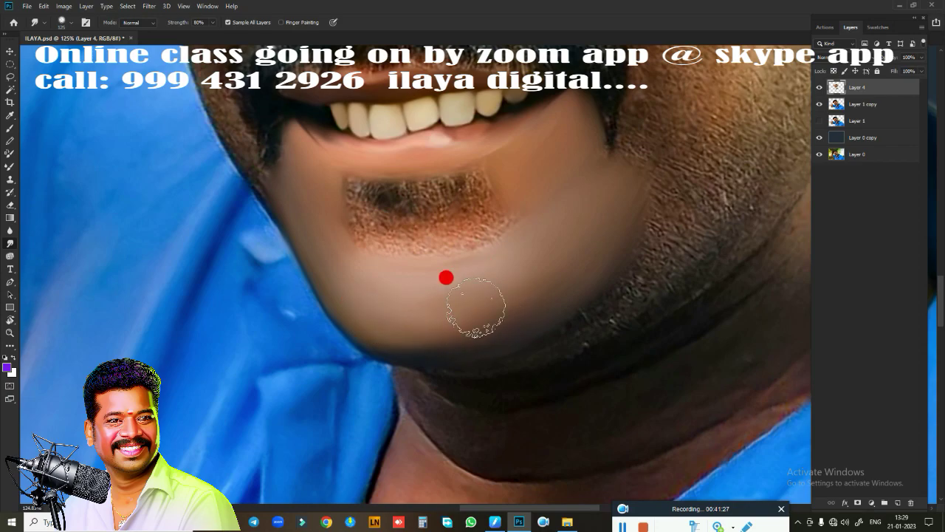
left_click_drag(477, 277, 458, 274)
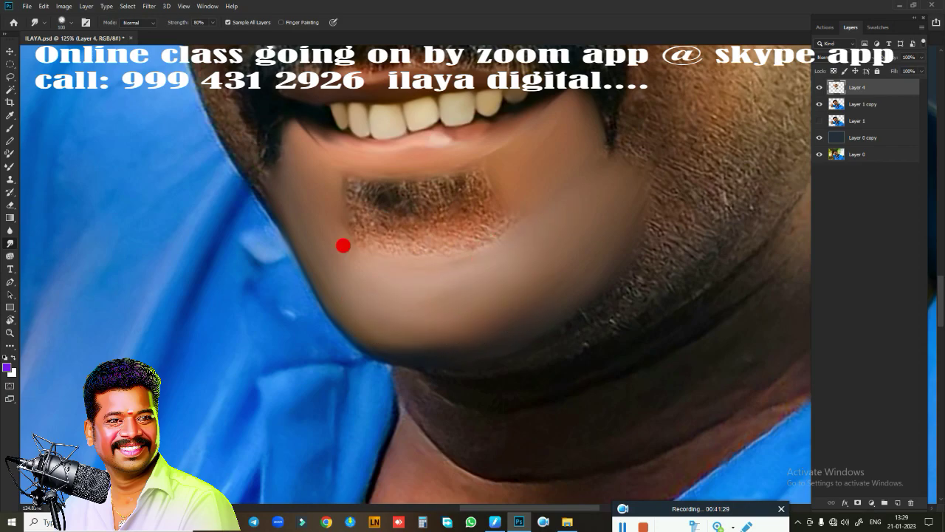
- Soften the jaw edge and the edges of the chin stubble patch
left_click_drag(293, 213, 296, 198)
mouse_move(364, 243)
left_mouse_down()
mouse_move(353, 231)
mouse_move(379, 243)
mouse_move(466, 223)
left_mouse_up()
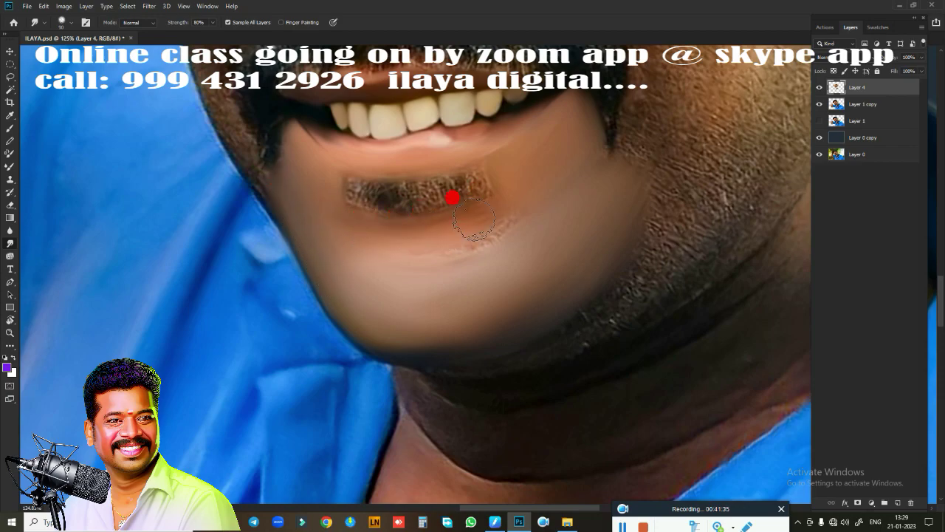
mouse_move(408, 205)
left_mouse_down()
mouse_move(323, 204)
mouse_move(423, 206)
left_mouse_up()
left_click_drag(499, 220, 456, 245)
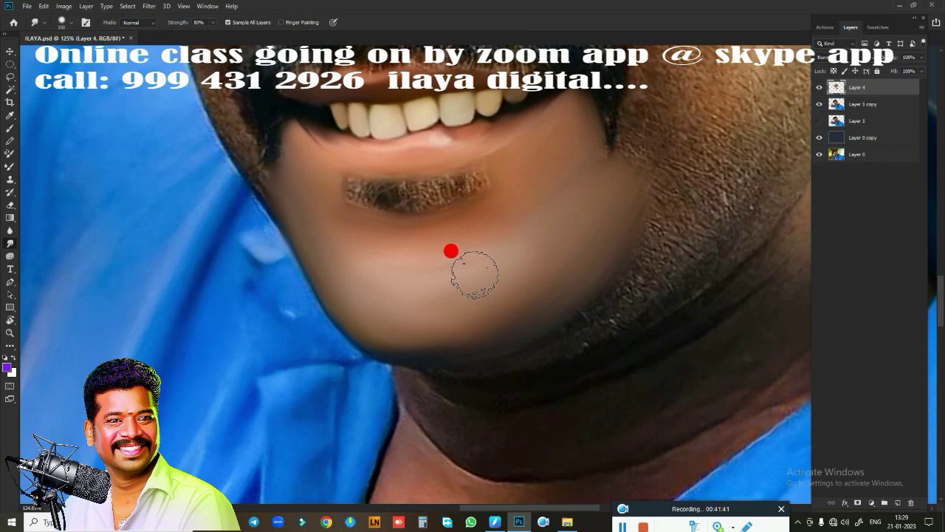
key("e")
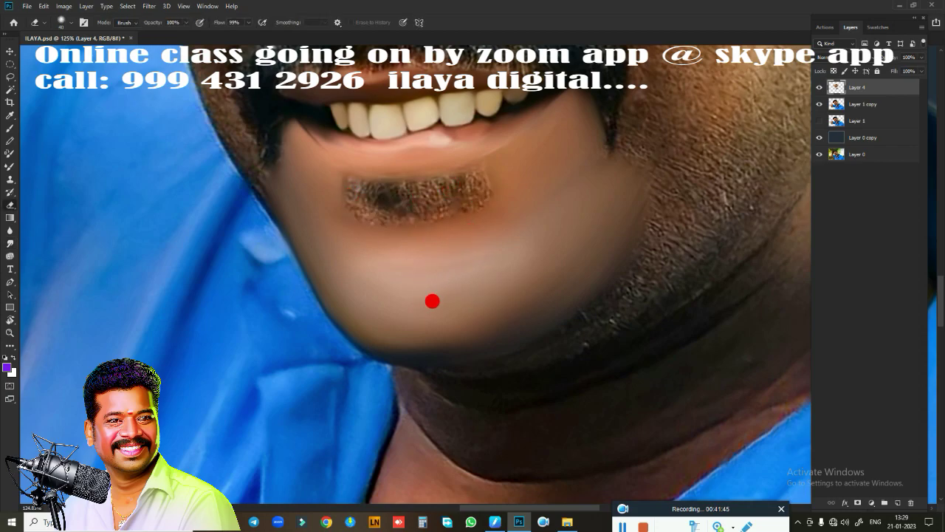
- Smudge the stubble beside the right mouth corner, on the cheek, and along the jaw into smooth skin
scroll(507, 342, "up", 3)
scroll(389, 415, "up", 3)
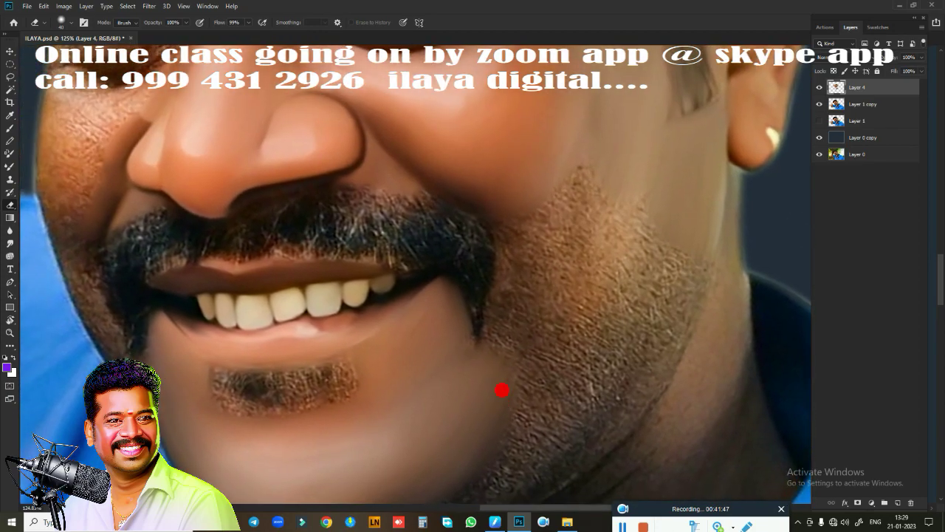
key("r")
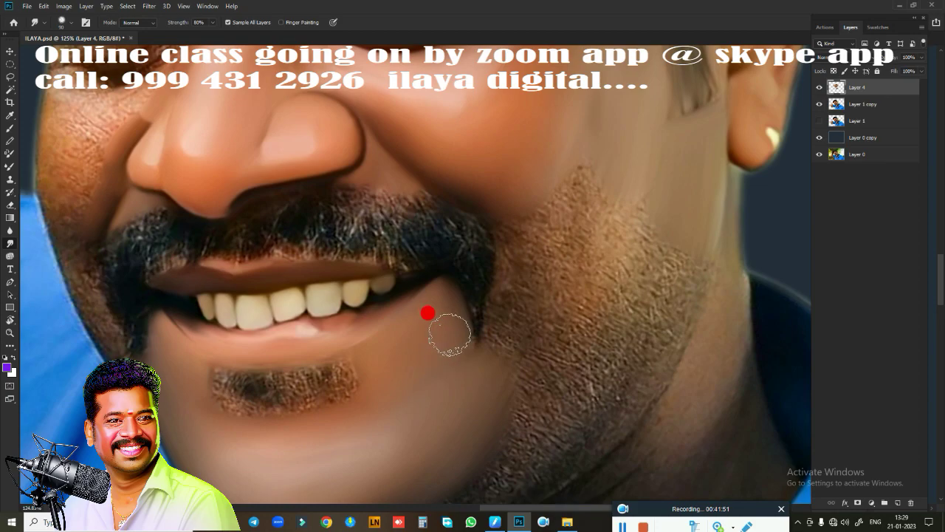
mouse_move(505, 257)
left_mouse_down()
mouse_move(481, 310)
mouse_move(582, 196)
mouse_move(501, 359)
left_mouse_up()
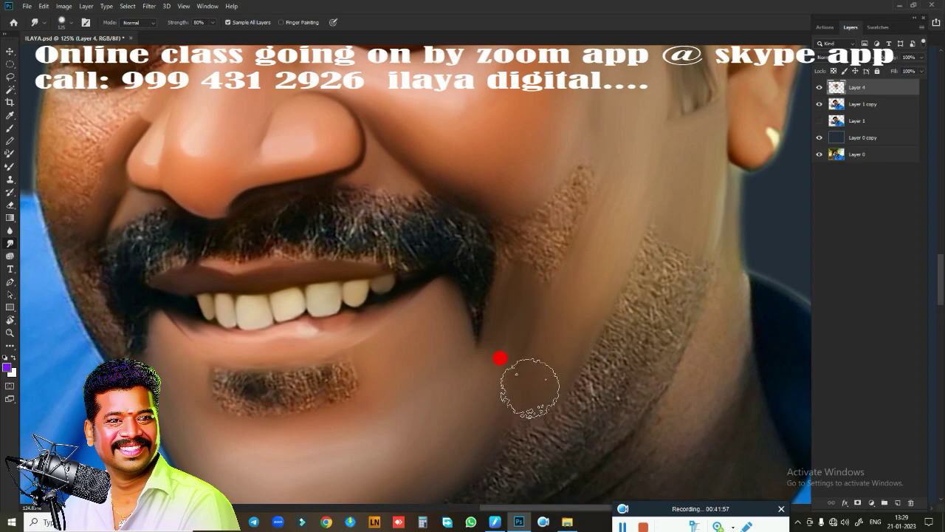
mouse_move(515, 270)
left_mouse_down()
mouse_move(517, 237)
mouse_move(519, 257)
left_mouse_up()
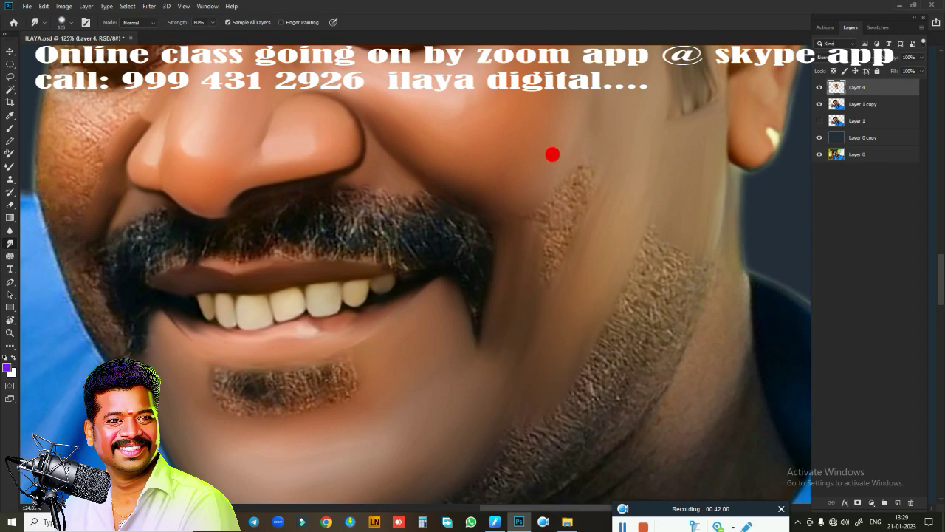
mouse_move(552, 155)
left_mouse_down()
mouse_move(557, 169)
mouse_move(519, 241)
mouse_move(476, 163)
left_mouse_up()
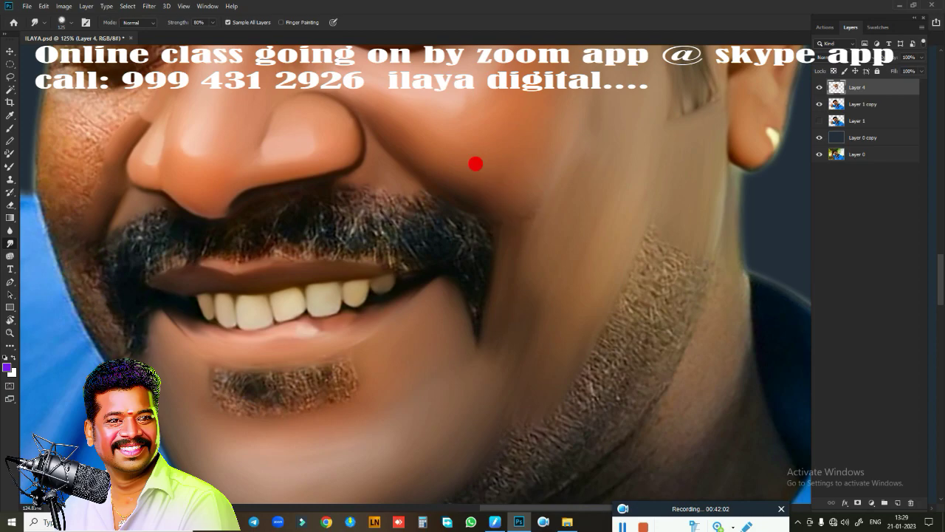
mouse_move(512, 207)
left_mouse_down()
mouse_move(549, 177)
mouse_move(500, 227)
left_mouse_up()
mouse_move(526, 282)
left_mouse_down()
mouse_move(500, 348)
mouse_move(590, 196)
mouse_move(606, 194)
mouse_move(543, 340)
mouse_move(532, 280)
mouse_move(541, 246)
mouse_move(513, 348)
mouse_move(633, 337)
left_mouse_up()
mouse_move(596, 303)
left_mouse_down()
mouse_move(635, 230)
mouse_move(628, 206)
mouse_move(568, 357)
mouse_move(587, 342)
mouse_move(642, 197)
mouse_move(613, 196)
mouse_move(561, 332)
mouse_move(623, 212)
mouse_move(565, 127)
mouse_move(544, 162)
mouse_move(517, 287)
mouse_move(489, 342)
left_mouse_up()
- Smudge the dark stubble shadow along the jawline under the chin
scroll(490, 342, "down", 3)
left_click_drag(504, 381, 551, 200)
scroll(551, 200, "up", 1)
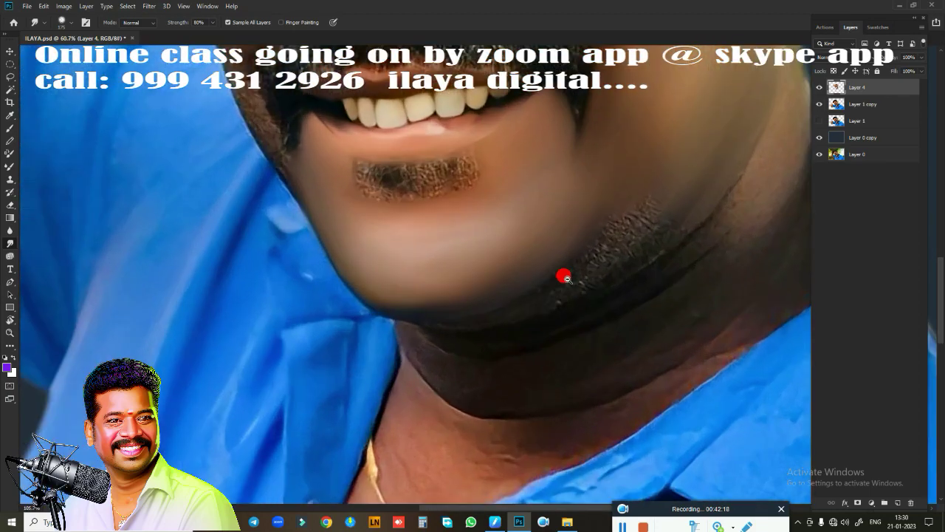
scroll(564, 274, "up", 1)
left_click_drag(514, 287, 427, 249)
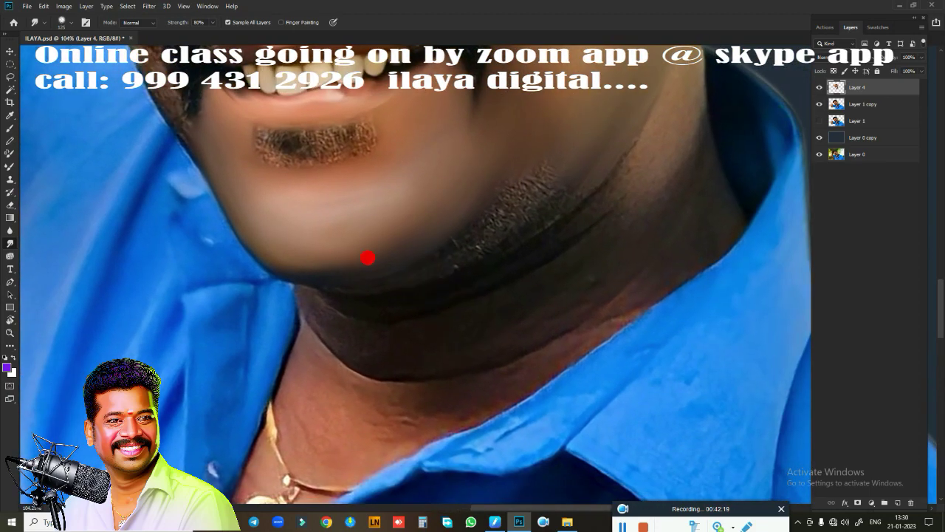
mouse_move(335, 274)
left_mouse_down()
mouse_move(310, 270)
mouse_move(378, 260)
left_mouse_up()
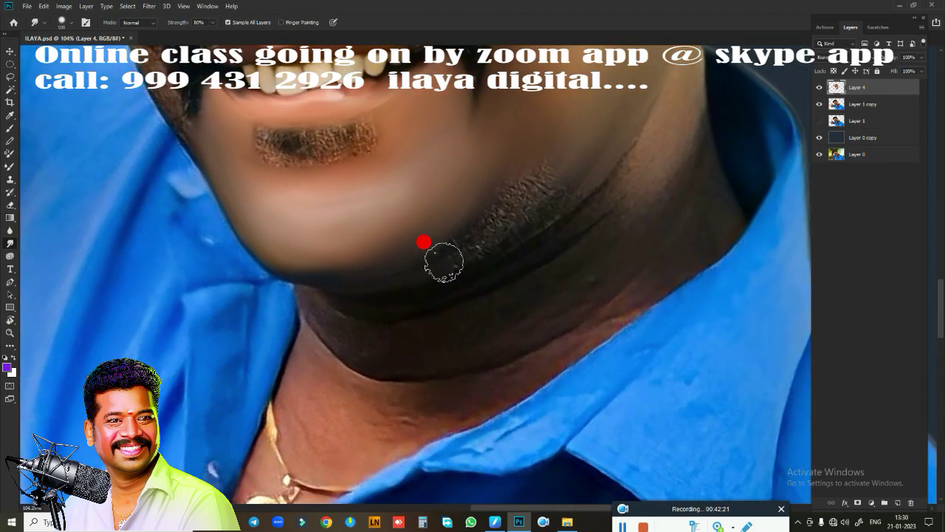
mouse_move(519, 139)
left_mouse_down()
mouse_move(462, 190)
mouse_move(496, 163)
mouse_move(462, 152)
left_mouse_up()
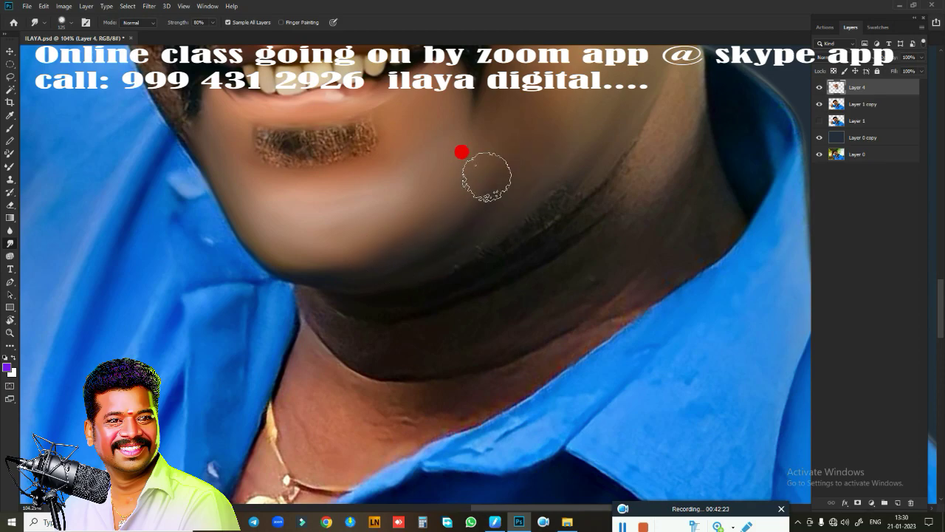
mouse_move(392, 251)
left_mouse_down()
mouse_move(541, 192)
mouse_move(591, 154)
mouse_move(462, 261)
mouse_move(605, 147)
mouse_move(401, 310)
mouse_move(331, 305)
mouse_move(339, 325)
mouse_move(405, 344)
mouse_move(615, 189)
mouse_move(584, 238)
mouse_move(581, 212)
mouse_move(380, 321)
mouse_move(609, 270)
mouse_move(595, 274)
mouse_move(660, 133)
mouse_move(527, 296)
mouse_move(525, 274)
mouse_move(660, 194)
left_mouse_up()
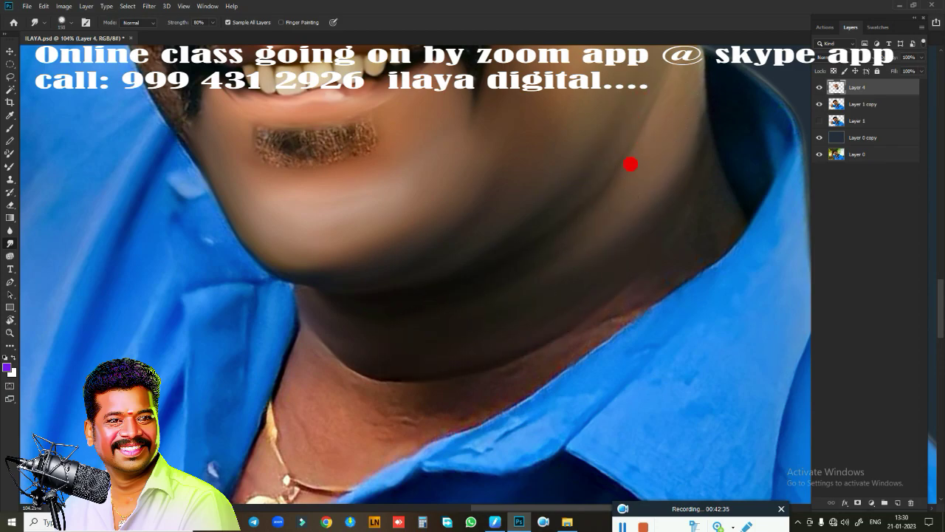
- Blend the neck shadow tones and zoom closely onto the mouth
left_click_drag(556, 220, 538, 418)
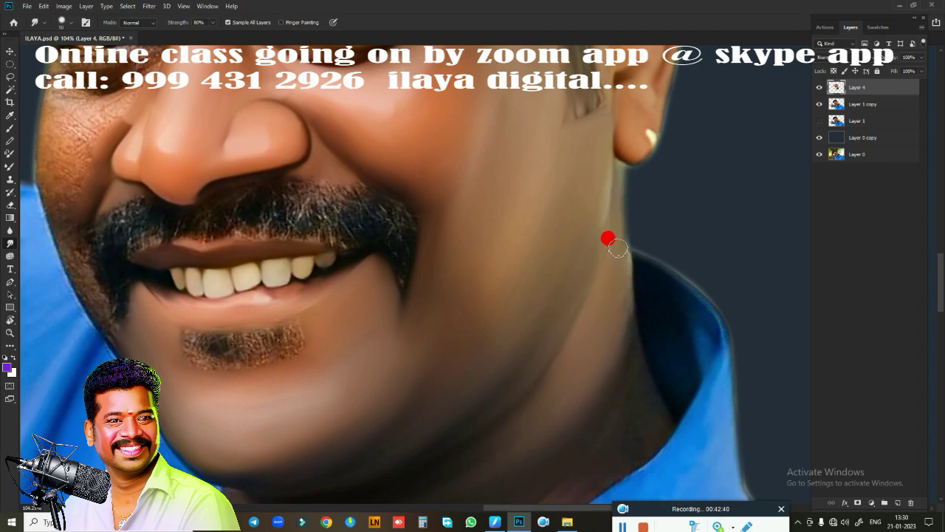
left_click_drag(607, 337, 551, 342)
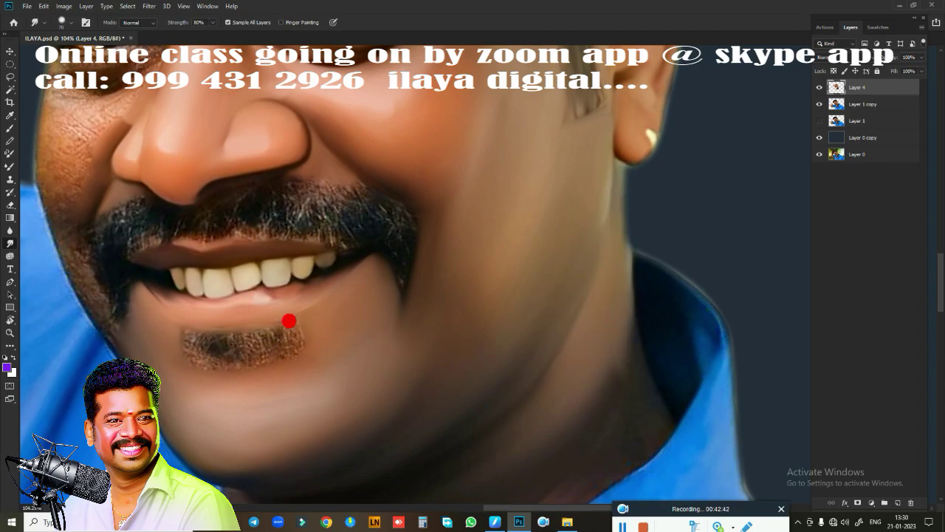
mouse_move(289, 321)
left_mouse_down()
mouse_move(581, 369)
mouse_move(506, 460)
mouse_move(256, 420)
mouse_move(460, 492)
mouse_move(462, 462)
mouse_move(790, 169)
left_mouse_up()
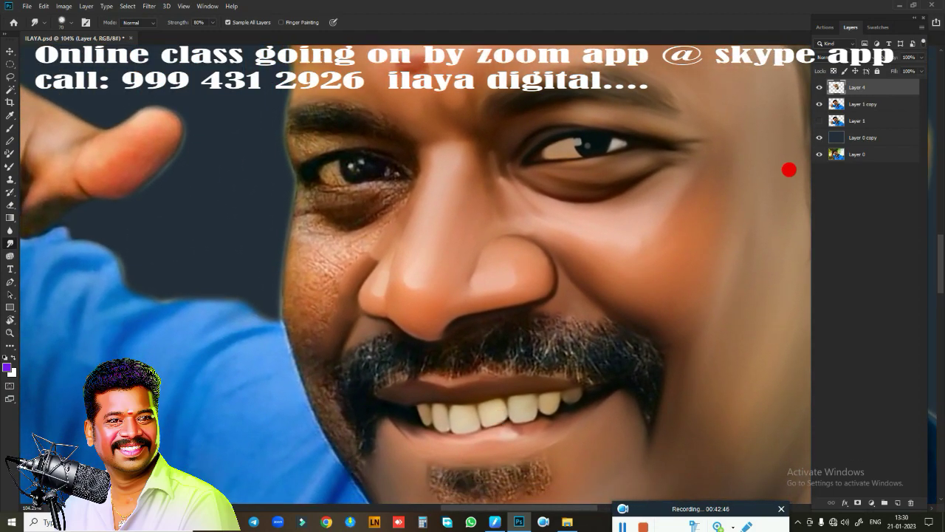
mouse_move(523, 296)
left_mouse_down()
mouse_move(542, 362)
mouse_move(607, 249)
mouse_move(614, 268)
mouse_move(588, 282)
mouse_move(601, 280)
mouse_move(569, 238)
mouse_move(584, 274)
mouse_move(492, 260)
left_mouse_up()
- With a smaller brush at 90% strength, smudge the beard tuft below the lower lip into the chin
key("bracketleft")
key("bracketleft")
key("bracketleft")
key("bracketleft")
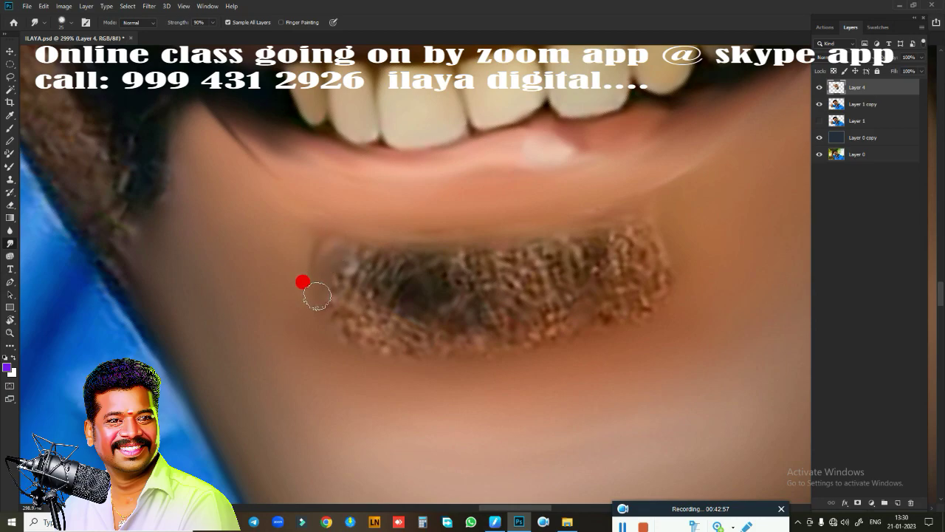
mouse_move(329, 284)
left_mouse_down()
mouse_move(424, 245)
mouse_move(465, 270)
mouse_move(421, 291)
mouse_move(443, 304)
mouse_move(523, 251)
mouse_move(569, 271)
mouse_move(578, 292)
mouse_move(599, 269)
mouse_move(588, 228)
mouse_move(635, 271)
mouse_move(640, 246)
mouse_move(661, 225)
left_mouse_up()
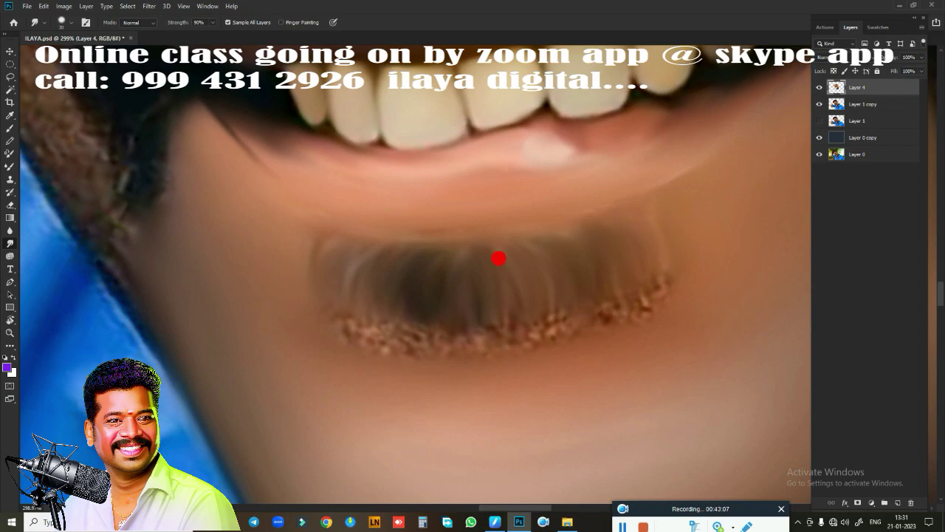
mouse_move(306, 287)
left_mouse_down()
mouse_move(322, 266)
mouse_move(353, 327)
mouse_move(380, 344)
mouse_move(395, 293)
mouse_move(426, 329)
left_mouse_up()
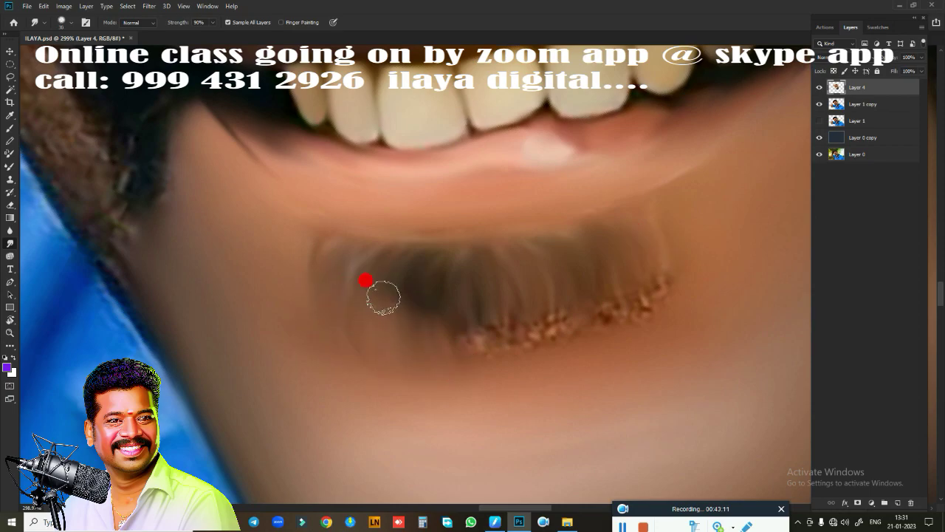
mouse_move(383, 297)
left_mouse_down()
mouse_move(409, 326)
mouse_move(455, 344)
mouse_move(470, 308)
mouse_move(500, 353)
mouse_move(527, 311)
mouse_move(546, 336)
left_mouse_up()
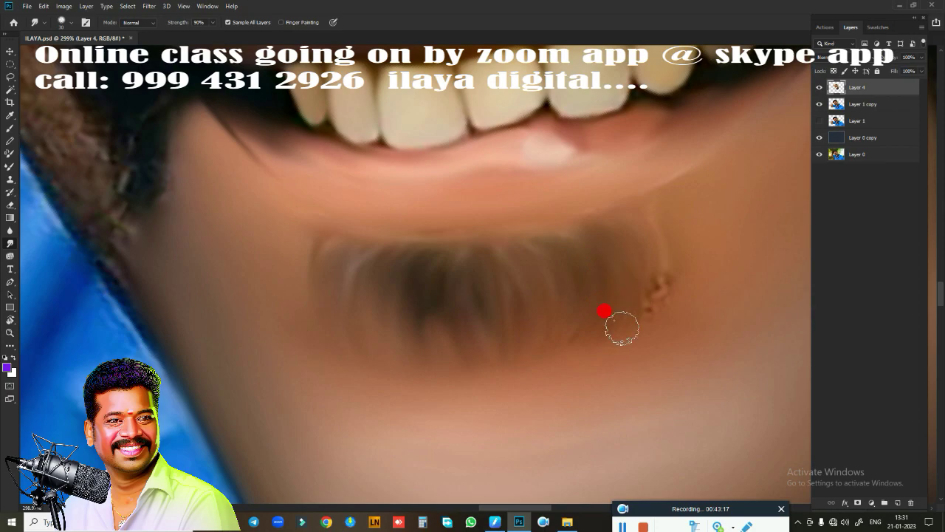
left_click_drag(643, 245, 596, 288)
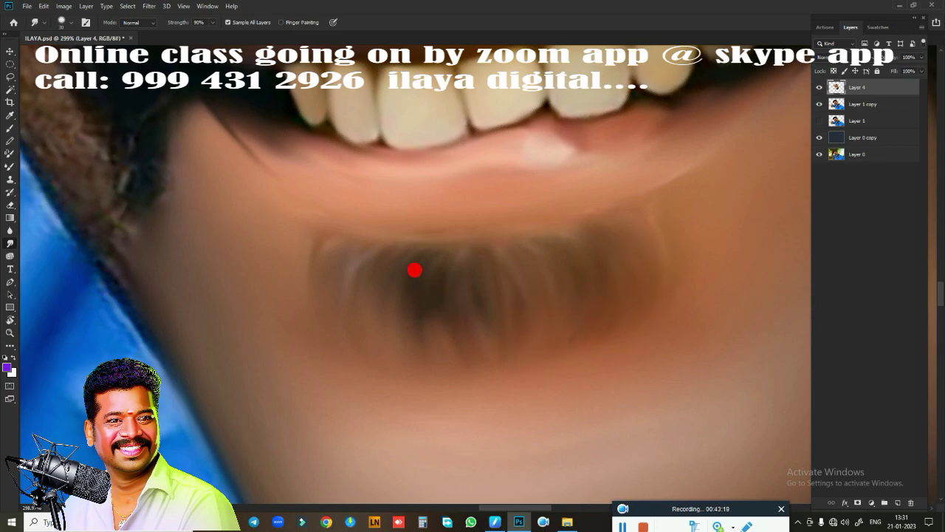
left_click_drag(365, 319, 332, 248)
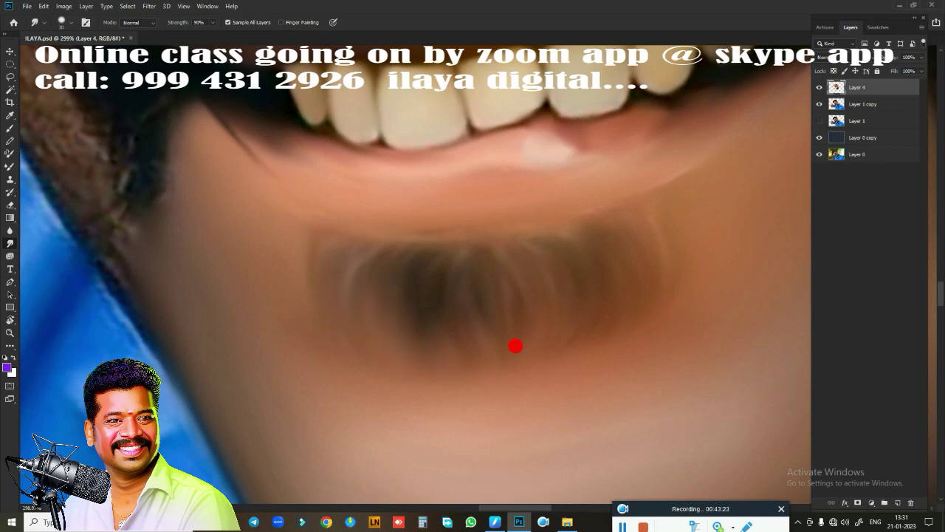
- Blend the top of the mustache into the skin below the nose
scroll(608, 366, "down", 3)
scroll(565, 406, "down", 2)
scroll(581, 407, "down", 1)
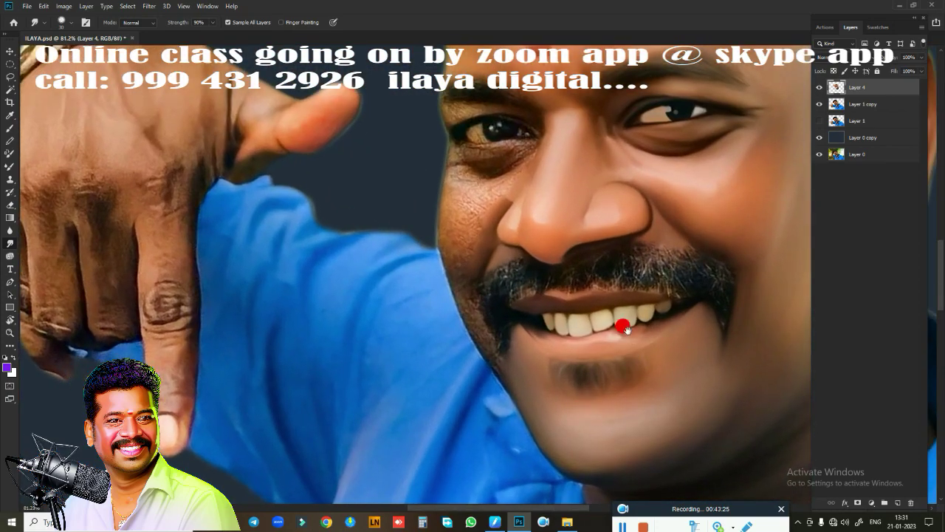
scroll(574, 337, "down", 2)
scroll(681, 348, "down", 3)
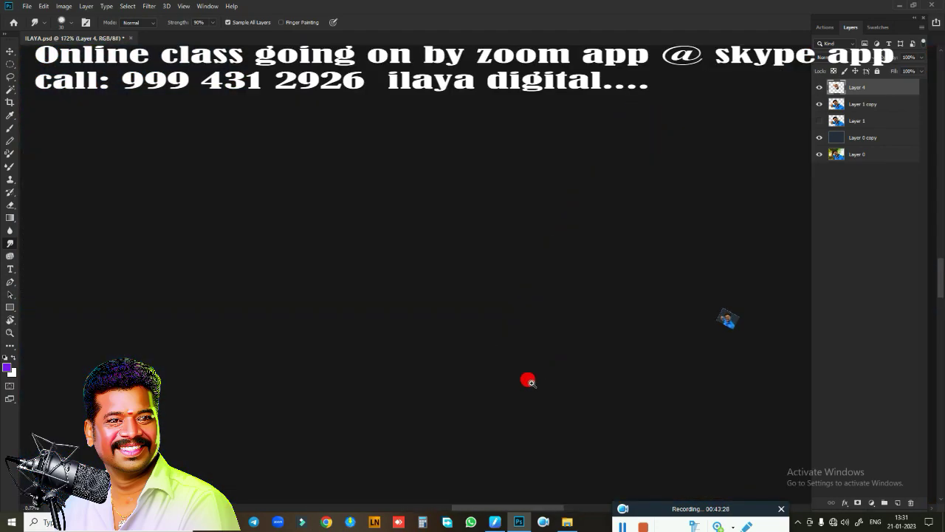
scroll(680, 382, "up", 2)
scroll(679, 382, "up", 2)
scroll(721, 364, "up", 1)
scroll(505, 322, "up", 1)
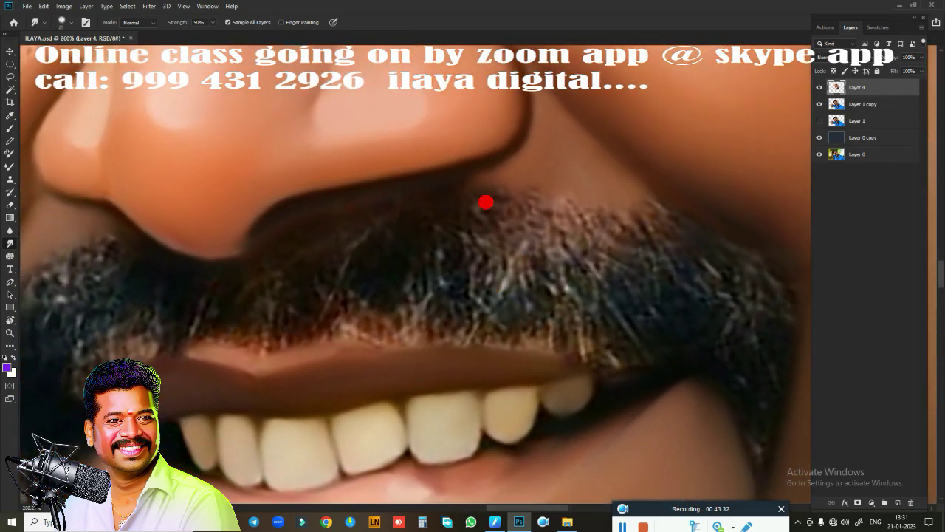
mouse_move(559, 195)
left_mouse_down()
mouse_move(670, 263)
mouse_move(694, 239)
mouse_move(692, 220)
left_mouse_up()
left_click_drag(296, 224, 364, 206)
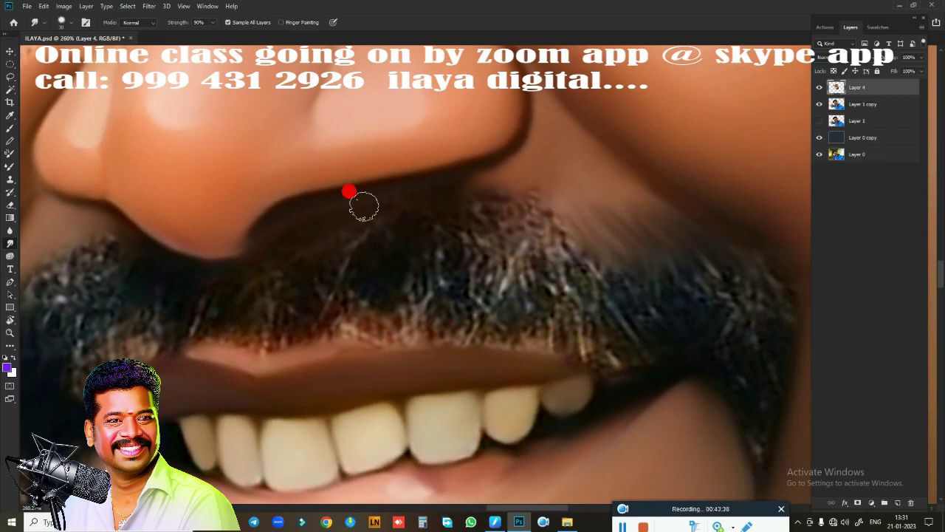
mouse_move(289, 241)
left_mouse_down()
mouse_move(398, 282)
mouse_move(428, 256)
mouse_move(436, 226)
mouse_move(473, 230)
mouse_move(481, 185)
mouse_move(517, 170)
mouse_move(507, 173)
left_mouse_up()
- Smooth the speckled mustache hair and its dark edge near the right lip corner
mouse_move(587, 344)
left_mouse_down()
mouse_move(599, 357)
mouse_move(629, 351)
left_mouse_up()
left_click_drag(658, 322, 681, 318)
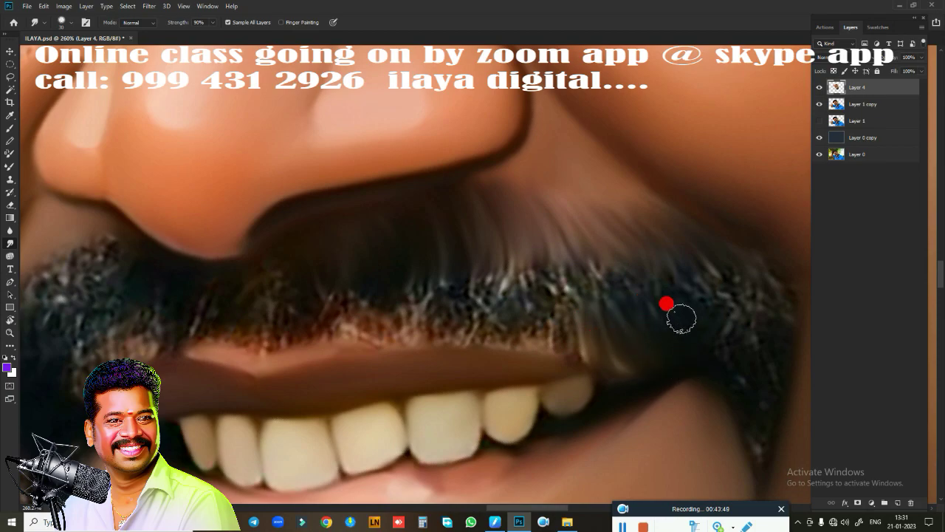
left_click_drag(737, 406, 760, 443)
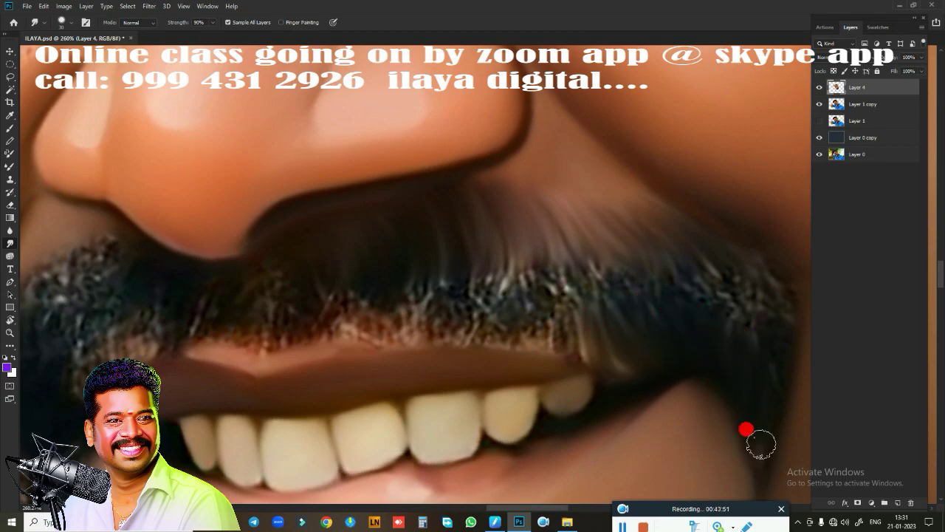
mouse_move(549, 265)
left_mouse_down()
mouse_move(570, 308)
mouse_move(595, 302)
mouse_move(611, 313)
left_mouse_up()
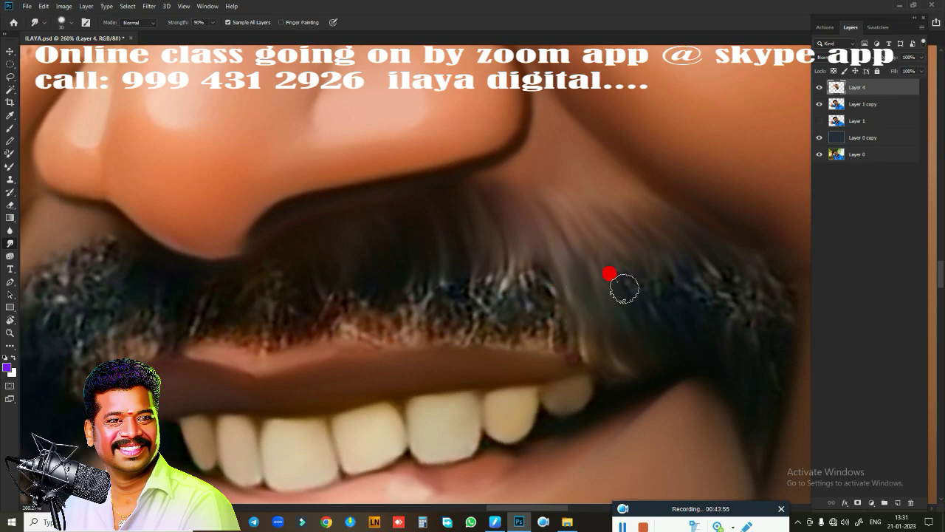
mouse_move(681, 325)
left_mouse_down()
mouse_move(699, 344)
mouse_move(726, 344)
mouse_move(766, 321)
mouse_move(747, 260)
left_mouse_up()
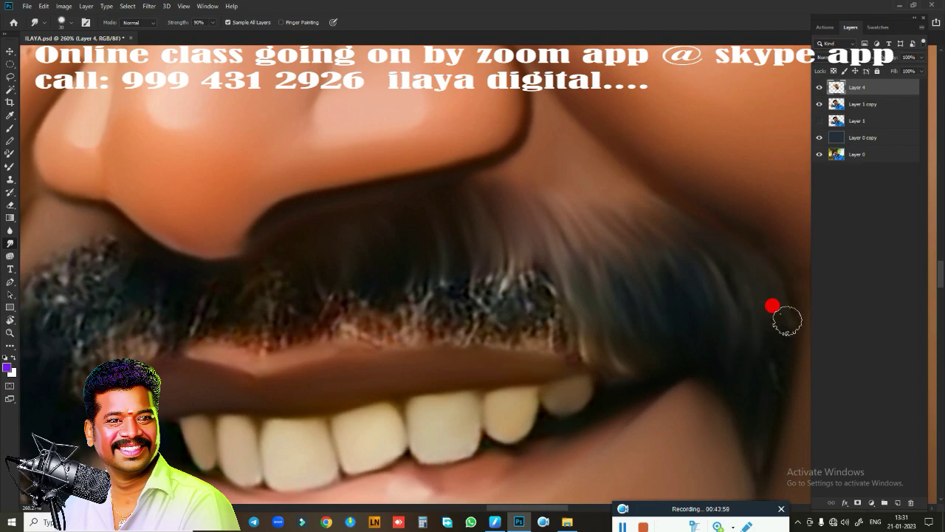
left_click_drag(787, 320, 778, 325)
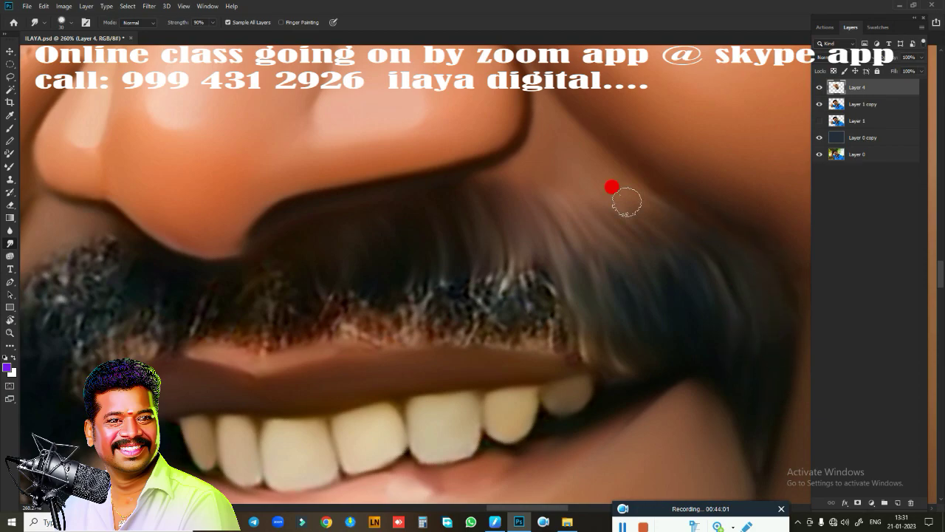
- Pull mustache strands down into the lip and blend the top into the nose edge
left_click_drag(479, 258, 481, 328)
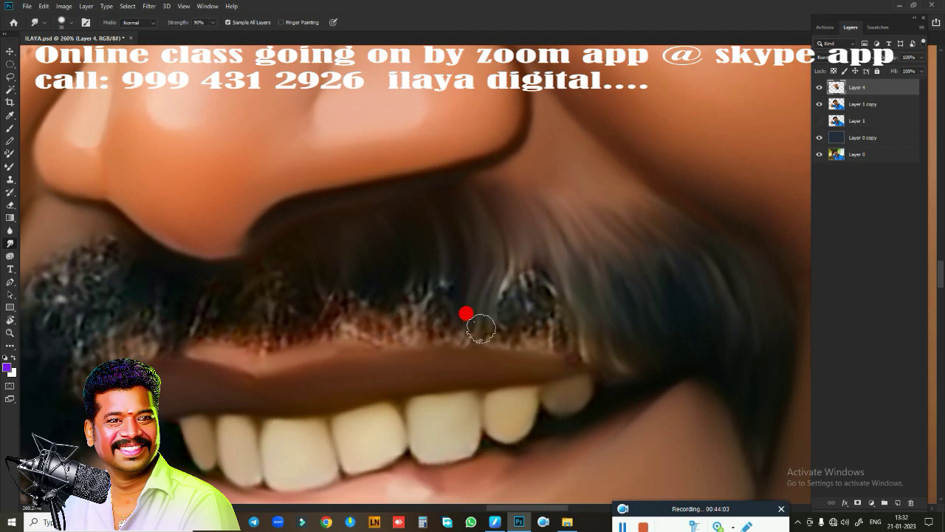
mouse_move(523, 263)
left_mouse_down()
mouse_move(542, 276)
mouse_move(569, 359)
left_mouse_up()
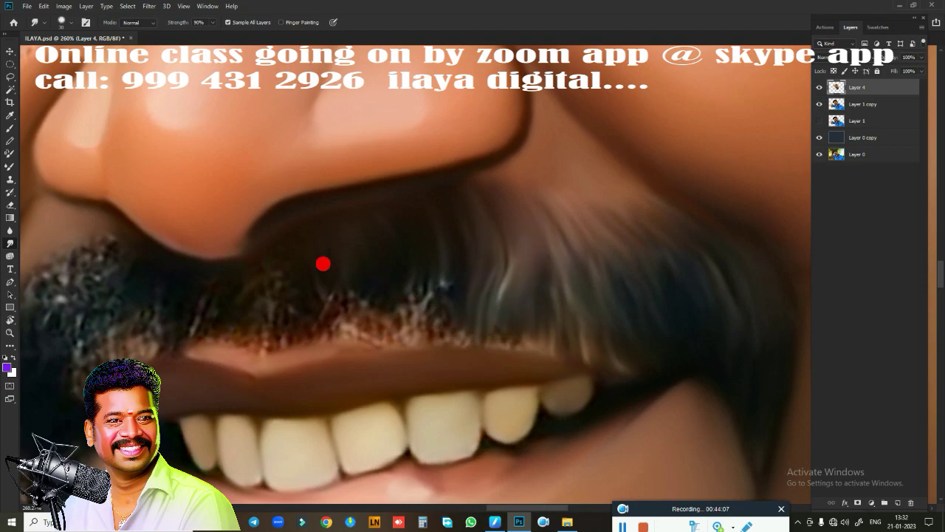
left_click_drag(251, 268, 245, 258)
mouse_move(294, 294)
left_mouse_down()
mouse_move(281, 342)
mouse_move(316, 277)
mouse_move(338, 281)
mouse_move(356, 317)
mouse_move(376, 320)
mouse_move(433, 281)
mouse_move(436, 317)
mouse_move(489, 342)
mouse_move(513, 337)
mouse_move(517, 297)
left_mouse_up()
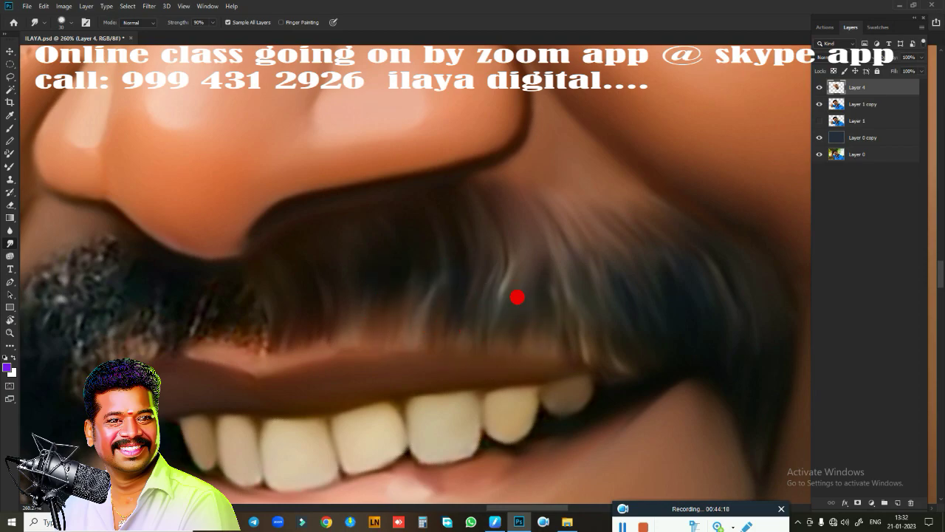
mouse_move(435, 299)
left_mouse_down()
mouse_move(389, 351)
mouse_move(344, 312)
mouse_move(475, 349)
left_mouse_up()
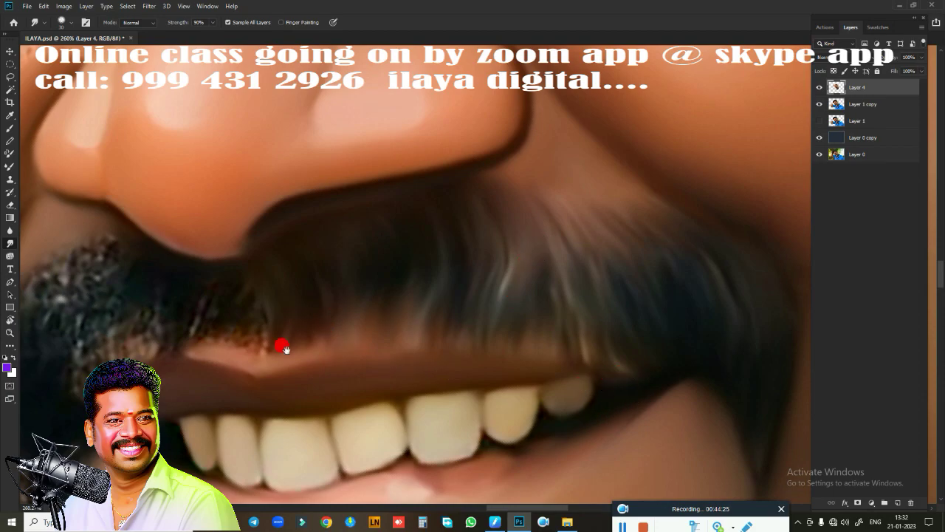
- Smudge the mustache's left end under the nostril and around the lip corner
left_click_drag(285, 347, 646, 392)
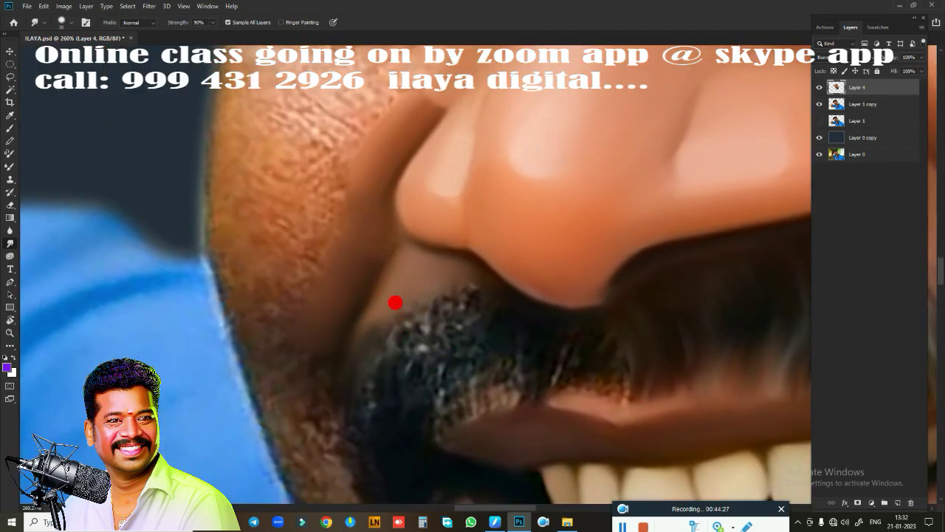
left_click_drag(410, 317, 452, 281)
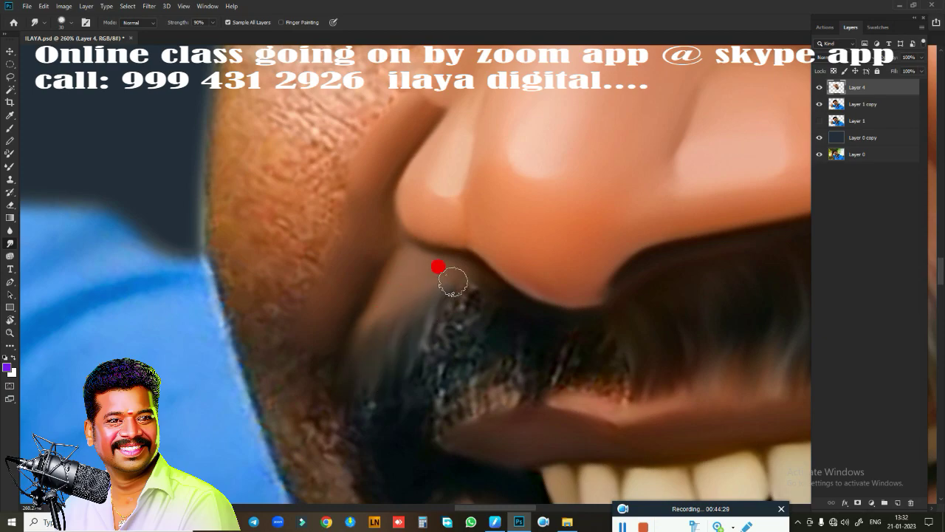
left_click_drag(453, 281, 498, 311)
left_click_drag(440, 364, 476, 214)
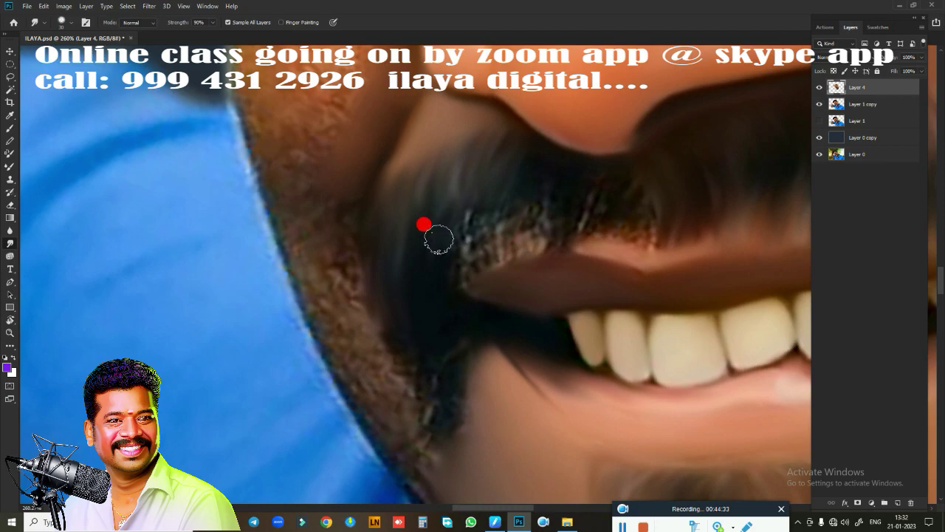
mouse_move(439, 238)
left_mouse_down()
mouse_move(451, 268)
mouse_move(498, 241)
mouse_move(472, 241)
left_mouse_up()
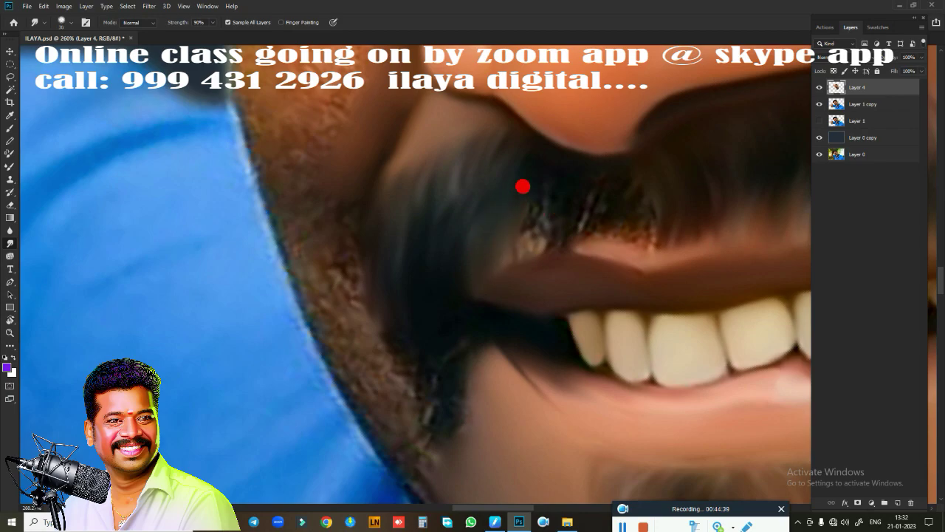
mouse_move(523, 187)
left_mouse_down()
mouse_move(532, 177)
mouse_move(531, 213)
mouse_move(557, 211)
mouse_move(582, 229)
mouse_move(612, 195)
mouse_move(628, 200)
mouse_move(631, 223)
left_mouse_up()
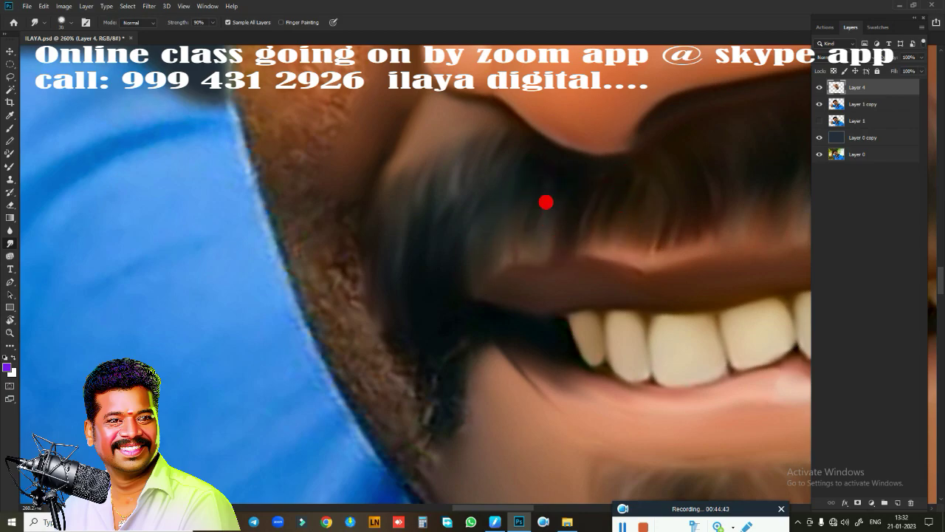
mouse_move(546, 202)
left_mouse_down()
mouse_move(517, 203)
mouse_move(542, 182)
left_mouse_up()
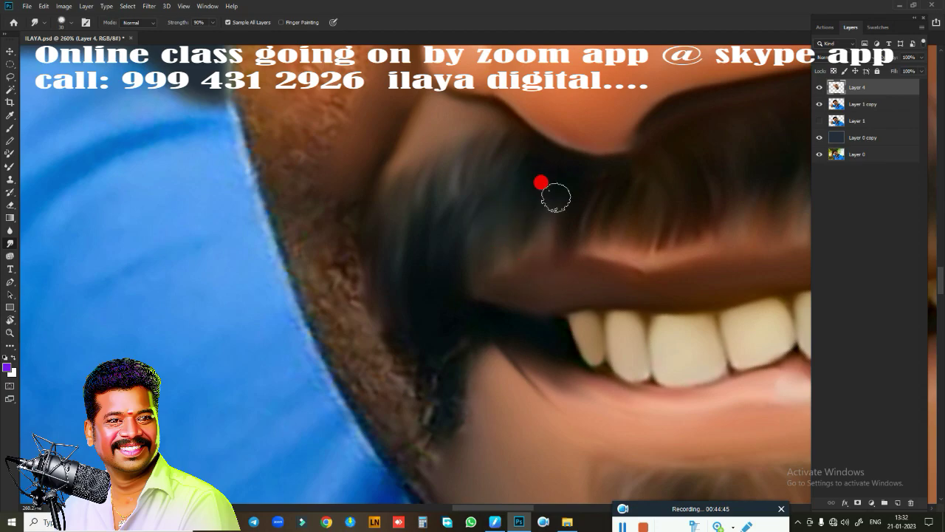
left_click_drag(594, 195, 606, 234)
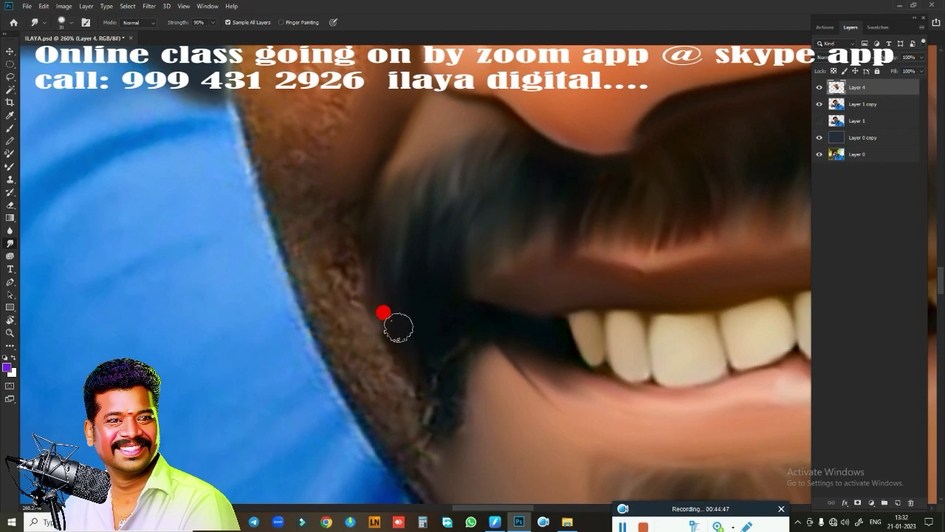
- Smooth the dark hair near the chin, then zoom to check the result
left_click_drag(410, 318, 464, 410)
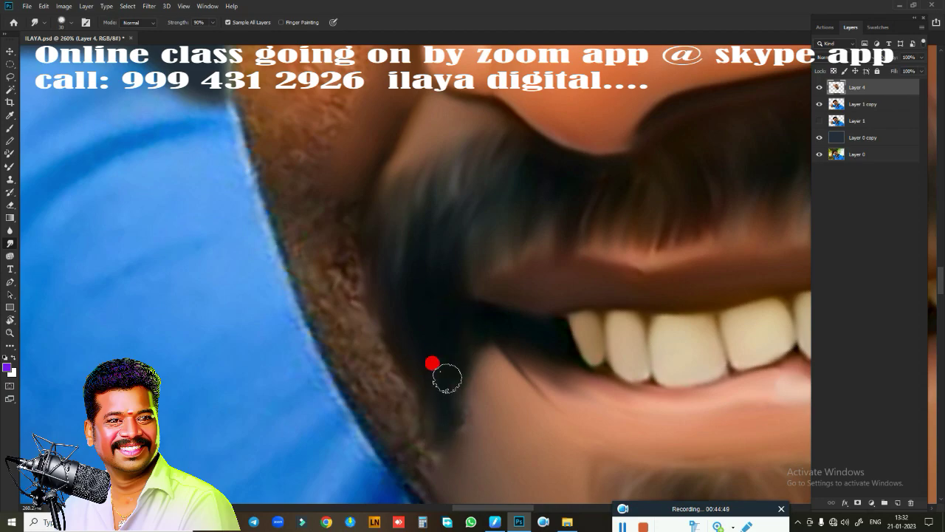
scroll(519, 387, "down", 3)
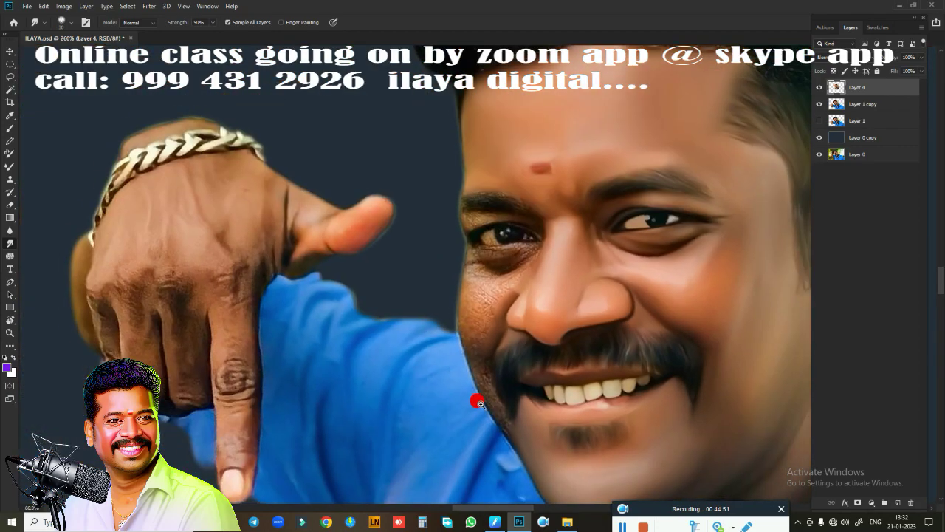
scroll(477, 397, "down", 2)
scroll(354, 380, "down", 1)
scroll(305, 359, "down", 1)
scroll(270, 300, "up", 1)
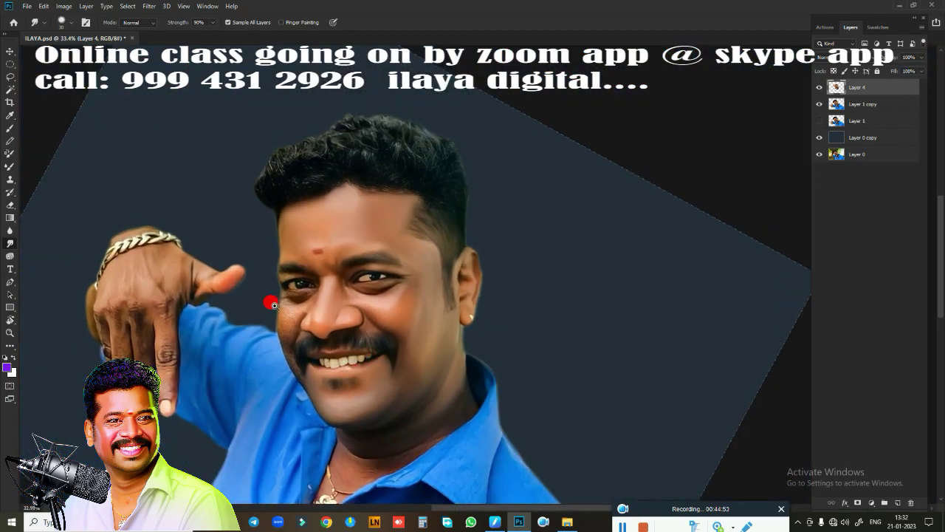
scroll(332, 321, "up", 3)
scroll(348, 300, "up", 1)
scroll(382, 267, "up", 1)
- Smudge the textured skin on the upper eyelid and just below the brow
scroll(383, 267, "up", 1)
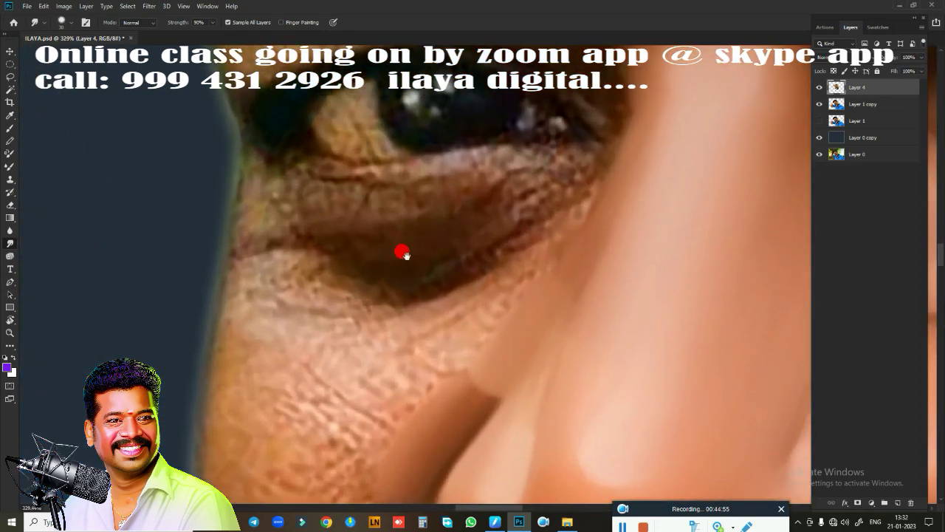
left_click_drag(401, 248, 483, 386)
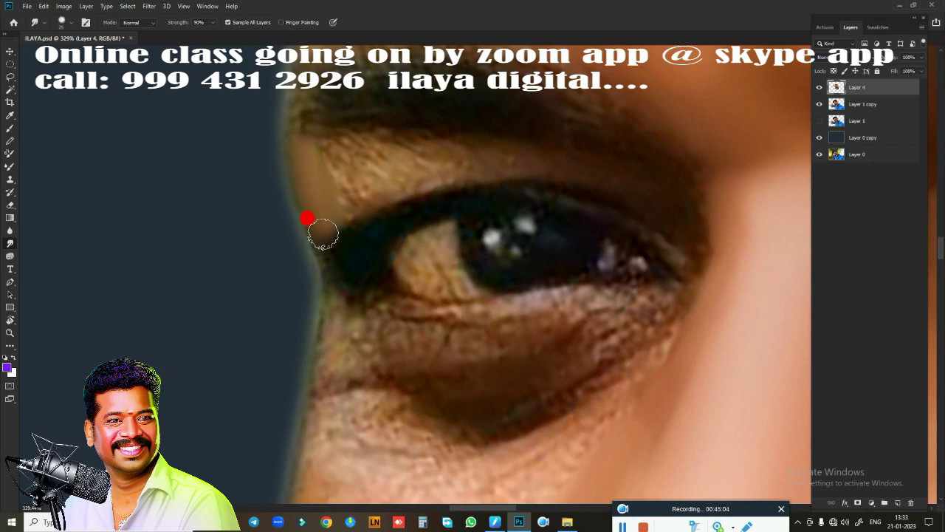
mouse_move(294, 135)
left_mouse_down()
mouse_move(295, 120)
mouse_move(405, 120)
mouse_move(315, 149)
mouse_move(352, 170)
mouse_move(481, 147)
mouse_move(403, 130)
mouse_move(422, 130)
mouse_move(613, 158)
mouse_move(590, 155)
mouse_move(659, 178)
left_mouse_up()
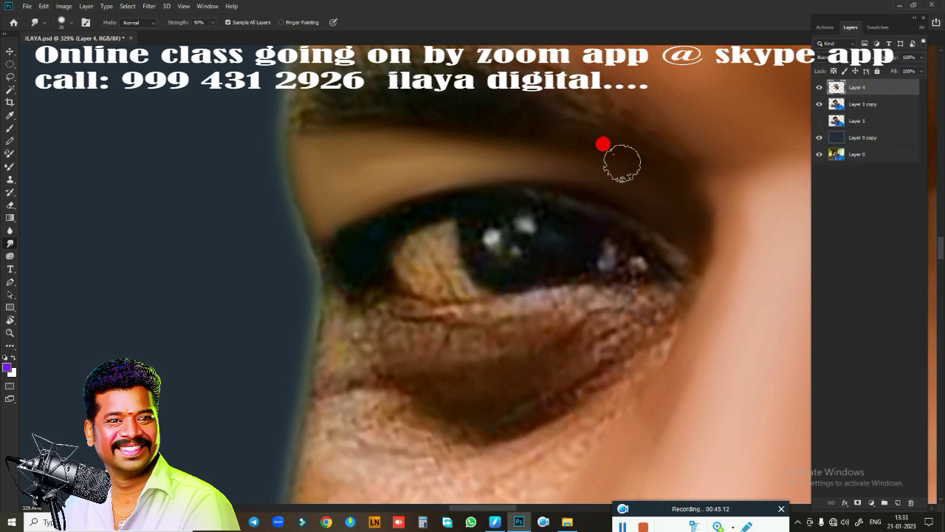
mouse_move(348, 131)
left_mouse_down()
mouse_move(553, 140)
mouse_move(553, 99)
mouse_move(635, 123)
left_mouse_up()
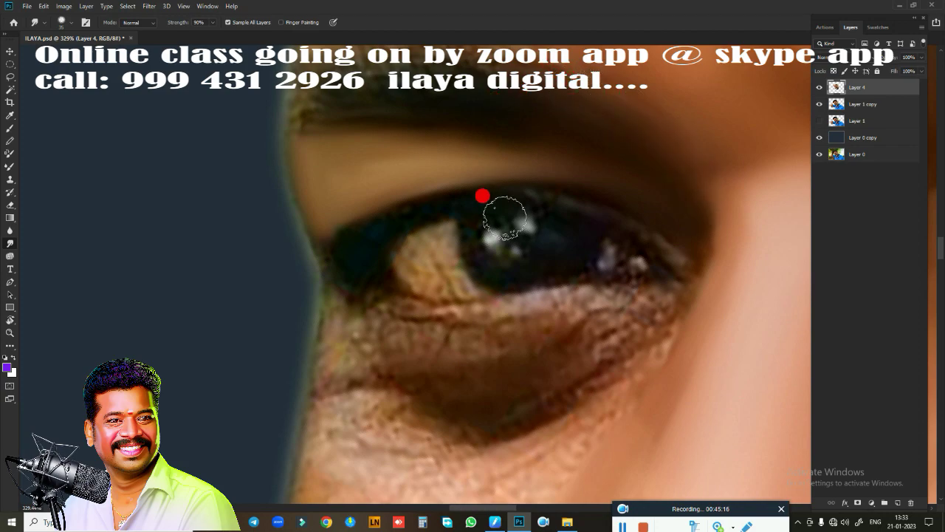
- Blend the eyebrow's outer and speckled upper edges into the skin, then return to the lower eyelid
left_click_drag(481, 158, 466, 301)
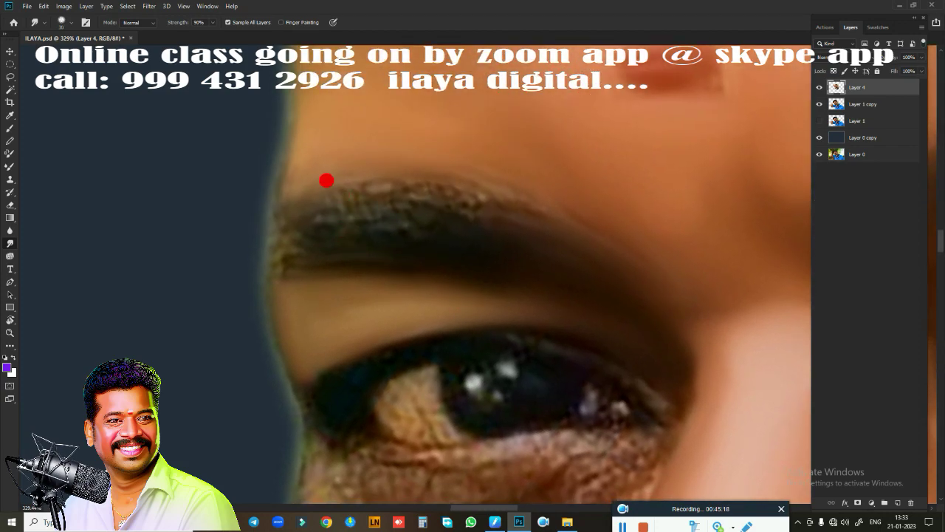
mouse_move(347, 200)
left_mouse_down()
mouse_move(313, 195)
mouse_move(323, 185)
mouse_move(300, 209)
mouse_move(351, 220)
mouse_move(281, 248)
mouse_move(299, 268)
left_mouse_up()
mouse_move(308, 215)
left_mouse_down()
mouse_move(323, 197)
mouse_move(481, 199)
mouse_move(475, 194)
left_mouse_up()
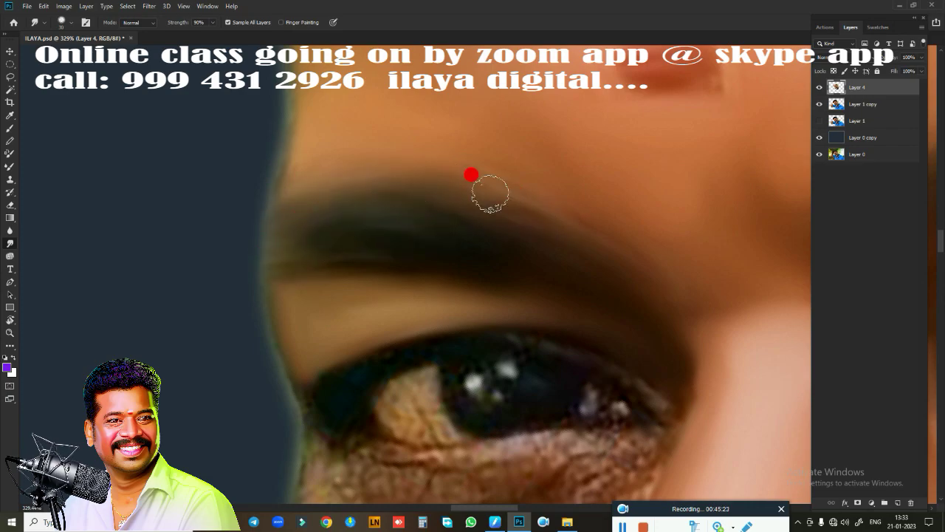
mouse_move(525, 285)
left_mouse_down()
mouse_move(473, 230)
mouse_move(521, 122)
mouse_move(512, 302)
mouse_move(544, 184)
left_mouse_up()
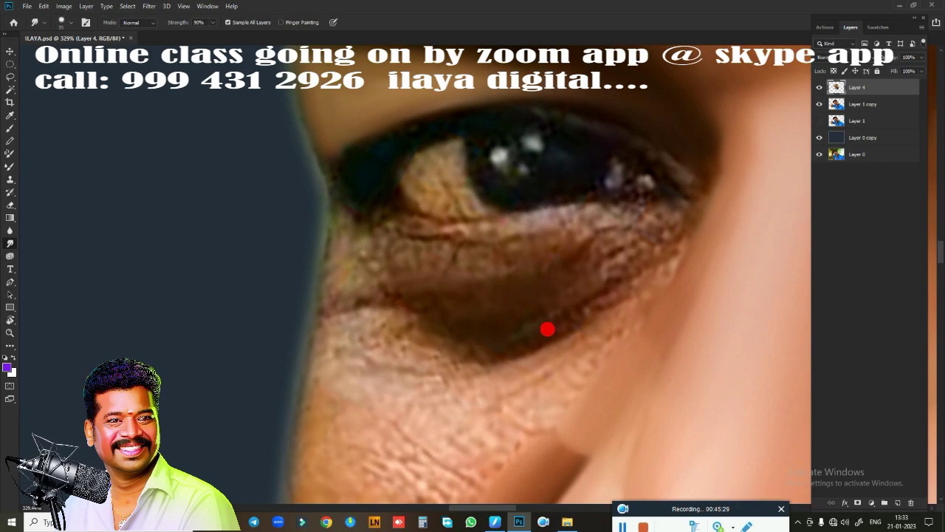
mouse_move(489, 373)
left_mouse_down()
mouse_move(443, 313)
mouse_move(439, 325)
left_mouse_up()
- Blend the lower eyelid line with the Mixer Brush, then smudge along it
key("b")
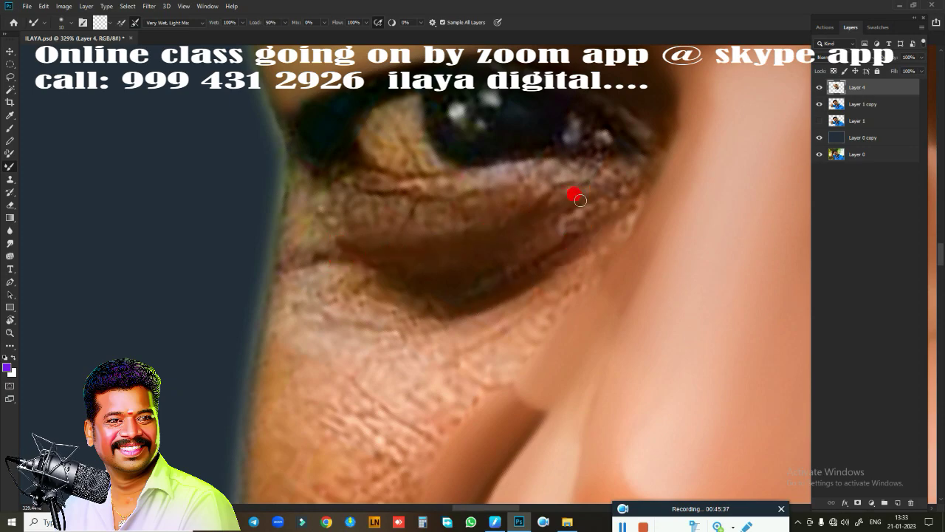
left_click_drag(438, 192, 454, 270)
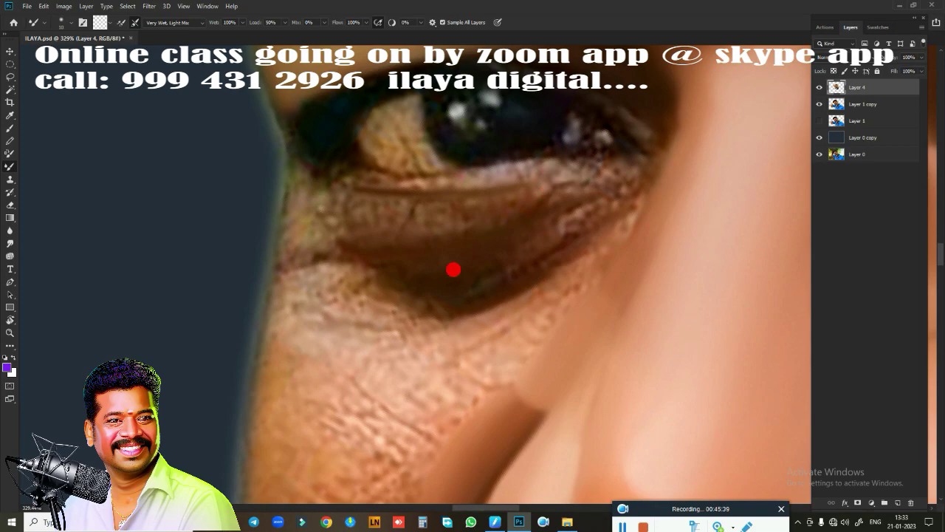
left_click_drag(516, 281, 392, 300)
key("r")
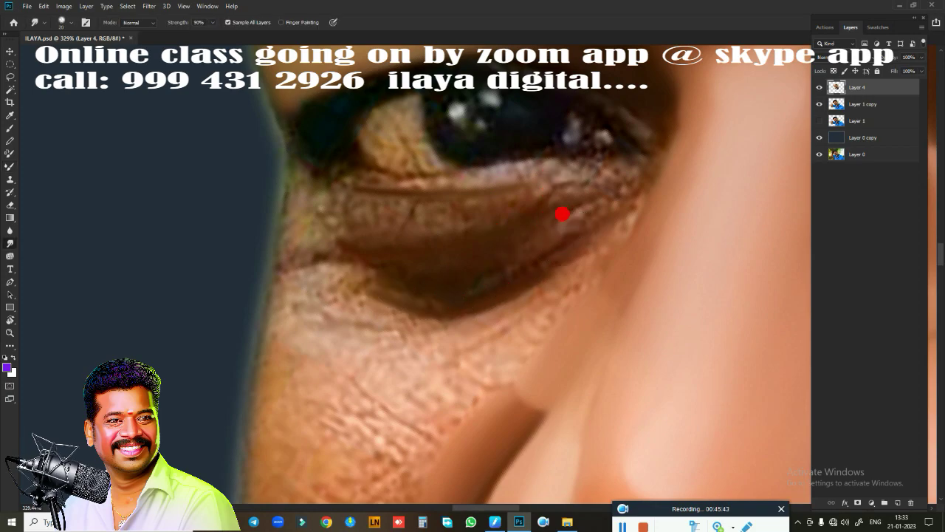
mouse_move(565, 225)
left_mouse_down()
mouse_move(399, 278)
mouse_move(386, 213)
mouse_move(517, 183)
left_mouse_up()
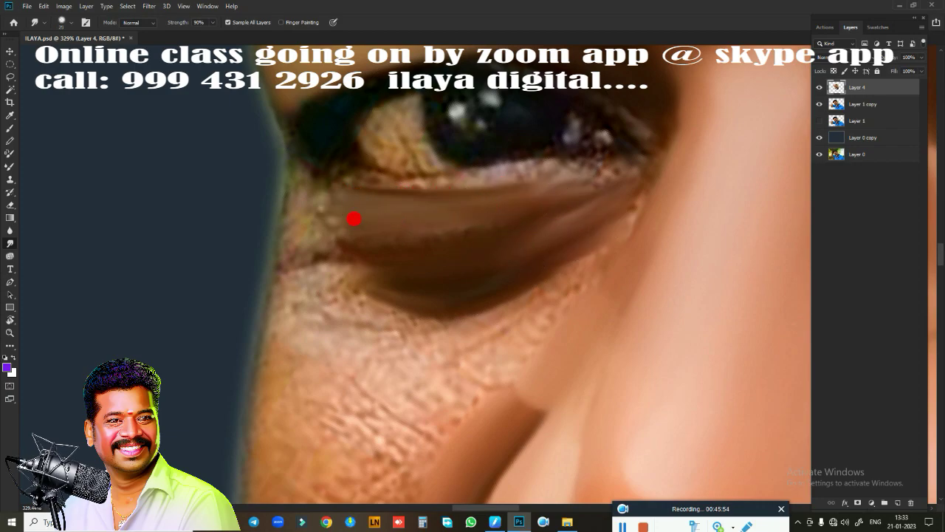
left_click_drag(452, 210, 373, 200)
- Smooth the skin at the inner and outer eye corners below the lid
left_click_drag(303, 205, 300, 185)
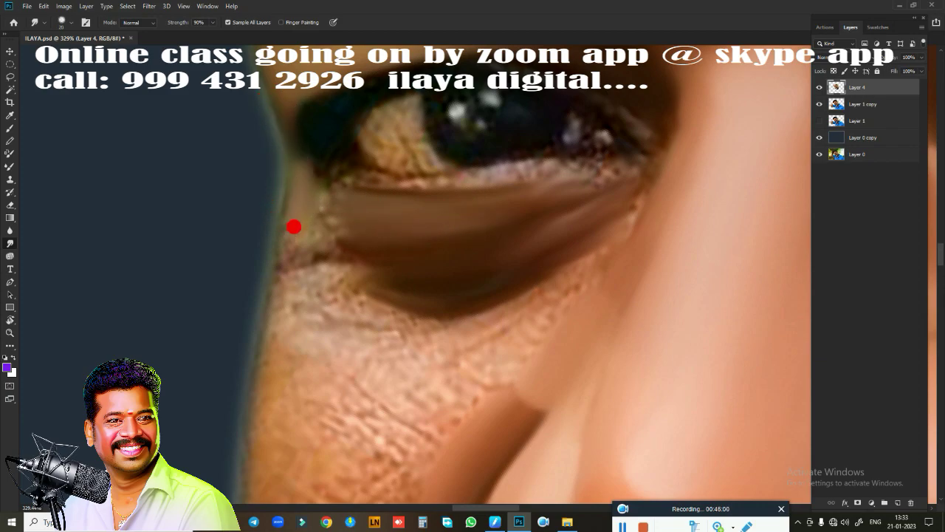
mouse_move(326, 250)
left_mouse_down()
mouse_move(291, 239)
mouse_move(291, 256)
mouse_move(330, 246)
mouse_move(315, 223)
mouse_move(332, 206)
mouse_move(405, 199)
left_mouse_up()
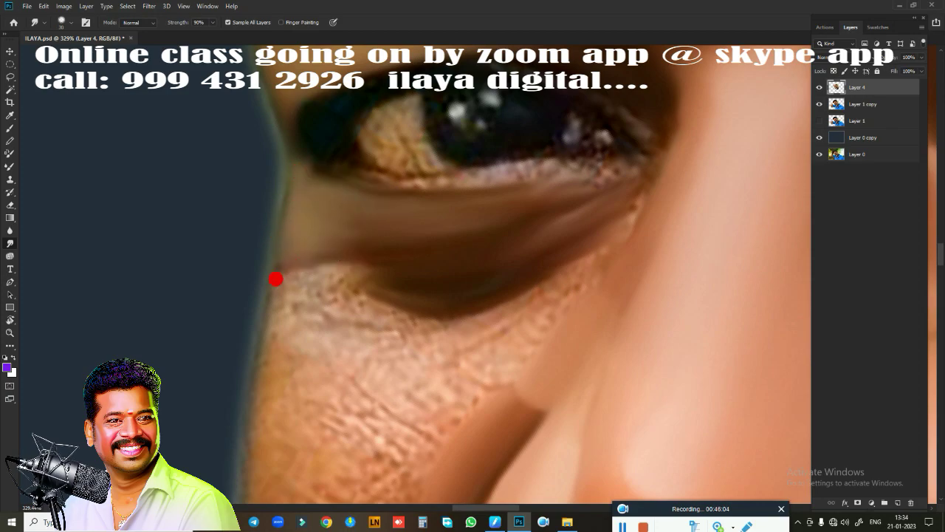
mouse_move(275, 280)
left_mouse_down()
mouse_move(264, 297)
mouse_move(304, 258)
mouse_move(317, 258)
left_mouse_up()
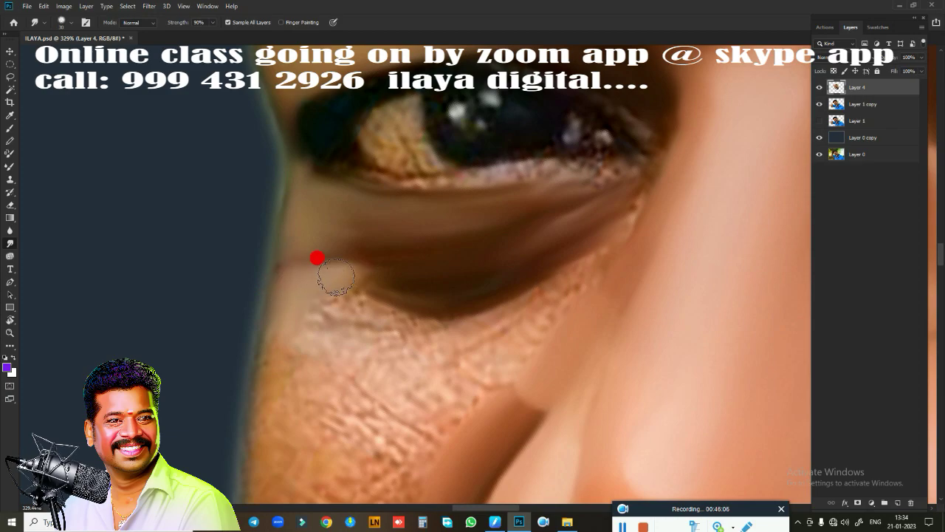
mouse_move(295, 292)
left_mouse_down()
mouse_move(422, 317)
mouse_move(469, 308)
left_mouse_up()
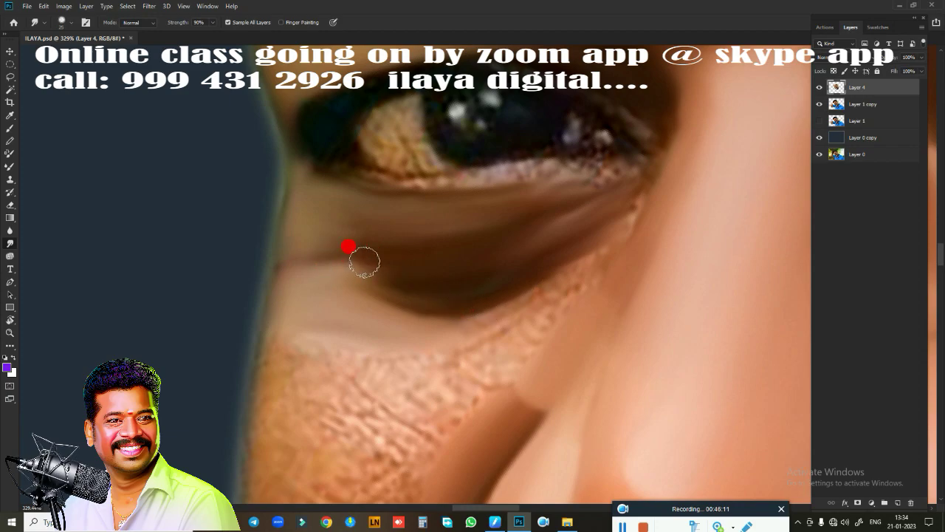
left_click_drag(363, 259, 555, 231)
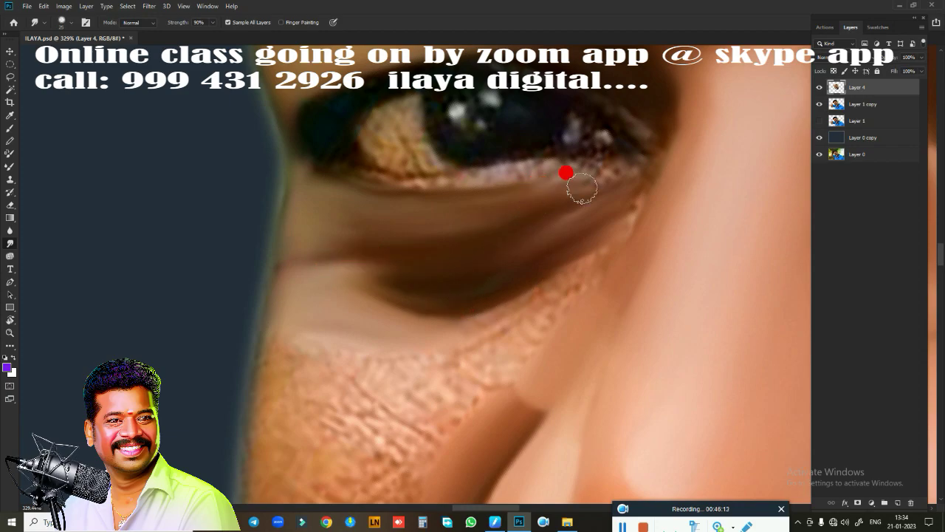
left_click_drag(582, 188, 621, 174)
left_click_drag(622, 216, 663, 135)
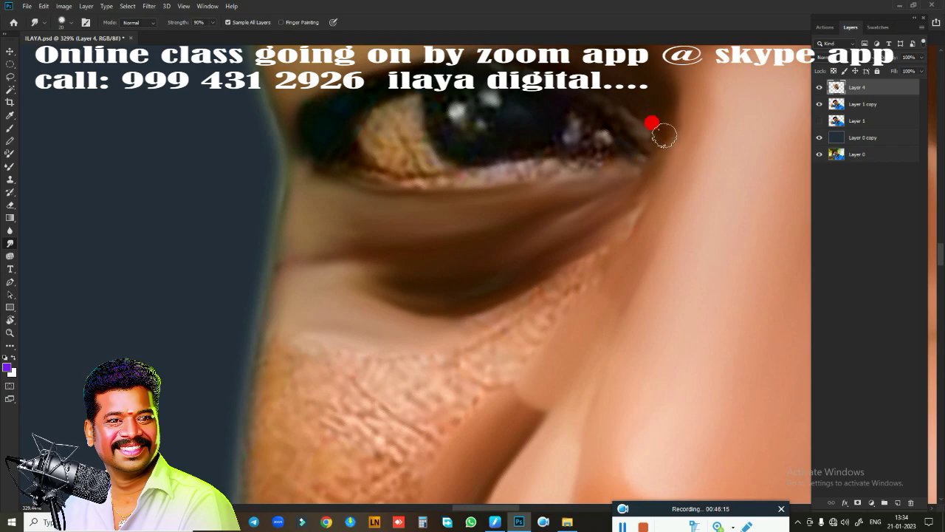
- Even out the under-eye shadow and blend the crease into the cheek
left_click_drag(520, 310, 603, 250)
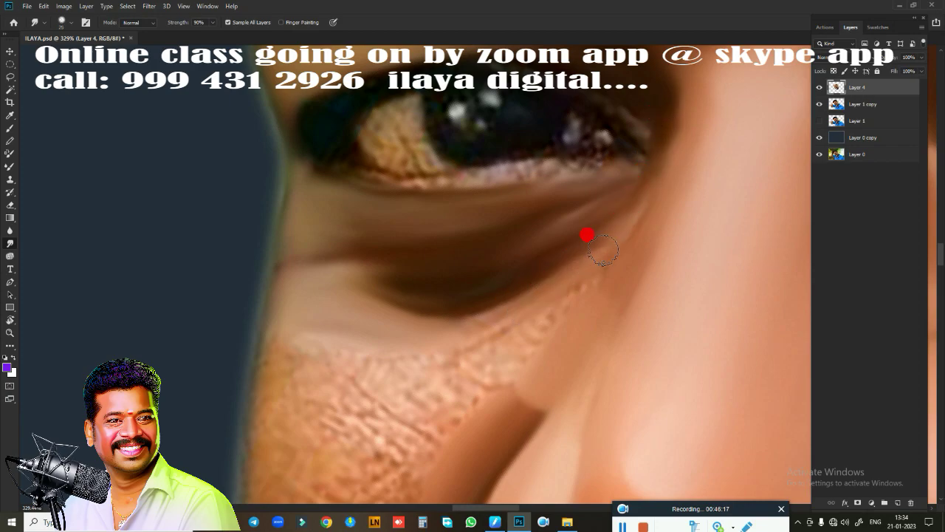
left_click_drag(507, 288, 465, 325)
left_click_drag(555, 258, 590, 250)
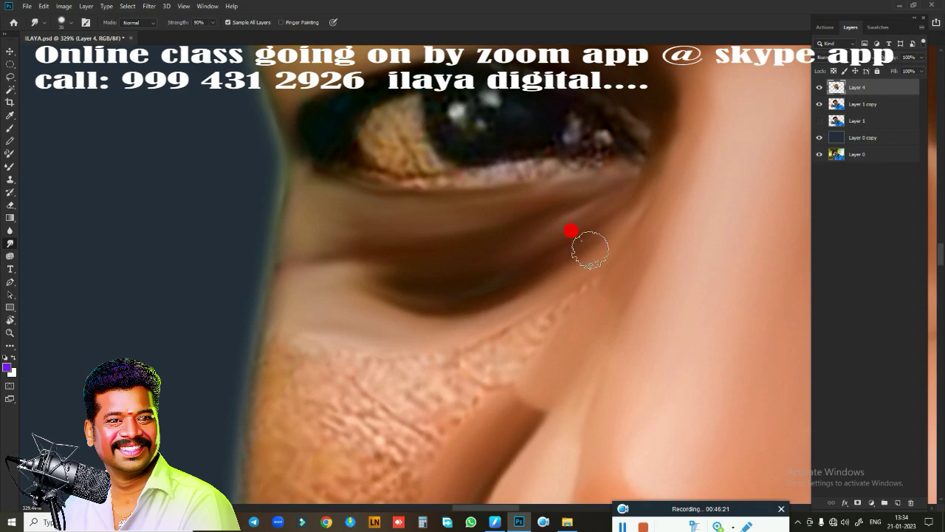
mouse_move(387, 301)
left_mouse_down()
mouse_move(477, 288)
mouse_move(359, 283)
mouse_move(455, 355)
mouse_move(576, 289)
mouse_move(495, 365)
mouse_move(573, 298)
mouse_move(573, 309)
left_mouse_up()
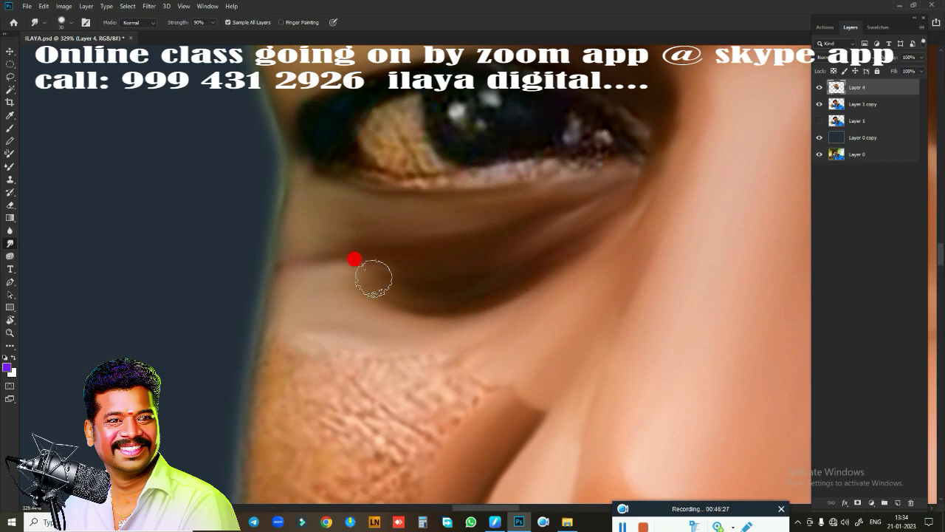
mouse_move(373, 278)
left_mouse_down()
mouse_move(443, 289)
mouse_move(363, 278)
mouse_move(426, 277)
left_mouse_up()
mouse_move(362, 279)
left_mouse_down()
mouse_move(332, 288)
mouse_move(534, 266)
mouse_move(626, 204)
left_mouse_up()
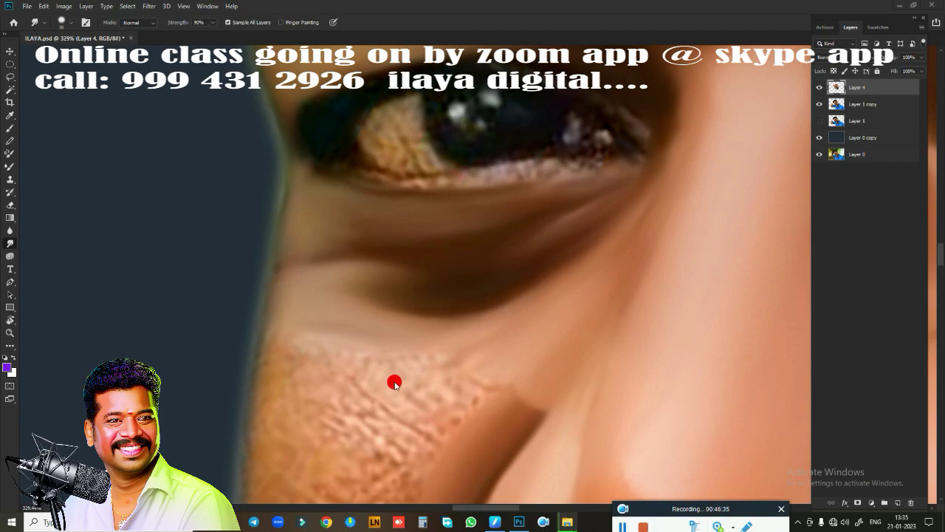
left_click_drag(394, 382, 399, 344)
left_click_drag(452, 253, 421, 349)
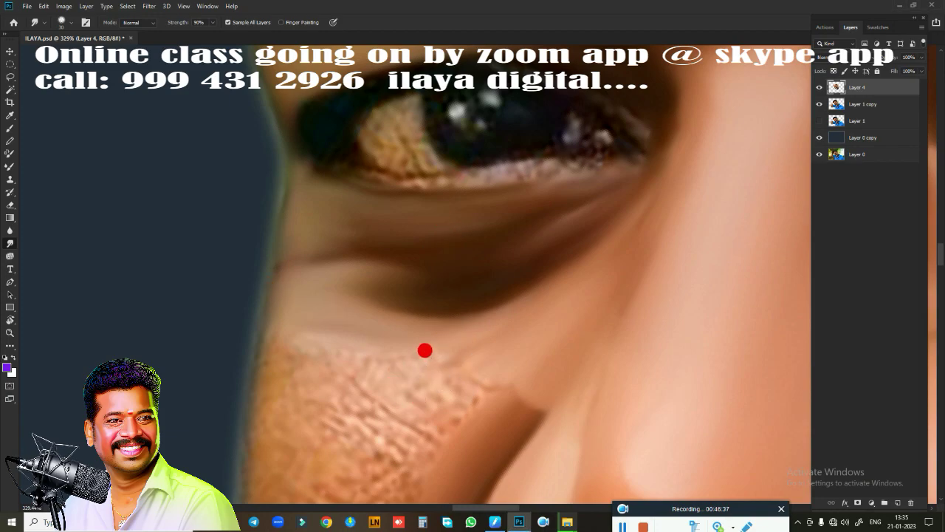
scroll(425, 350, "down", 3)
- Load the shirt shape as a selection and soften the cheek edge against background and shirt
scroll(447, 158, "down", 3)
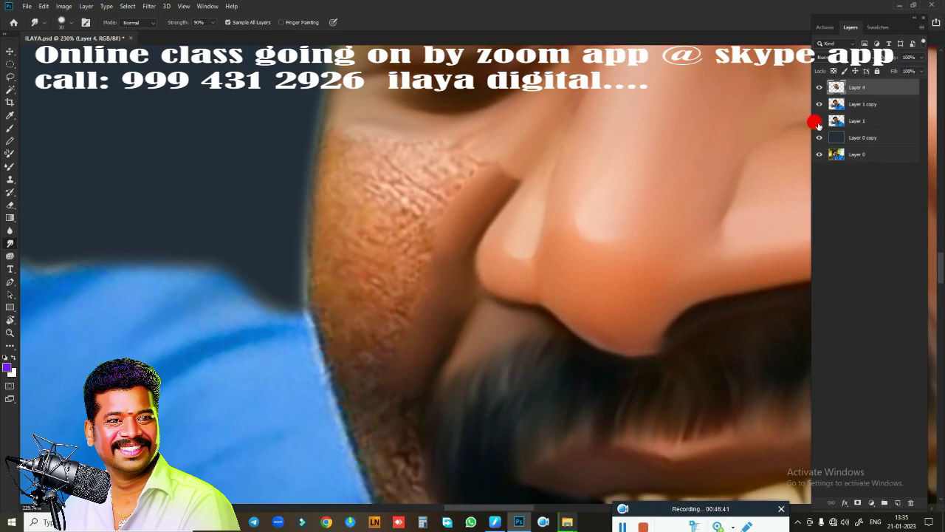
left_click(837, 106, "ctrl")
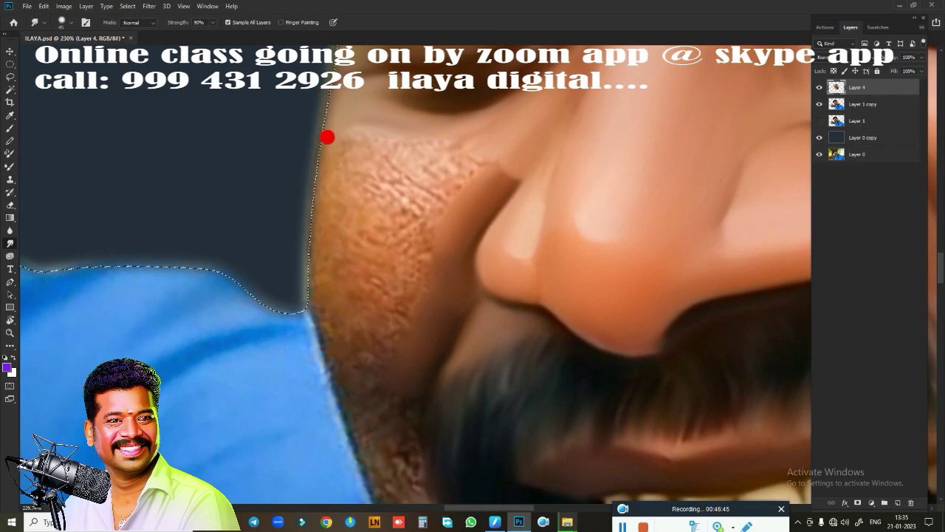
left_click_drag(331, 116, 295, 213)
left_click_drag(301, 277, 332, 348)
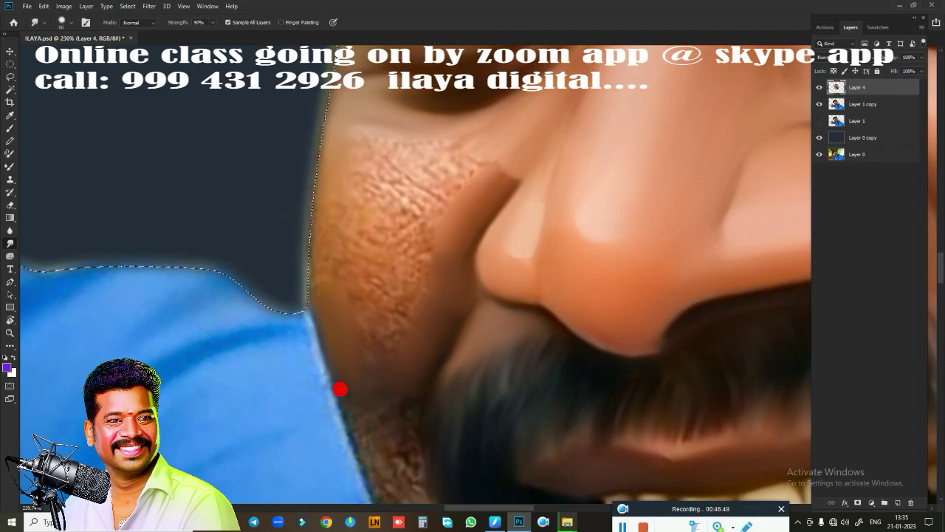
left_click_drag(332, 348, 370, 299)
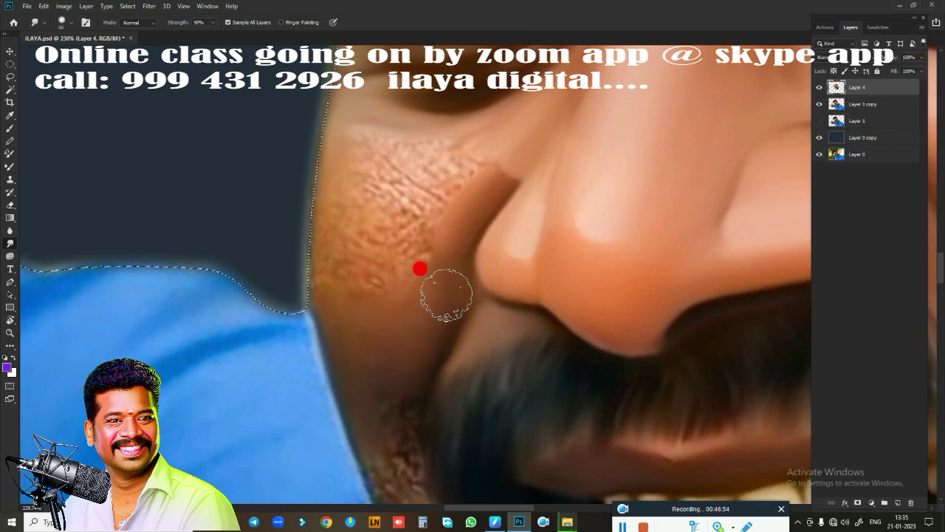
- Smudge the textured cheek skin smooth and blend the skin along the beard edge
mouse_move(370, 299)
left_mouse_down()
mouse_move(313, 257)
mouse_move(297, 131)
left_mouse_up()
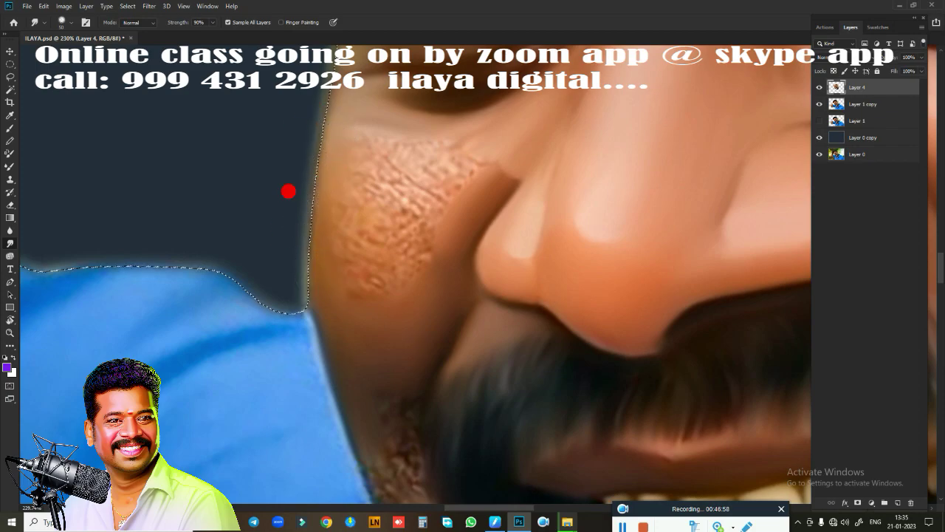
mouse_move(288, 191)
left_mouse_down()
mouse_move(297, 120)
mouse_move(318, 165)
mouse_move(344, 122)
mouse_move(413, 147)
mouse_move(362, 137)
mouse_move(489, 133)
mouse_move(347, 212)
mouse_move(353, 275)
mouse_move(352, 262)
mouse_move(378, 313)
mouse_move(416, 249)
mouse_move(415, 266)
mouse_move(425, 250)
mouse_move(358, 299)
mouse_move(354, 322)
left_mouse_up()
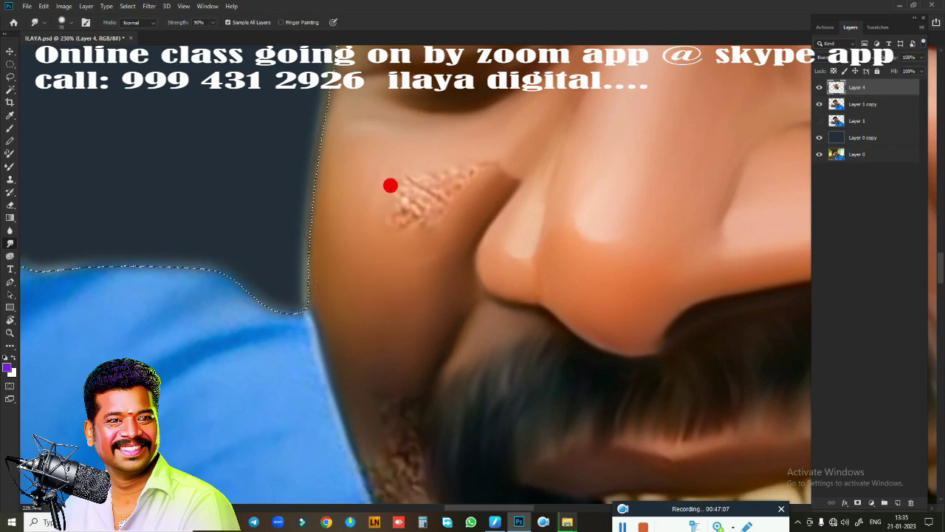
mouse_move(390, 186)
left_mouse_down()
mouse_move(391, 167)
mouse_move(418, 141)
mouse_move(393, 180)
mouse_move(379, 177)
left_mouse_up()
mouse_move(382, 212)
left_mouse_down()
mouse_move(422, 215)
mouse_move(370, 194)
mouse_move(376, 270)
mouse_move(438, 207)
mouse_move(434, 179)
mouse_move(422, 185)
mouse_move(433, 176)
mouse_move(325, 277)
left_mouse_up()
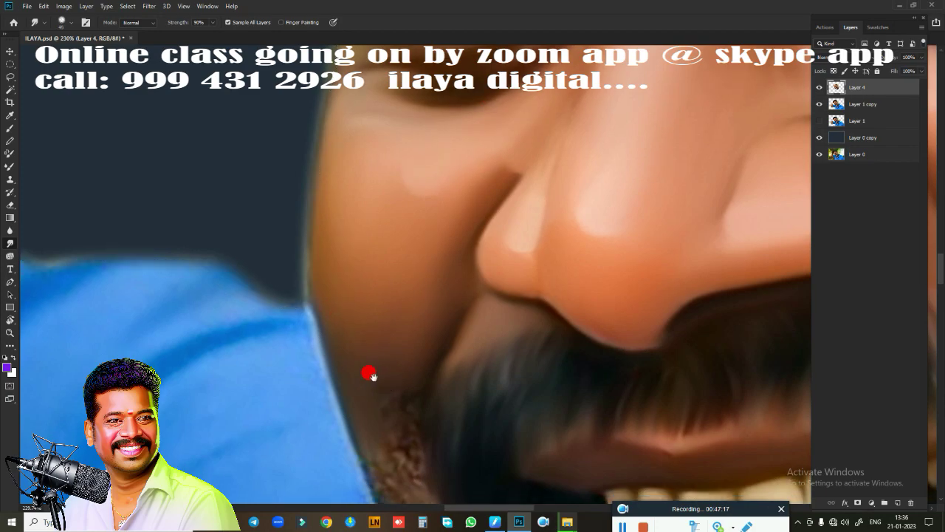
mouse_move(369, 374)
left_mouse_down()
mouse_move(353, 144)
mouse_move(361, 195)
mouse_move(367, 152)
mouse_move(367, 244)
mouse_move(337, 229)
left_mouse_up()
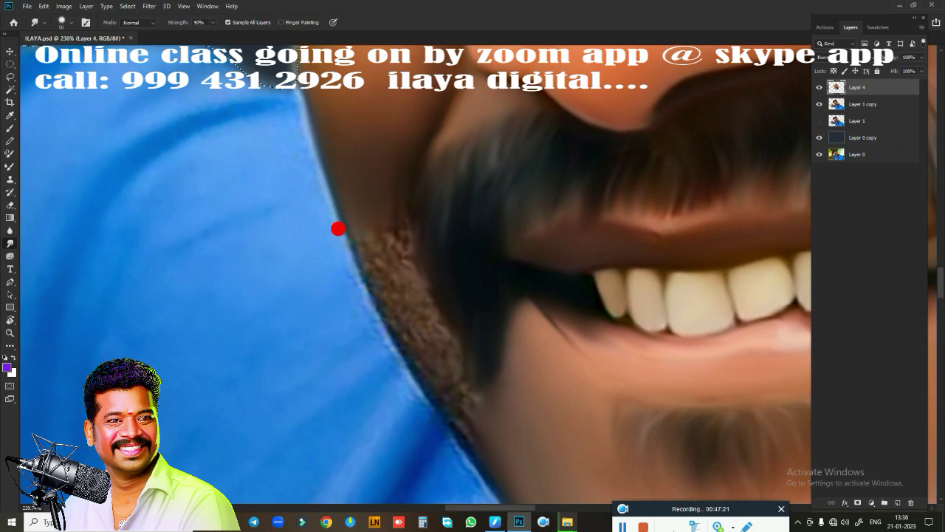
mouse_move(382, 262)
left_mouse_down()
mouse_move(380, 274)
mouse_move(376, 243)
mouse_move(386, 226)
mouse_move(385, 238)
mouse_move(376, 224)
mouse_move(390, 217)
mouse_move(416, 320)
mouse_move(340, 225)
mouse_move(471, 419)
mouse_move(443, 350)
mouse_move(485, 460)
mouse_move(494, 358)
mouse_move(487, 413)
mouse_move(448, 376)
mouse_move(492, 373)
left_mouse_up()
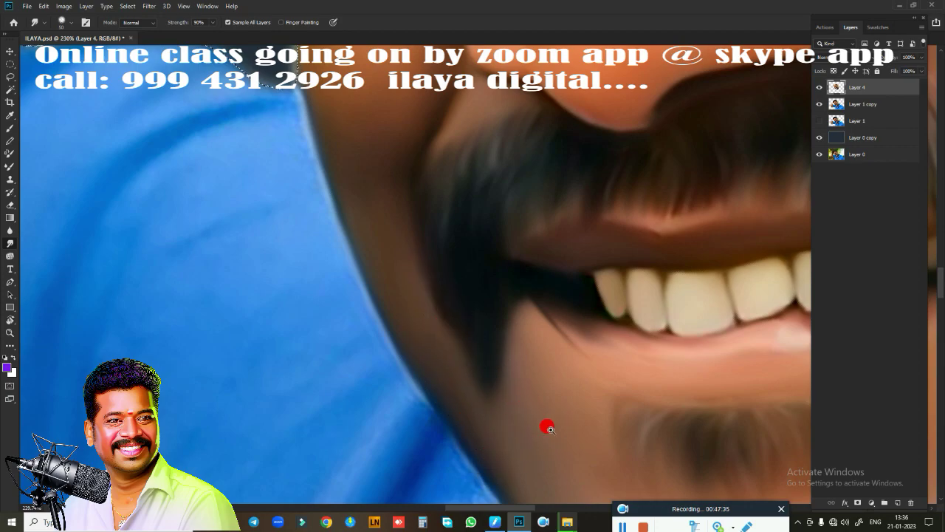
- Zoom back onto the eye and feather the selection by 2 pixels
key("ctrl+0")
scroll(561, 484, "up", 2)
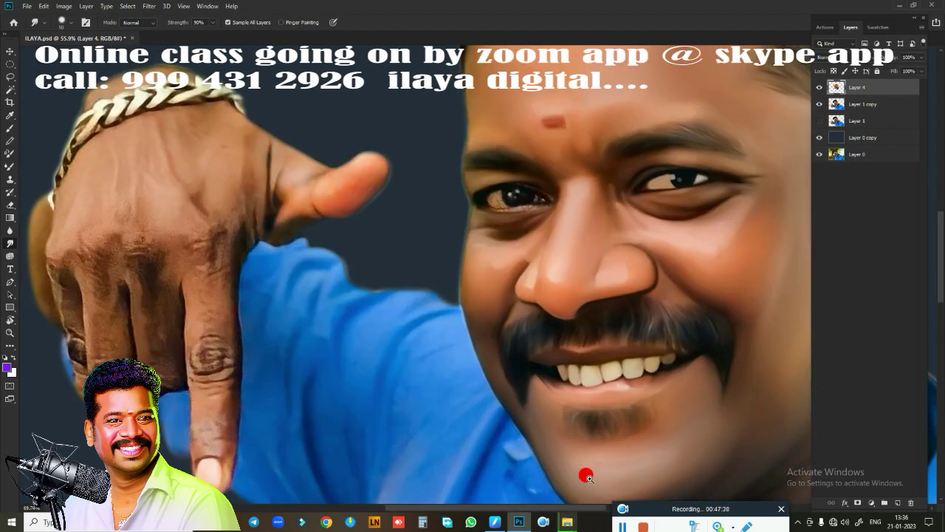
scroll(613, 347, "up", 2)
scroll(520, 371, "up", 2)
scroll(520, 370, "down", 2)
scroll(684, 376, "up", 2)
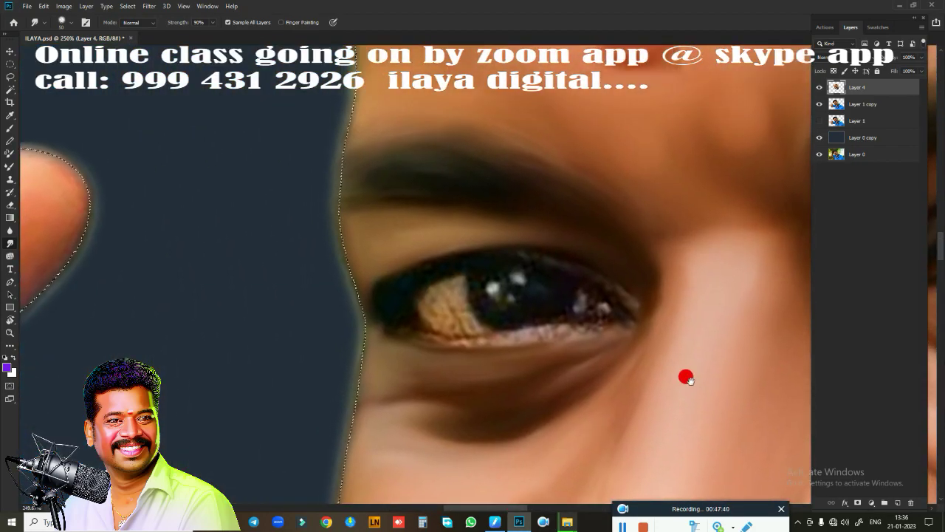
scroll(688, 352, "up", 1)
left_click_drag(688, 352, 698, 258)
key("b")
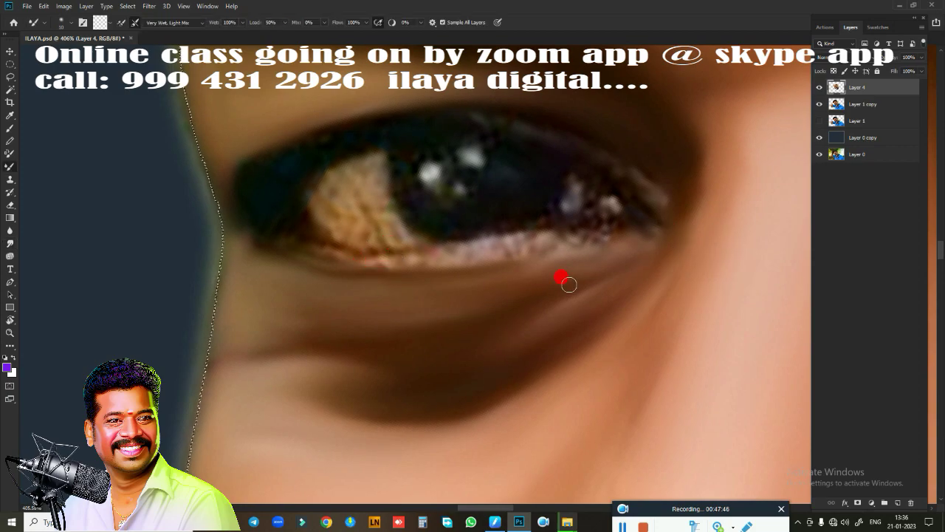
key("shift+F6")
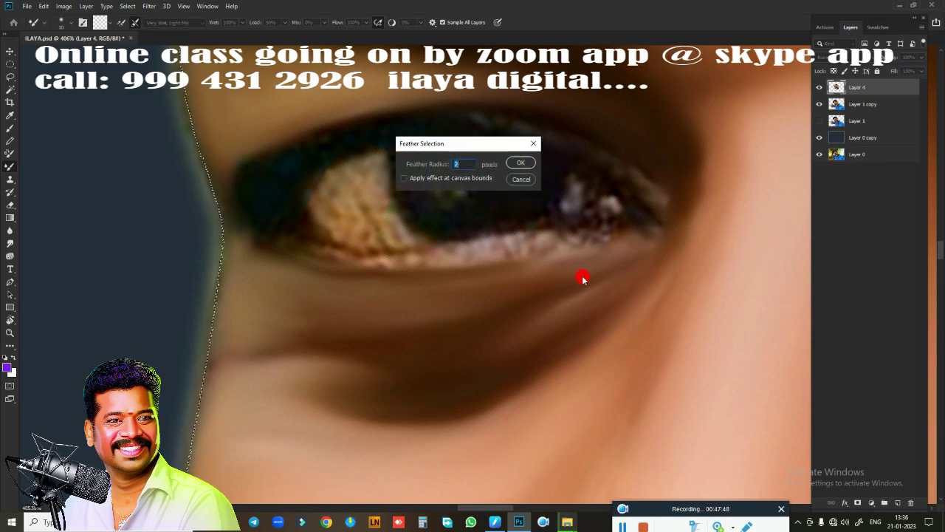
key("Return")
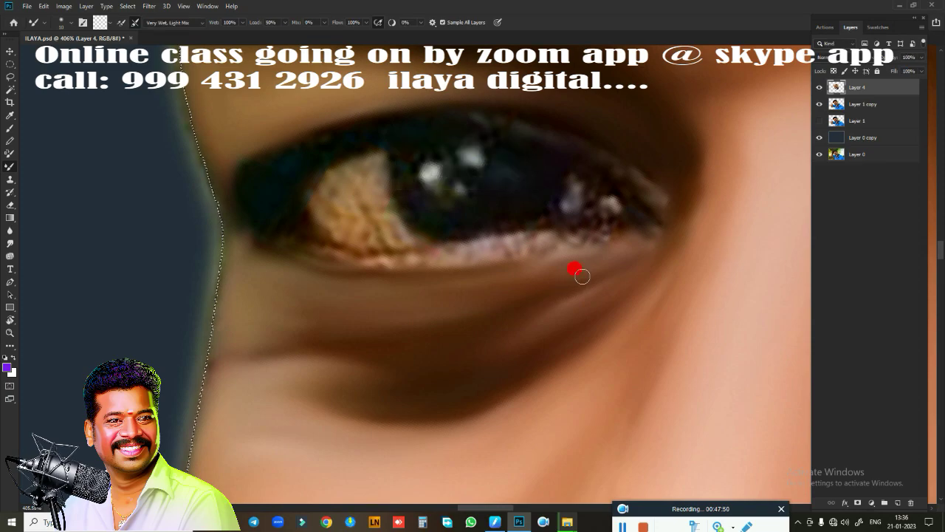
- Make Layer 1 the active layer and reapply the feather to the selection
left_click(885, 107)
left_click(845, 119)
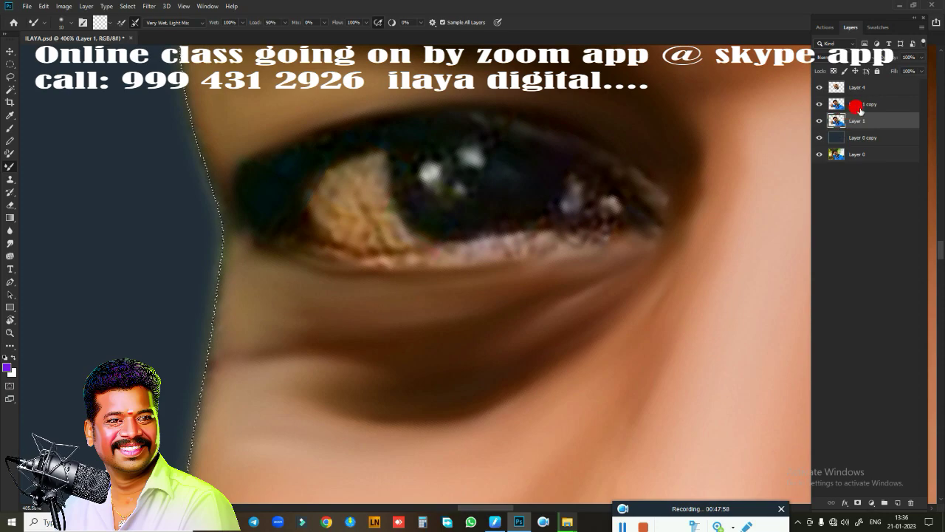
key("shift+F6")
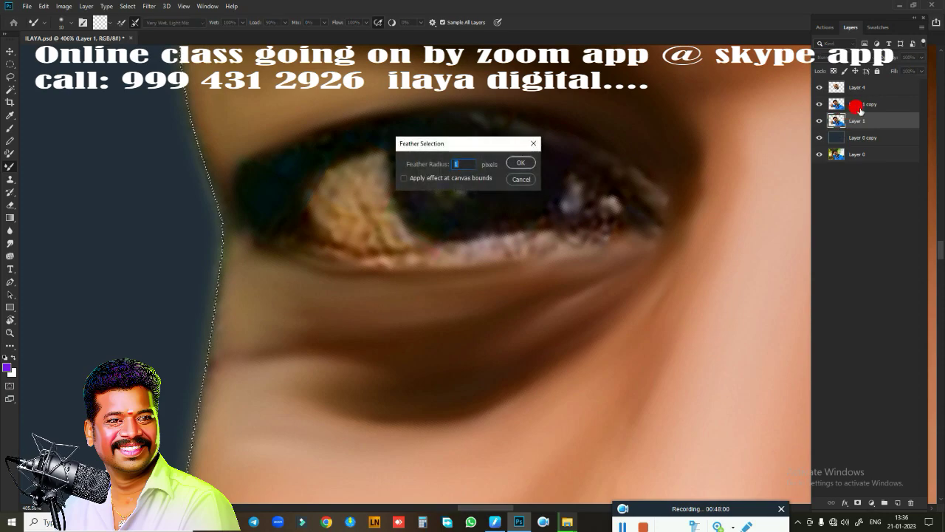
key("Return")
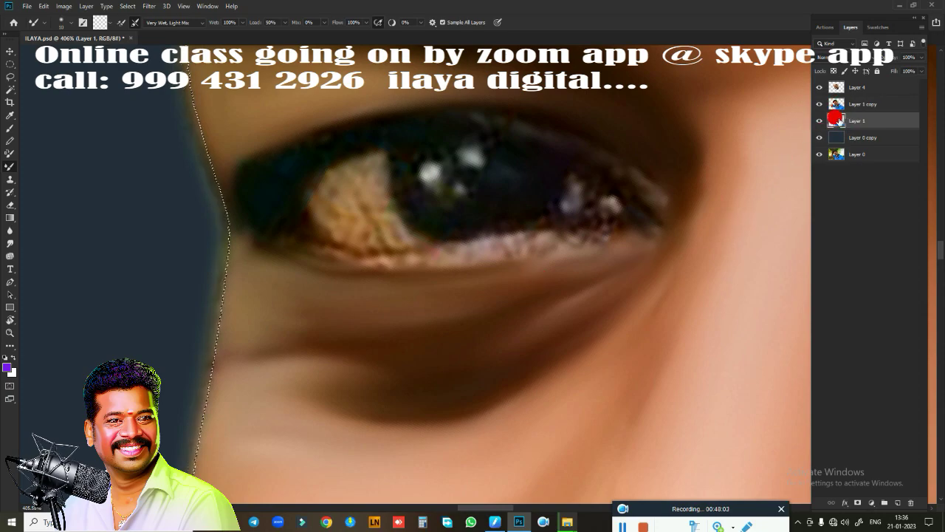
- Hide Layer 1, delete the eye area from Layer 1 copy, then undo it
left_click(819, 105)
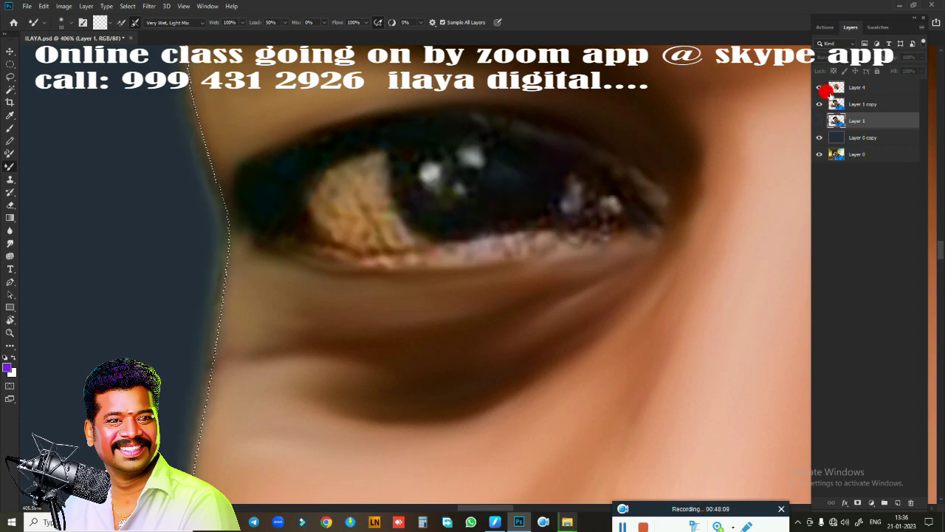
left_click(877, 131)
left_click(883, 105)
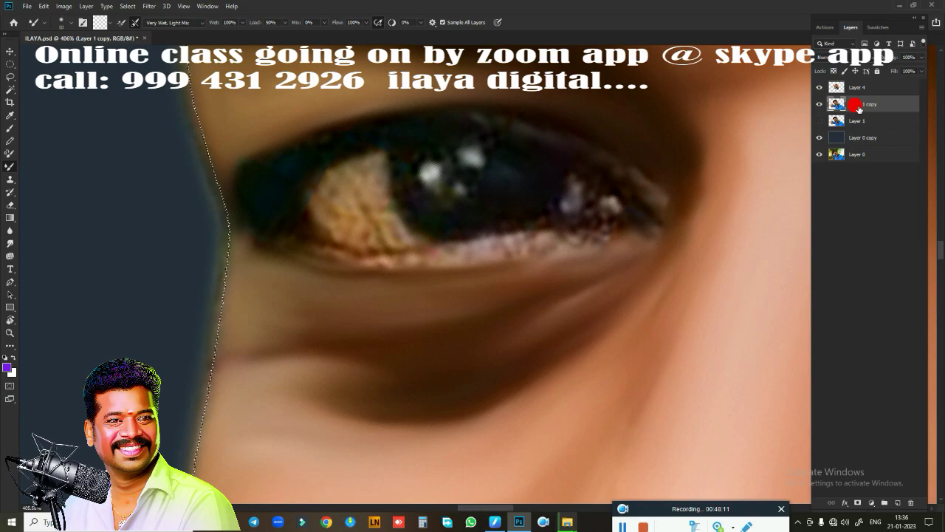
key("Delete")
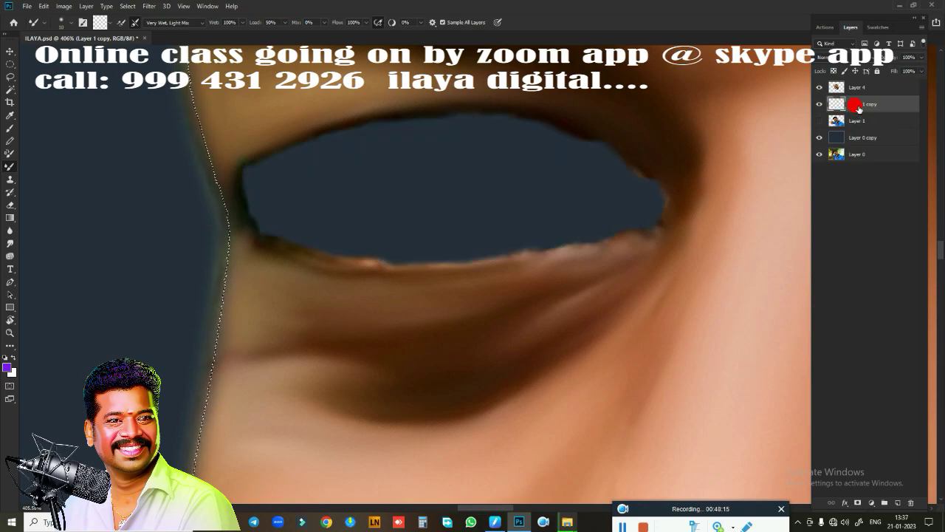
key("ctrl+z")
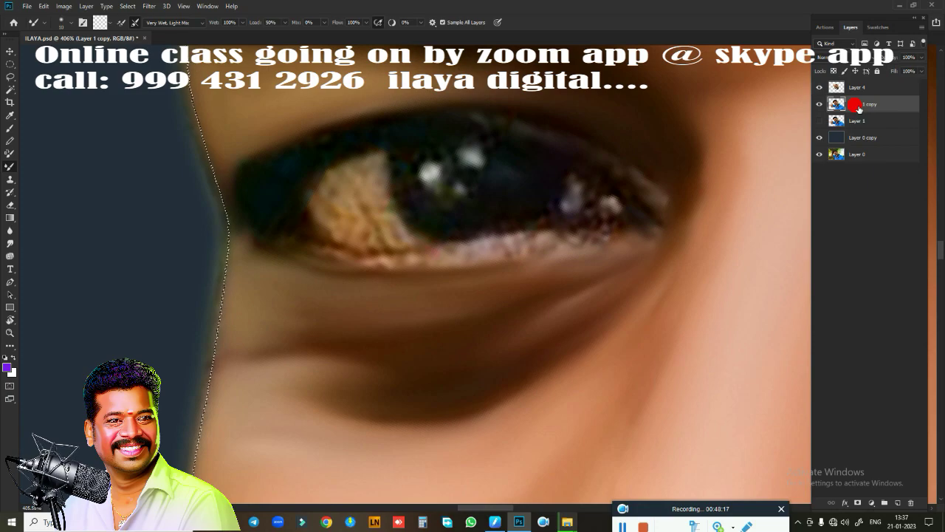
- Feather the selection once more and move work onto Layer 4
key("shift+F6")
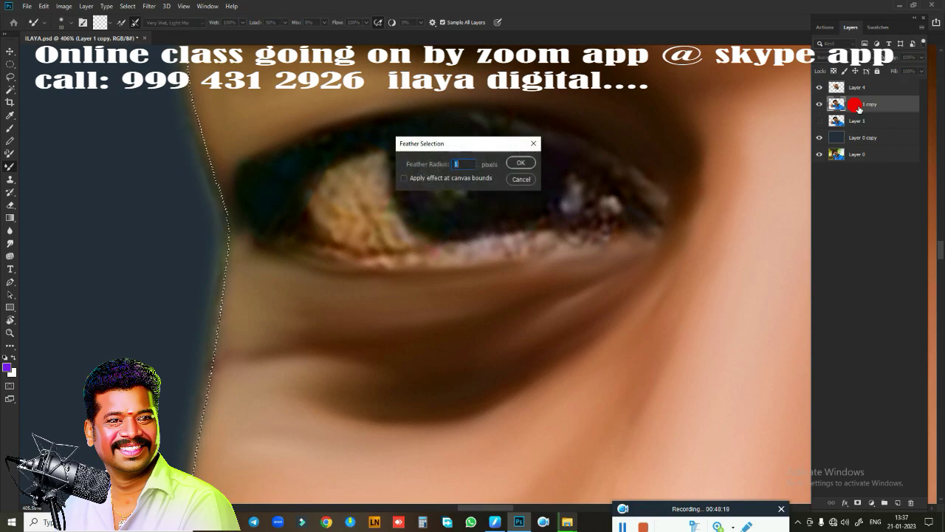
key("Return")
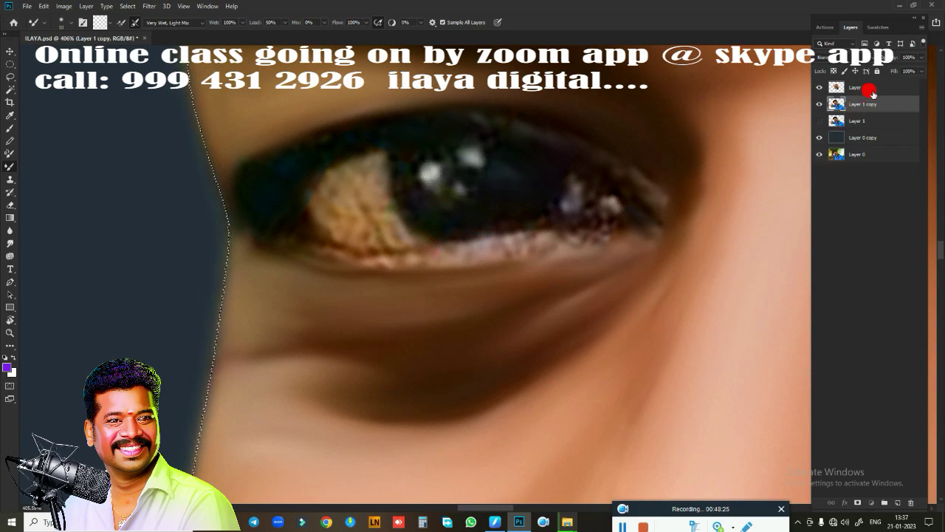
left_click(872, 91)
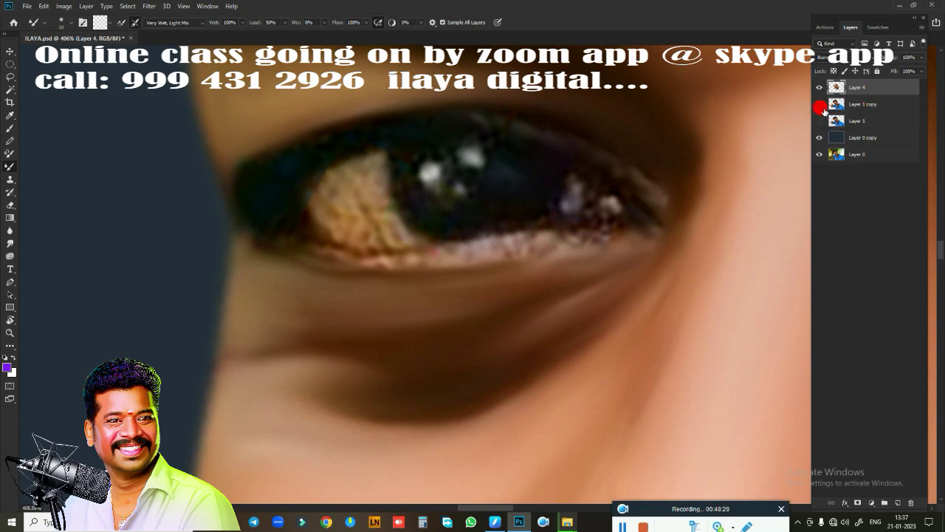
- With the Mixer Brush, blend the upper eyelid, lower lid line, eye corners and lash line
scroll(399, 297, "down", 5)
scroll(380, 278, "up", 1)
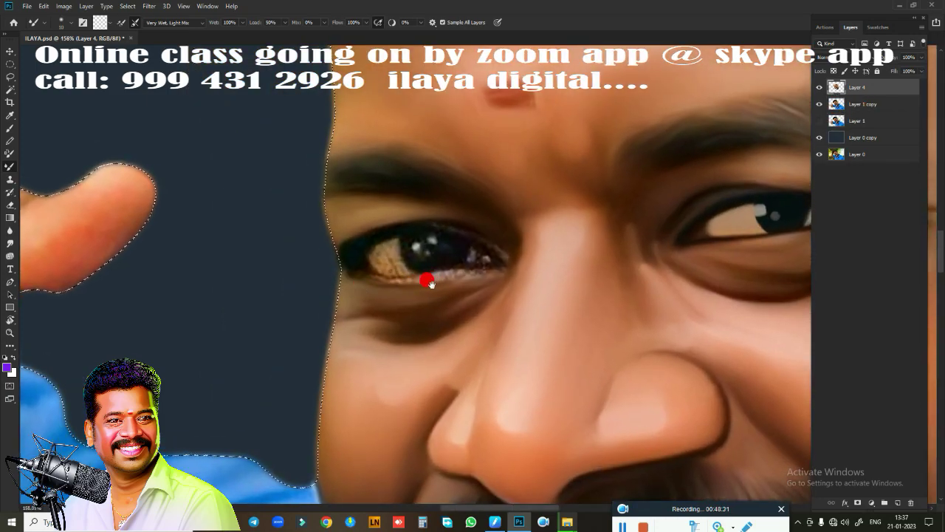
scroll(443, 284, "up", 5)
scroll(454, 299, "down", 2)
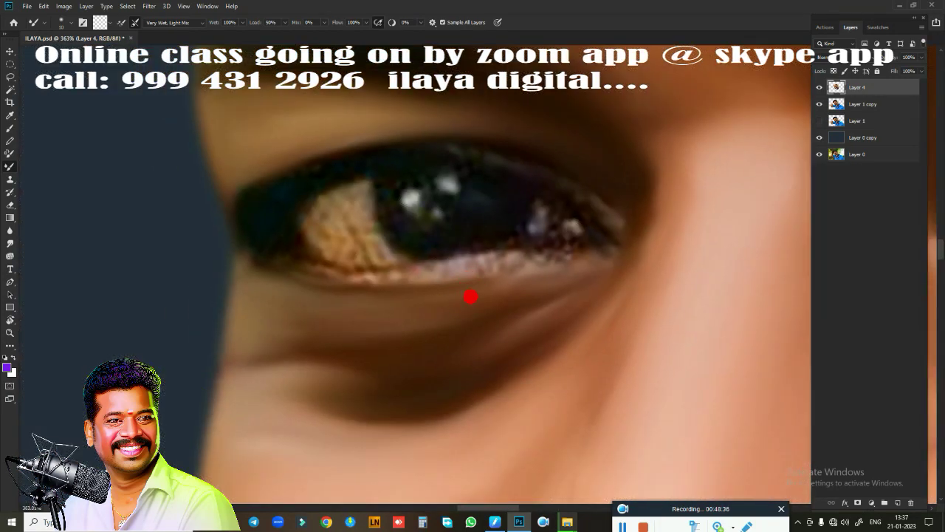
mouse_move(272, 199)
left_mouse_down()
mouse_move(336, 168)
mouse_move(298, 179)
mouse_move(421, 148)
left_mouse_up()
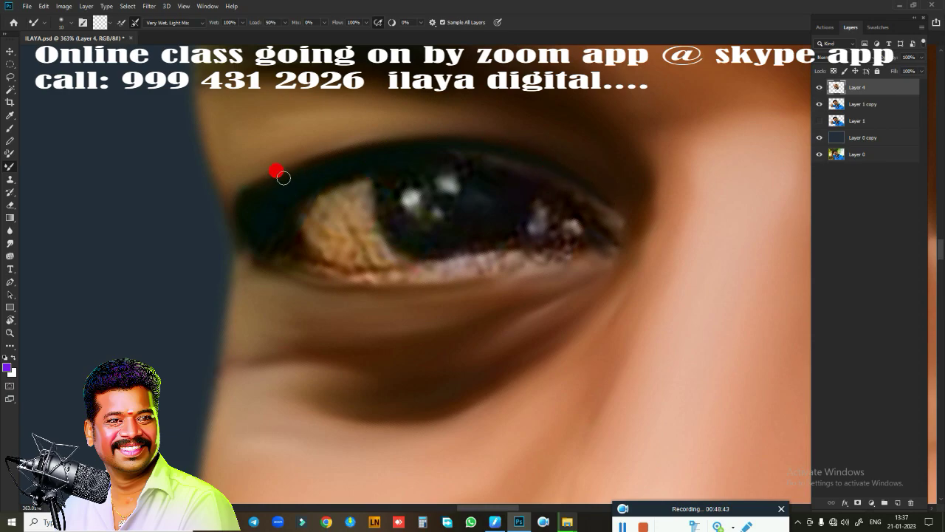
mouse_move(265, 244)
left_mouse_down()
mouse_move(356, 263)
mouse_move(334, 255)
mouse_move(444, 251)
left_mouse_up()
mouse_move(578, 245)
left_mouse_down()
mouse_move(590, 218)
mouse_move(576, 244)
mouse_move(469, 239)
mouse_move(371, 262)
left_mouse_up()
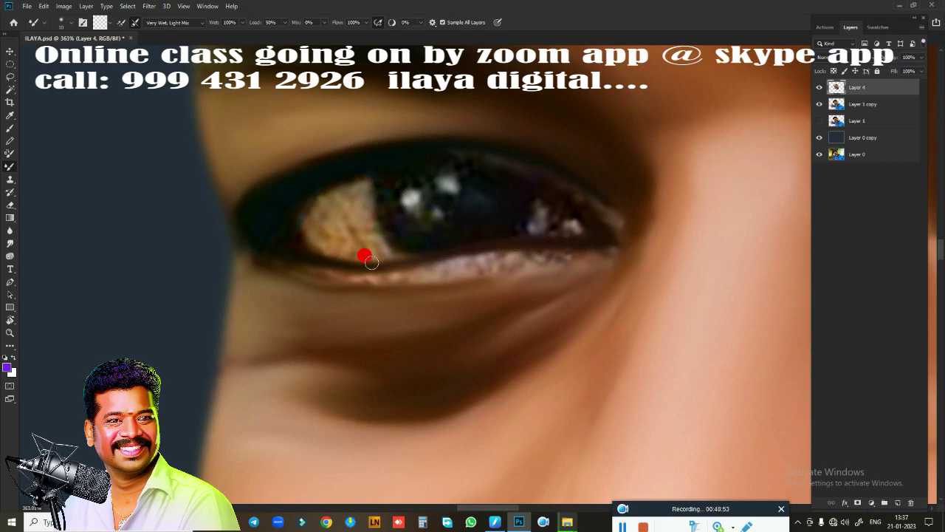
left_click_drag(254, 254, 309, 262)
mouse_move(412, 152)
left_mouse_down()
mouse_move(494, 145)
mouse_move(591, 192)
mouse_move(573, 189)
left_mouse_up()
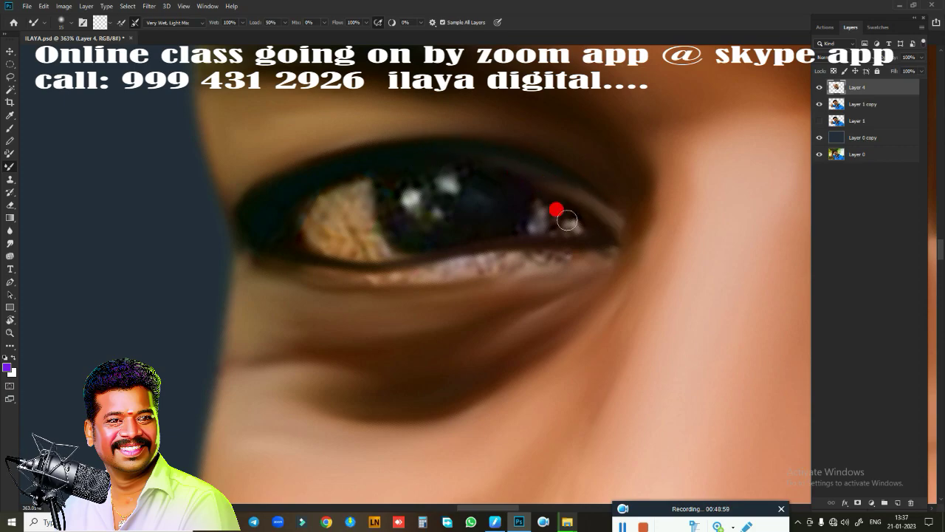
- Smudge the lower lid, under-eye skin and right-hand iris highlights smooth
key("r")
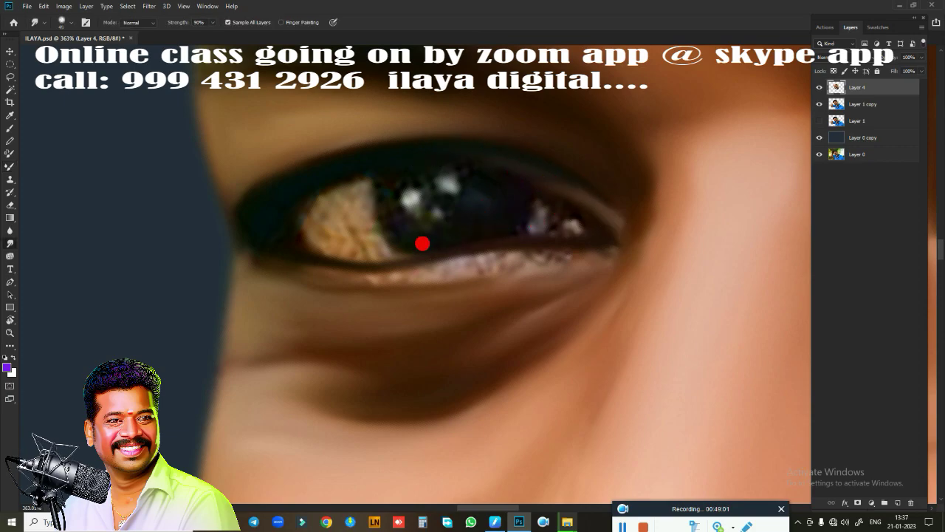
mouse_move(260, 262)
left_mouse_down()
mouse_move(253, 258)
mouse_move(288, 258)
mouse_move(266, 251)
mouse_move(358, 275)
mouse_move(473, 248)
mouse_move(521, 263)
mouse_move(601, 249)
mouse_move(566, 258)
left_mouse_up()
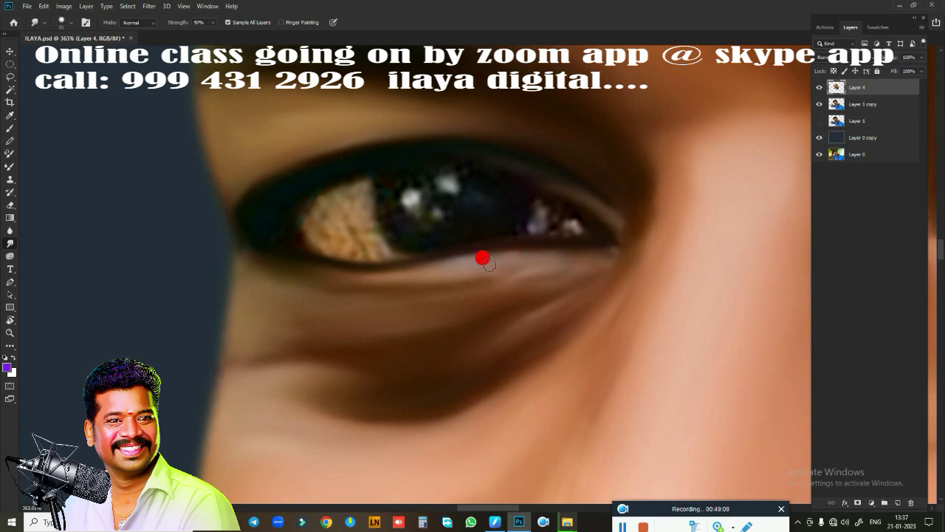
left_click_drag(506, 253, 456, 267)
left_click_drag(256, 300, 272, 300)
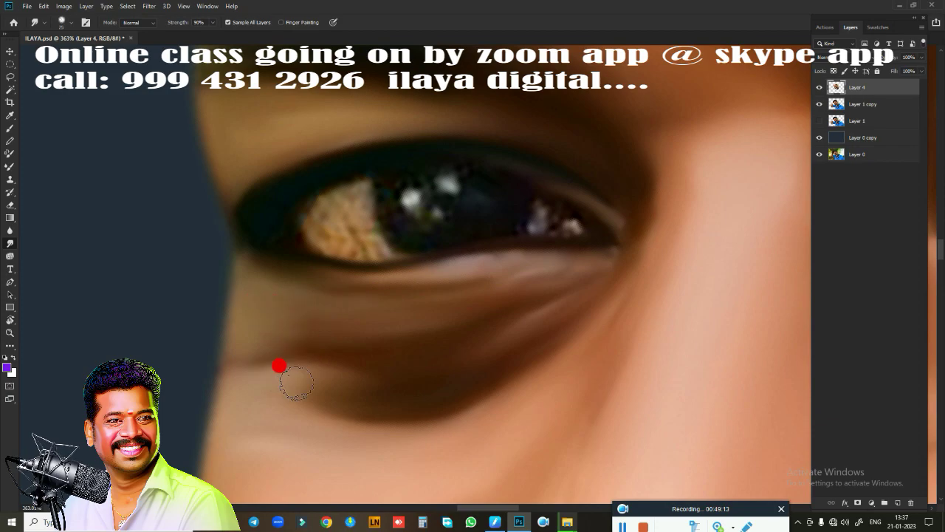
mouse_move(270, 367)
left_mouse_down()
mouse_move(298, 294)
mouse_move(259, 282)
left_mouse_up()
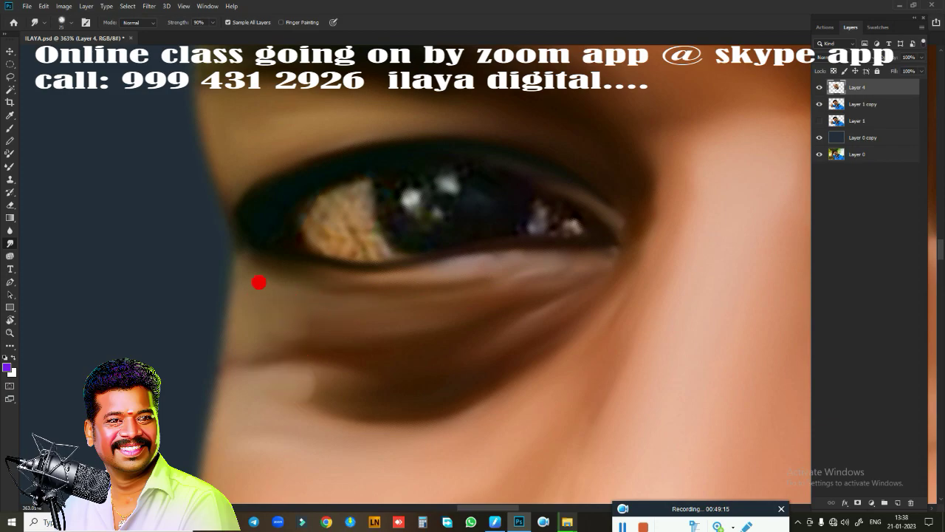
left_click_drag(528, 249, 602, 226)
mouse_move(548, 214)
left_mouse_down()
mouse_move(544, 205)
mouse_move(592, 224)
mouse_move(528, 188)
mouse_move(593, 229)
mouse_move(570, 235)
mouse_move(531, 224)
mouse_move(536, 215)
mouse_move(509, 221)
mouse_move(333, 198)
mouse_move(261, 222)
mouse_move(292, 227)
mouse_move(322, 209)
mouse_move(326, 186)
left_mouse_up()
mouse_move(401, 203)
left_mouse_down()
mouse_move(506, 264)
mouse_move(645, 386)
mouse_move(643, 378)
left_mouse_up()
key("m")
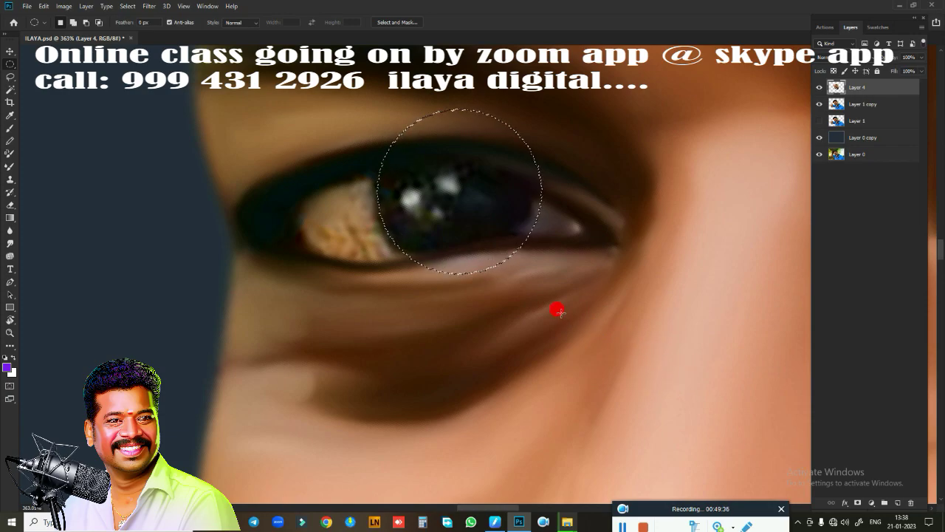
- Nudge the circular iris selection up-left and smudge its catchlights away into a dark disc
key("Left")
key("Left")
key("Left")
key("Up")
key("Up")
key("Up")
key("r")
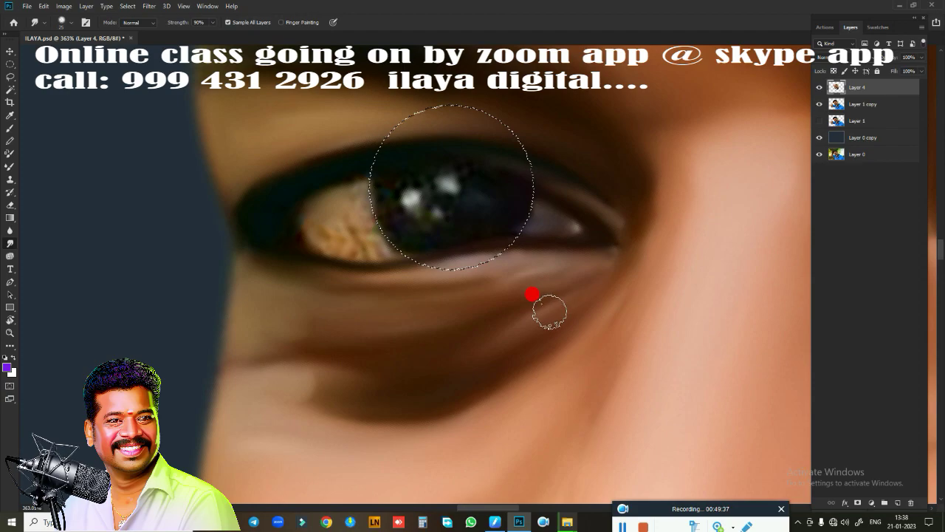
mouse_move(471, 188)
left_mouse_down()
mouse_move(433, 154)
mouse_move(481, 158)
mouse_move(486, 170)
mouse_move(365, 169)
mouse_move(376, 200)
mouse_move(440, 199)
mouse_move(414, 190)
mouse_move(433, 179)
mouse_move(433, 200)
mouse_move(439, 191)
mouse_move(487, 204)
mouse_move(421, 180)
mouse_move(365, 183)
mouse_move(432, 209)
mouse_move(410, 215)
mouse_move(453, 192)
mouse_move(420, 166)
mouse_move(468, 173)
mouse_move(394, 167)
mouse_move(361, 178)
mouse_move(472, 175)
mouse_move(490, 199)
mouse_move(526, 218)
mouse_move(506, 197)
mouse_move(390, 238)
mouse_move(547, 236)
mouse_move(544, 212)
mouse_move(557, 223)
left_mouse_up()
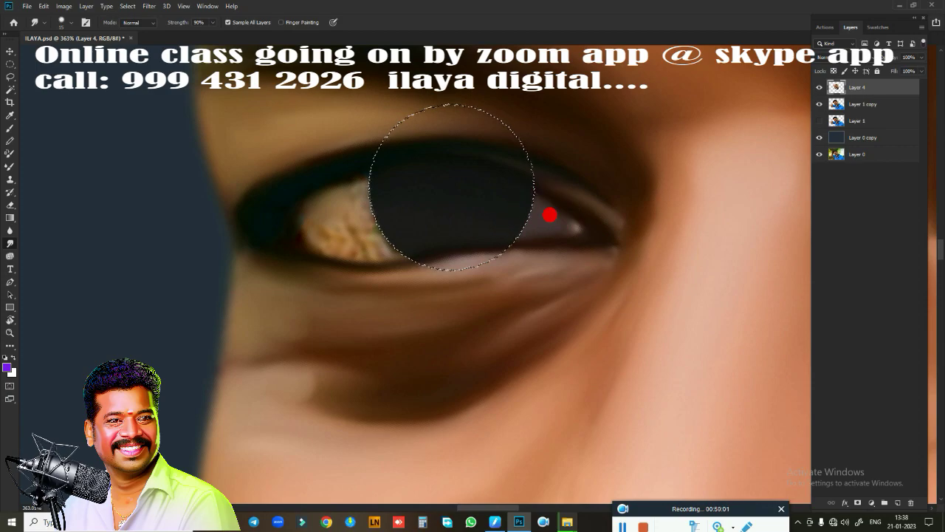
left_click_drag(581, 235, 587, 232)
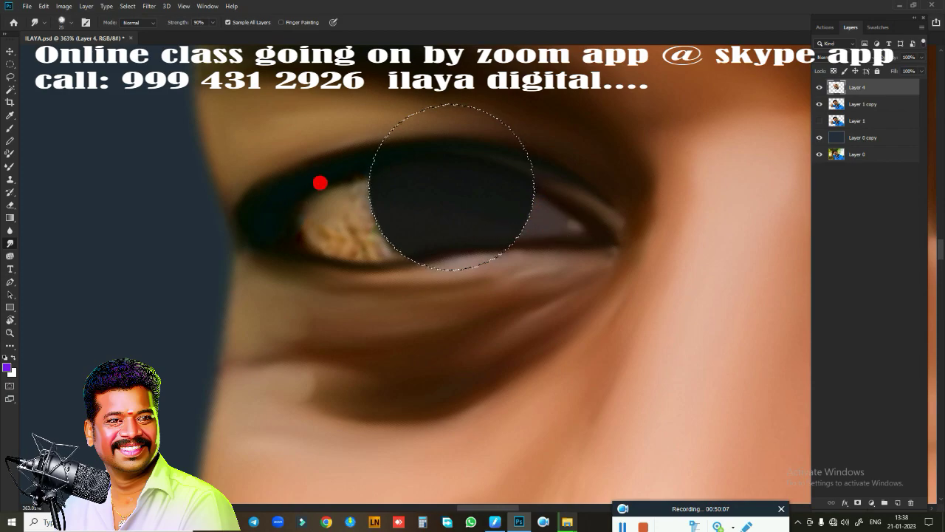
mouse_move(320, 183)
left_mouse_down()
mouse_move(298, 189)
mouse_move(352, 162)
mouse_move(308, 195)
mouse_move(304, 210)
mouse_move(350, 228)
mouse_move(326, 198)
mouse_move(365, 226)
mouse_move(293, 213)
mouse_move(305, 185)
mouse_move(241, 203)
mouse_move(232, 175)
mouse_move(233, 186)
mouse_move(283, 156)
mouse_move(240, 217)
mouse_move(228, 220)
mouse_move(252, 258)
mouse_move(458, 228)
mouse_move(554, 278)
left_mouse_up()
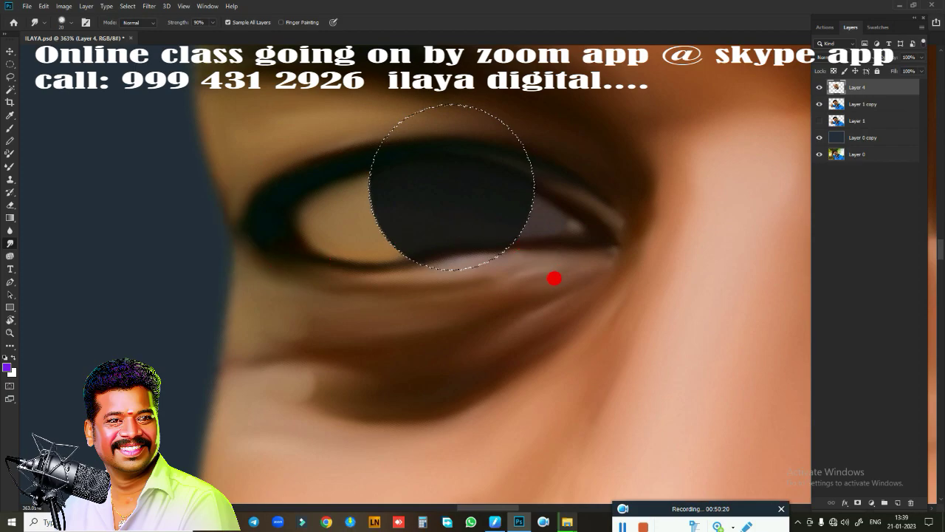
- Deselect, add Layer 5, and paint two catchlights from the original eye onto the iris
key("ctrl+d")
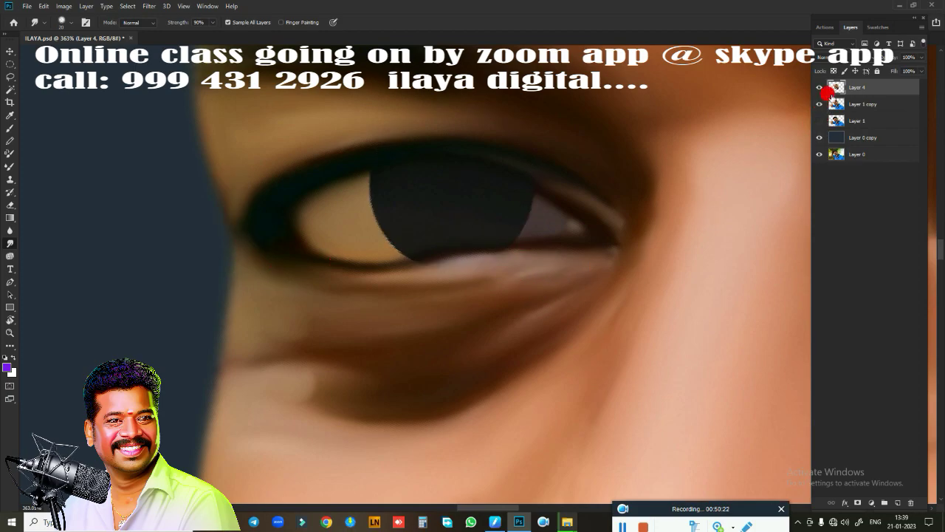
left_click(897, 502)
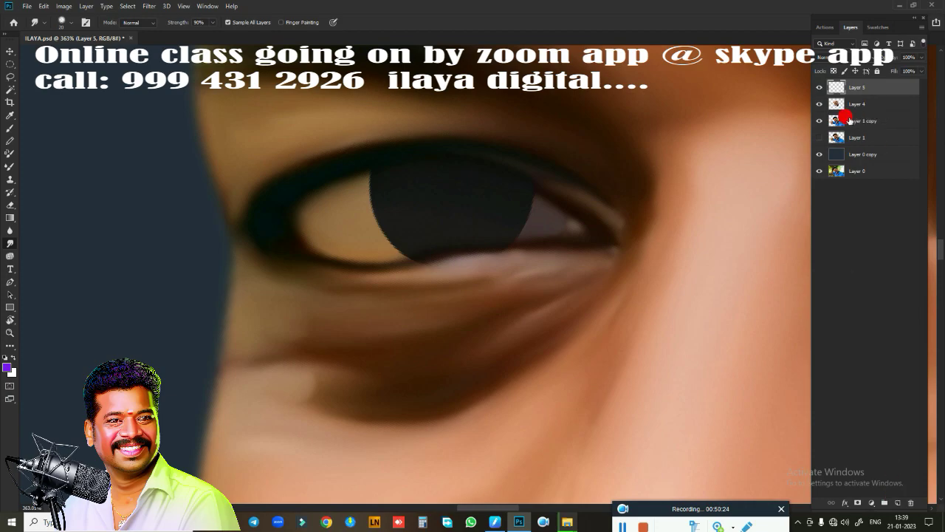
left_click(819, 104)
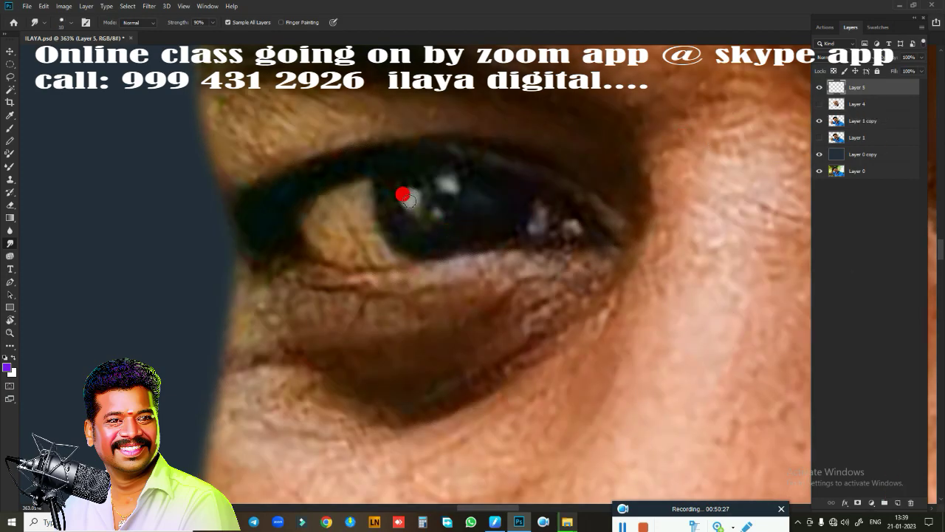
left_click_drag(443, 188, 433, 211)
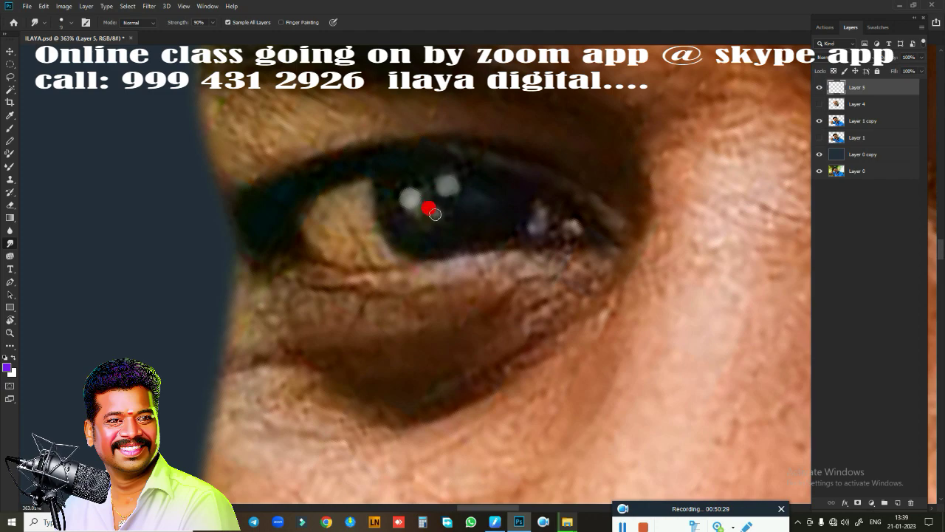
left_click(819, 104)
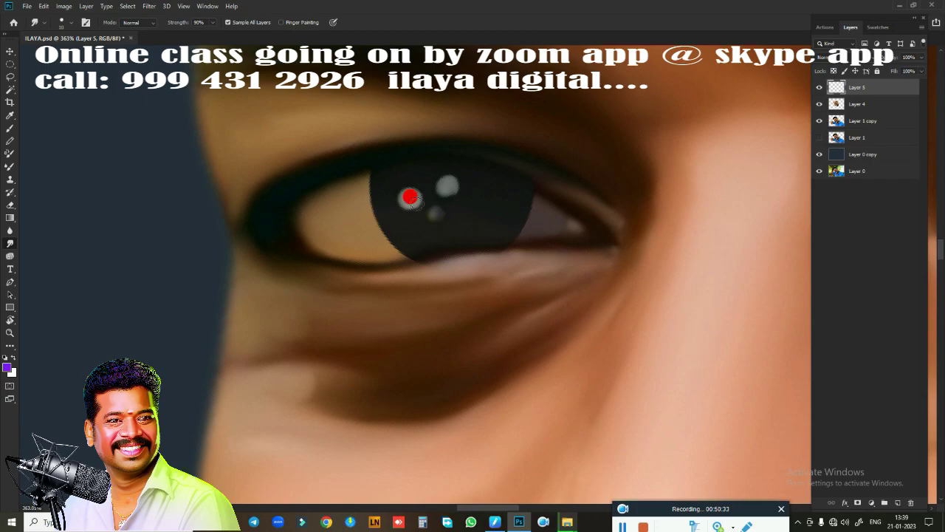
mouse_move(412, 198)
left_mouse_down()
mouse_move(443, 189)
mouse_move(427, 209)
left_mouse_up()
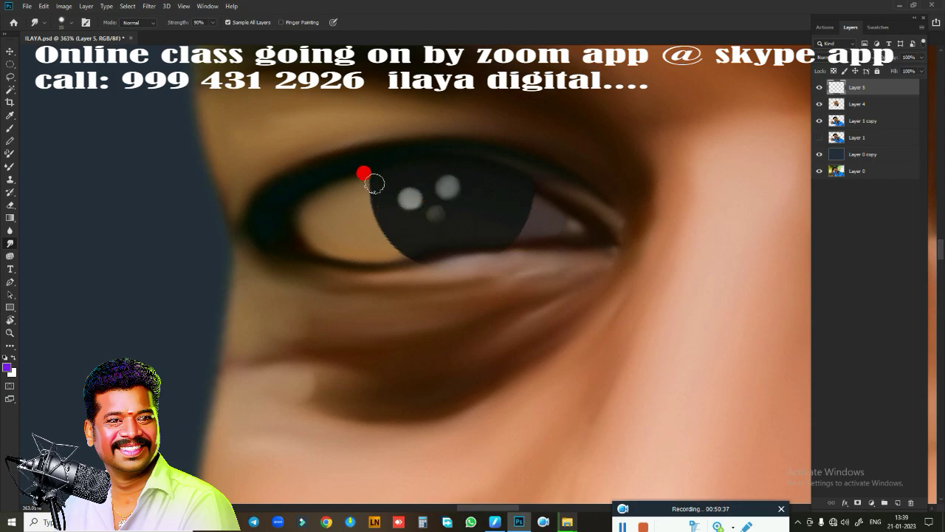
- Blend the iris's upper-left edge, the outer eye corner and the lower lid under the iris
mouse_move(373, 183)
left_mouse_down()
mouse_move(370, 171)
mouse_move(375, 202)
mouse_move(405, 246)
mouse_move(431, 256)
mouse_move(531, 236)
mouse_move(522, 182)
mouse_move(513, 204)
mouse_move(504, 170)
mouse_move(547, 185)
mouse_move(468, 150)
mouse_move(562, 162)
mouse_move(548, 173)
mouse_move(527, 161)
mouse_move(401, 139)
left_mouse_up()
left_click_drag(621, 234, 615, 252)
mouse_move(498, 245)
left_mouse_down()
mouse_move(409, 264)
mouse_move(547, 258)
mouse_move(361, 268)
left_mouse_up()
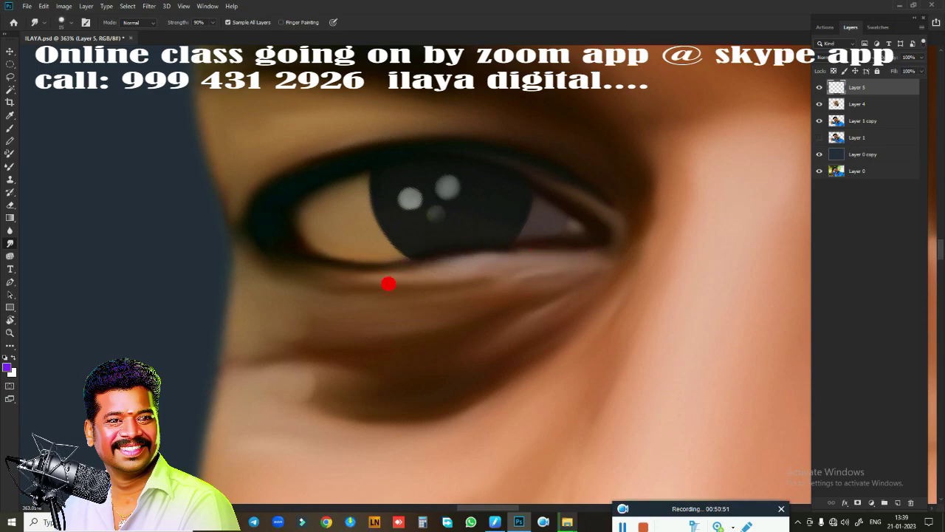
- Zoom onto the left hairline and smudge the dark hair above the forehead into painterly strokes
scroll(543, 371, "down", 10)
scroll(415, 369, "up", 2)
scroll(506, 376, "up", 3)
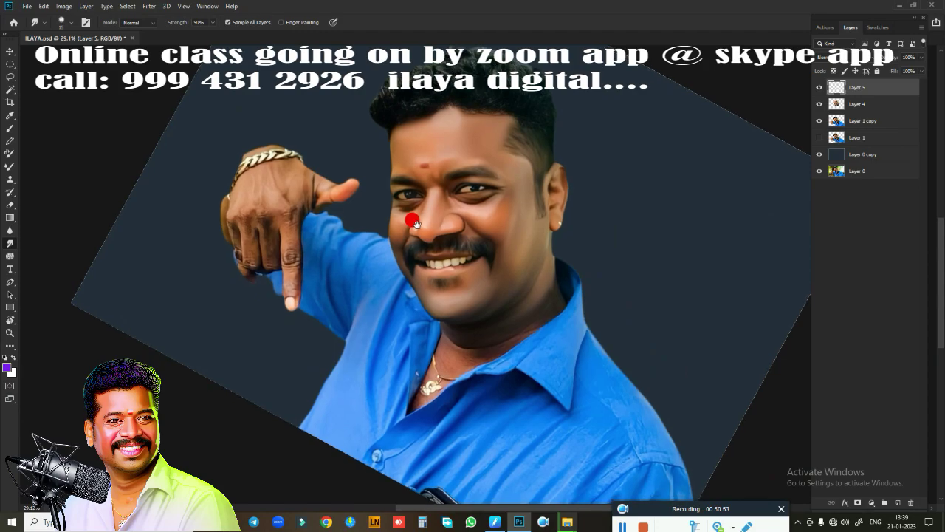
scroll(407, 338, "up", 2)
scroll(446, 327, "up", 2)
scroll(472, 268, "down", 1)
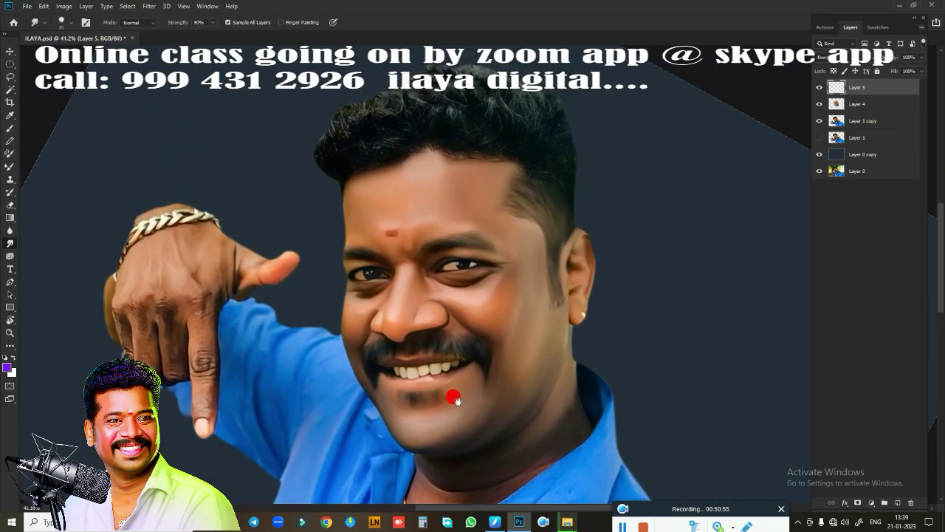
scroll(470, 206, "up", 3)
scroll(489, 213, "up", 1)
scroll(557, 317, "down", 1)
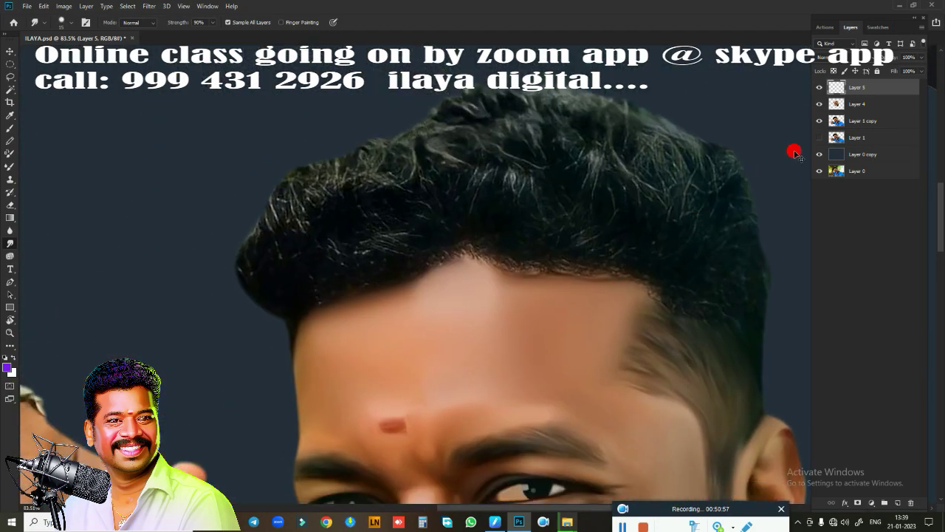
scroll(517, 270, "up", 2)
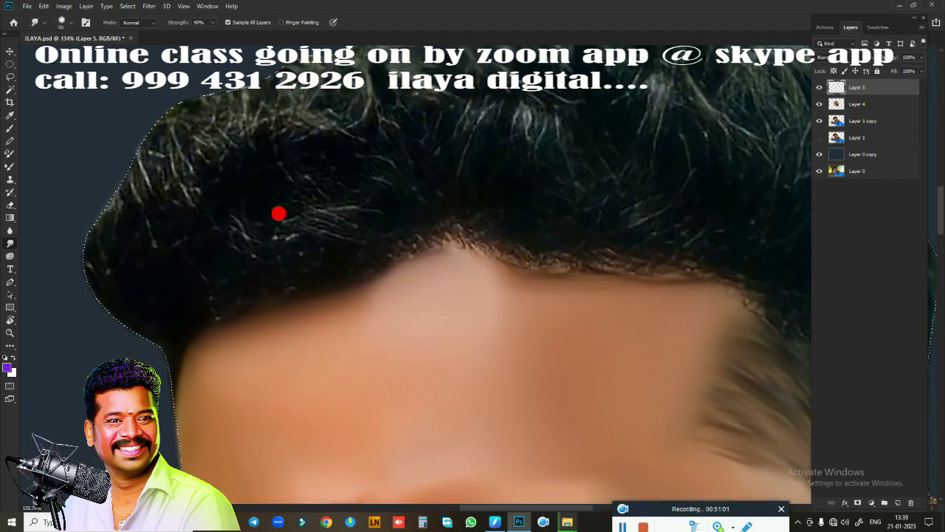
mouse_move(286, 231)
left_mouse_down()
mouse_move(372, 198)
mouse_move(412, 212)
left_mouse_up()
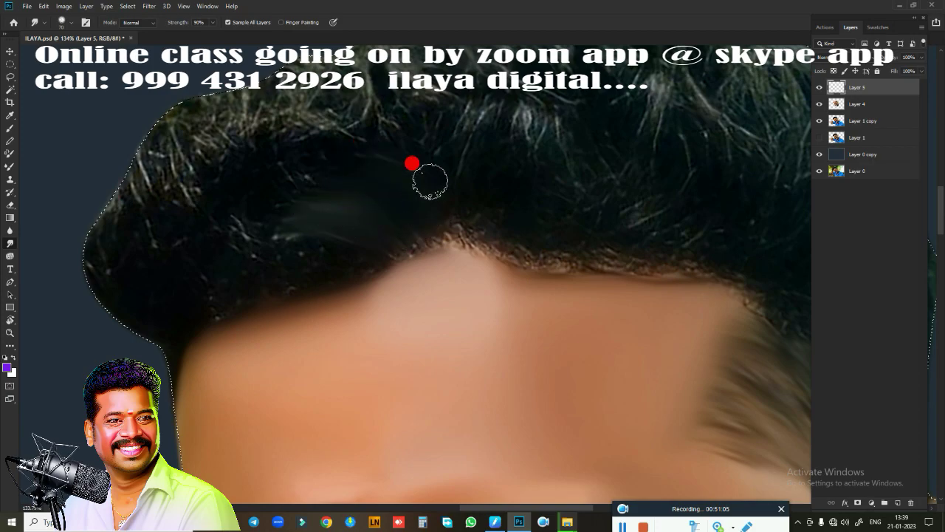
mouse_move(195, 205)
left_mouse_down()
mouse_move(261, 194)
mouse_move(276, 139)
mouse_move(220, 222)
mouse_move(202, 280)
mouse_move(227, 262)
mouse_move(291, 247)
mouse_move(241, 224)
mouse_move(379, 246)
mouse_move(177, 293)
mouse_move(333, 255)
mouse_move(372, 228)
mouse_move(412, 177)
mouse_move(386, 162)
mouse_move(492, 234)
mouse_move(529, 221)
mouse_move(618, 240)
mouse_move(421, 187)
mouse_move(417, 227)
mouse_move(445, 243)
mouse_move(445, 222)
mouse_move(387, 258)
mouse_move(352, 243)
mouse_move(34, 211)
mouse_move(118, 291)
mouse_move(131, 281)
mouse_move(116, 202)
mouse_move(135, 140)
mouse_move(162, 124)
mouse_move(209, 120)
mouse_move(211, 138)
mouse_move(169, 184)
mouse_move(141, 130)
left_mouse_up()
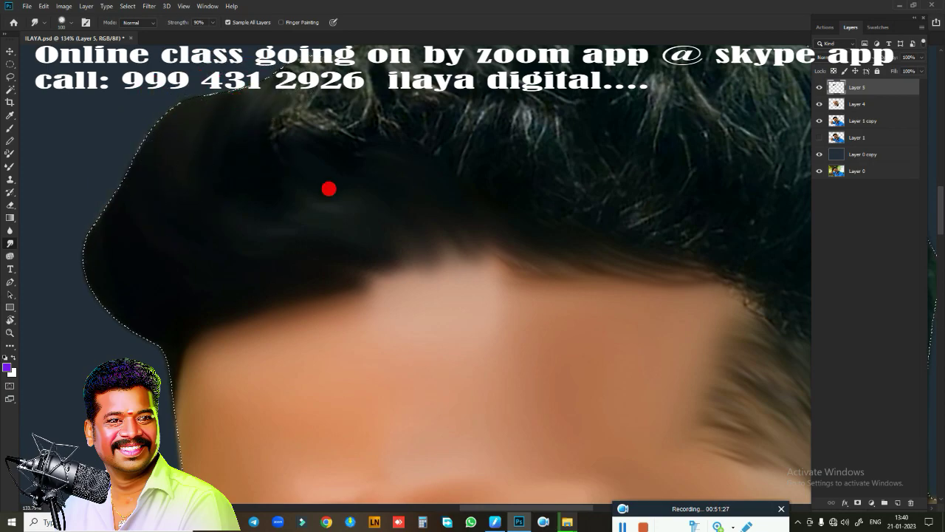
- Smudge the hair strands near the hairline and blend bright strands into the dark hair
scroll(387, 310, "up", 3)
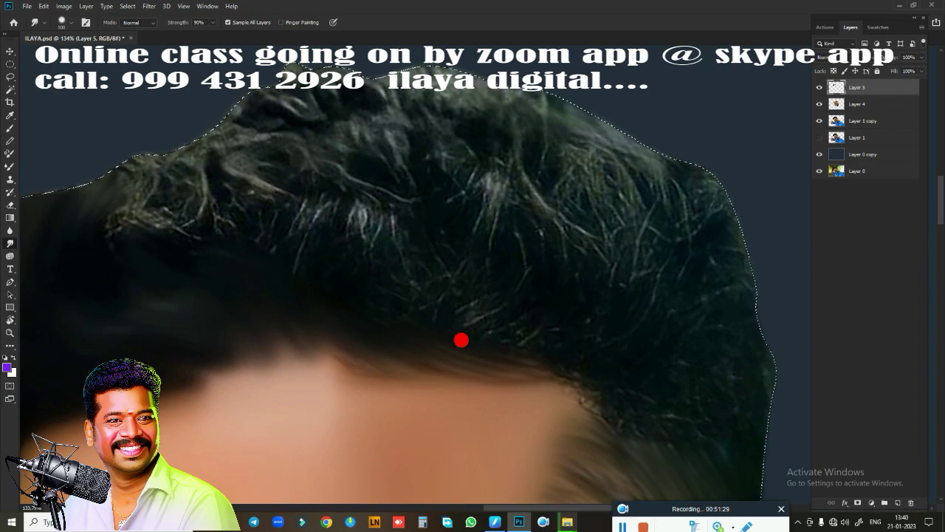
left_click_drag(304, 190, 274, 211)
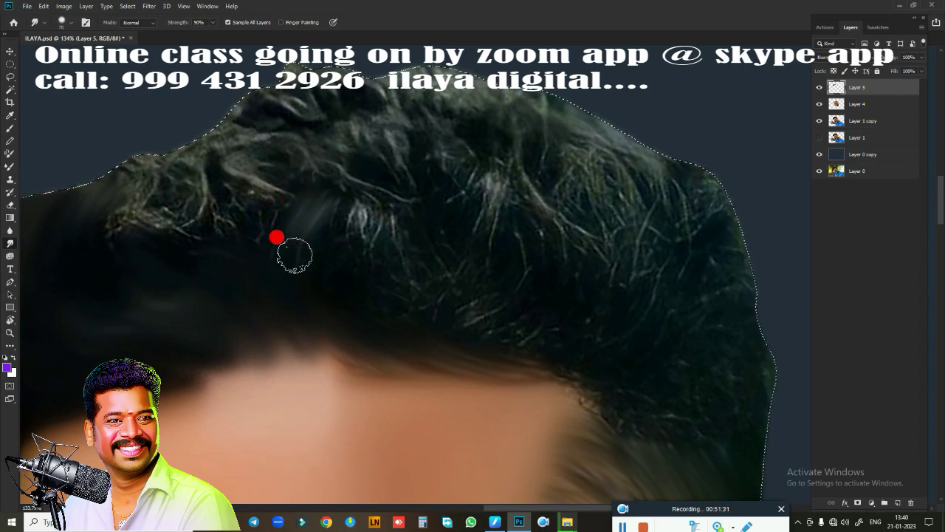
mouse_move(295, 255)
left_mouse_down()
mouse_move(327, 273)
mouse_move(367, 197)
mouse_move(392, 224)
mouse_move(406, 290)
mouse_move(359, 281)
mouse_move(426, 211)
mouse_move(454, 211)
mouse_move(503, 315)
mouse_move(590, 240)
mouse_move(616, 203)
mouse_move(669, 256)
mouse_move(664, 222)
mouse_move(614, 196)
mouse_move(601, 146)
mouse_move(491, 74)
mouse_move(358, 38)
mouse_move(325, 74)
mouse_move(207, 84)
mouse_move(103, 123)
mouse_move(304, 176)
mouse_move(288, 150)
mouse_move(321, 158)
mouse_move(317, 124)
mouse_move(364, 129)
mouse_move(367, 116)
mouse_move(390, 108)
mouse_move(426, 106)
mouse_move(494, 130)
mouse_move(563, 137)
mouse_move(672, 282)
mouse_move(648, 230)
mouse_move(579, 157)
left_mouse_up()
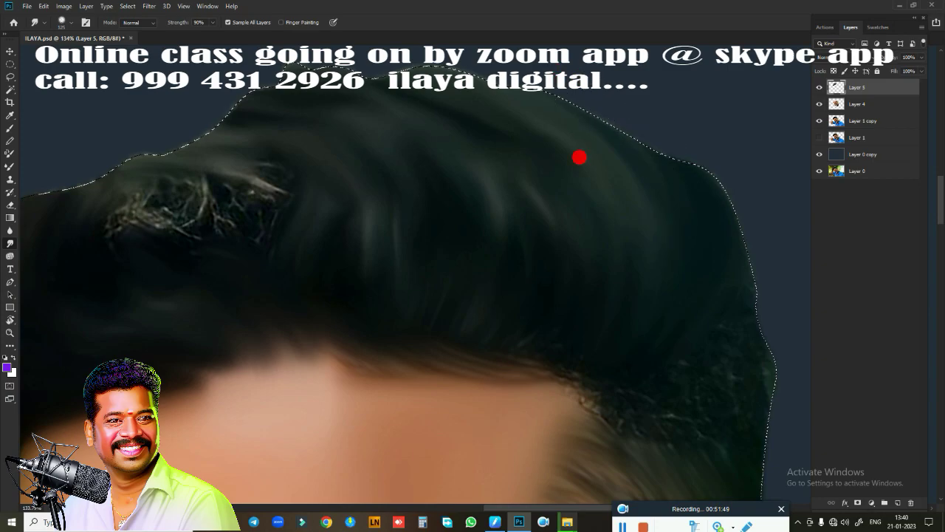
key("ctrl+d")
left_click_drag(408, 297, 602, 308)
mouse_move(544, 242)
left_mouse_down()
mouse_move(490, 195)
mouse_move(475, 232)
mouse_move(405, 152)
mouse_move(343, 137)
mouse_move(330, 197)
mouse_move(353, 229)
mouse_move(365, 220)
mouse_move(357, 165)
mouse_move(384, 162)
mouse_move(380, 176)
mouse_move(343, 168)
left_mouse_up()
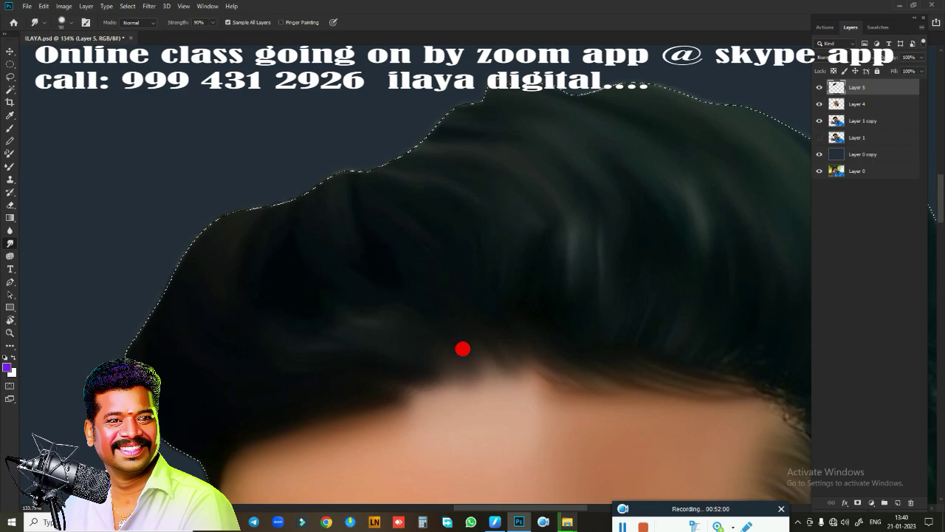
left_click_drag(463, 349, 455, 190)
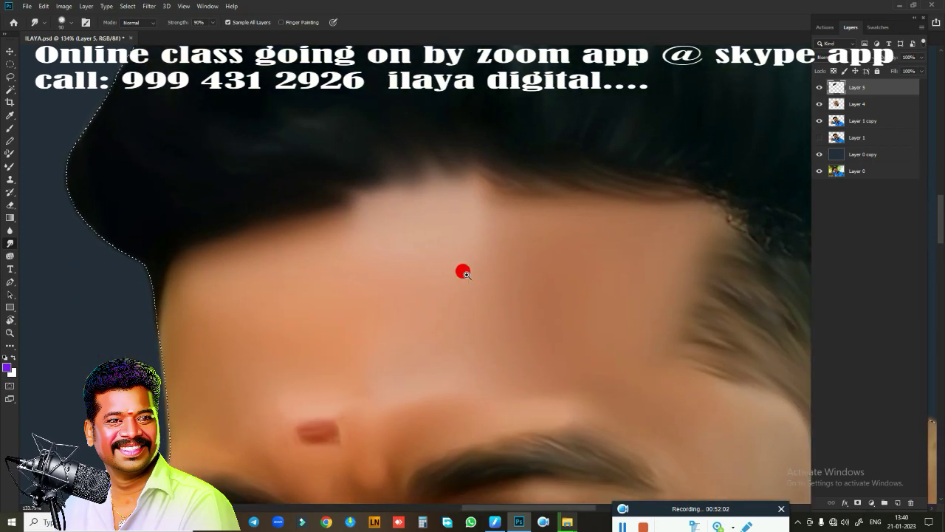
- Smooth the hair along the hairline and temple, enlarging the smudge brush to 125
scroll(463, 271, "down", 3)
scroll(428, 289, "down", 2)
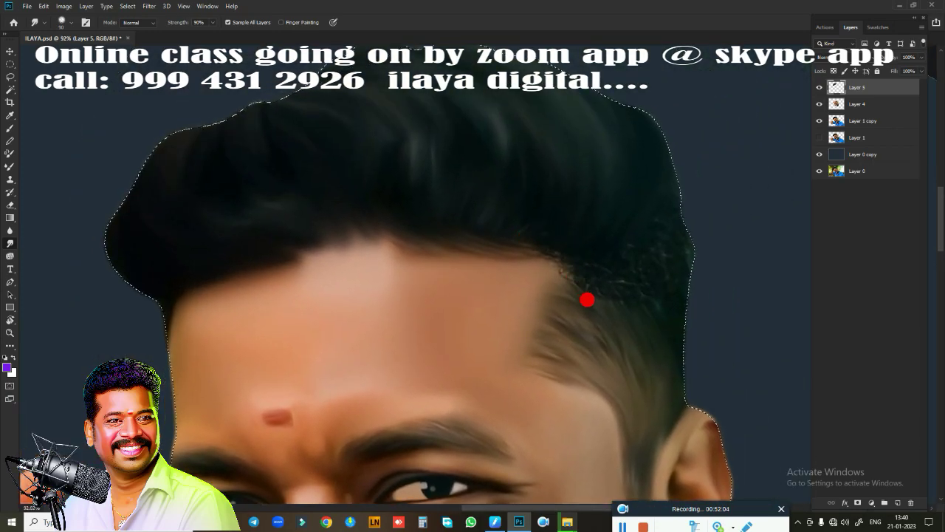
mouse_move(587, 299)
left_mouse_down()
mouse_move(612, 230)
mouse_move(646, 207)
mouse_move(650, 305)
mouse_move(559, 258)
mouse_move(639, 302)
mouse_move(567, 222)
mouse_move(492, 221)
mouse_move(532, 188)
mouse_move(542, 243)
mouse_move(499, 249)
mouse_move(528, 208)
left_mouse_up()
mouse_move(483, 249)
left_mouse_down()
mouse_move(559, 217)
mouse_move(535, 253)
left_mouse_up()
mouse_move(493, 197)
left_mouse_down()
mouse_move(418, 220)
mouse_move(468, 244)
mouse_move(433, 262)
mouse_move(421, 256)
mouse_move(465, 260)
left_mouse_up()
mouse_move(326, 217)
left_mouse_down()
mouse_move(312, 231)
mouse_move(365, 226)
mouse_move(438, 242)
mouse_move(413, 232)
mouse_move(258, 249)
mouse_move(364, 213)
left_mouse_up()
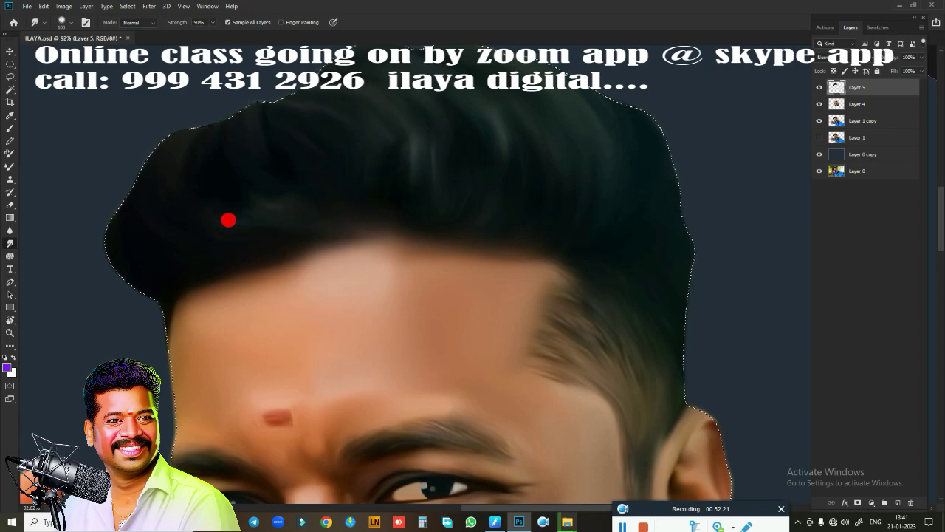
left_click_drag(228, 219, 320, 192)
key("bracketright")
mouse_move(266, 239)
left_mouse_down()
mouse_move(401, 219)
mouse_move(519, 252)
mouse_move(436, 228)
mouse_move(410, 200)
left_mouse_up()
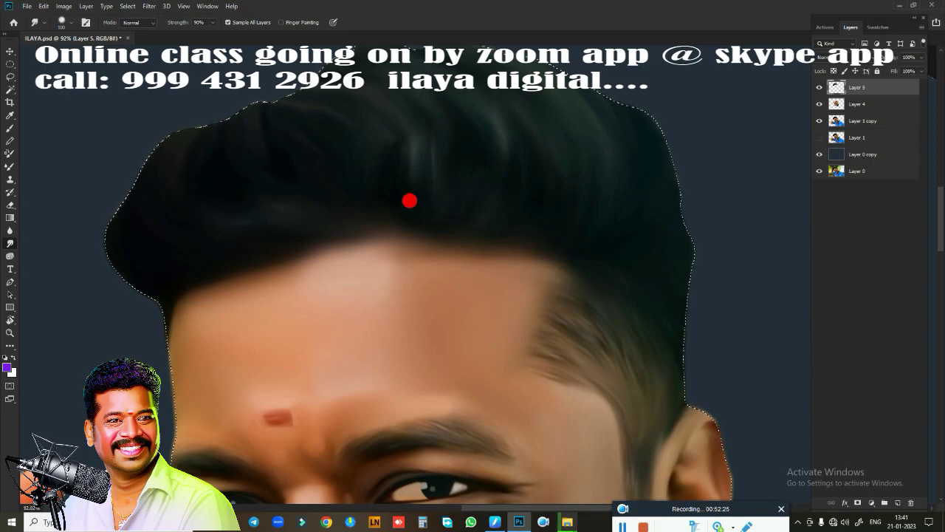
mouse_move(397, 133)
left_mouse_down()
mouse_move(404, 148)
mouse_move(431, 135)
mouse_move(371, 165)
mouse_move(403, 275)
mouse_move(433, 249)
mouse_move(344, 246)
mouse_move(443, 317)
left_mouse_up()
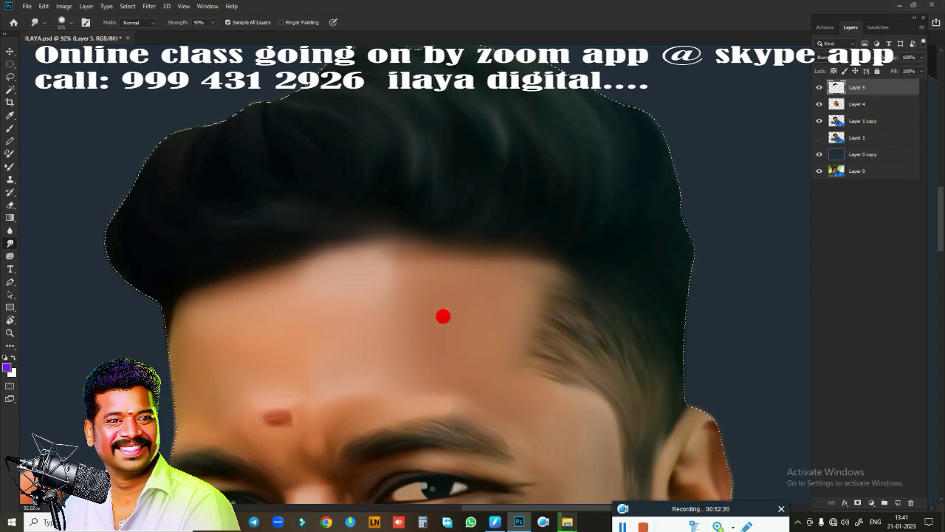
- Merge Layer 4 and a fresh duplicate of Layer 1 copy into Layer 5
left_click(878, 104, "shift")
key("ctrl+e")
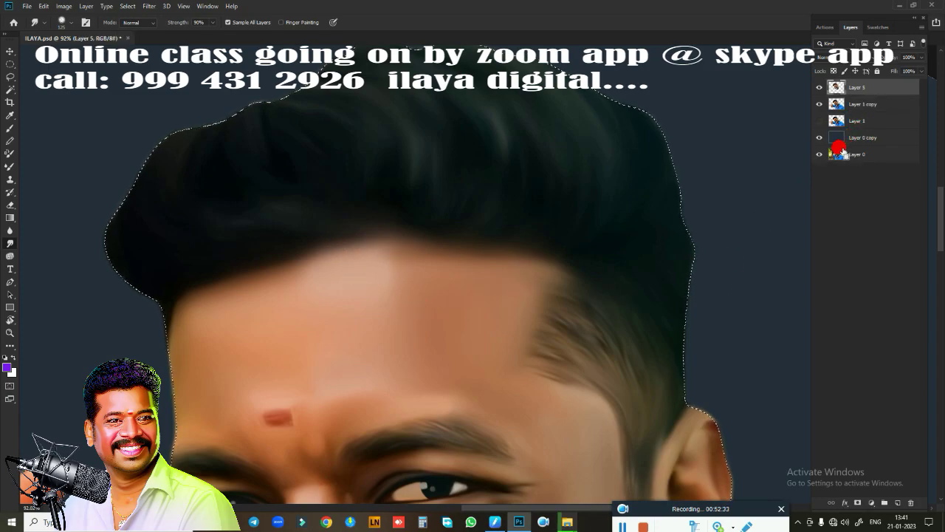
key("ctrl+d")
left_click(874, 105)
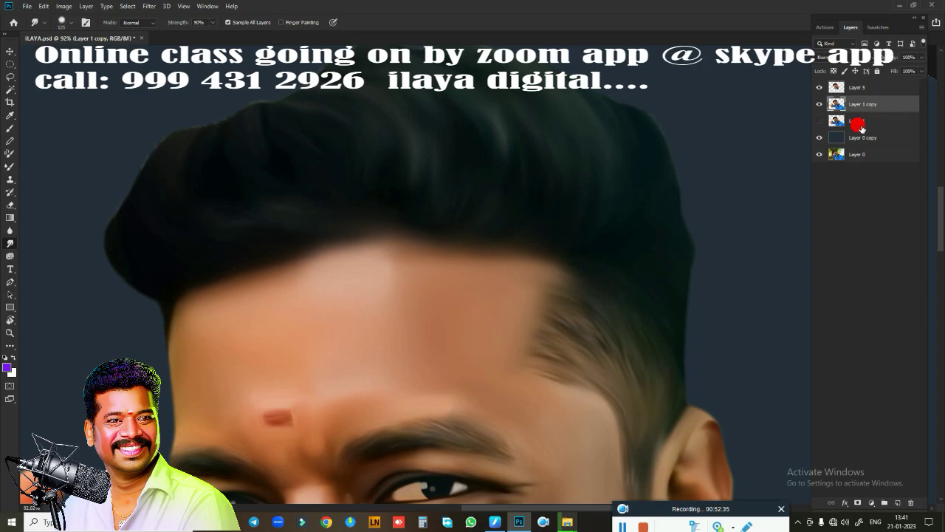
key("ctrl+j")
left_click(879, 93, "shift")
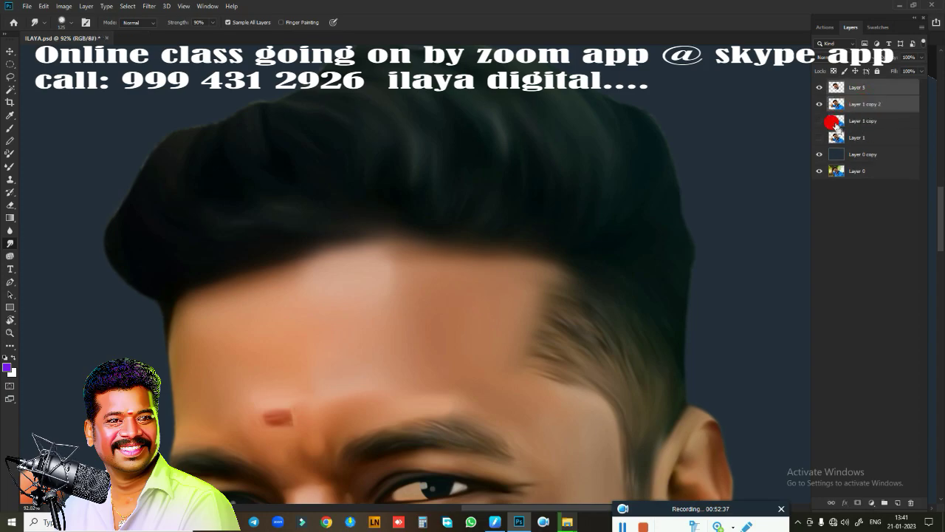
key("ctrl+e")
- Bring the neck and shirt into view, then load and clear the figure outline selection
scroll(643, 283, "down", 3)
scroll(629, 276, "up", 1)
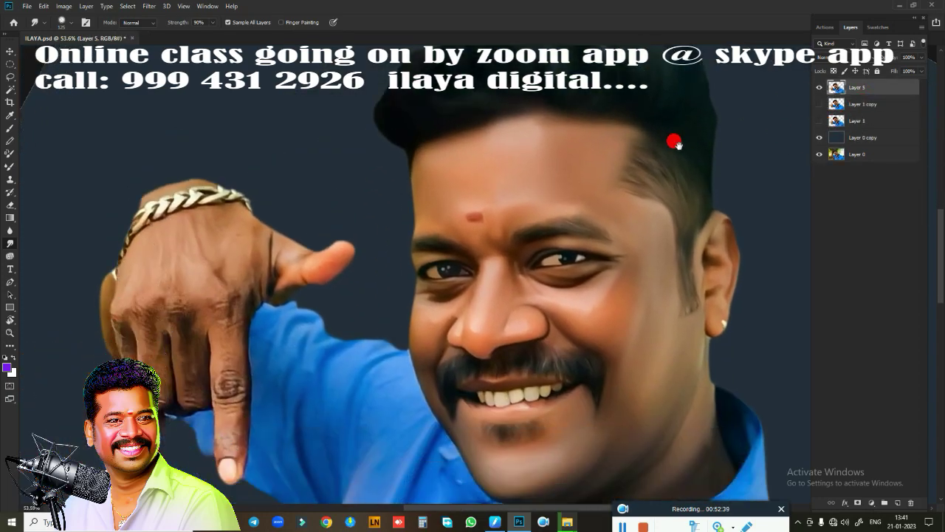
scroll(598, 305, "down", 1)
scroll(590, 285, "down", 3)
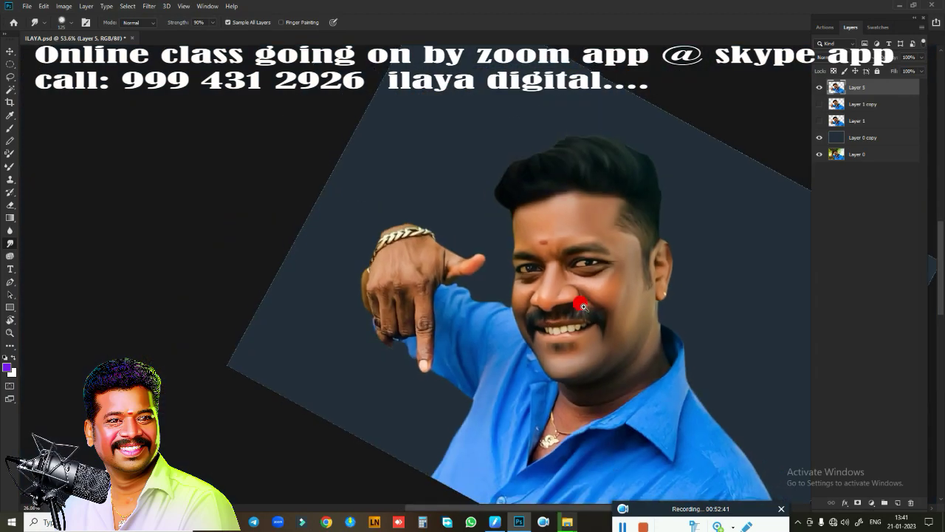
scroll(574, 312, "up", 3)
left_click_drag(605, 327, 617, 184)
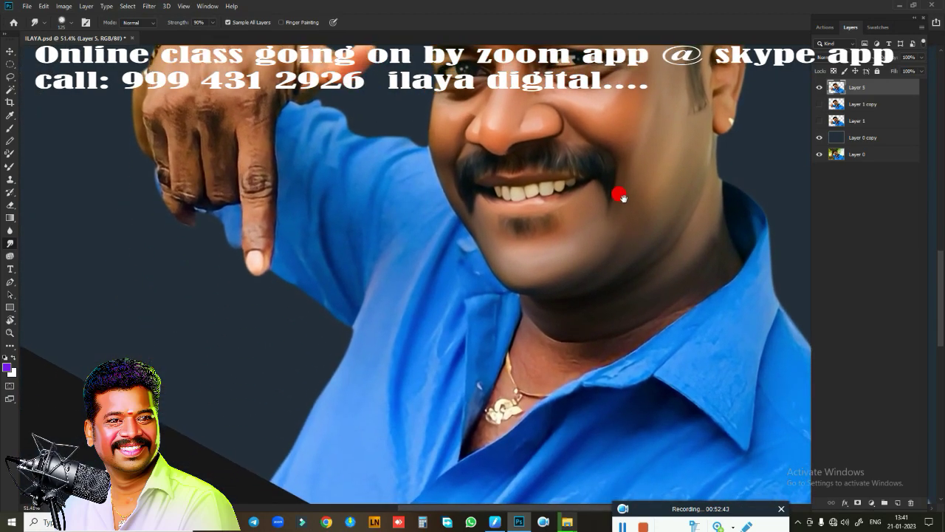
left_click(835, 108, "shift")
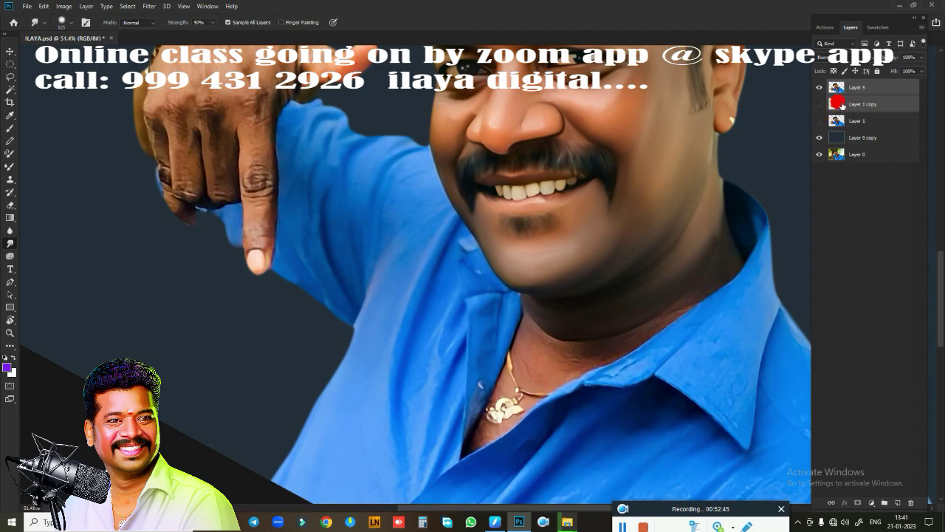
left_click(842, 106)
left_click(841, 106, "ctrl")
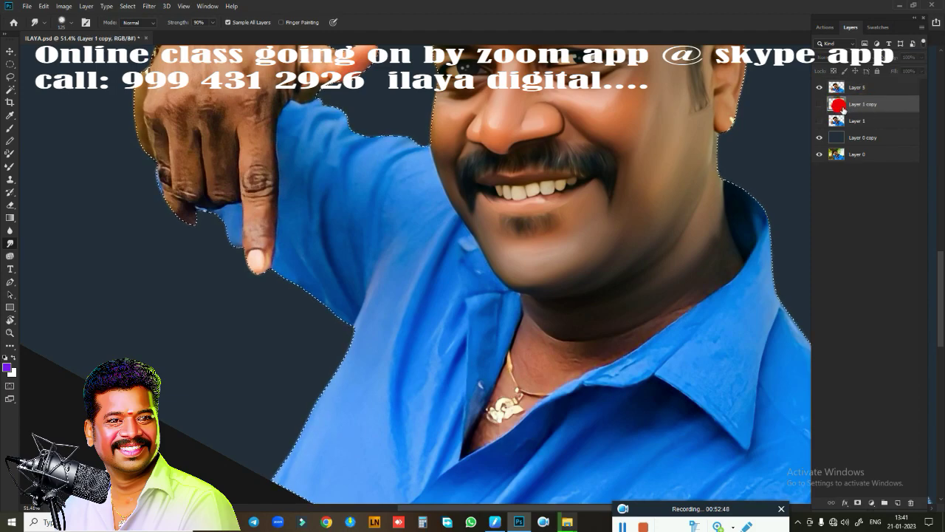
key("ctrl+d")
left_click(819, 138)
scroll(653, 333, "down", 3)
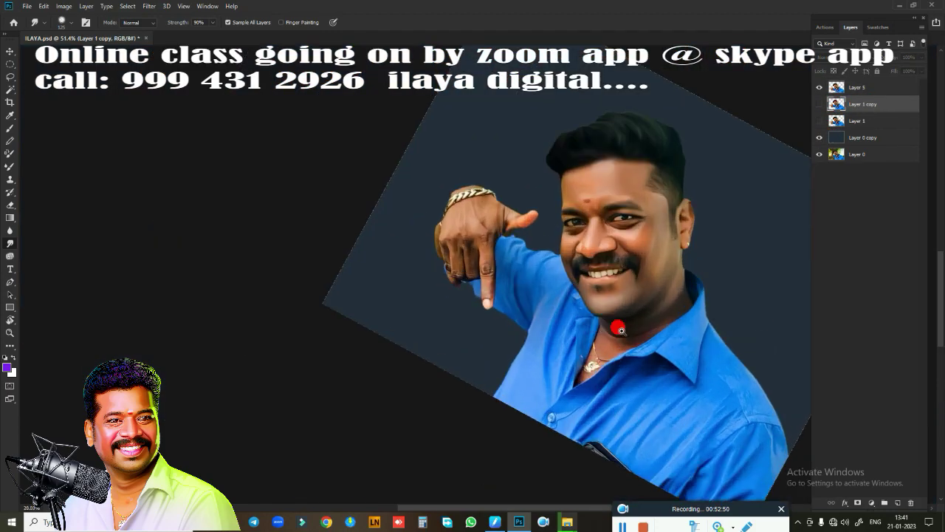
scroll(615, 327, "up", 2)
scroll(647, 333, "up", 1)
- On Layer 5, smudge the neck skin and collar edge up toward the pendant
scroll(621, 251, "up", 2)
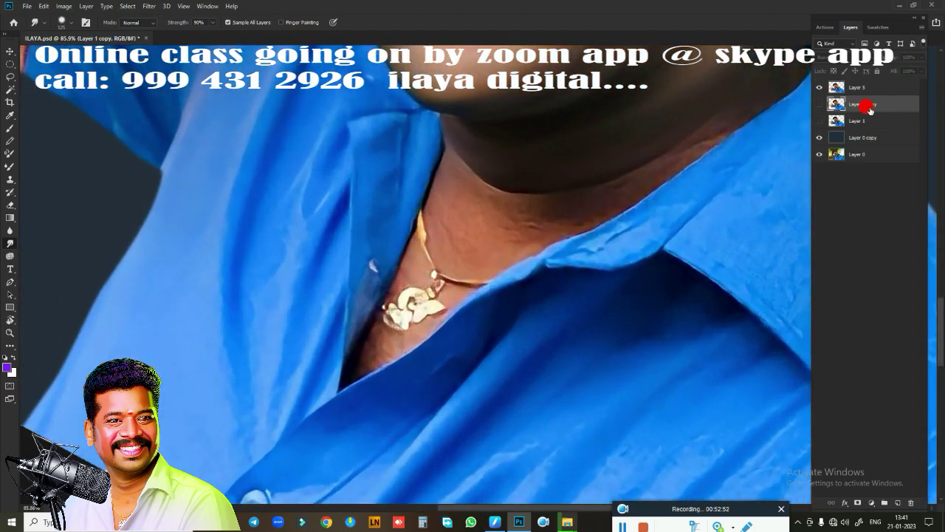
left_click(857, 87)
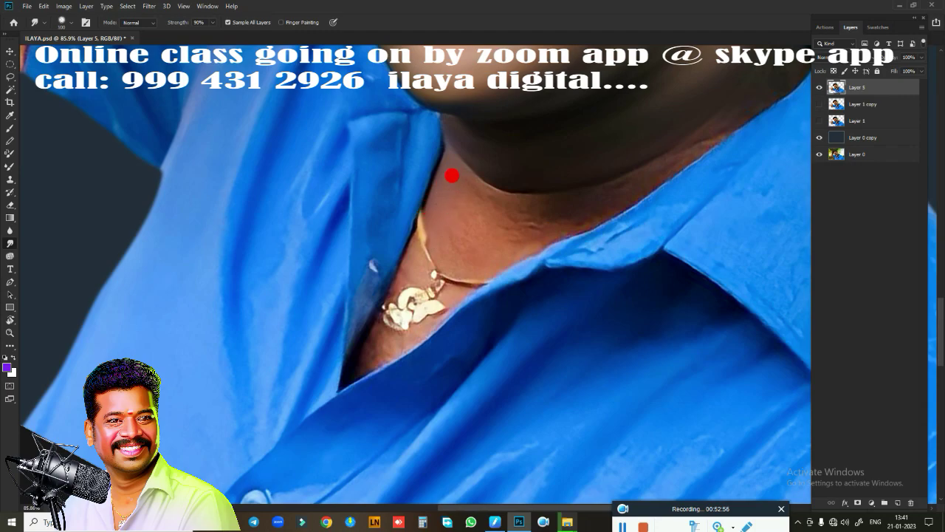
mouse_move(452, 176)
left_mouse_down()
mouse_move(591, 212)
mouse_move(443, 239)
mouse_move(473, 249)
mouse_move(553, 229)
mouse_move(398, 258)
left_mouse_up()
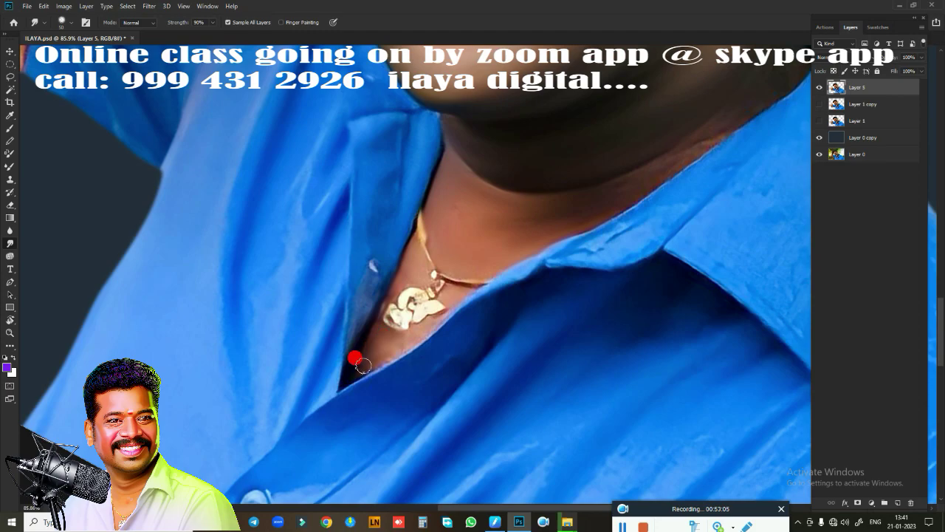
left_click_drag(353, 375, 410, 333)
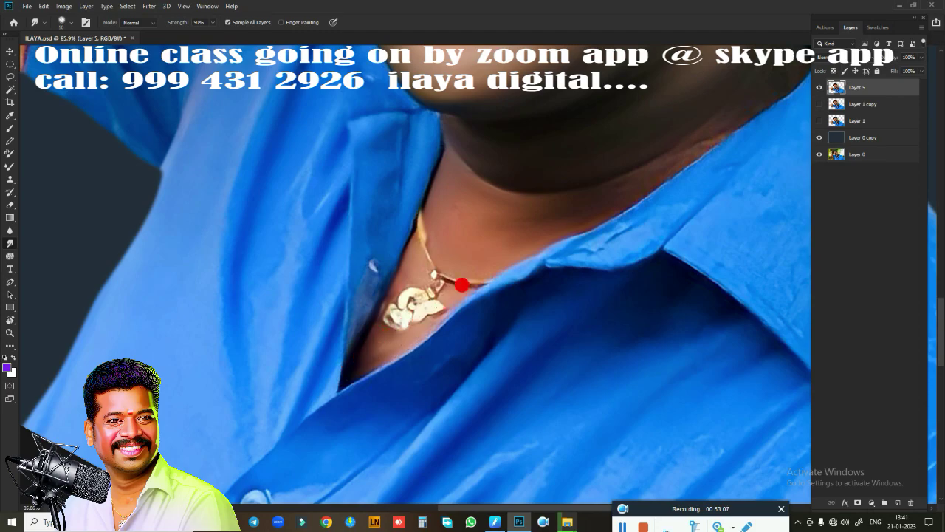
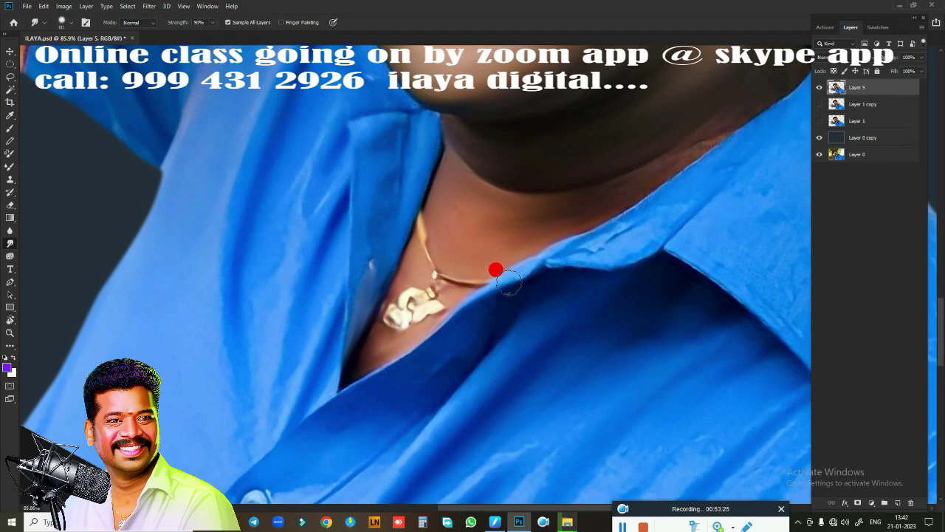
- Blend the collar edge into the neck and load Layer 5's outline as a selection
left_click_drag(508, 280, 562, 256)
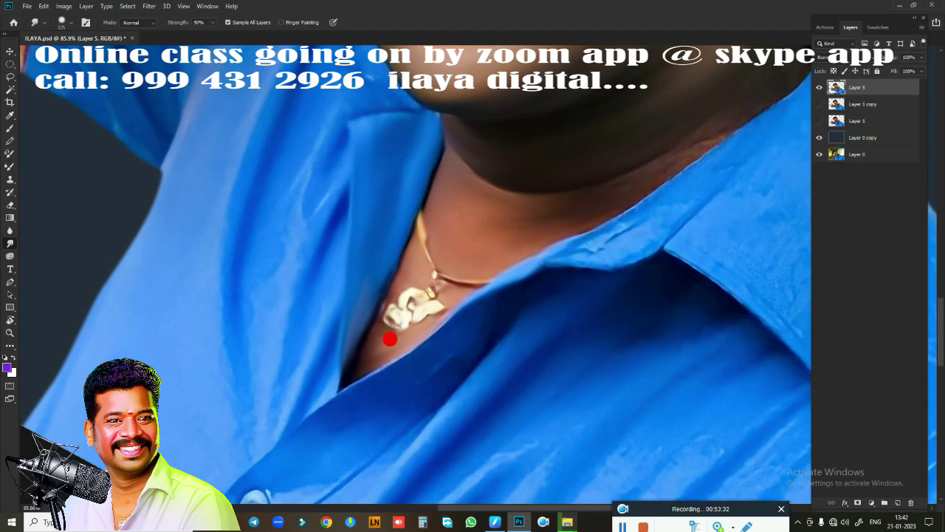
mouse_move(506, 336)
left_mouse_down()
mouse_move(345, 438)
mouse_move(317, 442)
left_mouse_up()
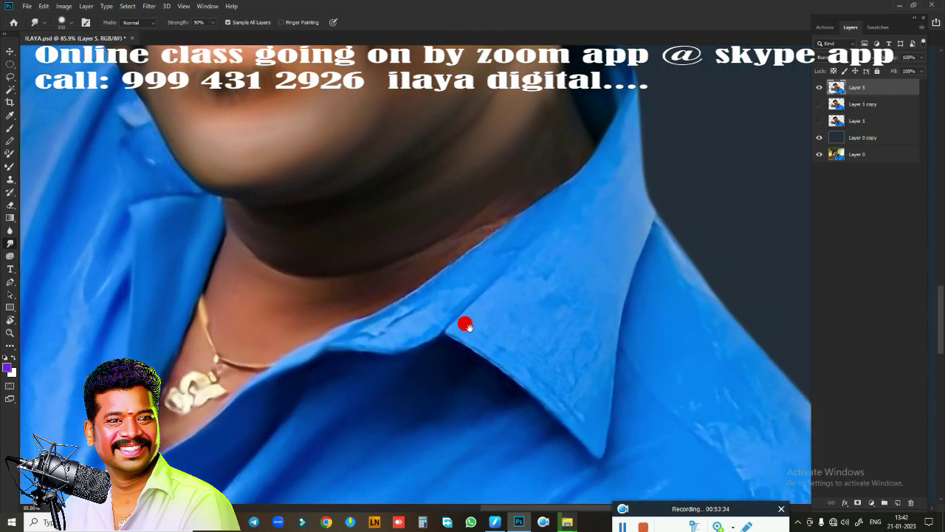
left_click(836, 90, "ctrl")
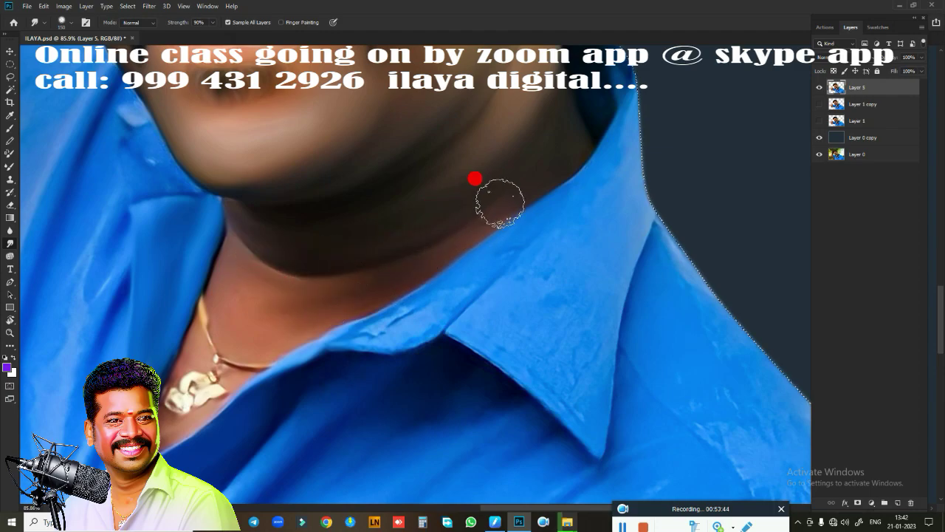
- Smooth the wrinkled collar edges with a 150 px Smudge brush
mouse_move(388, 296)
left_mouse_down()
mouse_move(320, 323)
mouse_move(369, 316)
mouse_move(466, 268)
left_mouse_up()
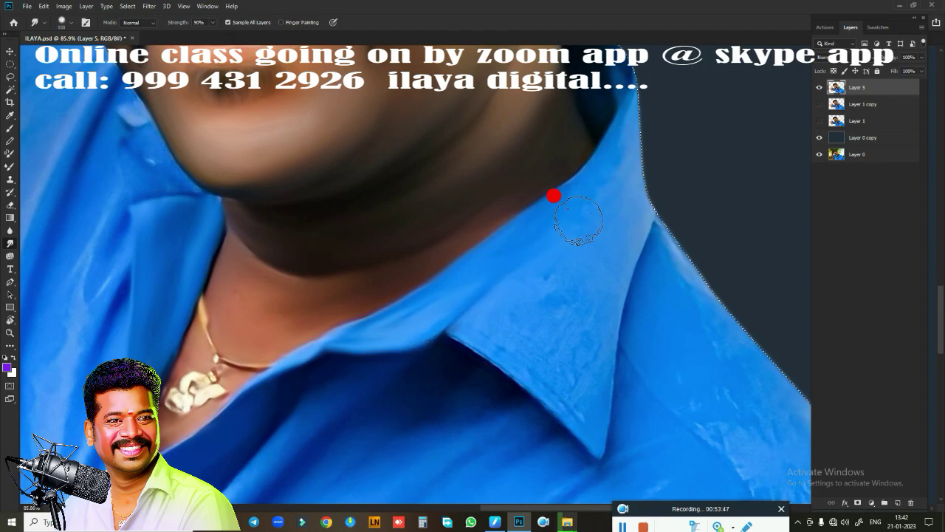
key("bracketleft")
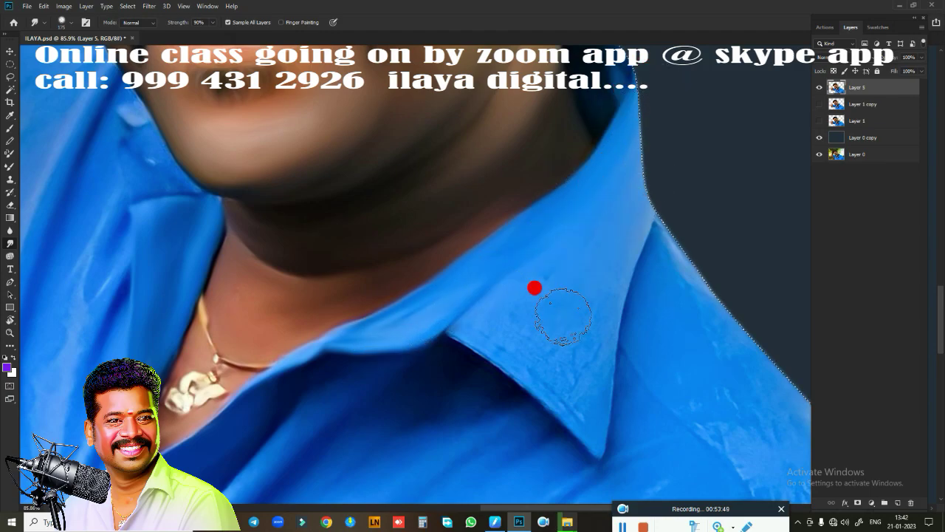
mouse_move(514, 351)
left_mouse_down()
mouse_move(463, 318)
mouse_move(551, 390)
left_mouse_up()
left_click_drag(553, 308, 559, 250)
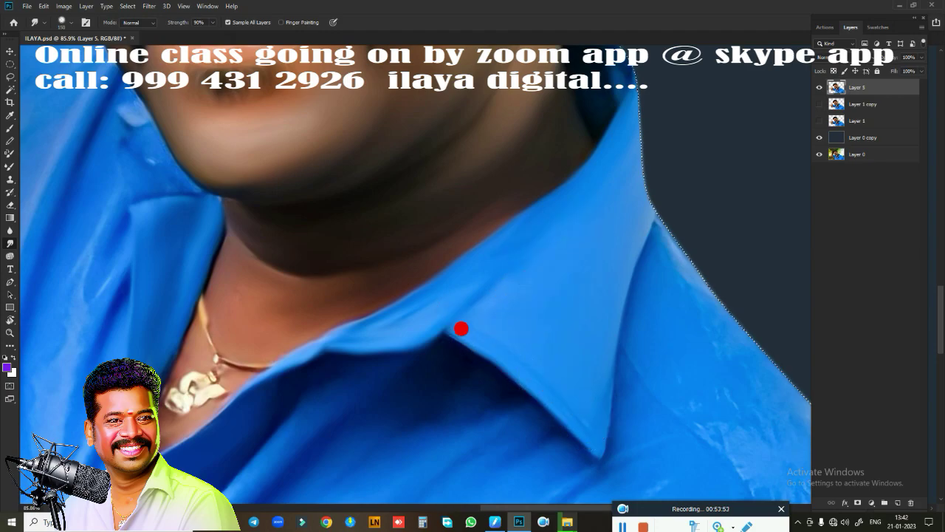
mouse_move(457, 310)
left_mouse_down()
mouse_move(538, 392)
mouse_move(613, 253)
mouse_move(667, 186)
mouse_move(635, 204)
mouse_move(589, 388)
left_mouse_up()
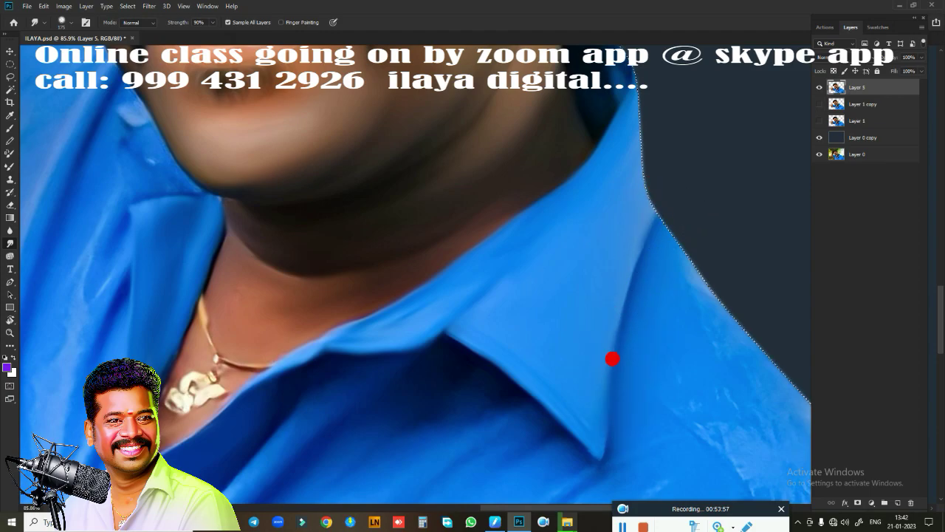
mouse_move(612, 358)
left_mouse_down()
mouse_move(713, 215)
mouse_move(628, 326)
left_mouse_up()
scroll(683, 373, "down", 3)
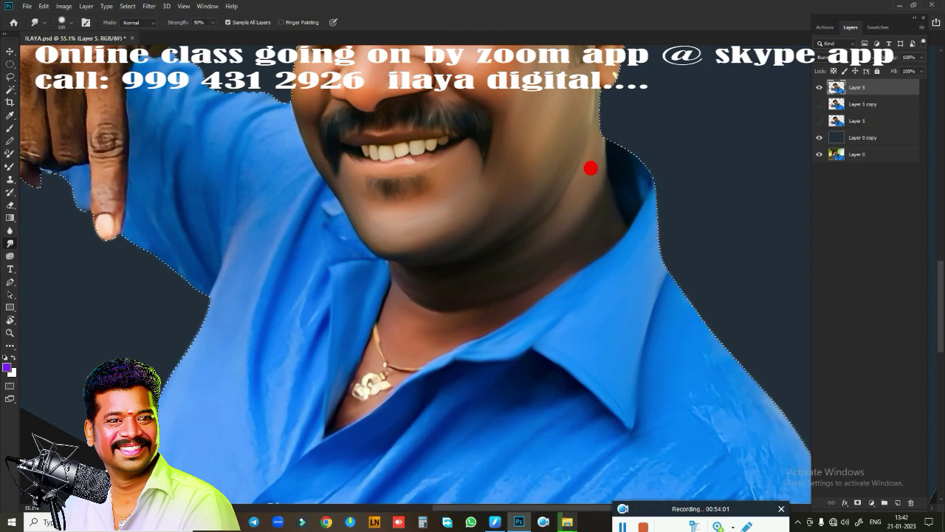
- Blend the neck edge and smooth the shoulder edge with a 300 px brush in a rotated view
left_click_drag(591, 169, 607, 161)
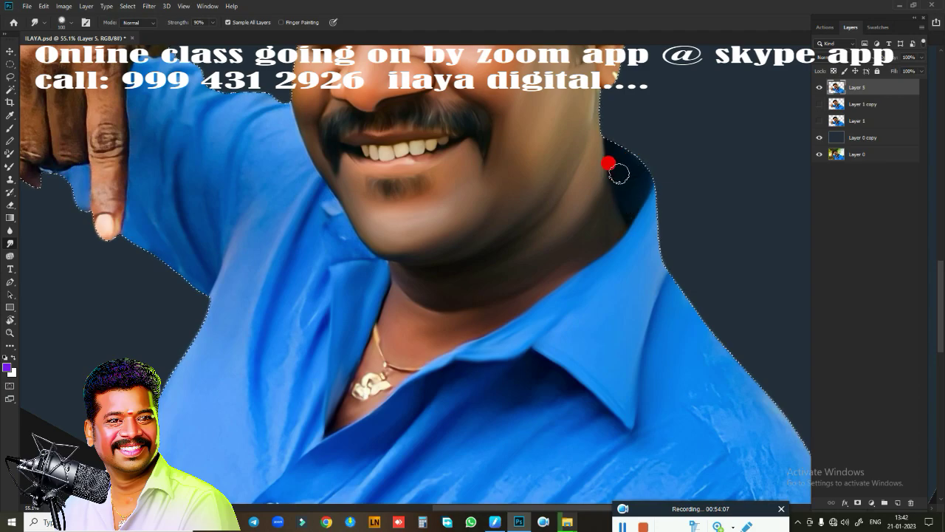
left_click_drag(639, 153, 557, 278)
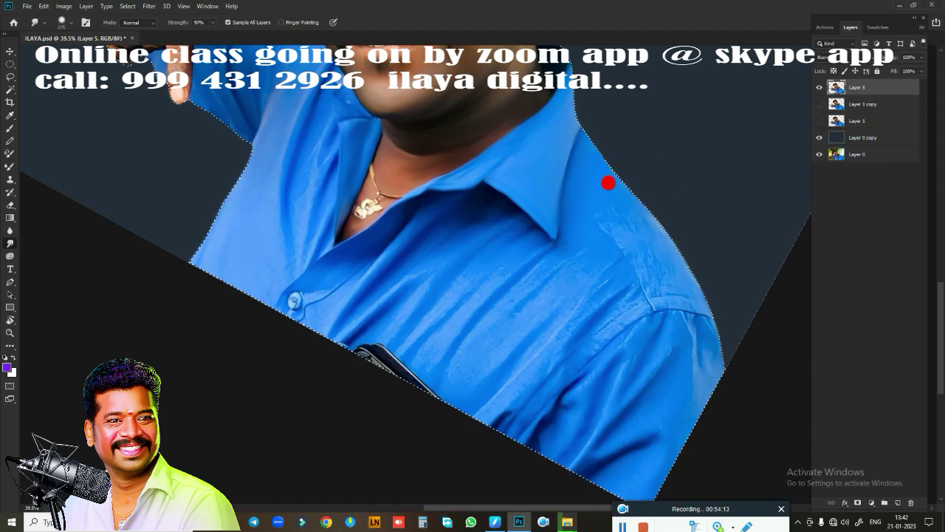
key("bracketright")
key("bracketright")
key("bracketright")
mouse_move(614, 211)
left_mouse_down()
mouse_move(640, 211)
mouse_move(628, 268)
mouse_move(665, 277)
mouse_move(673, 237)
left_mouse_up()
- With a 400 px brush, smudge out the pocket pen and lower shirt wrinkles, then reset rotation
key("bracketright")
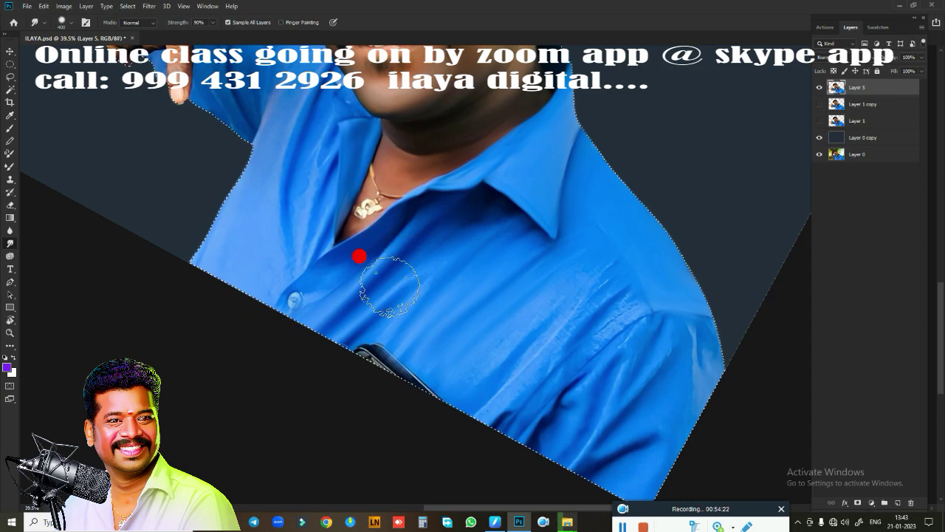
left_click_drag(472, 211, 398, 216)
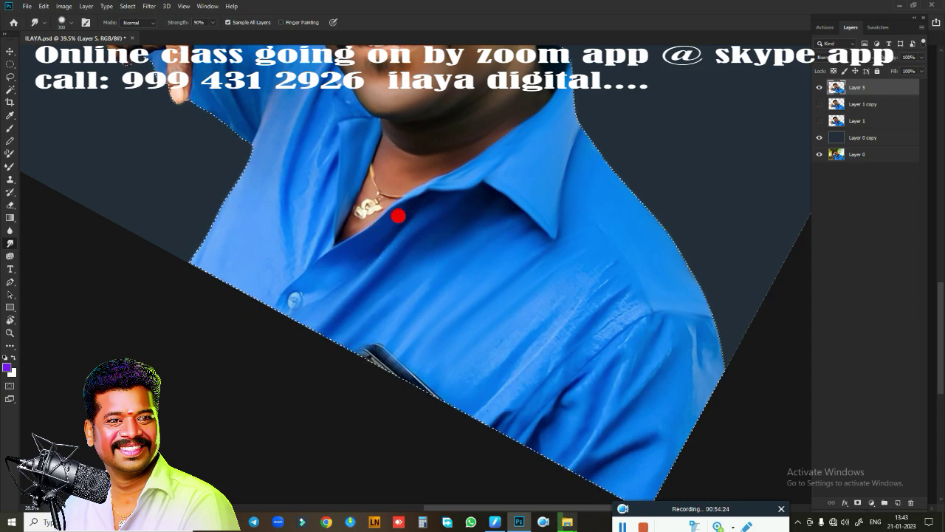
mouse_move(446, 235)
left_mouse_down()
mouse_move(375, 289)
mouse_move(344, 369)
mouse_move(456, 311)
mouse_move(383, 399)
mouse_move(300, 413)
mouse_move(520, 271)
left_mouse_up()
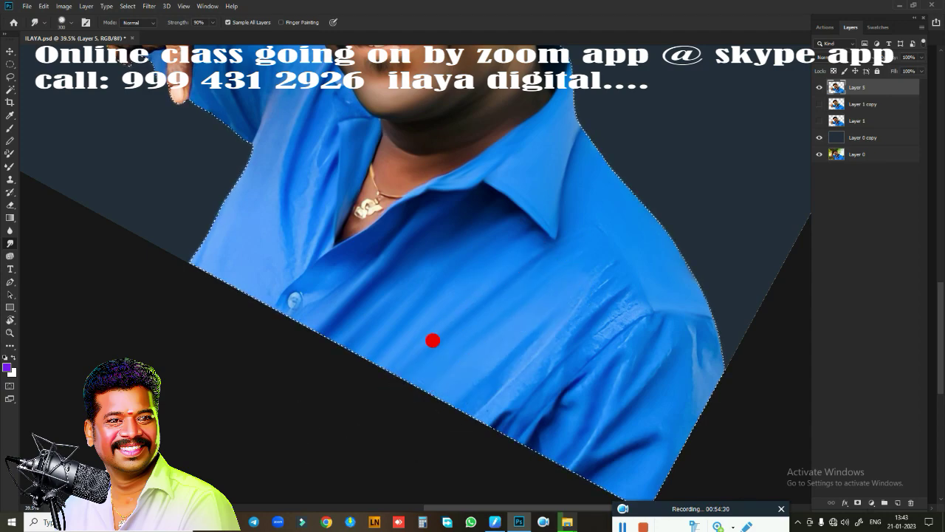
mouse_move(606, 255)
left_mouse_down()
mouse_move(601, 242)
mouse_move(601, 308)
mouse_move(532, 370)
left_mouse_up()
mouse_move(503, 338)
left_mouse_down()
mouse_move(505, 359)
mouse_move(503, 211)
mouse_move(566, 380)
mouse_move(524, 403)
mouse_move(603, 322)
mouse_move(502, 449)
mouse_move(574, 424)
mouse_move(650, 417)
mouse_move(672, 327)
mouse_move(652, 376)
mouse_move(643, 297)
mouse_move(614, 342)
mouse_move(490, 384)
left_mouse_up()
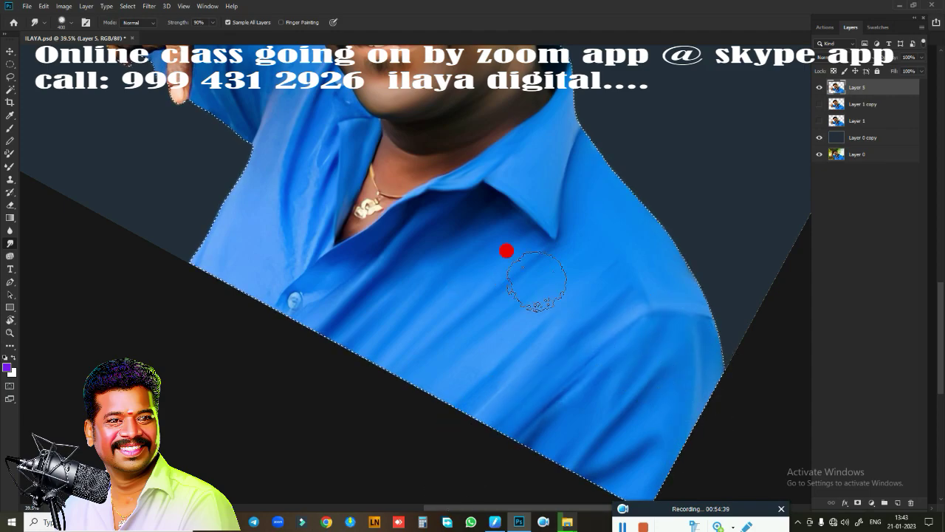
key("Escape")
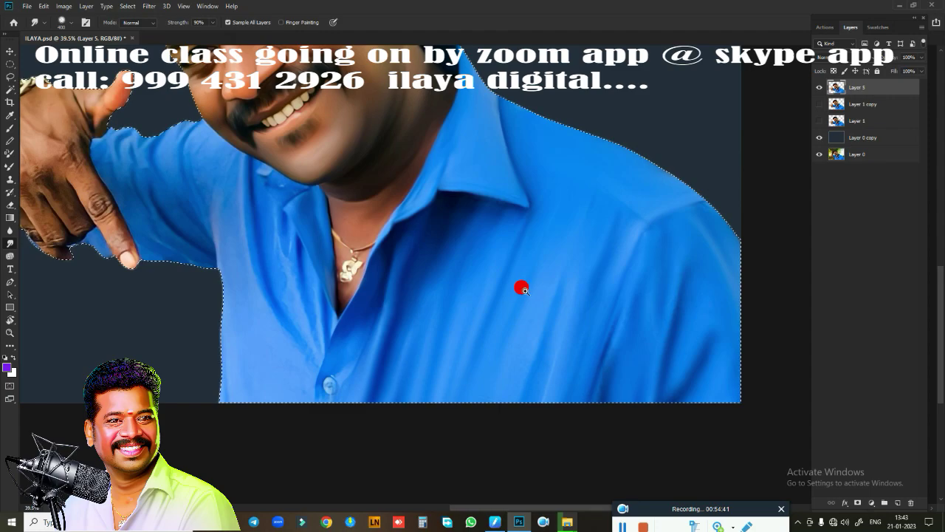
- Smudge down the shirt's button placket shading with a 250 px brush
scroll(532, 288, "up", 2)
scroll(546, 310, "down", 2)
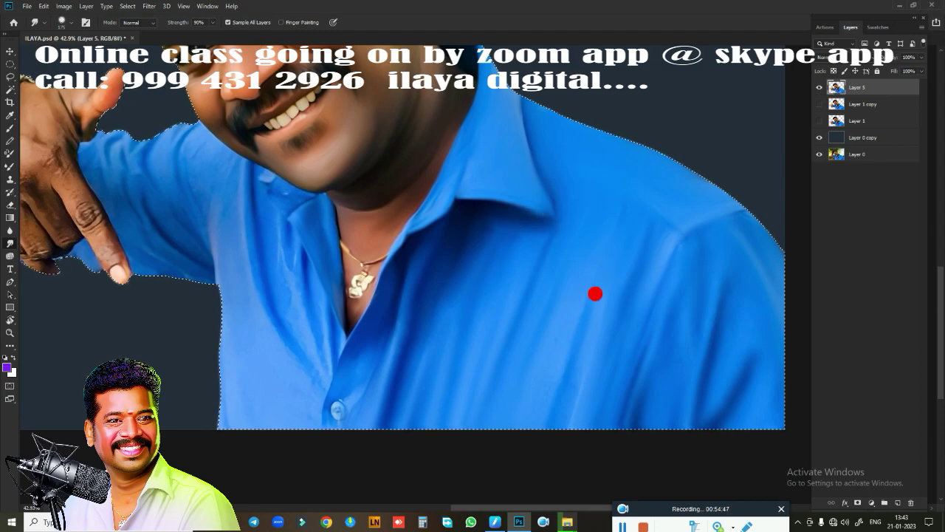
key("bracketright")
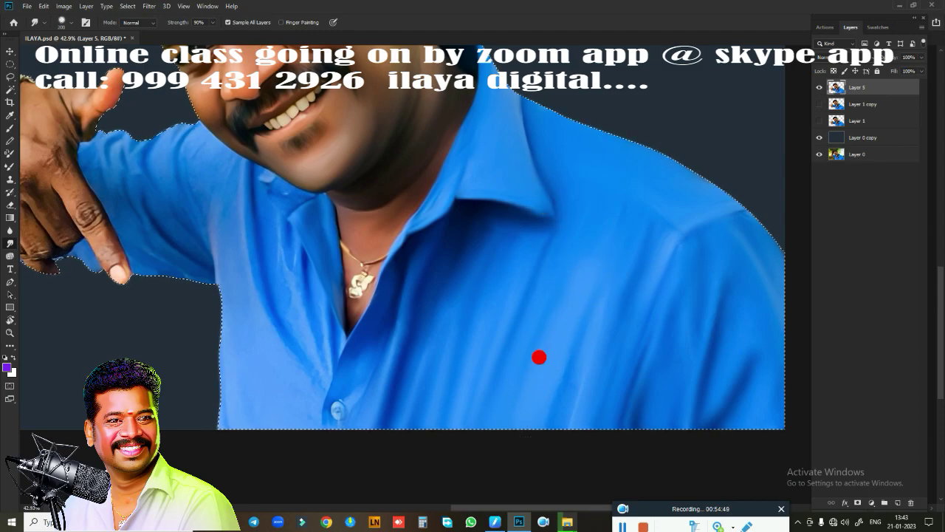
key("bracketright")
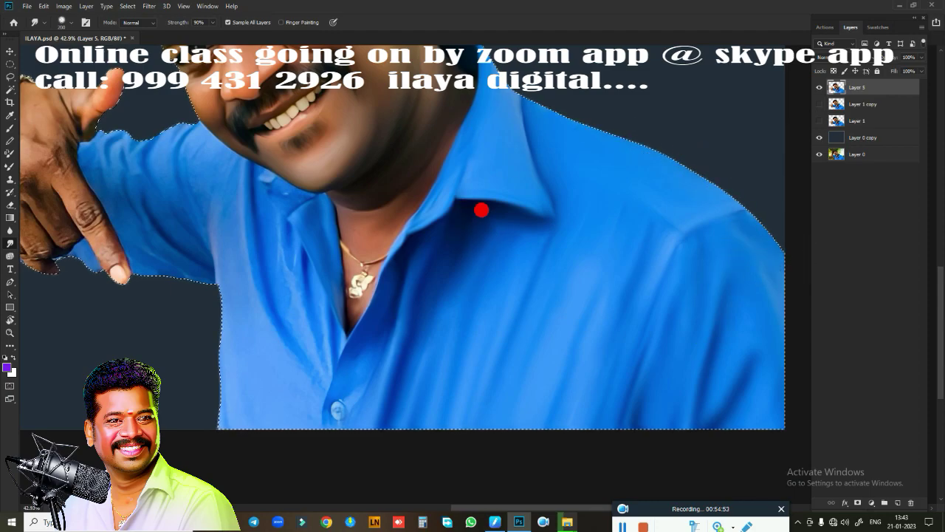
key("bracketleft")
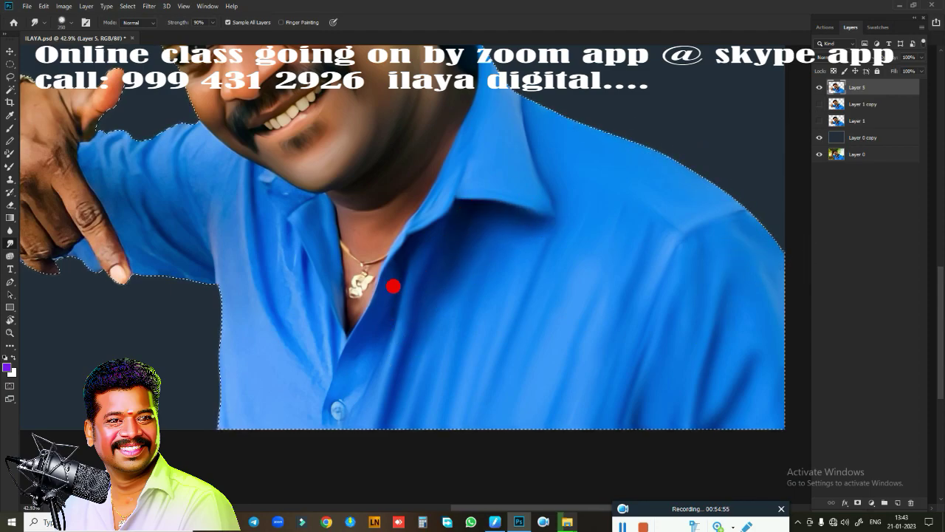
key("bracketleft")
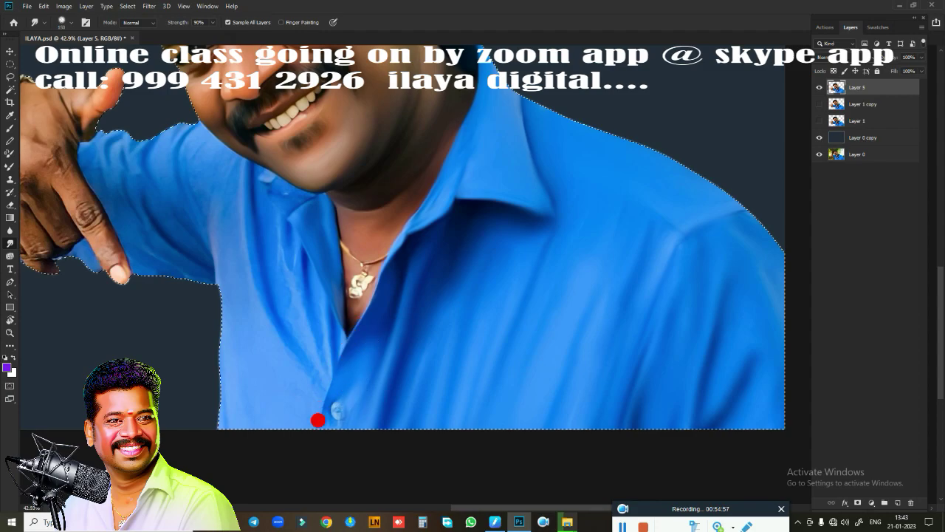
key("bracketright")
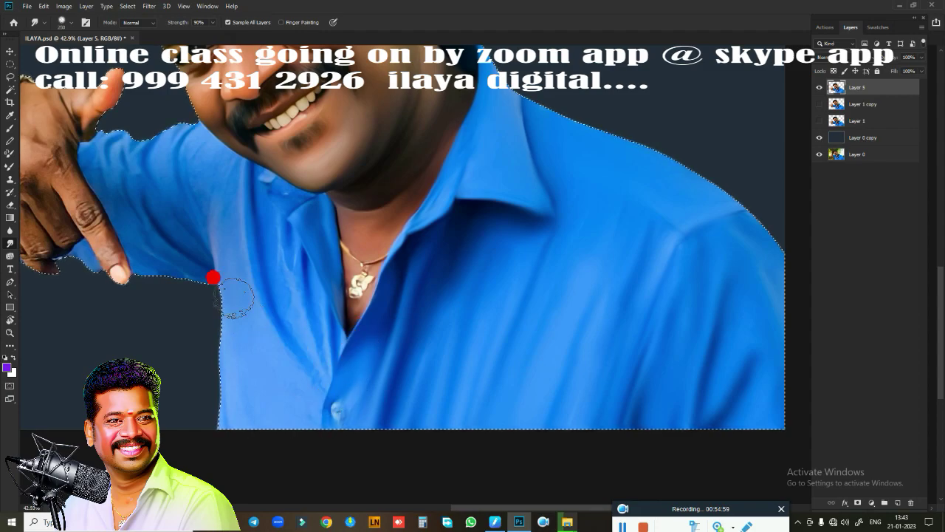
key("bracketright")
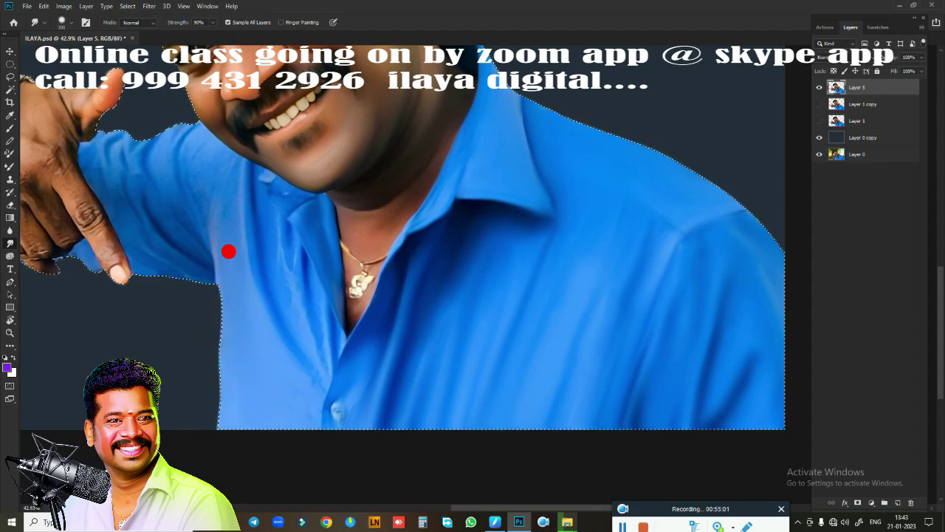
key("bracketleft")
mouse_move(290, 268)
left_mouse_down()
mouse_move(320, 339)
mouse_move(303, 449)
mouse_move(349, 389)
mouse_move(318, 498)
mouse_move(193, 351)
left_mouse_up()
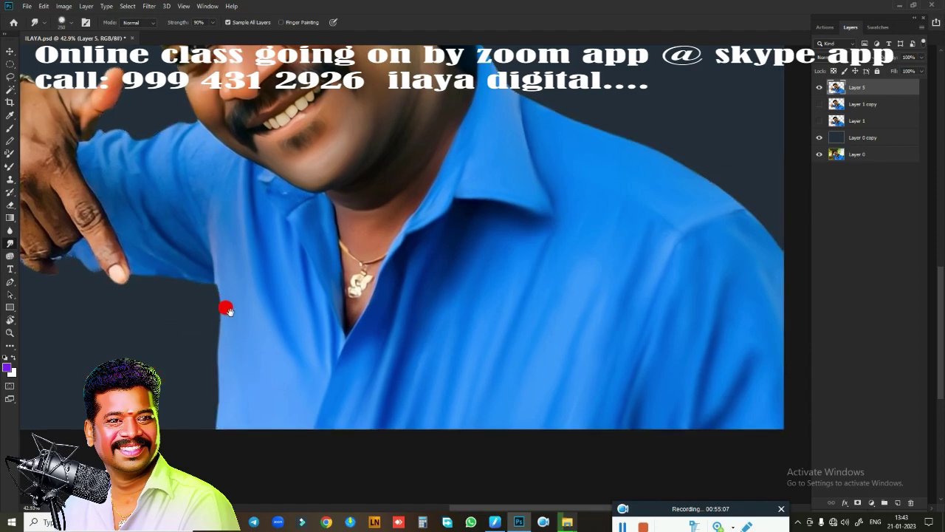
scroll(222, 311, "up", 2)
scroll(422, 346, "up", 1)
scroll(408, 291, "up", 1)
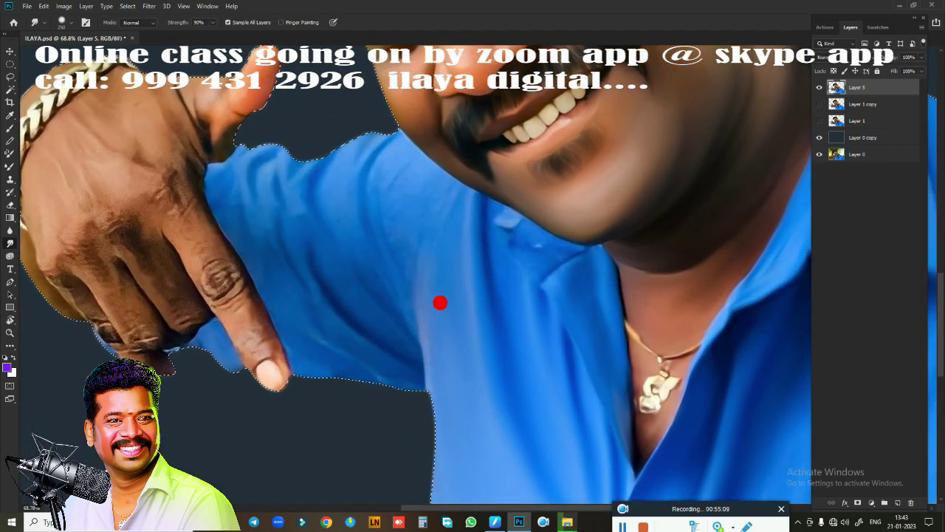
- With a 125 px brush, smooth the chin edge, collar crease and shirt edge near the thumb
key("bracketleft")
key("bracketleft")
key("bracketleft")
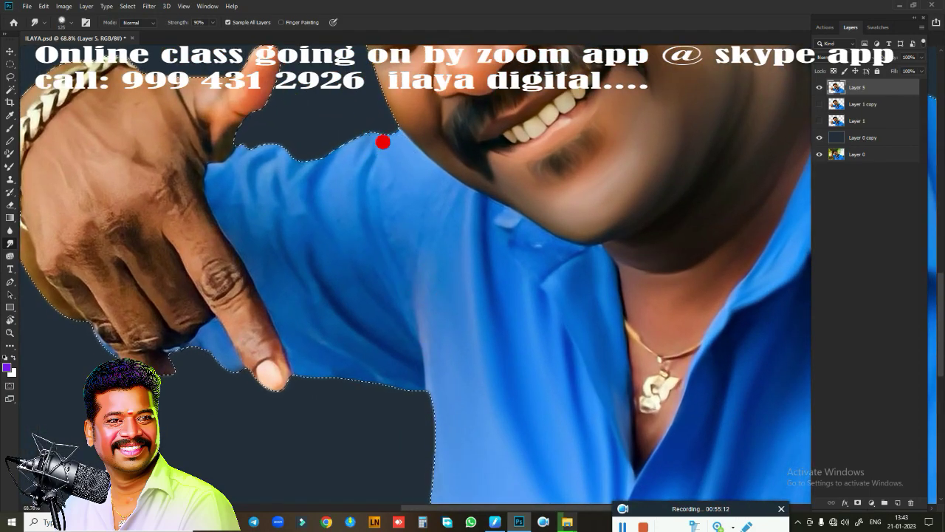
mouse_move(382, 142)
left_mouse_down()
mouse_move(448, 190)
mouse_move(451, 209)
mouse_move(524, 252)
left_mouse_up()
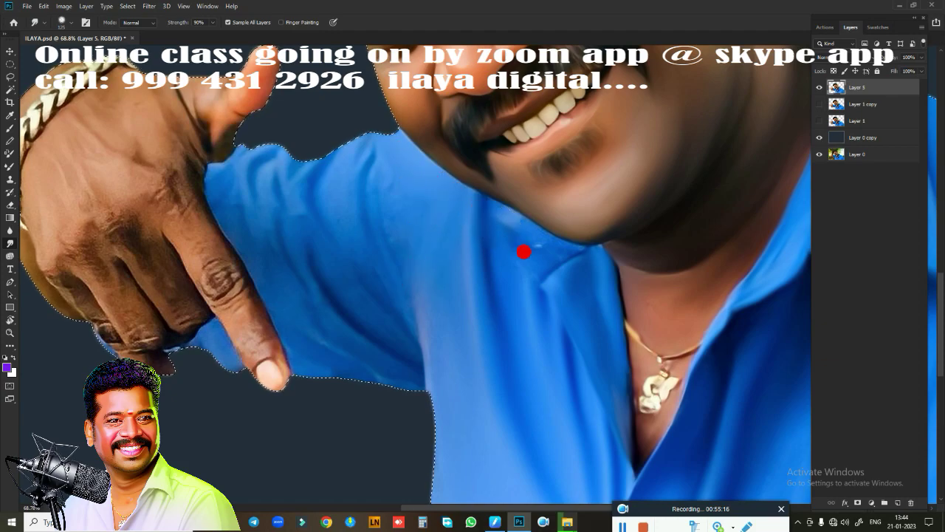
mouse_move(499, 216)
left_mouse_down()
mouse_move(541, 245)
mouse_move(587, 257)
left_mouse_up()
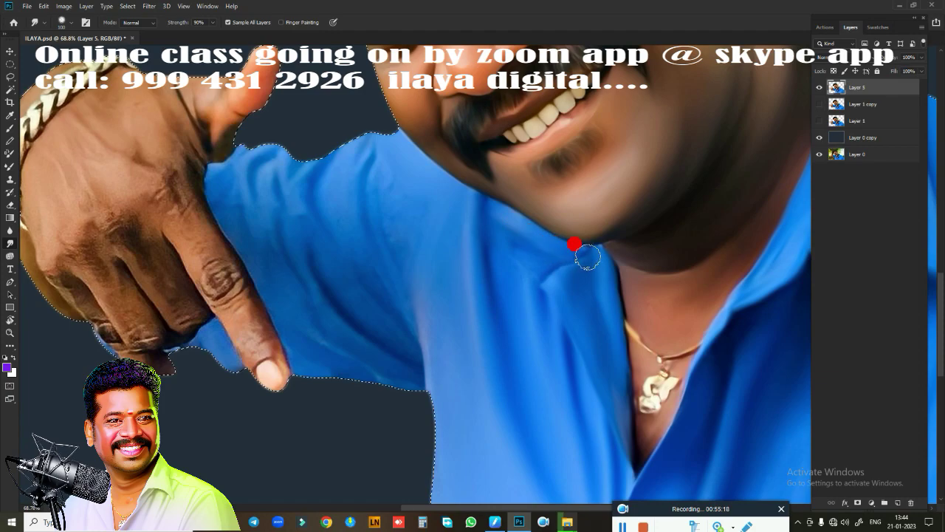
mouse_move(532, 242)
left_mouse_down()
mouse_move(537, 263)
mouse_move(493, 313)
left_mouse_up()
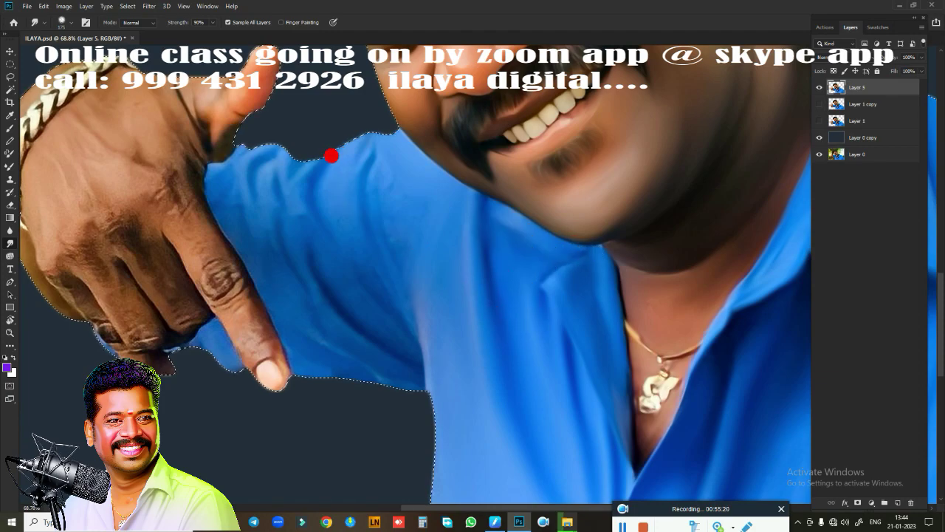
mouse_move(332, 156)
left_mouse_down()
mouse_move(327, 123)
mouse_move(359, 200)
mouse_move(397, 209)
mouse_move(415, 331)
left_mouse_up()
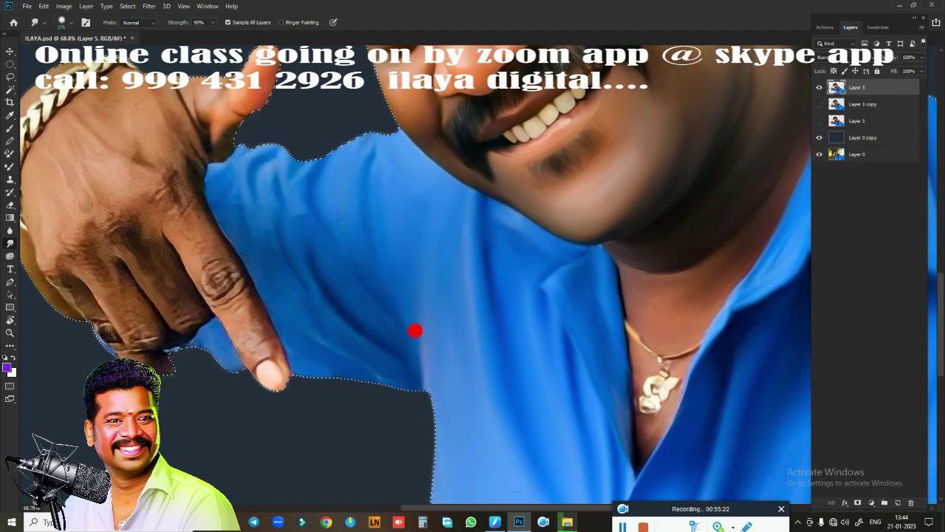
mouse_move(239, 178)
left_mouse_down()
mouse_move(205, 144)
mouse_move(256, 145)
mouse_move(226, 190)
mouse_move(313, 380)
mouse_move(251, 173)
mouse_move(342, 330)
mouse_move(365, 325)
mouse_move(342, 362)
mouse_move(199, 322)
mouse_move(226, 320)
mouse_move(228, 286)
mouse_move(257, 342)
mouse_move(258, 374)
mouse_move(151, 194)
mouse_move(163, 211)
mouse_move(173, 199)
mouse_move(207, 244)
mouse_move(212, 284)
mouse_move(232, 267)
mouse_move(139, 259)
mouse_move(145, 225)
mouse_move(190, 321)
mouse_move(122, 289)
mouse_move(129, 327)
mouse_move(150, 338)
mouse_move(124, 347)
mouse_move(173, 350)
mouse_move(152, 295)
mouse_move(337, 369)
left_mouse_up()
- Clear the selection, smooth the hand edge below the bracelet, and set smudge strength to 80%
key("ctrl+d")
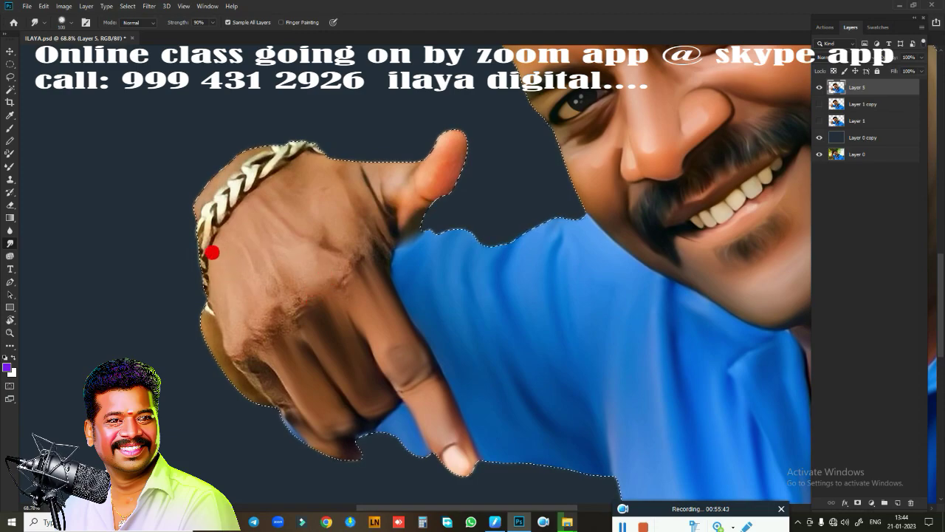
mouse_move(212, 253)
left_mouse_down()
mouse_move(209, 314)
mouse_move(197, 281)
mouse_move(213, 373)
mouse_move(231, 350)
mouse_move(247, 356)
mouse_move(279, 404)
mouse_move(243, 329)
mouse_move(233, 263)
mouse_move(299, 172)
mouse_move(337, 219)
mouse_move(340, 211)
mouse_move(305, 202)
mouse_move(283, 211)
mouse_move(306, 226)
mouse_move(330, 271)
mouse_move(339, 207)
mouse_move(321, 247)
mouse_move(299, 257)
left_mouse_up()
key("8")
left_click(883, 137)
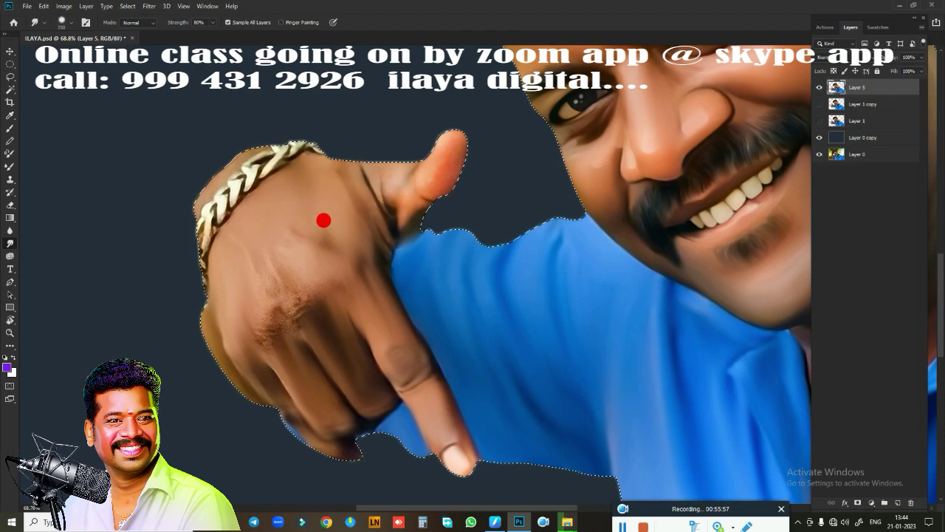
- Blend the back of the hand, thumb crease, bracelet edge and dark knuckle patch
mouse_move(323, 220)
left_mouse_down()
mouse_move(305, 224)
mouse_move(335, 238)
mouse_move(370, 161)
mouse_move(409, 150)
mouse_move(390, 201)
mouse_move(406, 187)
left_mouse_up()
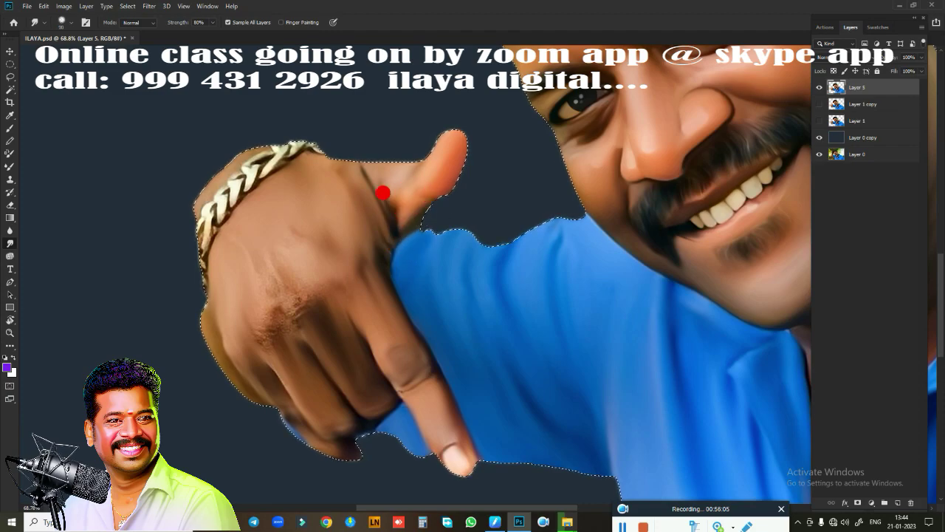
left_click_drag(383, 193, 378, 243)
mouse_move(310, 271)
left_mouse_down()
mouse_move(249, 253)
mouse_move(259, 214)
mouse_move(217, 179)
mouse_move(213, 216)
mouse_move(228, 131)
left_mouse_up()
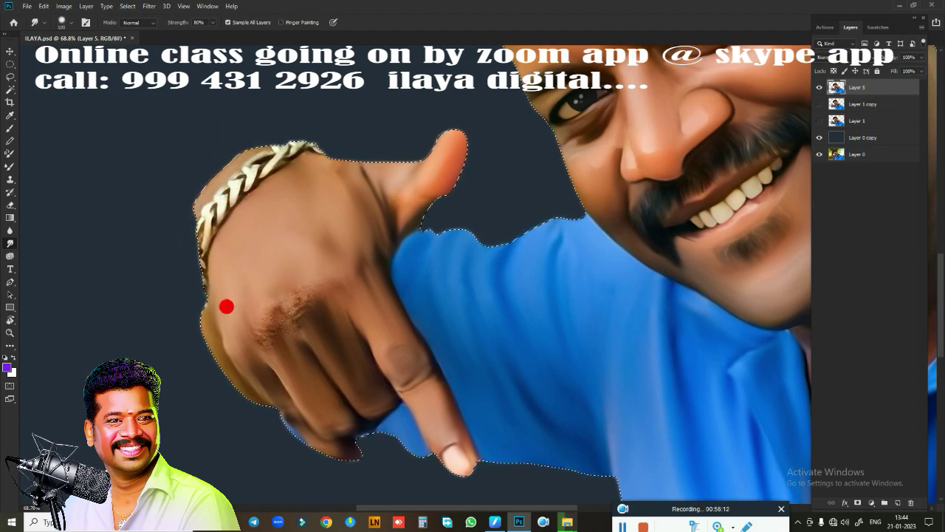
mouse_move(227, 306)
left_mouse_down()
mouse_move(217, 319)
mouse_move(253, 317)
mouse_move(268, 277)
mouse_move(304, 268)
mouse_move(288, 310)
mouse_move(268, 325)
mouse_move(279, 371)
left_mouse_up()
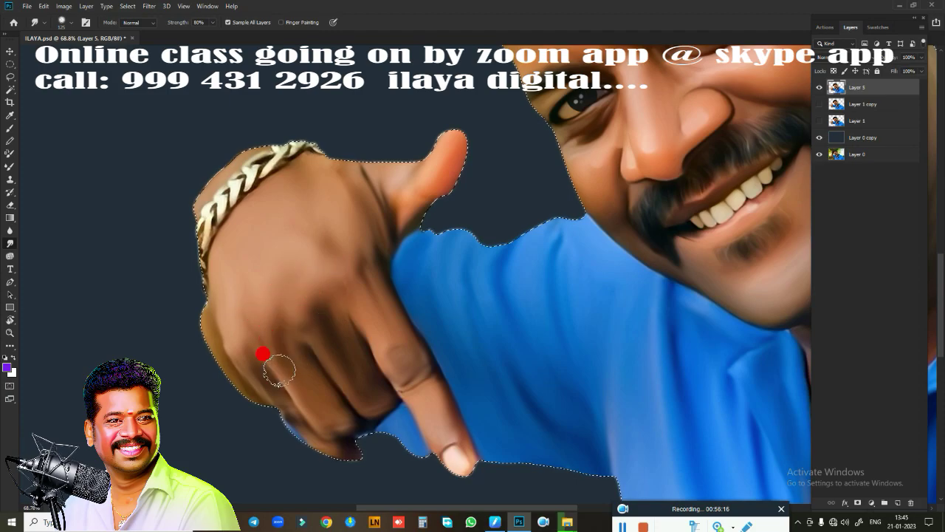
left_click_drag(497, 404, 212, 493)
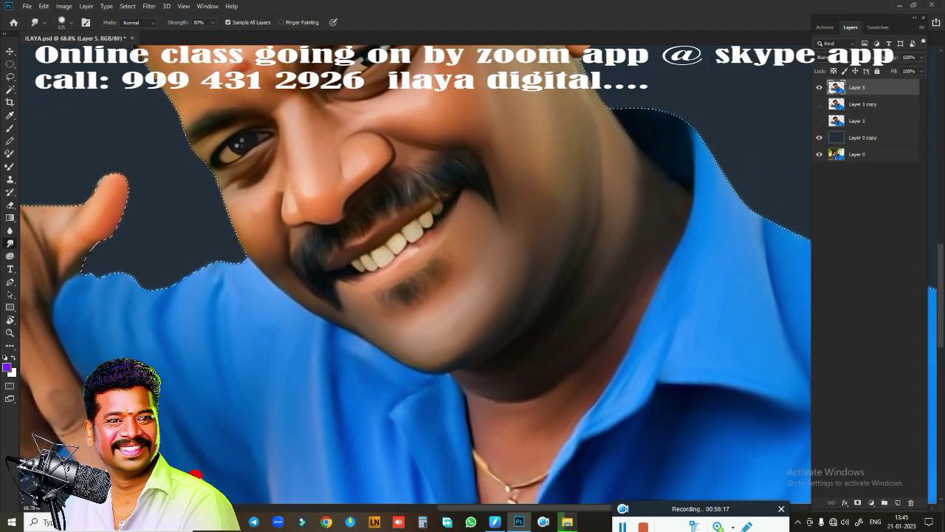
- Save the portrait in progress
mouse_move(361, 245)
left_mouse_down()
mouse_move(332, 343)
mouse_move(352, 513)
left_mouse_up()
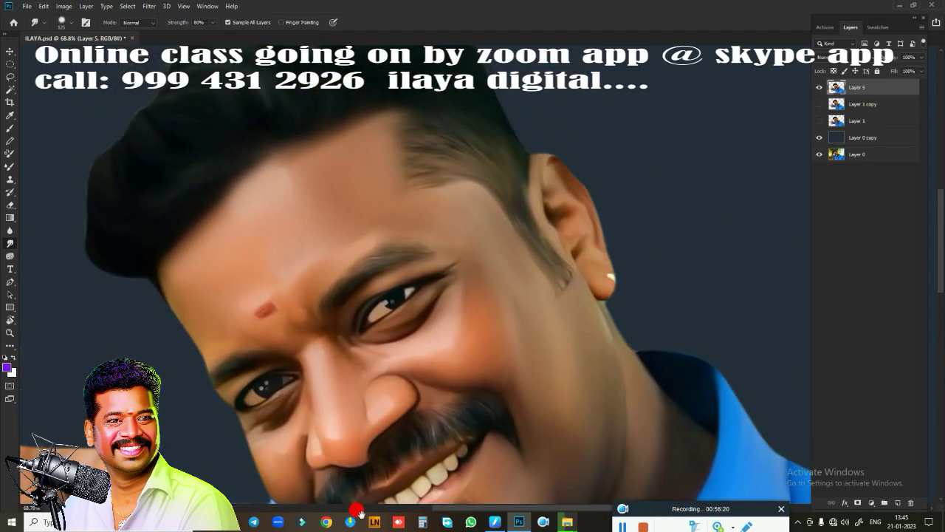
left_click_drag(332, 253, 333, 323)
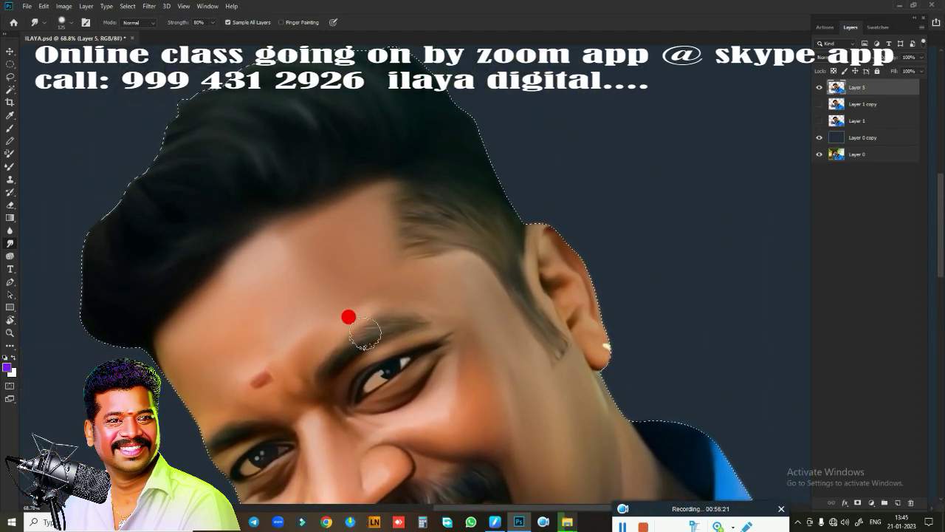
scroll(451, 354, "down", 5)
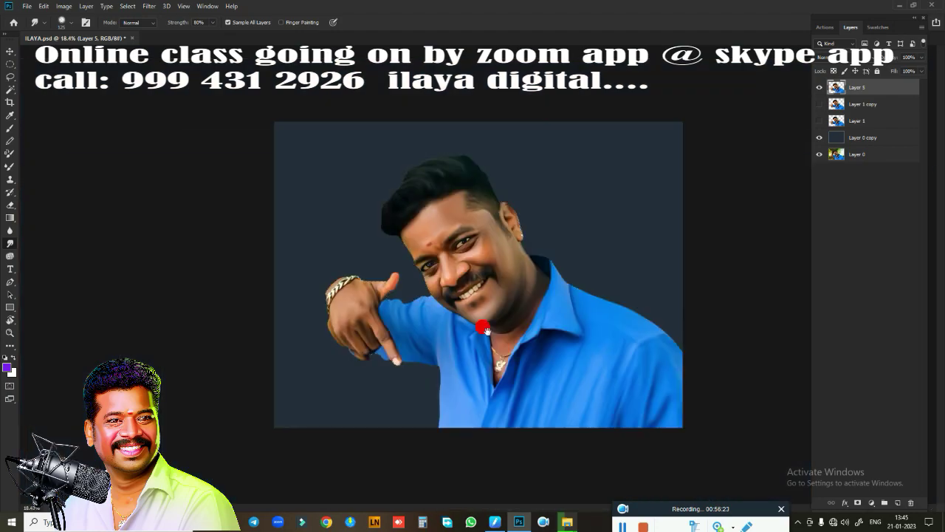
key("ctrl+s")
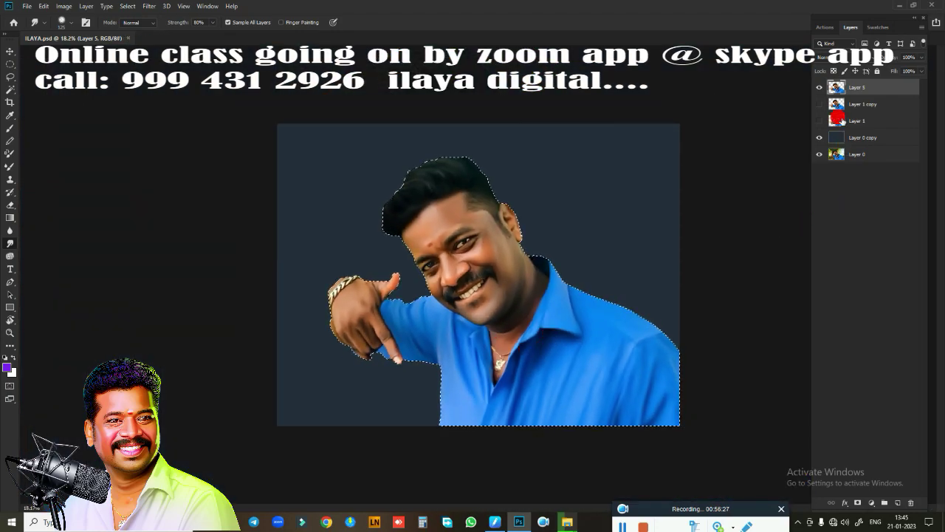
- Toggle Layer 5 off and on twice to compare, then zoom to the forehead mark
left_click(818, 87)
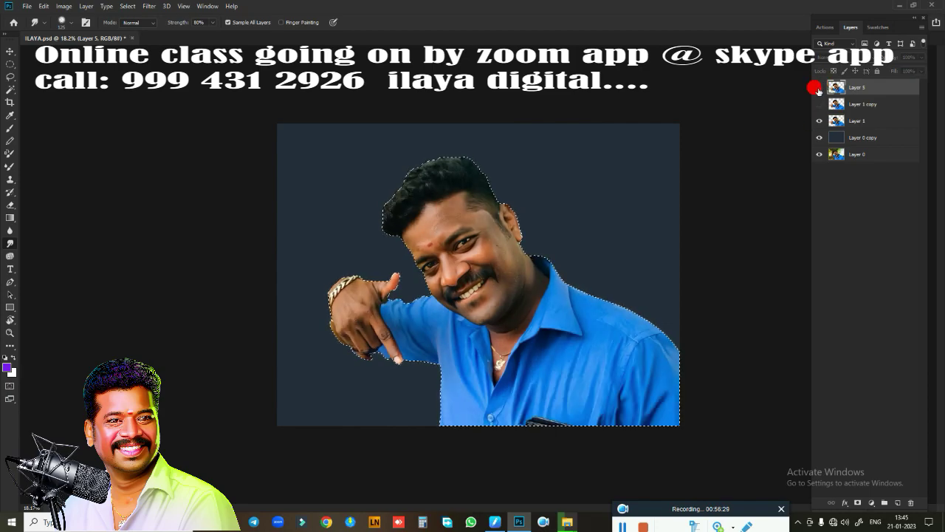
left_click(819, 87)
left_click(818, 88)
left_click(818, 88)
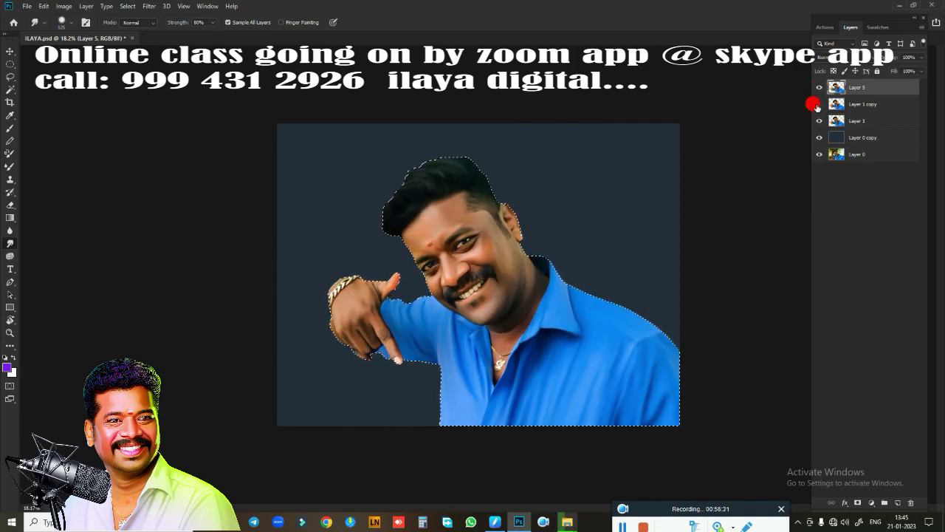
scroll(408, 216, "up", 5)
scroll(464, 239, "up", 3)
left_click_drag(492, 287, 382, 125)
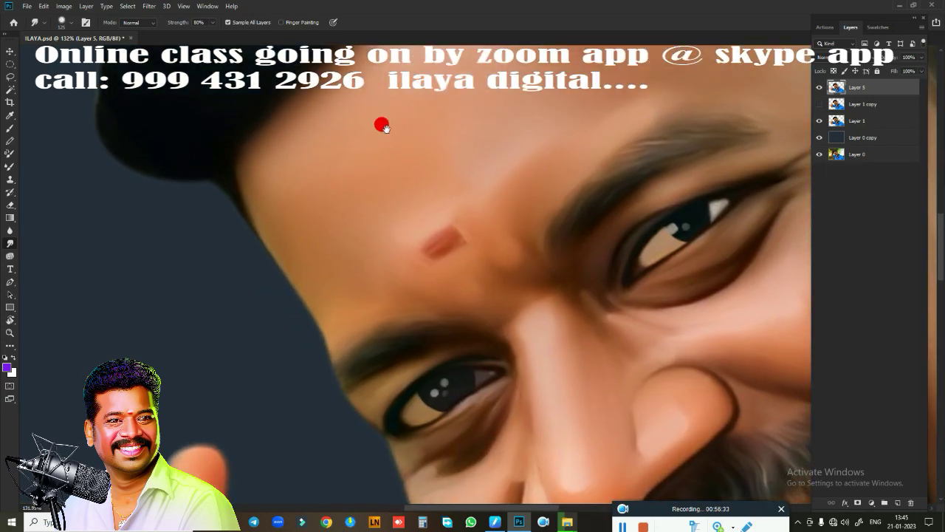
scroll(399, 196, "up", 1)
scroll(410, 189, "up", 2)
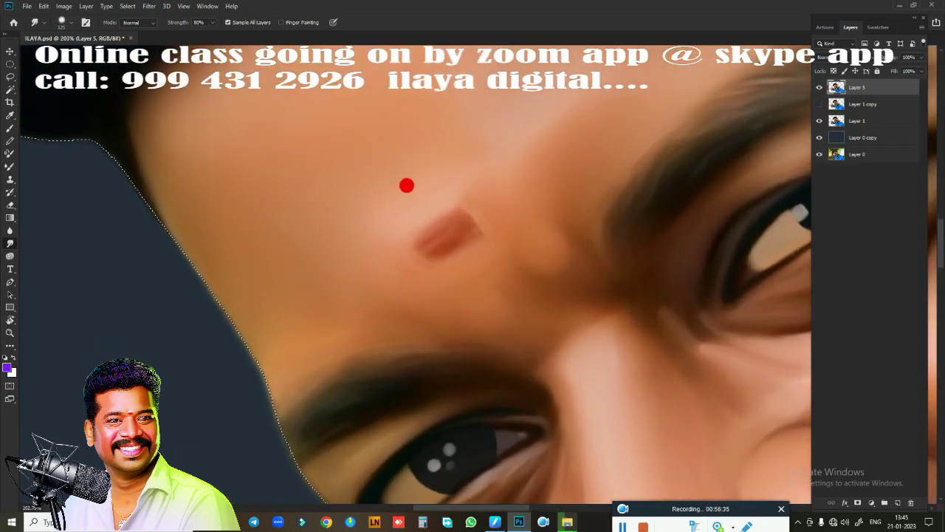
- Smear the red forehead mark up and right into a soft diagonal streak with a 50 px brush
key("bracketleft")
key("bracketleft")
key("bracketleft")
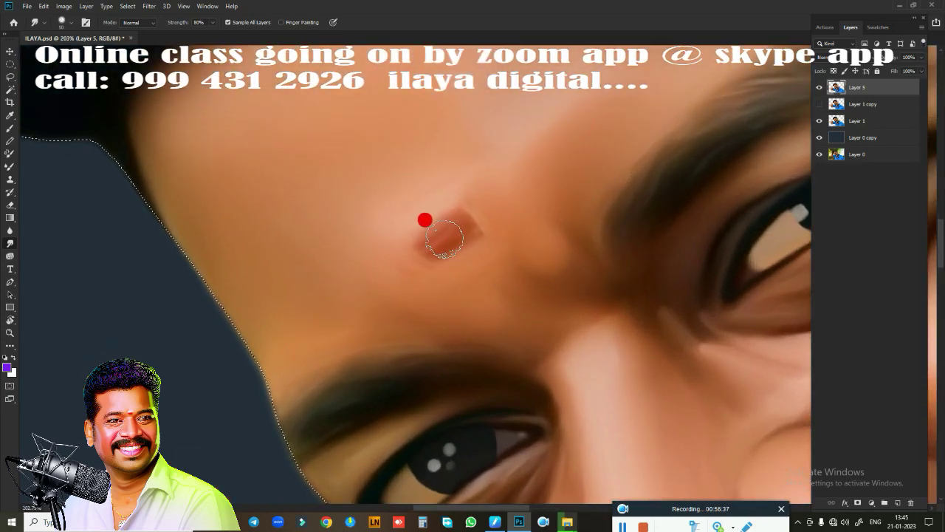
left_click_drag(443, 238, 483, 212)
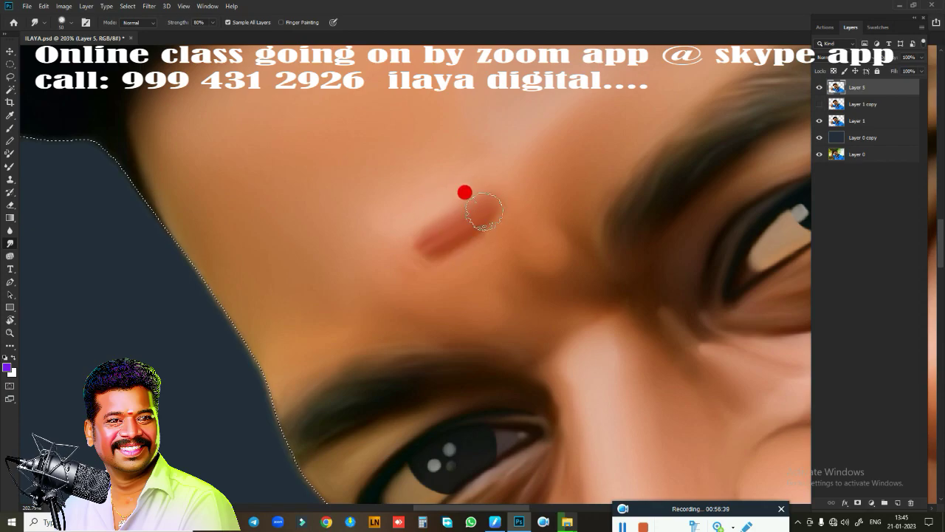
left_click_drag(435, 244, 504, 196)
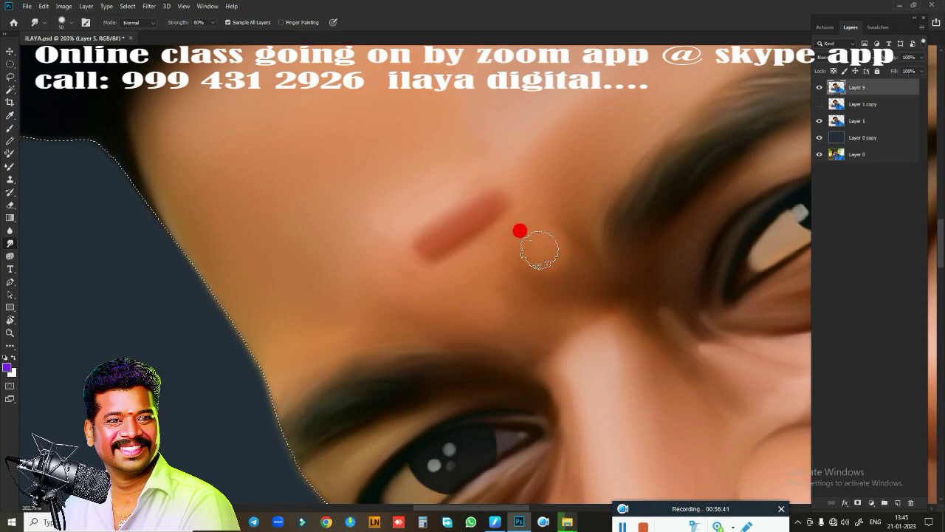
scroll(578, 377, "down", 3)
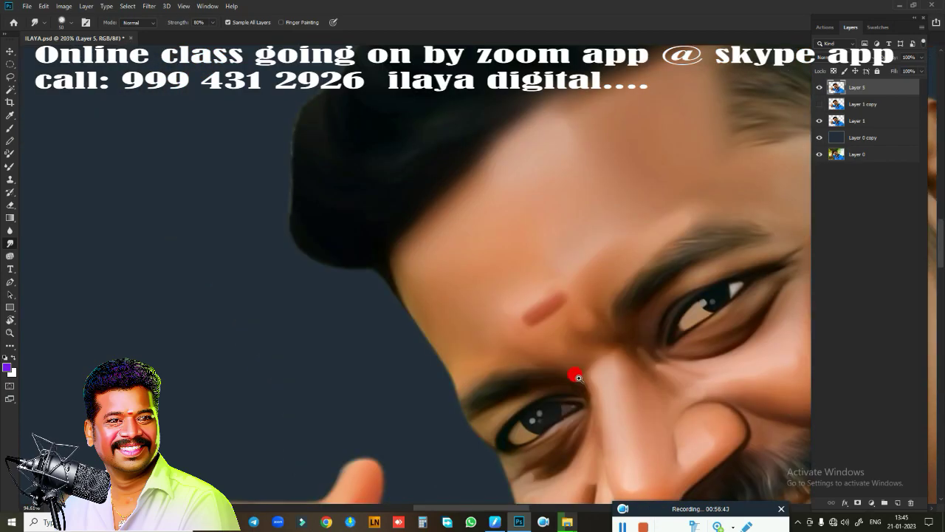
scroll(578, 377, "down", 2)
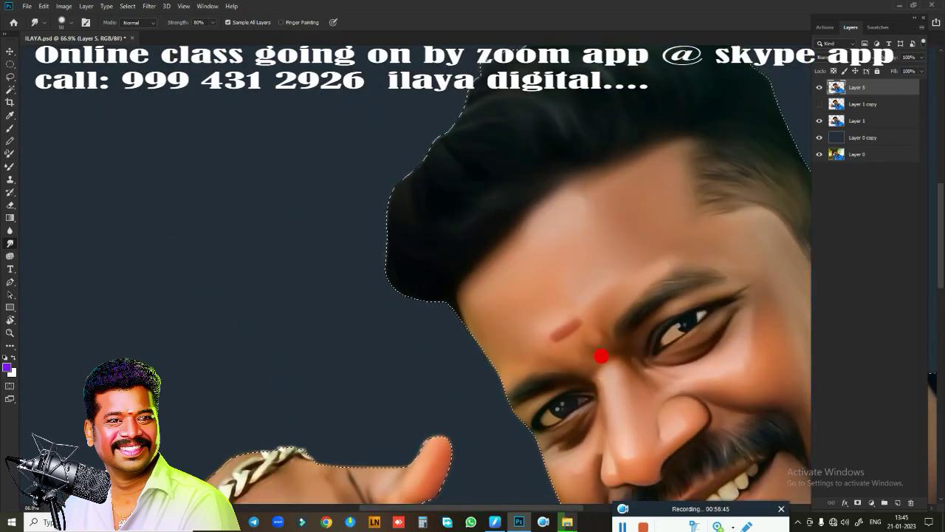
key("r")
left_click_drag(602, 357, 449, 309)
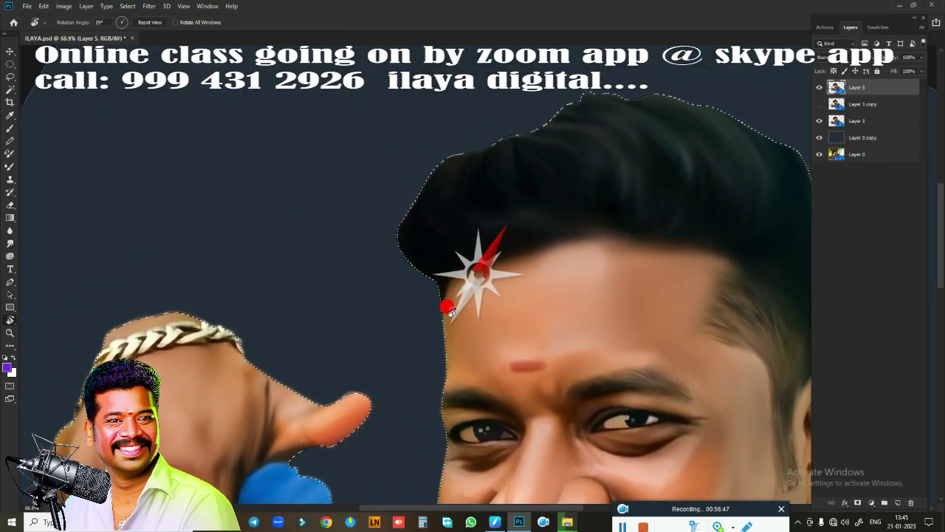
- Deselect the figure, reset the view rotation, and duplicate Layer 5
scroll(608, 347, "down", 4)
scroll(623, 333, "up", 2)
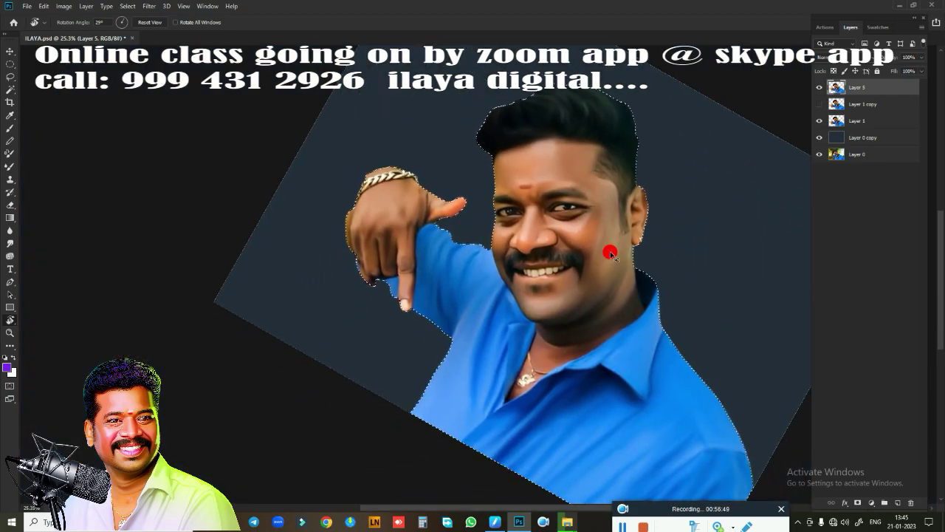
key("ctrl+d")
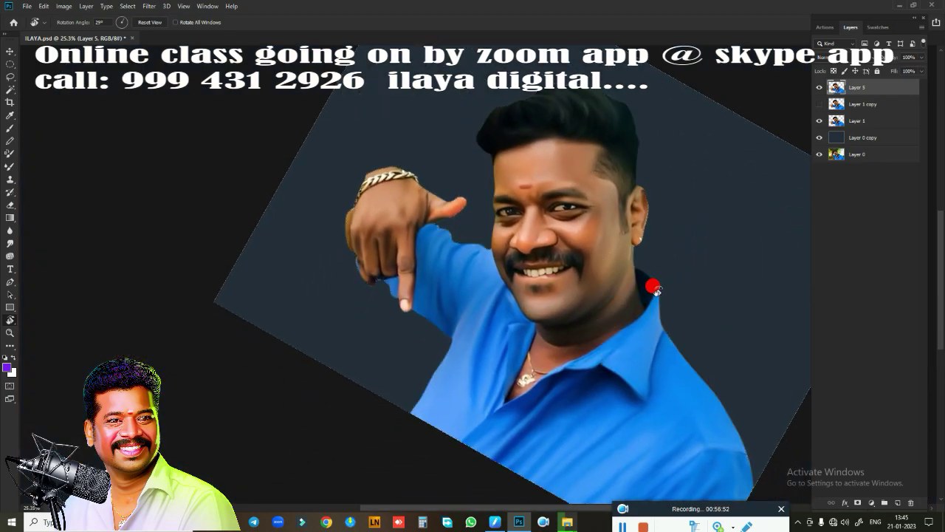
key("Escape")
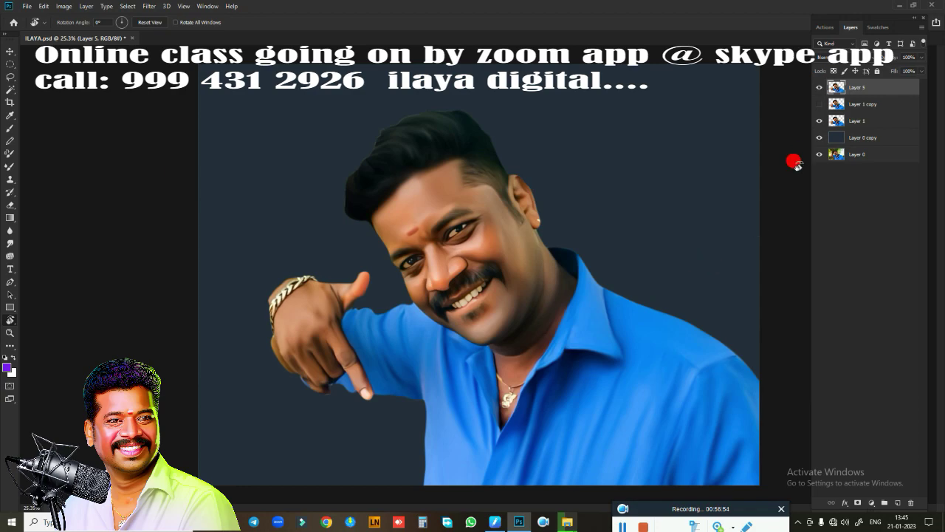
key("ctrl+j")
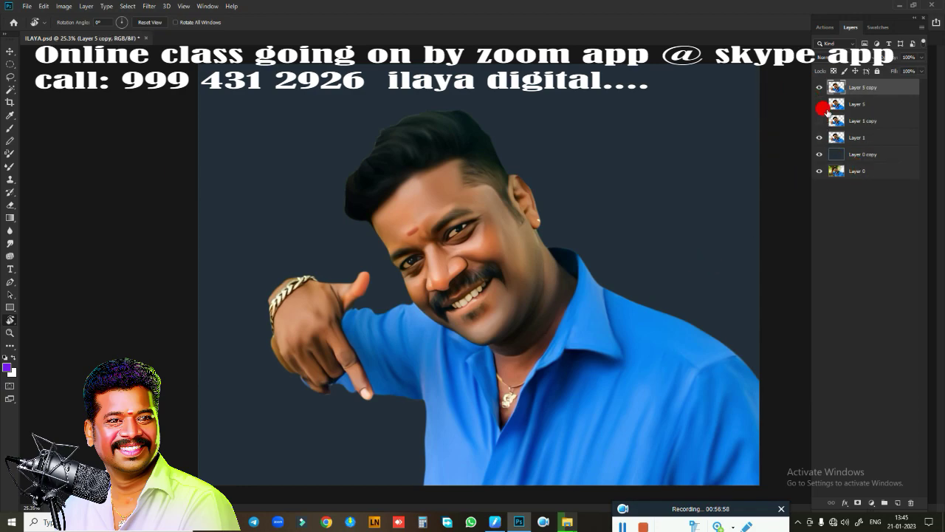
- Compare layer visibility, leaving Layer 5 copy visible and Layer 5 hidden
mouse_move(826, 111)
left_mouse_down()
mouse_move(817, 135)
mouse_move(817, 125)
left_mouse_up()
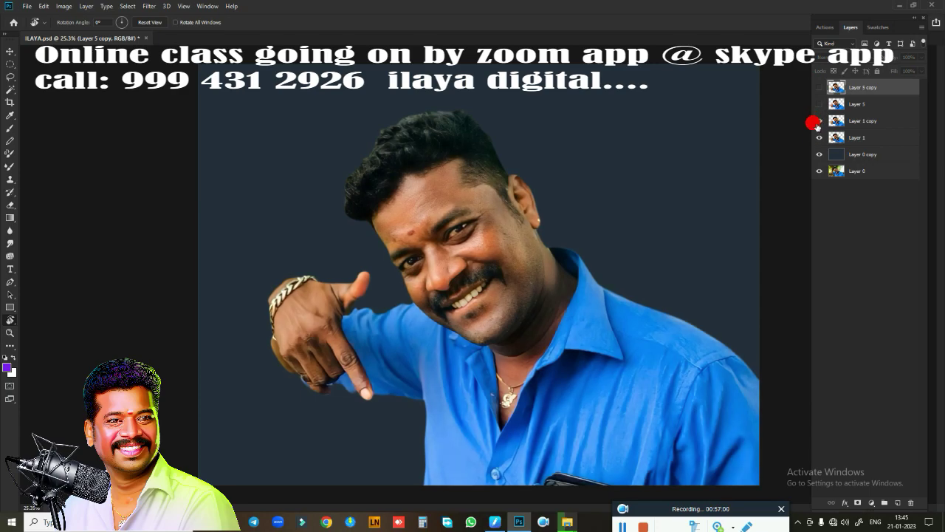
left_click(819, 105)
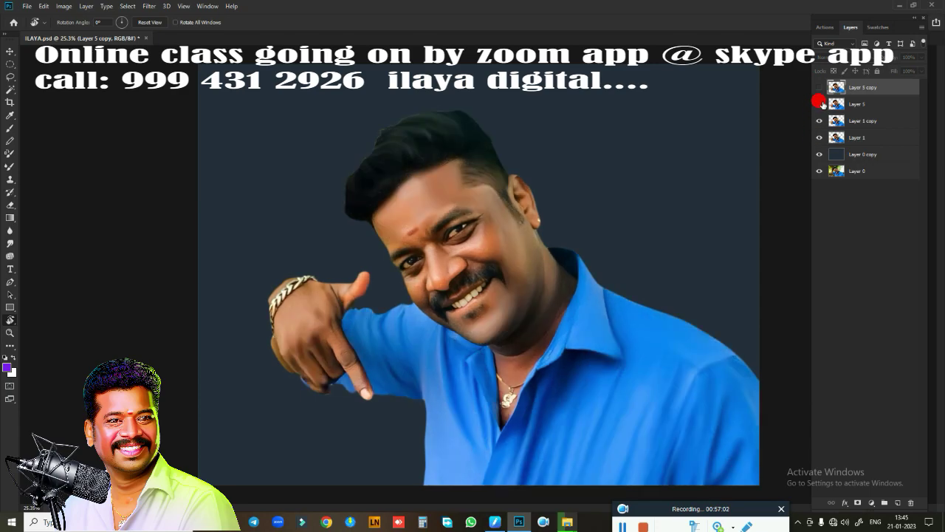
left_click(818, 88)
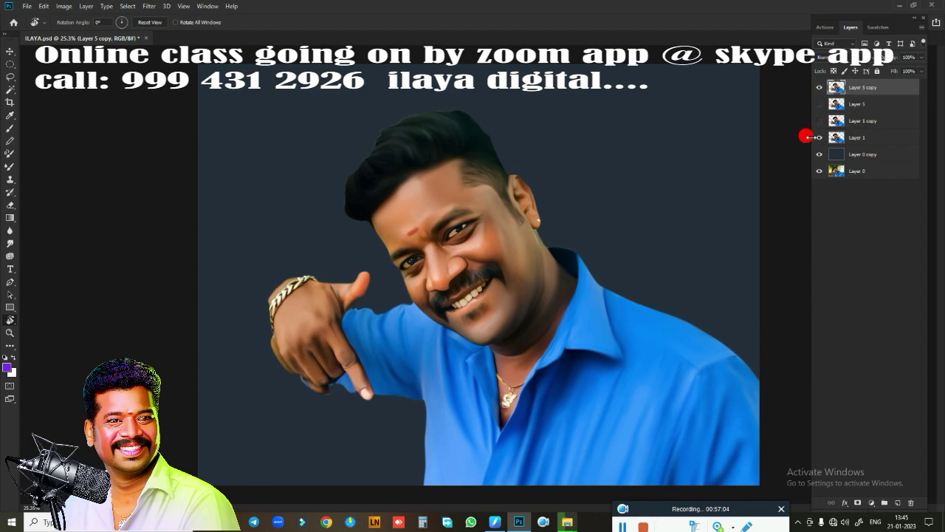
scroll(508, 209, "up", 1)
scroll(505, 222, "up", 1)
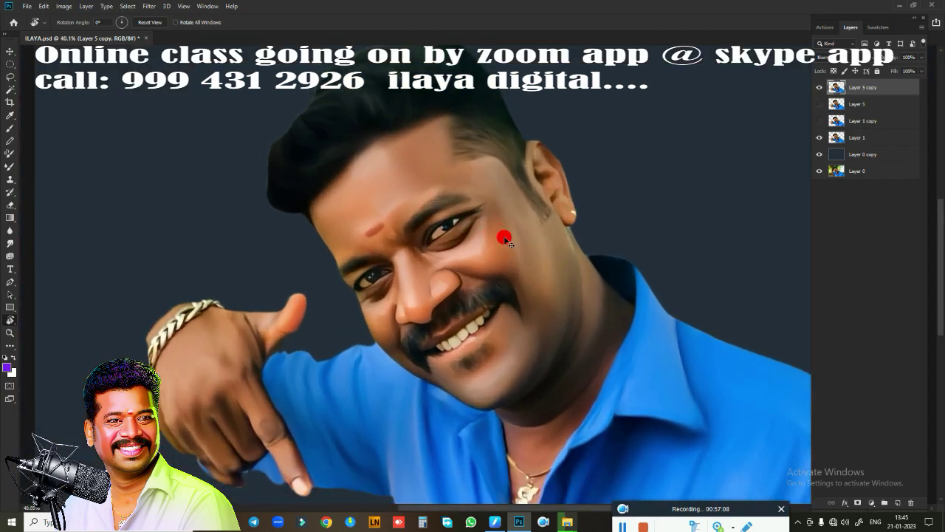
key("ctrl+u")
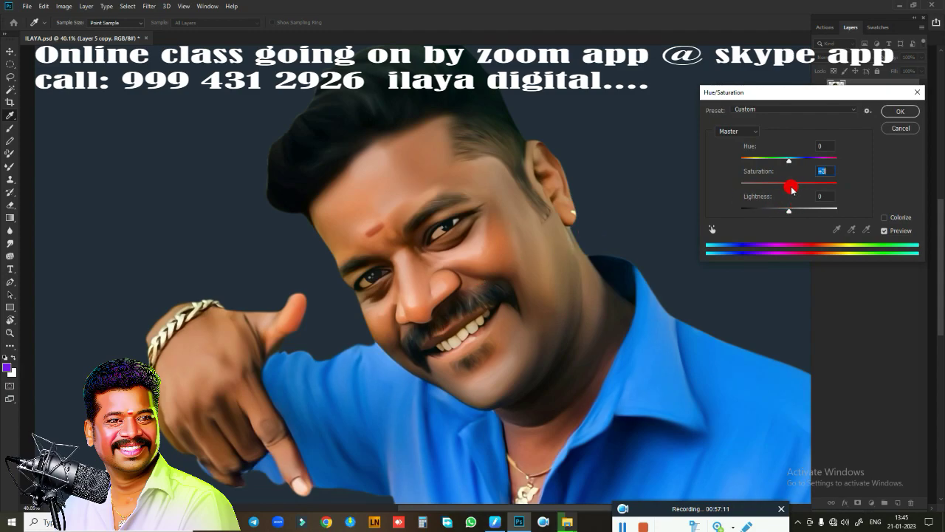
- Apply Hue/Saturation with Hue +3 and Saturation +27 to Layer 5 copy
left_click_drag(792, 189, 813, 191)
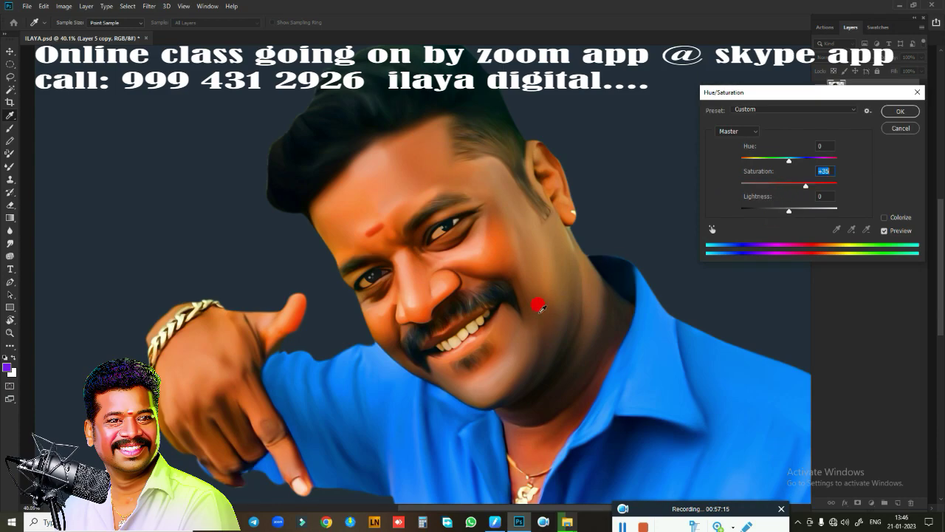
scroll(506, 316, "up", 2)
scroll(588, 289, "up", 2)
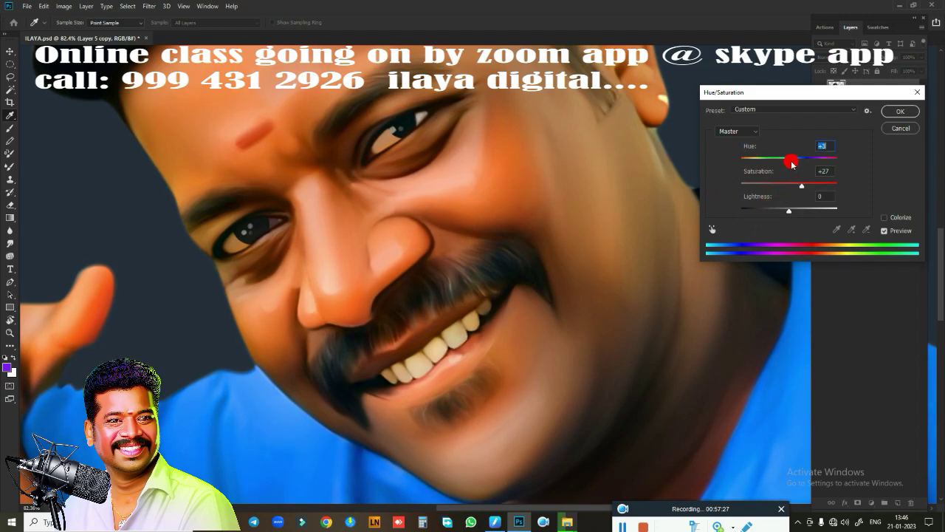
left_click_drag(792, 163, 790, 159)
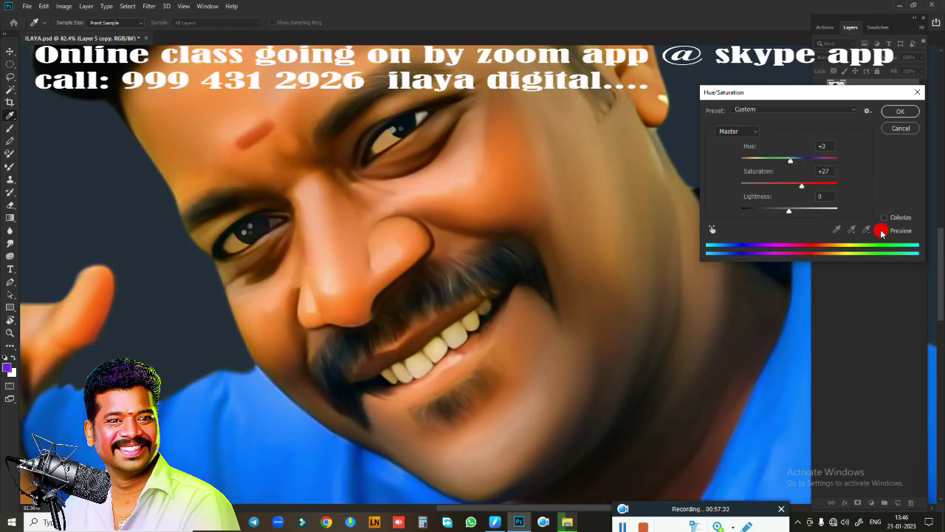
left_click(884, 232)
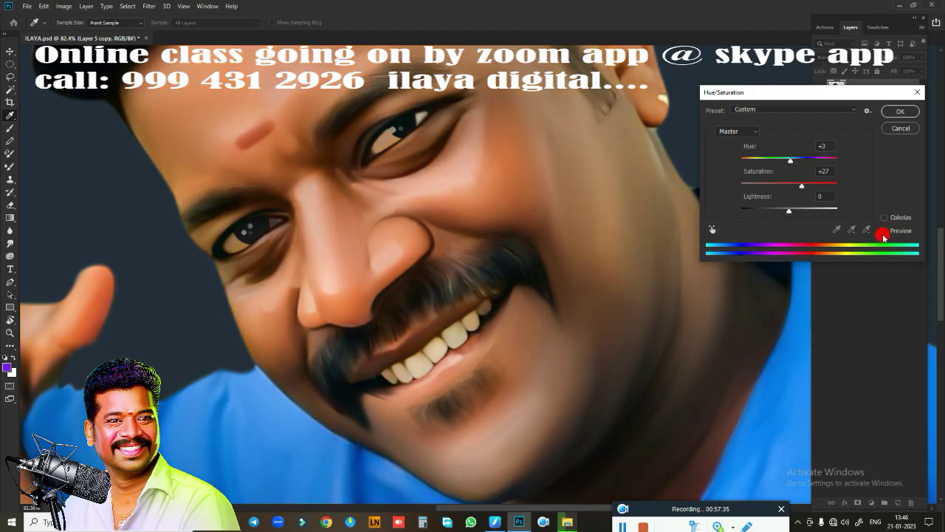
left_click(885, 232)
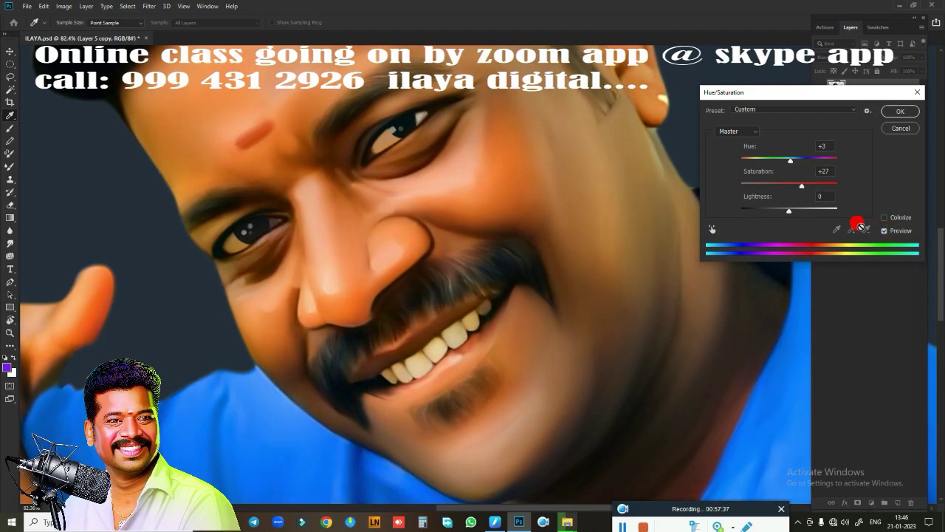
key("ctrl+0")
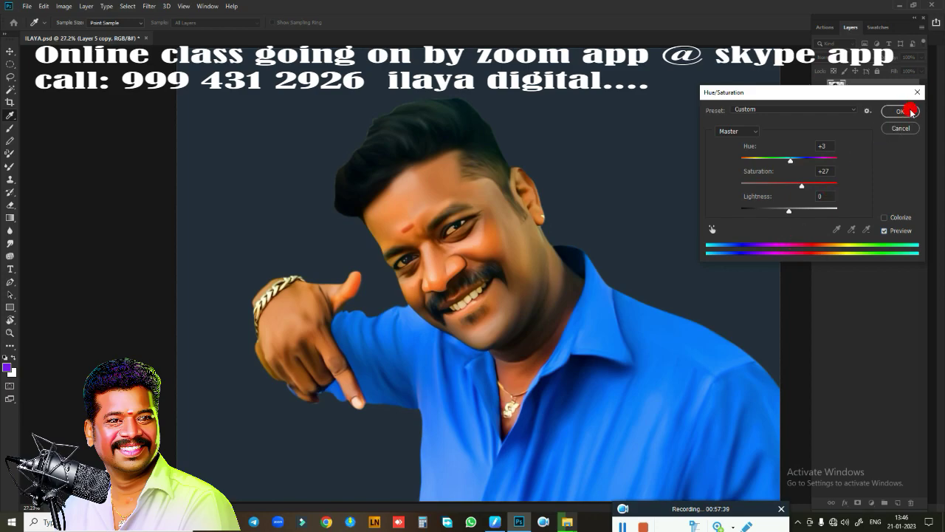
left_click(901, 111)
- Apply Color Balance to midtones, shadows and highlights, with highlights Yellow/Blue at +49
key("r")
left_click_drag(465, 215, 525, 215)
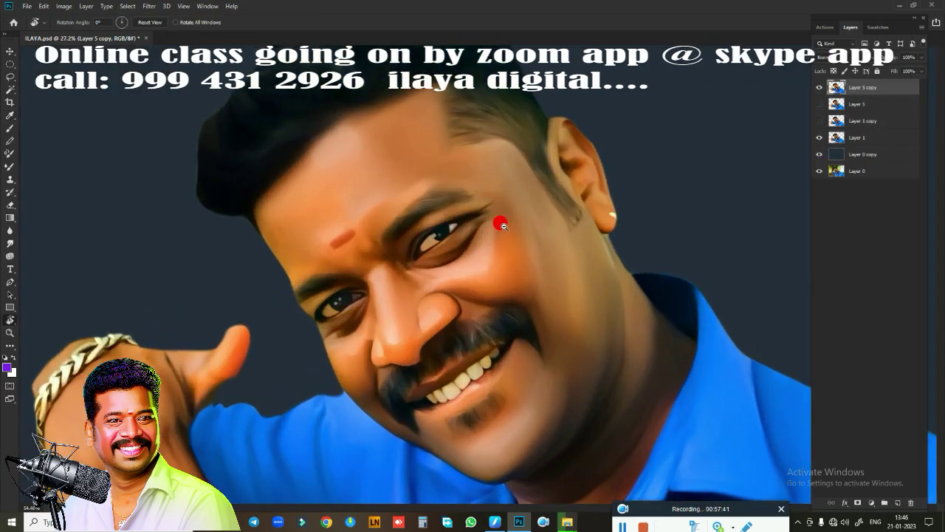
key("ctrl+b")
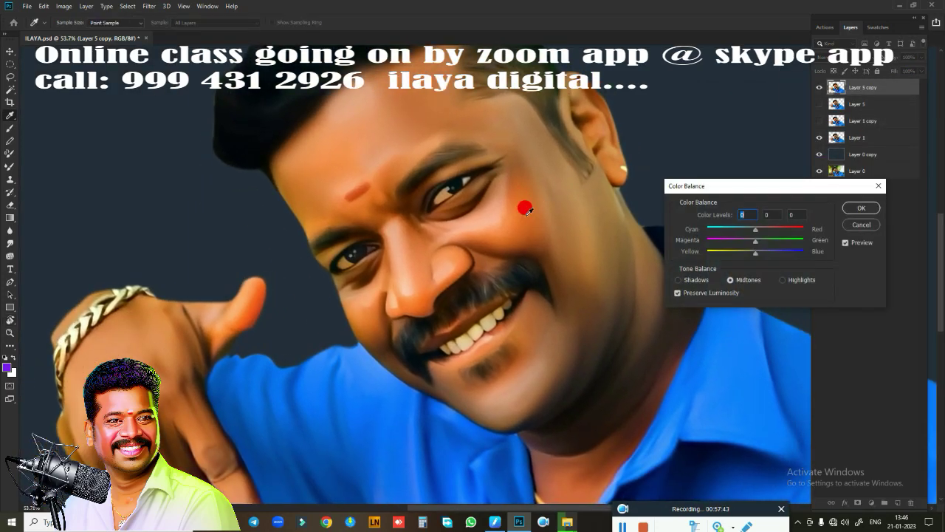
left_click_drag(759, 196, 677, 164)
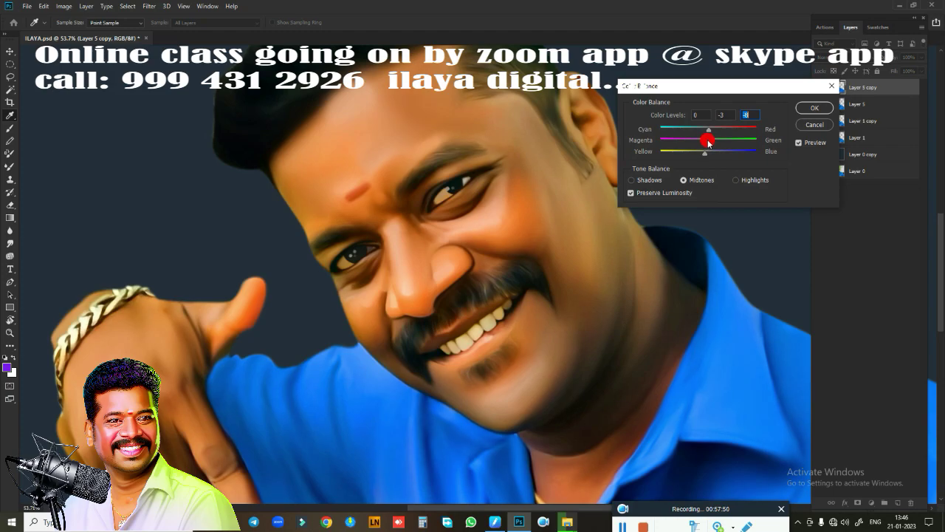
left_click(736, 182)
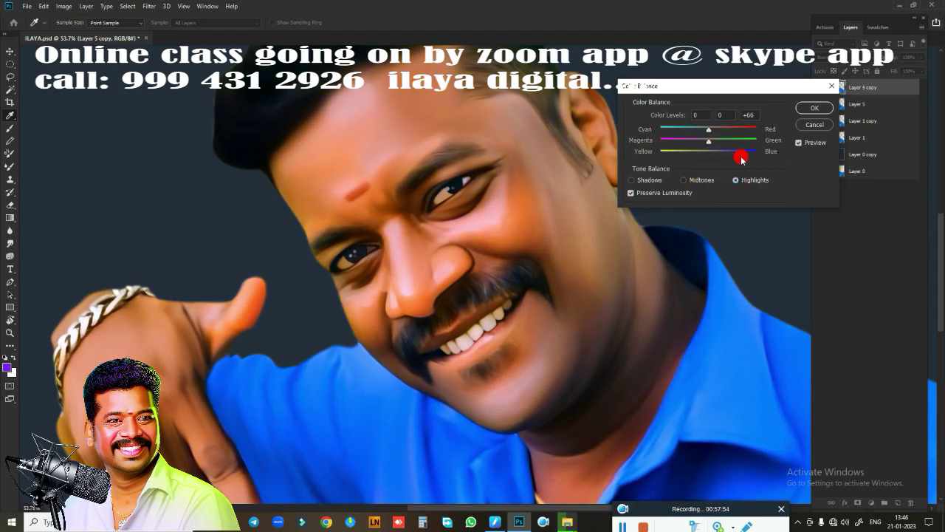
left_click(655, 179)
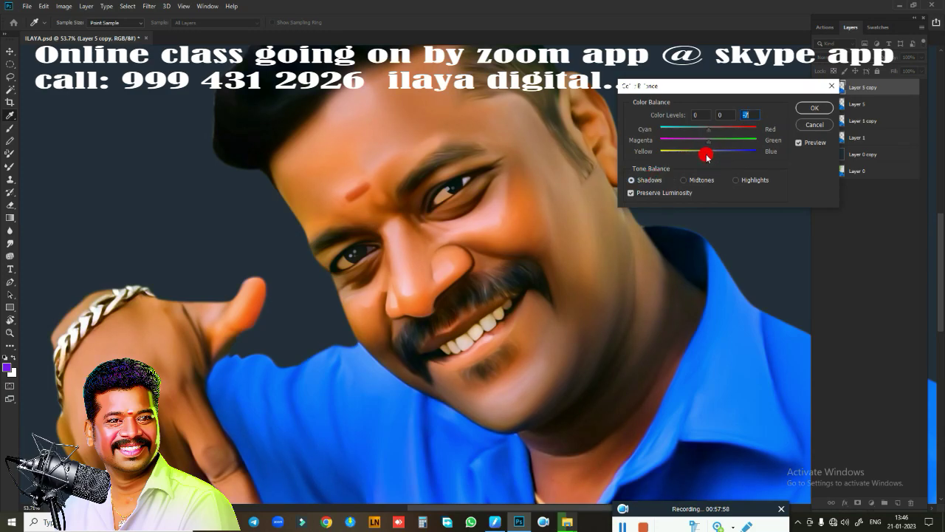
left_click(813, 108)
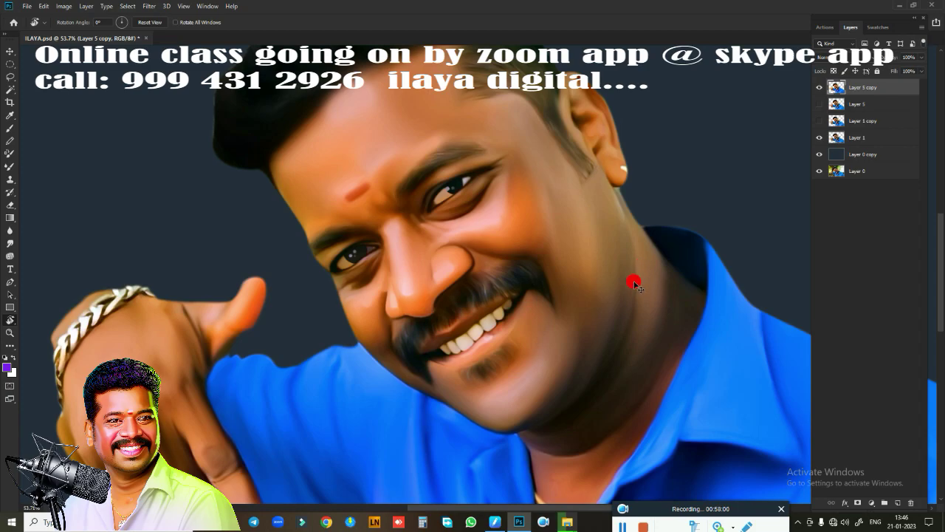
key("ctrl+m")
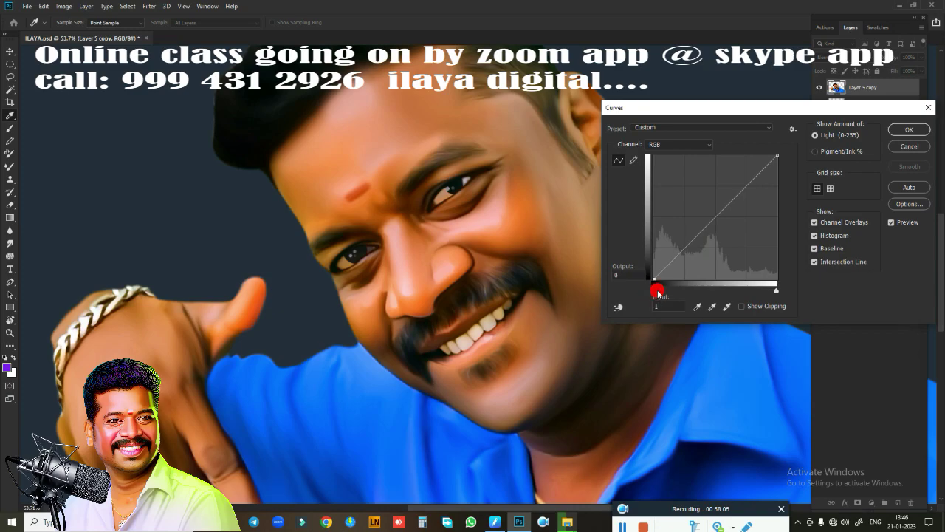
- Set the RGB curve black point to 8 and lower the white point to brighten highlights
left_click_drag(656, 291, 698, 297)
key("ctrl+z")
left_click_drag(651, 290, 657, 292)
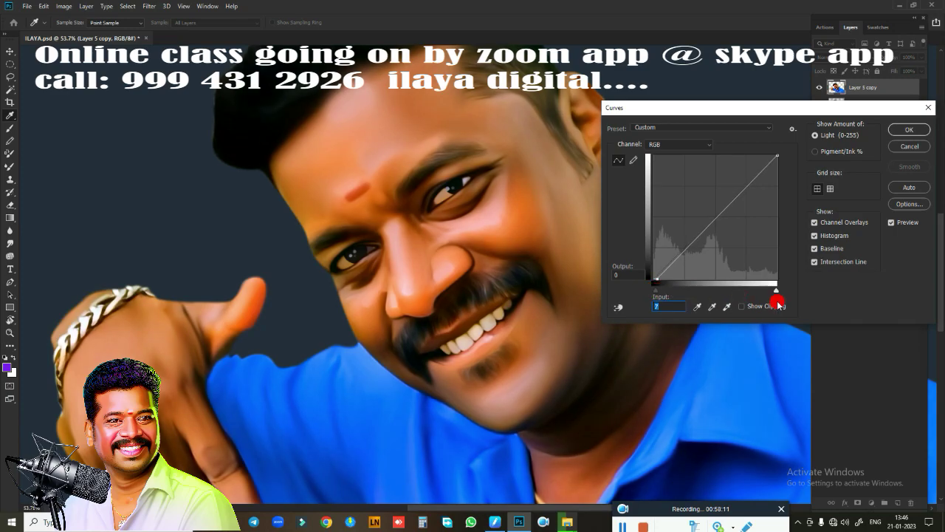
left_click_drag(777, 294, 768, 293)
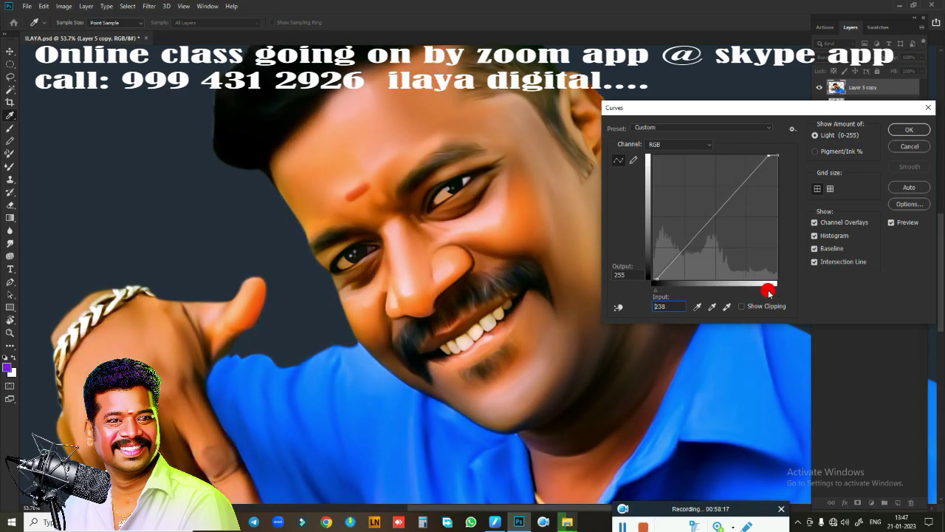
- Pull in the Blue channel's black and white points to warm the tones, then apply Curves
left_click(699, 147)
left_click(664, 177)
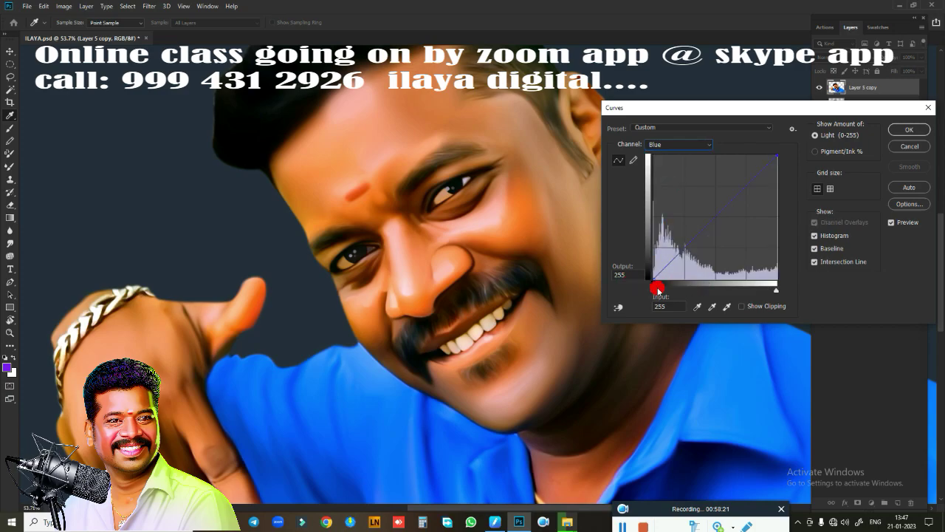
mouse_move(673, 293)
left_mouse_down()
mouse_move(688, 293)
mouse_move(561, 290)
left_mouse_up()
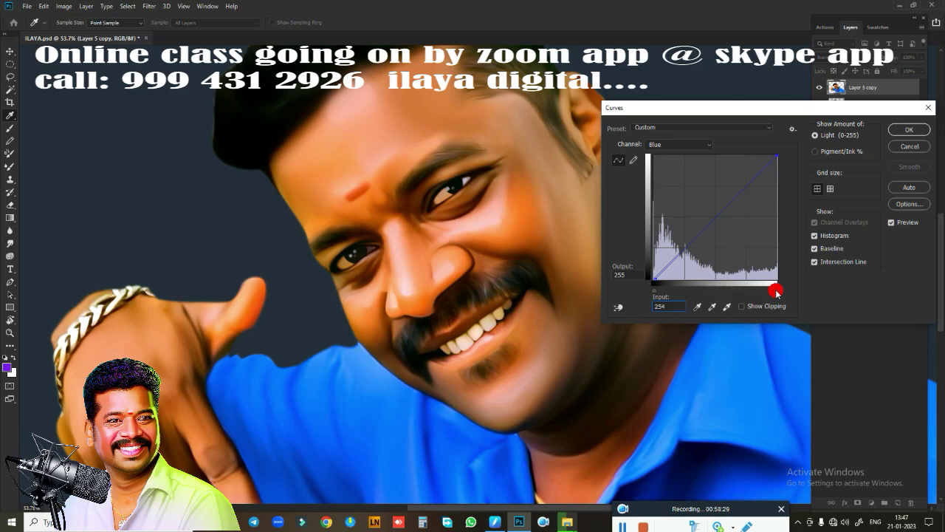
left_click_drag(777, 292, 763, 292)
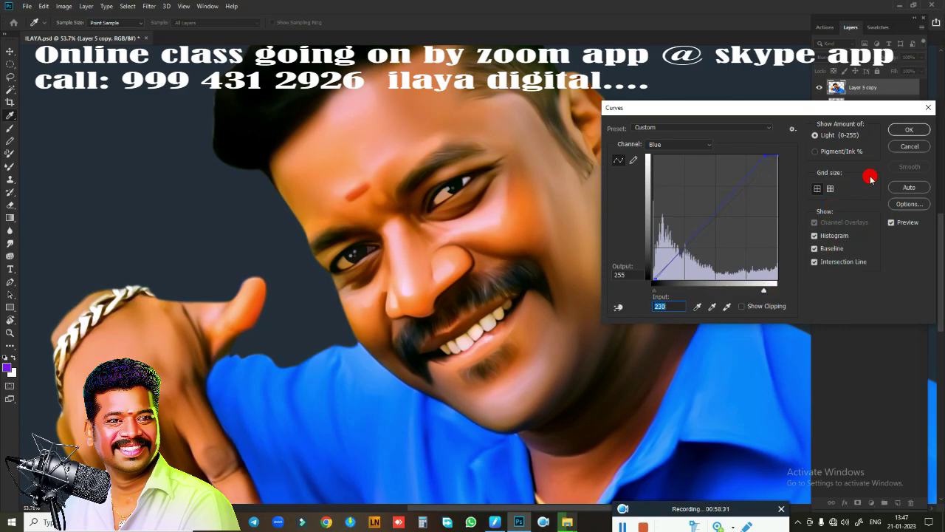
left_click(909, 130)
- Zoom in and lasso around the lips and teeth along the moustache
key("r")
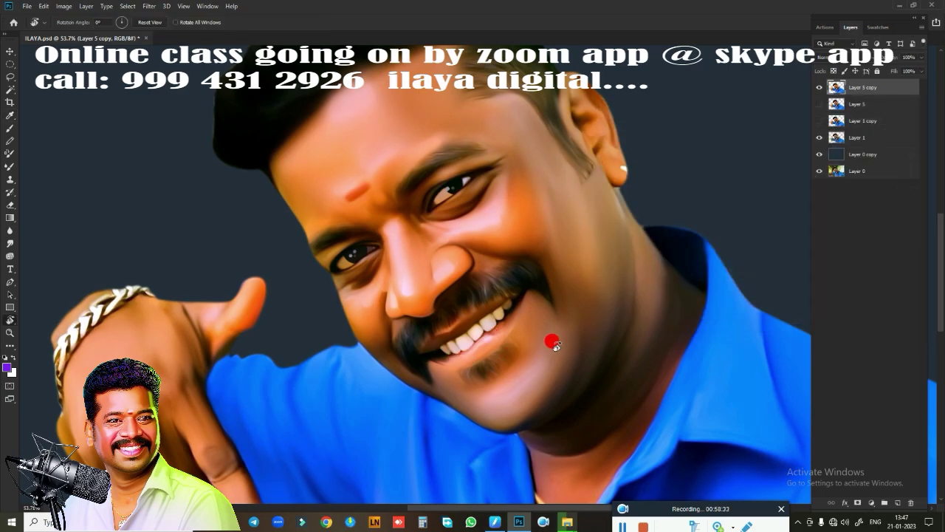
left_click_drag(472, 333, 492, 319)
scroll(493, 319, "up", 3)
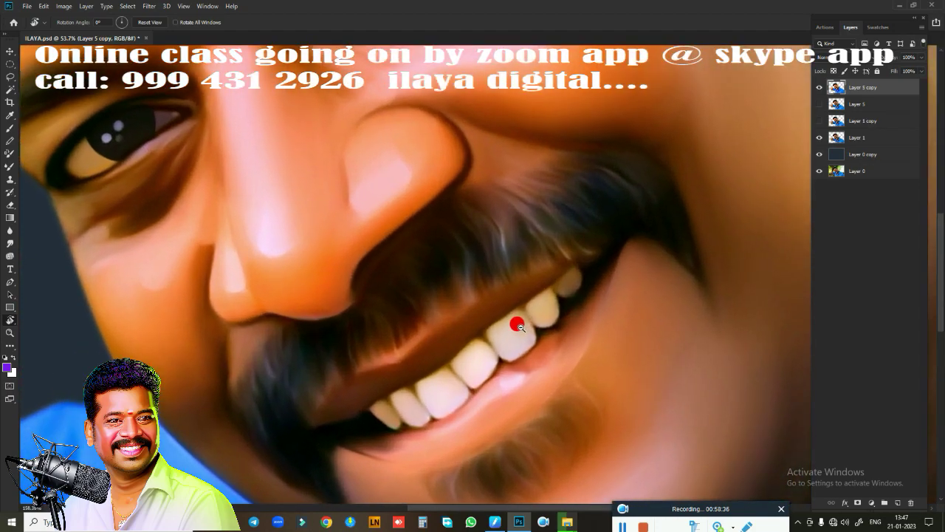
scroll(512, 321, "up", 2)
scroll(528, 228, "up", 1)
key("l")
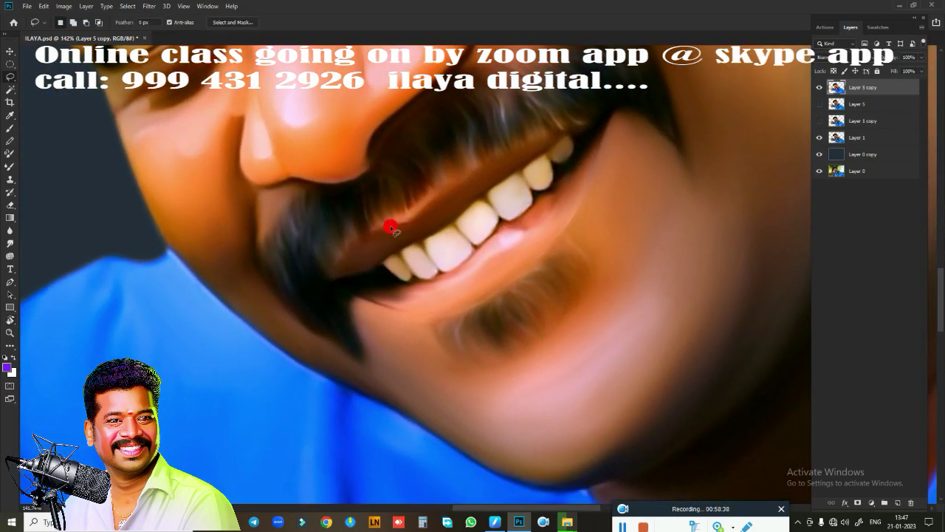
left_click_drag(332, 278, 444, 197)
mouse_move(502, 162)
left_mouse_down()
mouse_move(574, 122)
mouse_move(399, 244)
mouse_move(564, 141)
mouse_move(386, 254)
mouse_move(388, 285)
mouse_move(468, 261)
left_mouse_up()
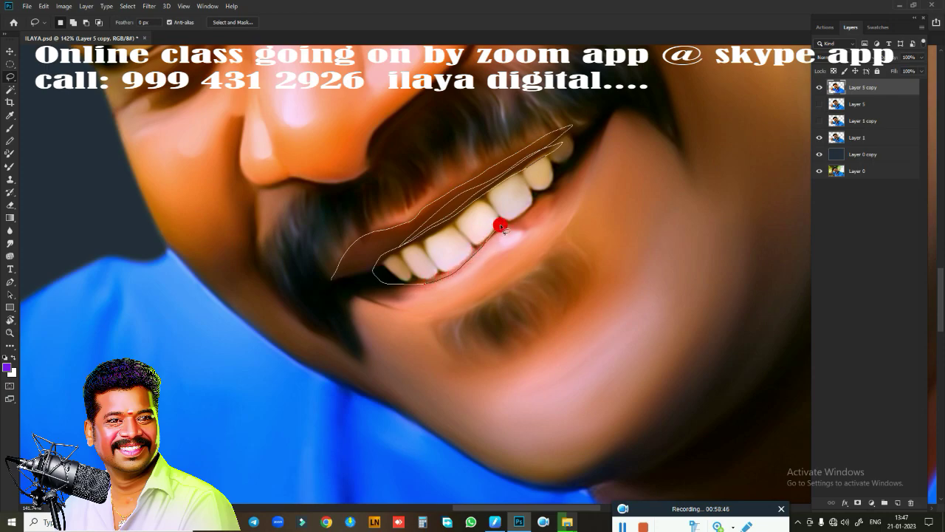
mouse_move(500, 223)
left_mouse_down()
mouse_move(616, 111)
mouse_move(561, 194)
mouse_move(589, 184)
mouse_move(476, 296)
mouse_move(413, 311)
mouse_move(348, 292)
left_mouse_up()
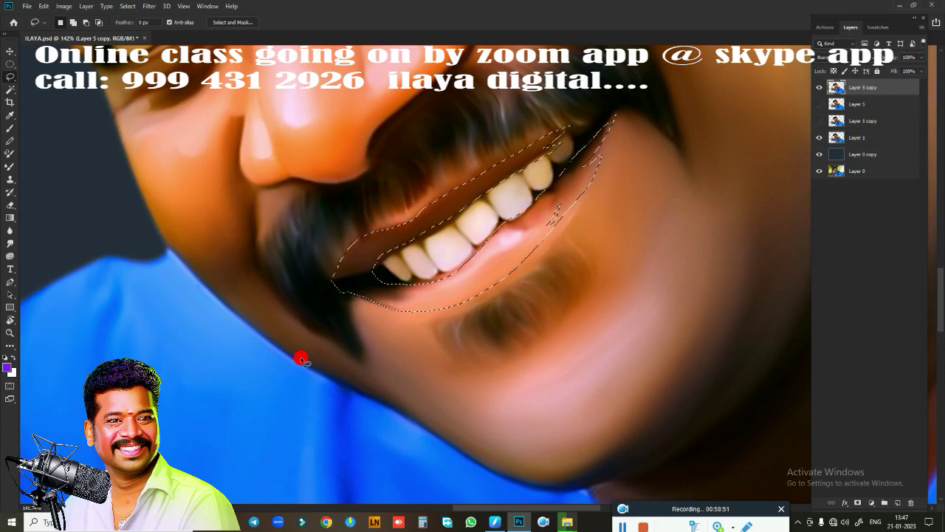
- Feather the lip selection by 2 px and copy it to a new layer
key("shift+F6")
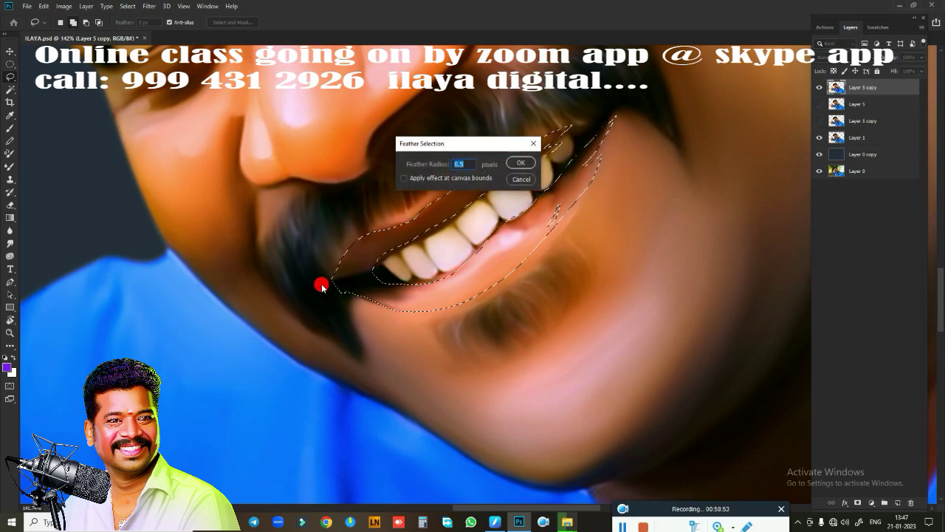
key("BackSpace")
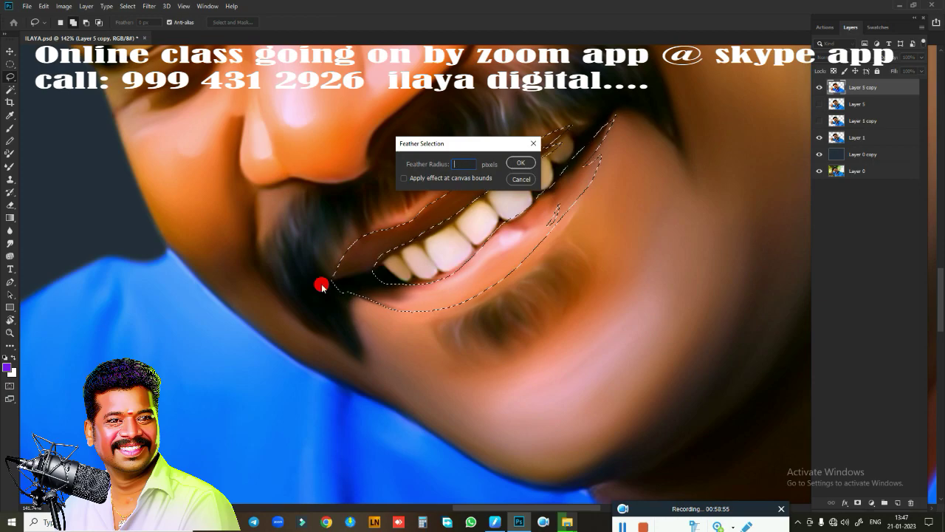
type("2")
key("Return")
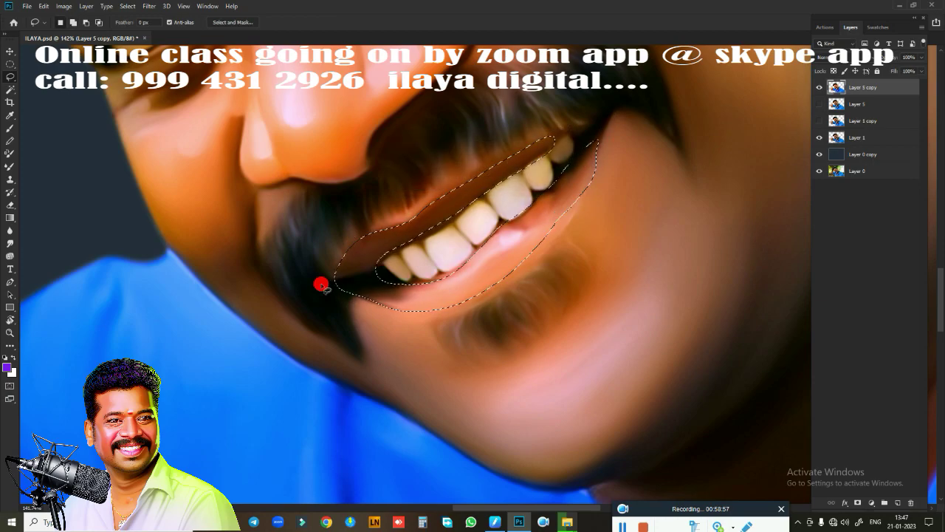
key("ctrl+j")
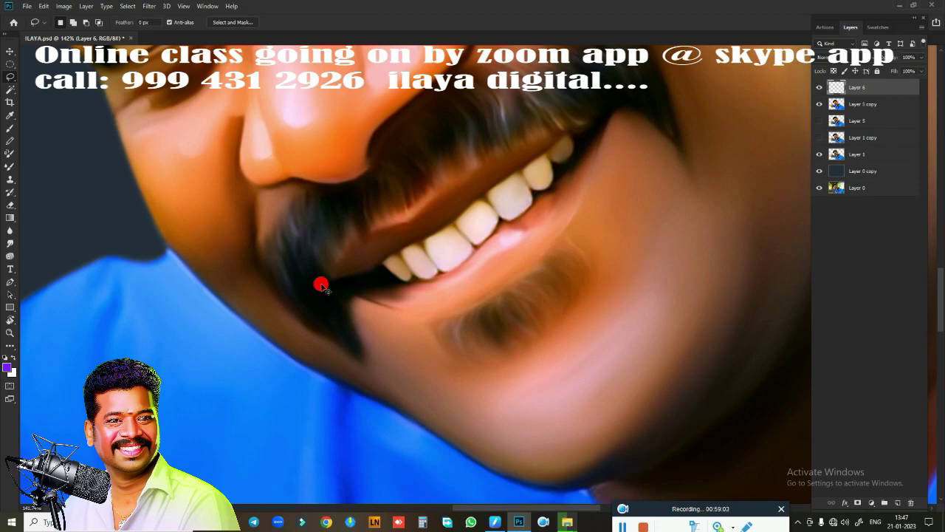
- Boost the lips' saturation and darken them by raising the Curves black point
key("ctrl+u")
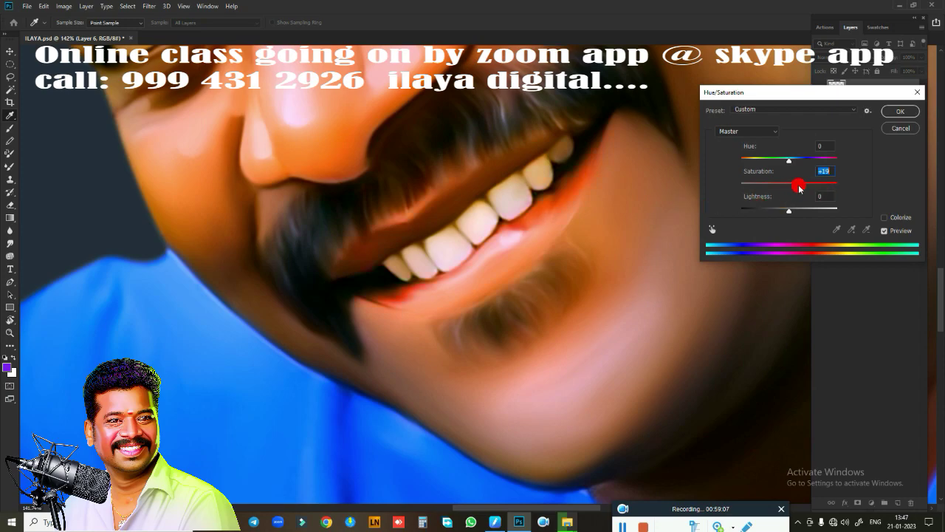
left_click_drag(827, 192, 827, 192)
left_click(900, 111)
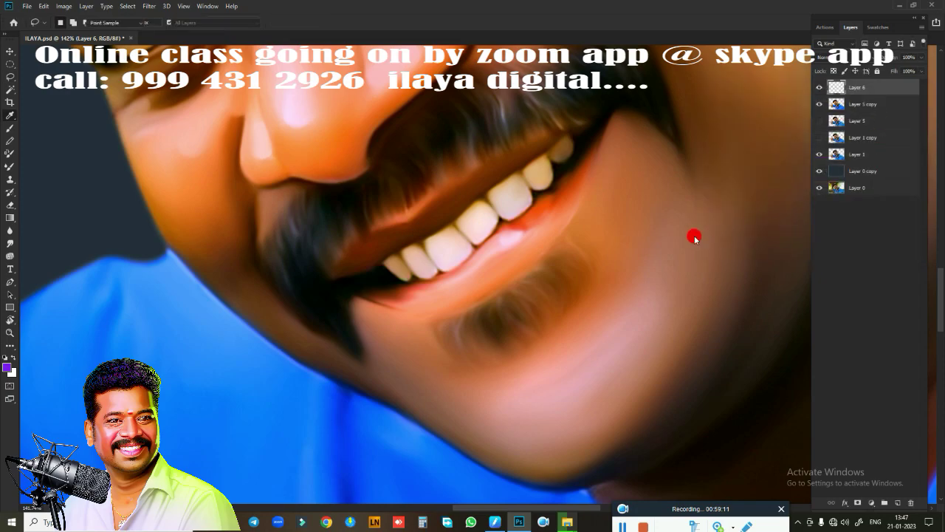
key("ctrl+m")
left_click_drag(653, 292, 663, 293)
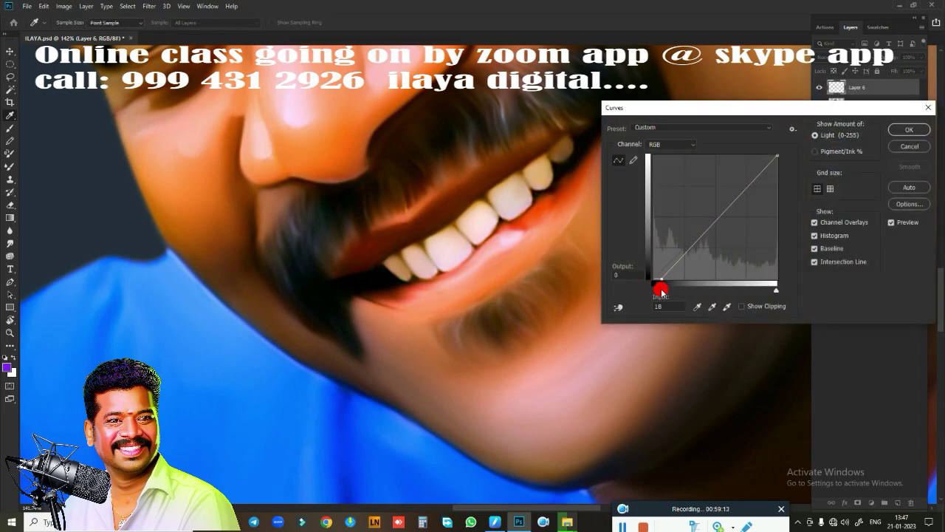
left_click(909, 130)
- Lower the lip layer's fill to 28% and merge it with Layer 5 copy
scroll(584, 288, "down", 3)
scroll(554, 281, "down", 2)
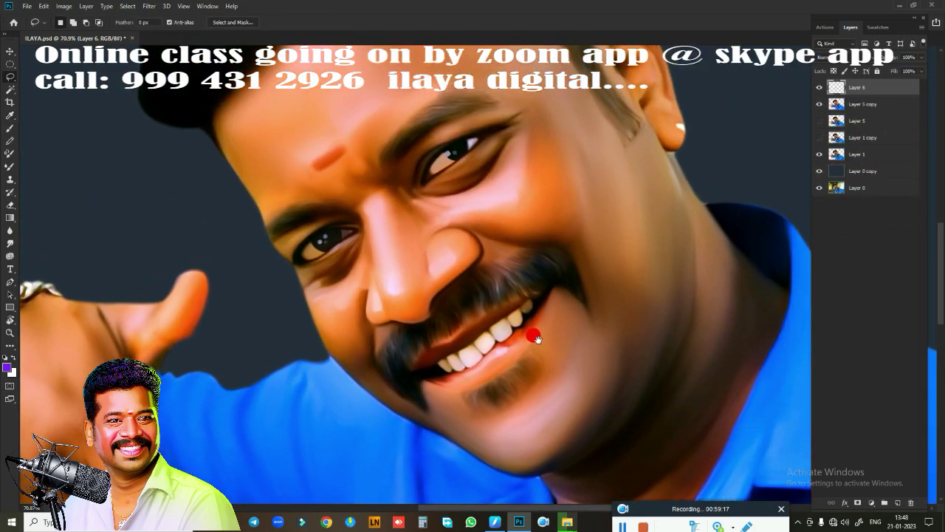
left_click(922, 58)
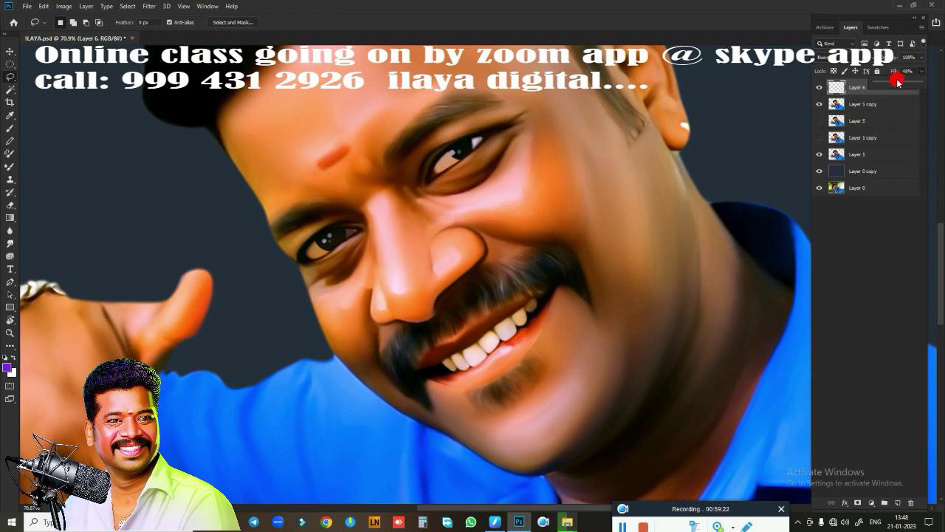
mouse_move(885, 81)
left_mouse_down()
mouse_move(873, 79)
mouse_move(886, 81)
left_mouse_up()
left_click(873, 104)
left_click(873, 105)
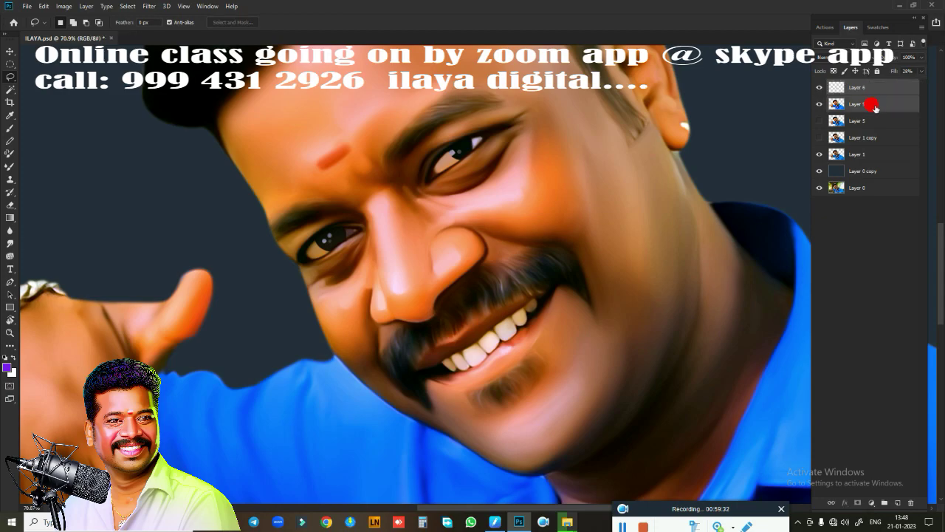
key("ctrl+e")
- Lasso the cheek areas on both sides of the nose around the moustache
left_click(819, 88)
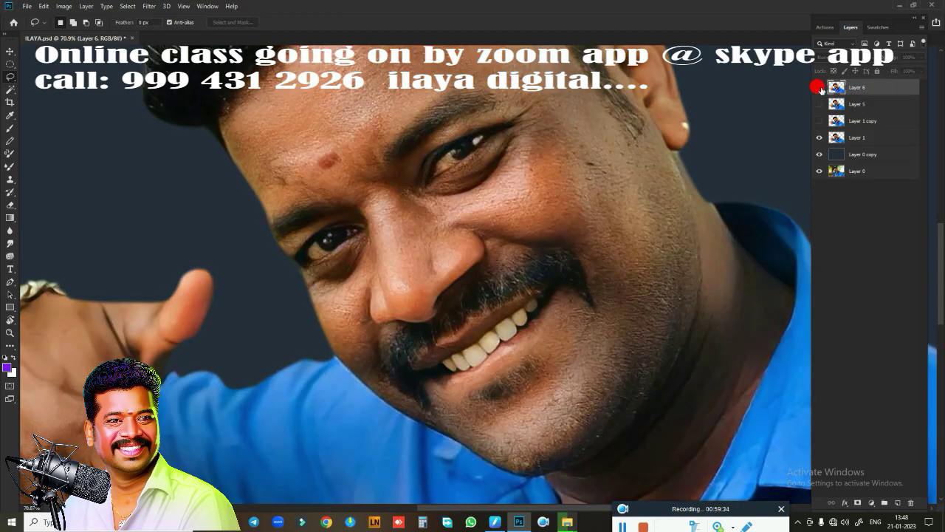
left_click(819, 88)
scroll(466, 272, "up", 2)
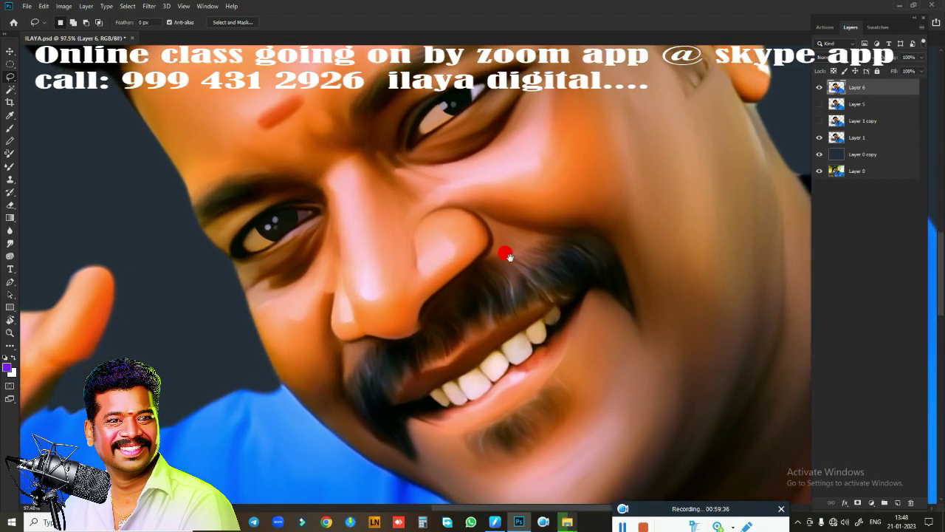
scroll(510, 266, "up", 2)
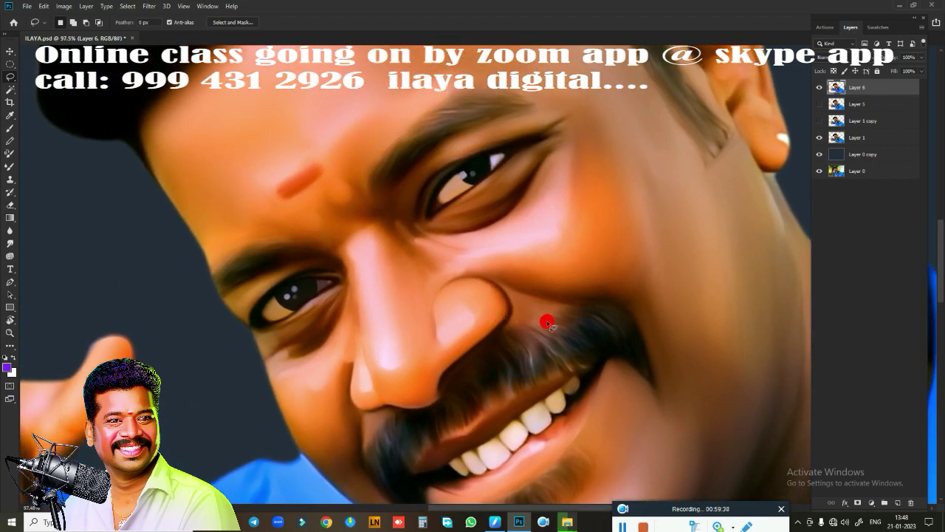
left_click_drag(437, 285, 486, 280)
mouse_move(549, 295)
left_mouse_down()
mouse_move(656, 333)
mouse_move(655, 126)
mouse_move(584, 132)
mouse_move(423, 237)
left_mouse_up()
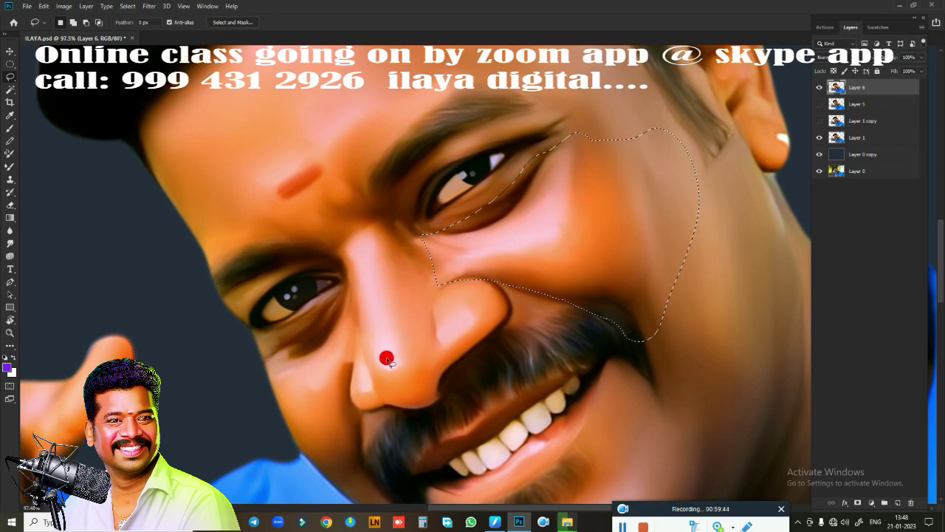
left_click_drag(353, 429, 275, 377)
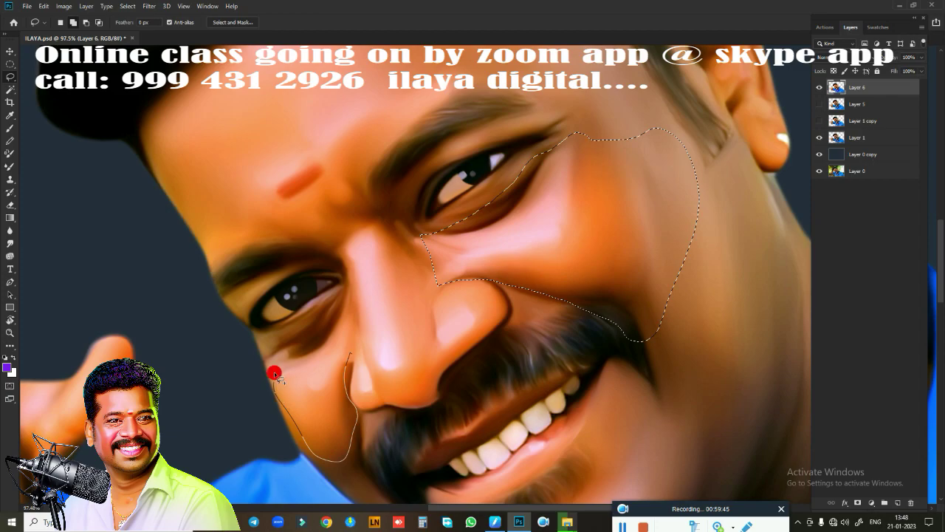
left_click_drag(348, 283, 348, 373)
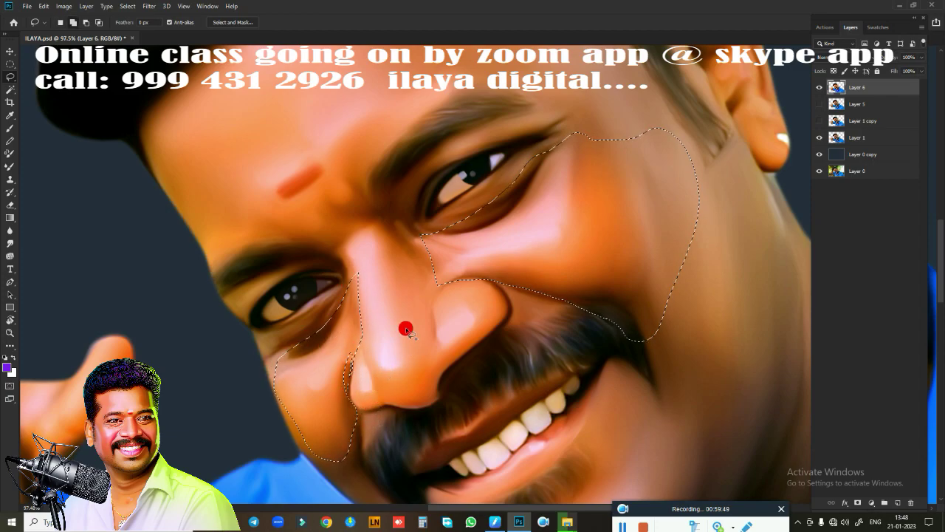
- Feather the cheek selection by 10 px and copy it onto a new Layer 7
key("shift+F6")
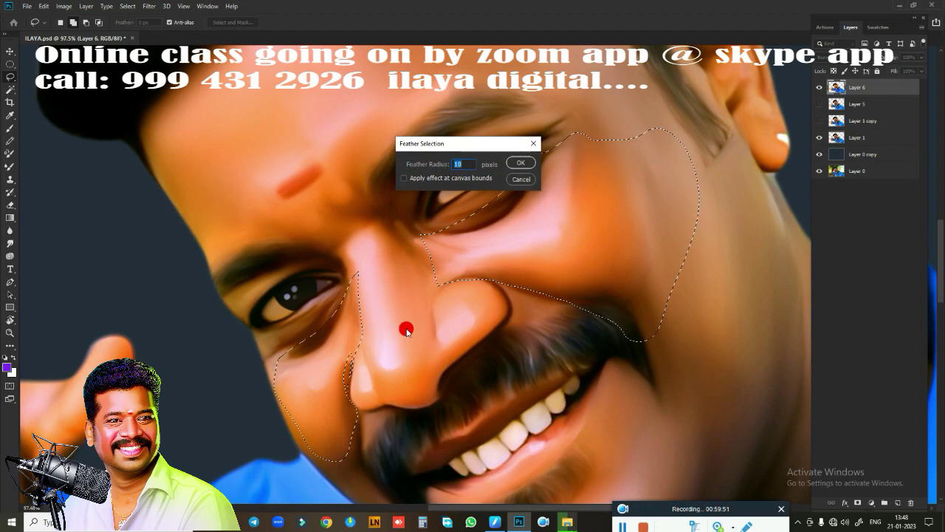
key("Return")
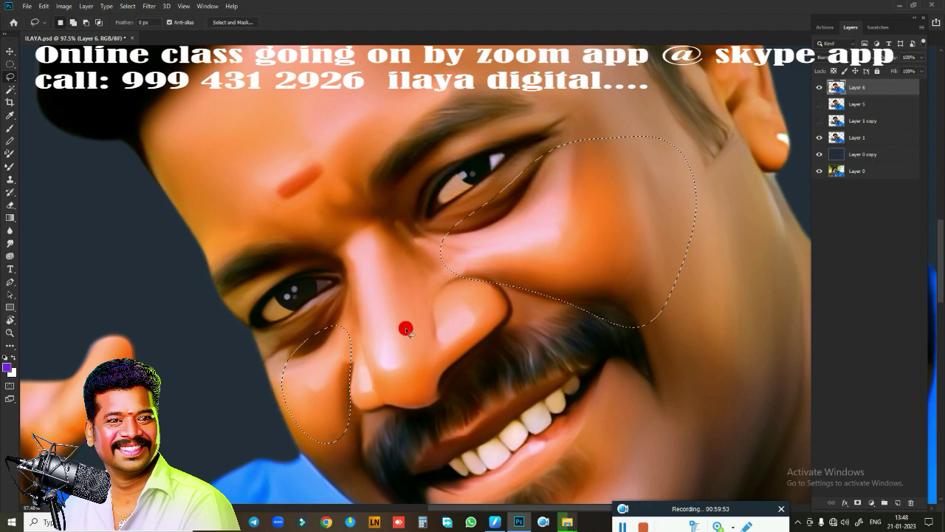
key("ctrl+j")
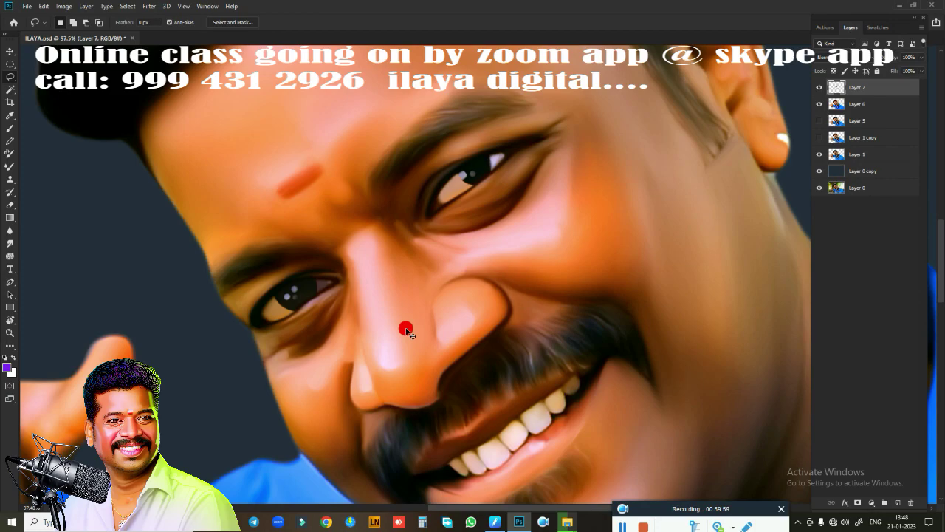
- Shift the cheek copy's colour balance slightly toward magenta and blue
key("ctrl+b")
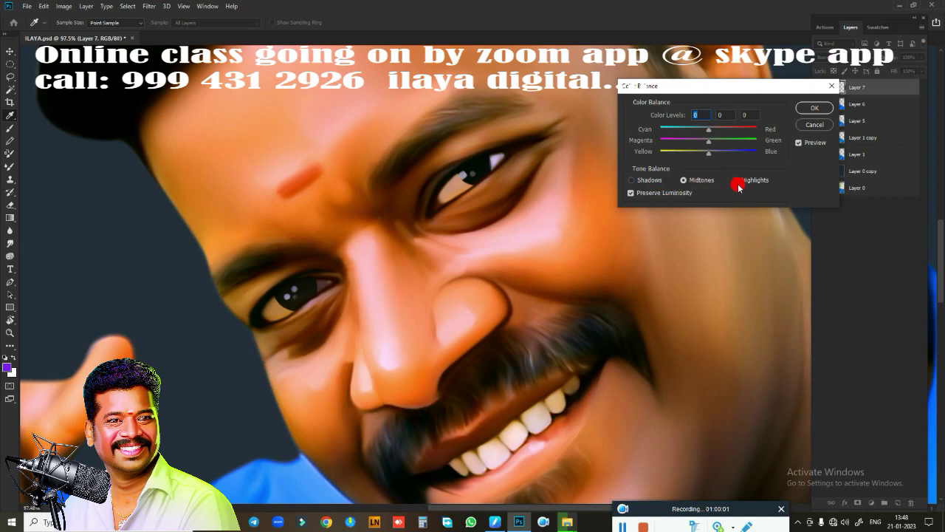
left_click(706, 141)
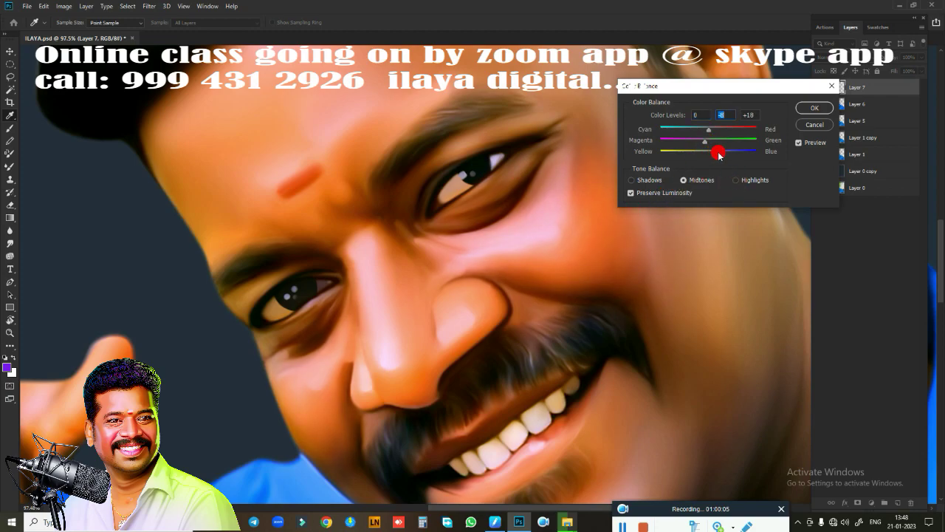
left_click(719, 152)
left_click(721, 153)
left_click(736, 180)
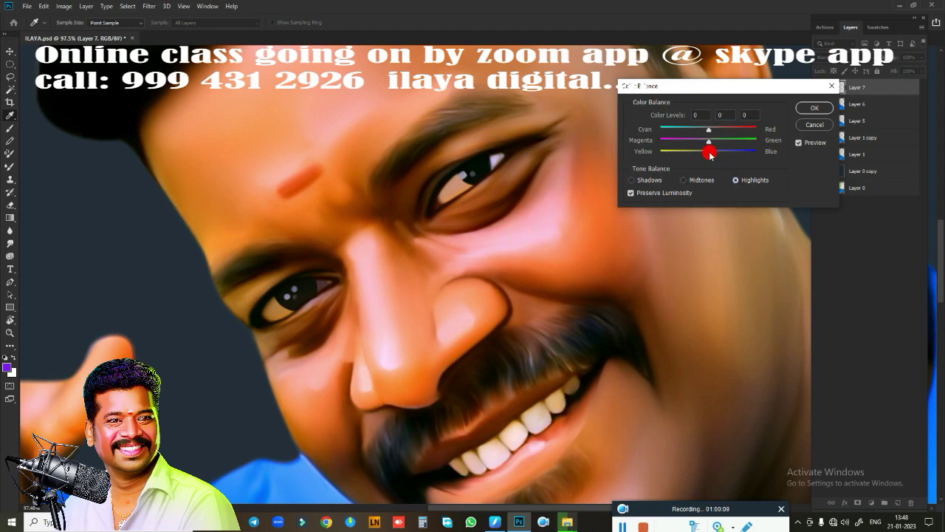
left_click(814, 108)
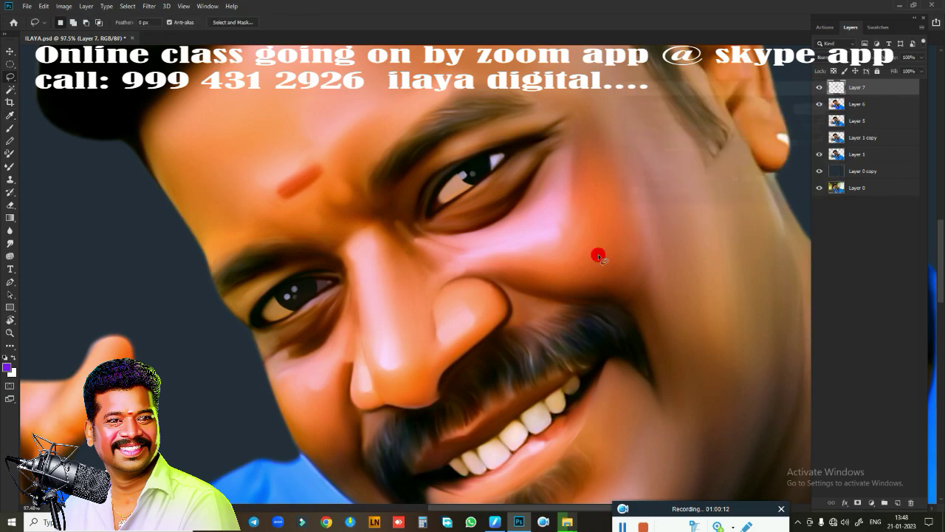
key("l")
- Lower the cheek layer's fill to 47% and merge it with Layer 6
scroll(487, 296, "down", 3)
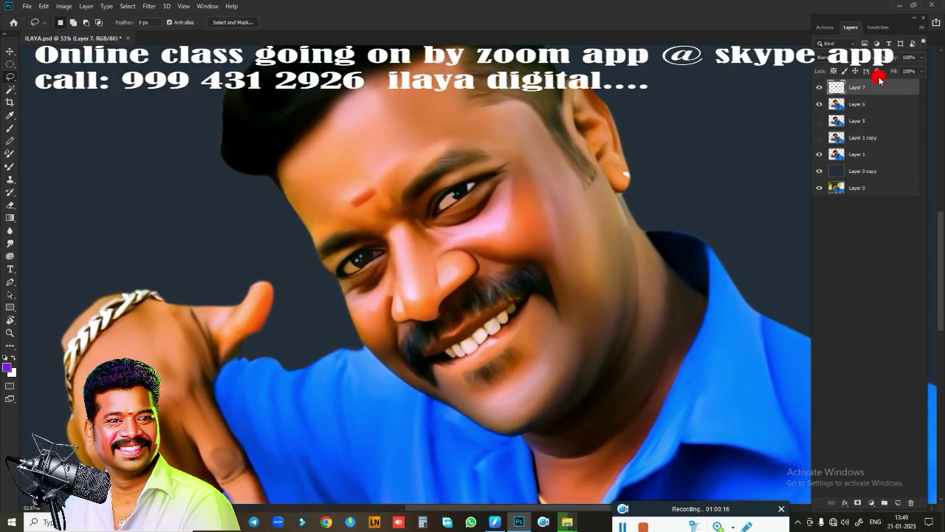
left_click(919, 73)
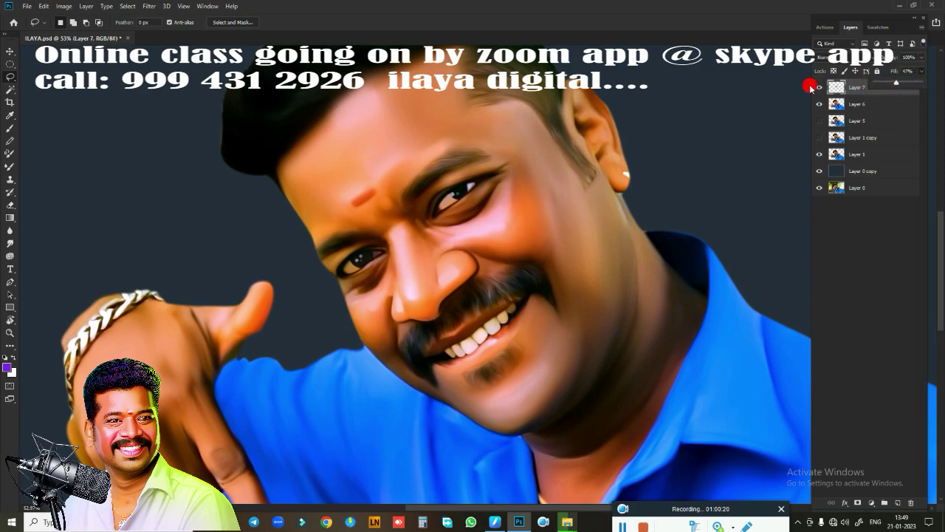
left_click(820, 87)
left_click(819, 87)
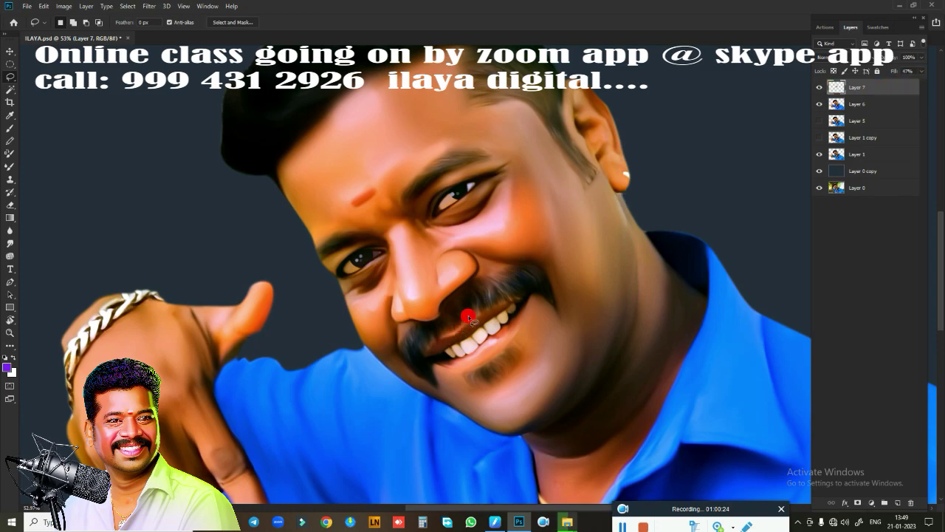
left_click(874, 110, "shift")
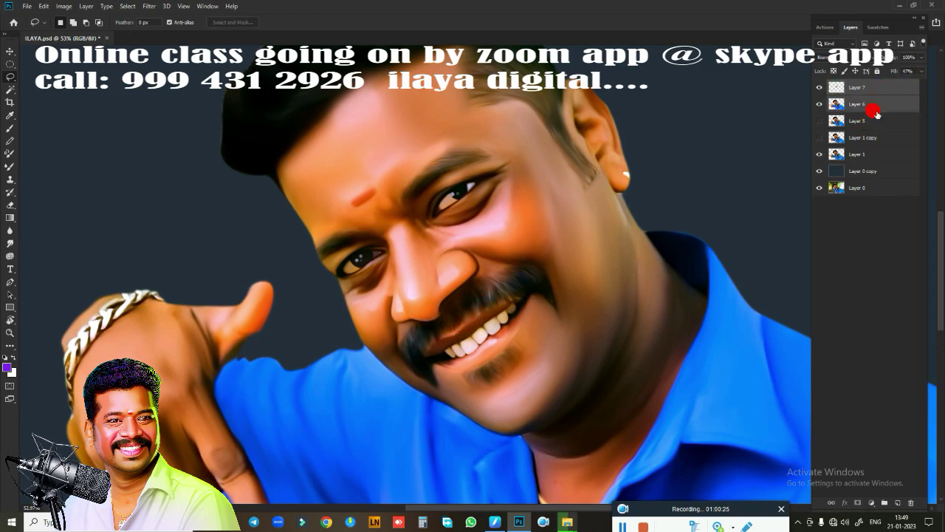
key("ctrl+e")
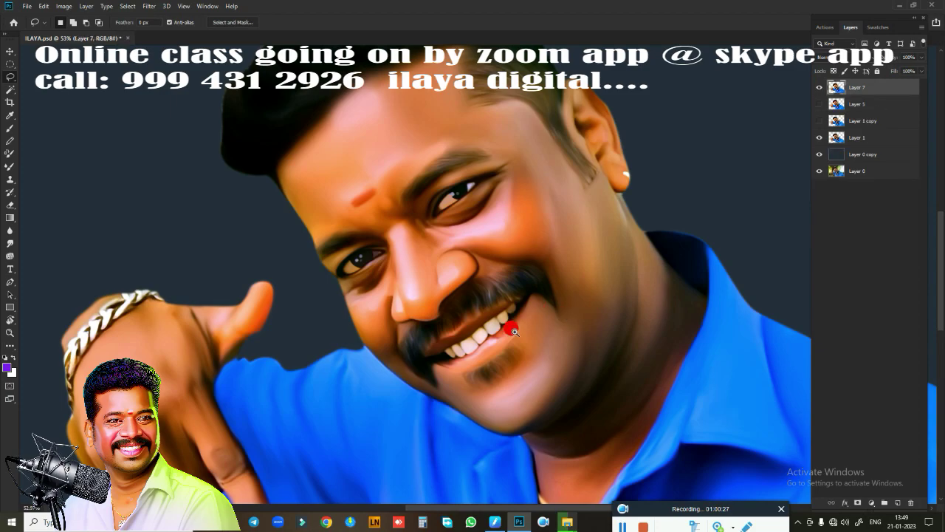
- Lasso the hair and right side of the head, feather 100 px, and copy to Layer 8
scroll(513, 331, "down", 3)
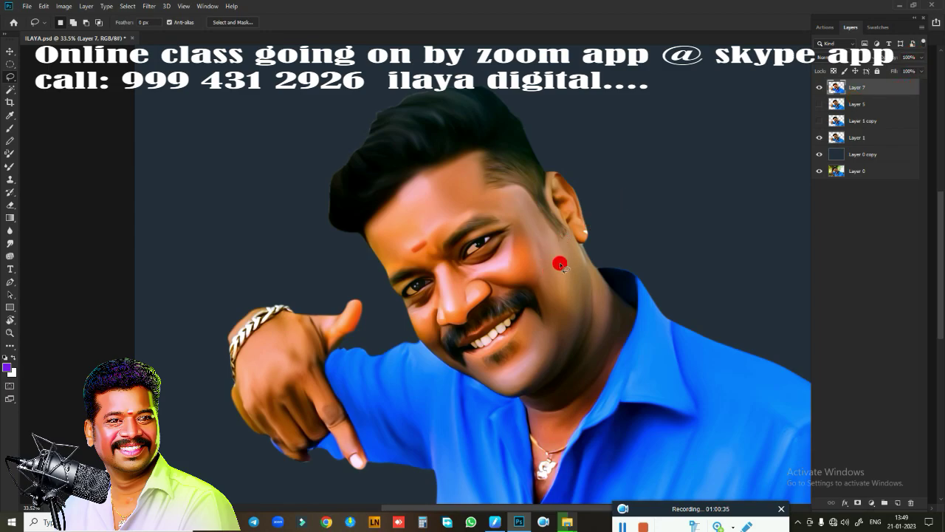
left_click_drag(481, 183, 800, 509)
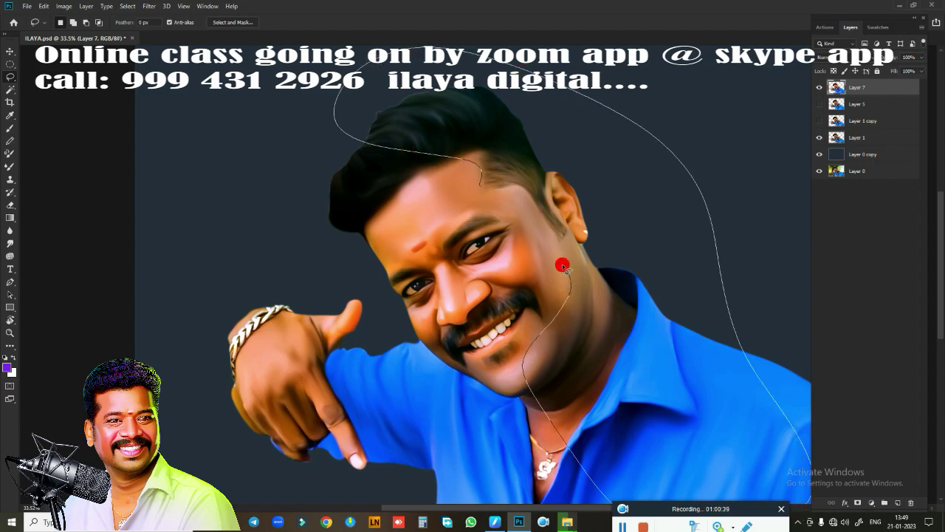
mouse_move(800, 509)
left_mouse_down()
mouse_move(491, 194)
mouse_move(443, 69)
mouse_move(720, 297)
mouse_move(770, 519)
mouse_move(565, 394)
mouse_move(566, 288)
mouse_move(436, 187)
left_mouse_up()
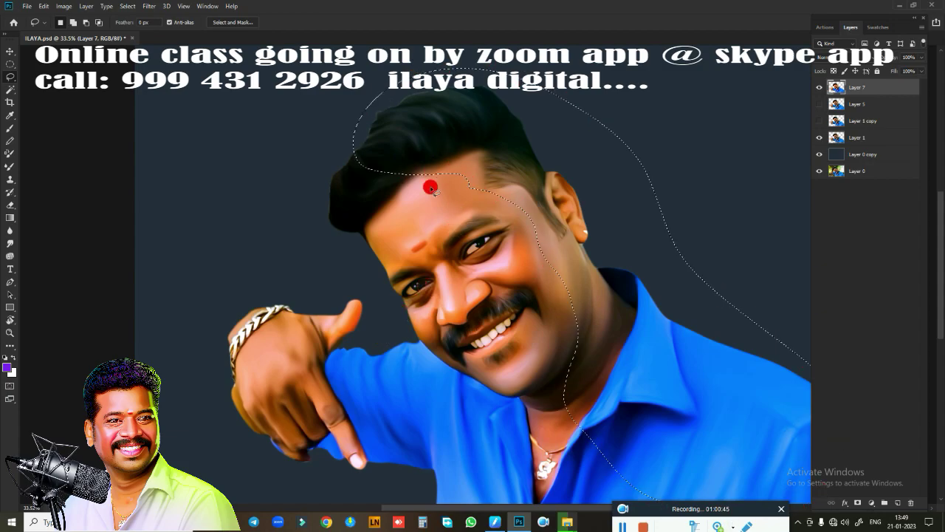
key("shift+F6")
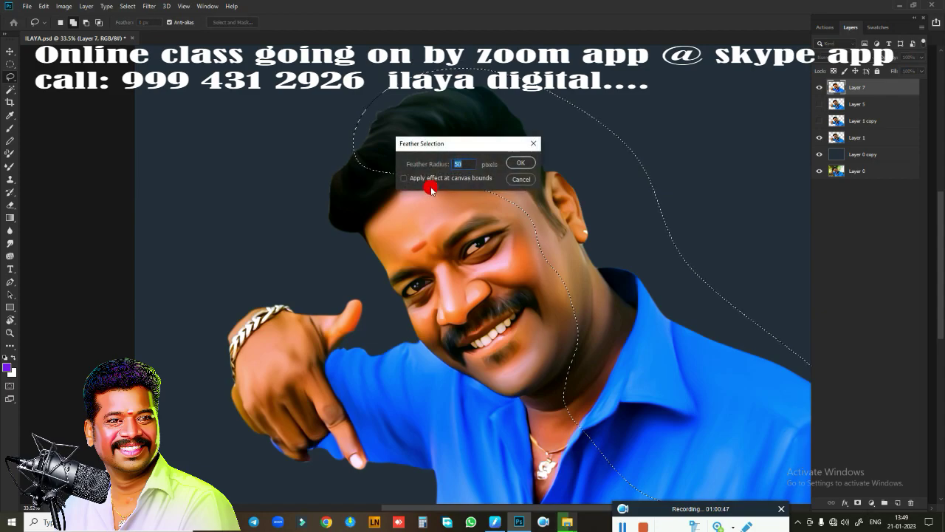
type("100")
key("Return")
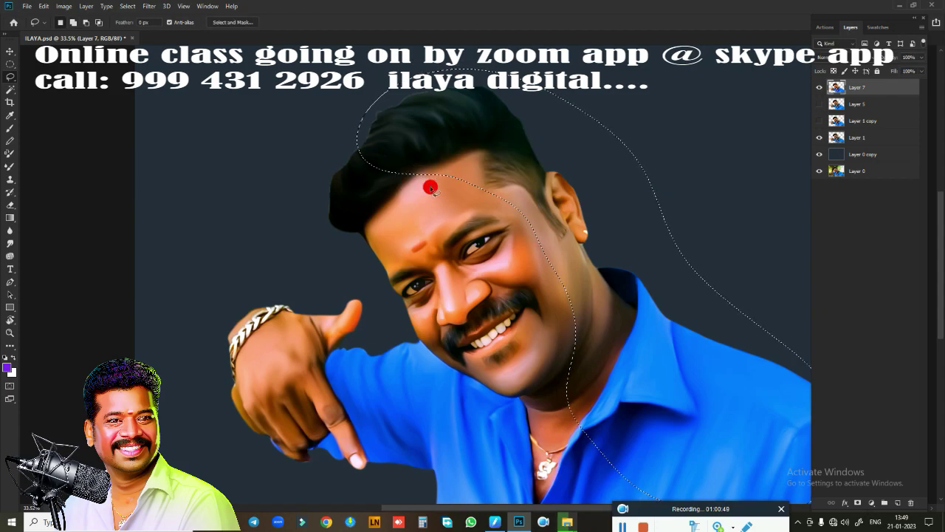
key("ctrl+j")
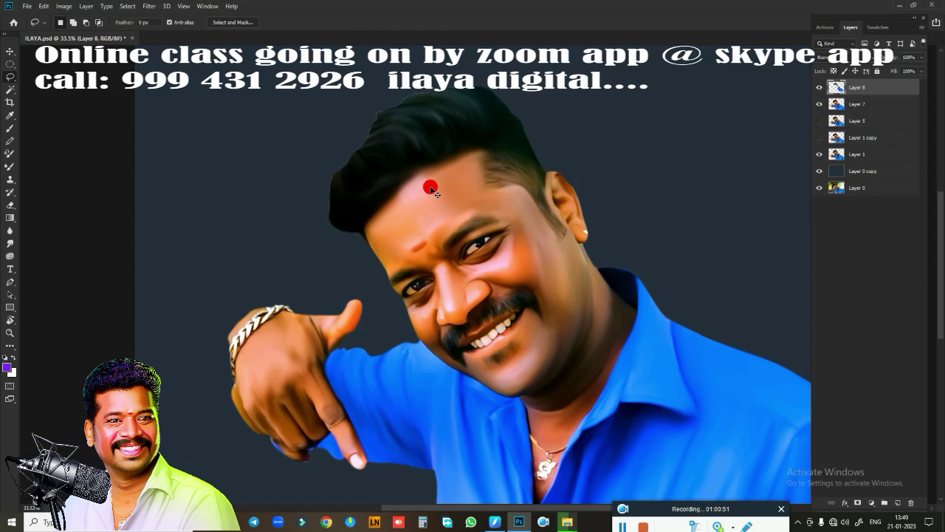
- Set Layer 8's highlight colour balance to Magenta -52 and Blue +76
key("ctrl+b")
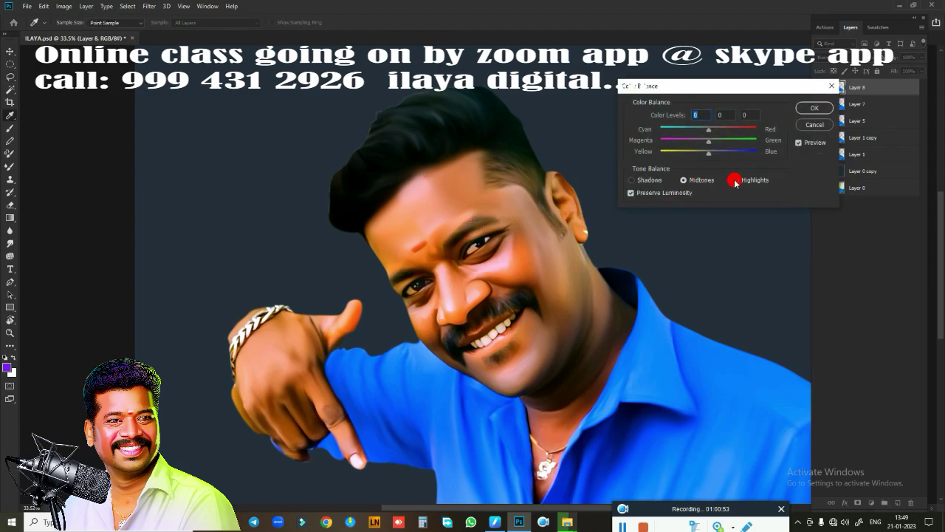
left_click(735, 181)
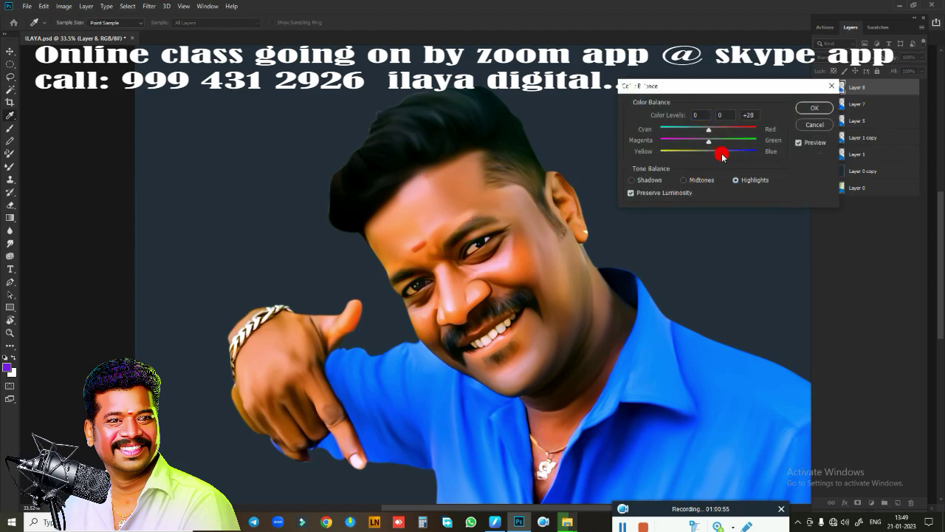
left_click(747, 158)
left_click_drag(706, 144, 686, 143)
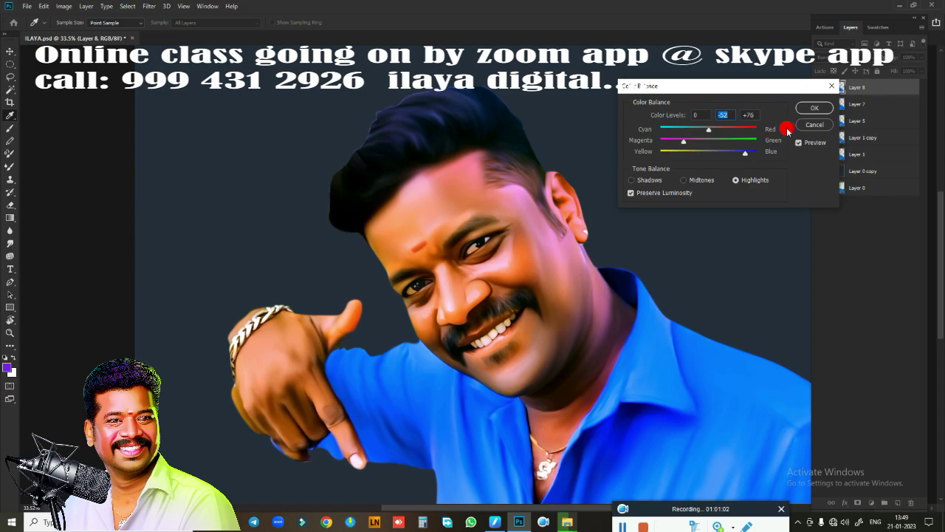
left_click(805, 116)
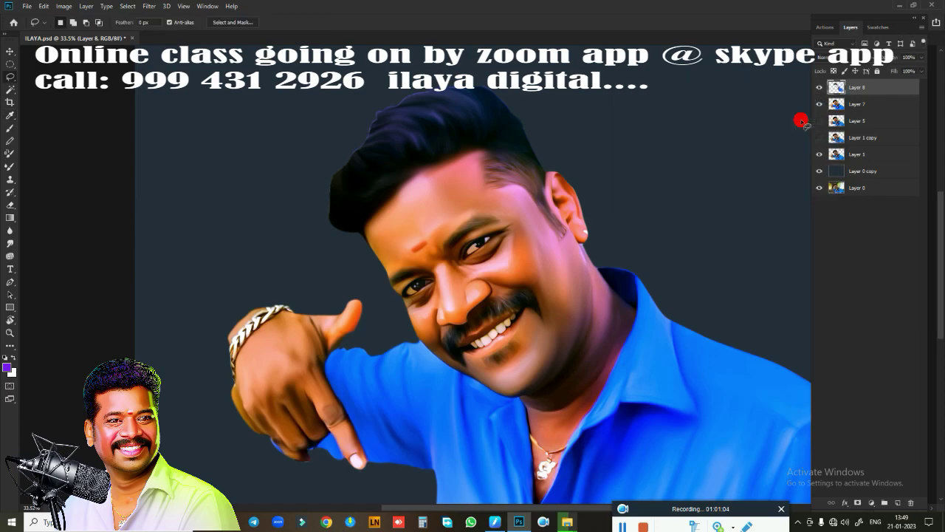
- Preview a Hue/Saturation shift, cancel it, and select Layer 7
key("ctrl+u")
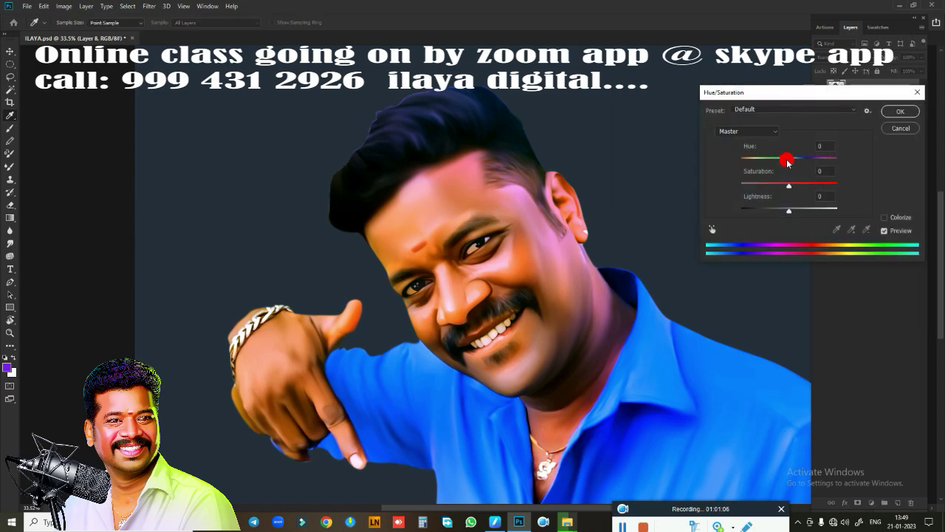
mouse_move(787, 157)
left_mouse_down()
mouse_move(730, 158)
mouse_move(795, 161)
mouse_move(783, 157)
left_mouse_up()
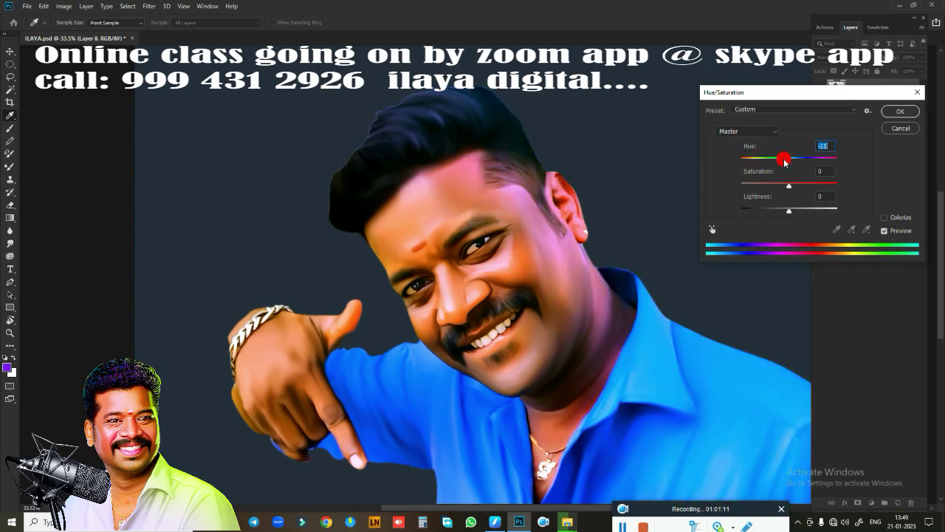
left_click(896, 128)
key("l")
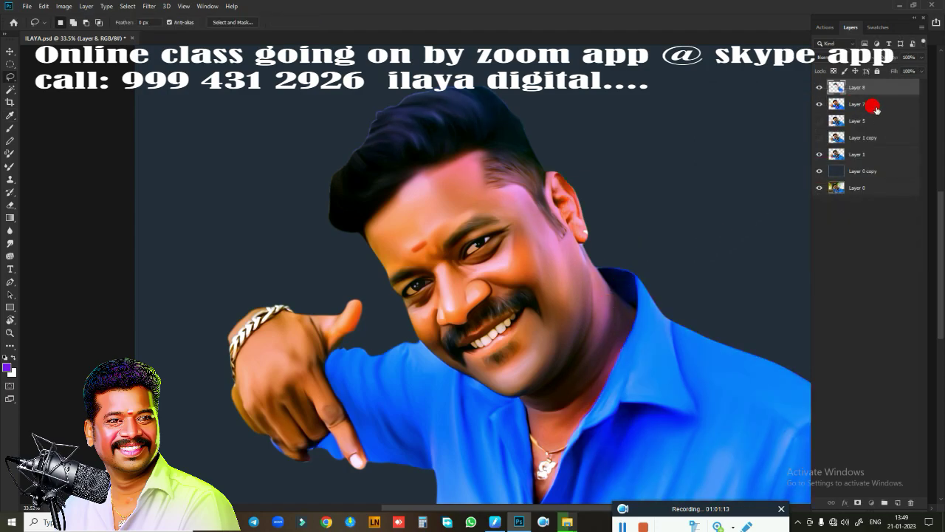
left_click(871, 105)
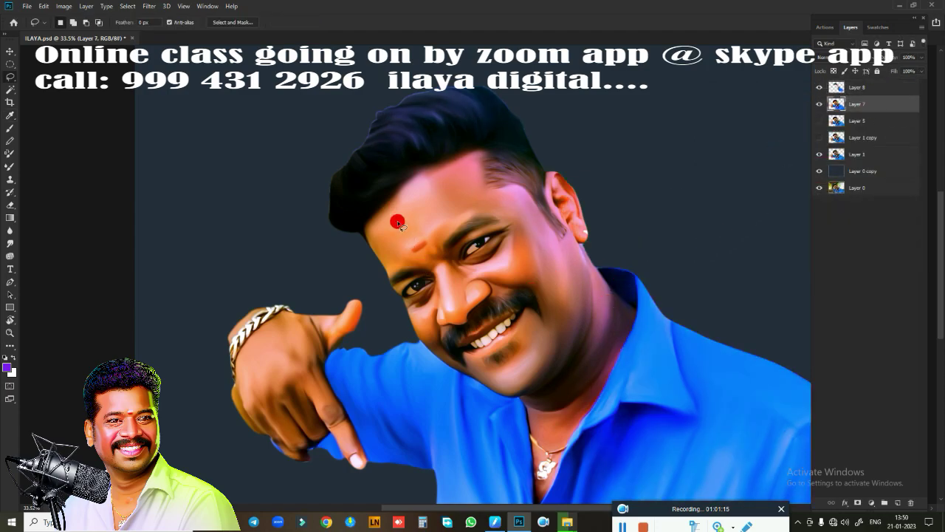
- Feather a selection of the head's left side and hand, copy it, and apply Color Balance
mouse_move(398, 220)
left_mouse_down()
mouse_move(397, 149)
mouse_move(190, 253)
mouse_move(162, 405)
mouse_move(236, 328)
mouse_move(554, 487)
mouse_move(510, 361)
mouse_move(457, 336)
mouse_move(406, 254)
mouse_move(399, 220)
left_mouse_up()
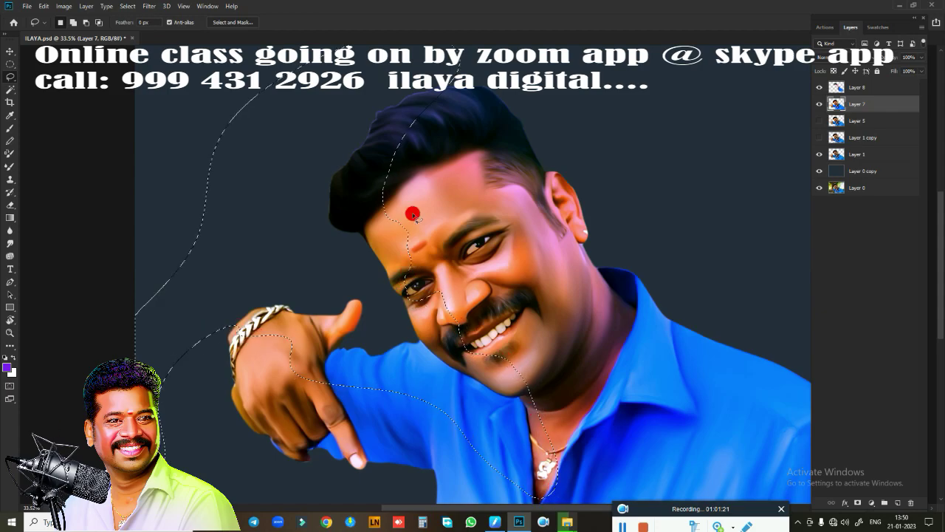
key("shift+F6")
key("Return")
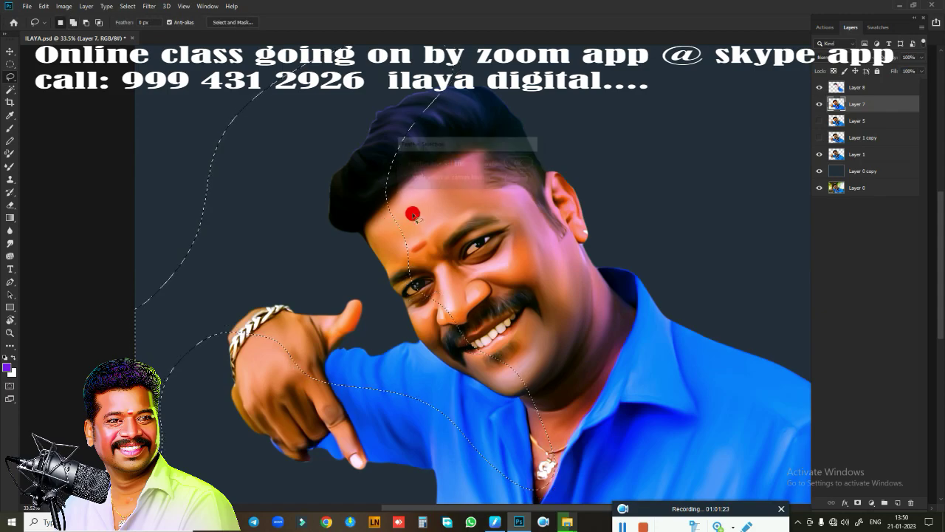
key("ctrl+j")
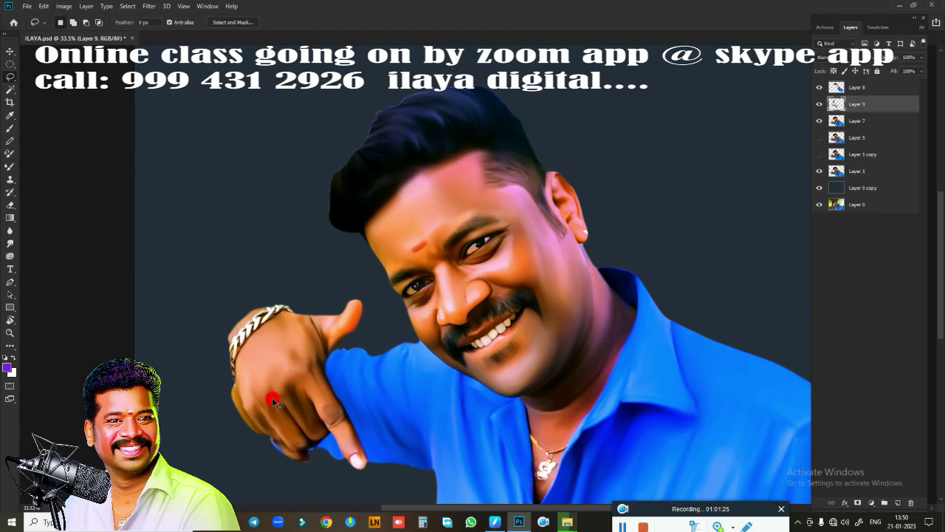
key("ctrl+b")
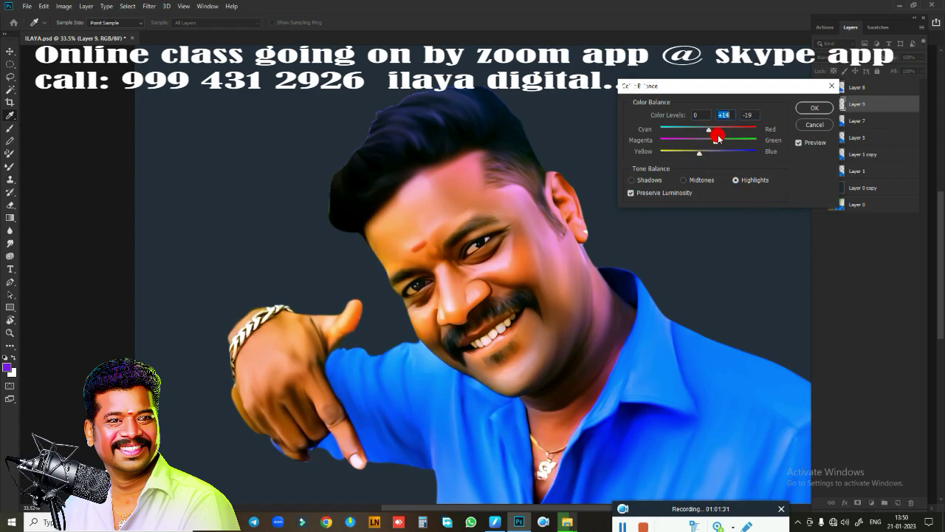
left_click(809, 111)
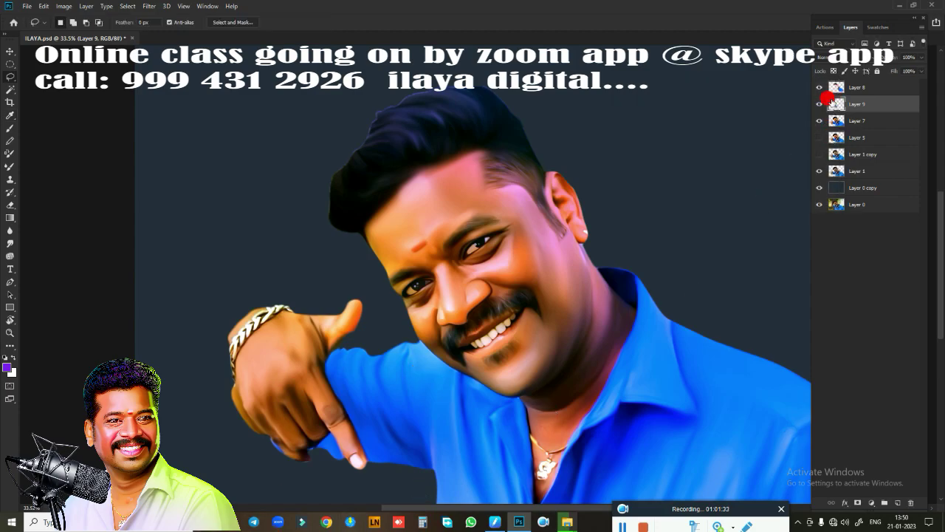
- Merge Layer 9 into Layer 8 and toggle its visibility to compare before and after
left_click(859, 92, "ctrl")
key("ctrl+e")
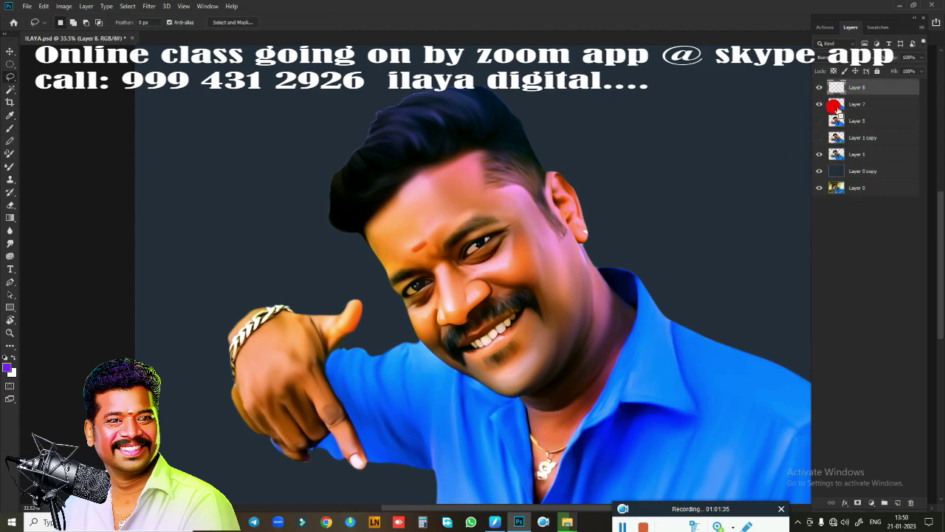
left_click(818, 88)
left_click(818, 87)
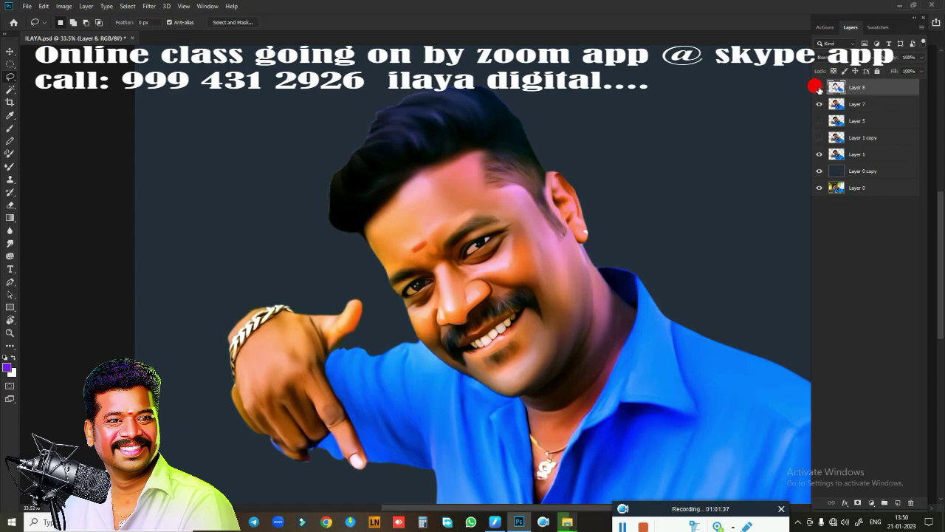
left_click(818, 87)
left_click(819, 87)
- Duplicate Layer 7 and merge the copy into Layer 8
left_click(856, 108)
key("ctrl+j")
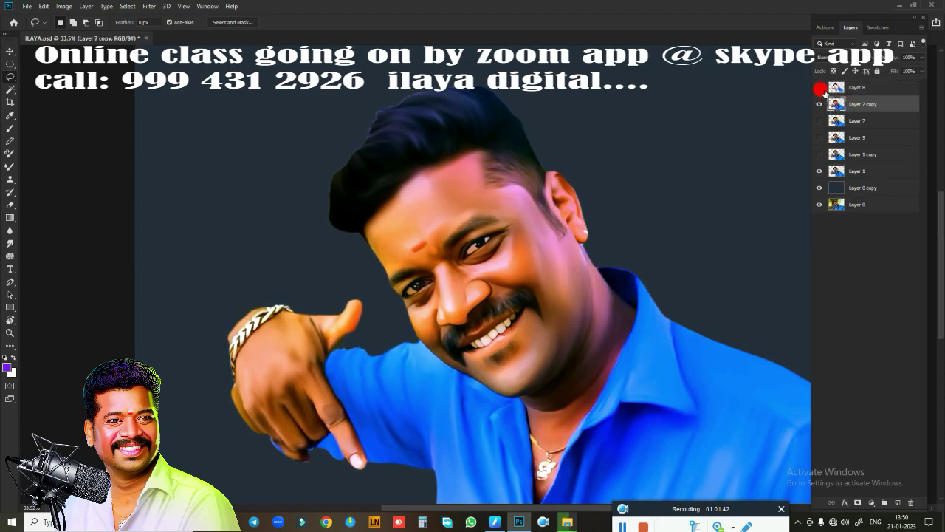
left_click(868, 94, "shift")
key("ctrl+e")
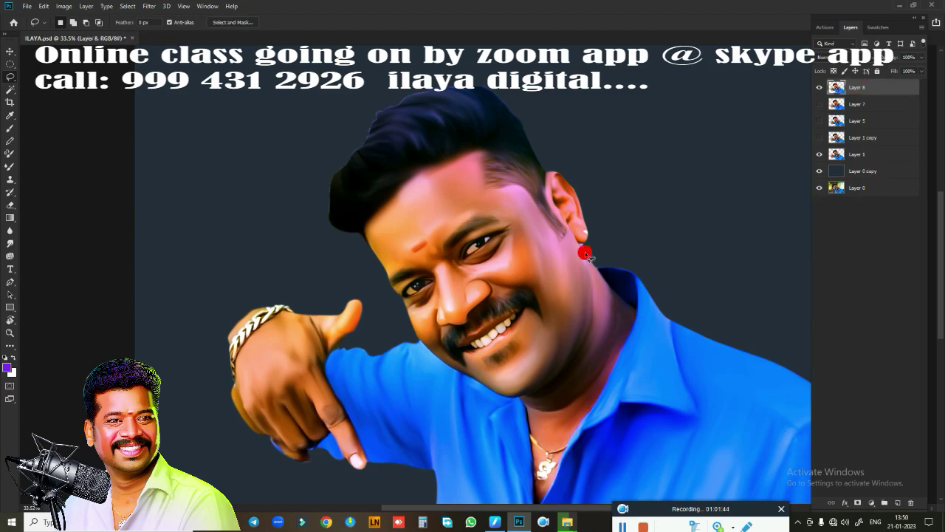
scroll(595, 282, "up", 3)
scroll(595, 282, "down", 4)
scroll(596, 282, "up", 3)
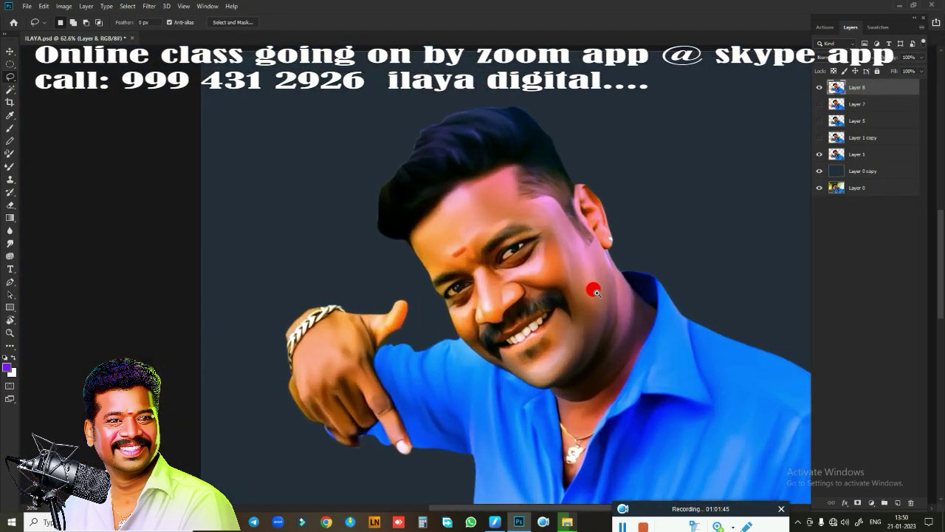
scroll(596, 287, "up", 1)
scroll(607, 267, "down", 1)
scroll(748, 239, "down", 2)
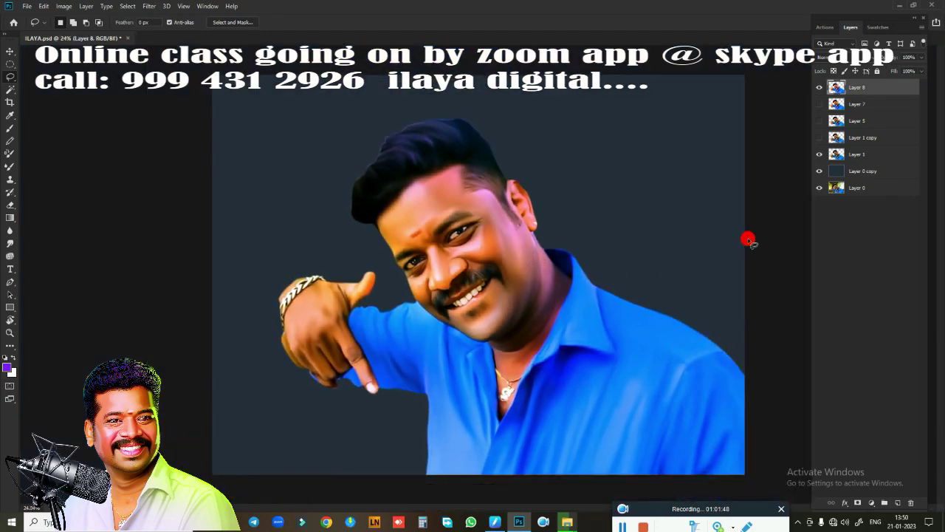
- Set the Layer 0 copy background's Lightness to -100 to turn it black
left_click(869, 169)
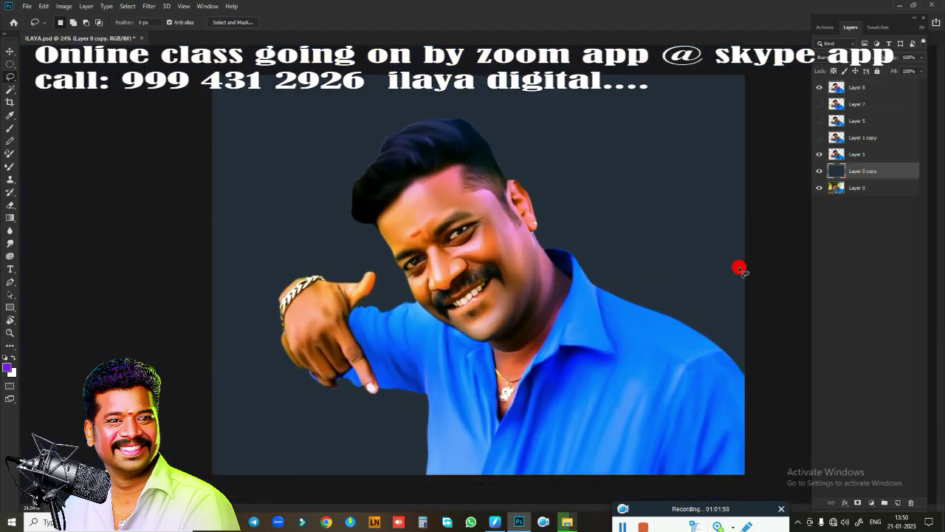
key("ctrl+u")
left_click_drag(789, 211, 741, 210)
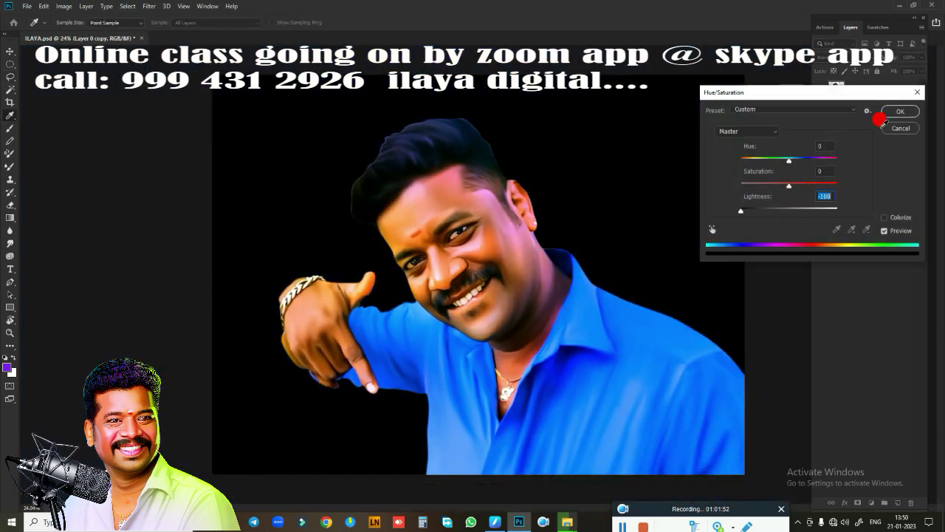
left_click(901, 113)
- Preview the image full screen, then add a new empty Layer 9 above Layer 8
scroll(598, 287, "up", 2)
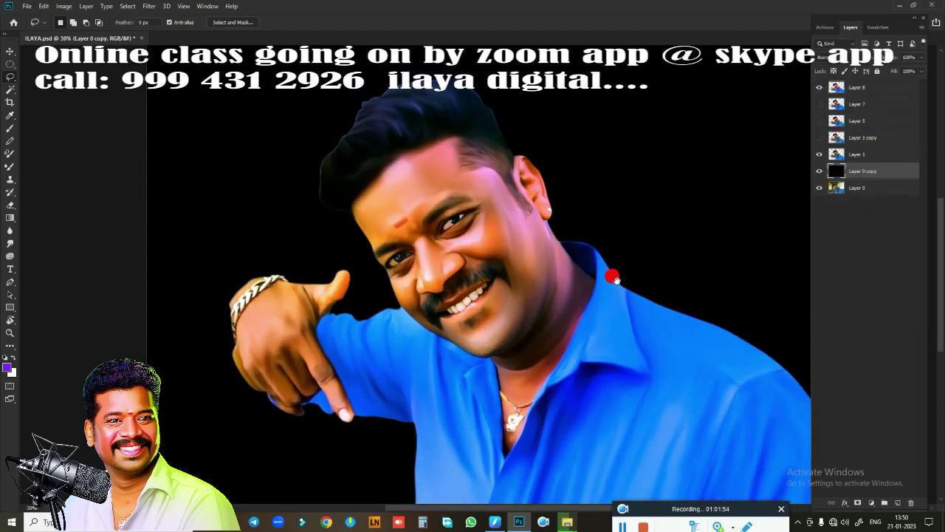
key("f")
key("f")
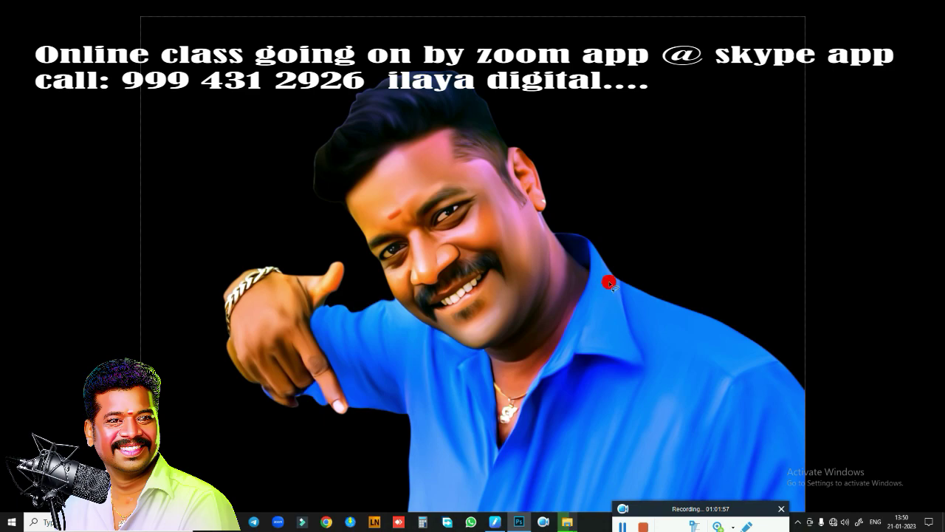
key("f")
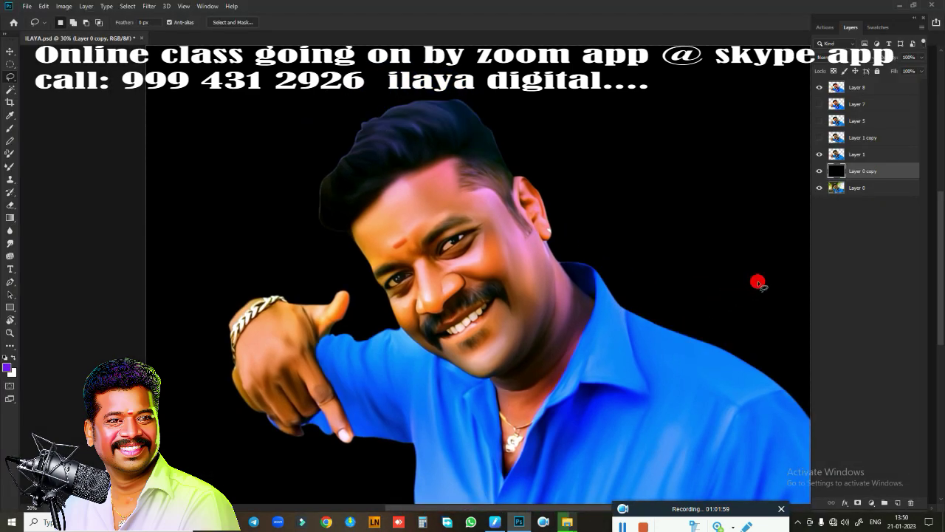
left_click(889, 88)
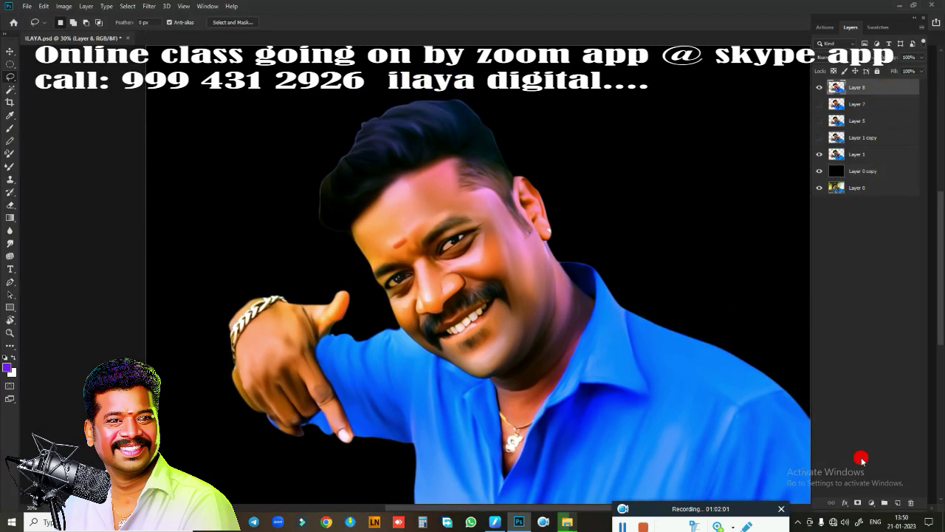
left_click(899, 503)
- Zoom in on the hair and choose a Brush tool preset for painting strands
mouse_move(446, 296)
left_mouse_down()
mouse_move(375, 255)
mouse_move(556, 336)
mouse_move(481, 267)
left_mouse_up()
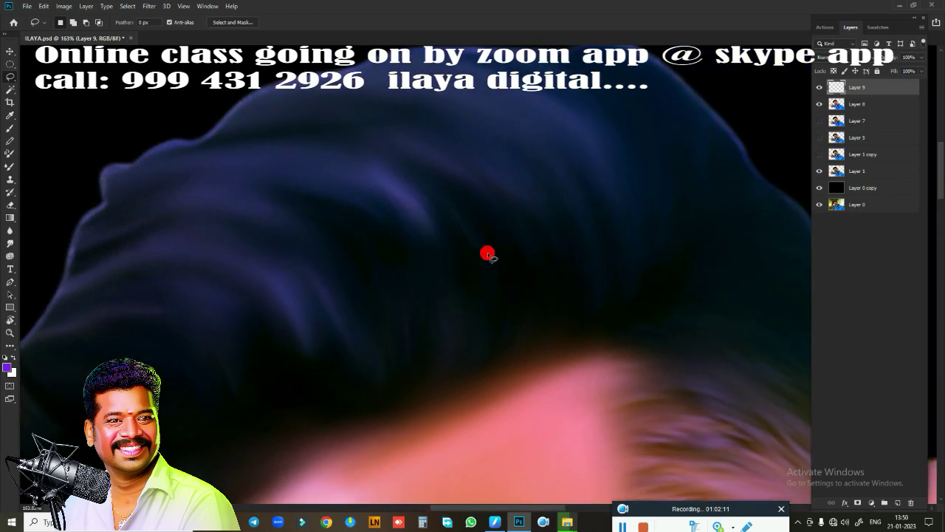
key("b")
right_click(404, 238)
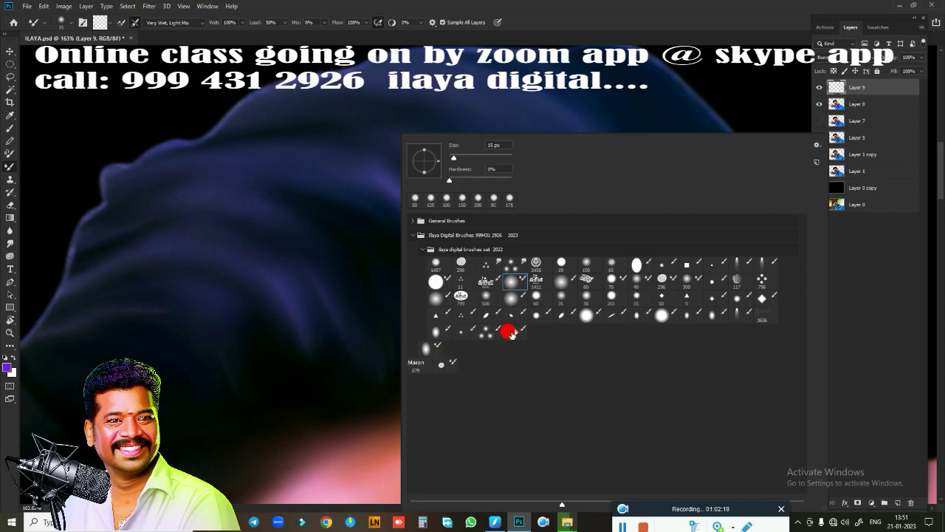
left_click(511, 333)
left_click(589, 20)
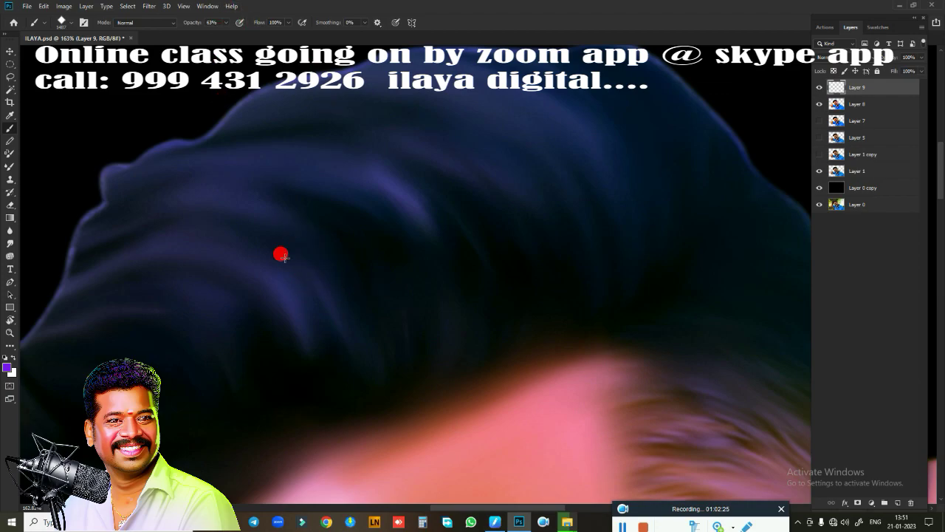
- Pick blue from the Swatches and shrink the brush to size 90
left_click(877, 29)
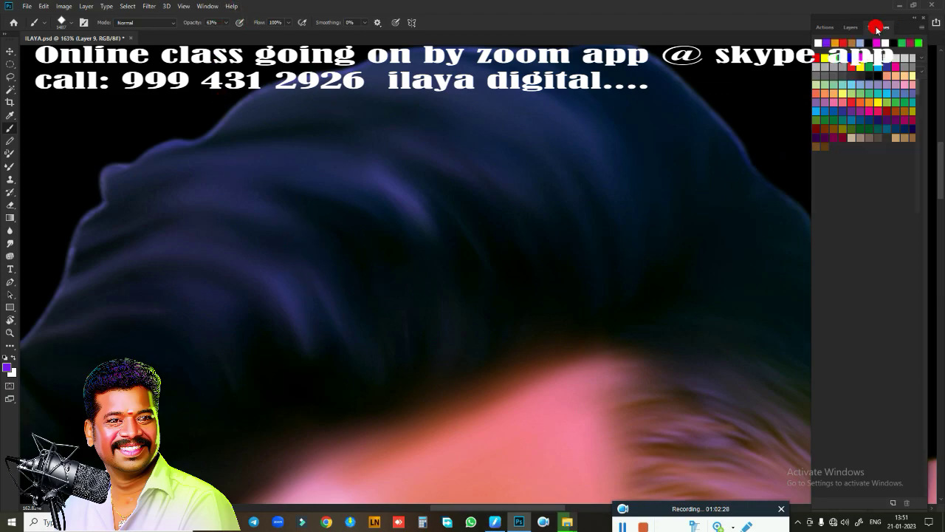
left_click(815, 110)
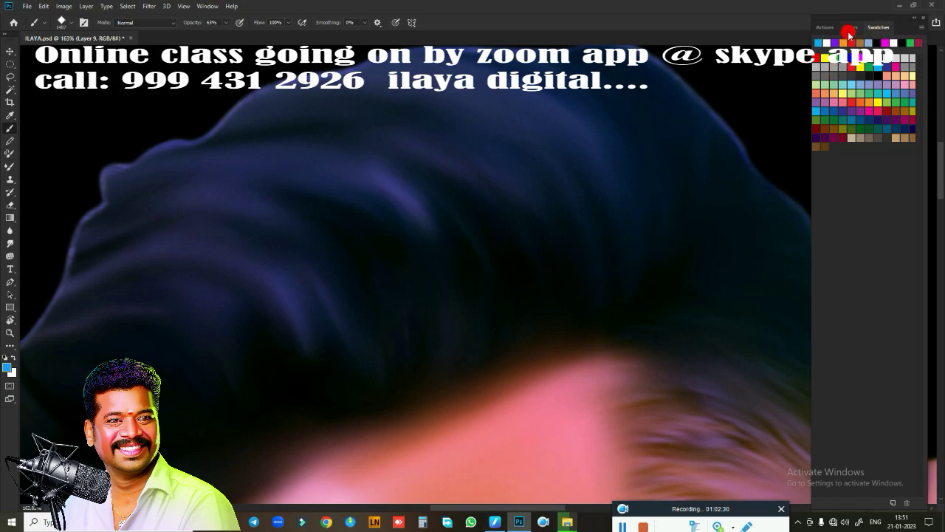
left_click(849, 28)
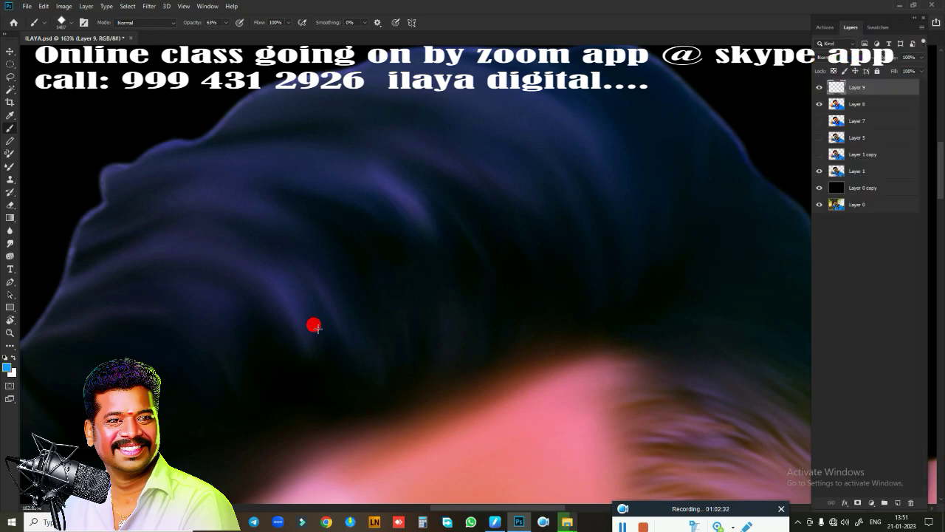
scroll(296, 333, "down", 2)
scroll(307, 333, "down", 3)
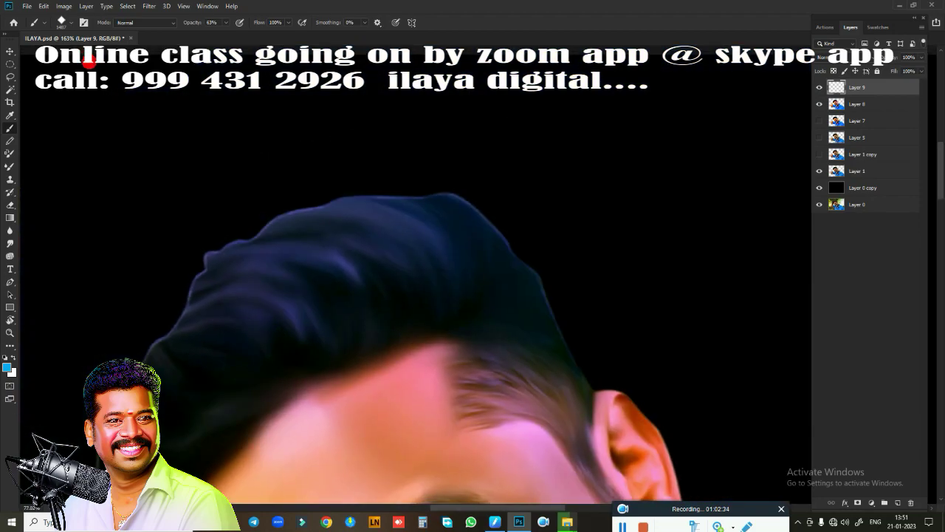
key("[")
key("[")
key("[")
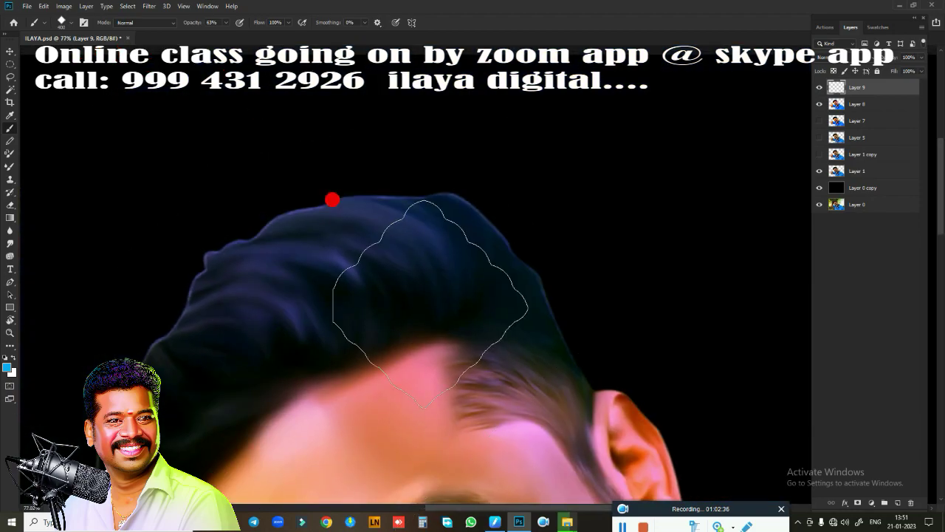
scroll(339, 320, "up", 3)
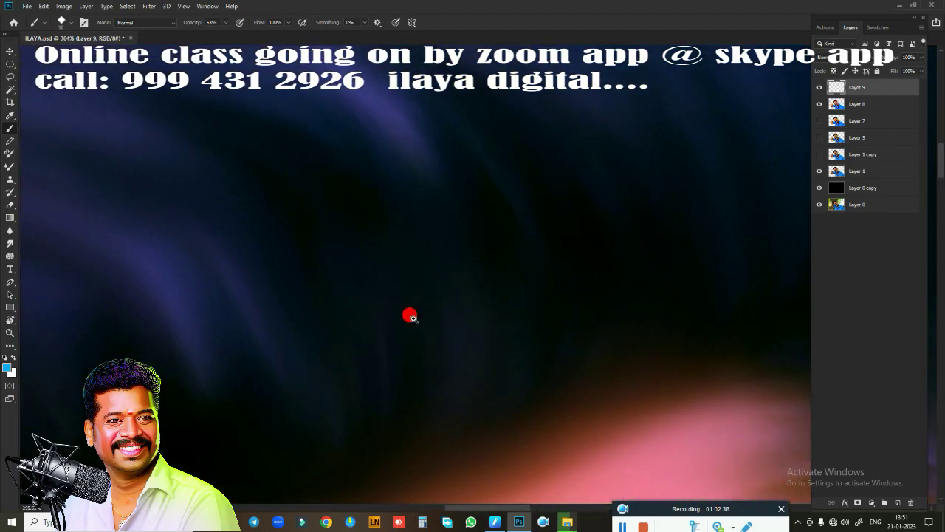
scroll(409, 315, "down", 4)
scroll(499, 339, "up", 2)
scroll(525, 355, "up", 1)
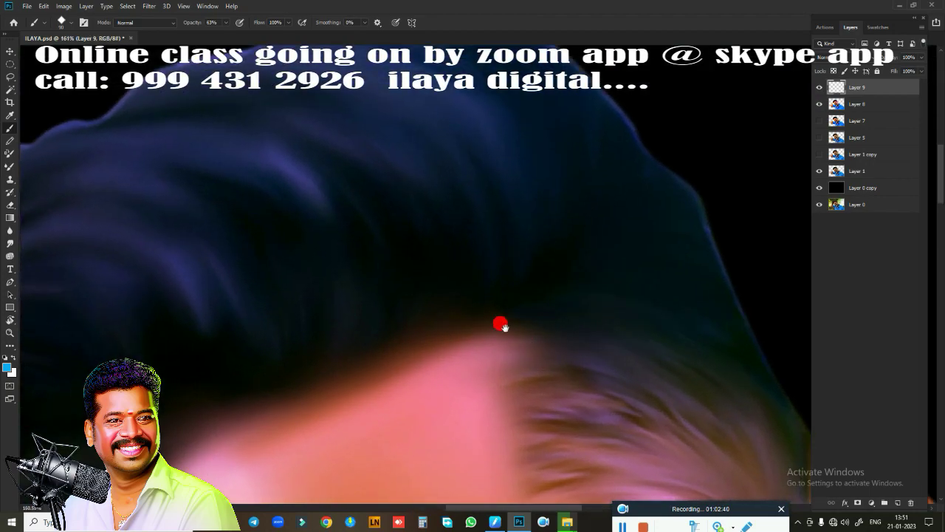
scroll(519, 313, "up", 1)
scroll(538, 320, "up", 1)
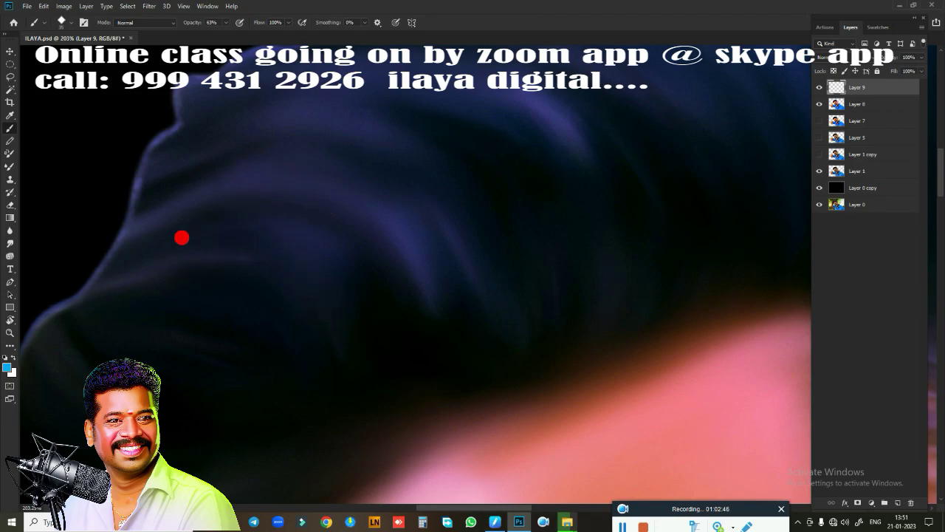
- Paint curved cyan-blue strands across the left and centre of the hair
left_click_drag(221, 235, 353, 302)
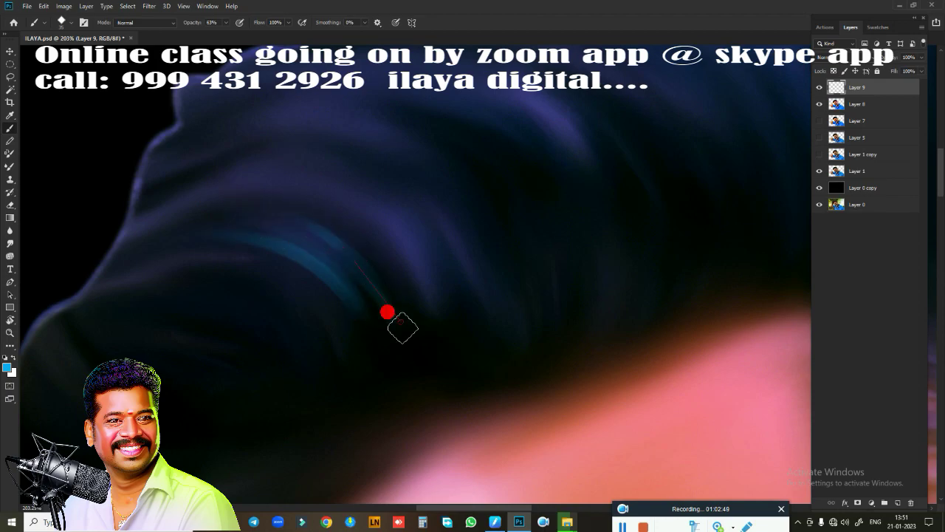
left_click_drag(322, 158, 427, 270)
left_click_drag(322, 177, 453, 327)
left_click_drag(364, 181, 463, 311)
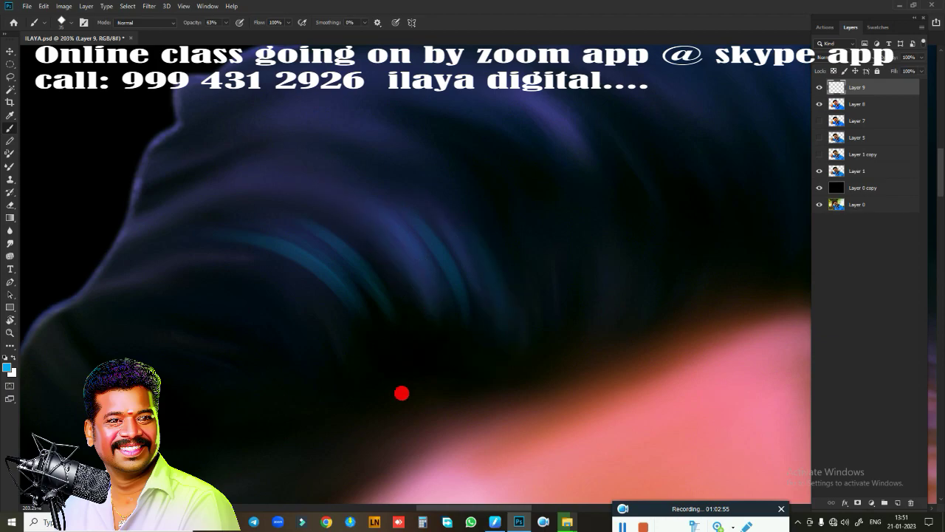
left_click_drag(379, 358, 351, 324)
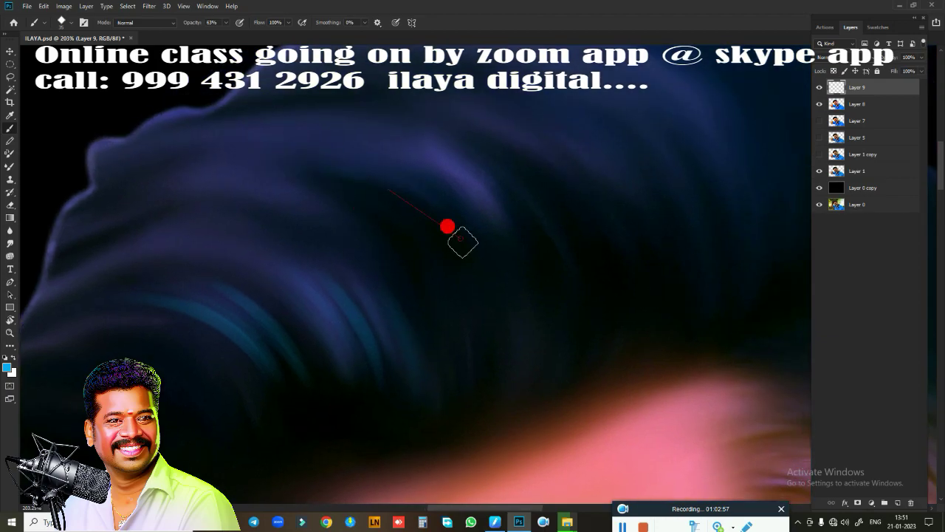
left_click(447, 226, "shift")
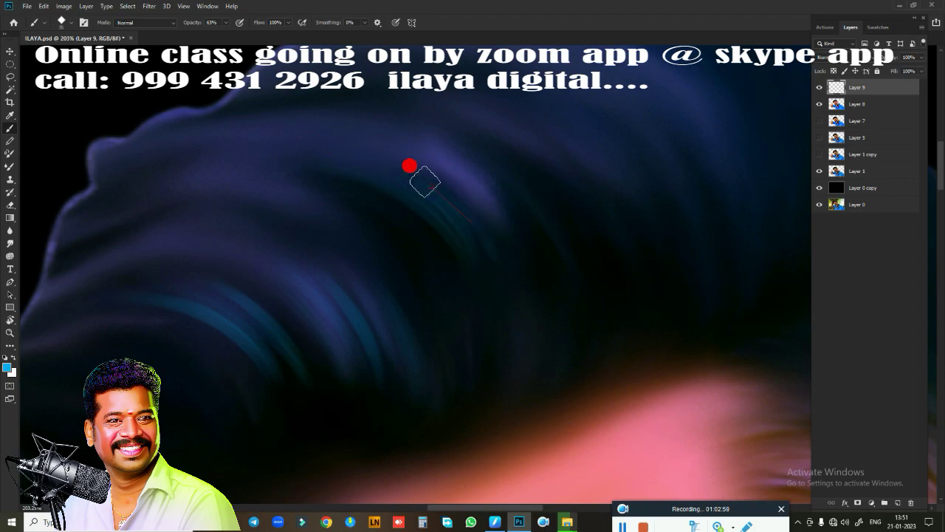
left_click_drag(506, 229, 521, 247)
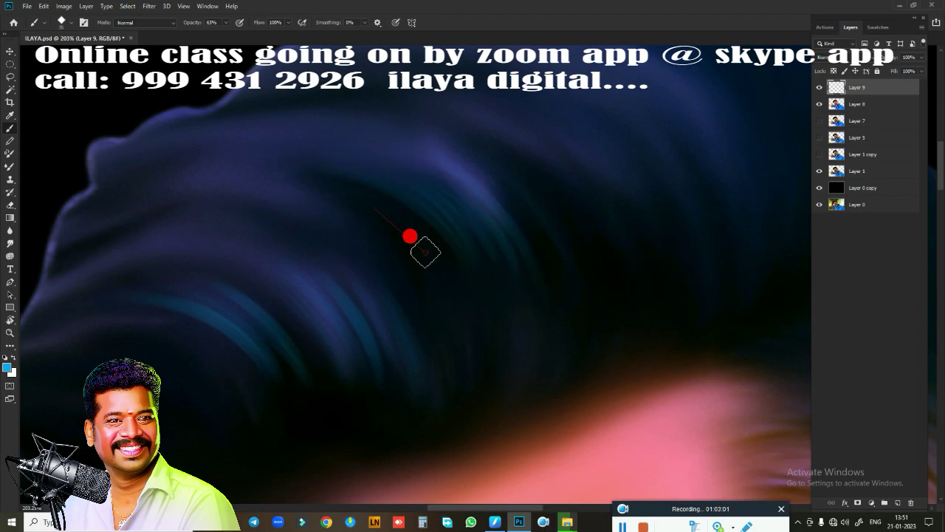
left_click_drag(505, 176, 570, 340)
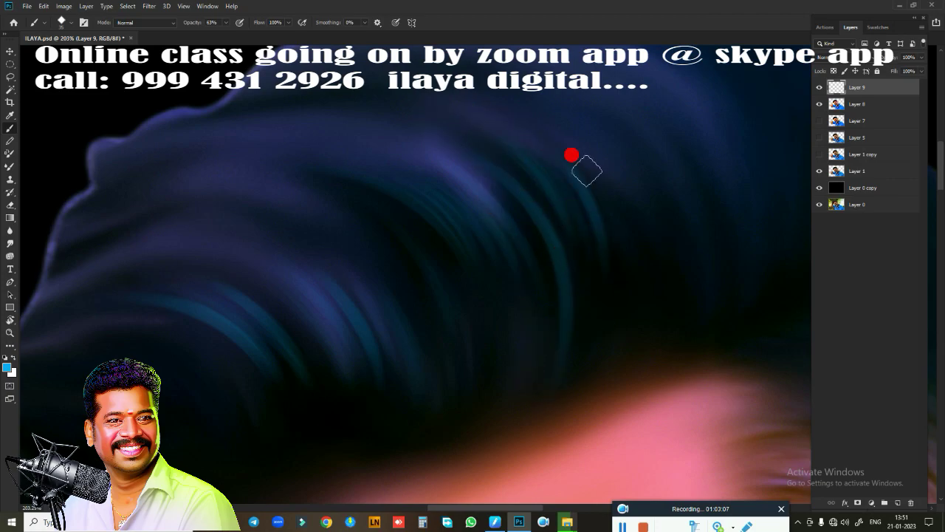
- Add long curved cyan strands down the right side and lower hair
left_click_drag(544, 361, 475, 316)
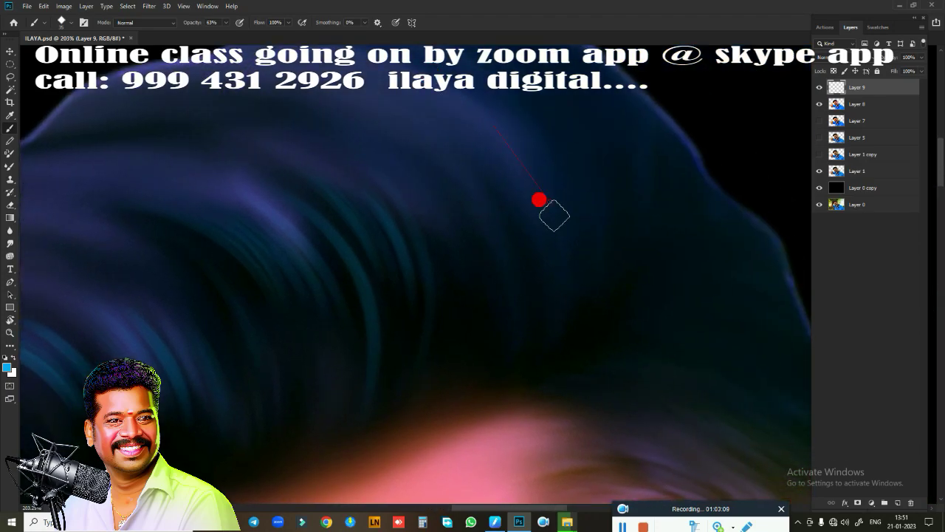
left_click_drag(504, 177, 543, 303)
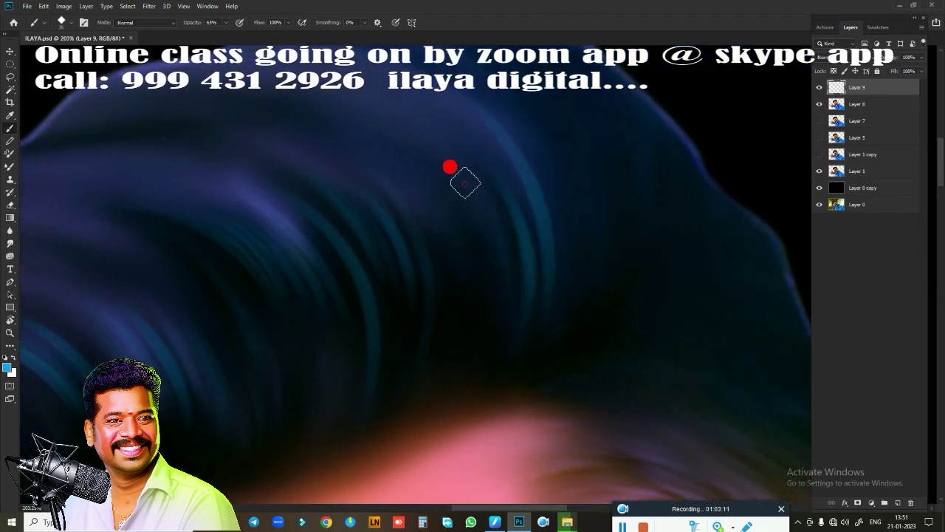
mouse_move(443, 144)
left_mouse_down()
mouse_move(476, 347)
mouse_move(460, 359)
left_mouse_up()
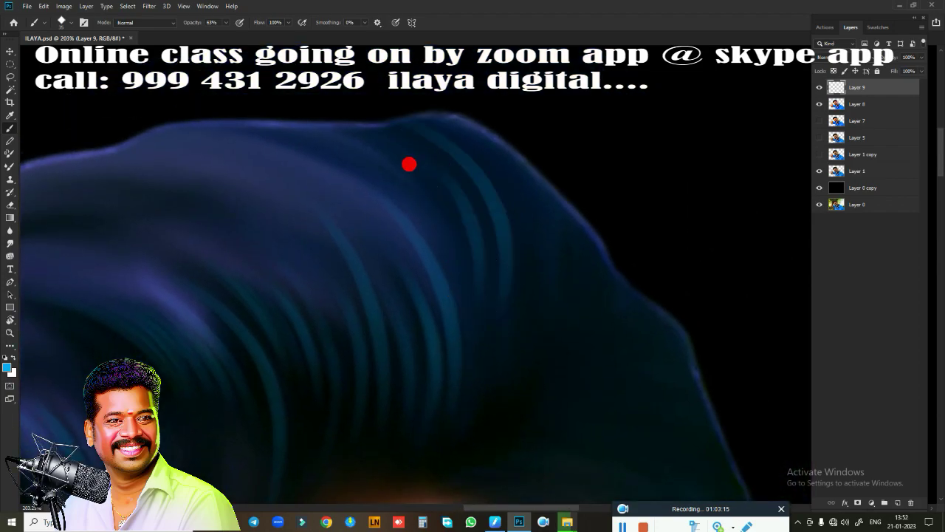
left_click_drag(553, 188, 569, 329)
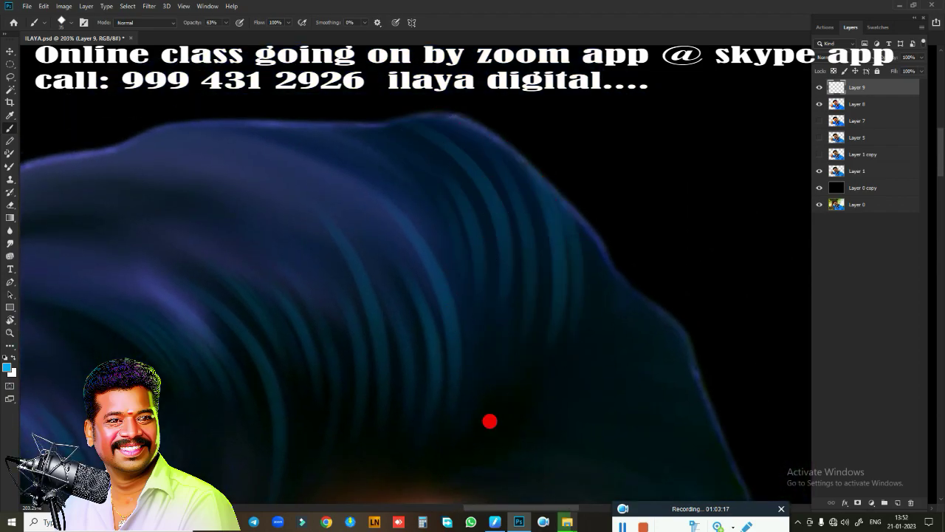
mouse_move(383, 454)
left_mouse_down()
mouse_move(725, 380)
mouse_move(591, 196)
mouse_move(528, 271)
left_mouse_up()
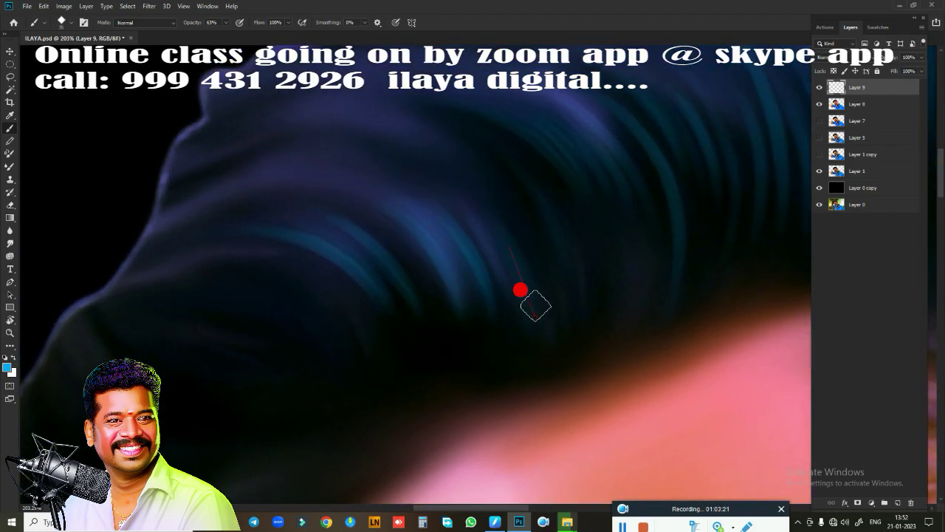
left_click_drag(530, 235, 531, 311)
left_click_drag(555, 166, 543, 315)
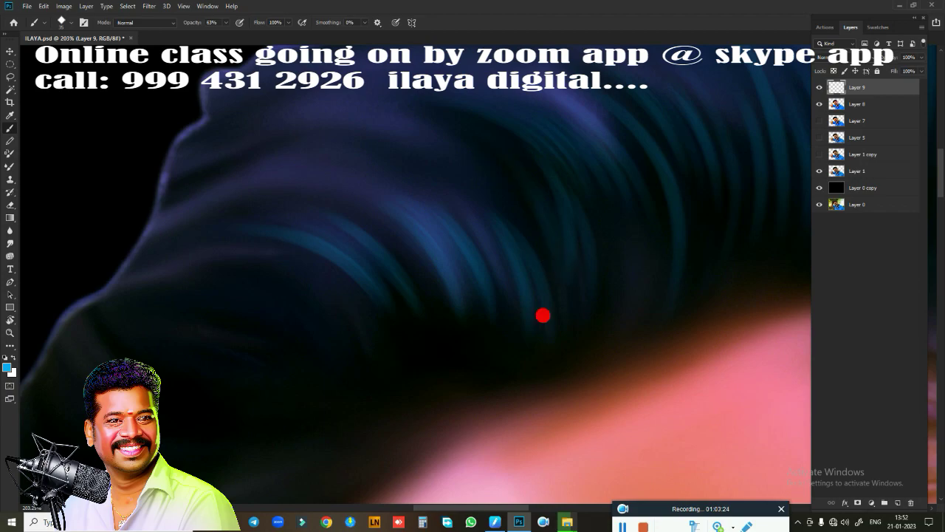
left_click_drag(411, 395, 601, 344)
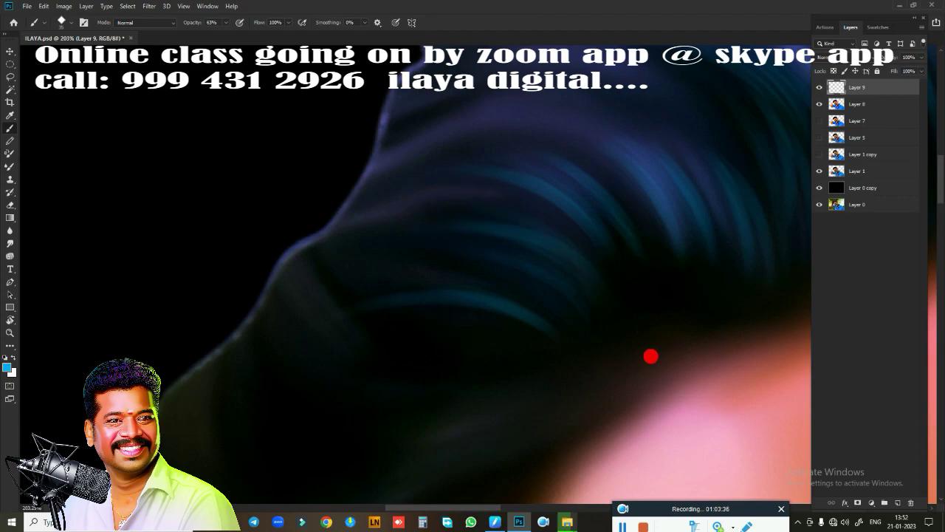
- Paint curved blue strands in the upper hair beside the face, undoing rejected ones
left_click_drag(385, 413, 399, 268)
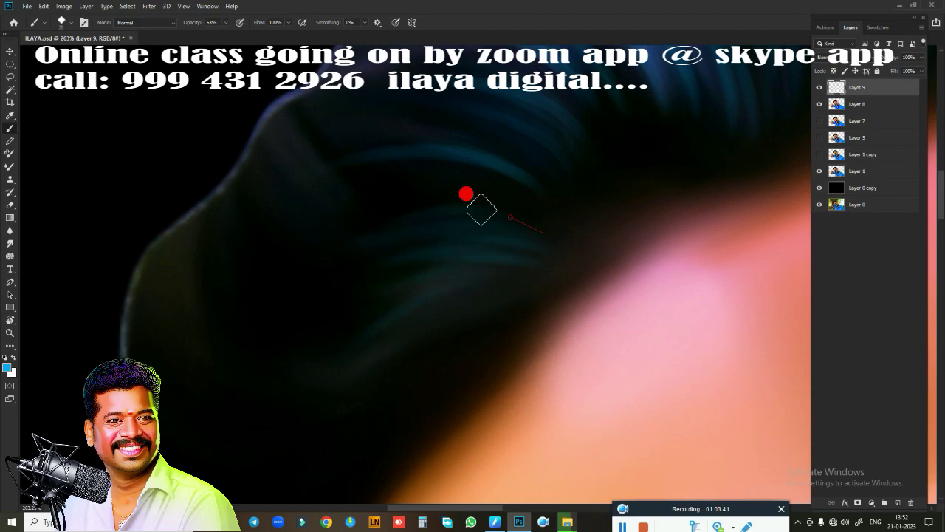
scroll(230, 329, "down", 3)
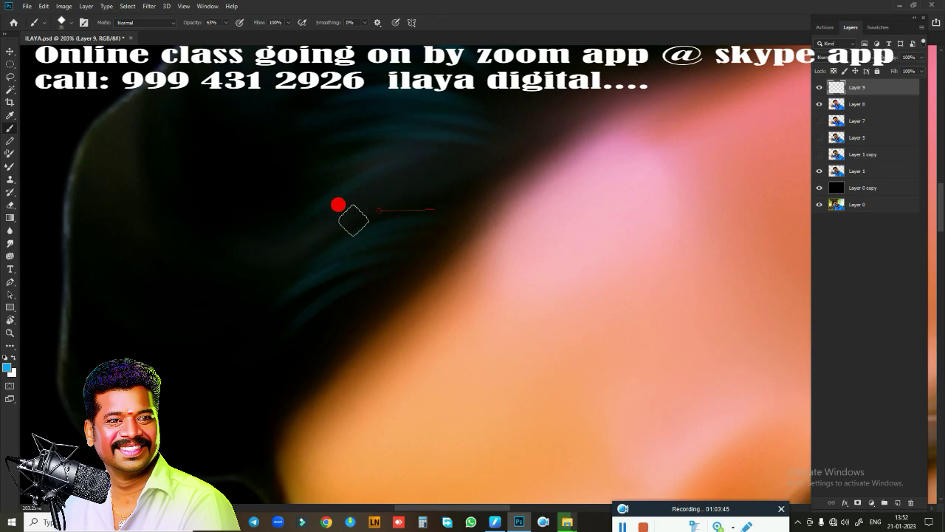
left_click_drag(355, 359, 549, 270)
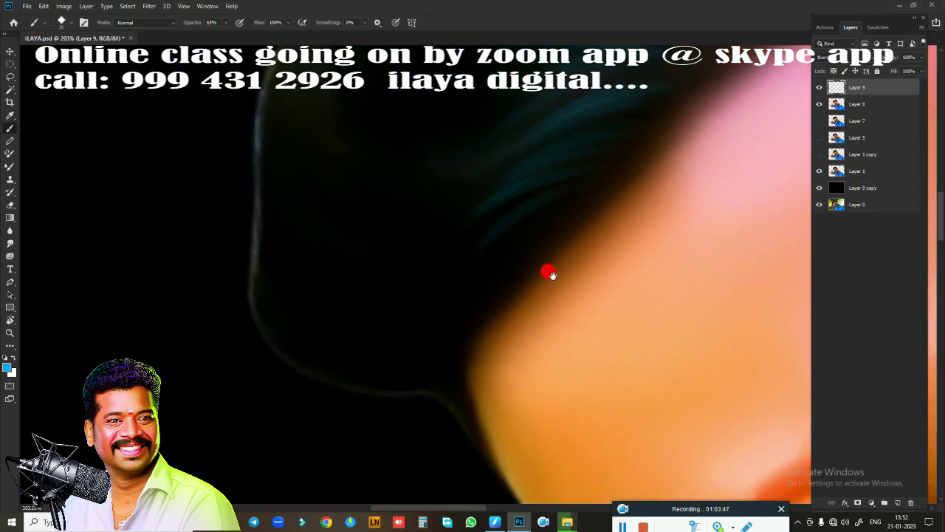
mouse_move(270, 193)
left_mouse_down()
mouse_move(346, 226)
mouse_move(369, 215)
mouse_move(433, 258)
left_mouse_up()
key("ctrl+z")
key("ctrl+z")
key("ctrl+z")
key("ctrl+z")
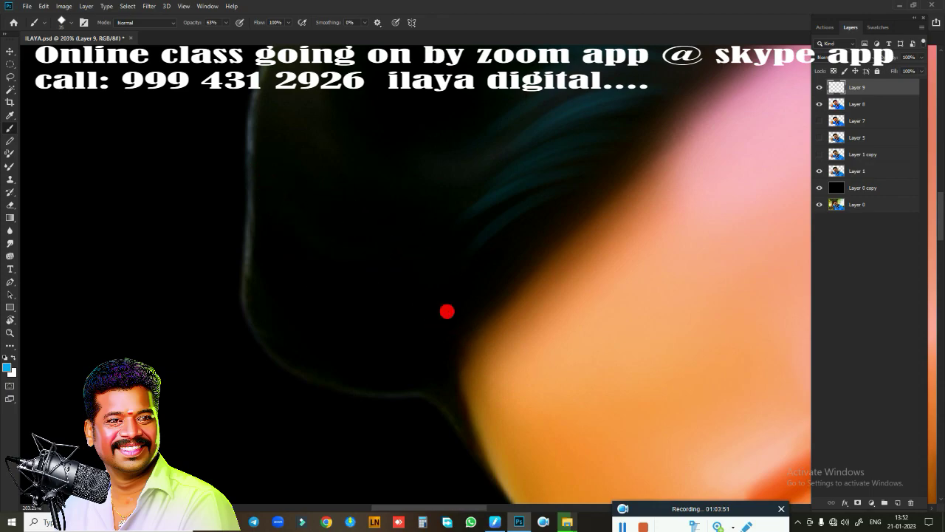
mouse_move(282, 153)
left_mouse_down()
mouse_move(401, 280)
mouse_move(304, 206)
mouse_move(395, 247)
left_mouse_up()
left_click_drag(325, 159, 452, 212)
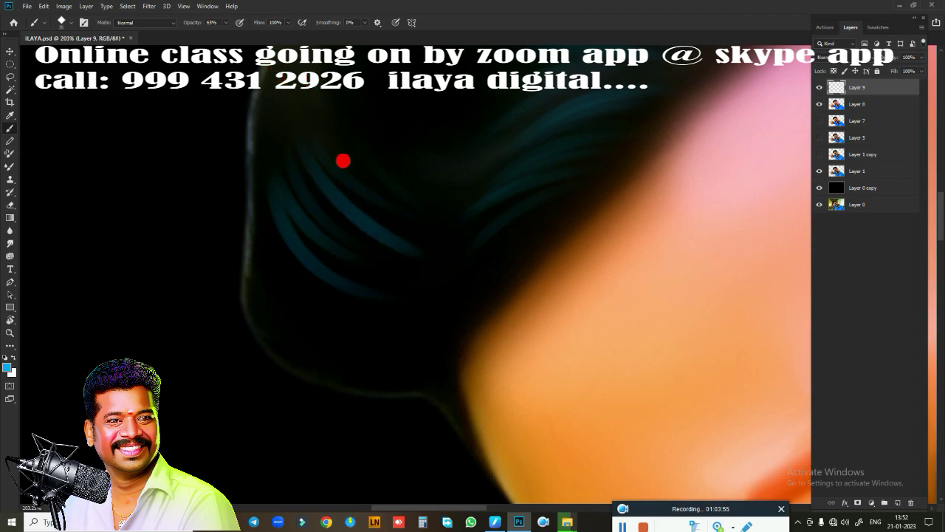
key("ctrl+z")
key("ctrl+z")
key("ctrl+z")
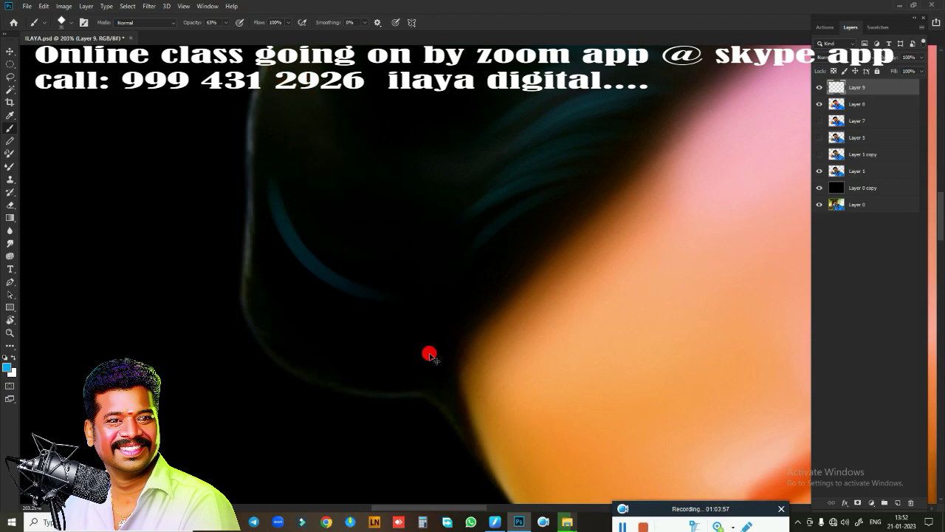
key("ctrl+z")
scroll(418, 384, "down", 3)
scroll(440, 389, "up", 2)
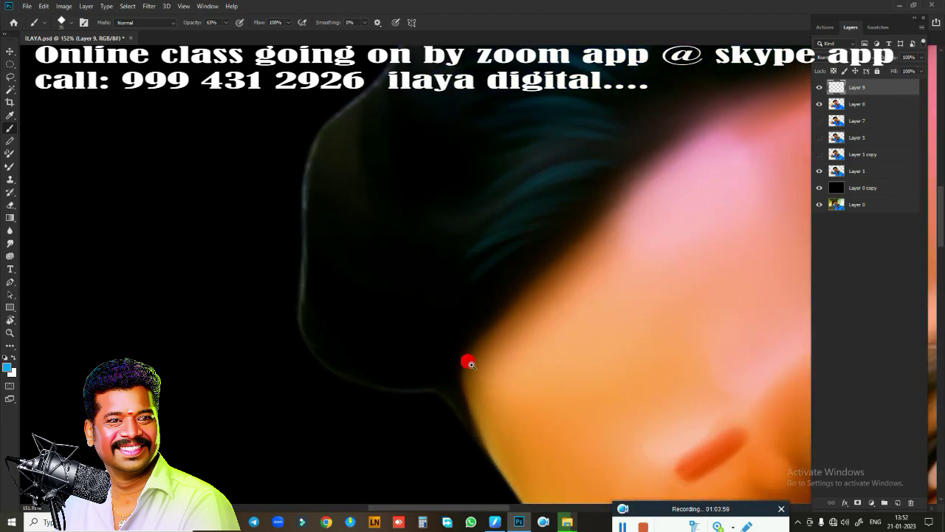
scroll(468, 362, "up", 2)
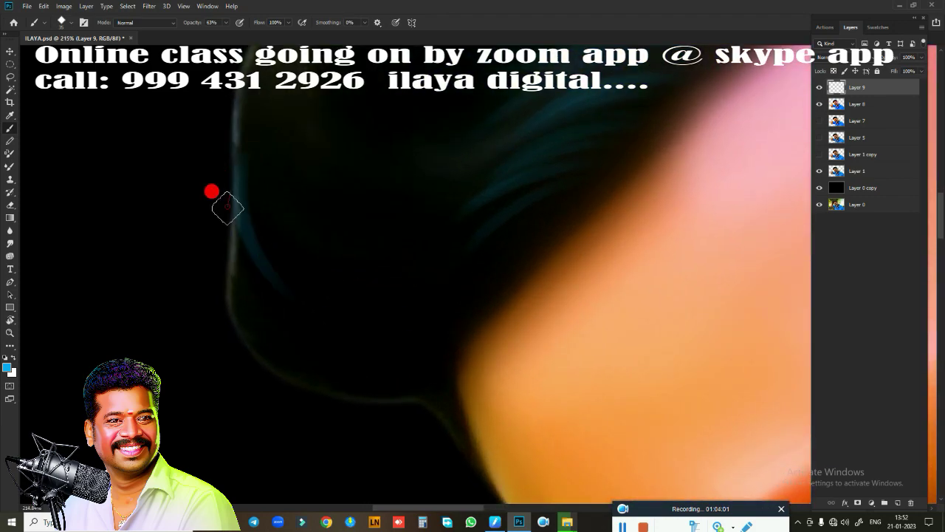
- Add several blue strands along the lower hair edge
mouse_move(211, 190)
left_mouse_down()
mouse_move(239, 264)
mouse_move(334, 302)
left_mouse_up()
mouse_move(221, 222)
left_mouse_down()
mouse_move(243, 302)
mouse_move(325, 336)
left_mouse_up()
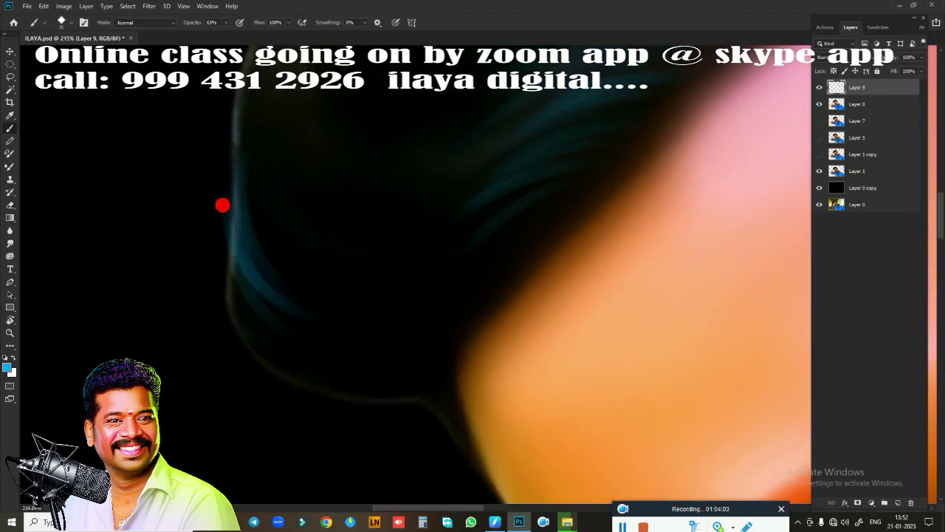
left_click_drag(222, 204, 318, 344)
left_click_drag(221, 264, 301, 351)
mouse_move(373, 366)
left_mouse_down()
mouse_move(321, 375)
mouse_move(220, 287)
mouse_move(249, 300)
mouse_move(265, 362)
mouse_move(228, 249)
mouse_move(351, 326)
left_mouse_up()
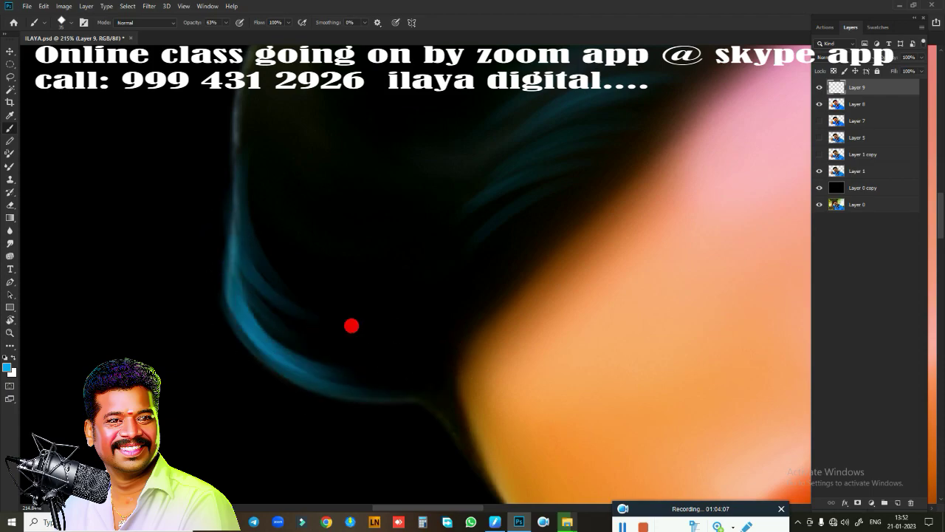
left_click_drag(354, 285, 374, 409)
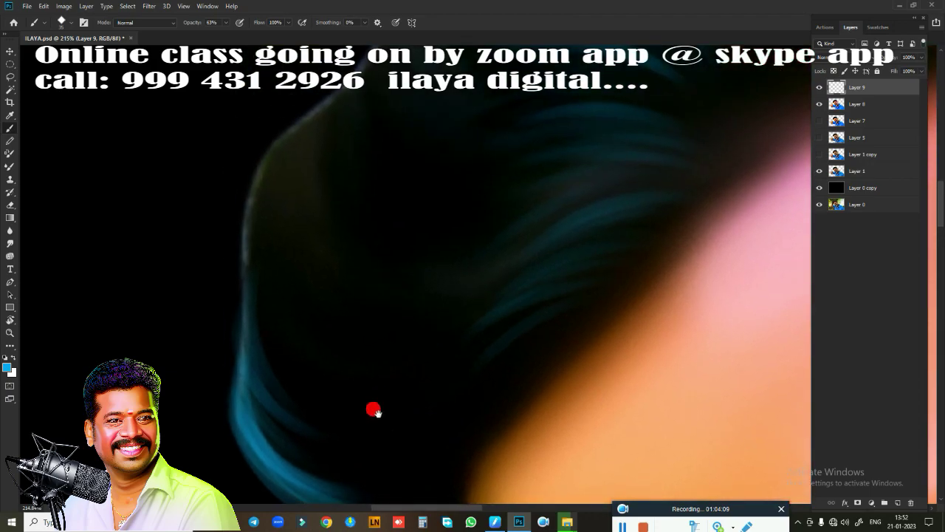
- Add faint blue strands along the hair's left and upper-left edge
left_click_drag(310, 96, 306, 236)
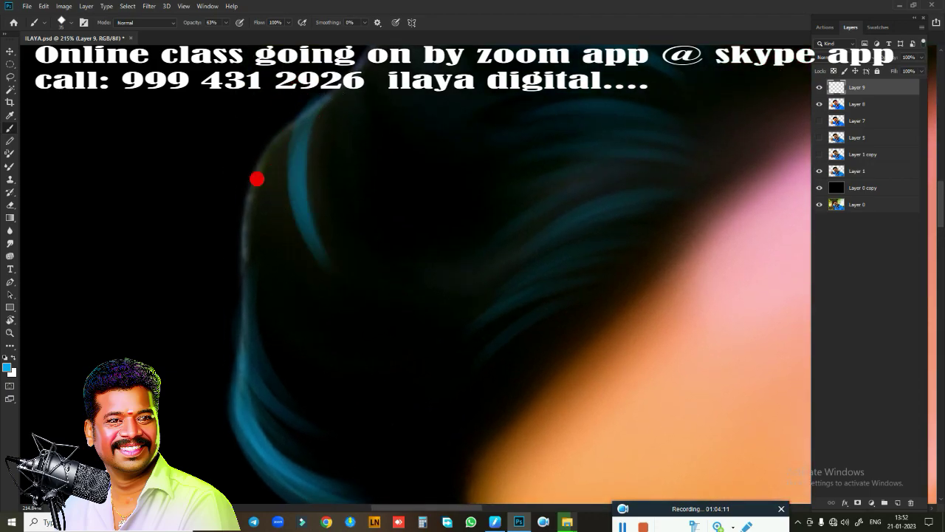
mouse_move(279, 118)
left_mouse_down()
mouse_move(264, 123)
mouse_move(299, 258)
mouse_move(261, 266)
mouse_move(247, 248)
mouse_move(302, 319)
mouse_move(249, 253)
mouse_move(234, 209)
mouse_move(332, 364)
left_mouse_up()
left_click_drag(270, 99, 275, 330)
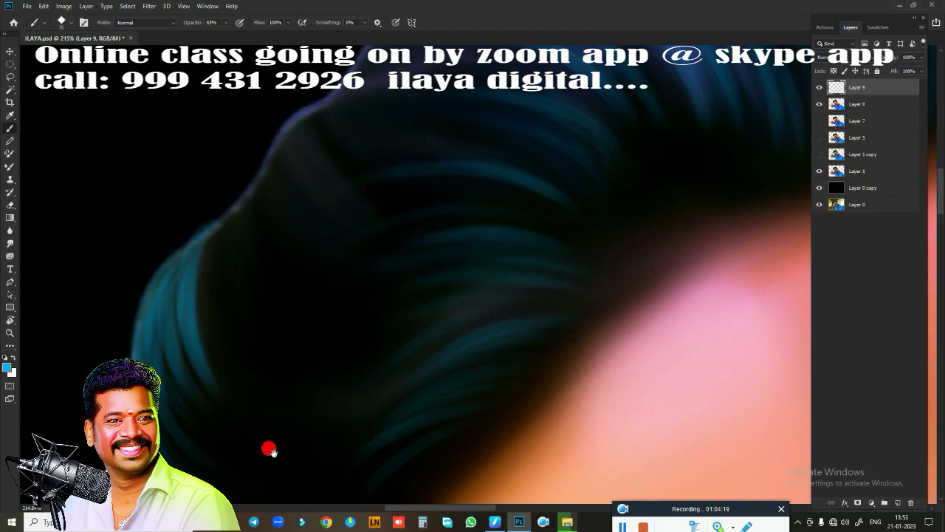
left_click_drag(249, 295, 269, 448)
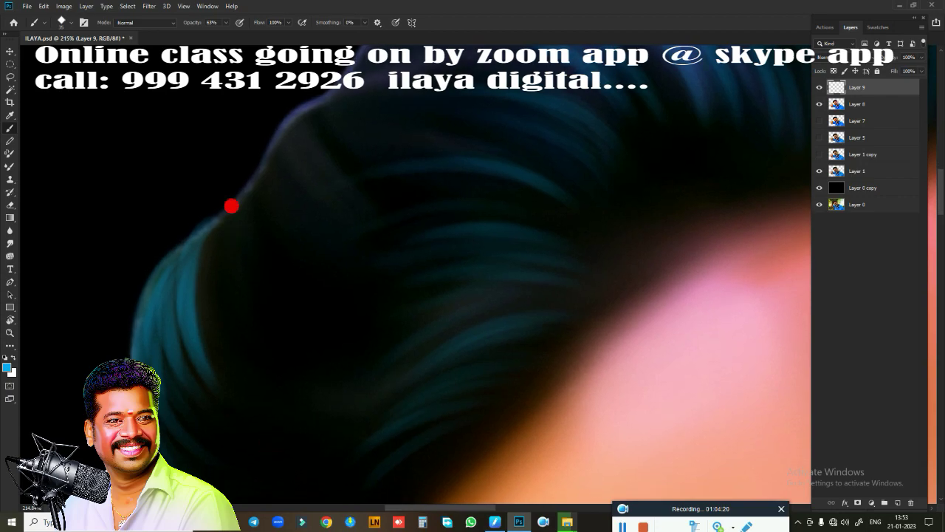
mouse_move(270, 283)
left_mouse_down()
mouse_move(262, 129)
mouse_move(318, 227)
left_mouse_up()
left_click_drag(310, 122, 325, 229)
mouse_move(283, 118)
left_mouse_down()
mouse_move(339, 236)
mouse_move(268, 231)
left_mouse_up()
left_click_drag(214, 213, 280, 336)
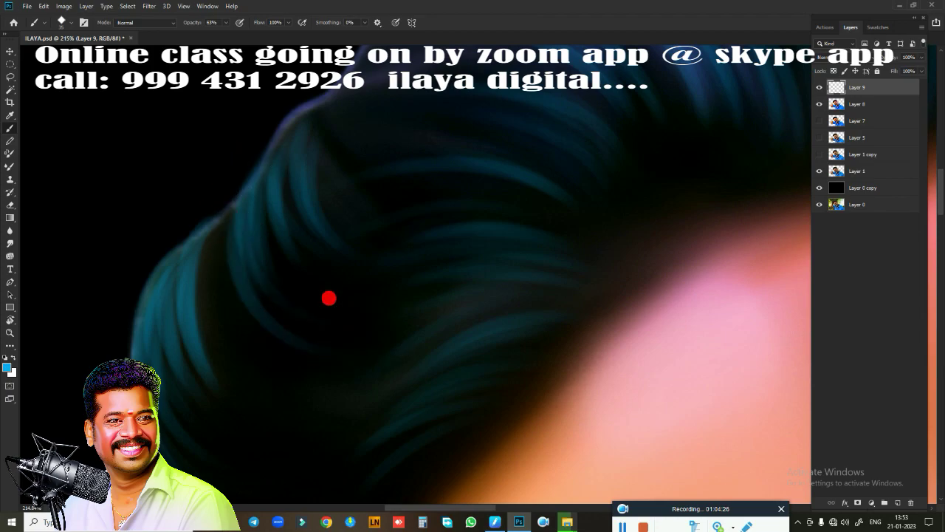
- Add a teal strand through the middle hair and faint light-blue outer-edge strokes
left_click_drag(546, 244, 302, 311)
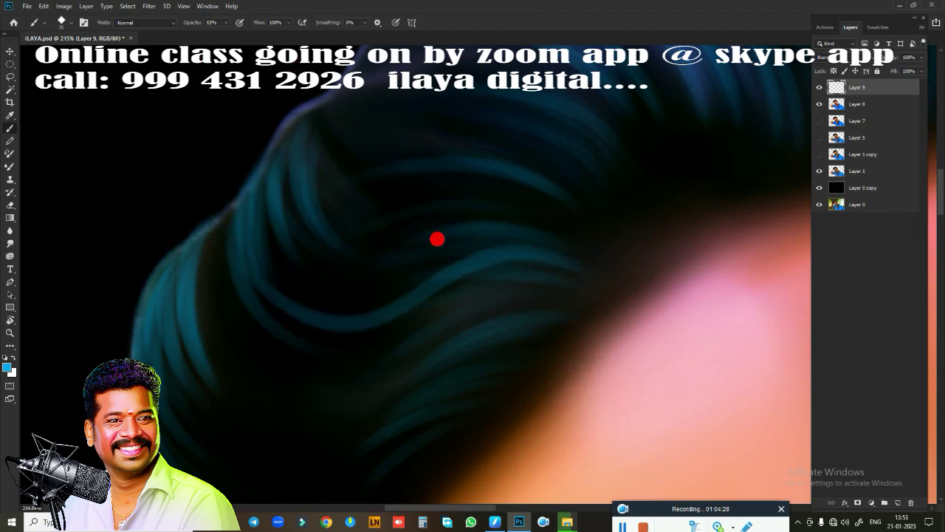
key("ctrl+z")
key("ctrl+shift+z")
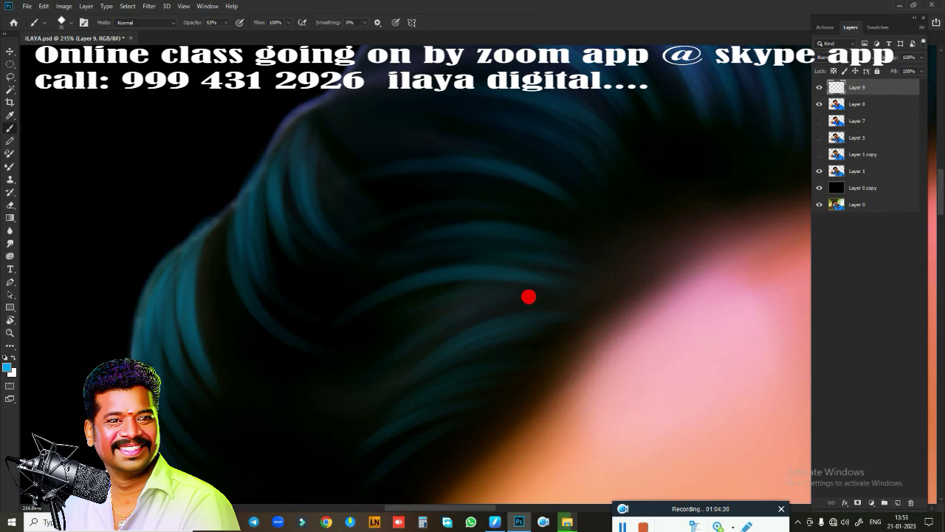
key("ctrl+z")
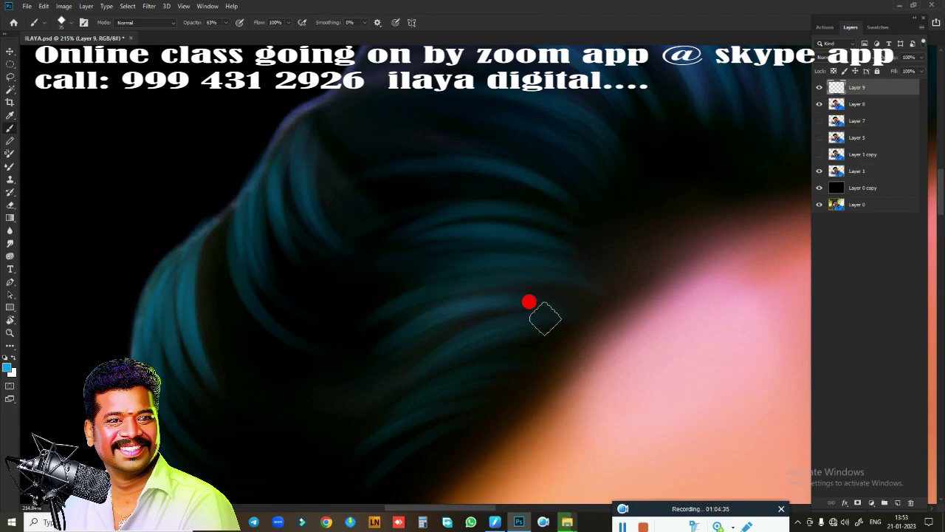
left_click_drag(361, 312, 458, 227)
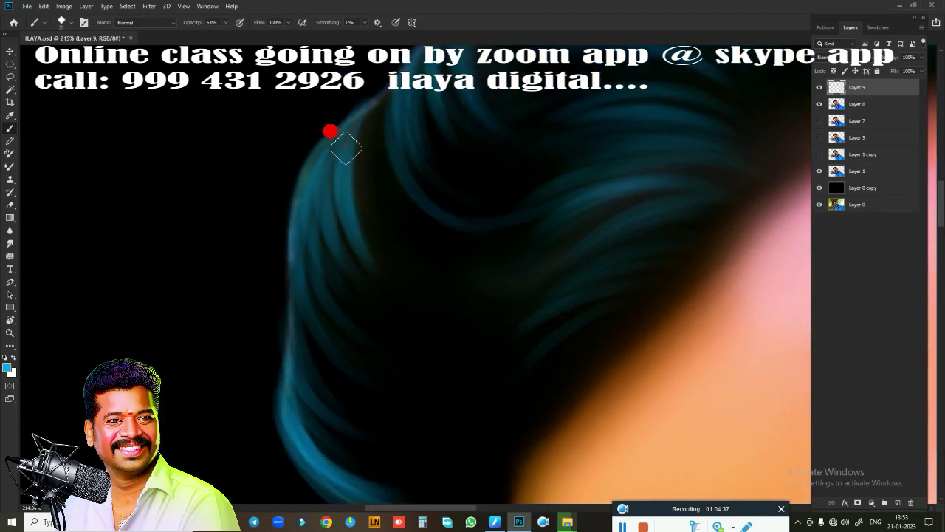
mouse_move(530, 315)
left_mouse_down()
mouse_move(500, 253)
mouse_move(502, 234)
left_mouse_up()
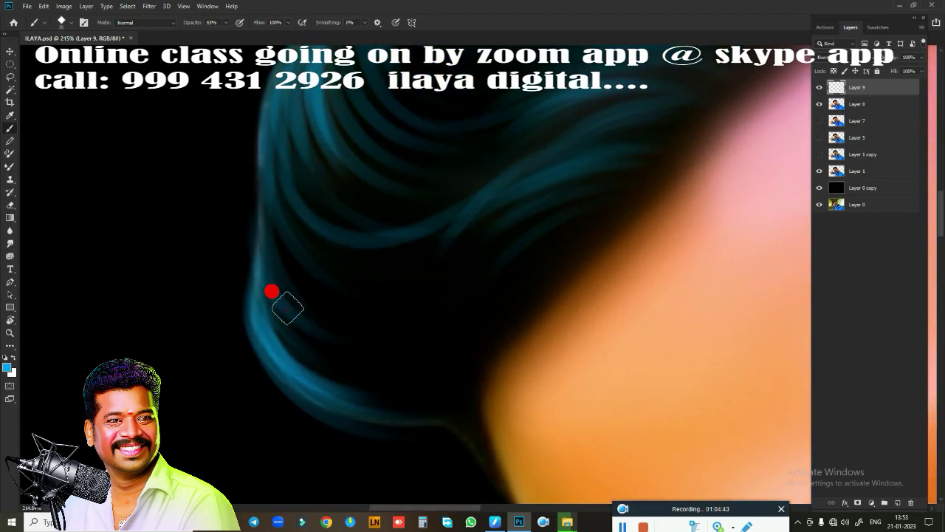
left_click_drag(524, 252, 335, 310)
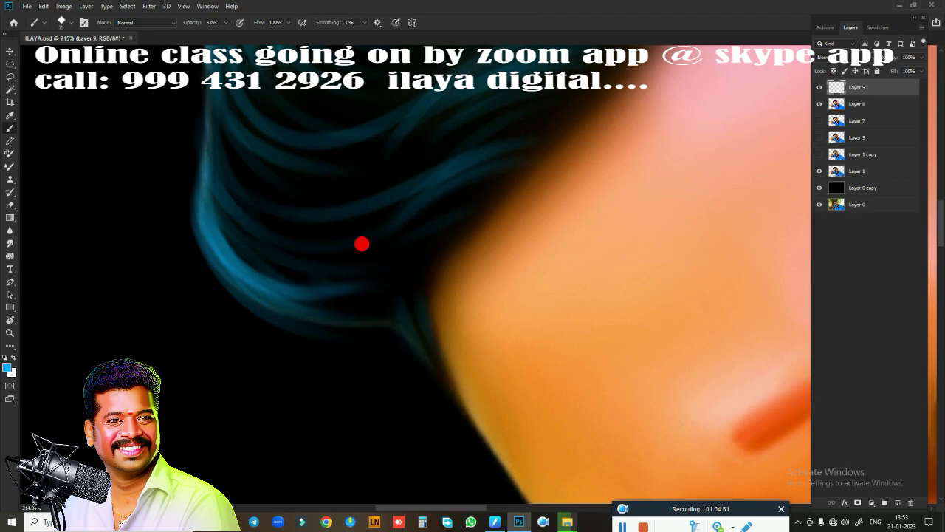
mouse_move(360, 186)
left_mouse_down()
mouse_move(365, 344)
mouse_move(387, 344)
left_mouse_up()
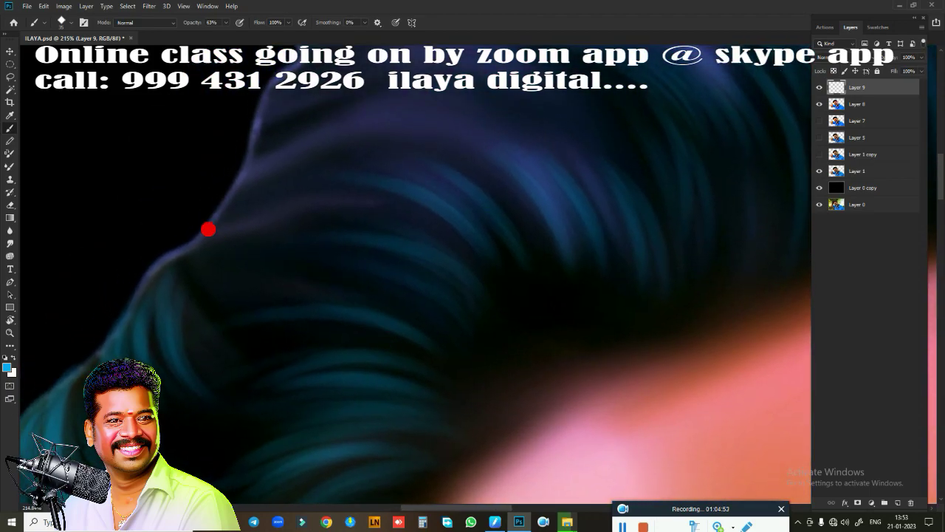
left_click_drag(251, 266, 388, 220)
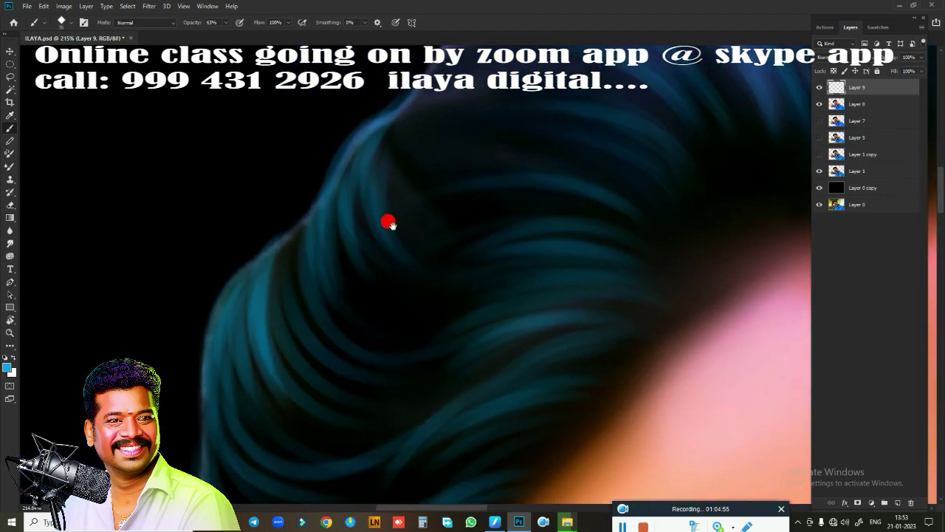
mouse_move(348, 125)
left_mouse_down()
mouse_move(321, 156)
mouse_move(329, 287)
mouse_move(266, 232)
mouse_move(231, 275)
mouse_move(354, 135)
left_mouse_up()
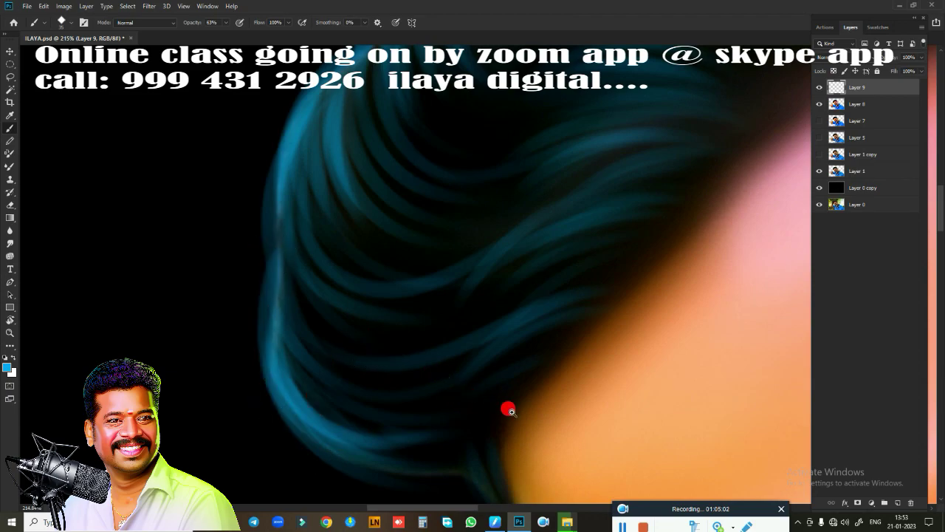
mouse_move(507, 407)
left_mouse_down()
mouse_move(424, 420)
mouse_move(534, 392)
mouse_move(576, 413)
mouse_move(541, 391)
mouse_move(557, 354)
mouse_move(377, 320)
left_mouse_up()
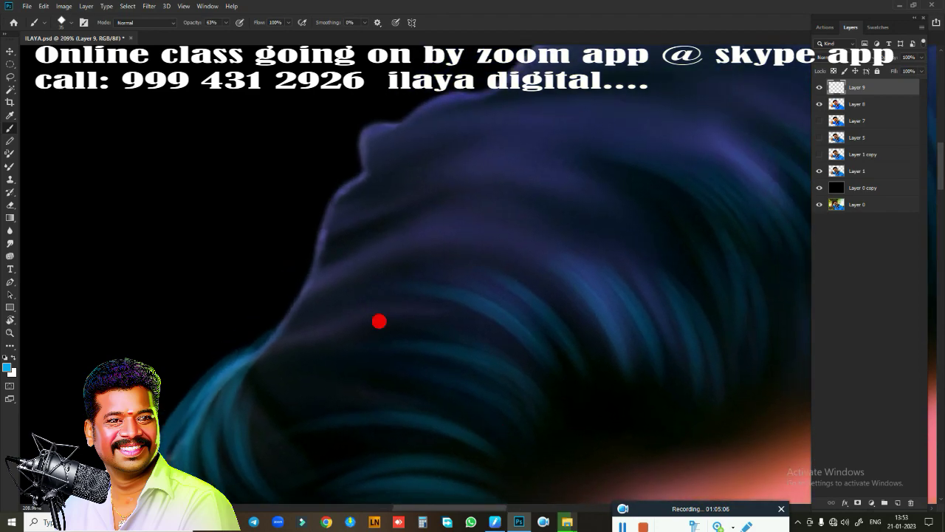
- Paint teal strands across the hair crown and along its top edge
left_click_drag(267, 354, 458, 219)
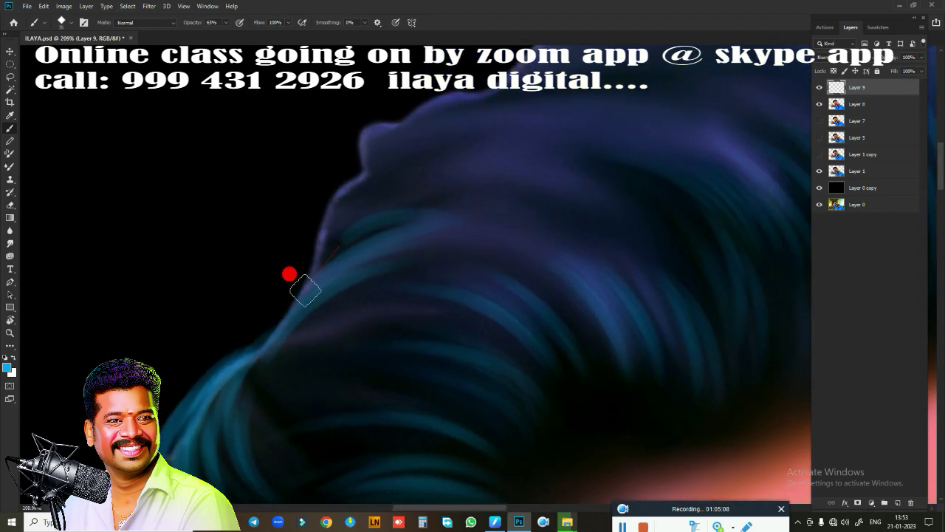
mouse_move(306, 289)
left_mouse_down()
mouse_move(501, 191)
mouse_move(433, 169)
mouse_move(323, 231)
mouse_move(566, 147)
mouse_move(465, 102)
mouse_move(348, 180)
mouse_move(506, 84)
mouse_move(337, 165)
mouse_move(326, 246)
left_mouse_up()
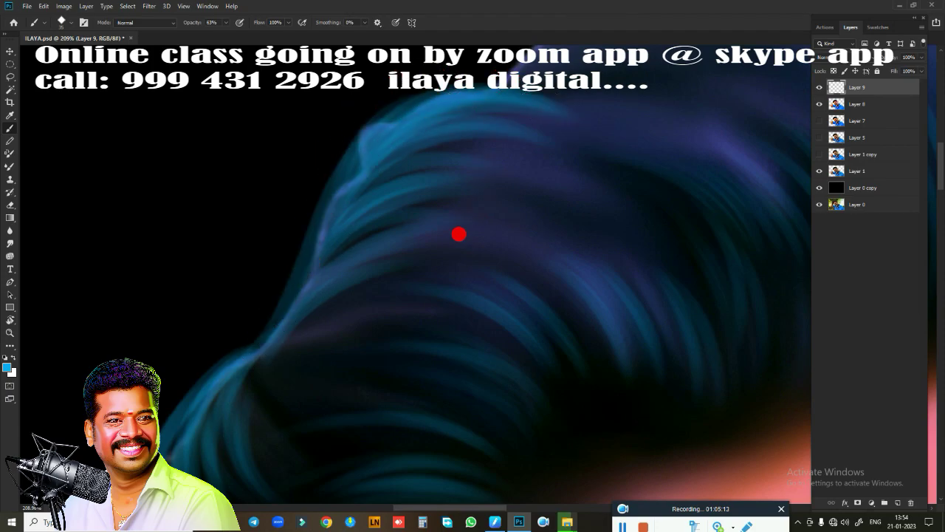
mouse_move(460, 232)
left_mouse_down()
mouse_move(464, 167)
mouse_move(246, 236)
left_mouse_up()
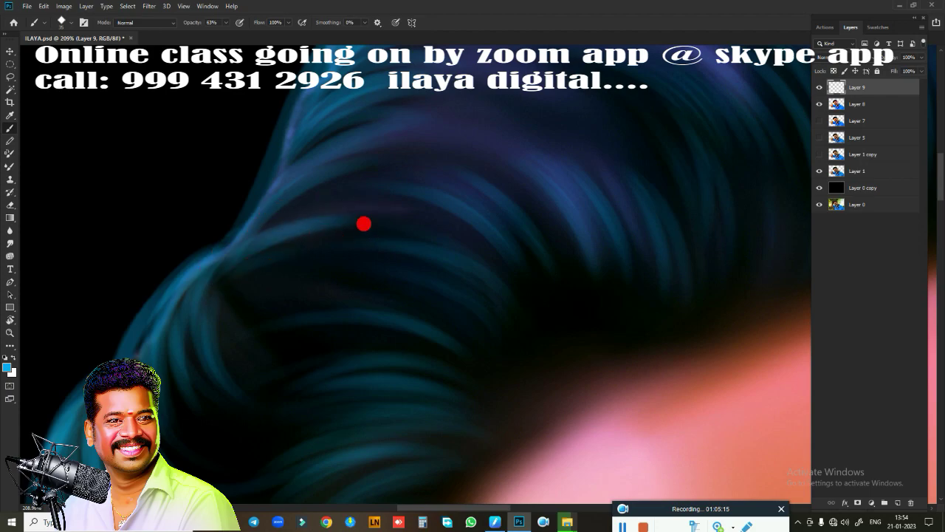
left_click_drag(363, 221, 282, 491)
mouse_move(308, 228)
left_mouse_down()
mouse_move(559, 145)
mouse_move(338, 206)
mouse_move(559, 116)
left_mouse_up()
left_click_drag(638, 129, 255, 280)
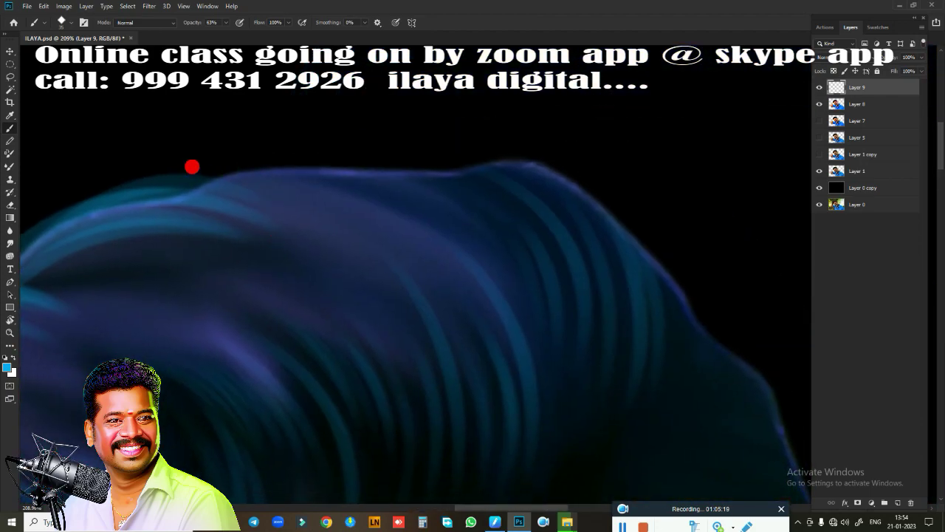
mouse_move(329, 164)
left_mouse_down()
mouse_move(510, 238)
mouse_move(578, 253)
mouse_move(569, 199)
mouse_move(424, 174)
left_mouse_up()
key("ctrl+z")
key("ctrl+z")
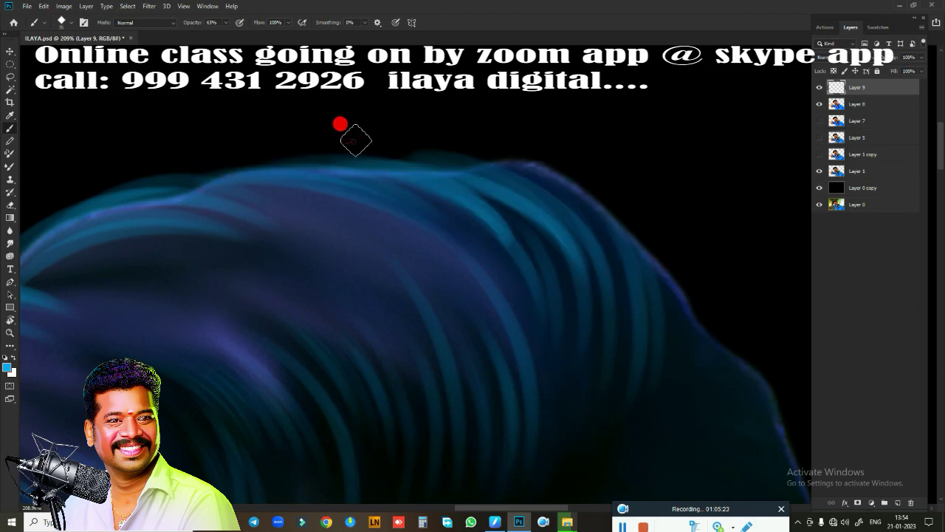
- Add teal and bluish strands down the right slope and across the middle hair
mouse_move(319, 170)
left_mouse_down()
mouse_move(464, 183)
mouse_move(597, 303)
mouse_move(616, 369)
mouse_move(655, 285)
mouse_move(540, 165)
mouse_move(489, 170)
mouse_move(517, 274)
mouse_move(509, 398)
left_mouse_up()
left_click_drag(433, 384, 682, 357)
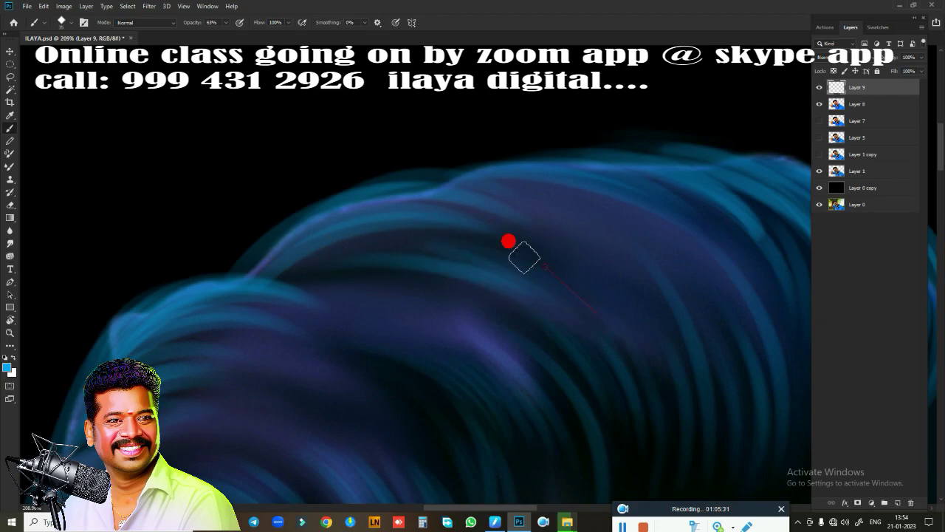
left_click_drag(516, 248, 673, 339)
scroll(695, 243, "down", 3)
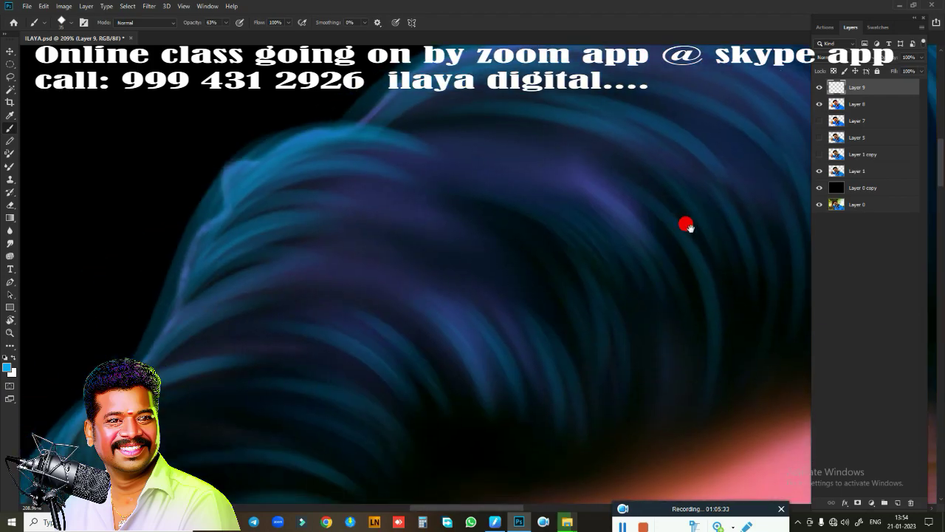
left_click_drag(561, 327, 460, 253)
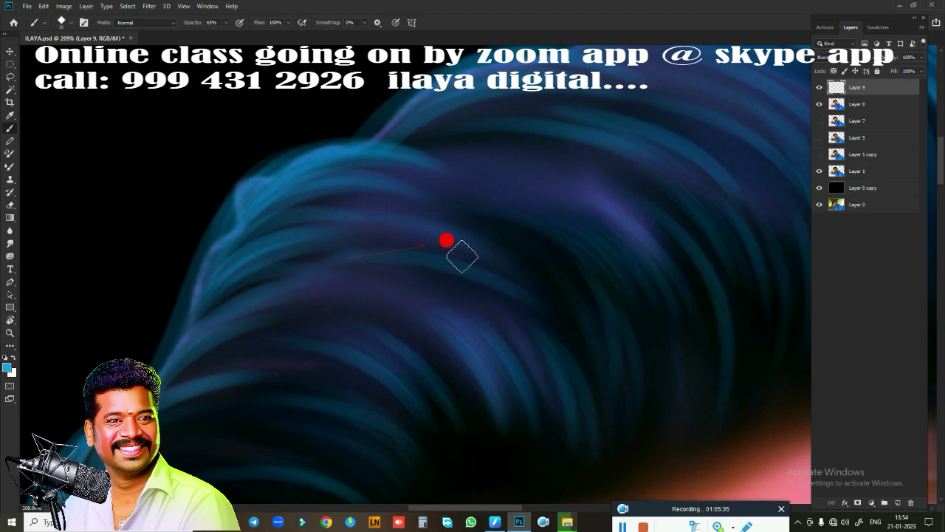
mouse_move(657, 220)
left_mouse_down()
mouse_move(599, 355)
mouse_move(240, 226)
mouse_move(253, 353)
left_mouse_up()
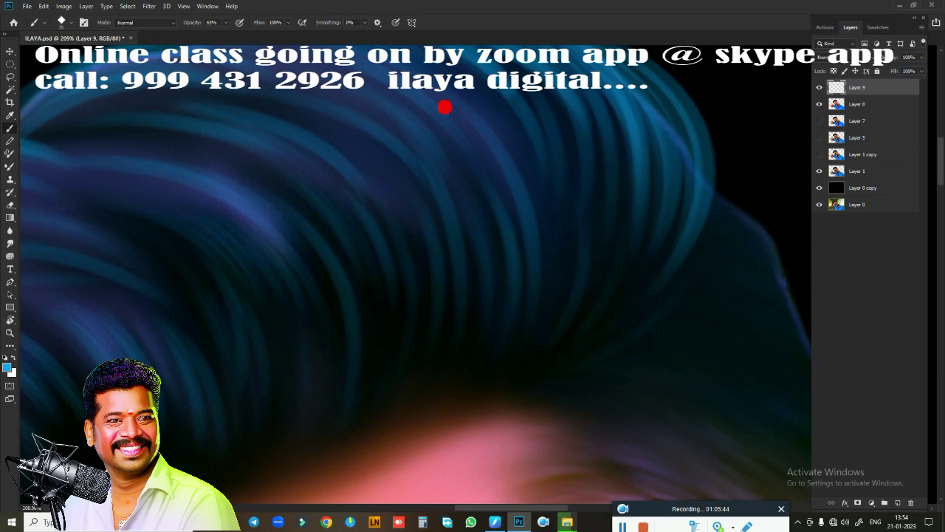
left_click_drag(586, 422, 280, 333)
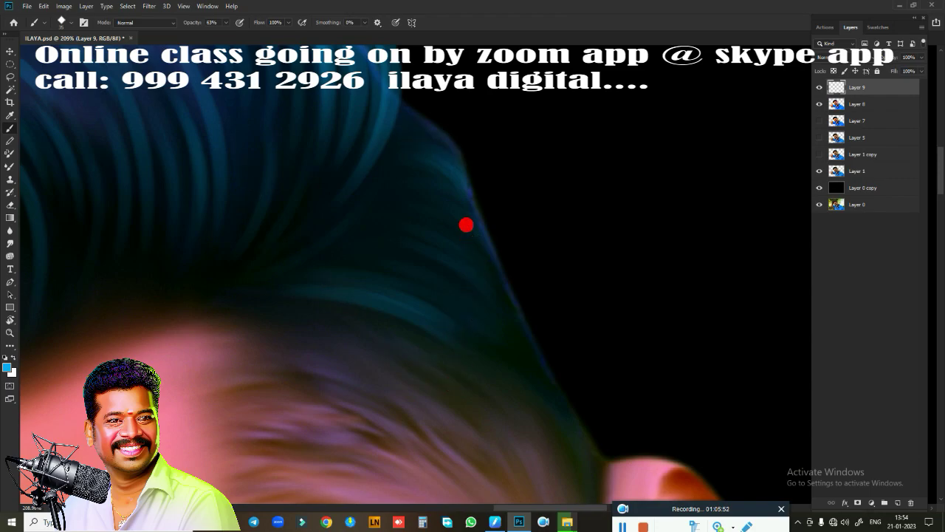
mouse_move(464, 224)
left_mouse_down()
mouse_move(506, 407)
mouse_move(519, 302)
left_mouse_up()
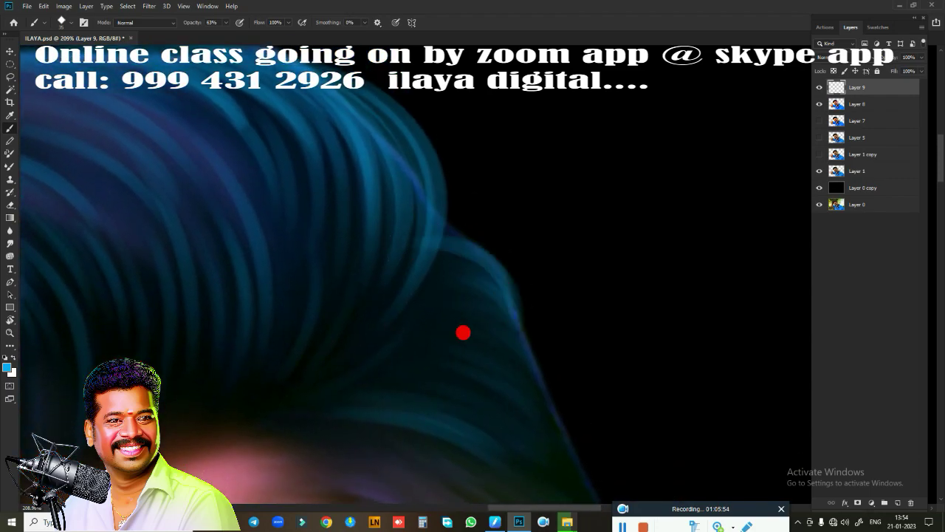
left_click_drag(462, 331, 485, 202)
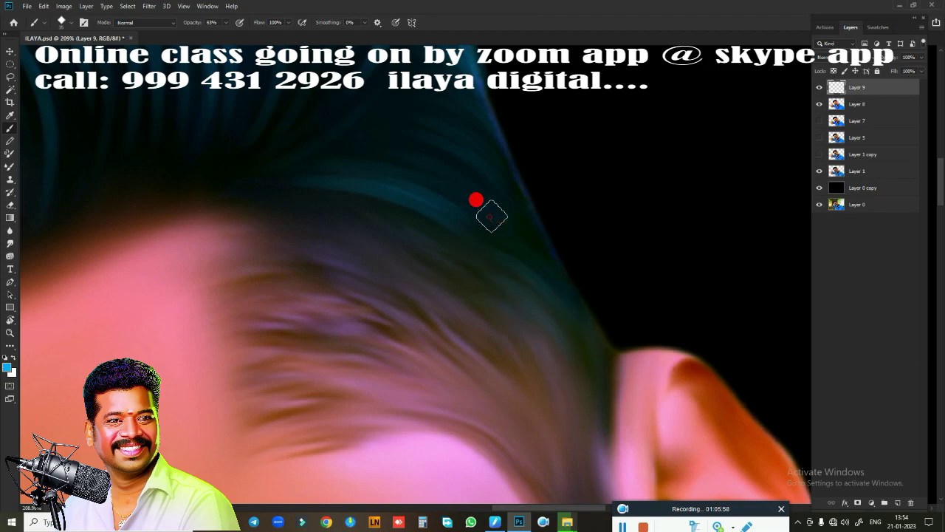
left_click_drag(545, 337, 527, 200)
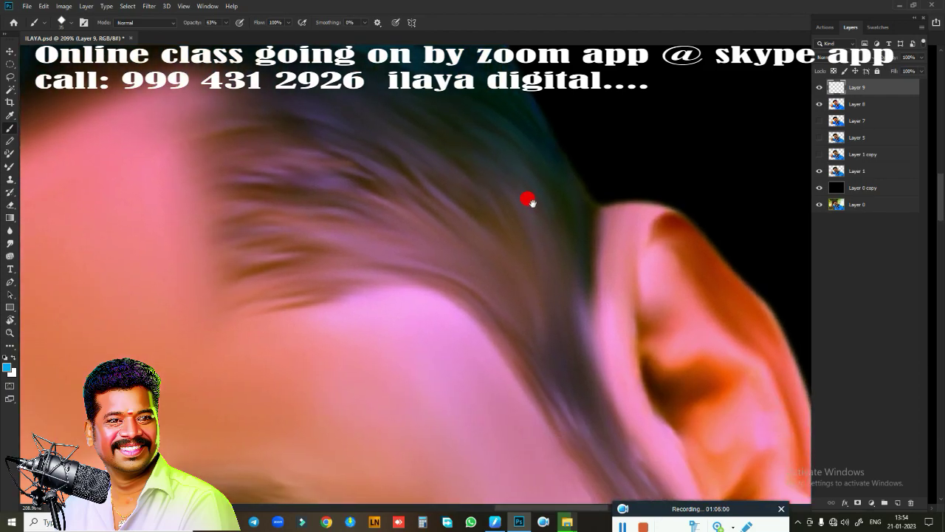
left_click_drag(493, 269, 549, 390)
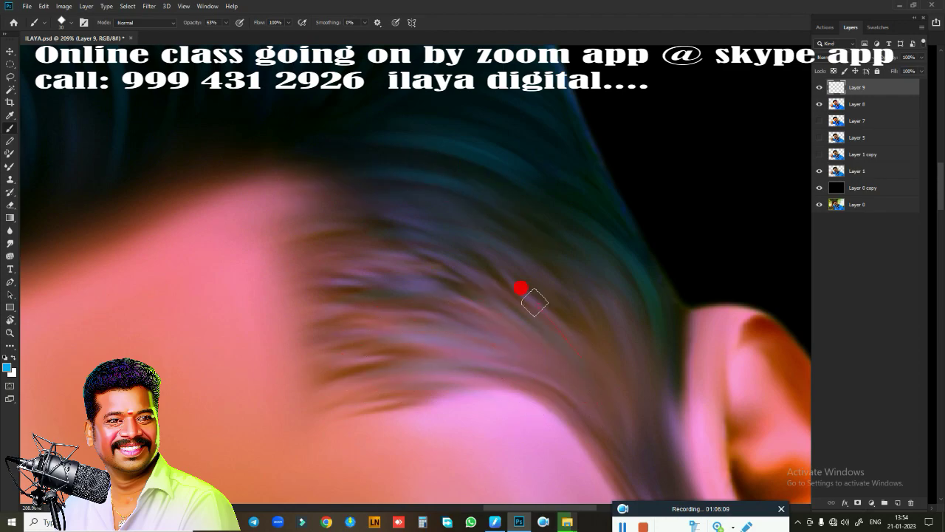
mouse_move(562, 410)
left_mouse_down()
mouse_move(564, 222)
mouse_move(514, 161)
left_mouse_up()
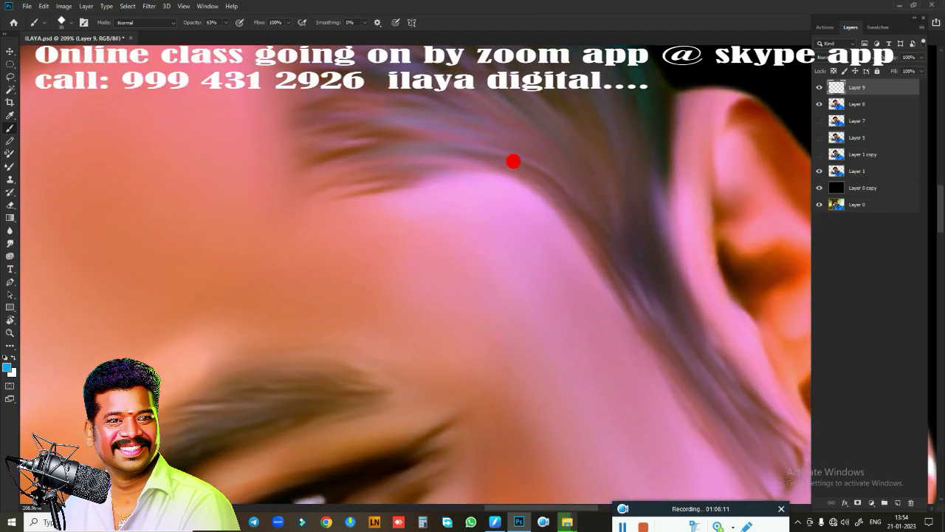
mouse_move(625, 229)
left_mouse_down()
mouse_move(512, 245)
mouse_move(549, 289)
left_mouse_up()
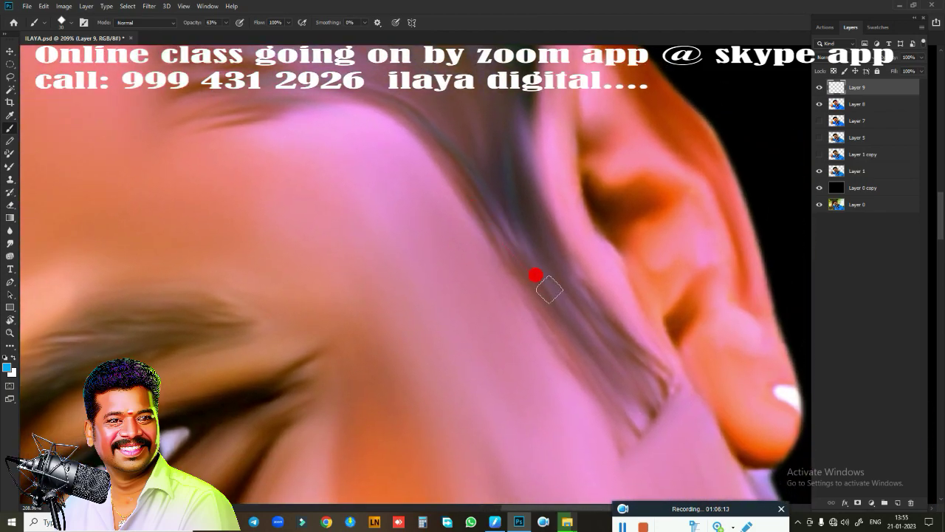
scroll(555, 281, "down", 1)
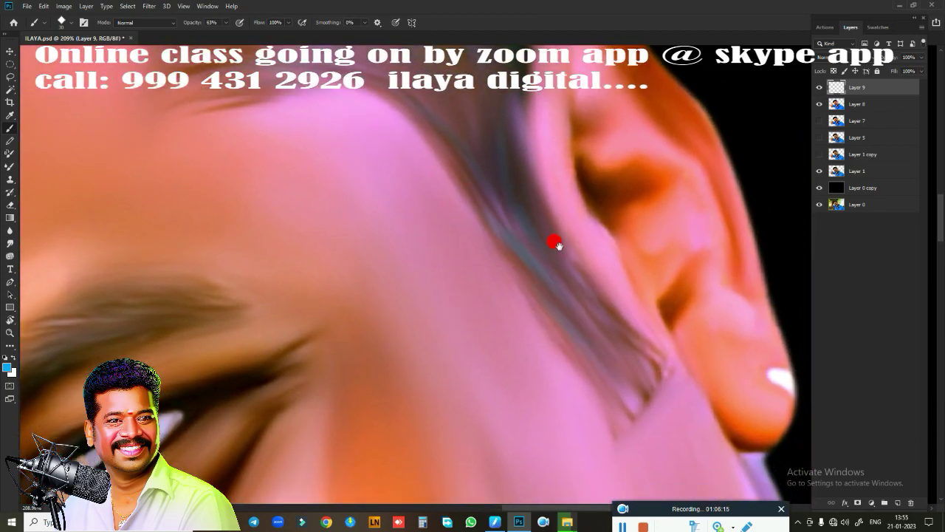
scroll(605, 311, "down", 1)
scroll(521, 362, "down", 2)
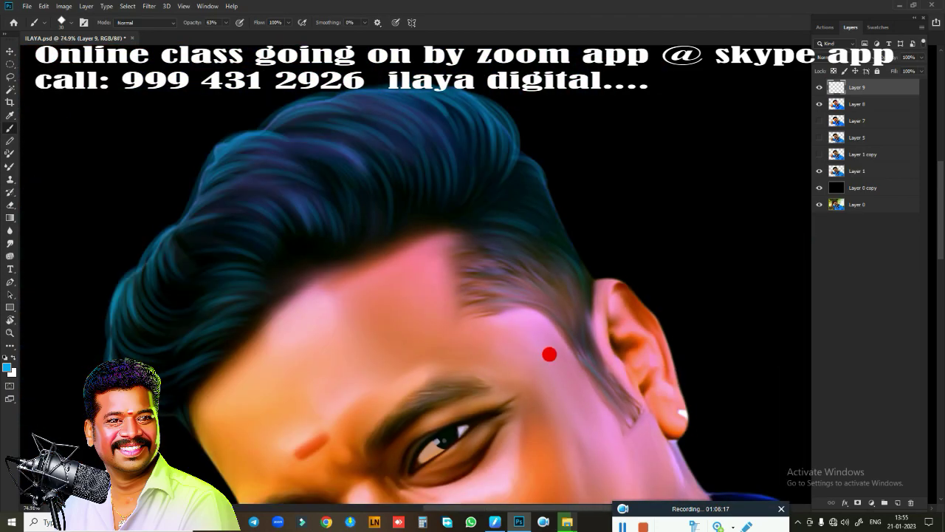
- Select Layer 8 and lasso a selection around the whole hair area
left_click_drag(407, 299, 569, 255)
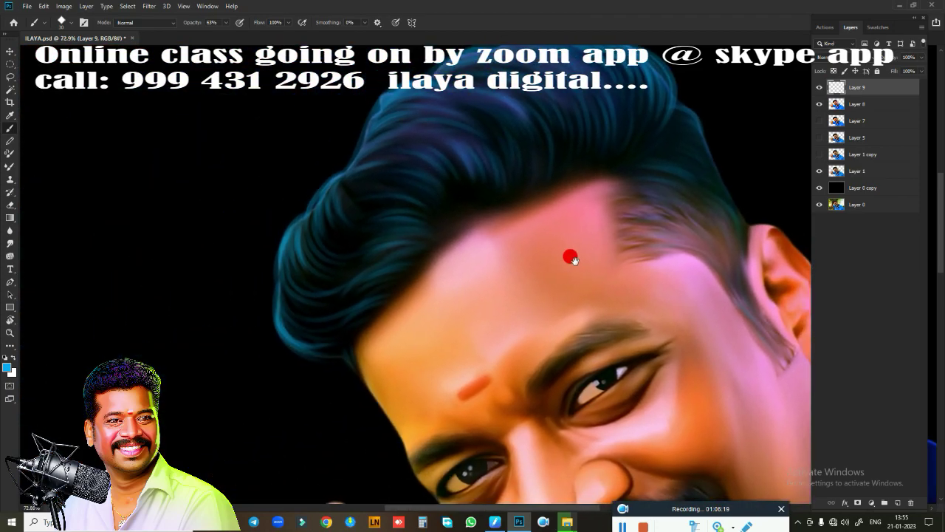
scroll(557, 274, "up", 1)
scroll(559, 276, "up", 1)
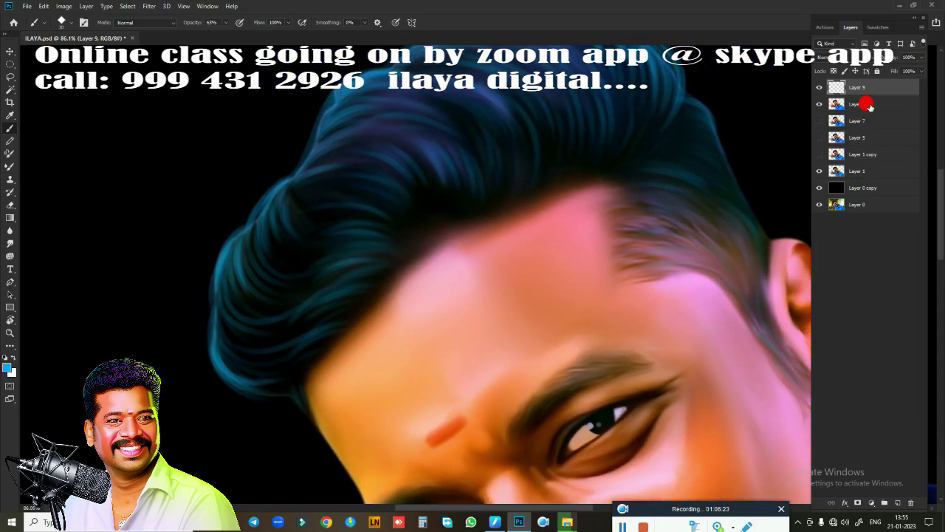
left_click(870, 105)
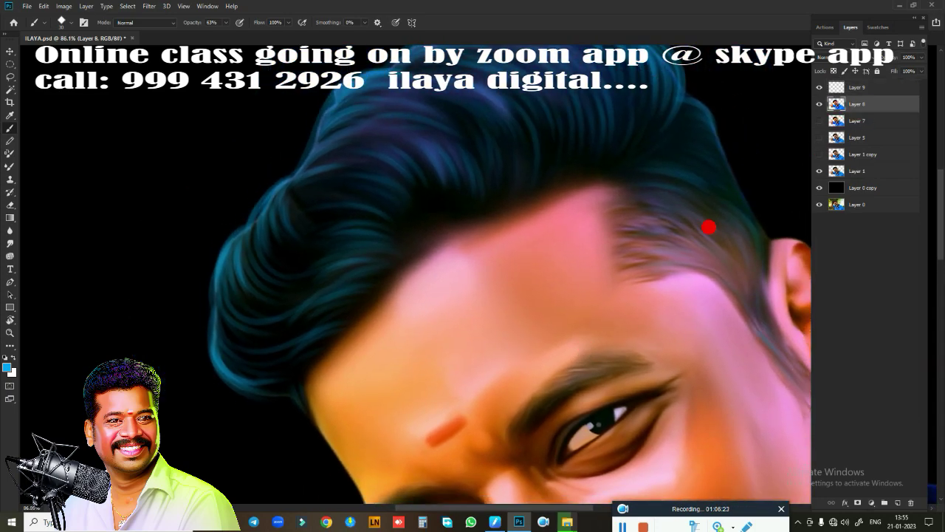
left_click_drag(588, 292, 580, 316)
key("l")
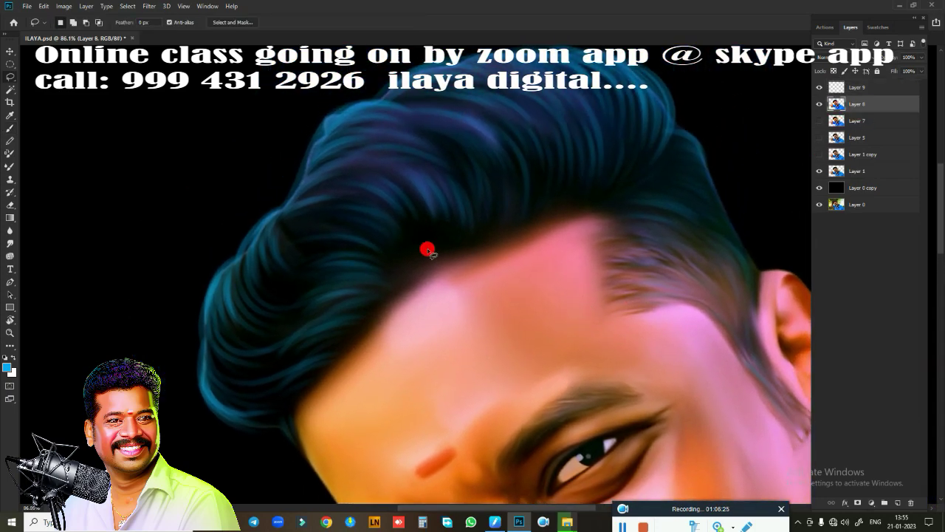
left_click_drag(428, 249, 365, 321)
mouse_move(288, 410)
left_mouse_down()
mouse_move(101, 320)
mouse_move(517, 70)
mouse_move(758, 182)
mouse_move(749, 279)
left_mouse_up()
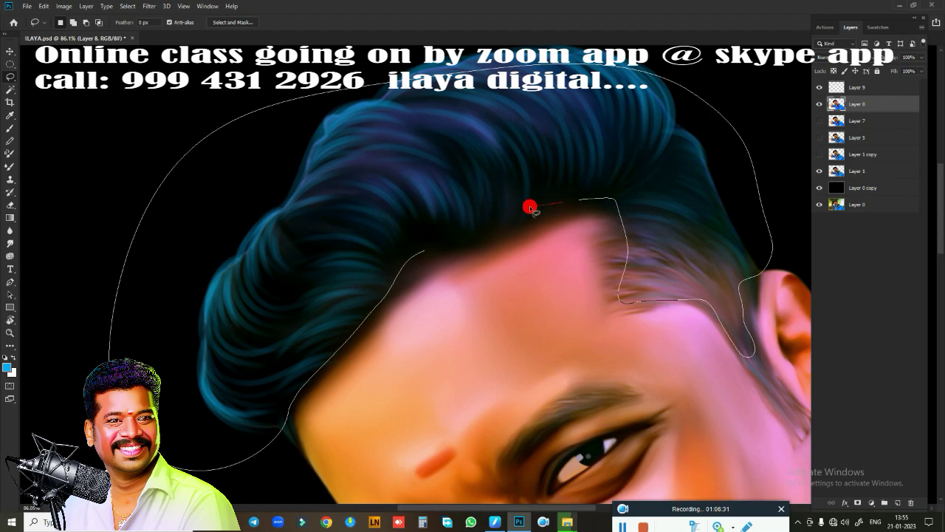
left_click_drag(530, 207, 443, 250)
left_click_drag(475, 280, 402, 348)
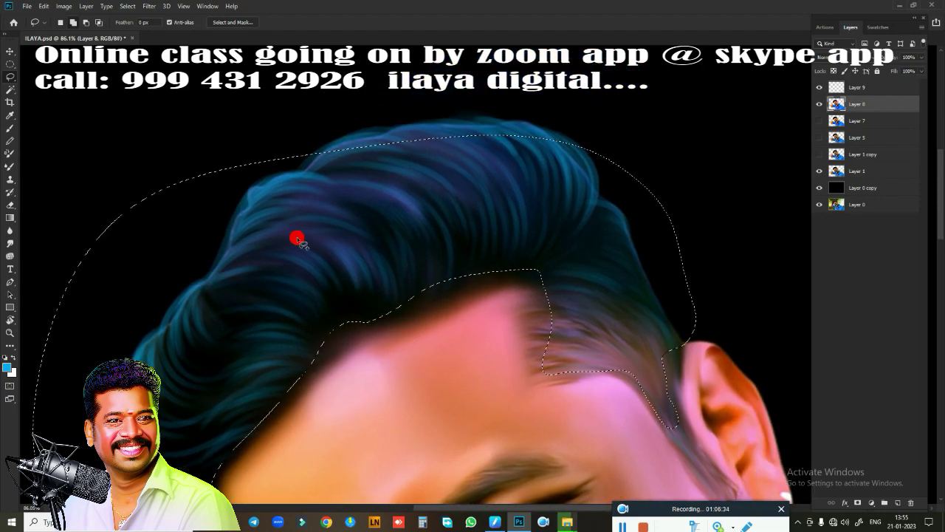
mouse_move(296, 238)
left_mouse_down()
mouse_move(534, 88)
mouse_move(521, 271)
left_mouse_up()
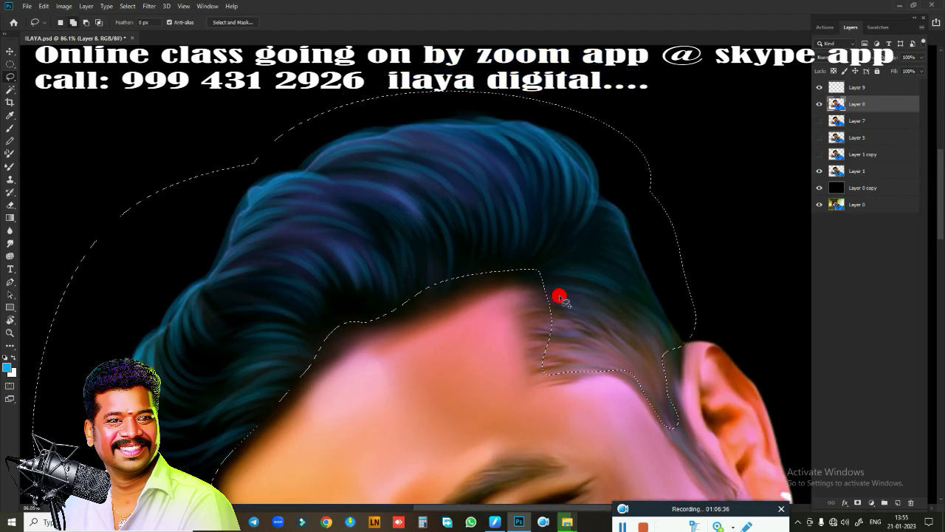
- Feather the selection 100 px, copy it to Layer 10, and set Lightness to -100
key("shift+F6")
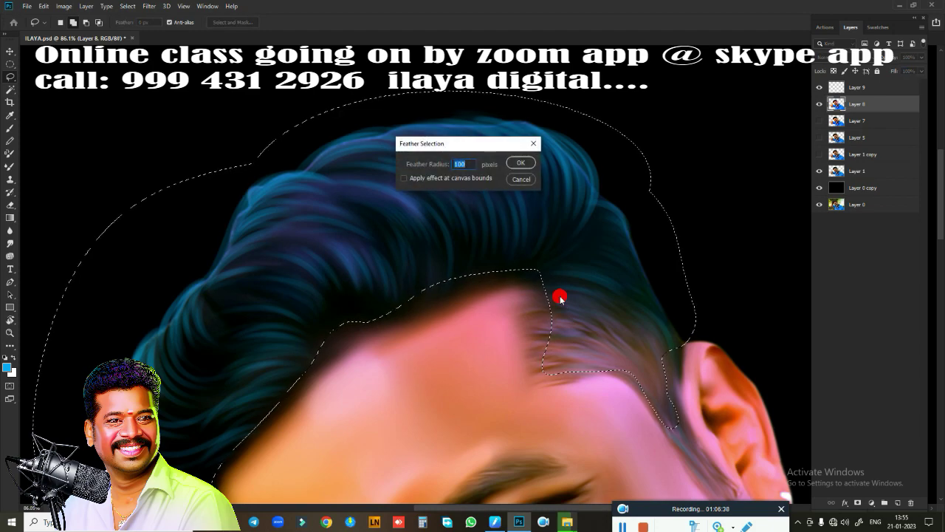
key("Return")
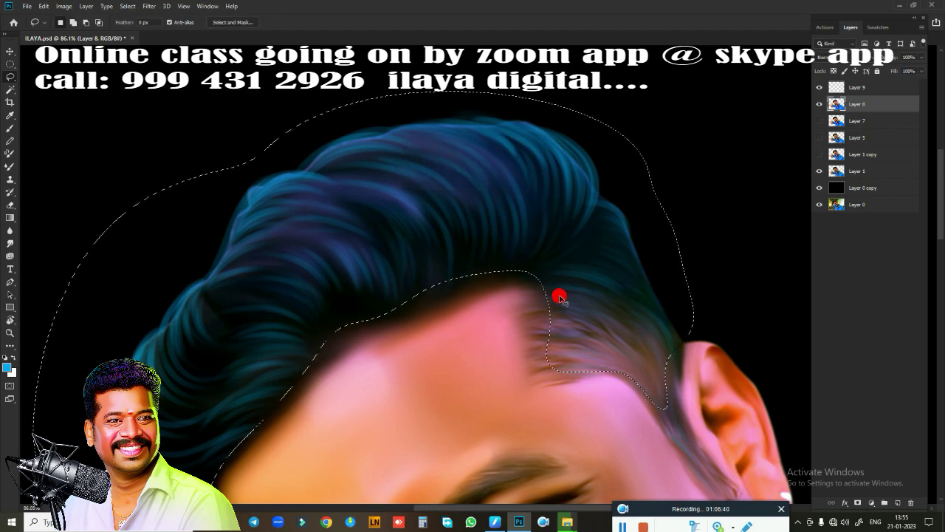
key("ctrl+j")
key("ctrl+u")
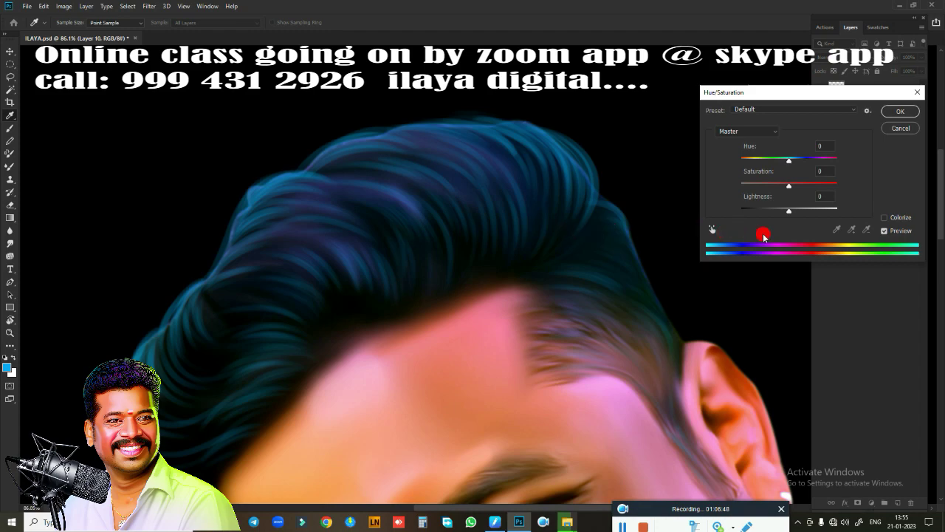
left_click_drag(790, 213, 372, 200)
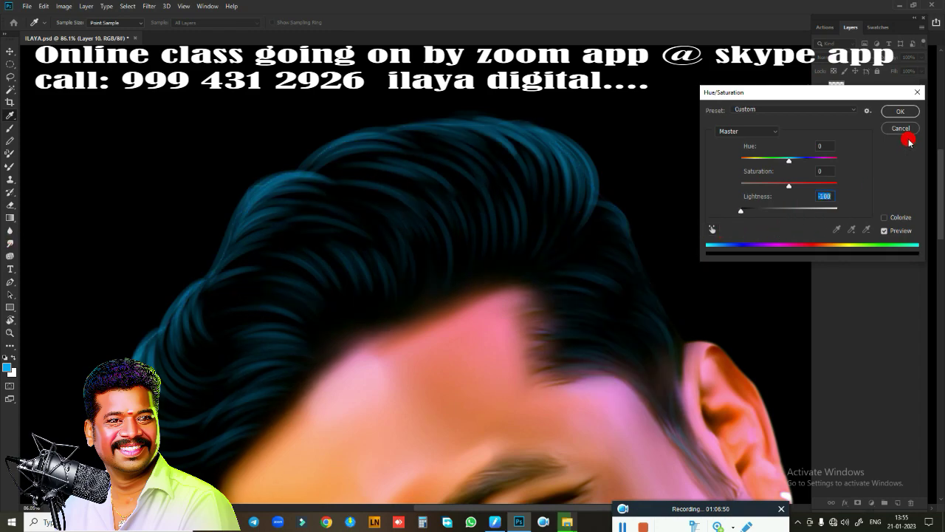
left_click(900, 111)
mouse_move(474, 303)
left_mouse_down()
mouse_move(462, 274)
mouse_move(623, 91)
mouse_move(536, 190)
mouse_move(569, 214)
left_mouse_up()
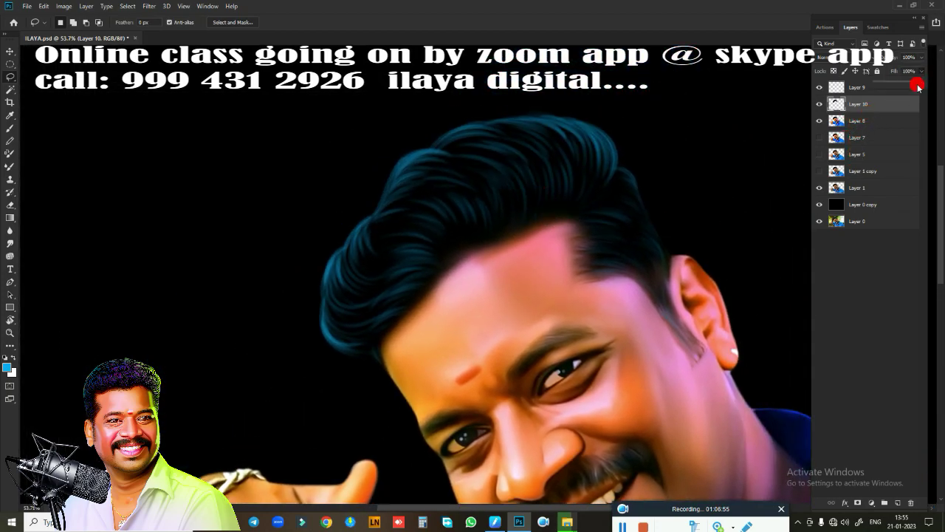
- Lower Layer 10's Fill to about 61% to soften the darkened hair
left_click_drag(895, 84, 904, 83)
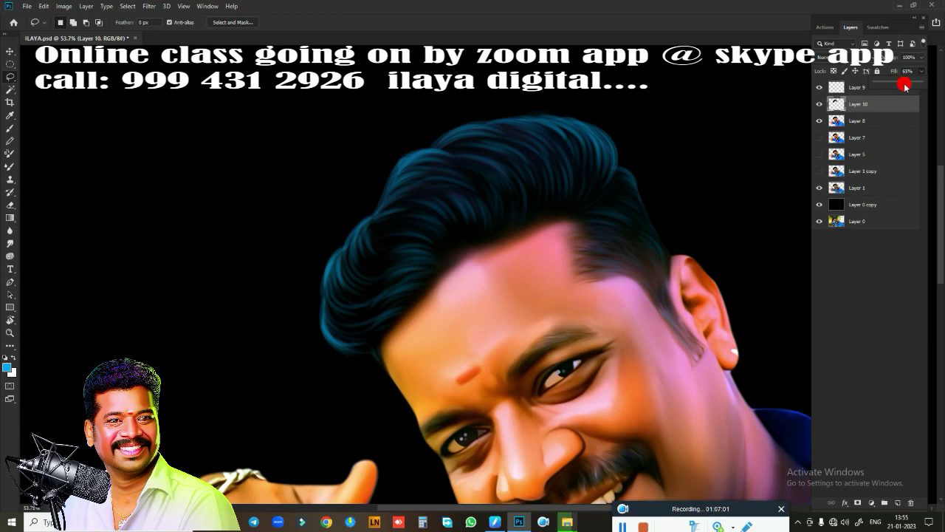
left_click_drag(903, 87, 892, 86)
left_click_drag(910, 87, 912, 88)
scroll(576, 277, "down", 2)
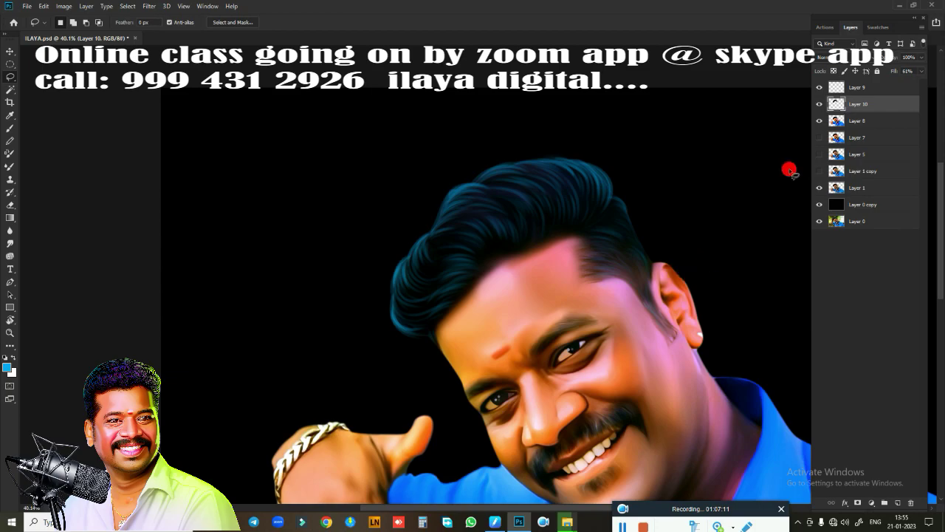
- Toggle Layer 10's visibility to compare the hair, then make Layer 9 active
left_click(818, 104)
left_click(818, 104)
left_click(818, 104)
left_click(818, 104)
left_click(857, 87)
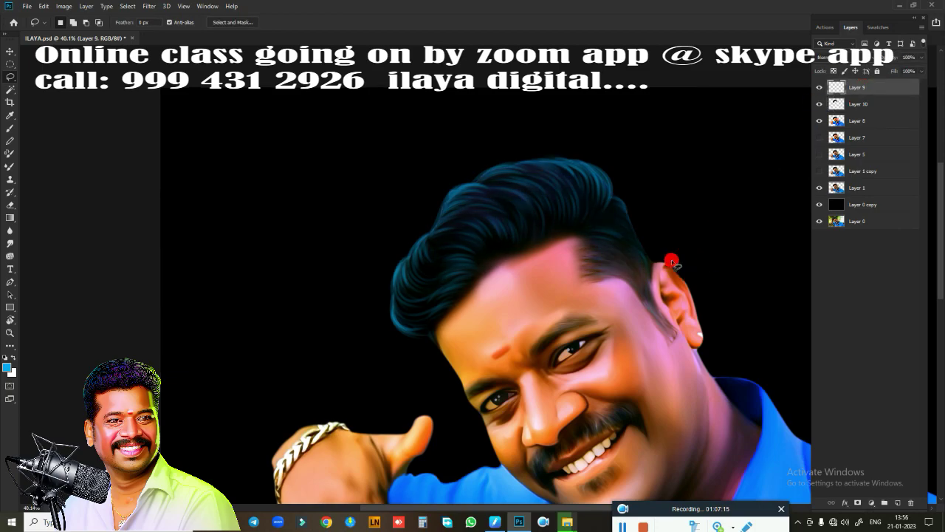
scroll(576, 298, "up", 3)
scroll(576, 298, "up", 2)
scroll(590, 281, "up", 2)
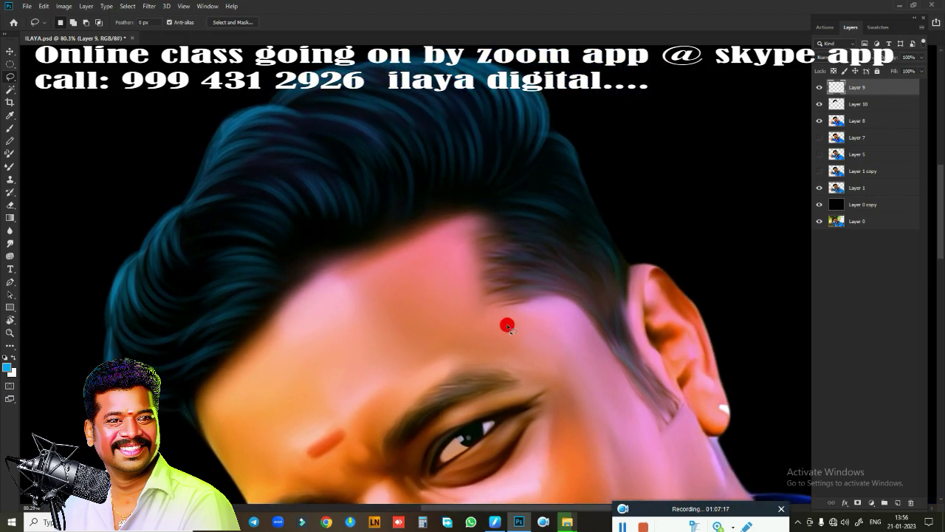
- Add Layer 11 below Layer 9 and set up a black #000000 brush at 100% opacity
left_click(898, 503)
key("ctrl+bracketleft")
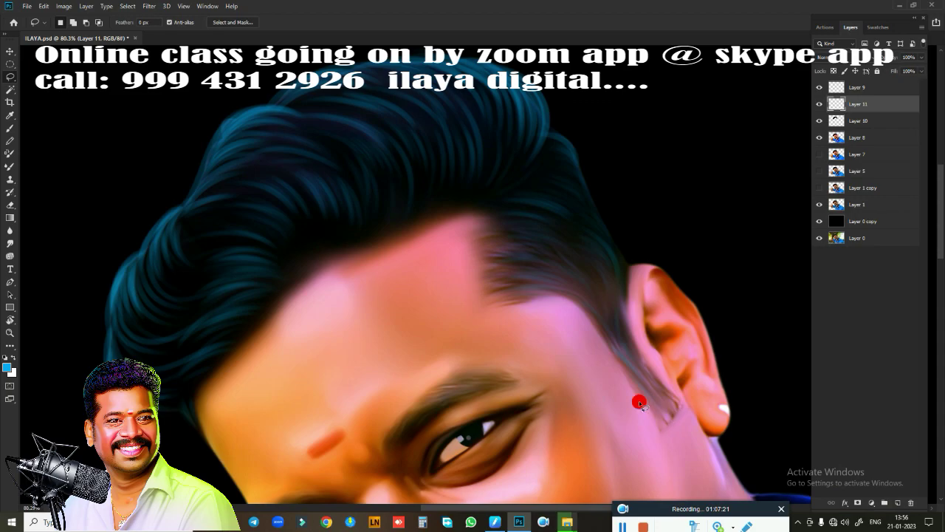
key("b")
right_click(446, 193)
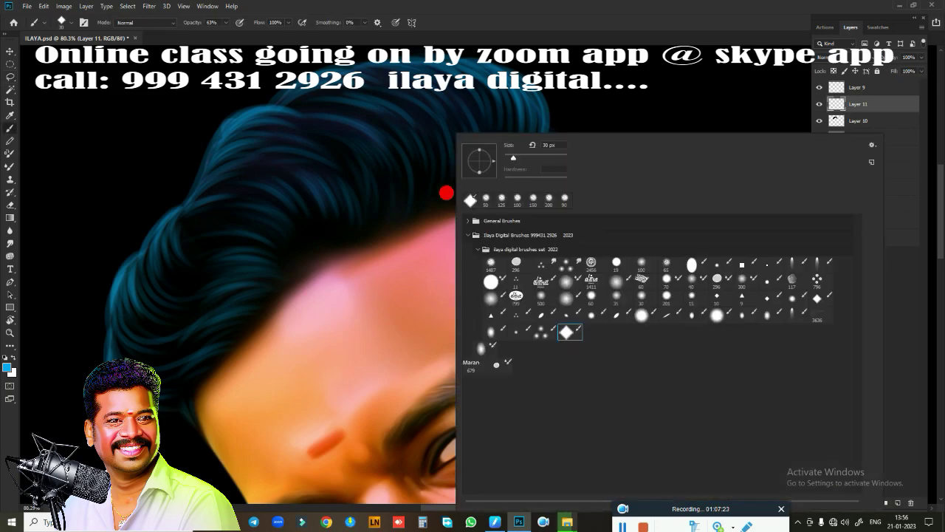
left_click(633, 41)
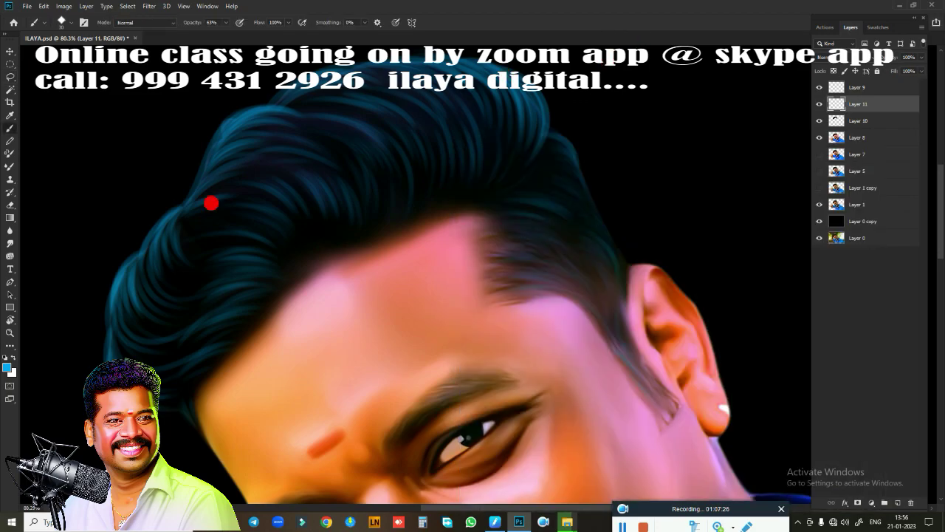
left_click(7, 367)
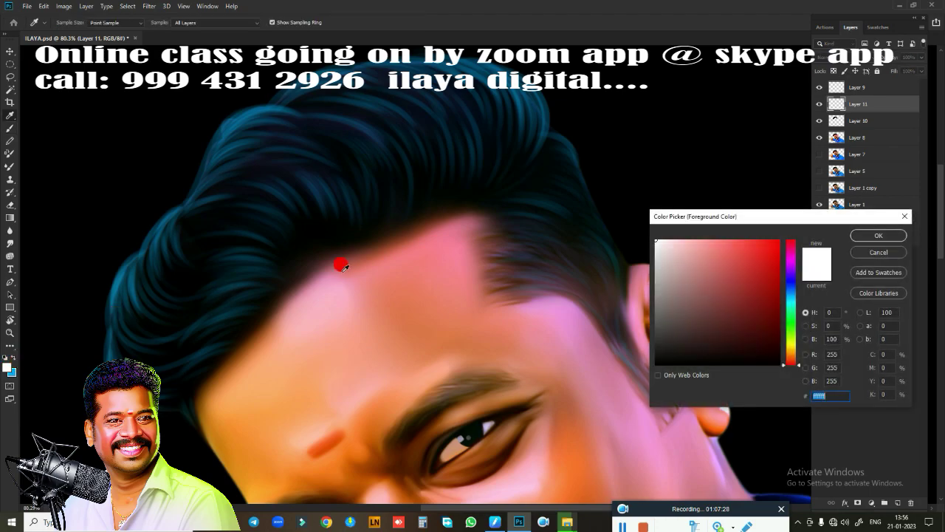
type("000000")
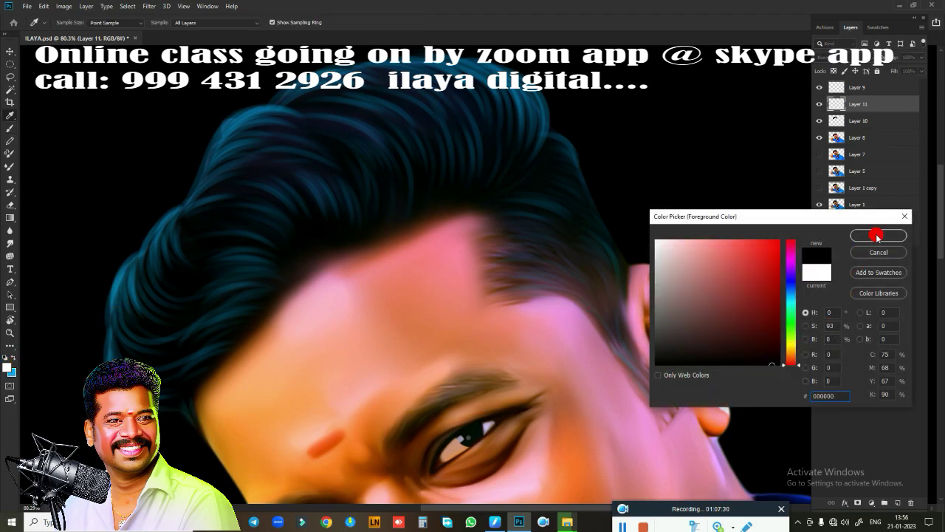
left_click(877, 236)
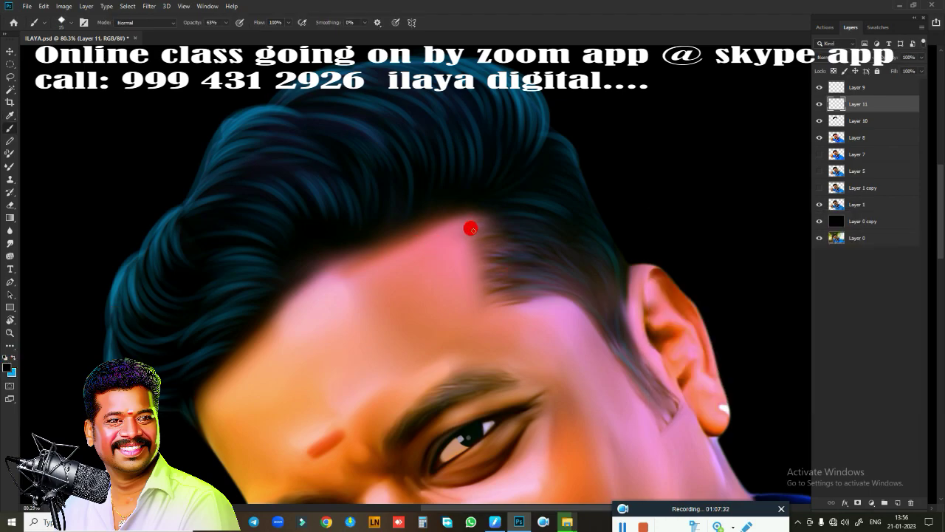
left_click(224, 24)
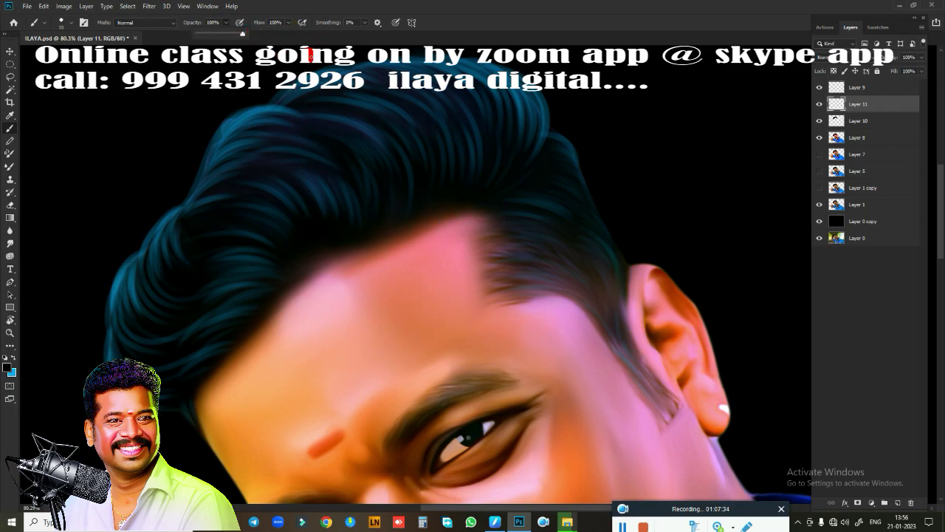
- Survey the forehead and hairline, undo a stray stroke, and select the Layer 0 copy layer
scroll(362, 281, "up", 1)
scroll(367, 283, "up", 1)
scroll(449, 261, "up", 1)
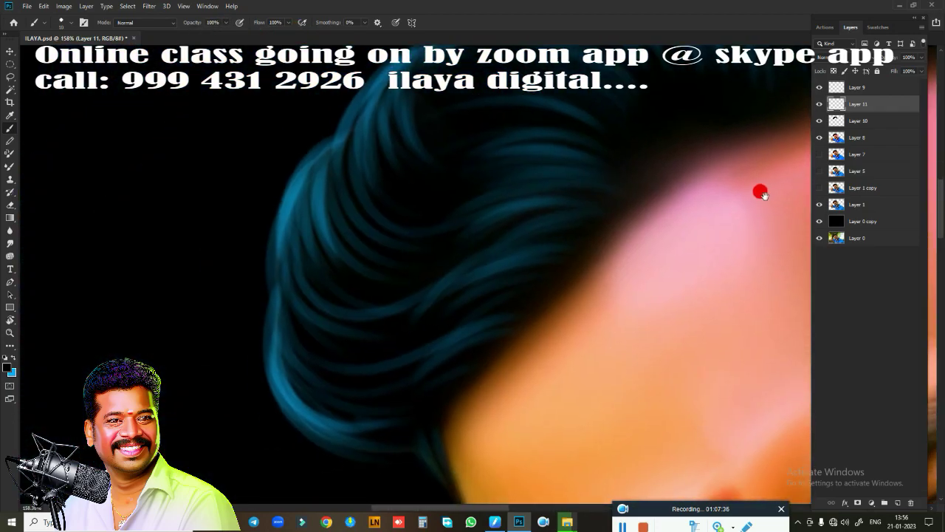
scroll(759, 190, "up", 1)
mouse_move(687, 172)
left_mouse_down()
mouse_move(443, 371)
mouse_move(545, 363)
left_mouse_up()
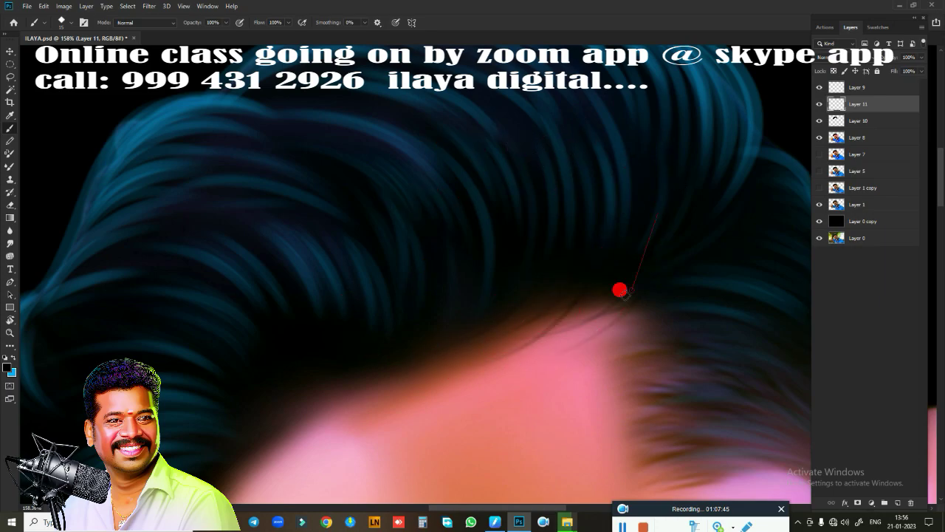
left_click_drag(358, 344, 555, 232)
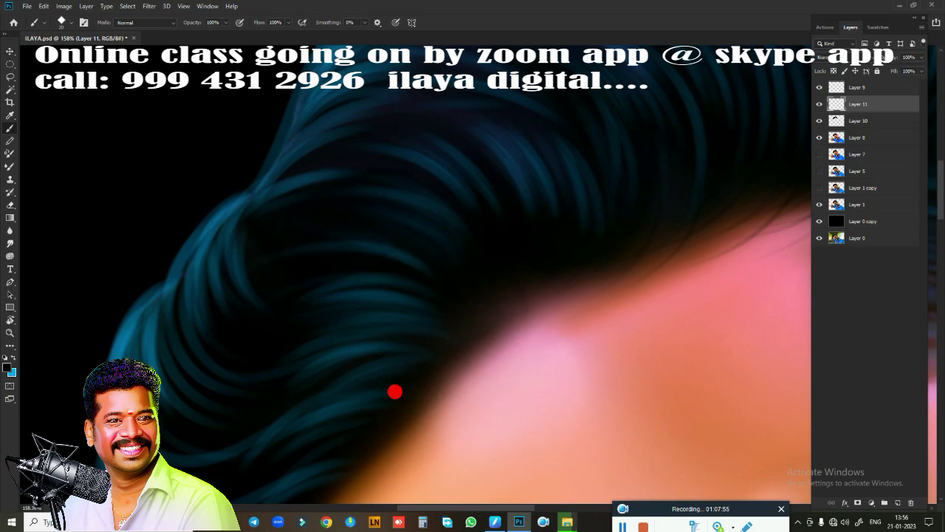
left_click_drag(395, 391, 496, 210)
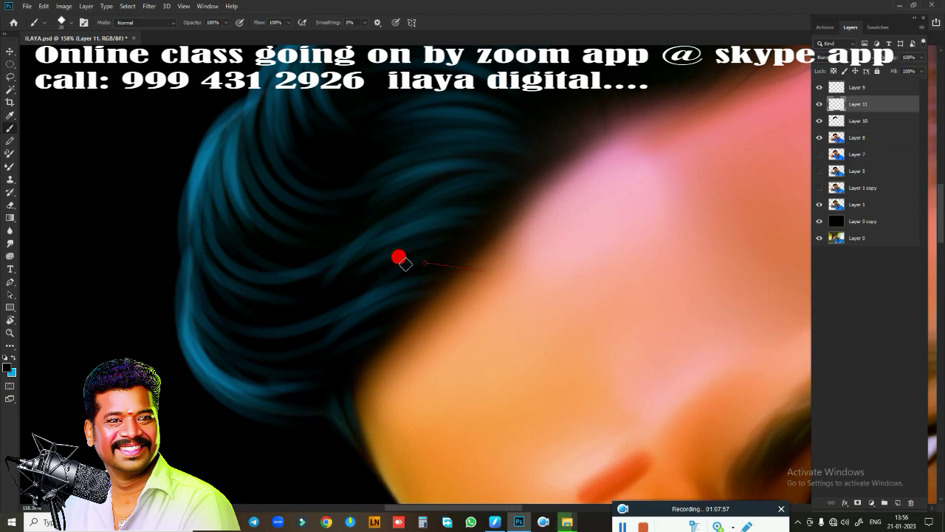
left_click_drag(548, 212, 473, 237)
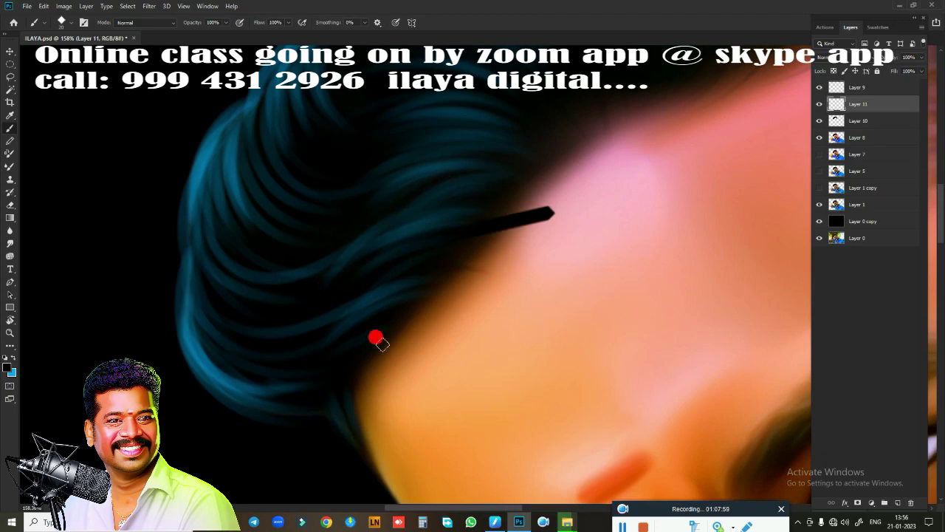
key("ctrl+z")
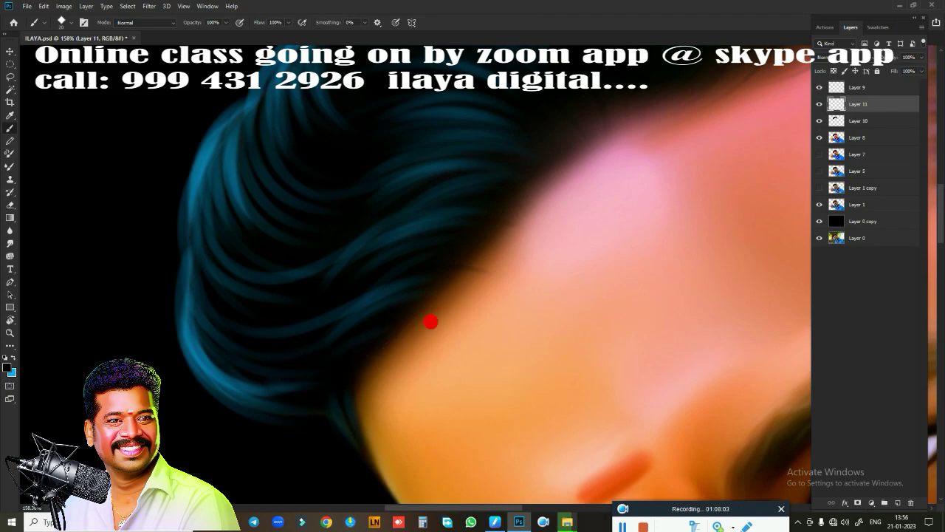
mouse_move(396, 290)
left_mouse_down()
mouse_move(352, 384)
mouse_move(409, 204)
left_mouse_up()
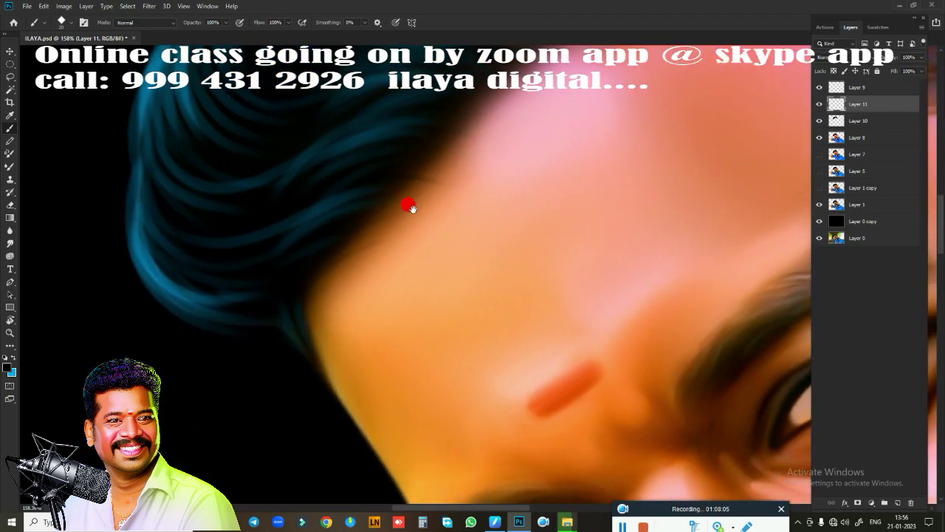
left_click_drag(347, 295, 379, 302)
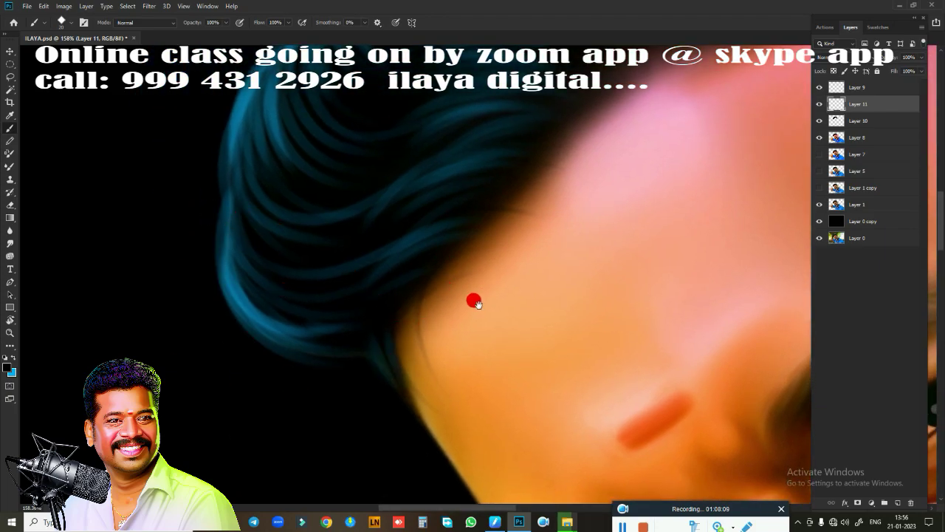
scroll(472, 300, "down", 3)
left_click(865, 224)
- On Layer 11, paint a thin black hair strand along the hairline beside the ear
scroll(686, 283, "down", 2)
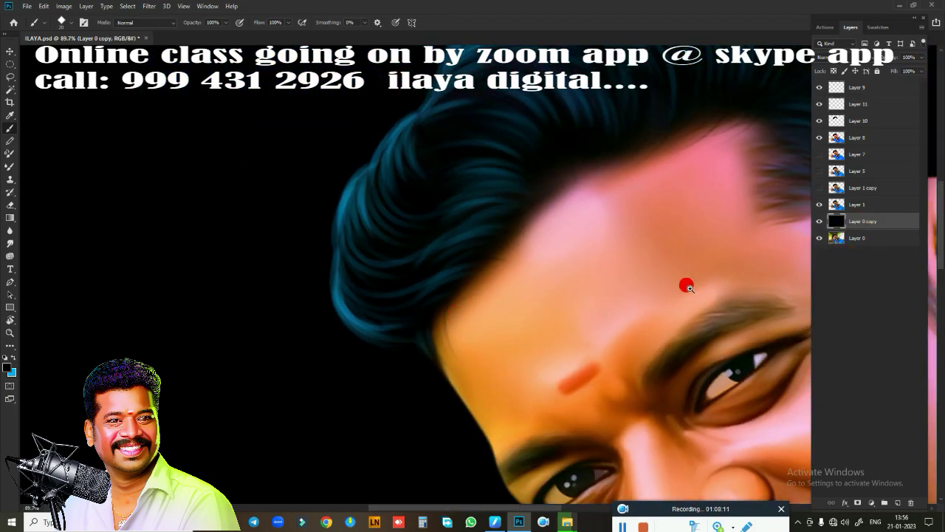
scroll(348, 264, "up", 3)
scroll(407, 297, "up", 3)
scroll(407, 297, "up", 5)
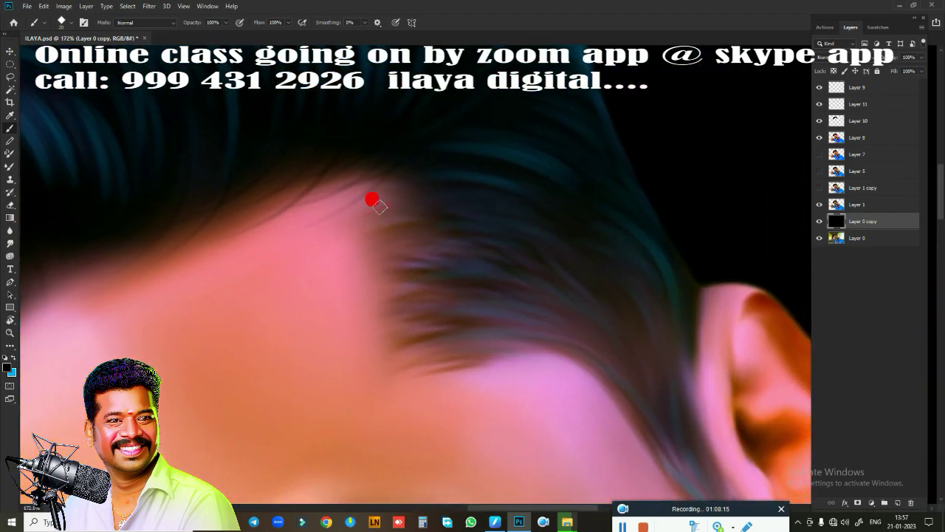
left_click(873, 102)
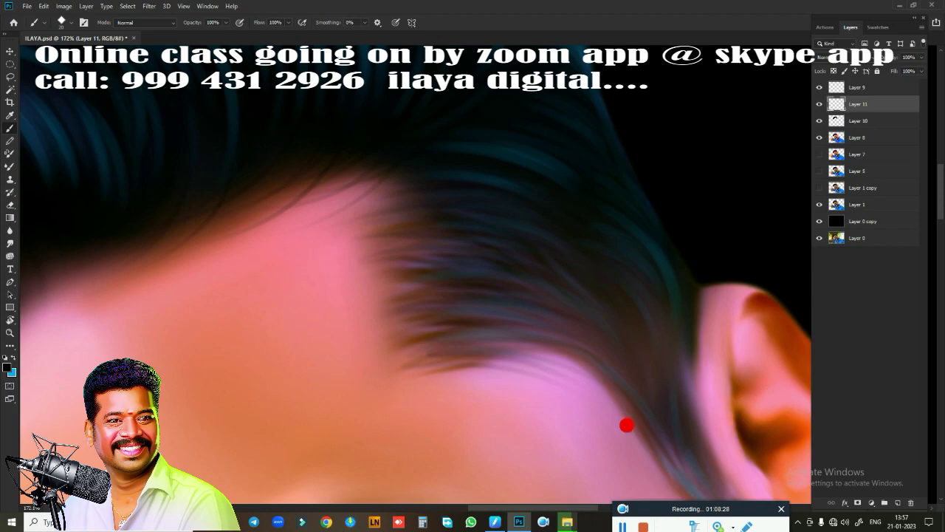
left_click_drag(627, 424, 481, 48)
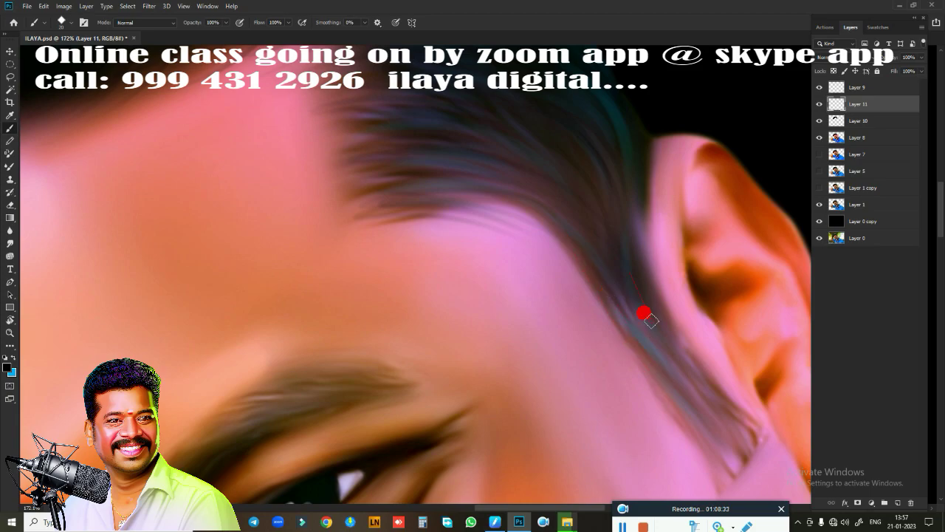
left_click_drag(680, 435, 688, 461)
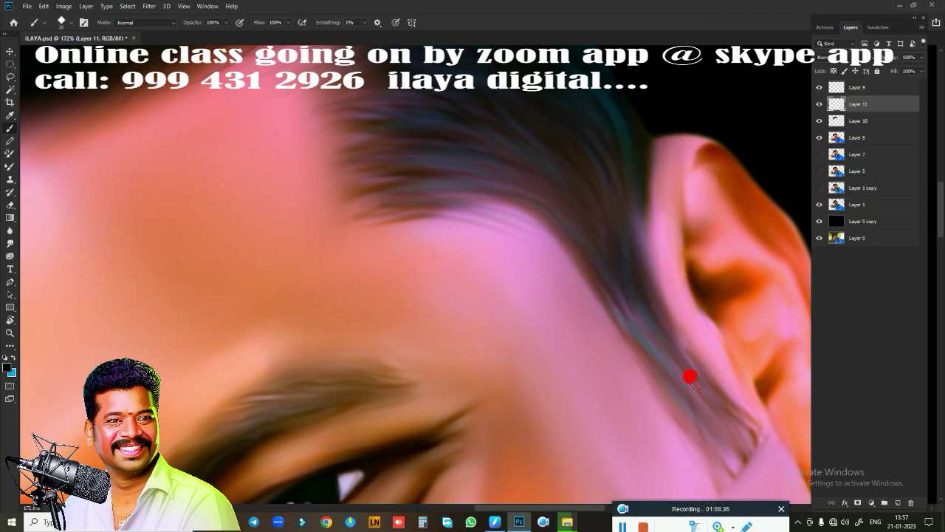
- Look over the forehead and hair, then make Layer 9 the active layer
left_click_drag(443, 392, 595, 424)
scroll(625, 350, "down", 3)
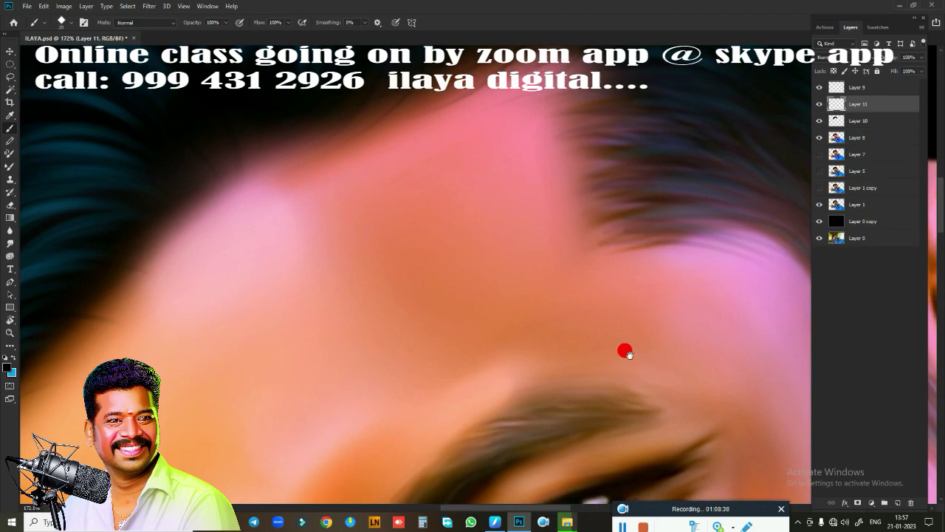
scroll(625, 350, "down", 3)
scroll(559, 259, "up", 5)
scroll(597, 214, "down", 3)
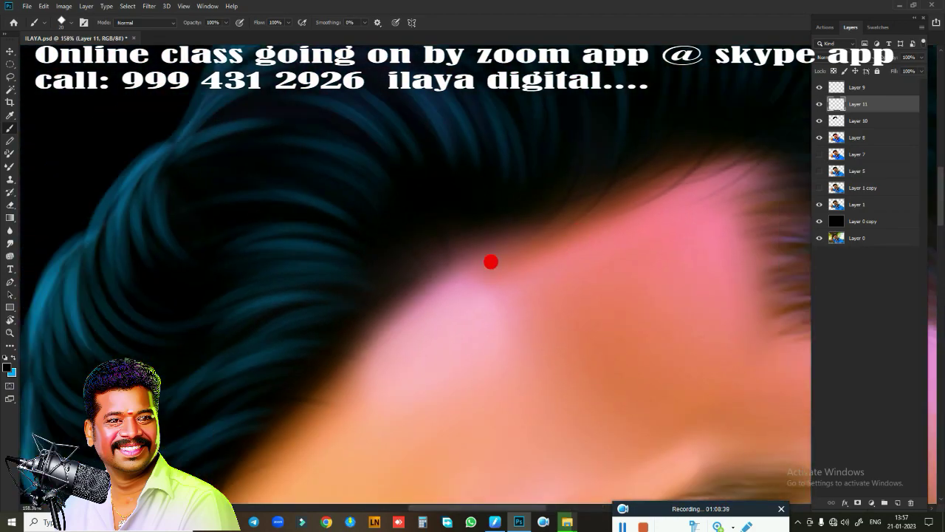
scroll(567, 422, "down", 2)
scroll(503, 380, "up", 2)
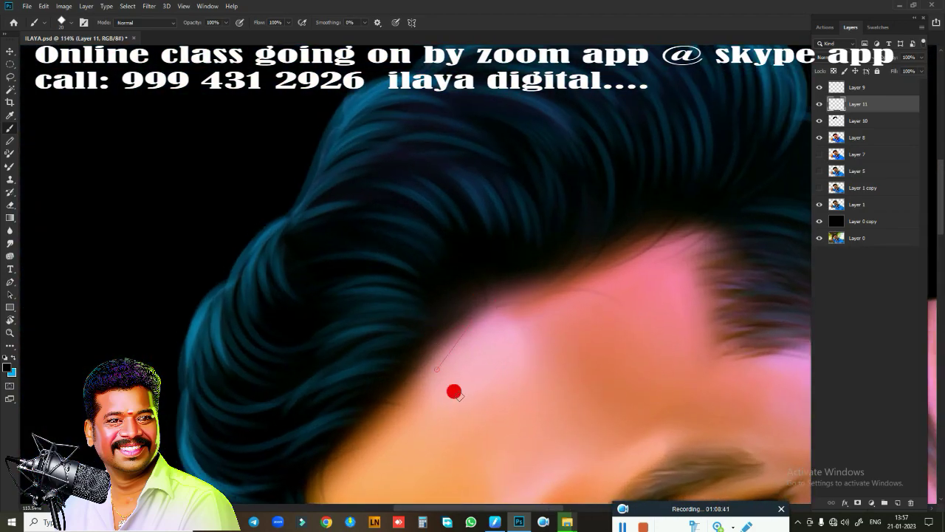
scroll(521, 384, "down", 2)
scroll(522, 378, "down", 1)
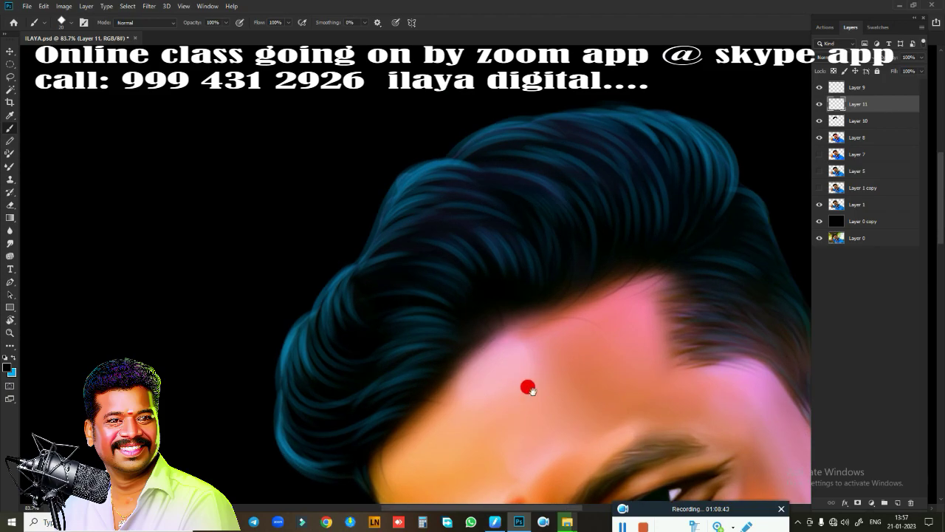
scroll(527, 386, "down", 2)
scroll(374, 298, "down", 2)
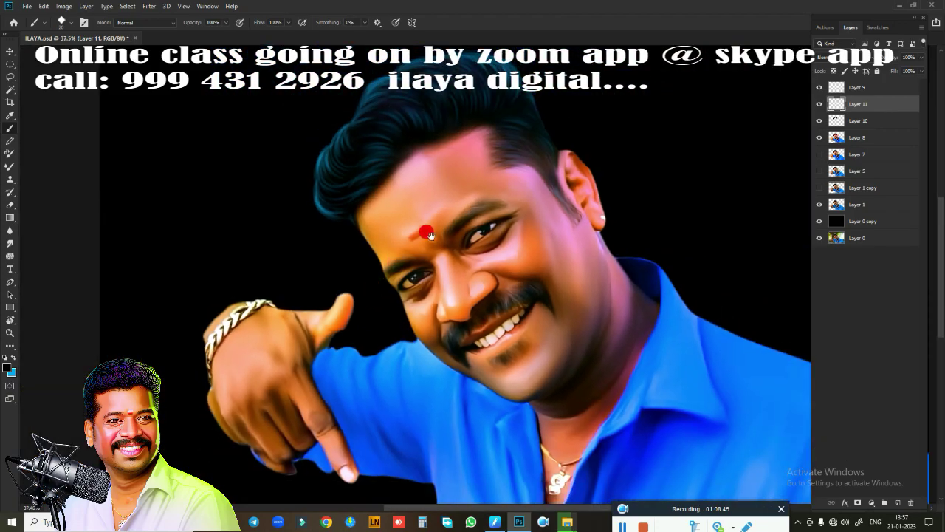
scroll(374, 298, "down", 2)
left_click(857, 87)
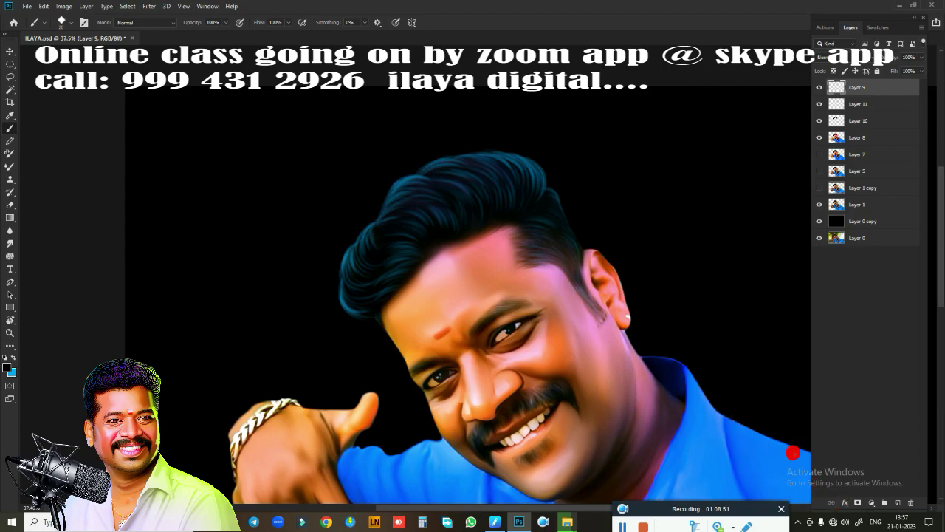
- Add a Gradient Overlay effect to Layer 9 and open its Gradient Editor
left_click(846, 504)
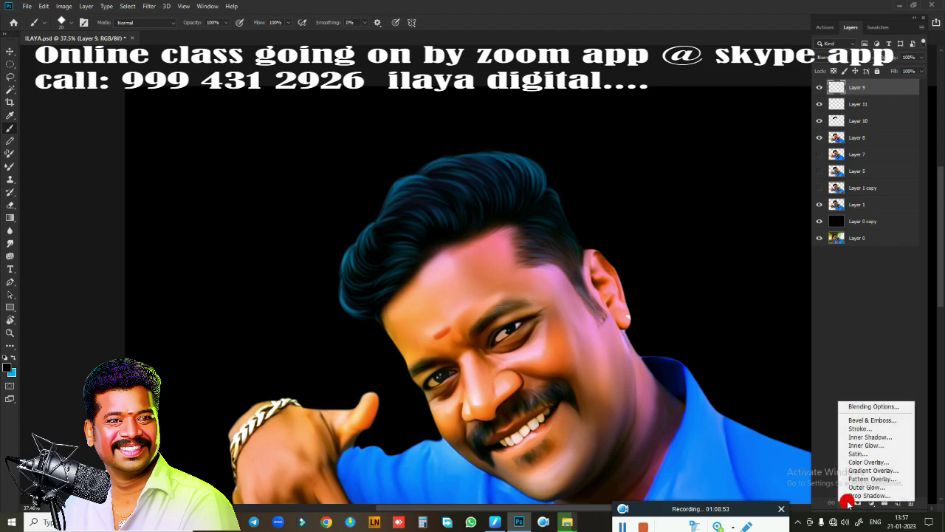
left_click(881, 472)
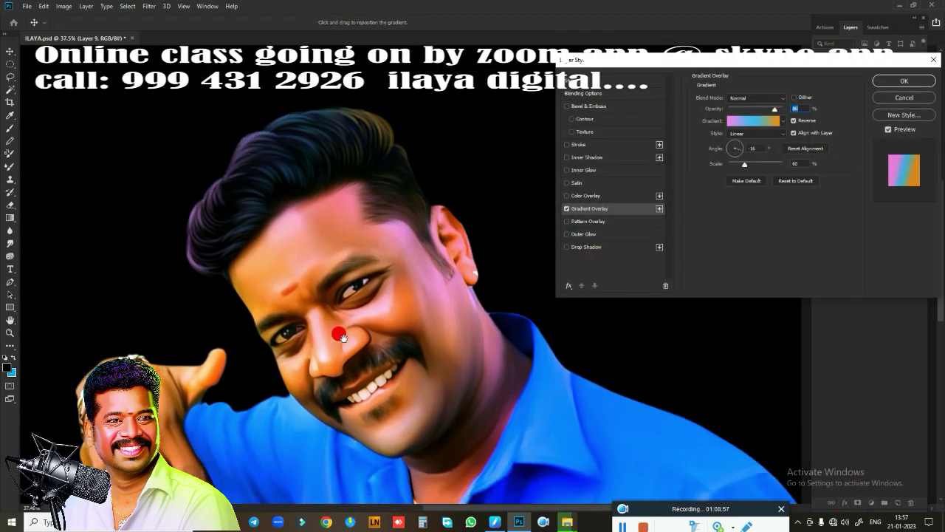
left_click(744, 121)
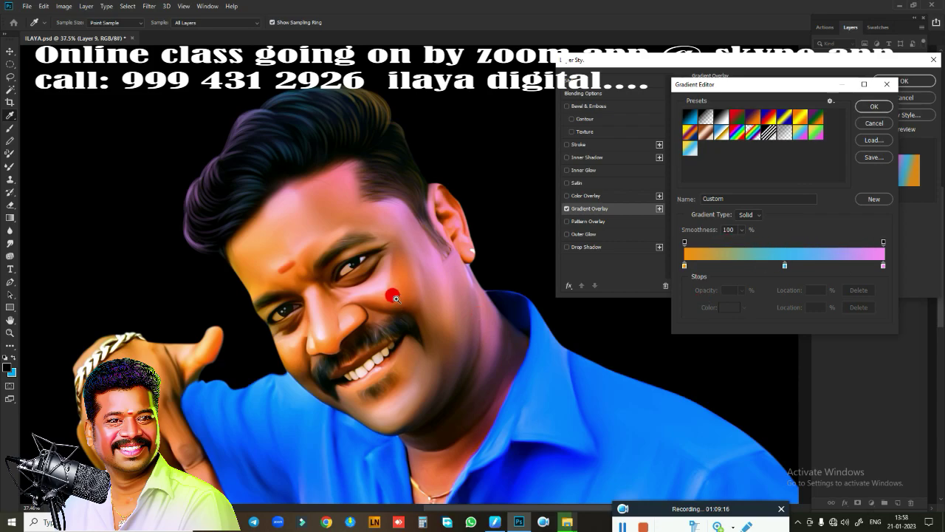
- Change the gradient's left colour stop from orange to magenta
scroll(420, 307, "up", 2)
scroll(460, 310, "up", 3)
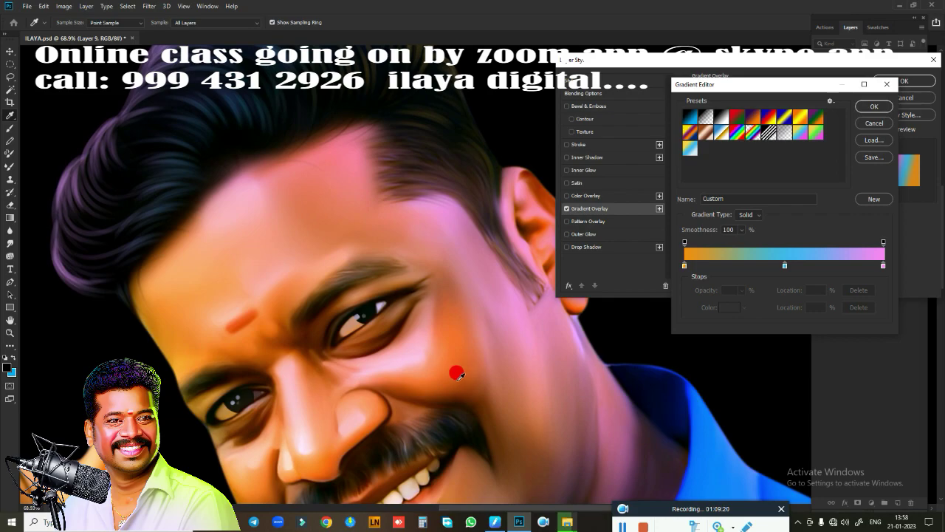
scroll(407, 268, "up", 1)
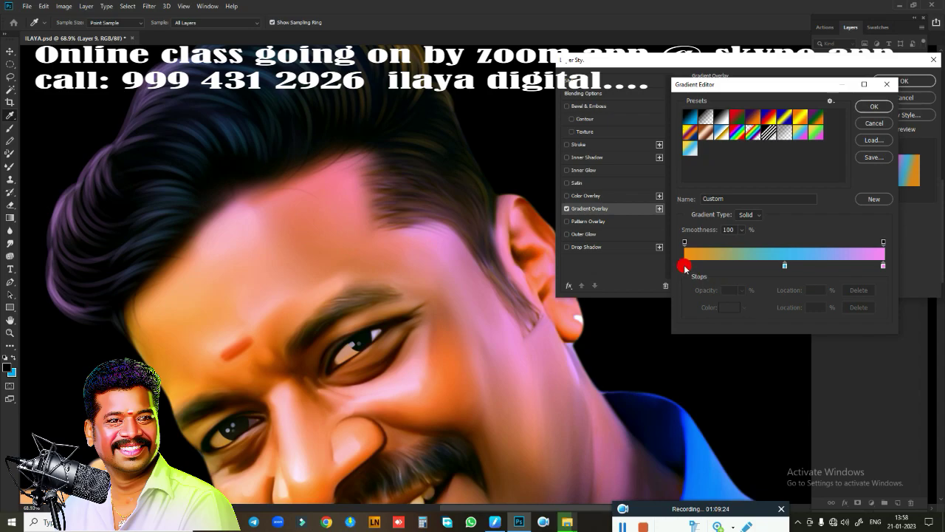
left_click(684, 265)
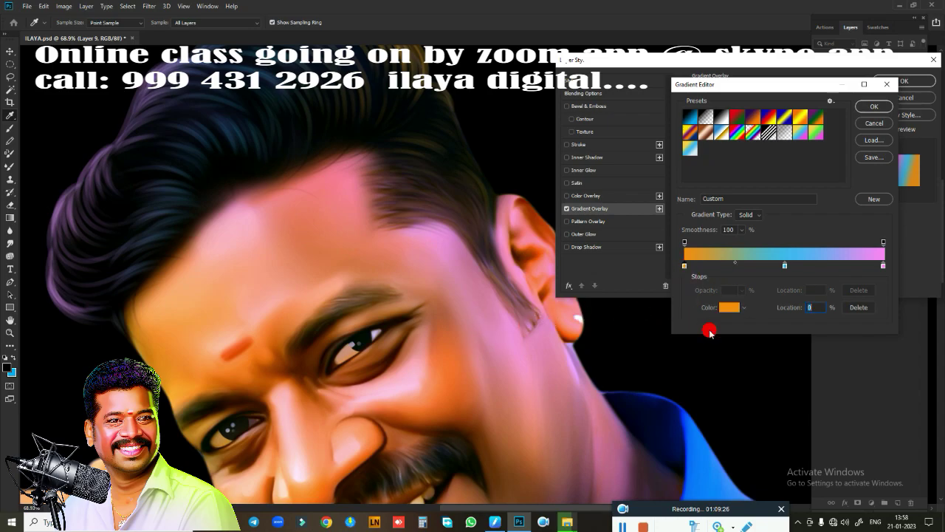
left_click(731, 309)
left_click_drag(795, 275, 790, 259)
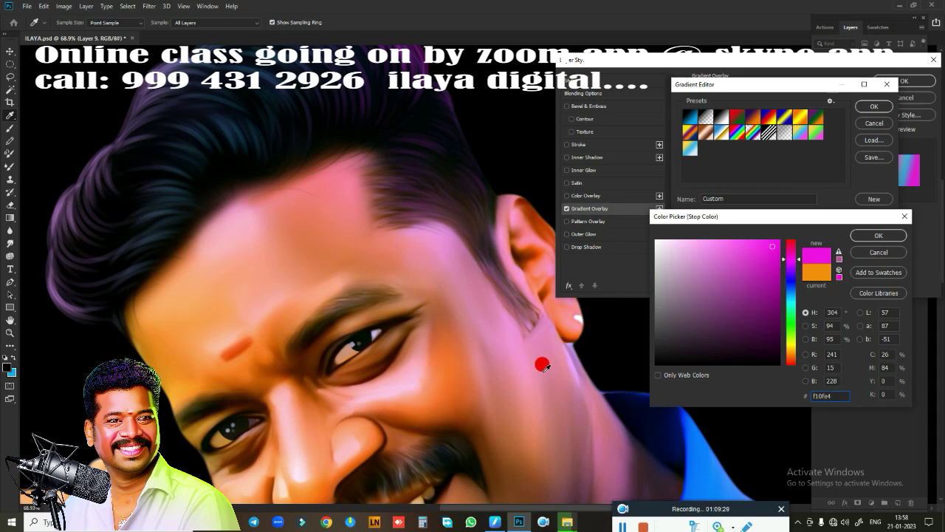
scroll(528, 360, "down", 2)
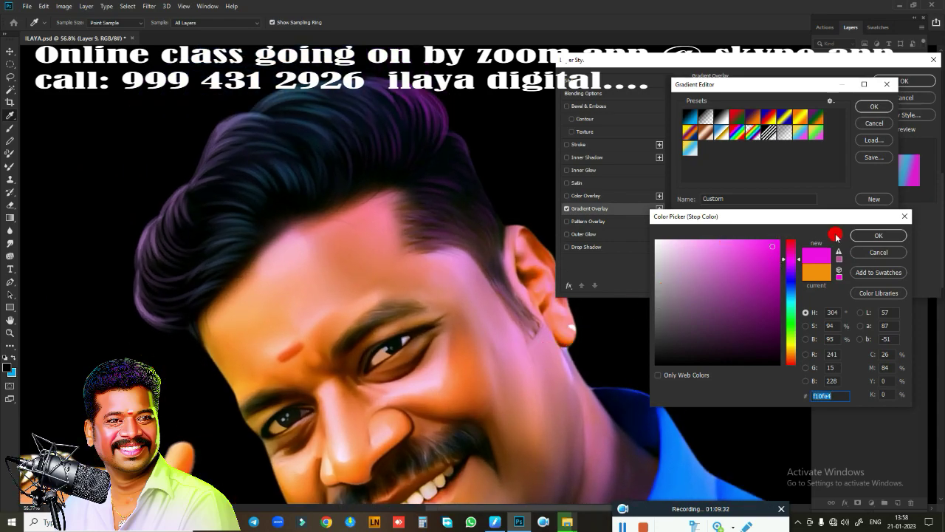
left_click(875, 236)
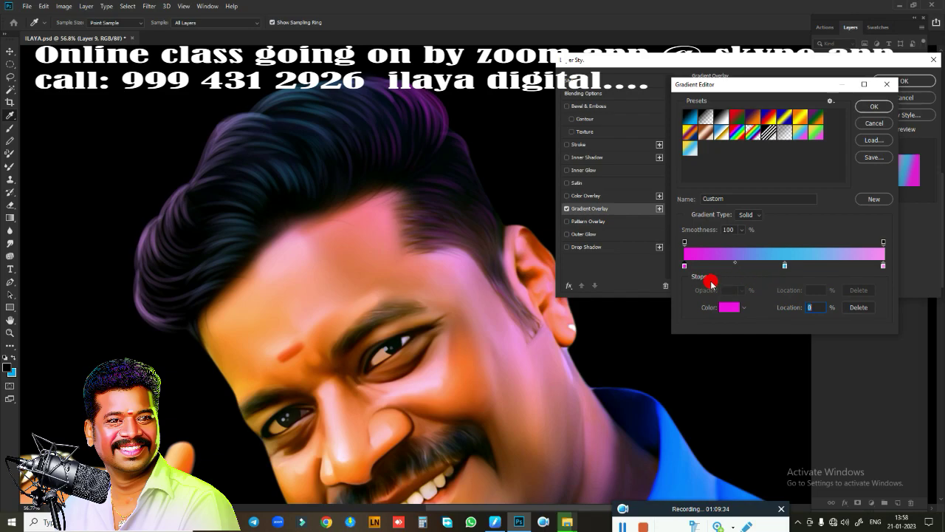
- Set the gradient's middle colour stop to light blue
left_click(784, 265)
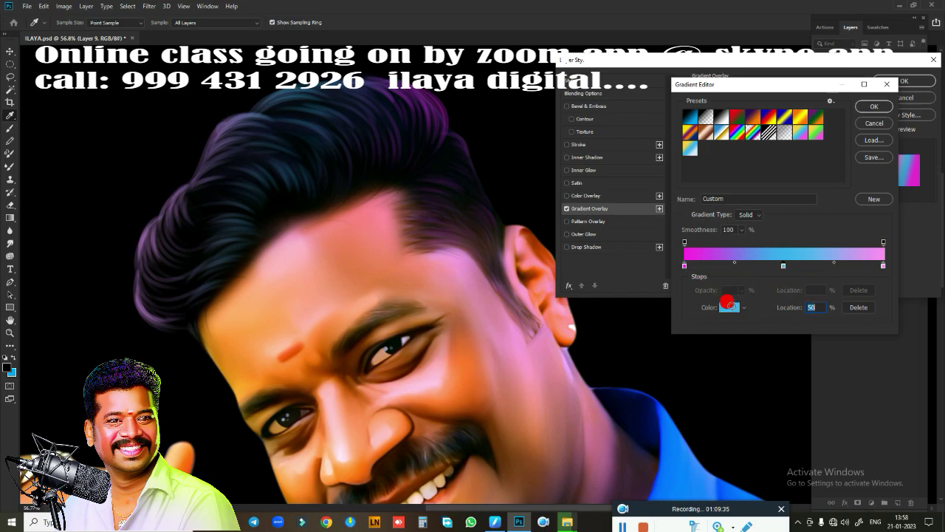
left_click(729, 307)
left_click(756, 272)
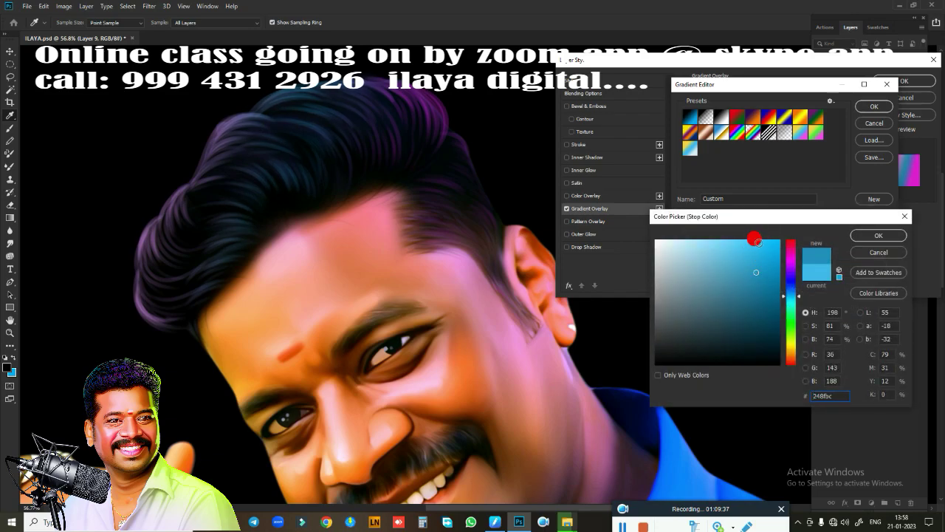
left_click(878, 237)
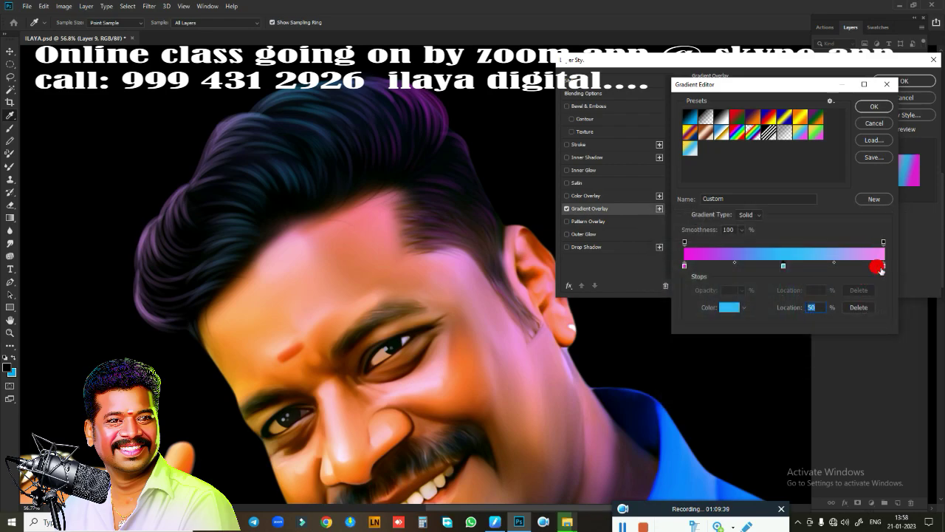
- Set the right end stop to a deep yellow-green (cde218) and apply the gradient
left_click(885, 268)
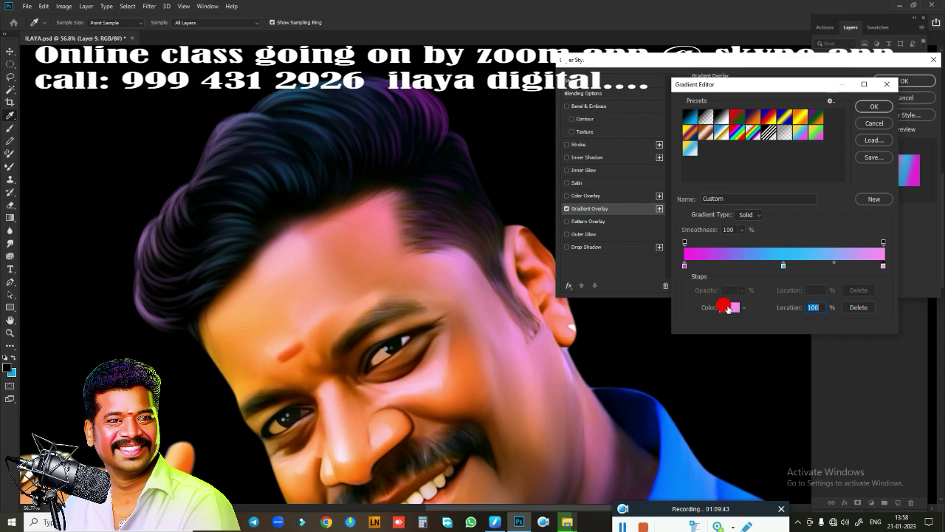
left_click(729, 307)
left_click(790, 340)
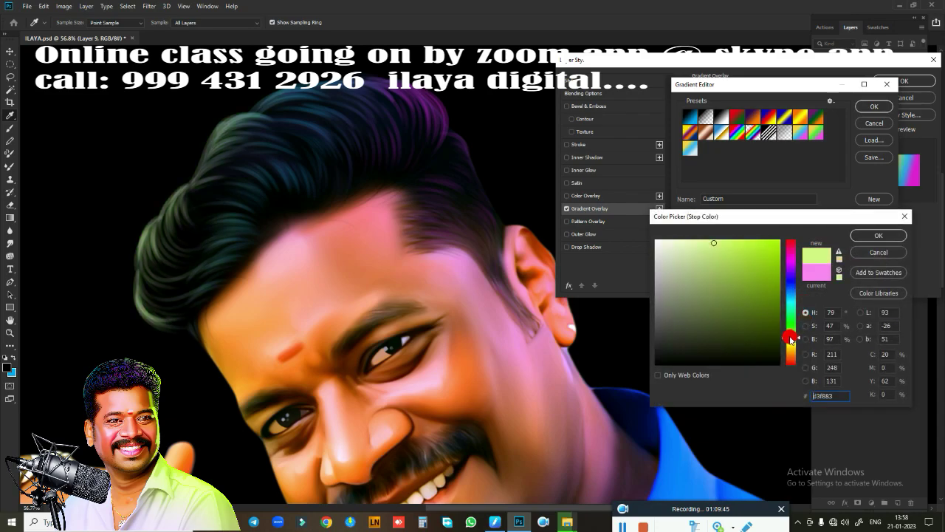
left_click(790, 343)
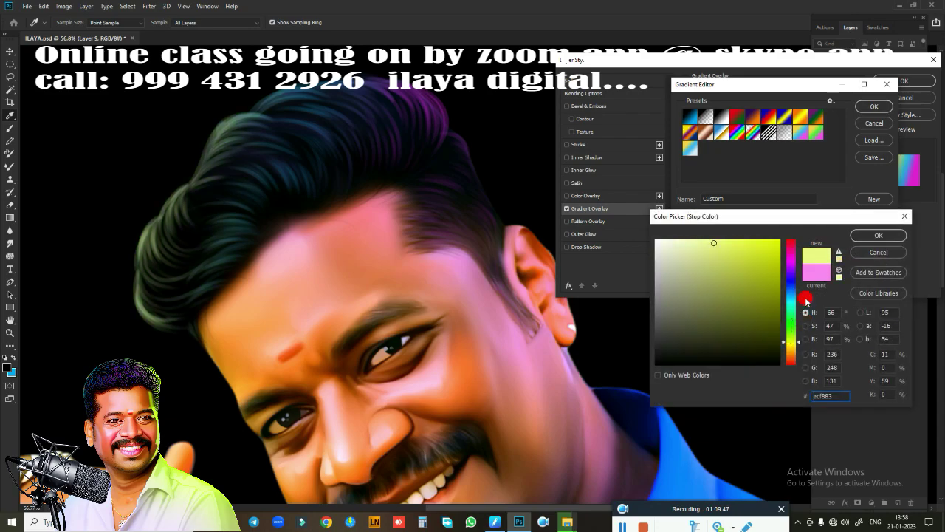
left_click(766, 253)
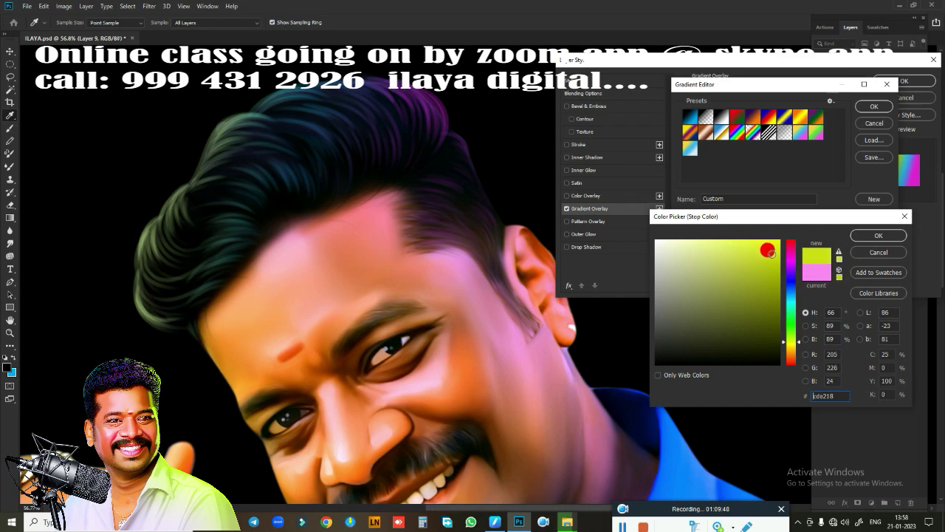
left_click(887, 234)
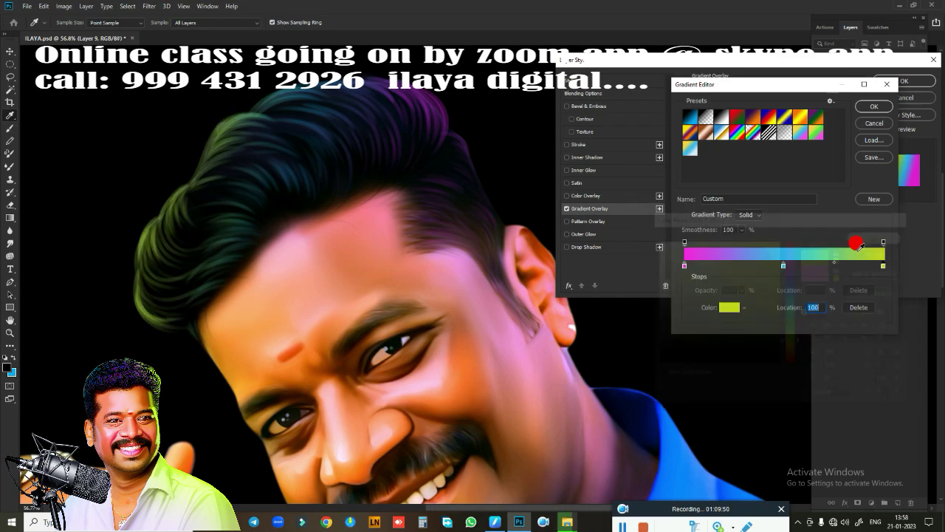
left_click(874, 108)
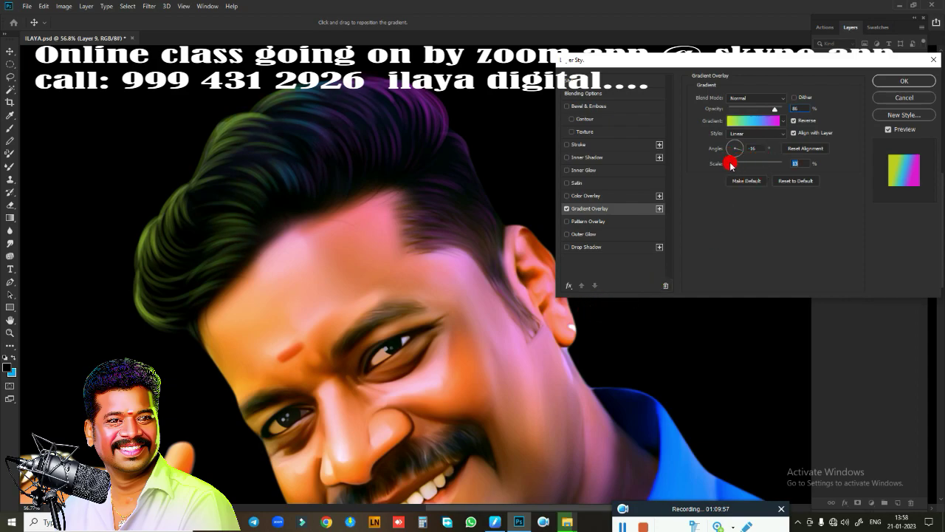
- Set the overlay scale to 72%, angle it with green on the left, and commit to Layer 9
mouse_move(731, 164)
left_mouse_down()
mouse_move(780, 169)
mouse_move(720, 167)
left_mouse_up()
mouse_move(770, 173)
left_mouse_down()
mouse_move(750, 172)
mouse_move(759, 172)
left_mouse_up()
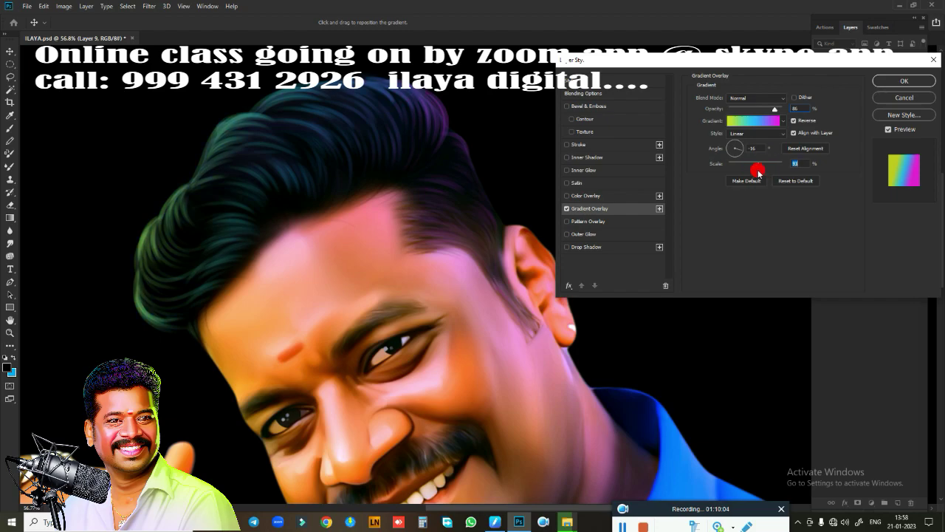
left_click(731, 143)
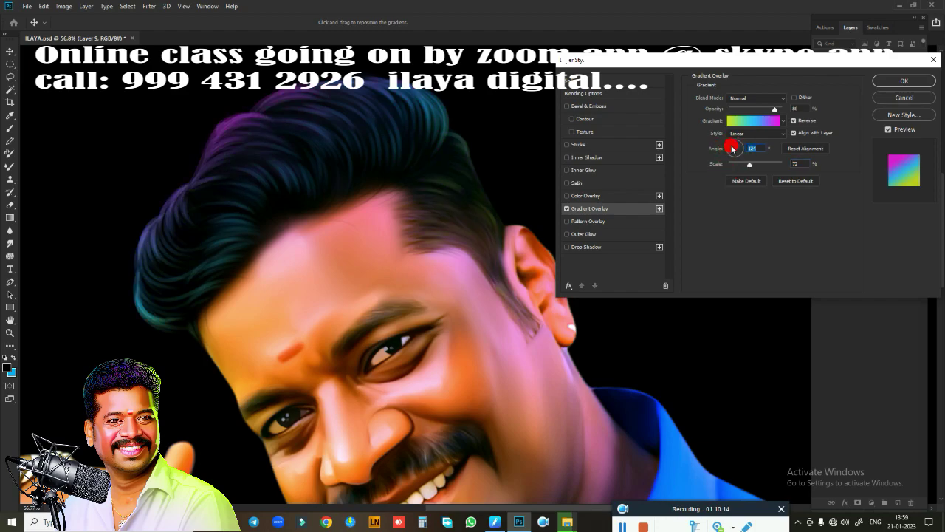
left_click_drag(733, 145, 735, 146)
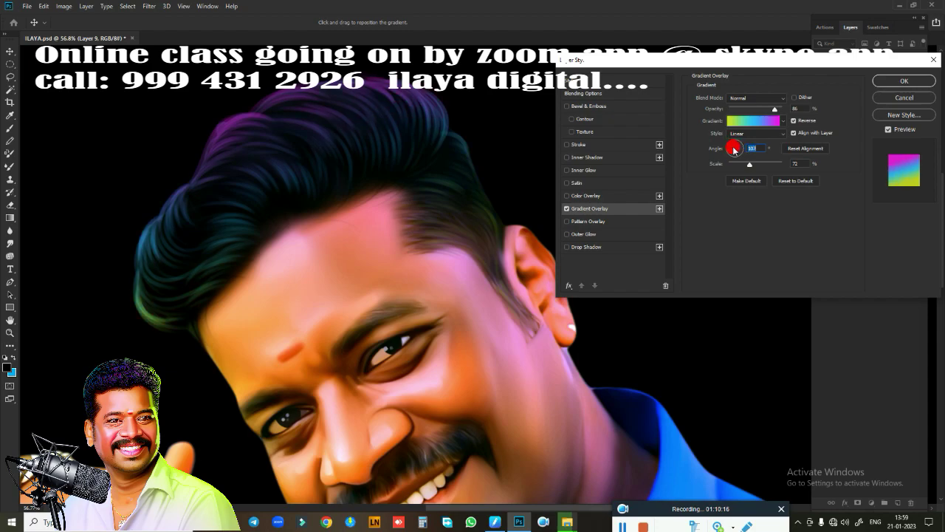
left_click_drag(736, 145, 741, 153)
type("1")
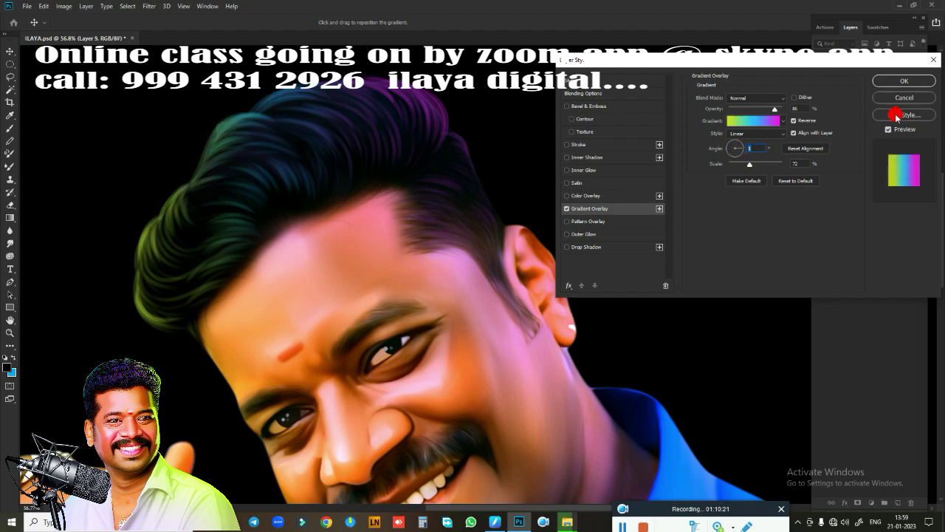
left_click(903, 81)
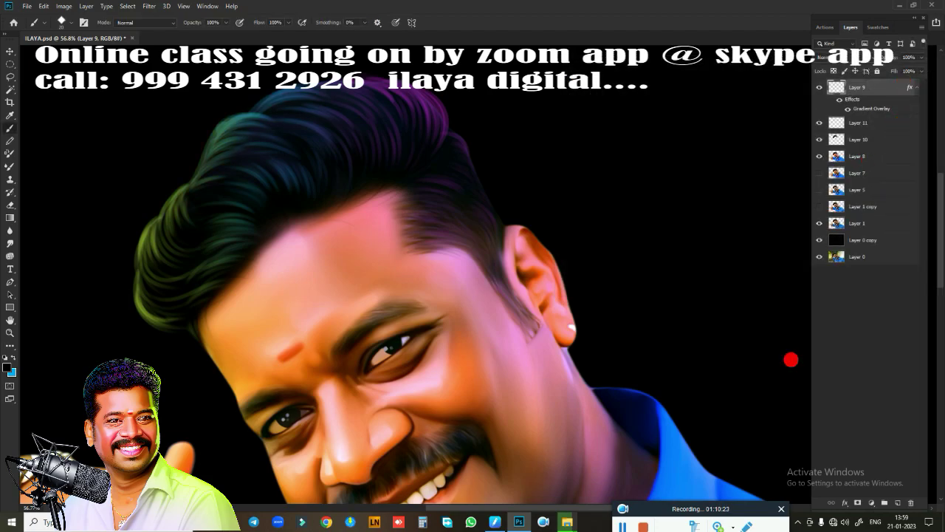
- Add a new empty layer and merge Layer 9 into it as Layer 12
left_click(897, 503)
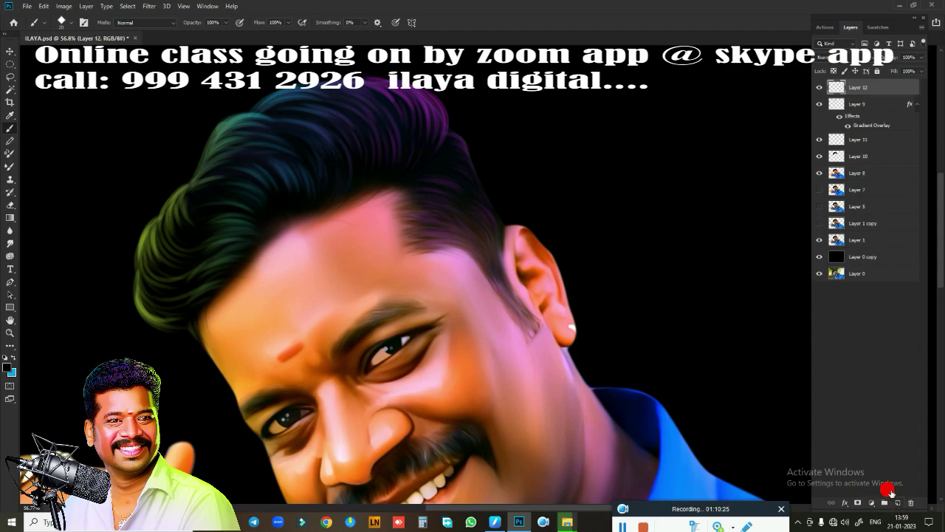
left_click(871, 104, "shift")
key("ctrl+e")
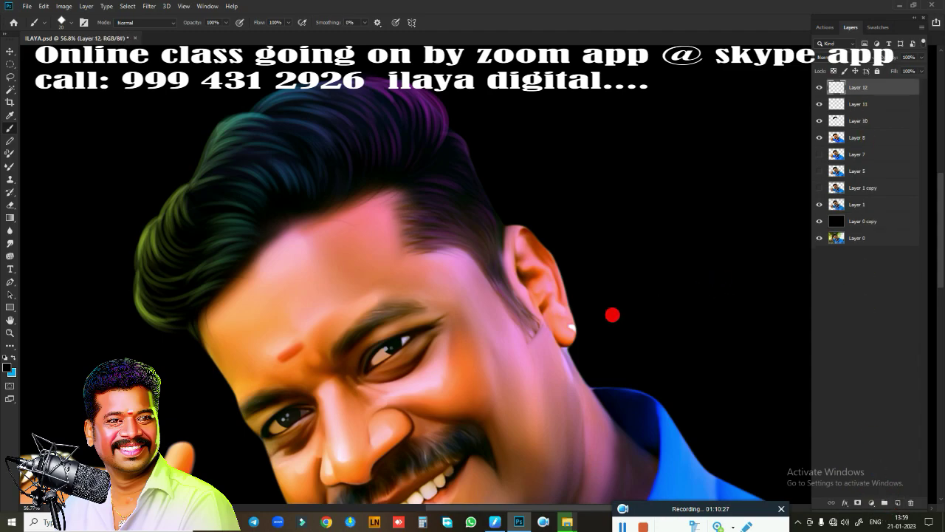
scroll(612, 311, "down", 2)
scroll(618, 304, "down", 2)
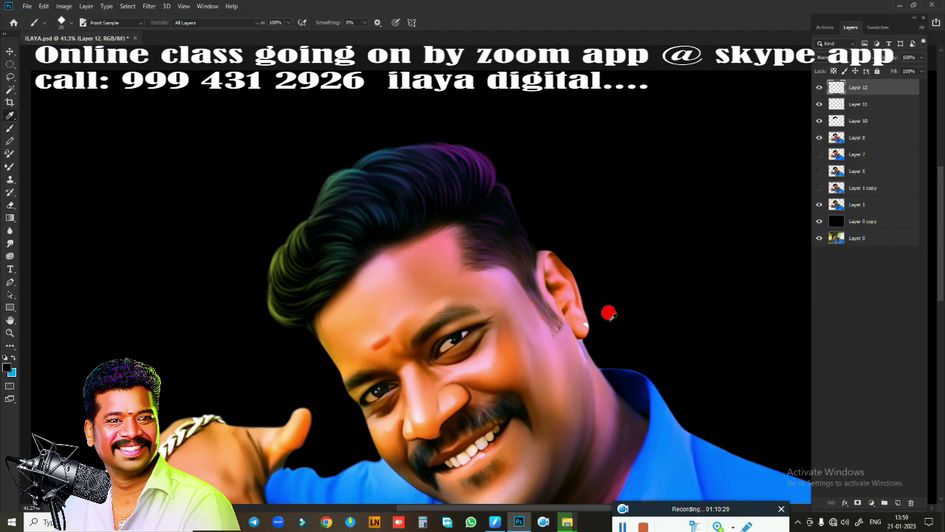
- Discard a trial hue shift, then raise the merged layer's saturation to +38
key("ctrl+u")
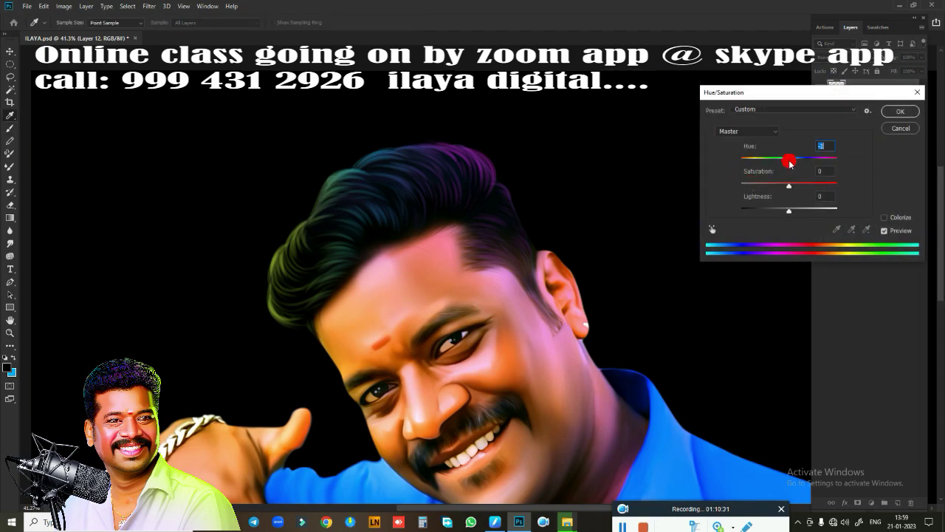
mouse_move(789, 162)
left_mouse_down()
mouse_move(764, 163)
mouse_move(788, 163)
left_mouse_up()
left_click(901, 129)
left_click(776, 227)
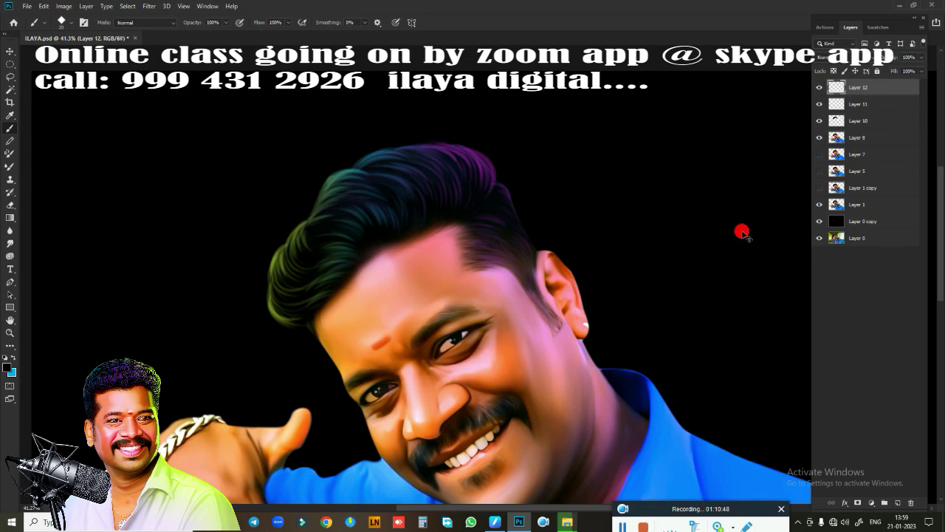
key("ctrl+u")
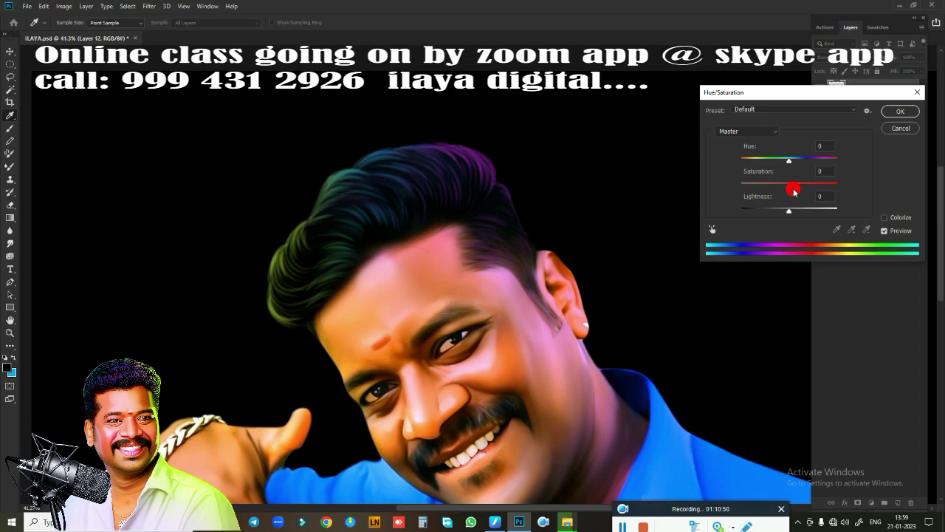
left_click_drag(790, 188, 819, 195)
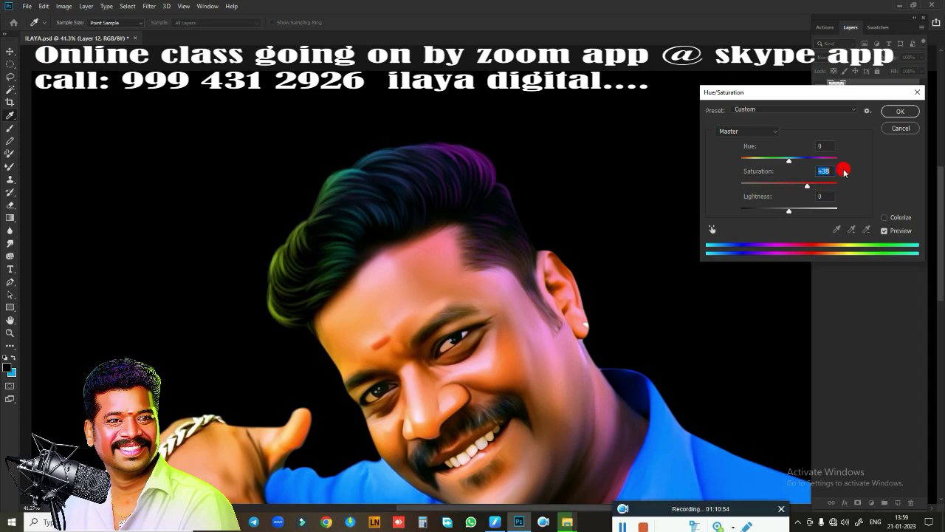
left_click(900, 111)
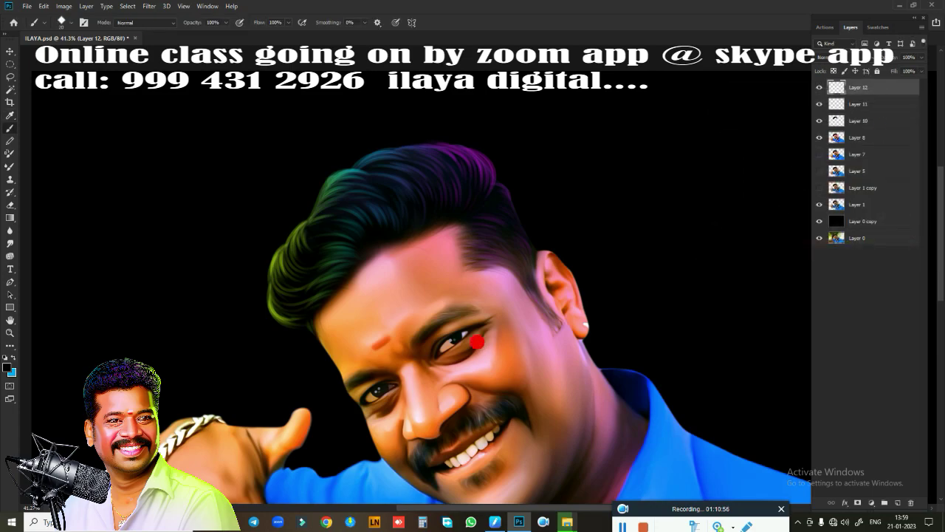
- Lasso the hair, feather it by 40 pixels, and copy it to new Layer 13
scroll(332, 274, "up", 3)
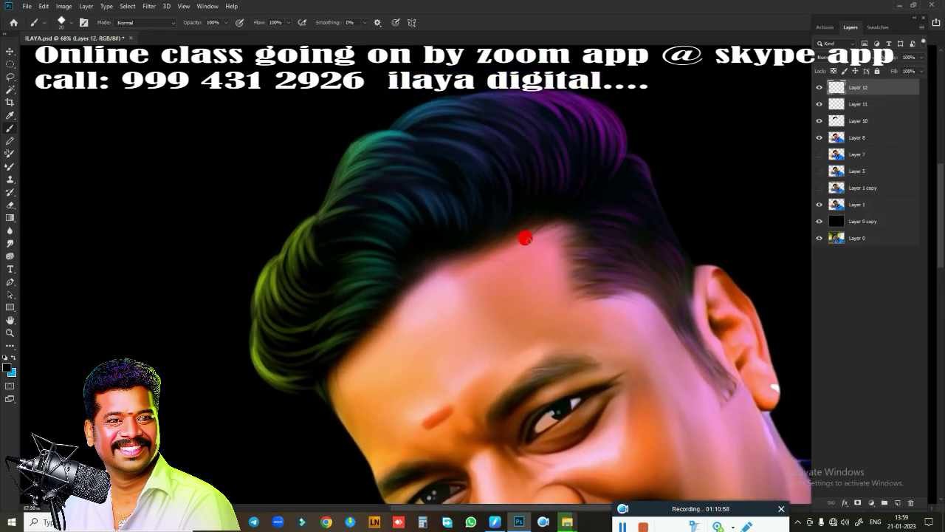
key("l")
mouse_move(290, 257)
left_mouse_down()
mouse_move(280, 355)
mouse_move(704, 275)
mouse_move(391, 147)
mouse_move(295, 262)
left_mouse_up()
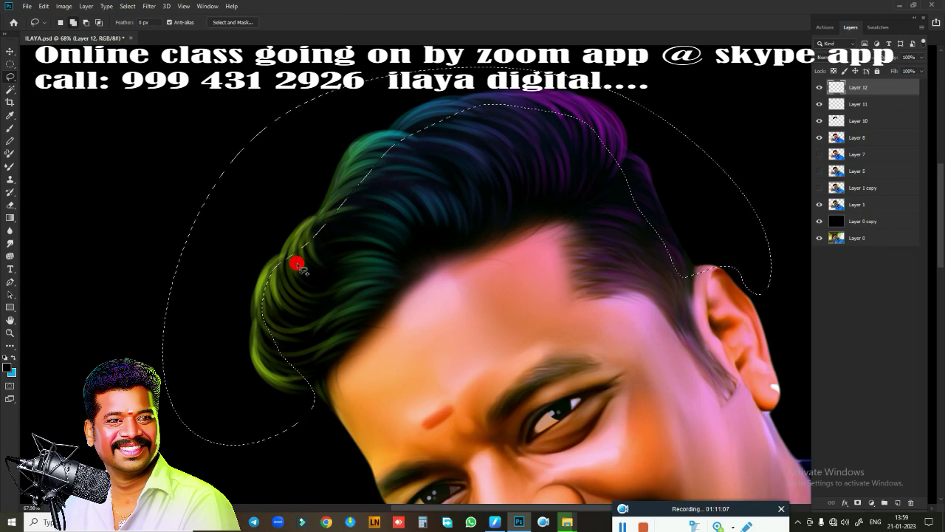
key("shift+F6")
type("40")
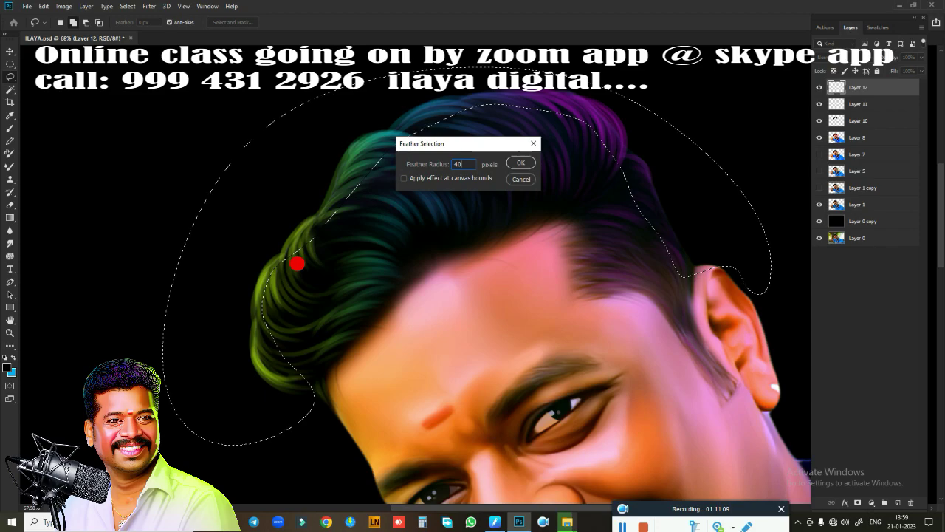
key("Return")
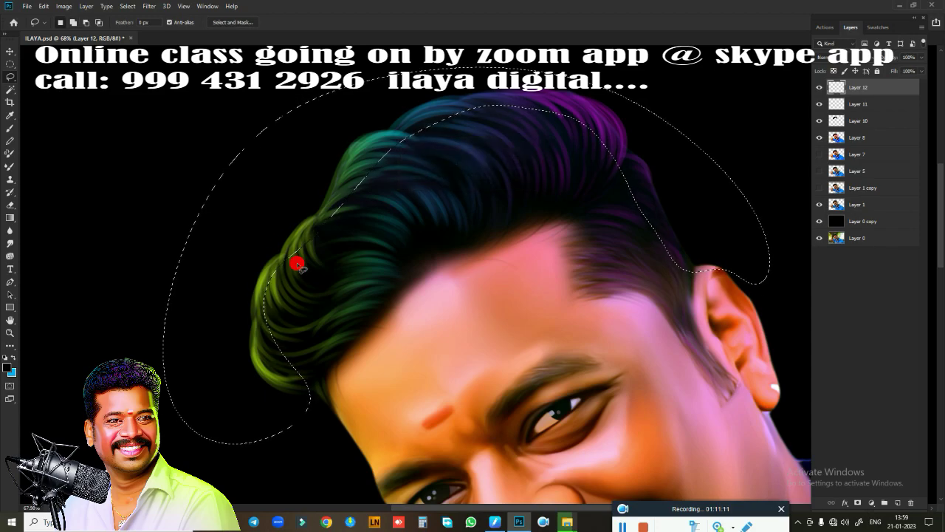
key("ctrl+j")
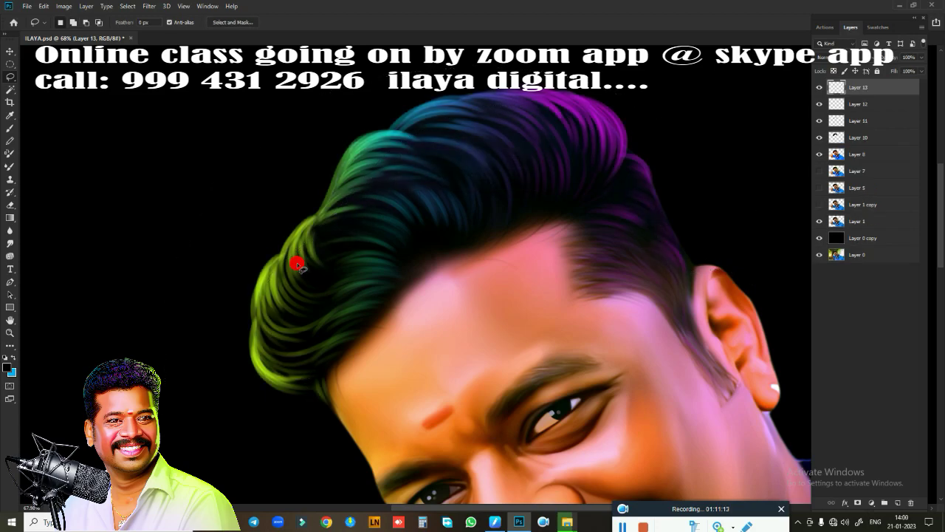
key("ctrl+0")
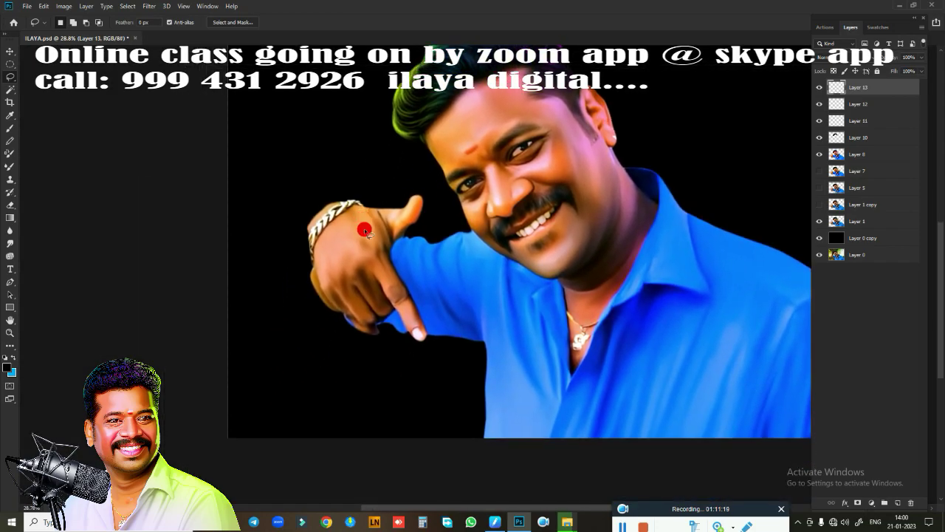
- Apply Hue −57 and Saturation +28 to the hair copy on Layer 13
scroll(364, 229, "up", 3)
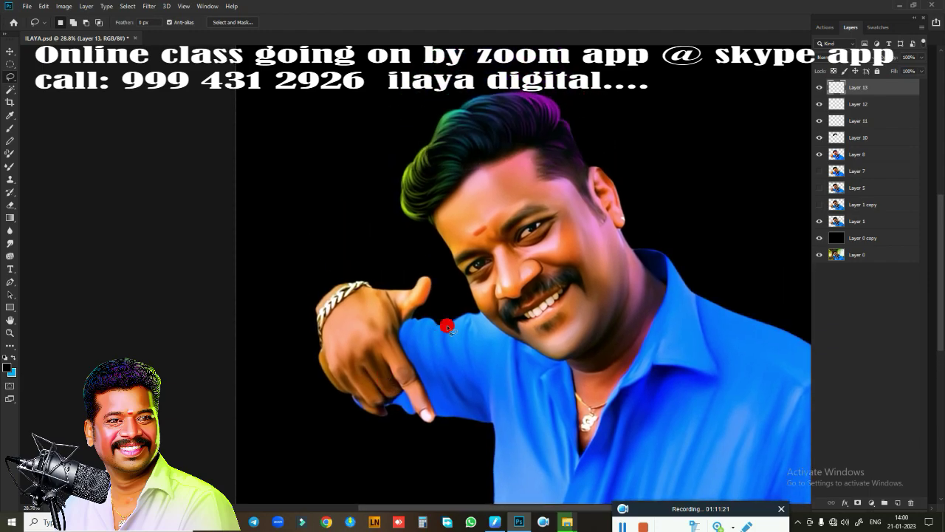
scroll(461, 305, "up", 2)
scroll(541, 247, "up", 2)
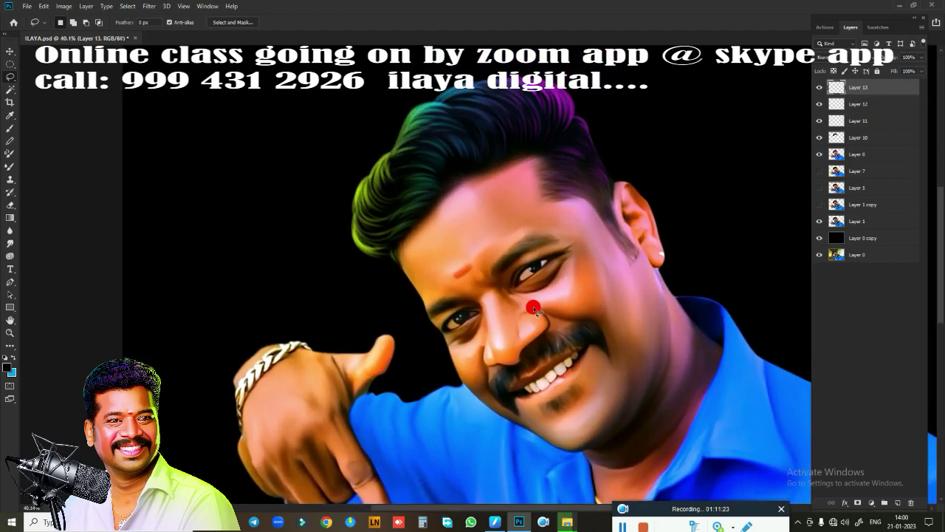
key("ctrl+u")
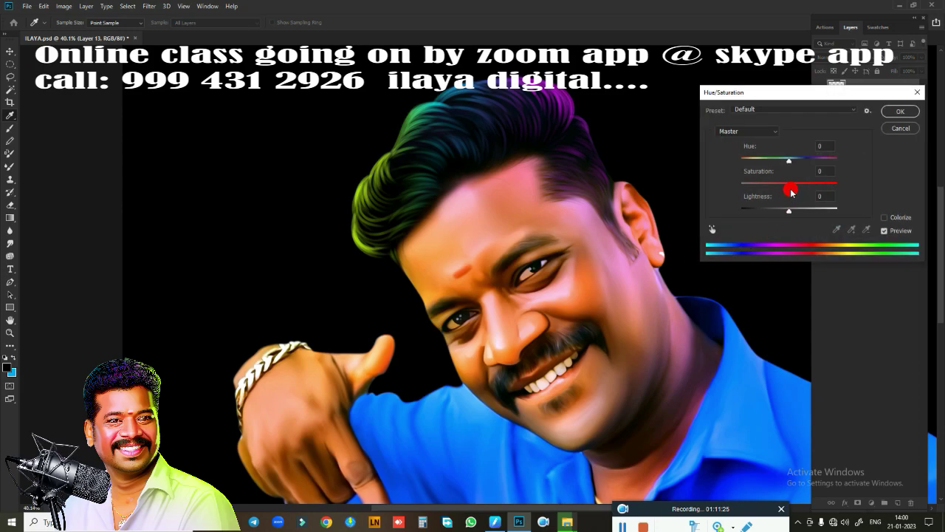
left_click_drag(791, 191, 835, 188)
left_click_drag(789, 164, 757, 160)
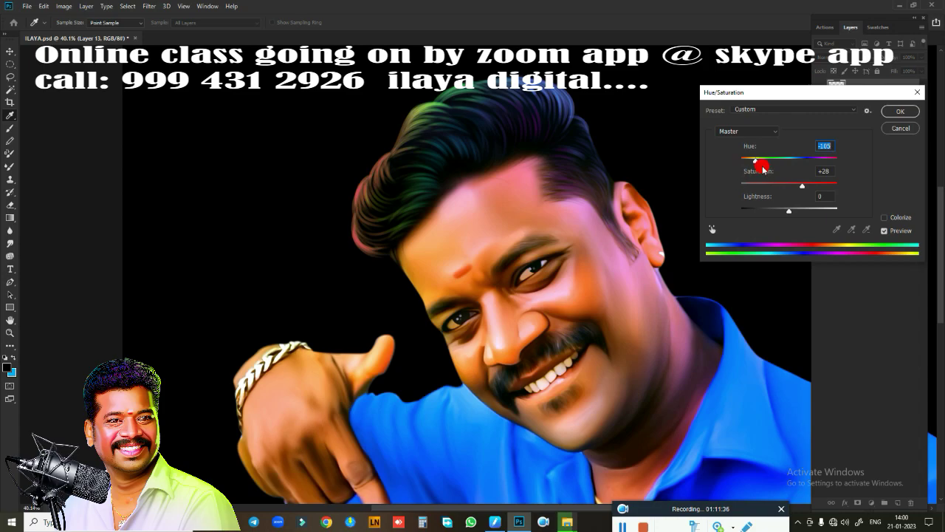
mouse_move(763, 169)
left_mouse_down()
mouse_move(790, 164)
mouse_move(766, 163)
left_mouse_up()
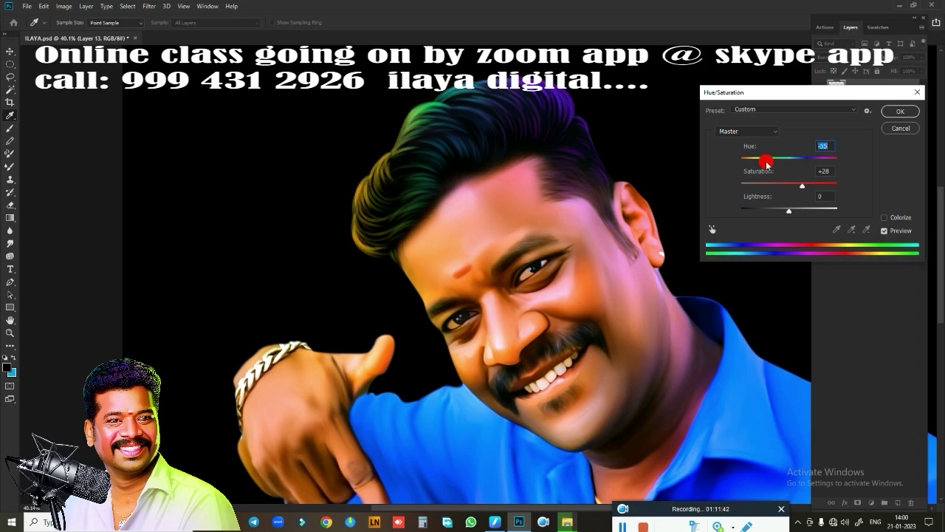
left_click(902, 113)
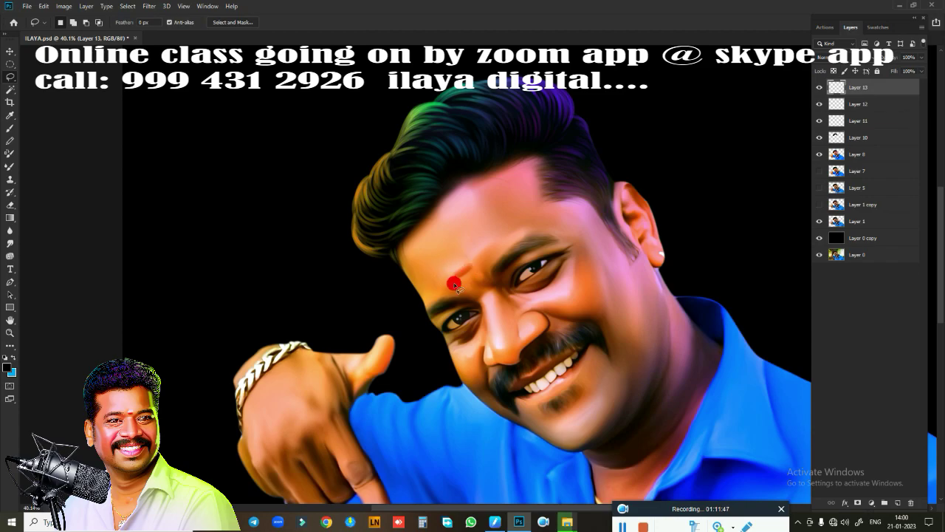
- Add new Layer 14 for detail painting and bring the eyes into view
key("ctrl+0")
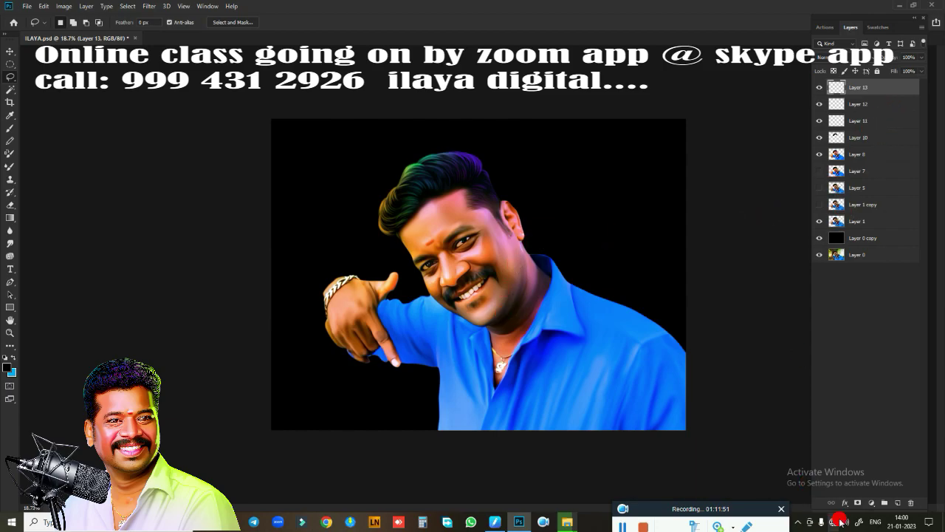
left_click(898, 502)
scroll(397, 296, "up", 5)
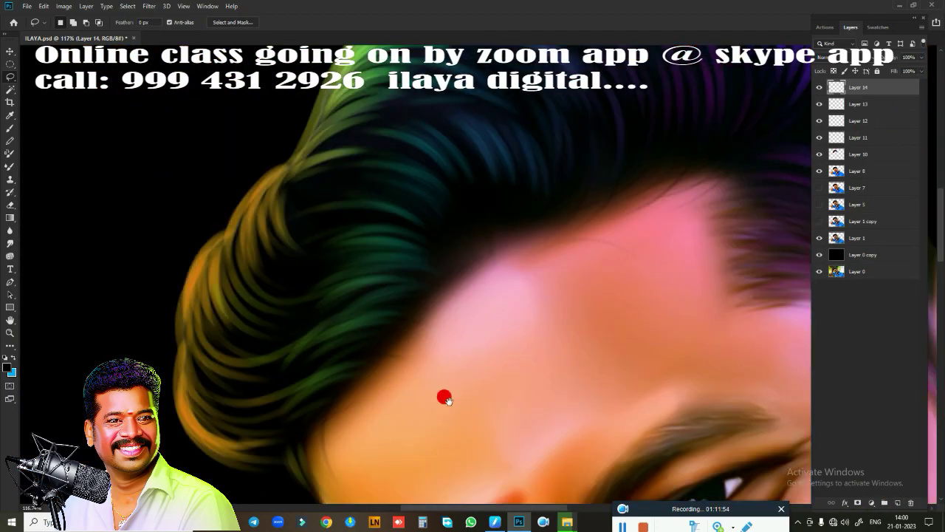
mouse_move(397, 297)
left_mouse_down()
mouse_move(376, 429)
mouse_move(310, 416)
mouse_move(347, 415)
left_mouse_up()
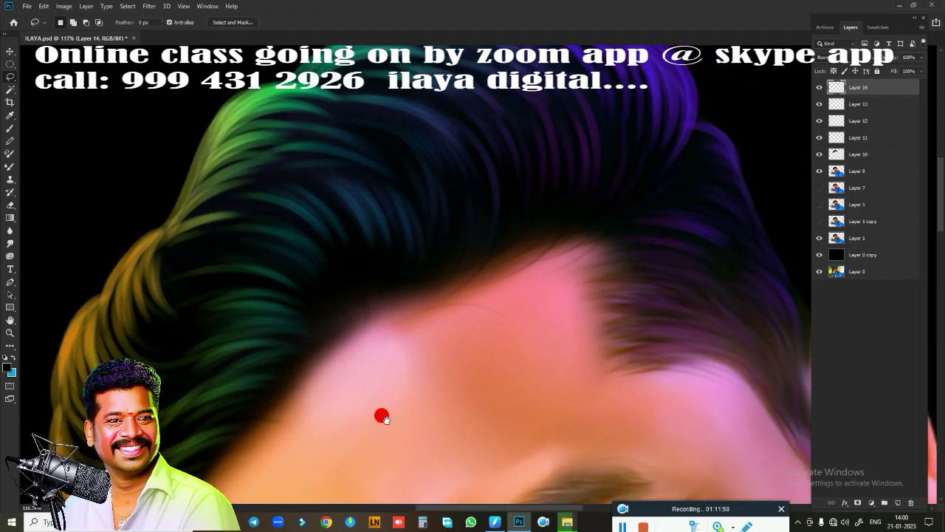
mouse_move(379, 415)
left_mouse_down()
mouse_move(399, 320)
mouse_move(420, 327)
mouse_move(456, 231)
mouse_move(526, 221)
left_mouse_up()
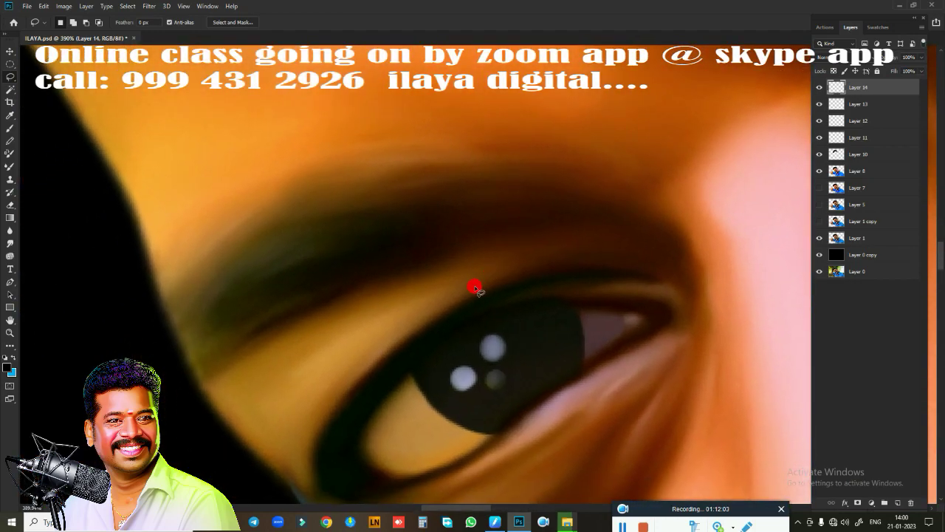
- Brush thin dark strokes along the upper eyelid and eyebrow edge, with eraser touch-ups
key("b")
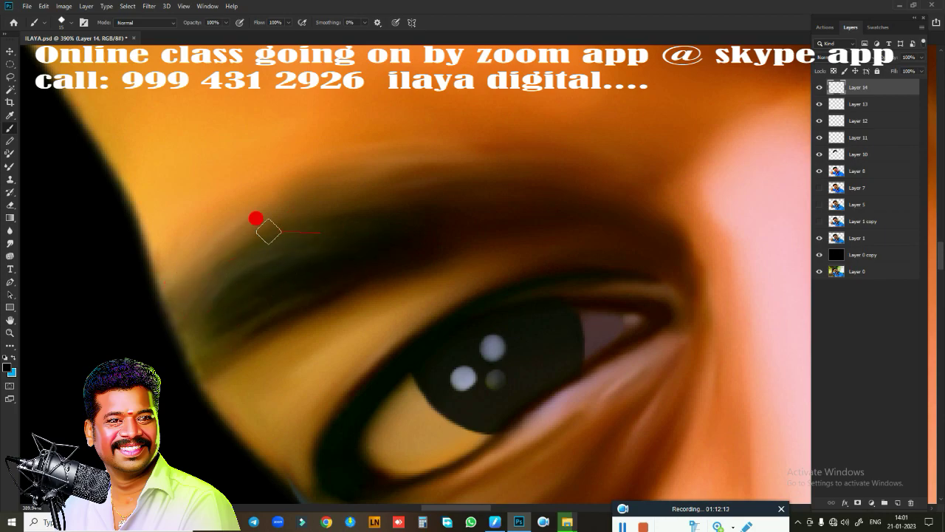
left_click_drag(236, 223, 334, 213)
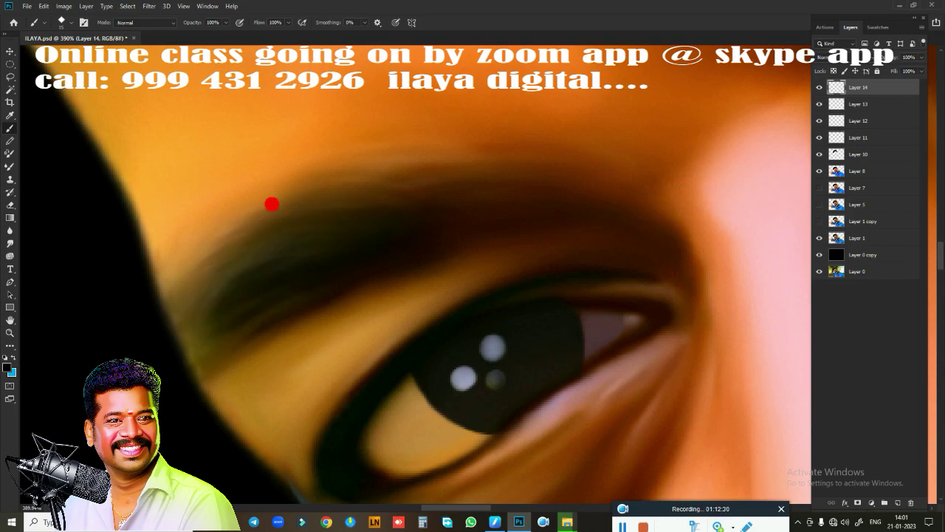
left_click_drag(312, 177, 532, 193)
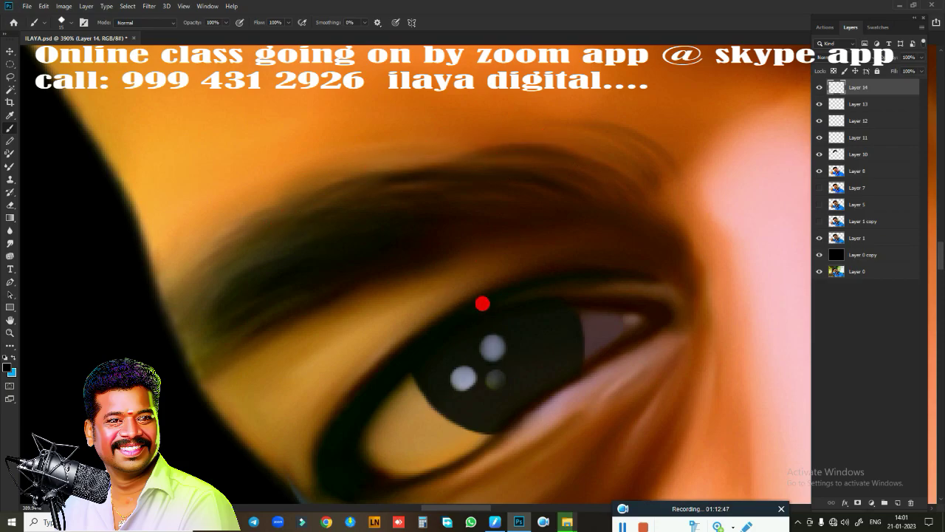
scroll(430, 327, "down", 5)
scroll(464, 332, "up", 3)
scroll(441, 336, "down", 2)
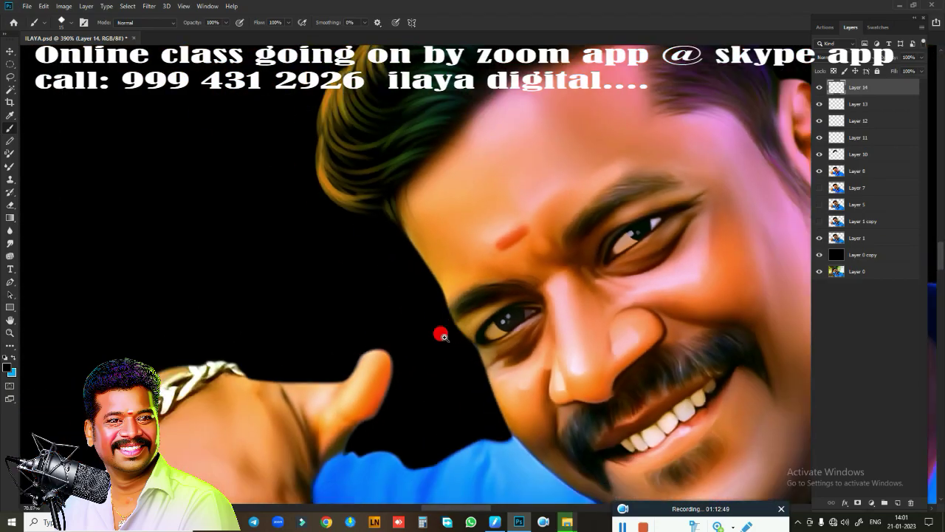
scroll(440, 336, "up", 4)
key("e")
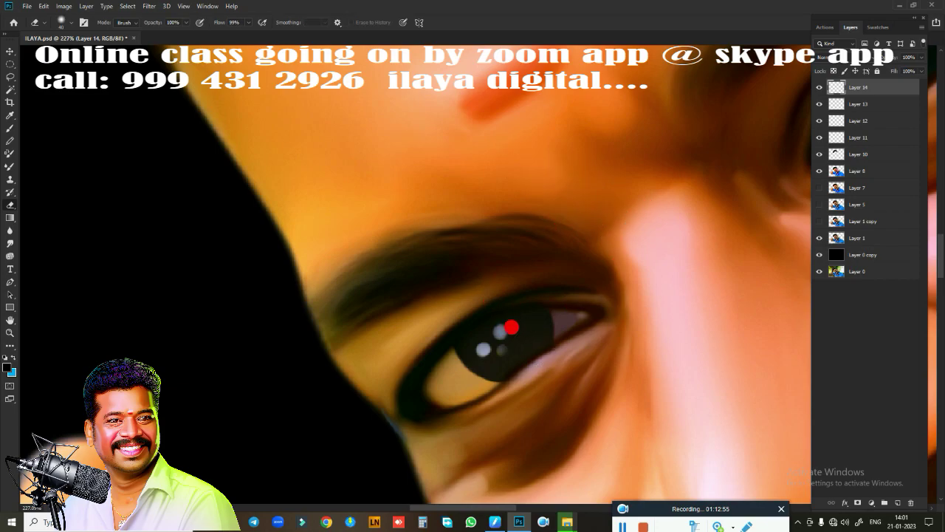
key("b")
scroll(441, 325, "up", 3)
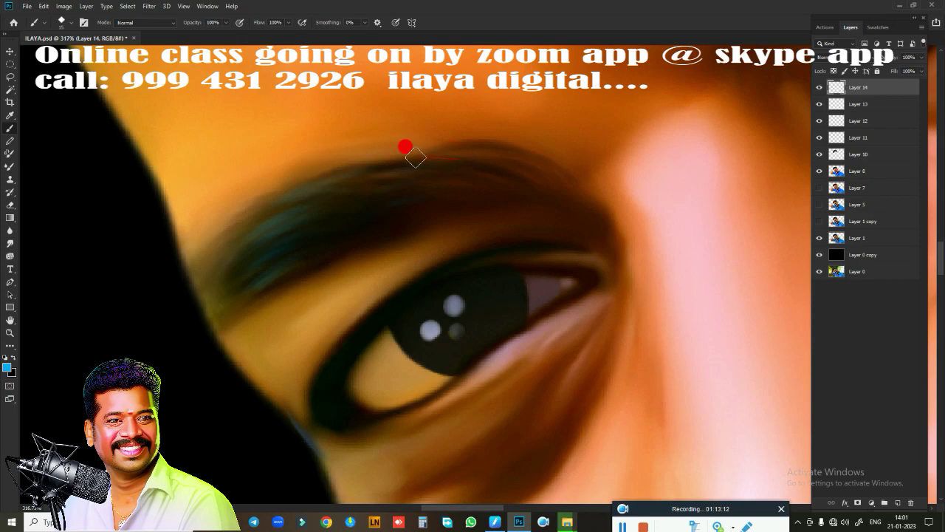
mouse_move(641, 260)
left_mouse_down()
mouse_move(435, 310)
mouse_move(519, 302)
mouse_move(498, 372)
mouse_move(507, 359)
left_mouse_up()
key("x")
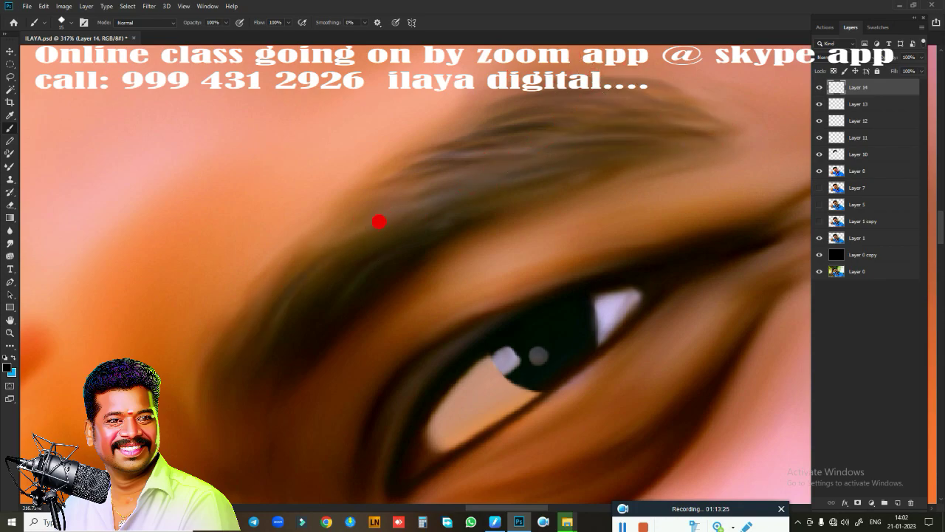
- Paint fine black hair strokes along the eyebrow and near the eye
left_click(7, 369)
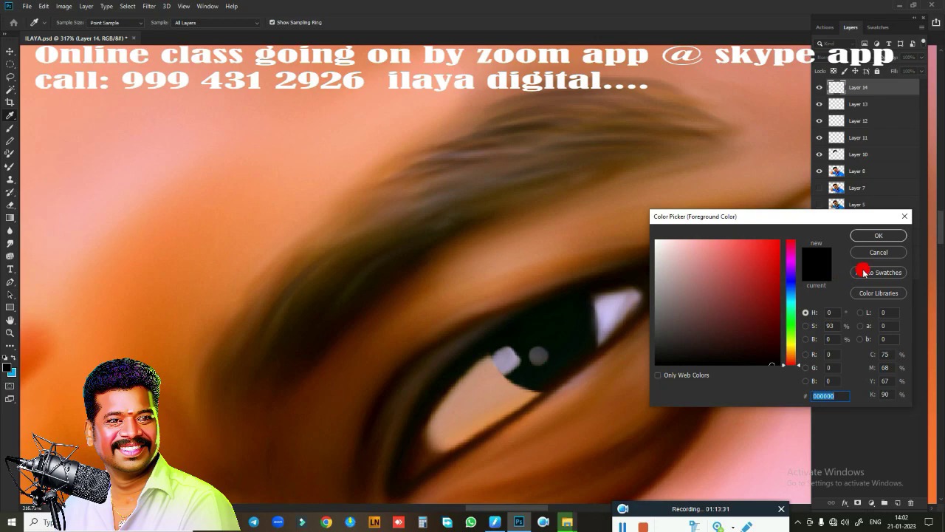
left_click(879, 252)
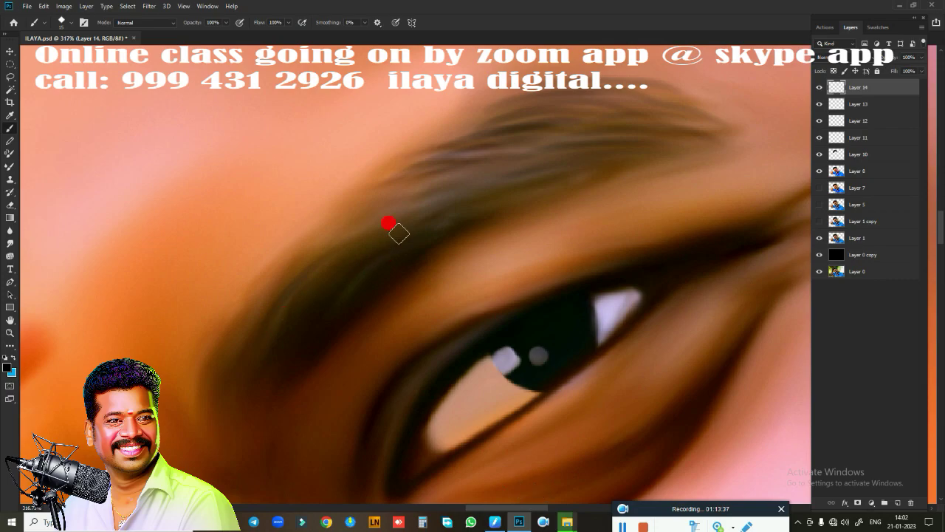
left_click_drag(352, 239, 502, 189)
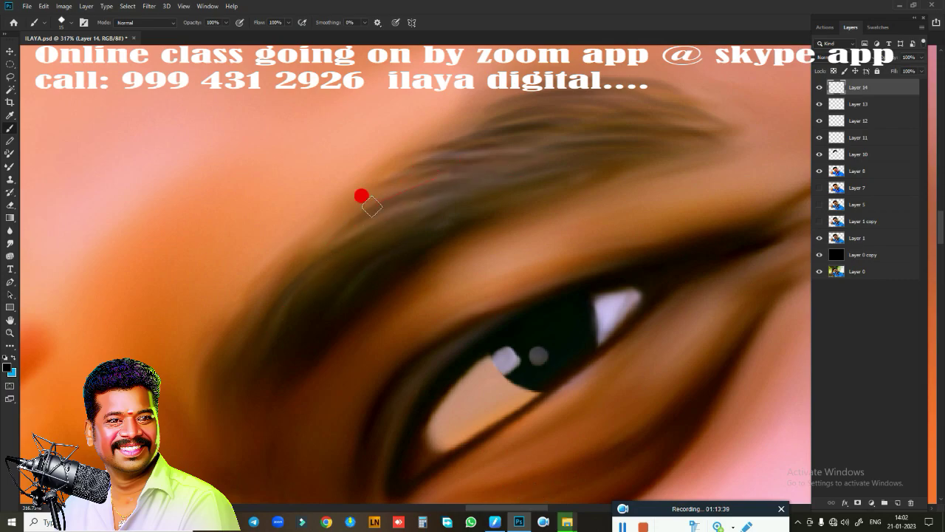
left_click_drag(371, 206, 538, 157)
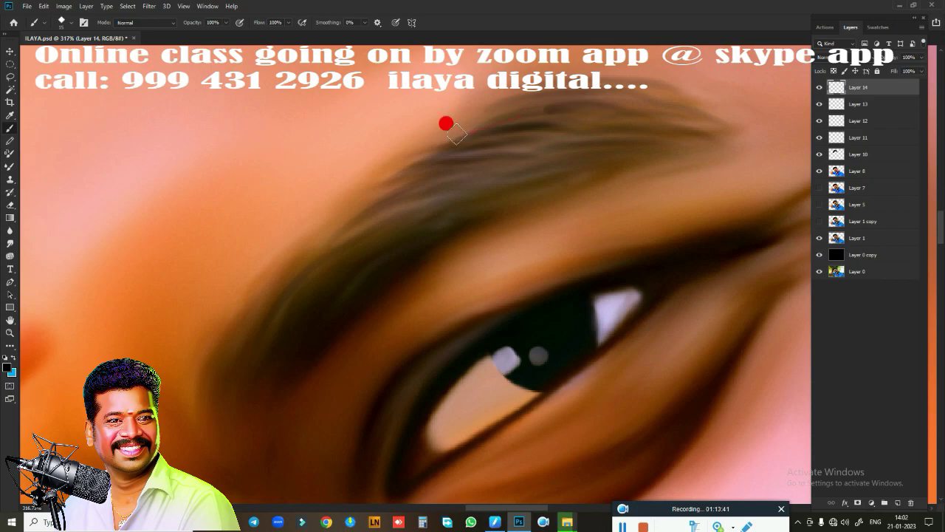
left_click_drag(446, 122, 623, 83)
left_click_drag(453, 190, 633, 145)
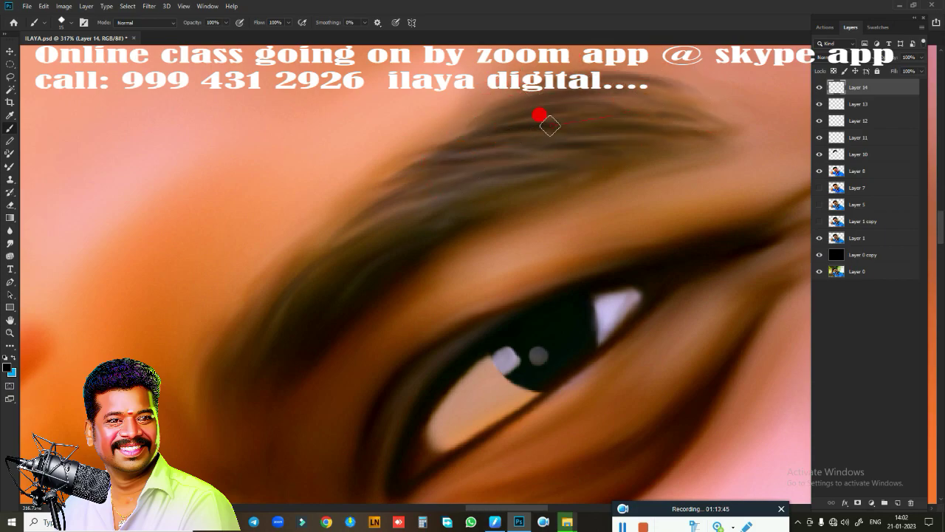
mouse_move(540, 116)
left_mouse_down()
mouse_move(654, 82)
mouse_move(665, 138)
left_mouse_up()
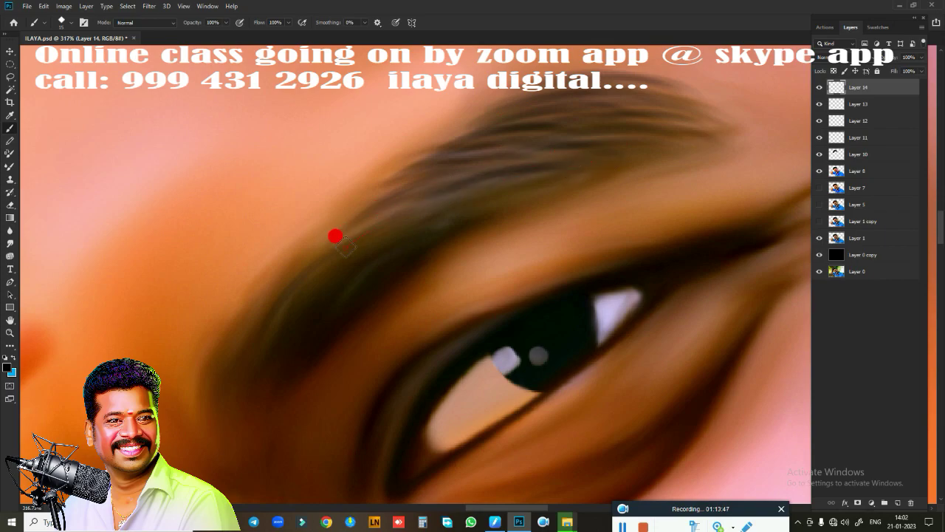
left_click_drag(333, 234, 472, 192)
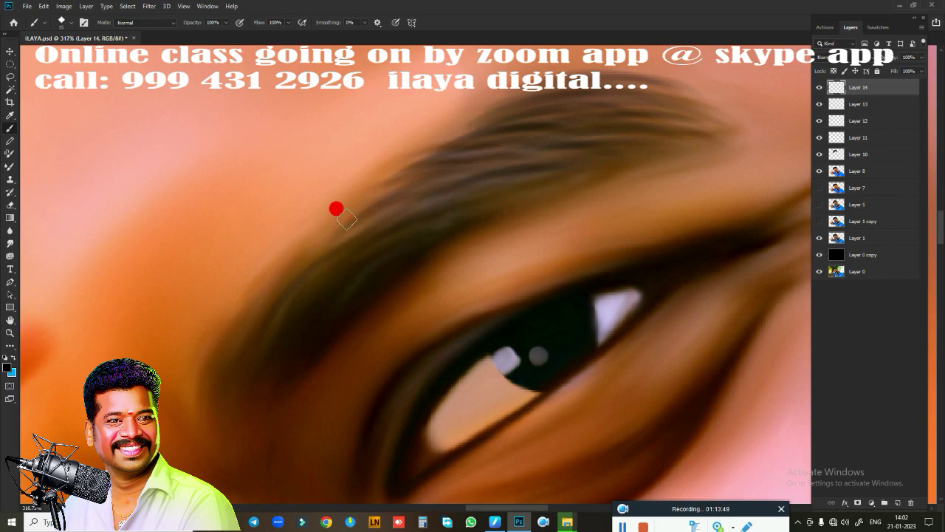
mouse_move(301, 217)
left_mouse_down()
mouse_move(389, 154)
mouse_move(526, 119)
left_mouse_up()
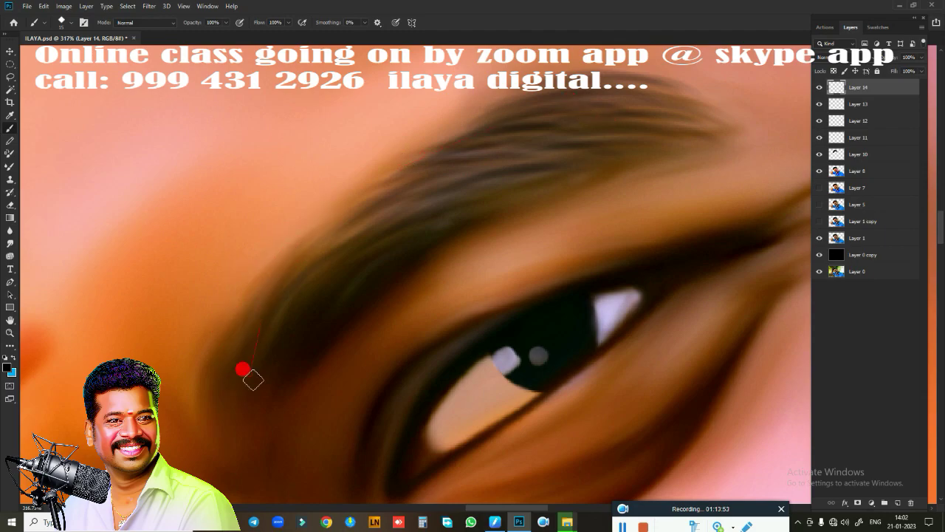
left_click_drag(317, 315, 356, 267)
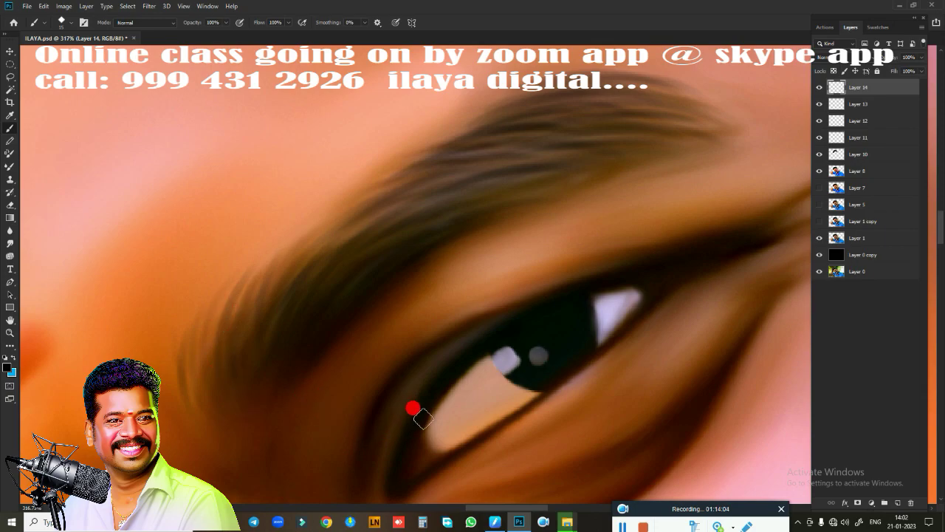
- Recentre on the eyebrow and paint thin teal strands along its upper part
left_click_drag(398, 418, 482, 300)
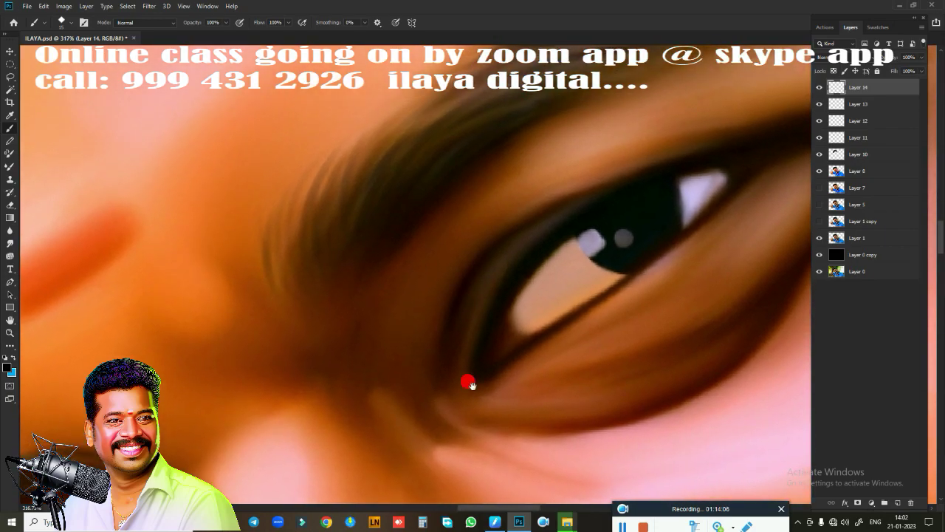
mouse_move(463, 408)
left_mouse_down()
mouse_move(451, 466)
mouse_move(394, 492)
left_mouse_up()
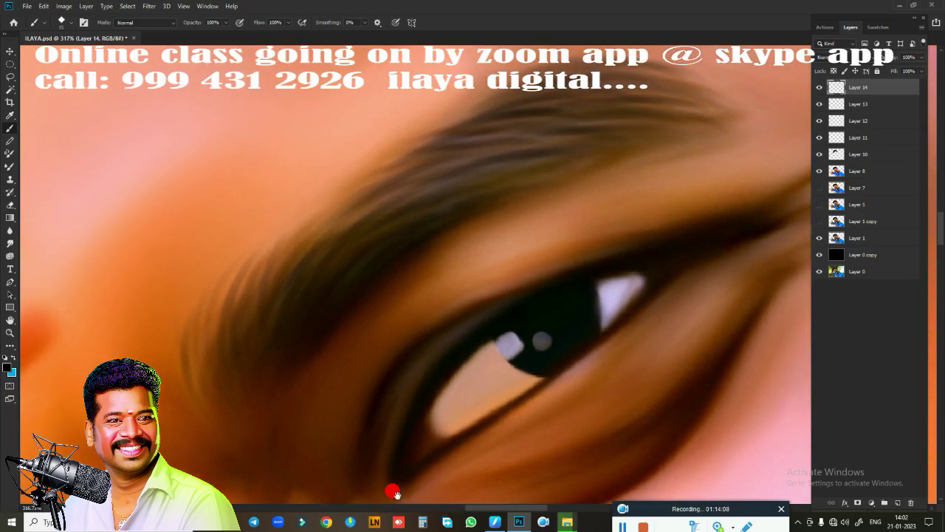
left_click_drag(507, 378, 457, 455)
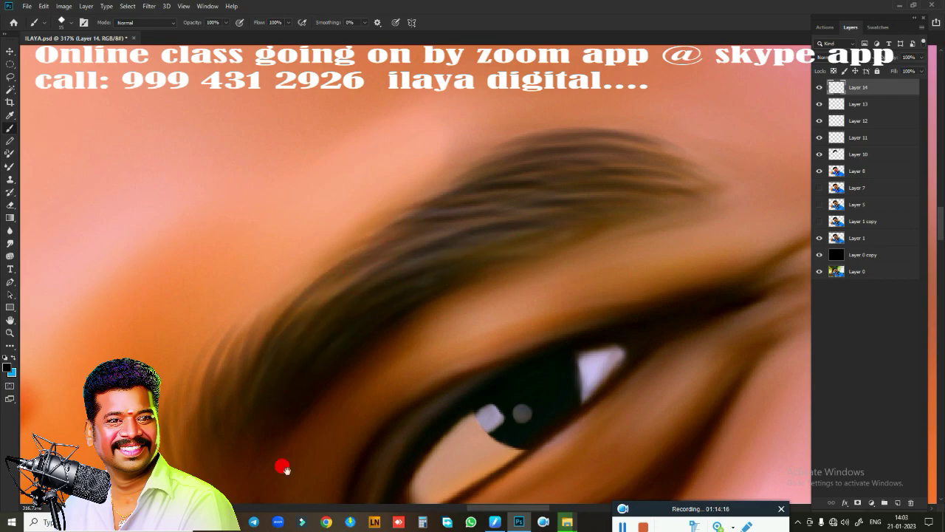
left_click_drag(281, 468, 362, 295)
mouse_move(291, 236)
left_mouse_down()
mouse_move(232, 411)
mouse_move(263, 380)
left_mouse_up()
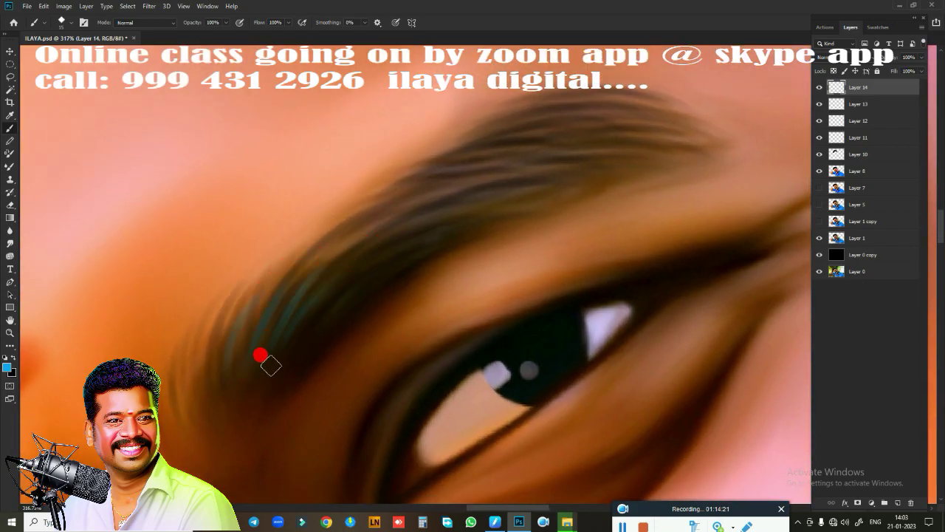
left_click_drag(381, 322, 323, 381)
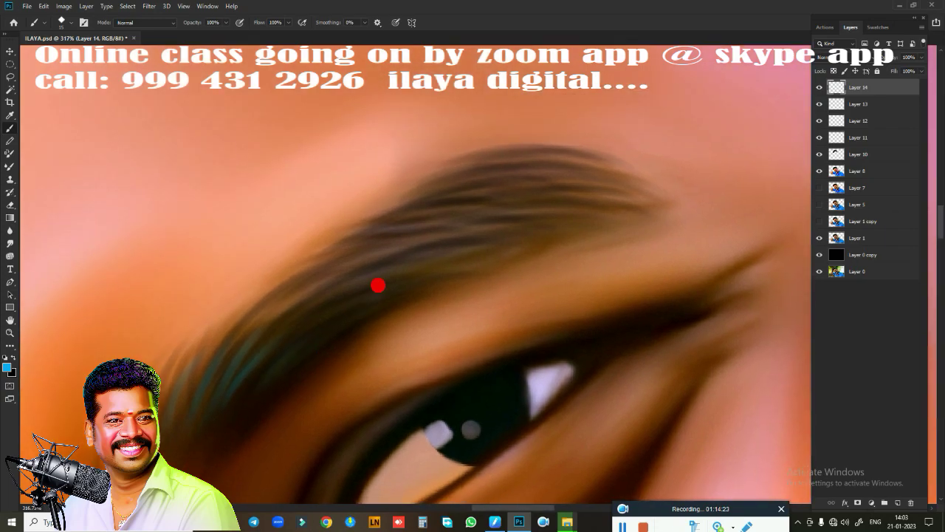
left_click_drag(491, 209, 379, 225)
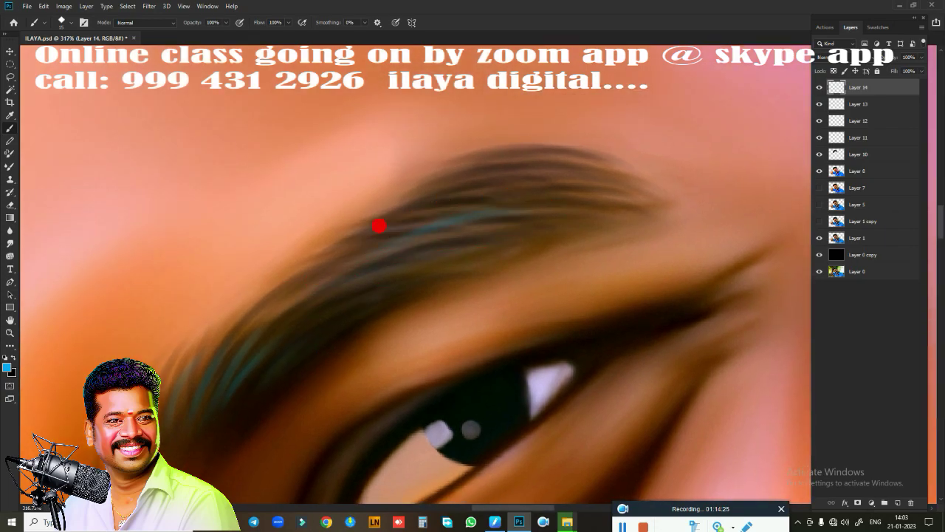
left_click_drag(459, 175, 537, 164)
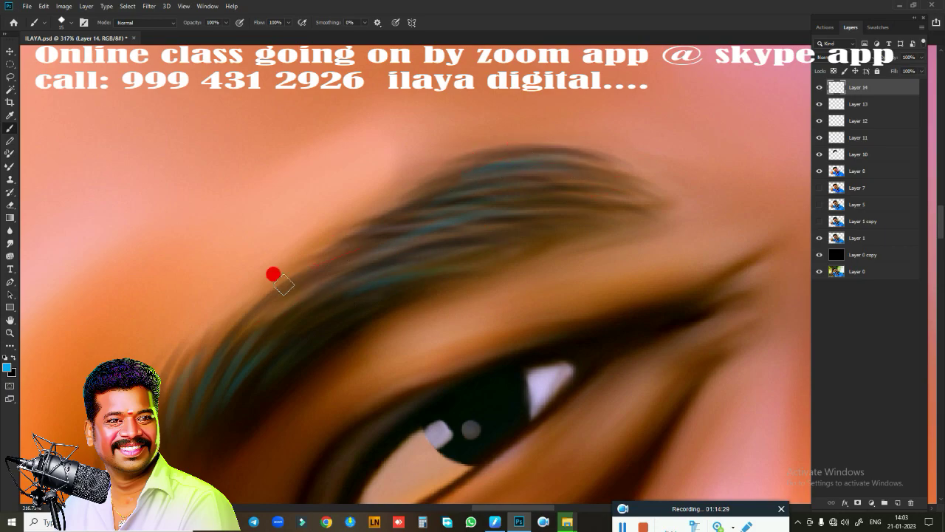
- Bring the other eye into close view and rotate the canvas so it sits level
scroll(480, 232, "down", 5)
scroll(517, 243, "left", 2)
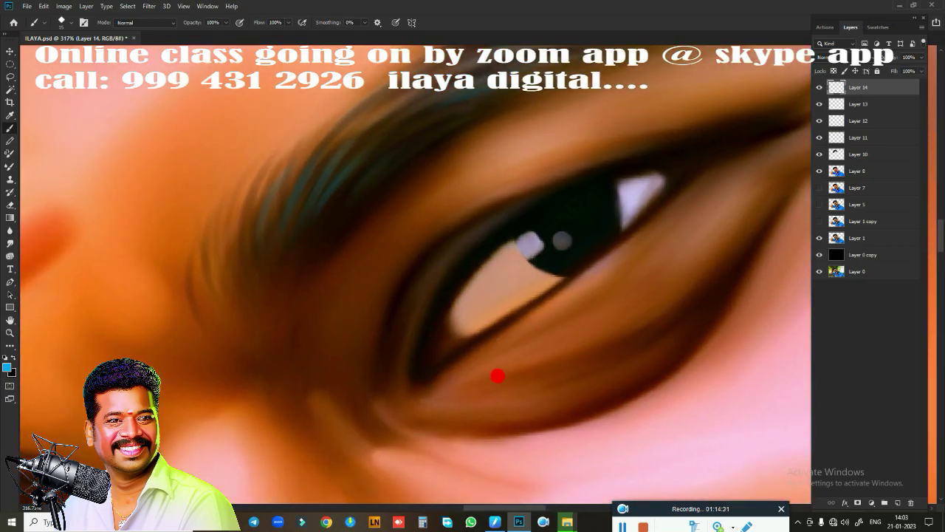
scroll(454, 384, "down", 4)
scroll(444, 347, "down", 3)
scroll(440, 288, "down", 3)
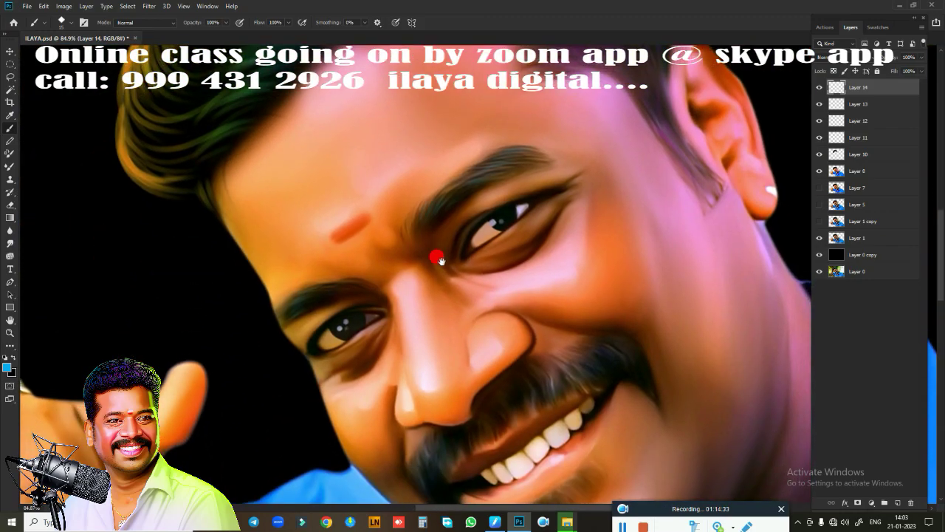
scroll(457, 279, "up", 3)
scroll(472, 289, "up", 2)
scroll(484, 301, "up", 1)
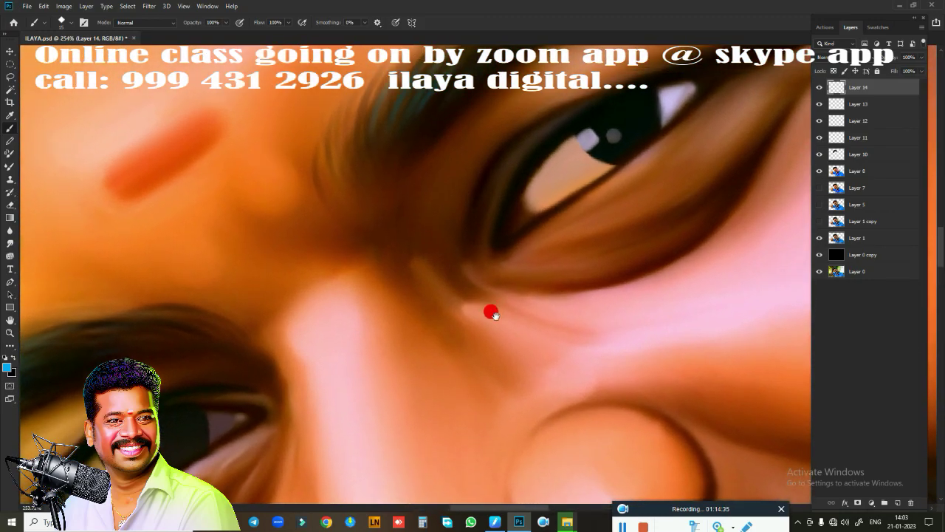
left_click_drag(490, 310, 330, 471)
key("r")
left_click_drag(313, 415, 330, 393)
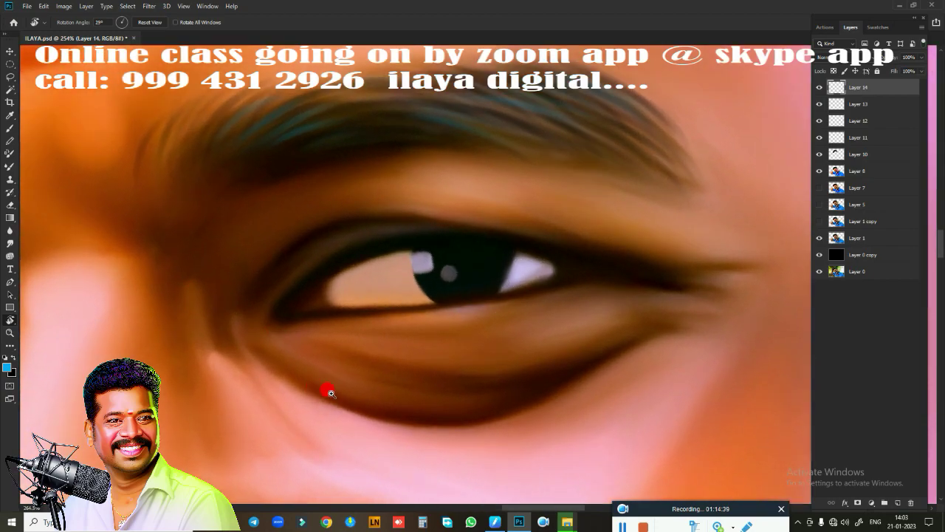
- Zoom in on the eye and paint faint lash strokes on the upper lid
scroll(330, 393, "up", 2)
left_click_drag(376, 355, 236, 439)
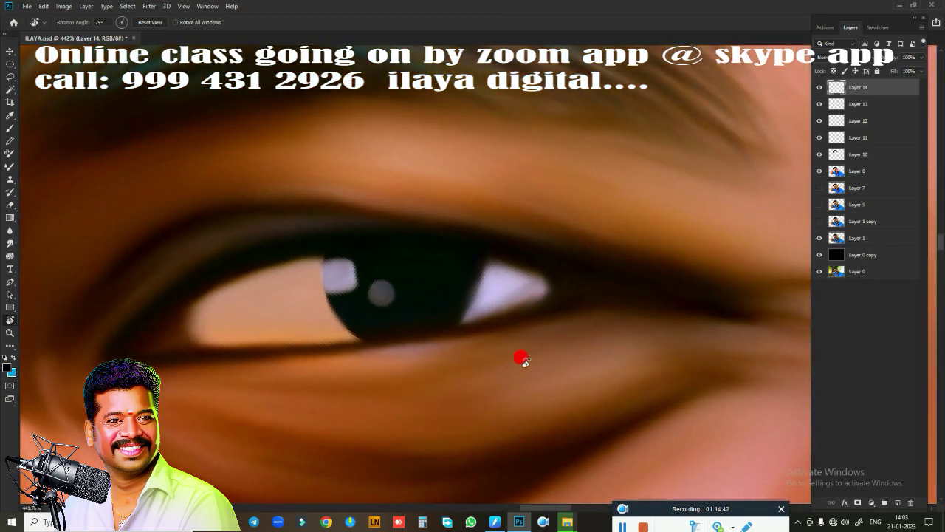
left_click_drag(522, 360, 436, 423)
key("b")
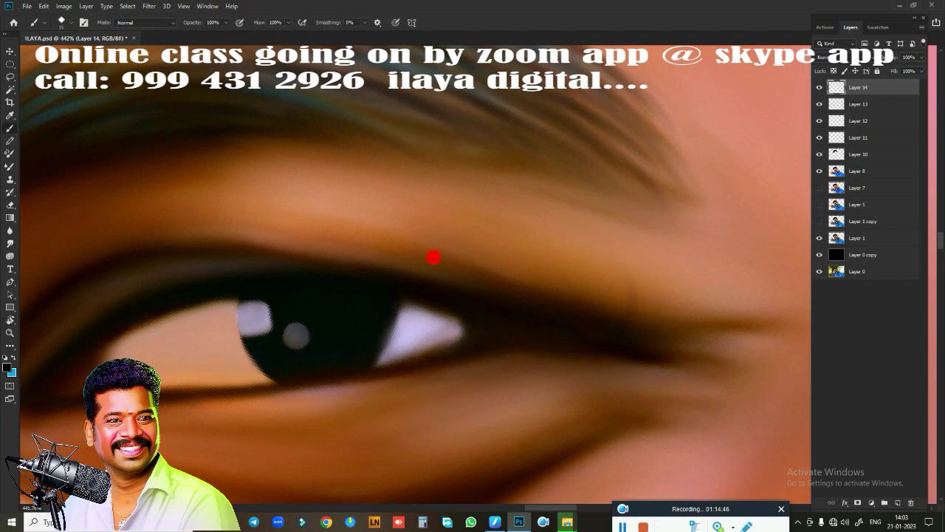
left_click_drag(576, 251, 587, 299)
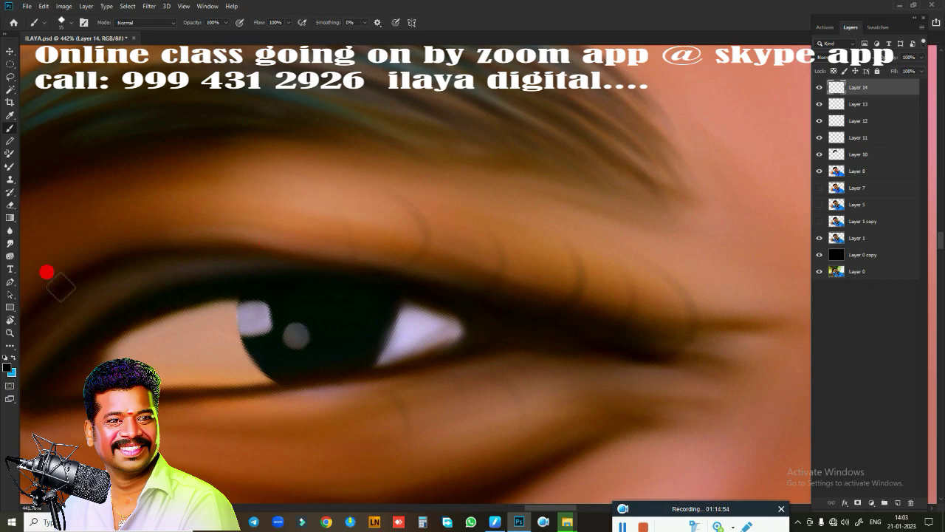
- Paint curved eyelashes along the upper lid from the inner corner, plus two below the eye
mouse_move(46, 271)
left_mouse_down()
mouse_move(248, 389)
mouse_move(699, 382)
left_mouse_up()
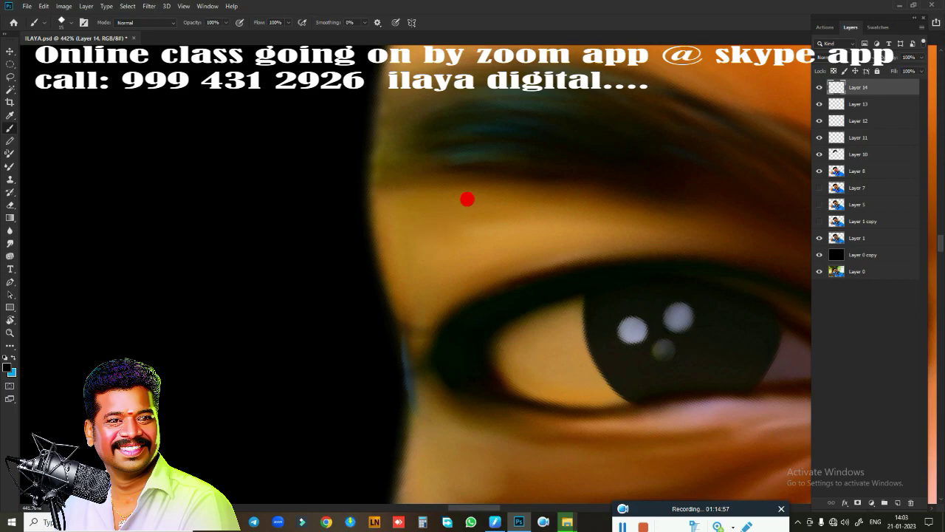
left_click_drag(448, 297, 406, 236)
left_click_drag(483, 284, 465, 235)
left_click_drag(514, 271, 499, 239)
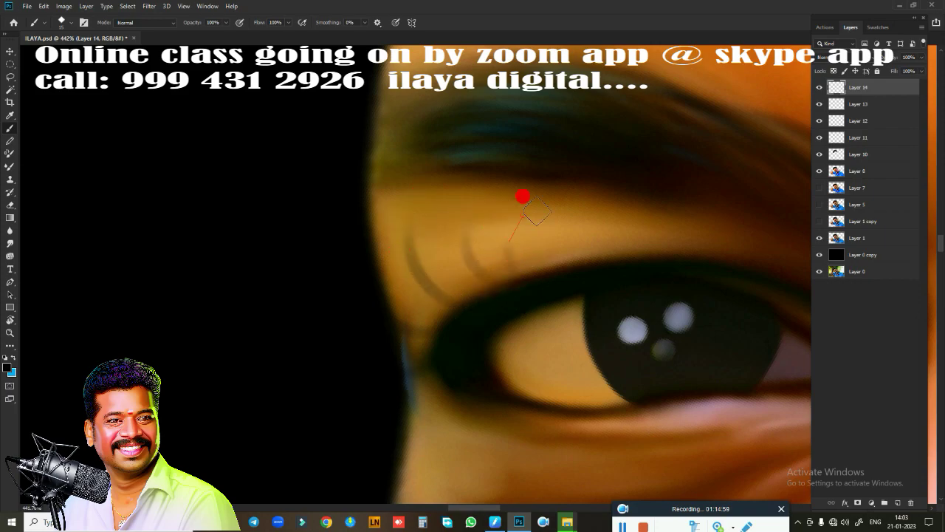
left_click_drag(591, 258, 579, 229)
left_click_drag(654, 258, 644, 233)
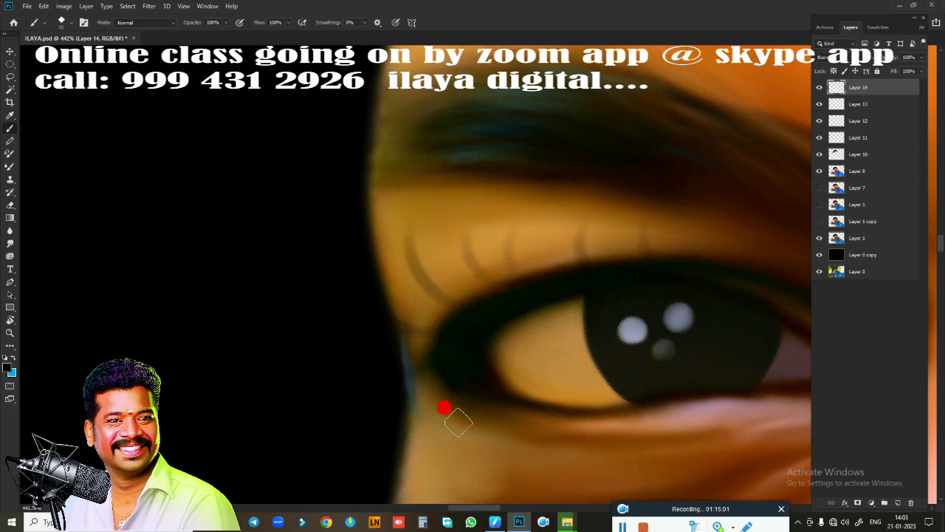
mouse_move(459, 425)
left_mouse_down()
mouse_move(437, 446)
mouse_move(479, 458)
left_mouse_up()
left_click_drag(567, 449, 547, 468)
scroll(639, 482, "down", 5)
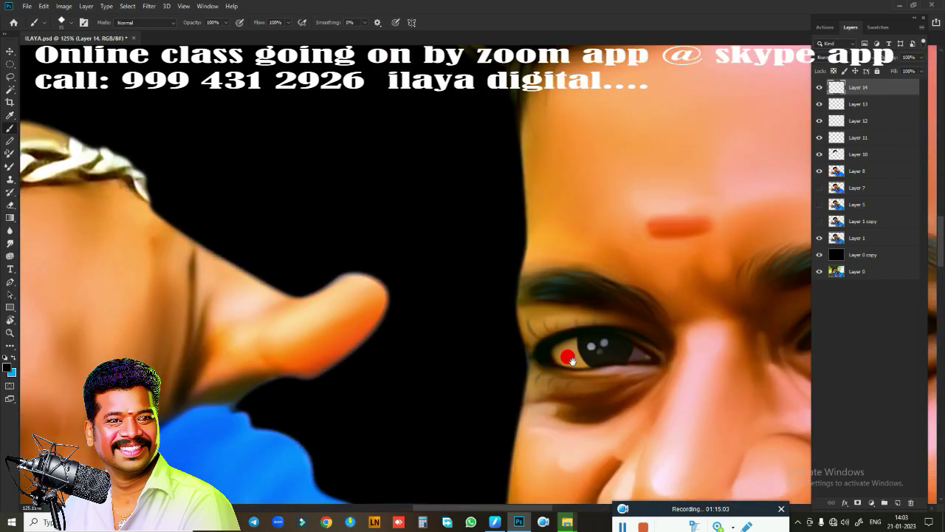
scroll(691, 342, "up", 2)
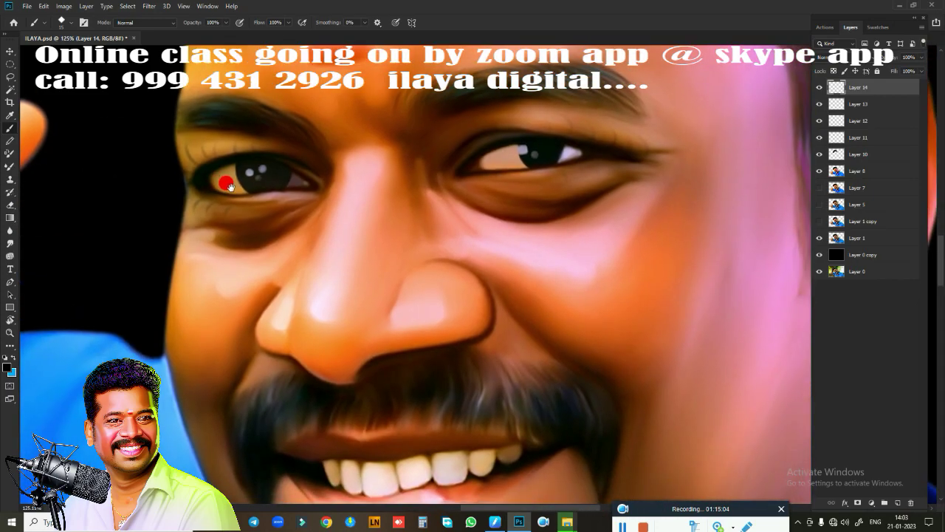
- Add new Layer 15 and set the foreground colour to bright orange
left_click(898, 504)
scroll(326, 326, "up", 2)
scroll(308, 209, "up", 1)
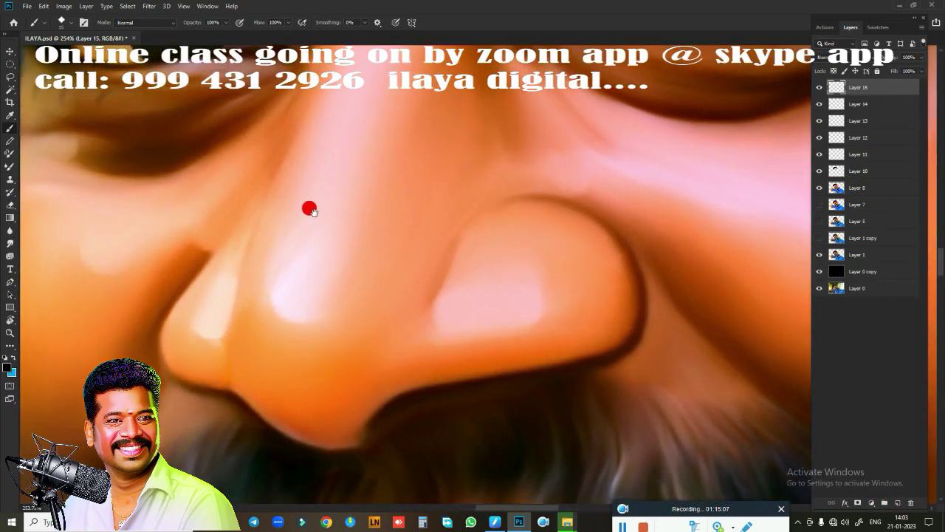
scroll(379, 409, "down", 3)
scroll(328, 363, "up", 3)
scroll(327, 364, "down", 1)
scroll(321, 359, "down", 1)
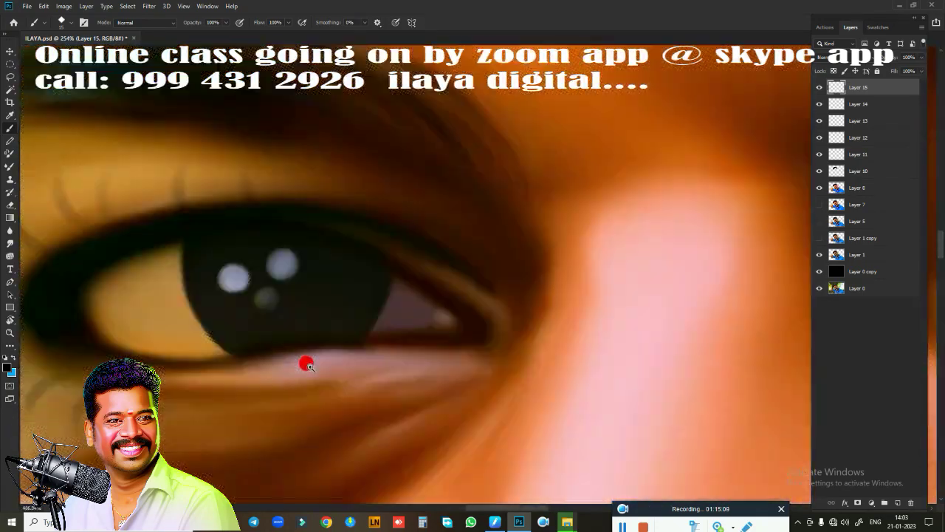
left_click(10, 363)
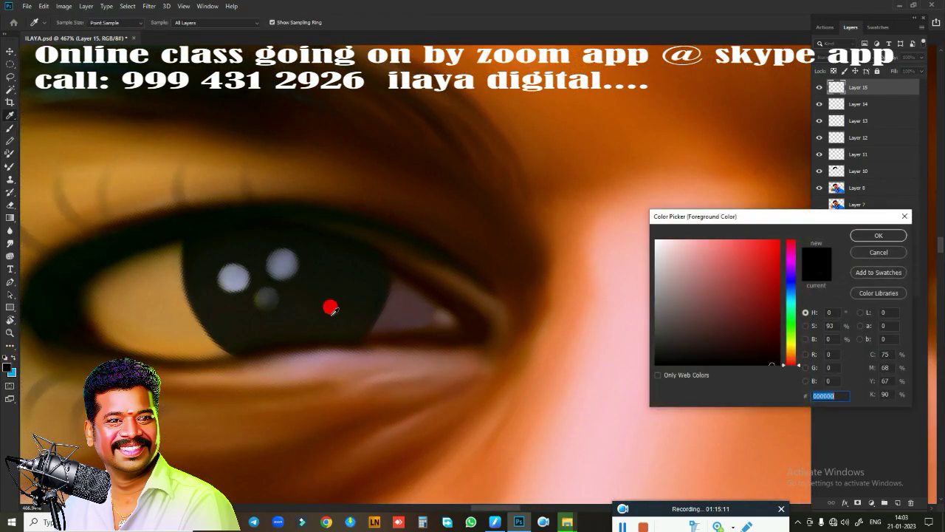
left_click_drag(787, 341, 793, 356)
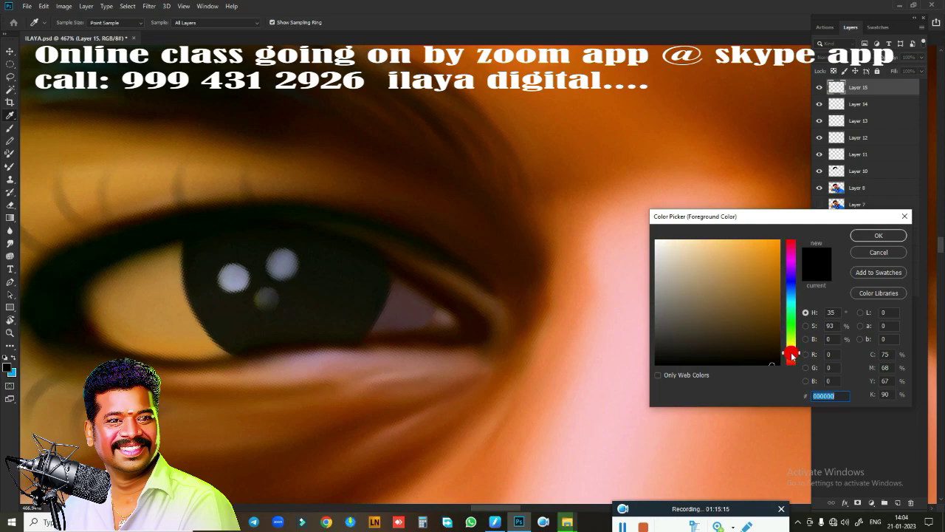
left_click(759, 246)
left_click(873, 237)
- Brush a curved orange crescent reflection across the lower pupil
key("b")
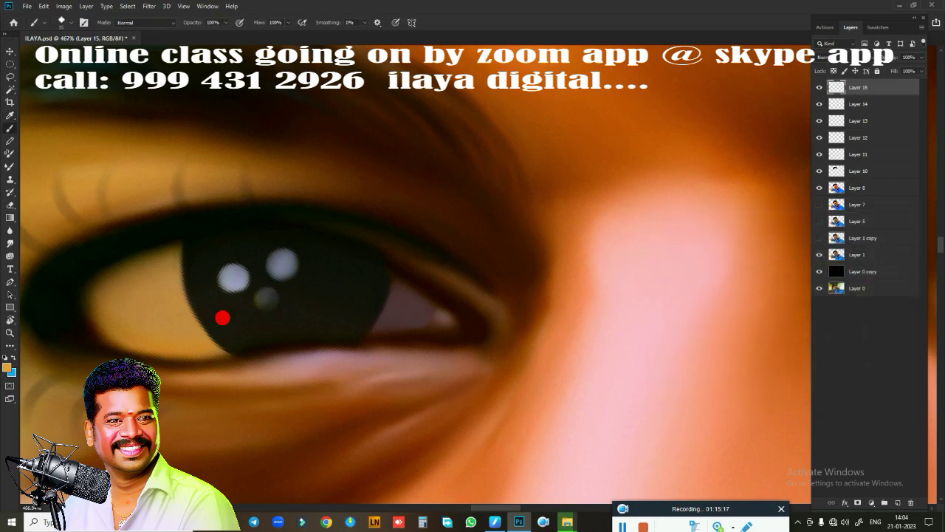
left_click_drag(229, 317, 310, 326)
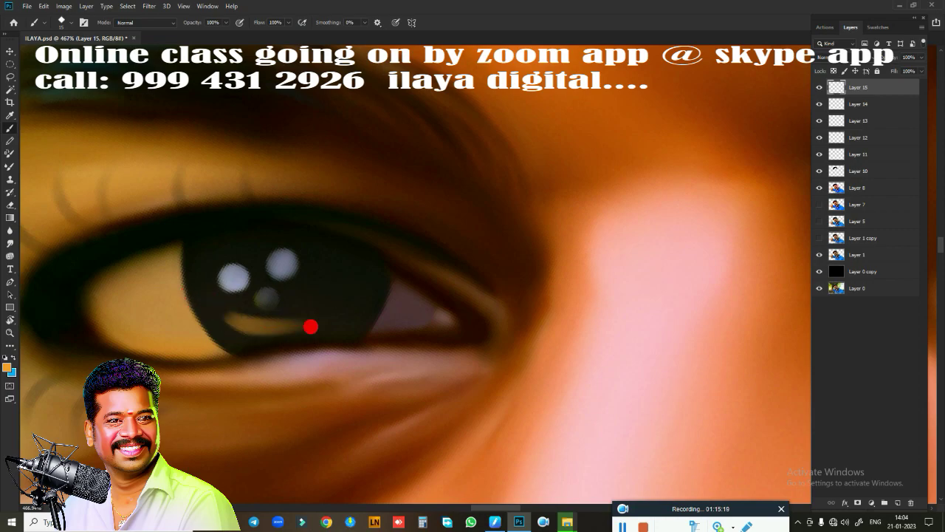
key("ctrl+z")
left_click_drag(222, 312, 319, 325)
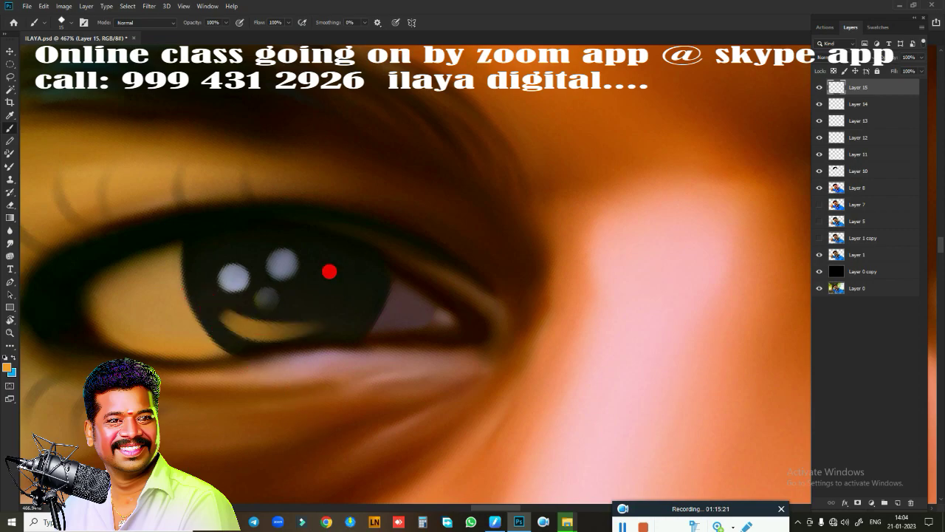
left_click_drag(509, 434, 380, 306)
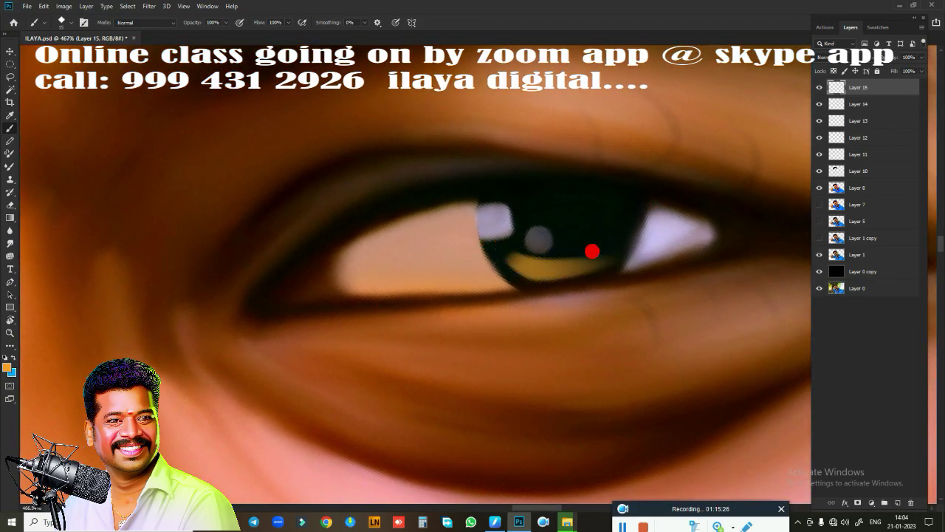
mouse_move(593, 251)
left_mouse_down()
mouse_move(423, 472)
mouse_move(563, 286)
mouse_move(587, 289)
mouse_move(569, 315)
left_mouse_up()
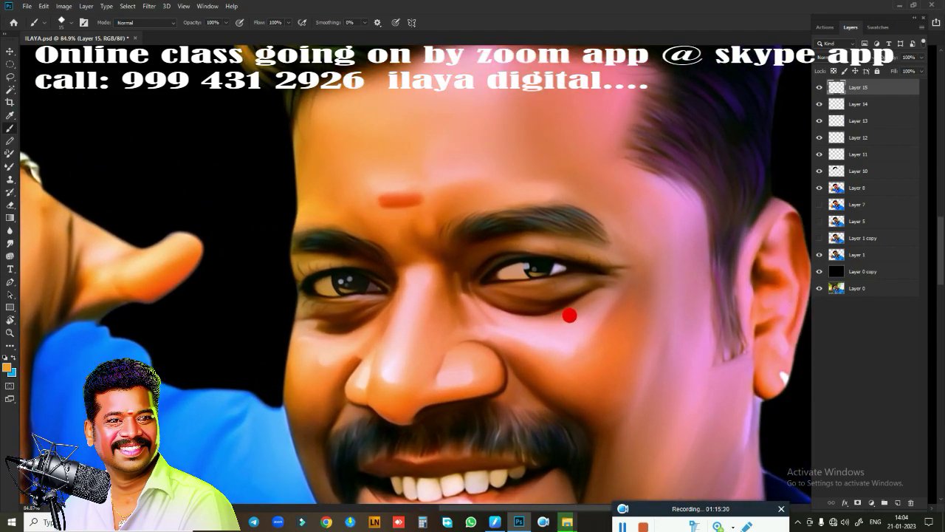
- Shift the hue of Layer 15's colours with a Hue/Saturation adjustment
key("ctrl+u")
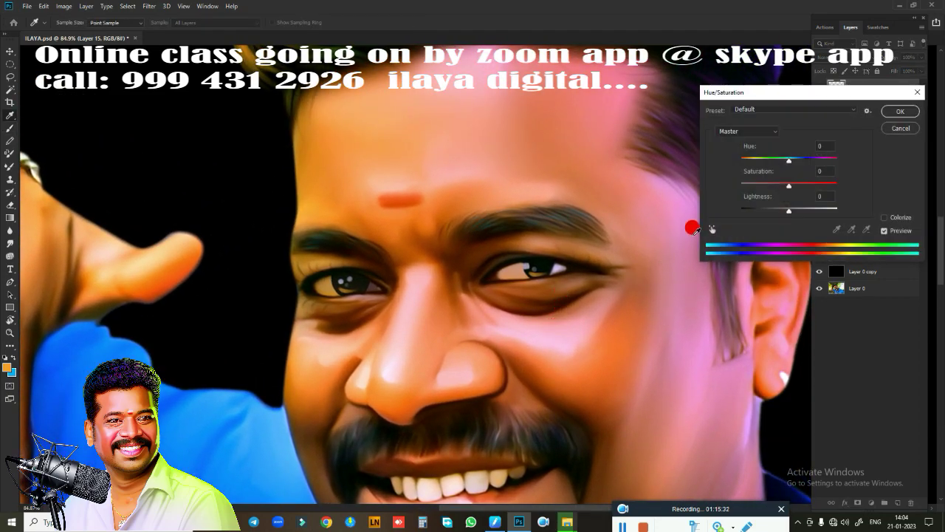
mouse_move(789, 164)
left_mouse_down()
mouse_move(768, 163)
mouse_move(809, 166)
mouse_move(784, 163)
left_mouse_up()
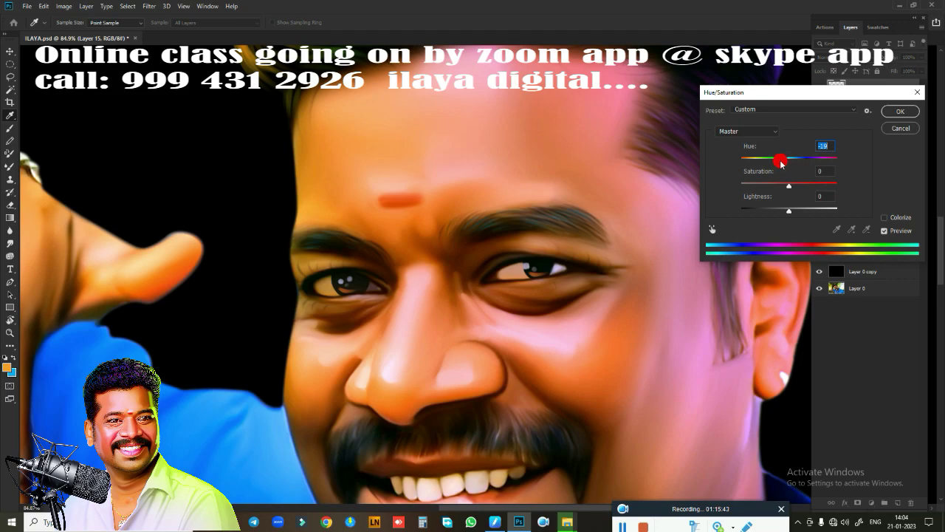
left_click(890, 113)
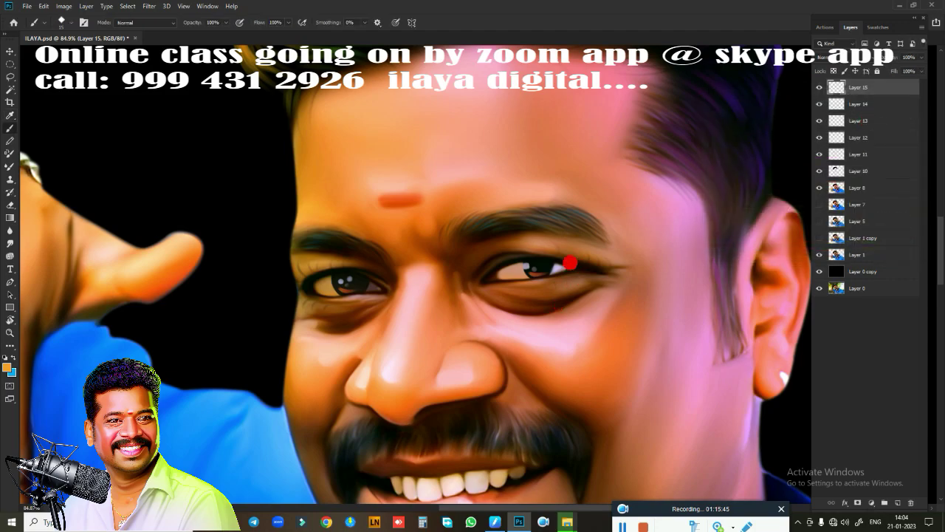
scroll(569, 263, "up", 3)
scroll(595, 289, "up", 3)
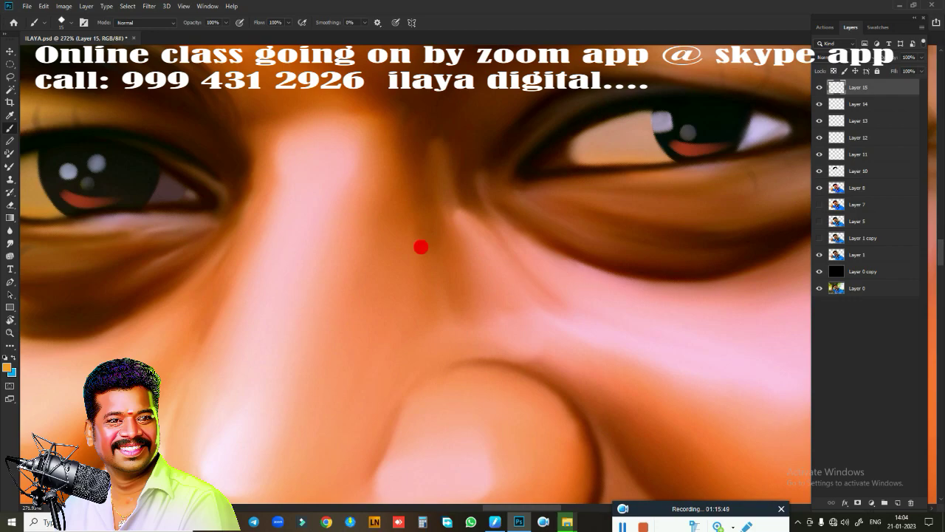
- Soften Layer 15 with a Gaussian Blur of about 0.8 px radius
left_click(154, 10)
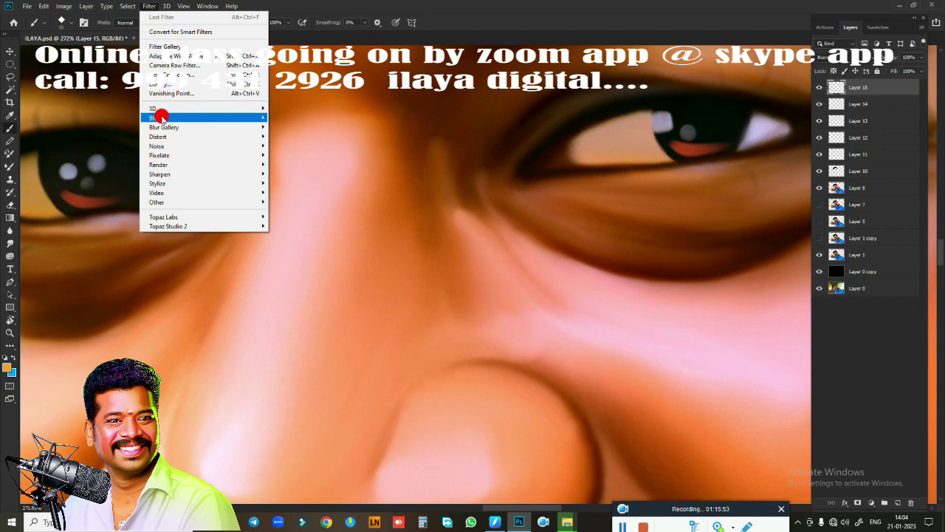
mouse_move(203, 117)
left_click(291, 155)
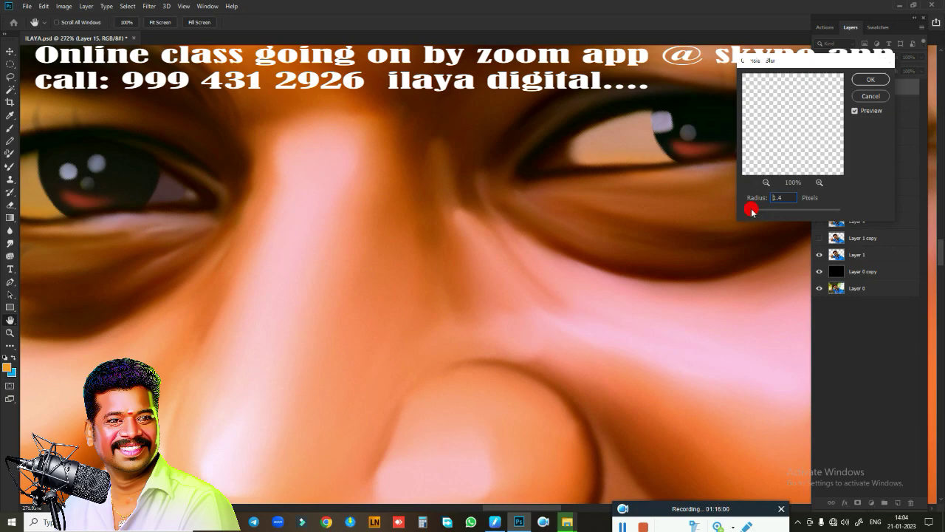
left_click_drag(752, 215, 743, 215)
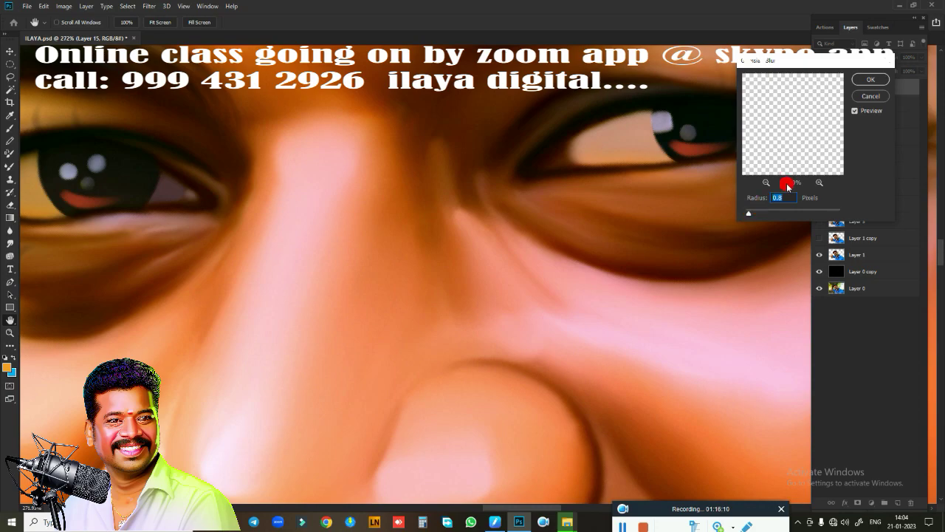
left_click(866, 85)
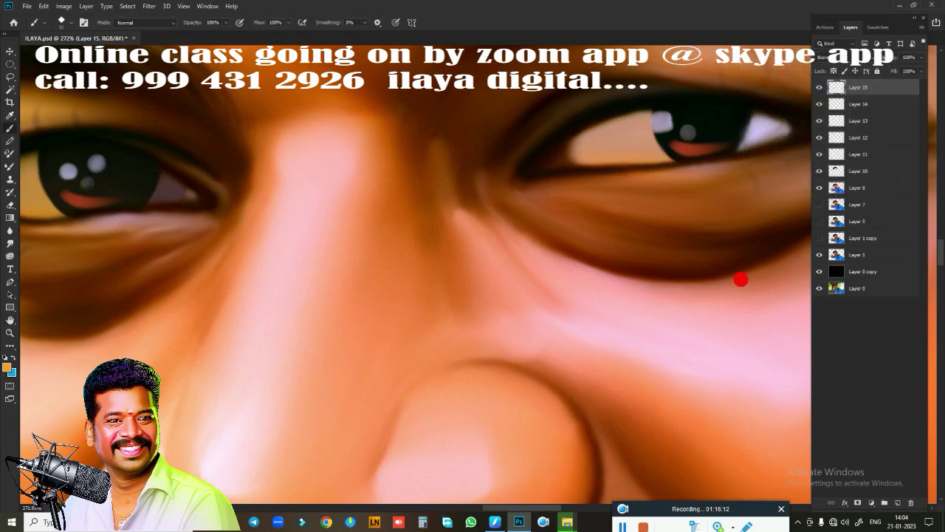
- Lower Layer 15's fill to 68% to fade the eye paint
left_click(920, 71)
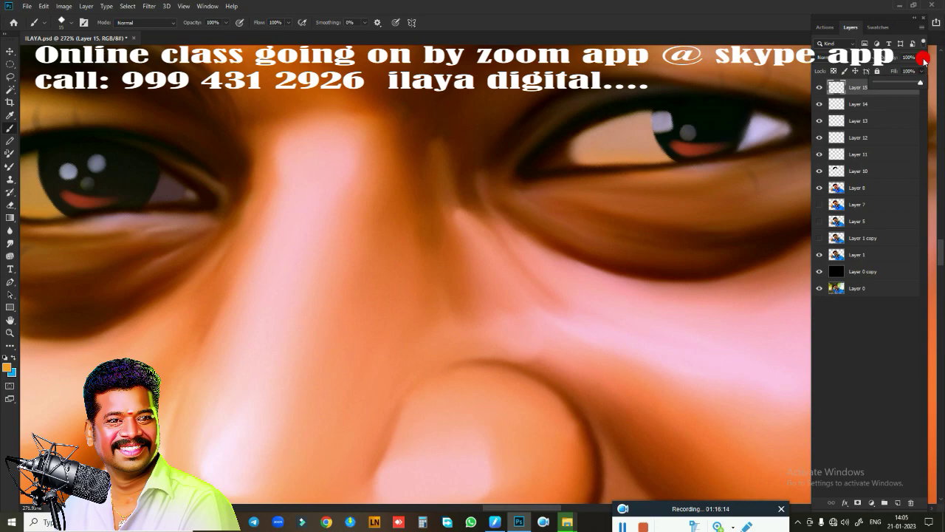
left_click_drag(913, 84, 909, 83)
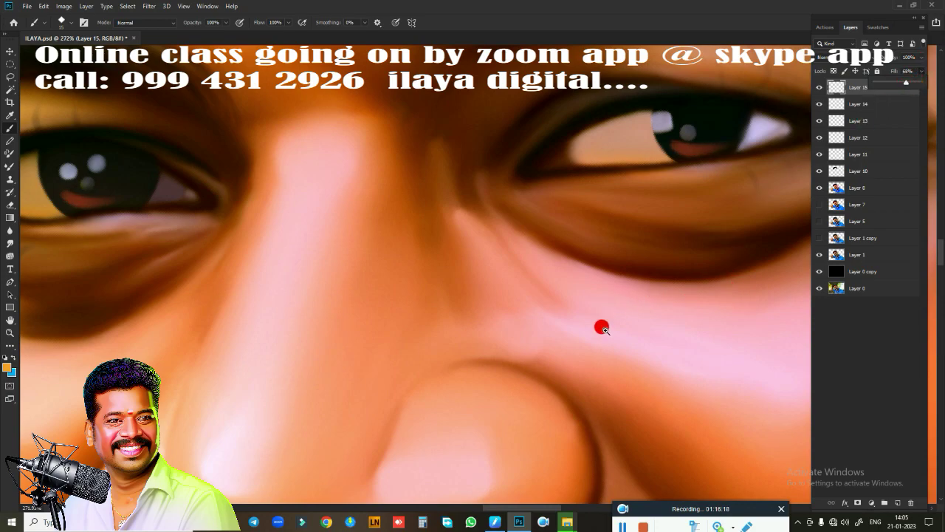
scroll(602, 327, "down", 3)
scroll(650, 317, "down", 2)
scroll(619, 313, "up", 1)
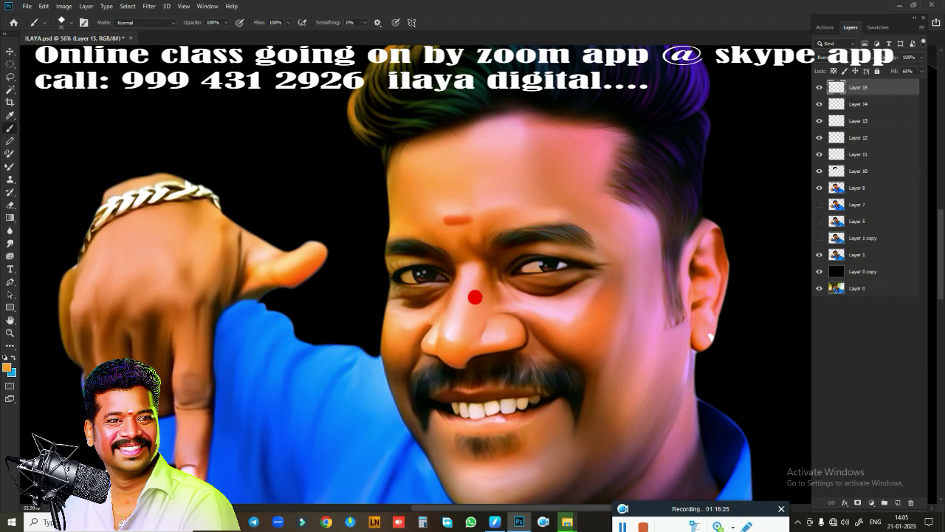
- Add new Layer 16 and zoom in on the nose and moustache
scroll(508, 310, "up", 1)
scroll(513, 308, "up", 1)
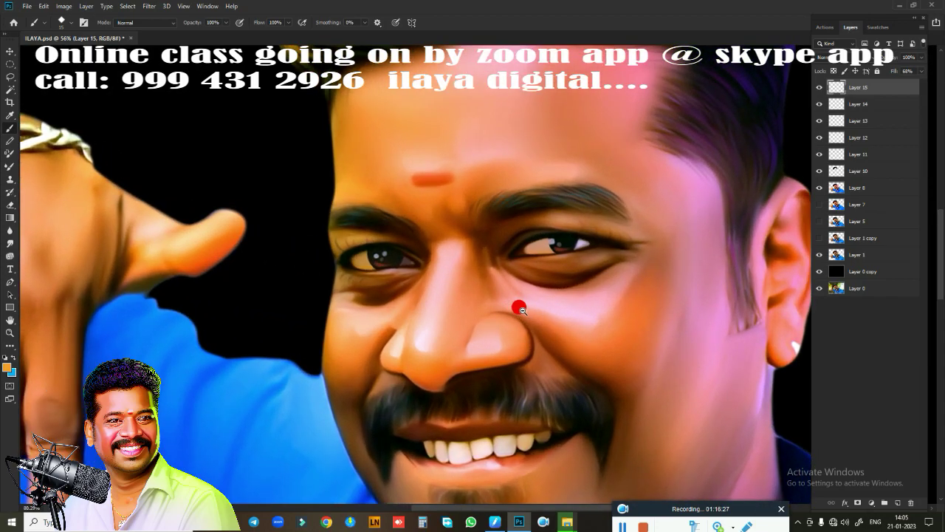
left_click(898, 505)
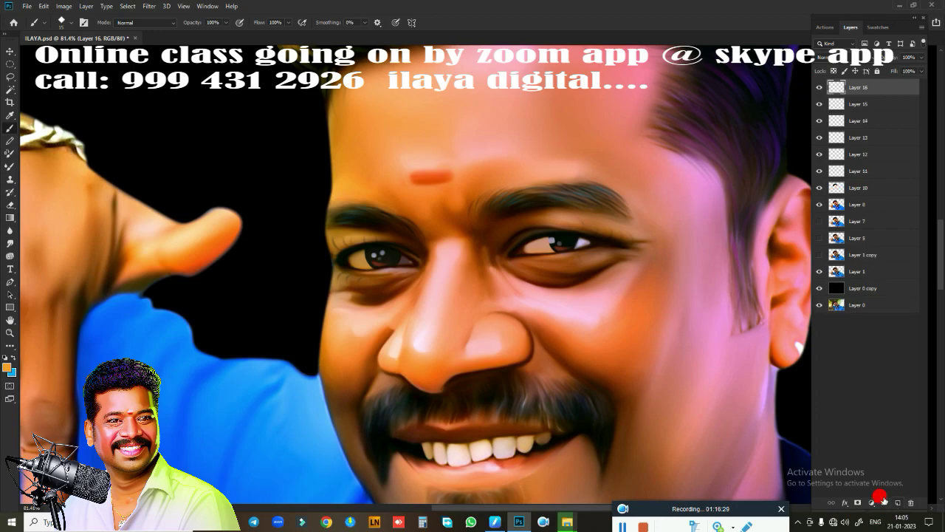
scroll(439, 358, "up", 2)
left_click_drag(420, 382, 443, 170)
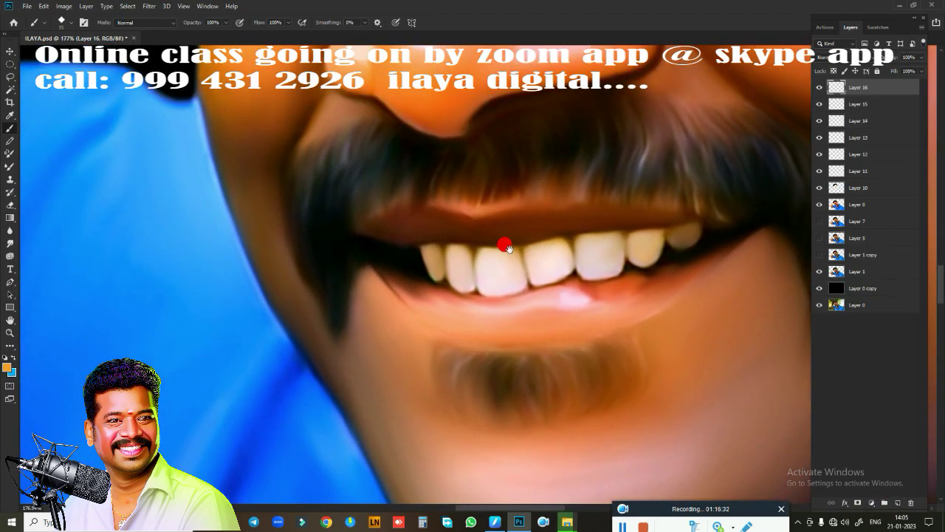
left_click_drag(508, 246, 401, 342)
scroll(455, 332, "up", 1)
left_click_drag(456, 331, 502, 251)
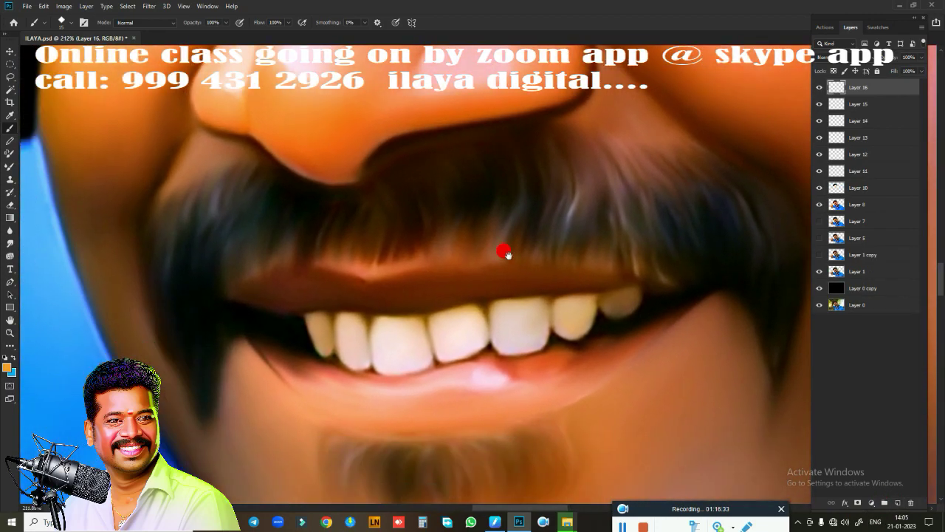
- Set the foreground colour to near-black 020100 and try a test stroke beside the moustache
left_click(8, 367)
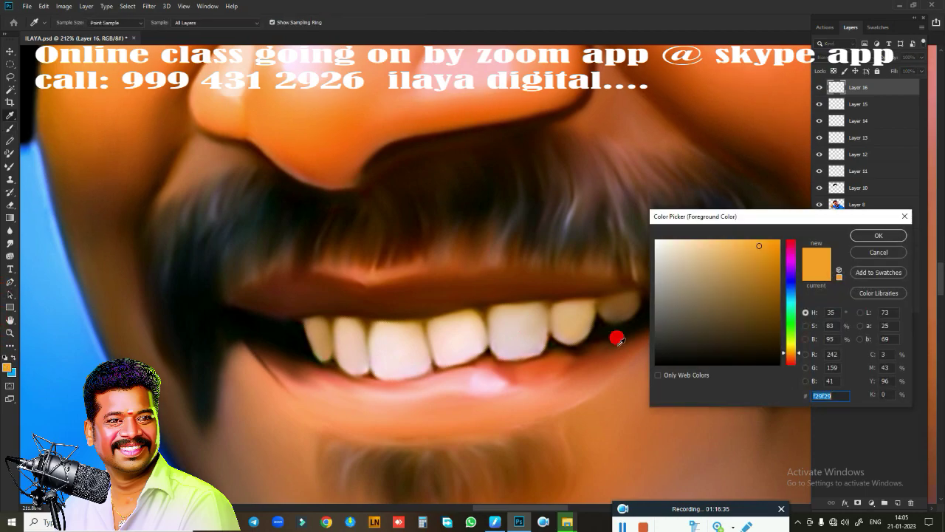
left_click(772, 363)
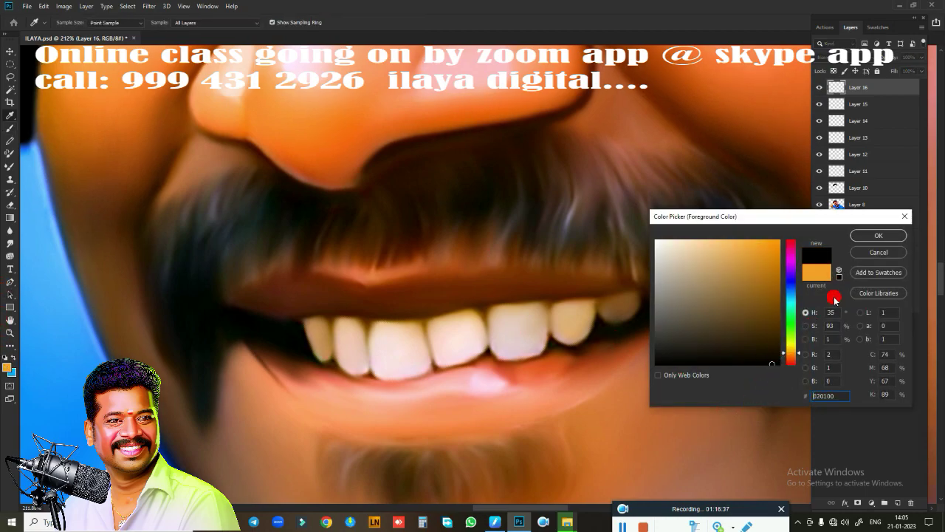
left_click(874, 237)
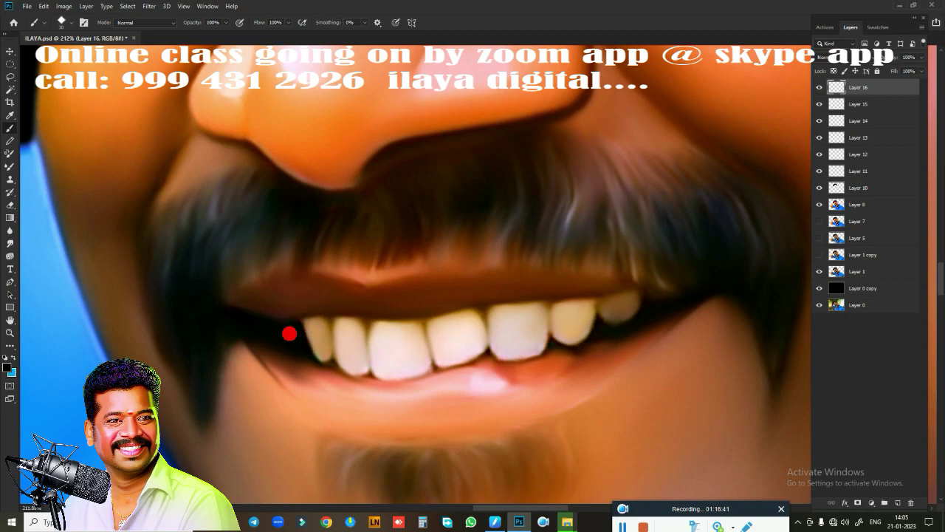
scroll(370, 370, "up", 1)
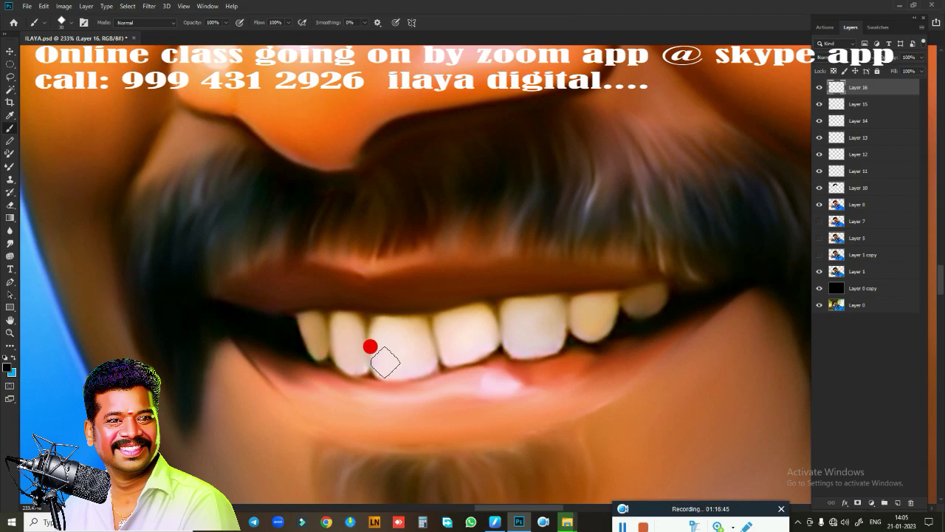
scroll(346, 399, "up", 1)
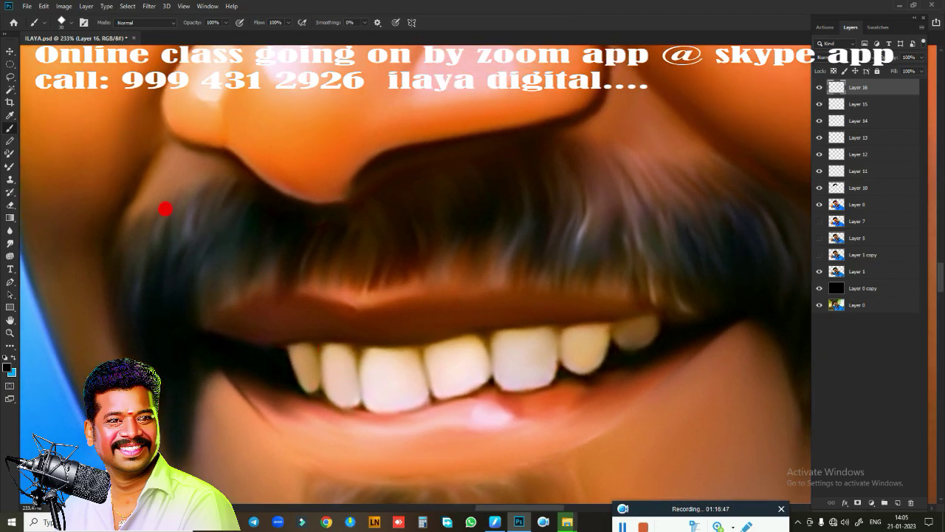
left_click_drag(149, 240, 142, 297)
- Undo the stray stroke and paint a fine dark strand on the moustache
key("ctrl+z")
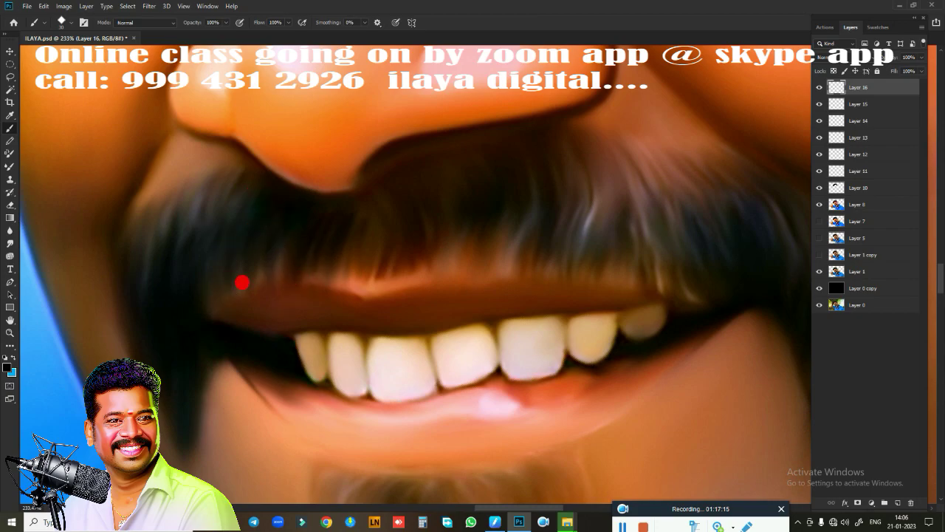
left_click_drag(253, 235, 240, 268)
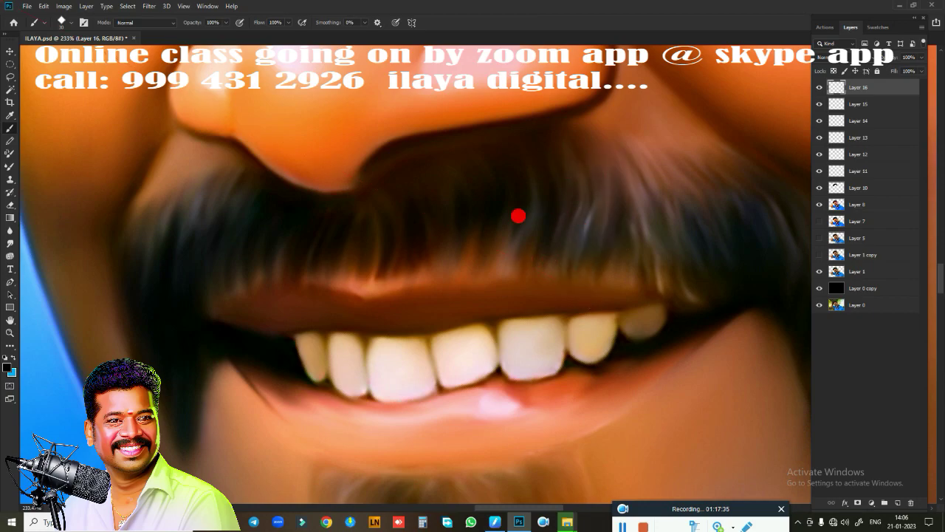
left_click_drag(505, 314, 397, 379)
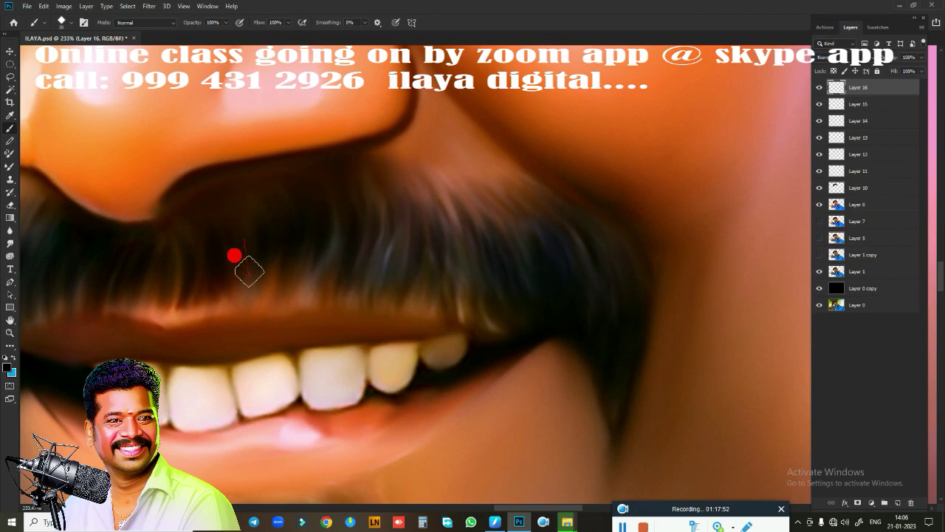
left_click_drag(315, 348, 506, 257)
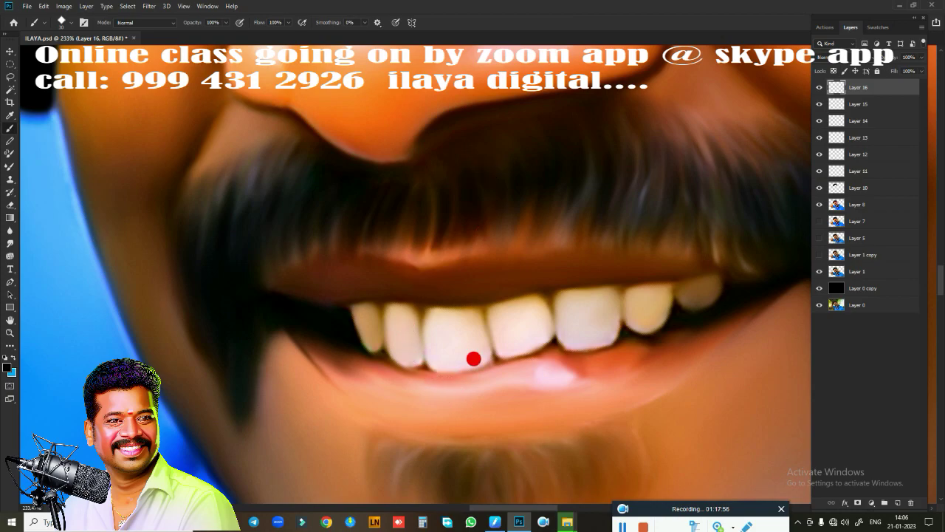
- Paint dark hair strokes over the tuft below the lower lip
mouse_move(474, 358)
left_mouse_down()
mouse_move(397, 204)
mouse_move(338, 184)
left_mouse_up()
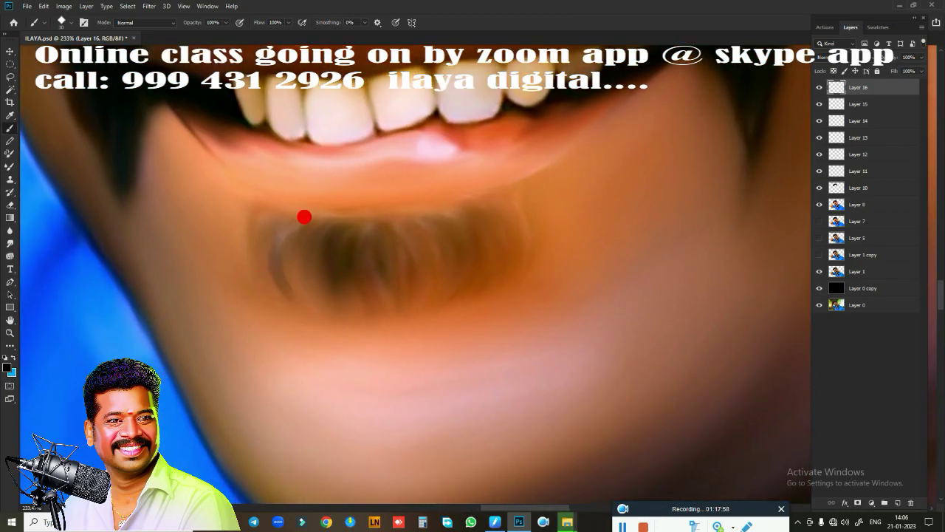
left_click_drag(314, 246, 381, 237)
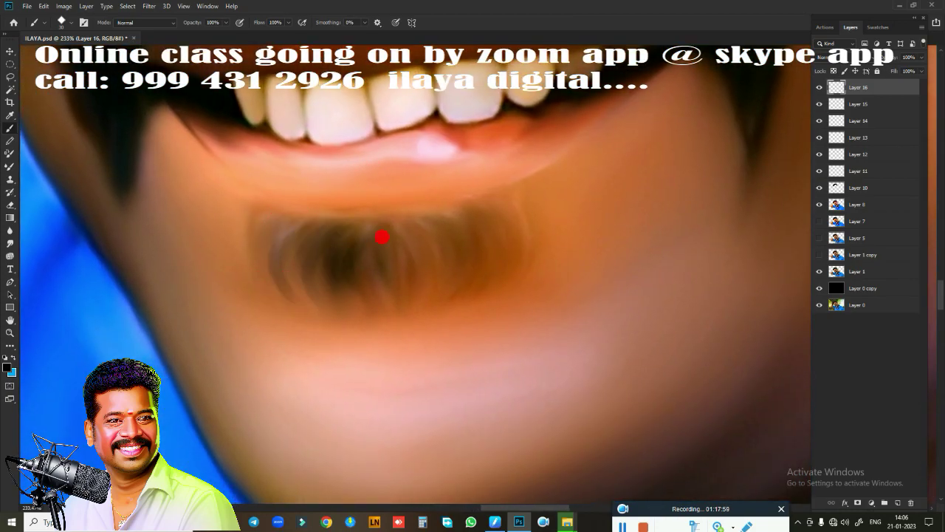
left_click_drag(363, 268, 367, 236)
mouse_move(388, 277)
left_mouse_down()
mouse_move(380, 228)
mouse_move(435, 259)
mouse_move(401, 238)
mouse_move(491, 218)
mouse_move(485, 274)
mouse_move(378, 244)
left_mouse_up()
mouse_move(402, 275)
left_mouse_down()
mouse_move(401, 226)
mouse_move(333, 270)
mouse_move(273, 207)
mouse_move(444, 309)
left_mouse_up()
scroll(443, 443, "up", 3)
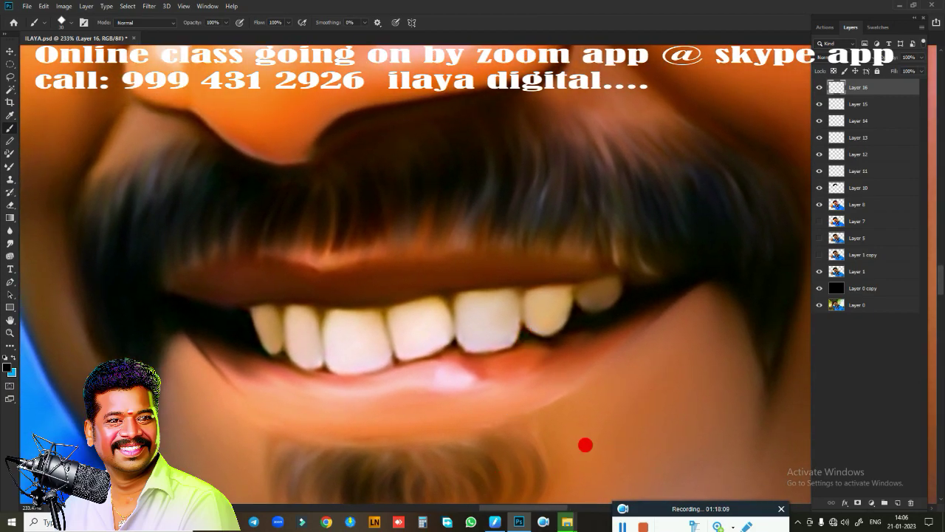
- Add new Layer 17 and paint a faint strand into the moustache
left_click(897, 504)
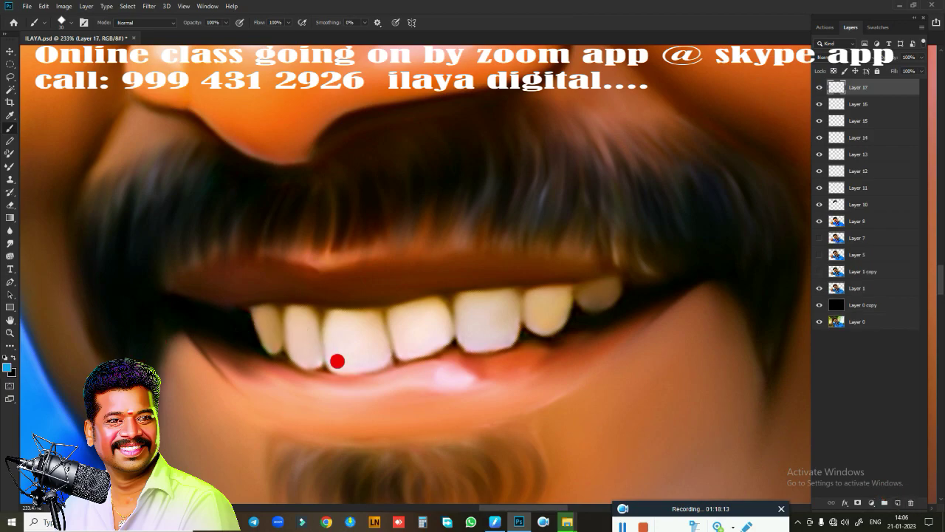
left_click_drag(337, 359, 448, 447)
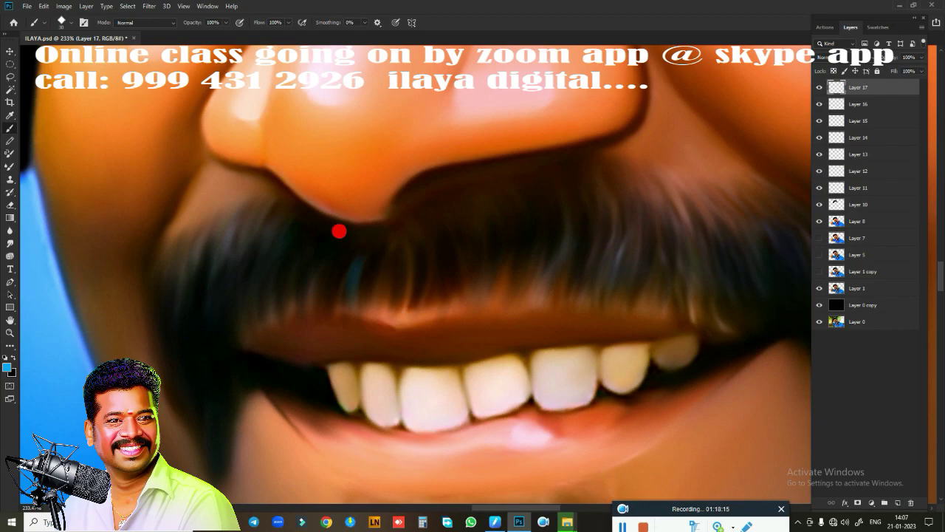
left_click_drag(302, 244, 222, 296)
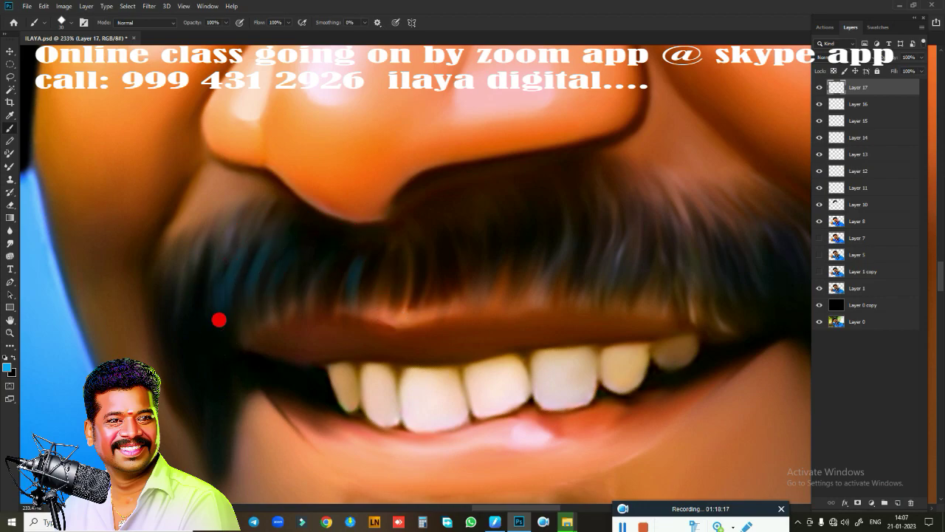
- Paint thin bluish and dark strands across the moustache, including its left edge
left_click_drag(507, 416, 344, 382)
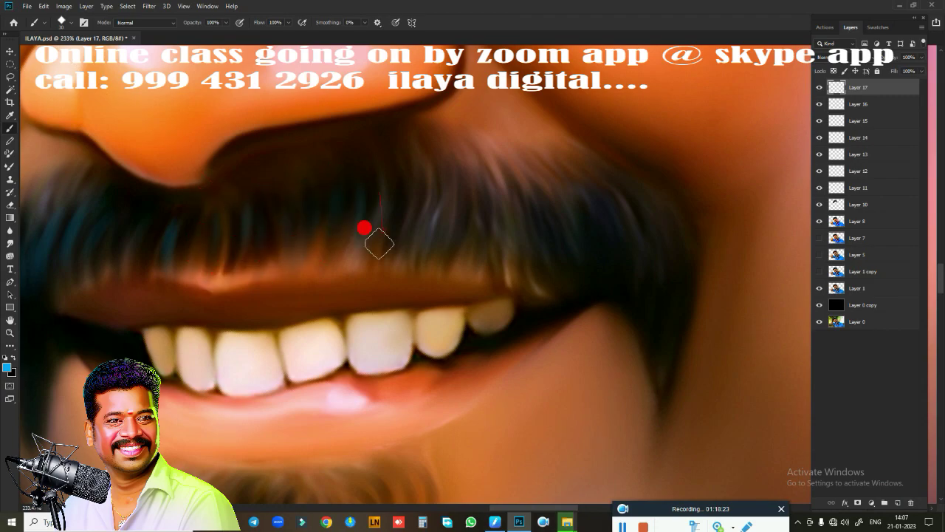
left_click_drag(402, 179, 405, 236)
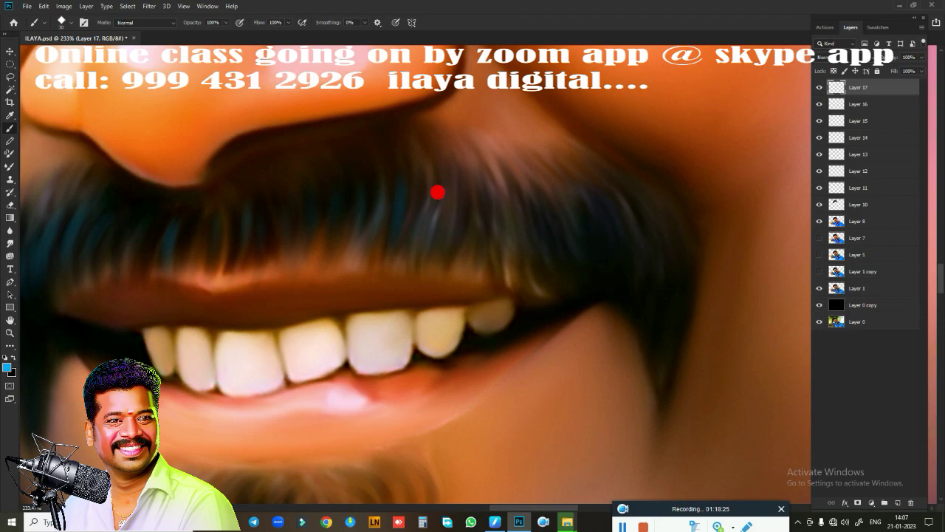
left_click_drag(478, 186, 482, 259)
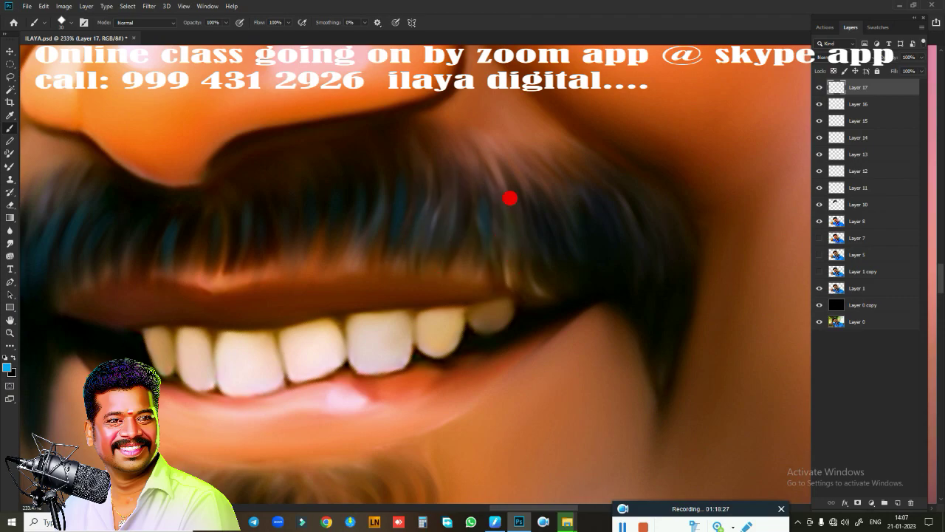
left_click_drag(535, 186, 548, 254)
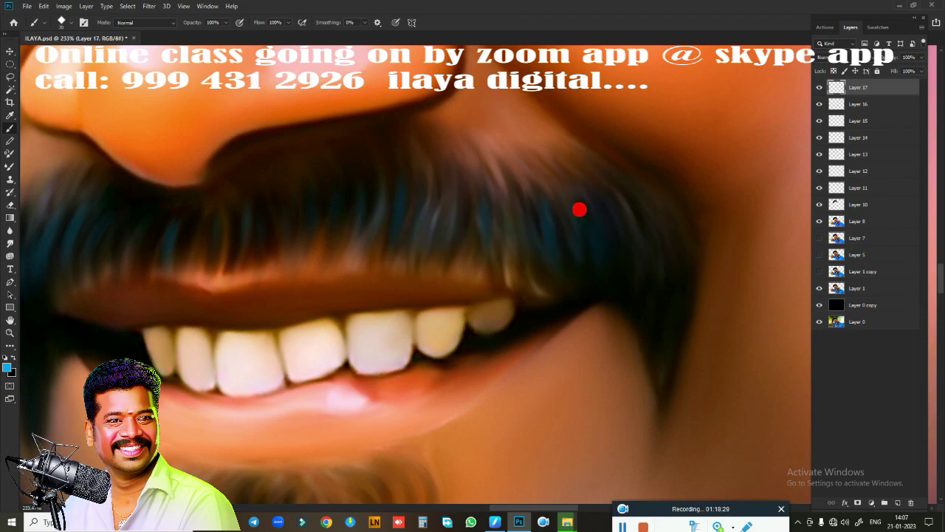
mouse_move(628, 204)
left_mouse_down()
mouse_move(650, 250)
mouse_move(666, 338)
left_mouse_up()
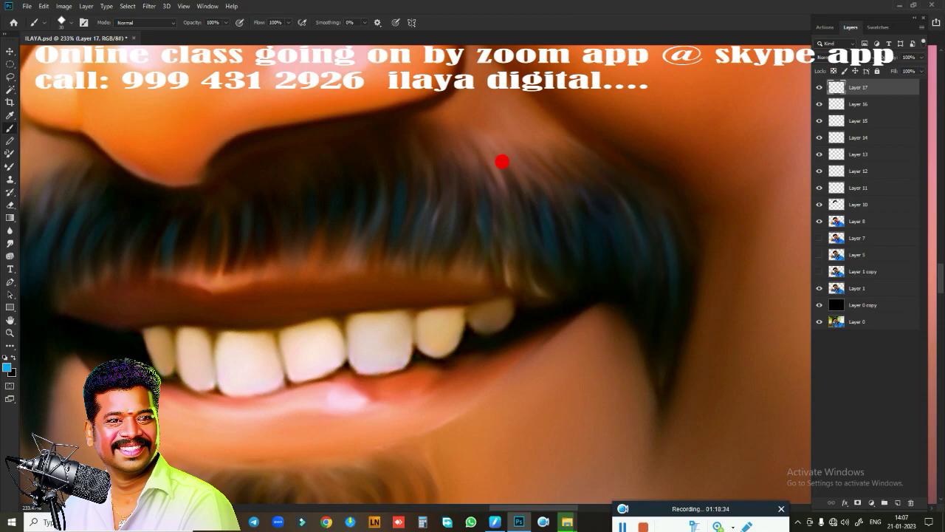
left_click_drag(459, 186, 454, 224)
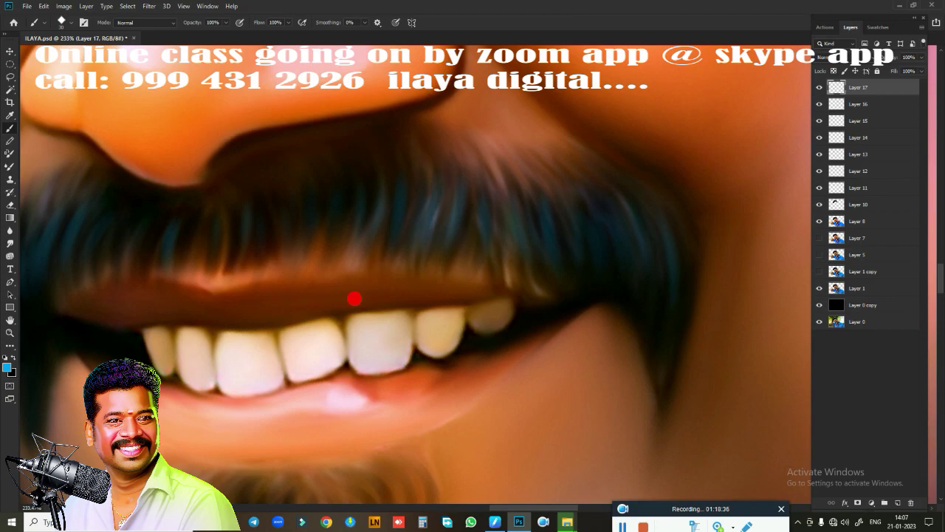
left_click_drag(382, 385, 637, 408)
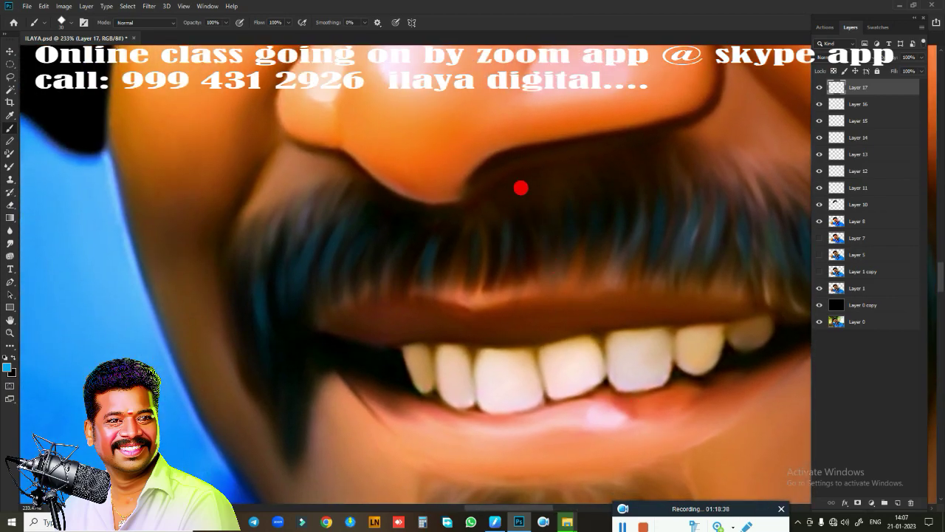
left_click_drag(230, 355, 226, 274)
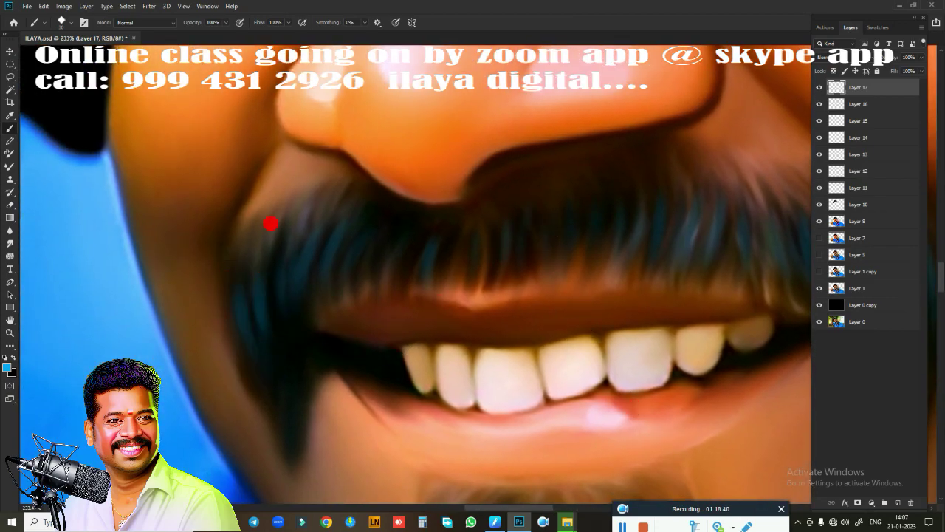
- Lower Layer 17's fill to 74%
scroll(476, 428, "down", 5)
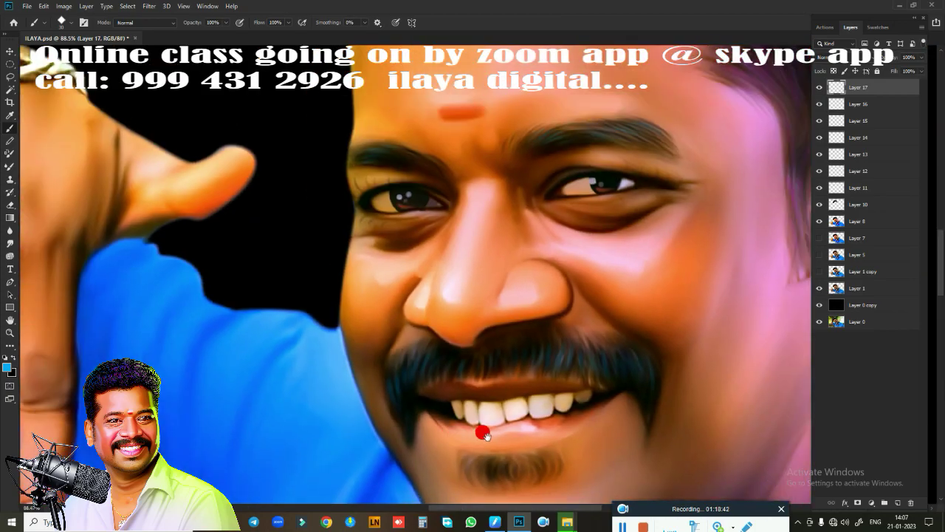
scroll(447, 292, "down", 3)
scroll(466, 310, "up", 2)
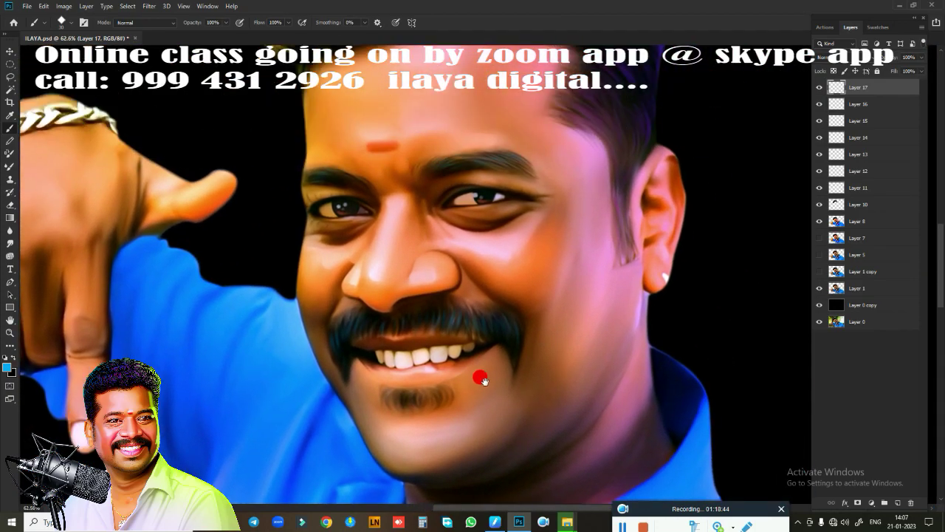
left_click(921, 74)
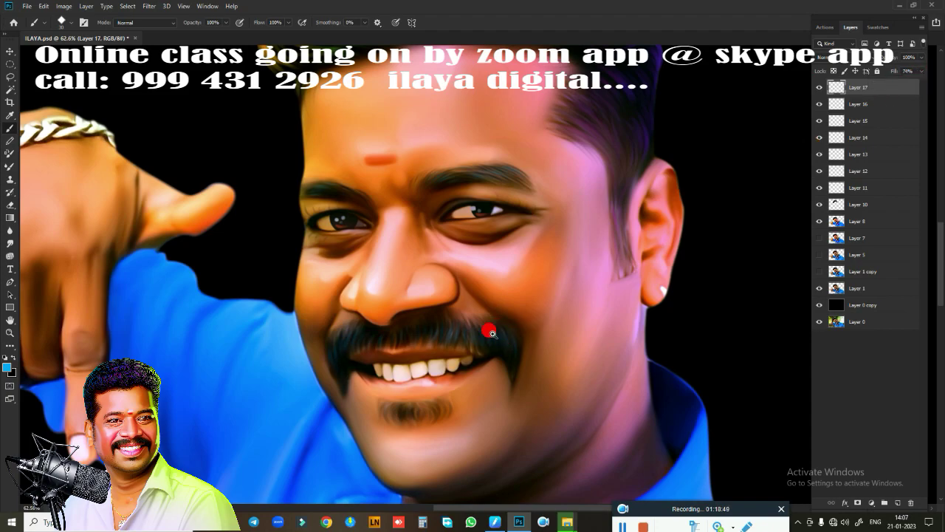
scroll(489, 329, "up", 2)
scroll(519, 328, "up", 2)
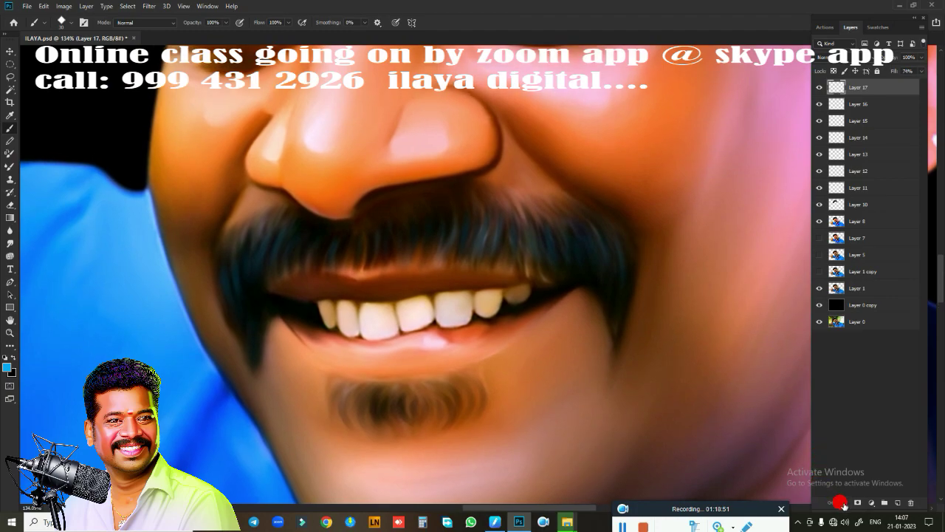
- Apply a multicolour Gradient Overlay effect to Layer 17
left_click(844, 502)
left_click(861, 473)
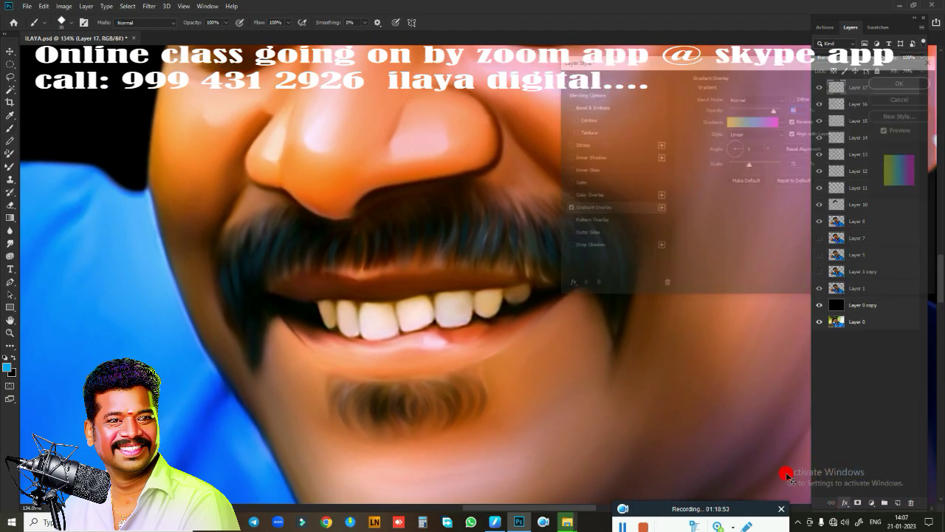
scroll(612, 422, "down", 4)
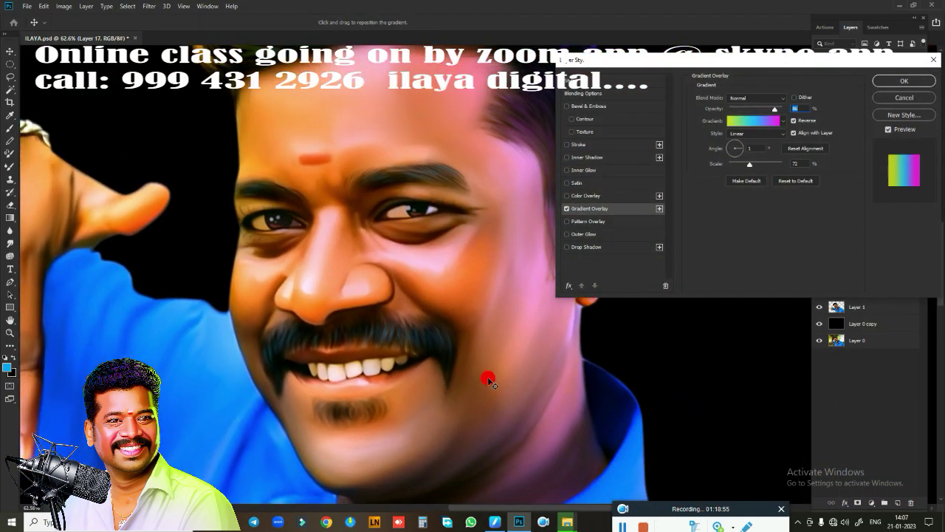
left_click(904, 80)
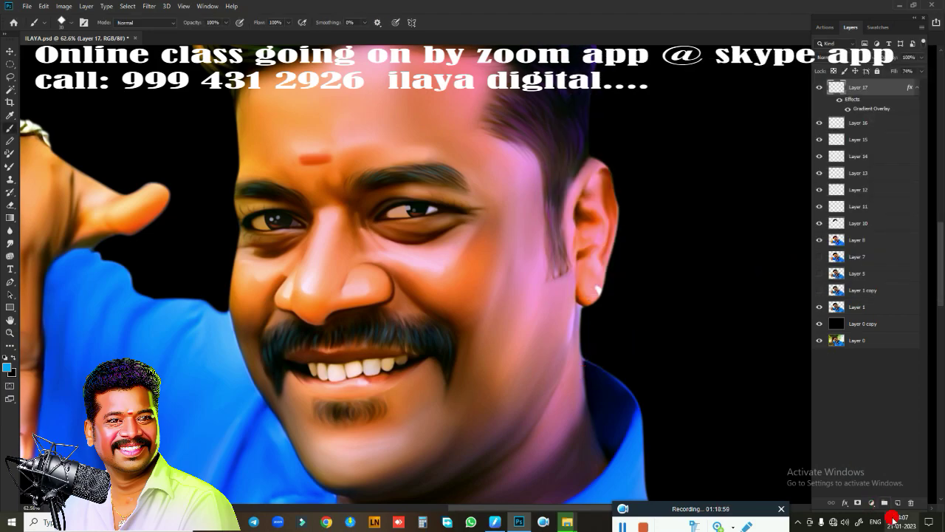
- Add a new layer, then undo the addition
left_click(898, 502)
left_click(886, 90)
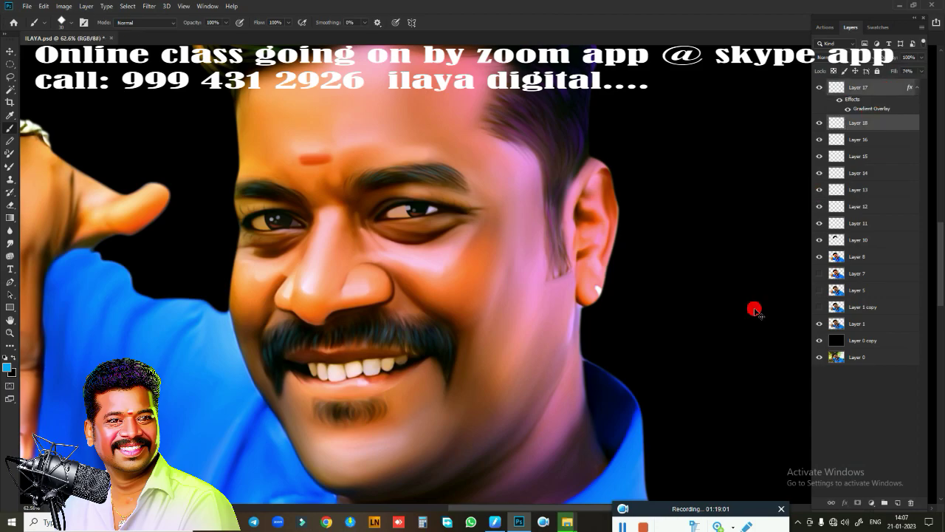
key("ctrl+z")
scroll(541, 399, "down", 3)
scroll(541, 399, "up", 1)
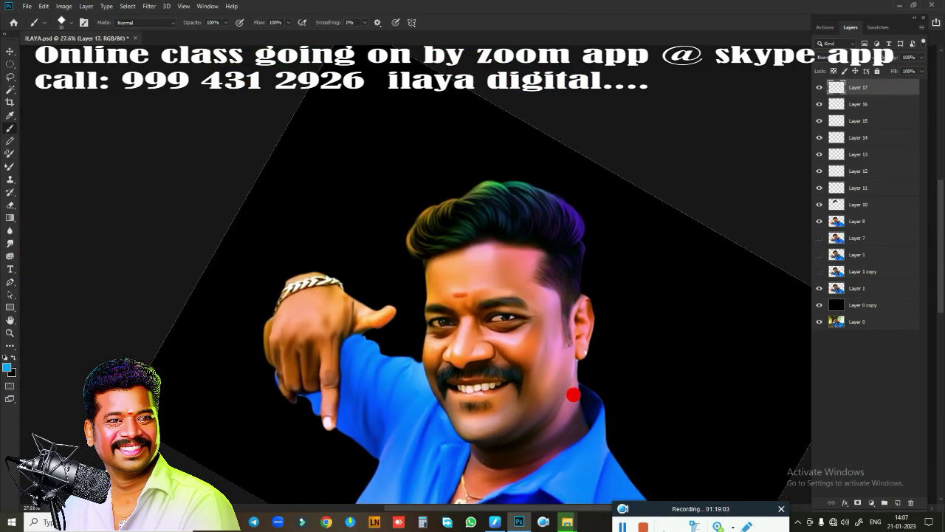
scroll(574, 323, "up", 1)
scroll(548, 376, "up", 1)
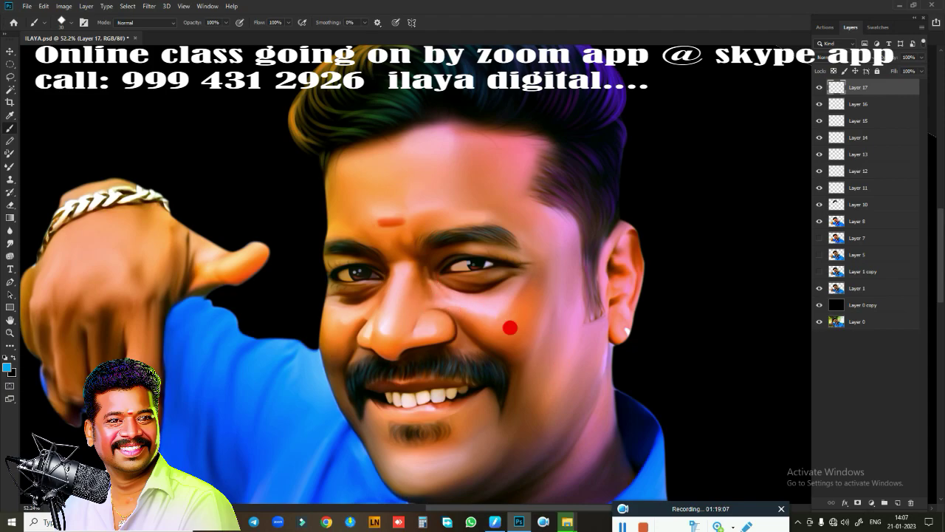
scroll(509, 327, "down", 1)
scroll(499, 325, "down", 1)
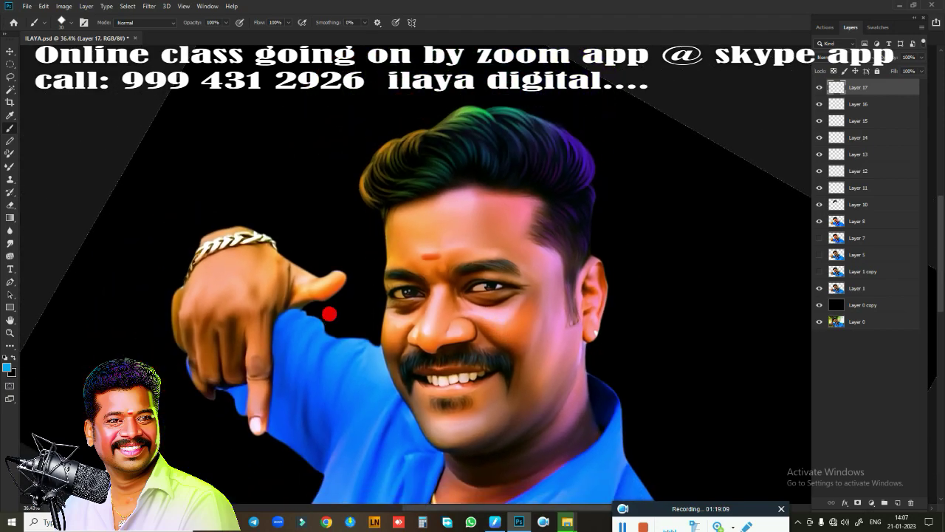
scroll(420, 296, "up", 1)
scroll(406, 329, "up", 1)
scroll(427, 345, "up", 1)
- Reselect Layer 17 and add new empty Layer 18 above it
left_click_drag(428, 344, 449, 298)
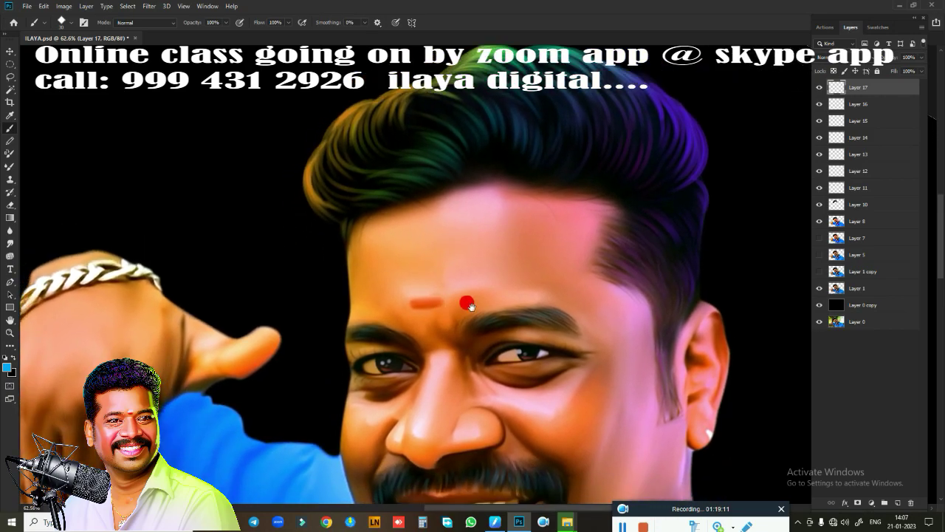
left_click(864, 307)
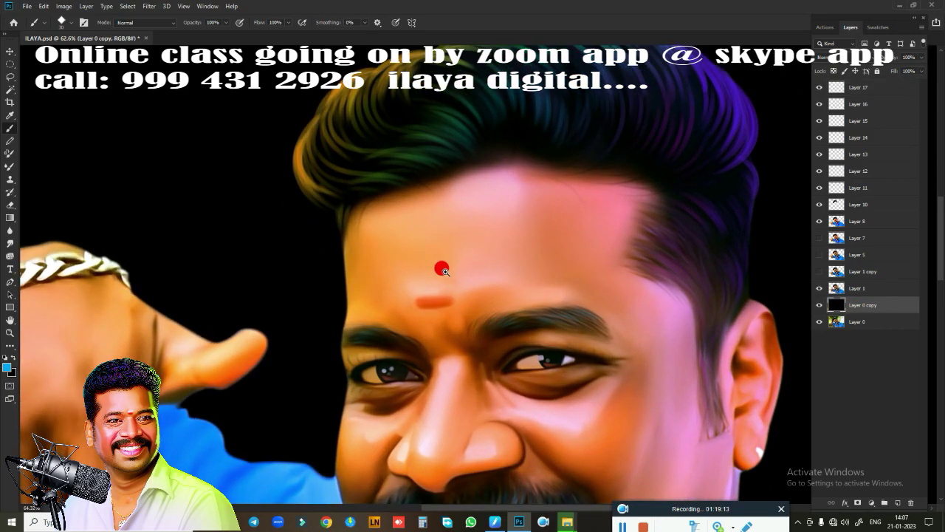
scroll(446, 204, "down", 2)
scroll(491, 265, "up", 2)
scroll(491, 264, "up", 2)
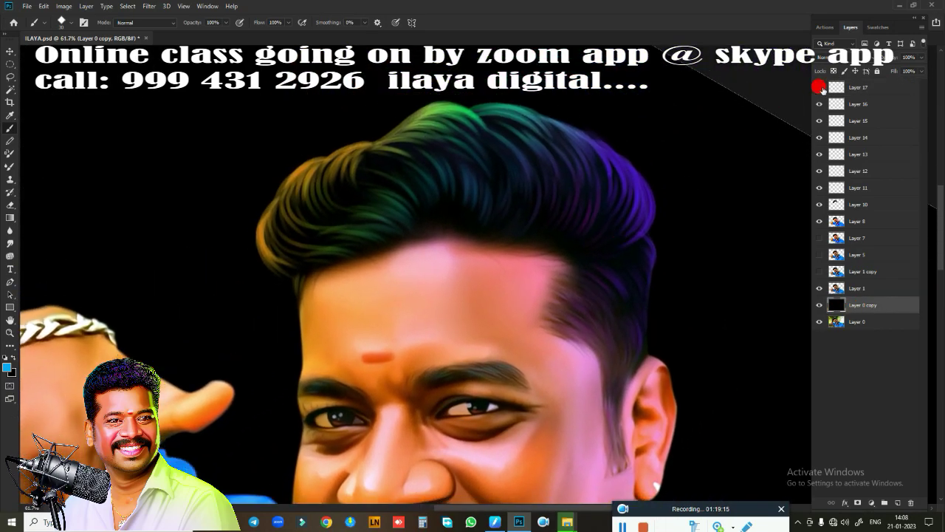
left_click(865, 89)
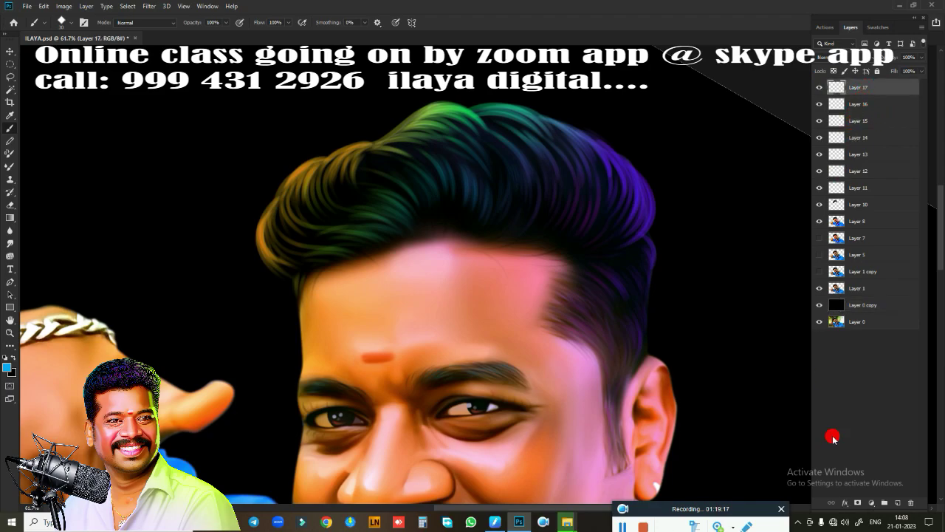
left_click(893, 503)
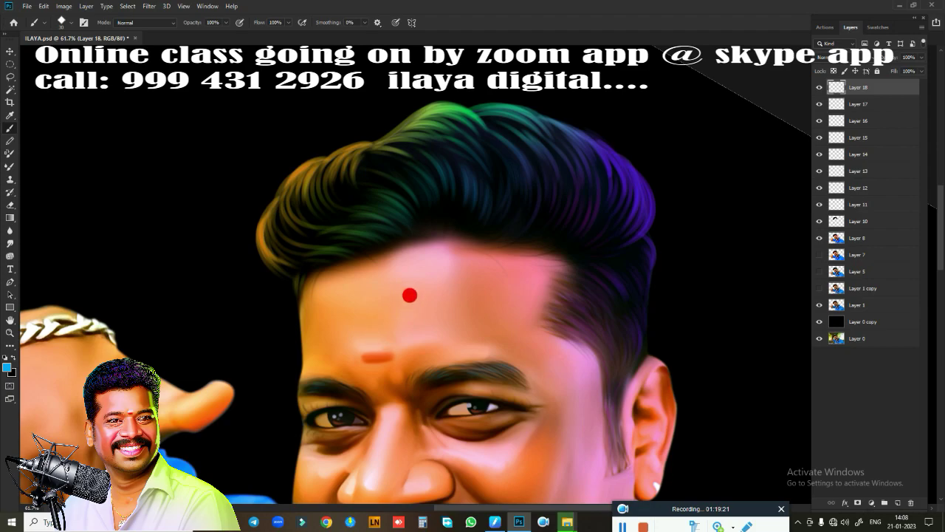
- Set the foreground colour to a light peach
right_click(428, 300)
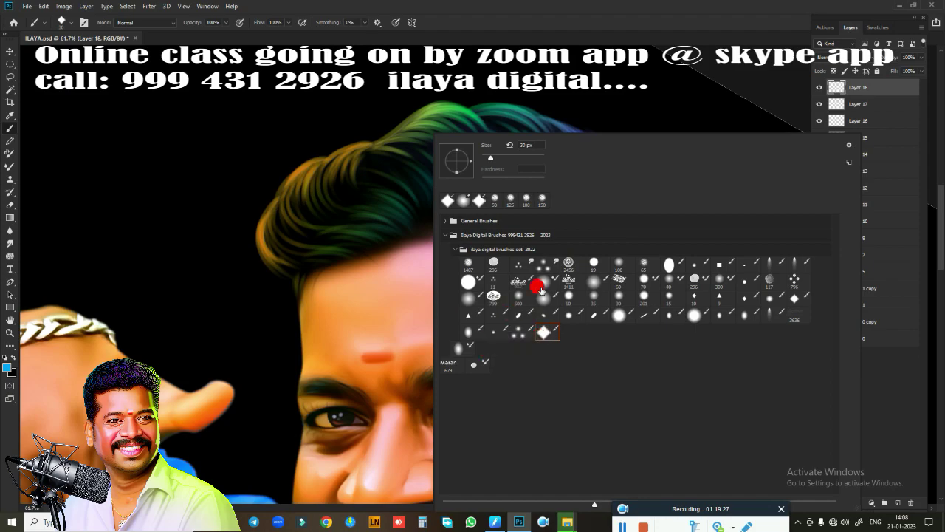
left_click(597, 28)
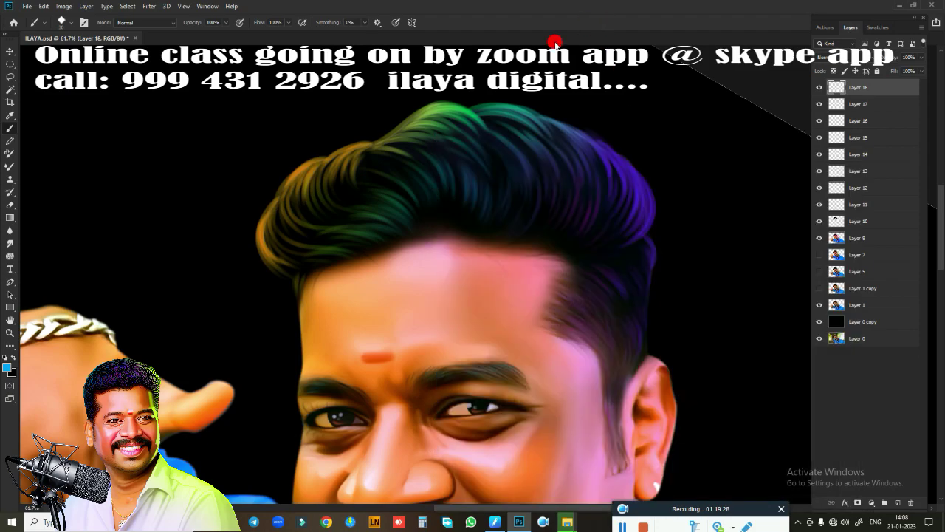
left_click(9, 366)
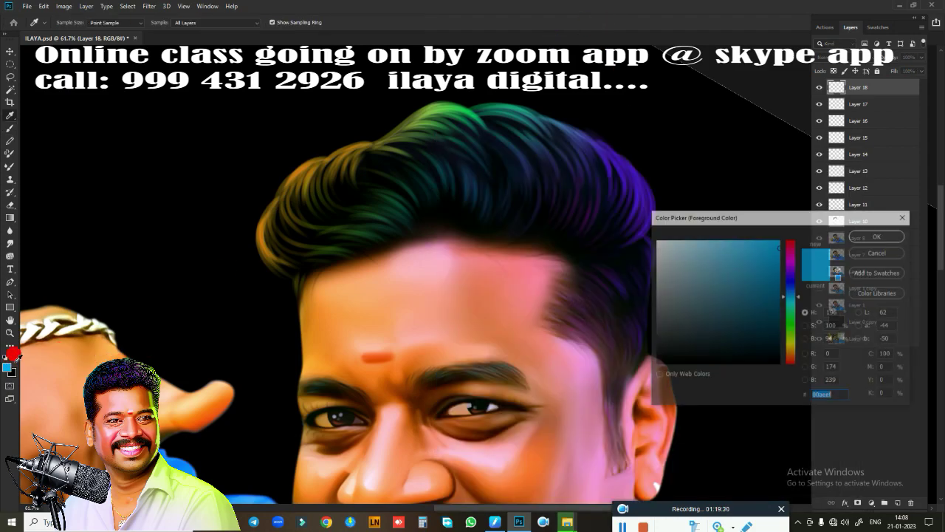
left_click(259, 223)
left_click(703, 244)
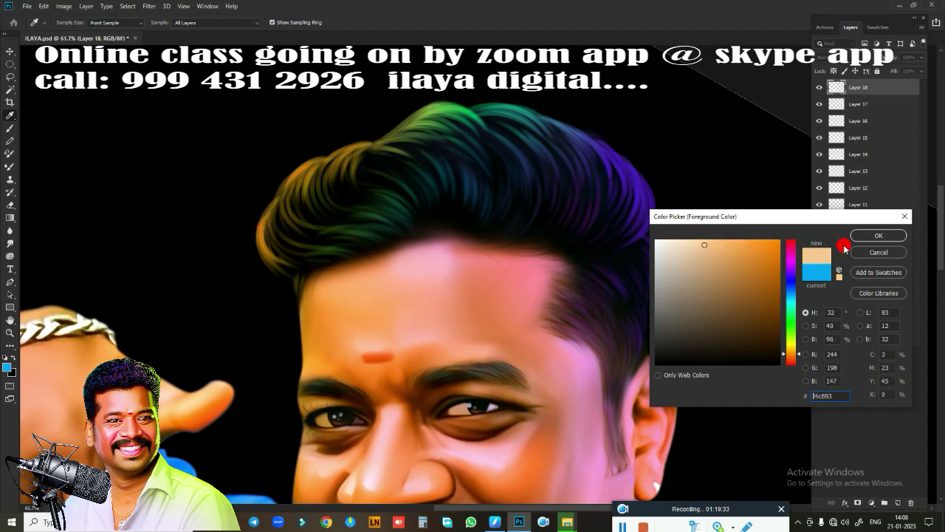
left_click(876, 235)
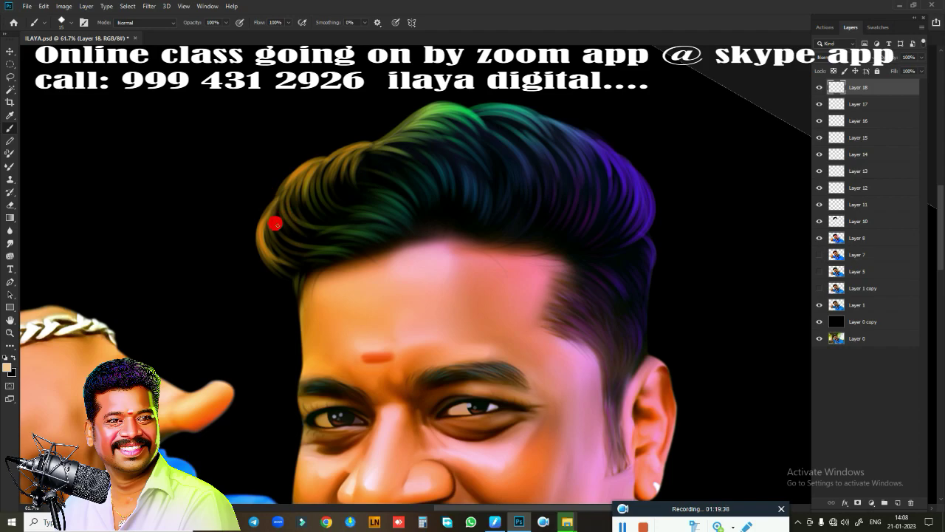
- Paint fine light strands along the upper-left hair and over the orange hair
mouse_move(313, 291)
left_mouse_down()
mouse_move(350, 308)
mouse_move(392, 413)
mouse_move(458, 447)
mouse_move(474, 422)
mouse_move(460, 418)
mouse_move(389, 224)
left_mouse_up()
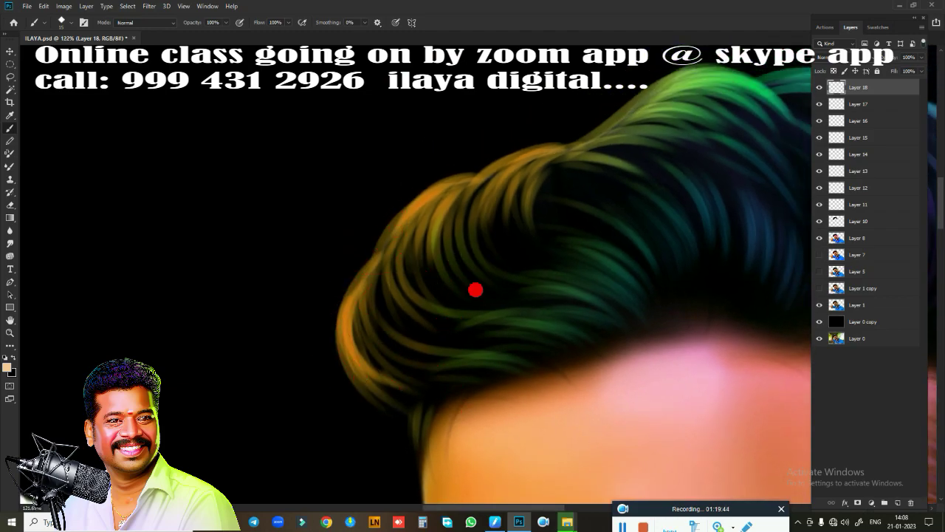
left_click_drag(315, 375, 421, 368)
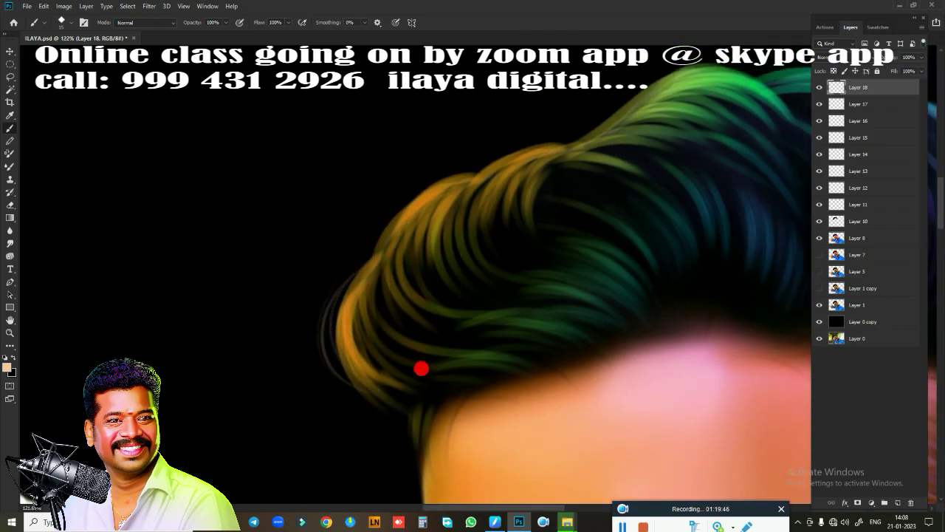
left_click_drag(436, 184, 353, 248)
left_click_drag(390, 206, 372, 238)
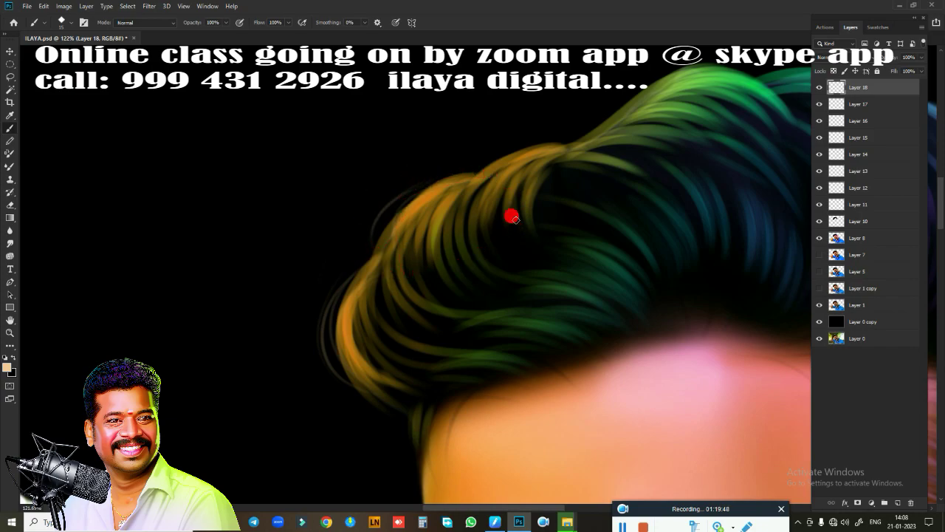
scroll(386, 306, "down", 3)
scroll(377, 281, "down", 2)
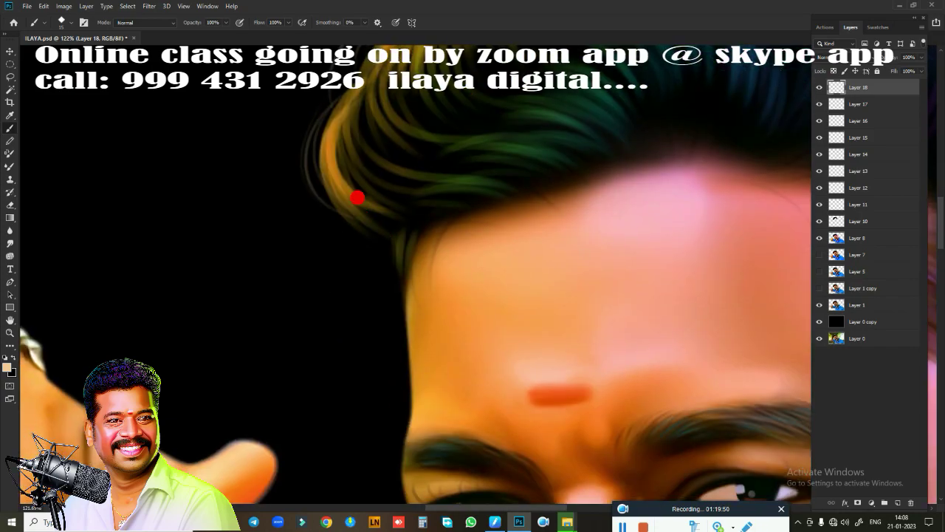
left_click_drag(393, 240, 388, 289)
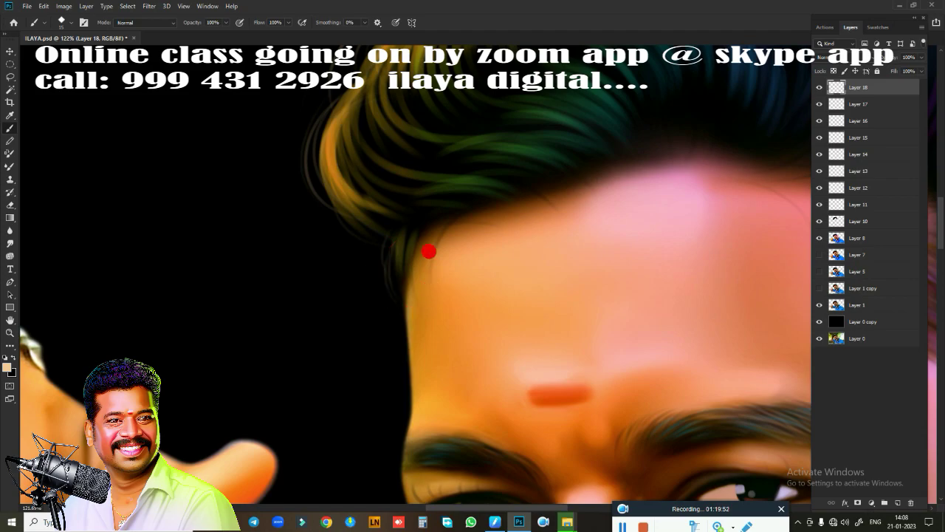
scroll(521, 277, "up", 5)
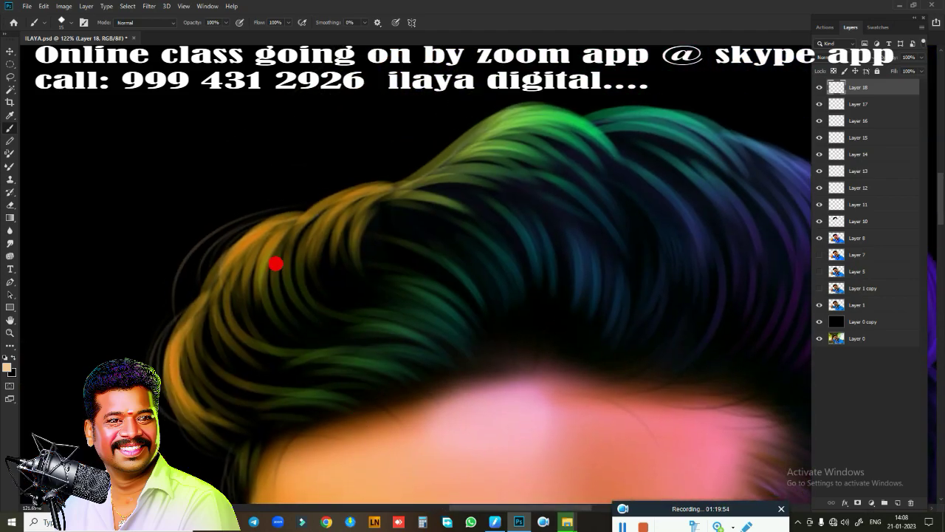
left_click_drag(403, 184, 327, 172)
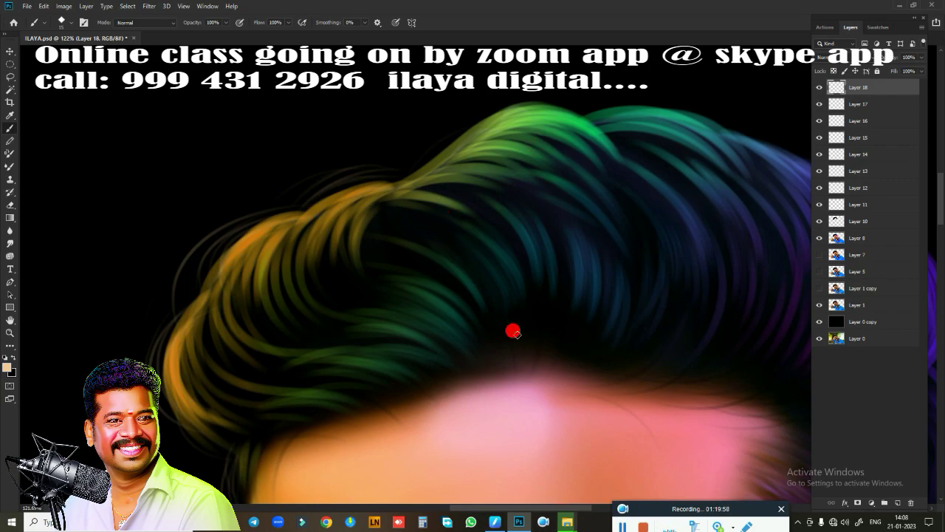
- Paint thin strands along the hair's right edge and a dark strand into the sideburn
scroll(513, 339, "right", 1)
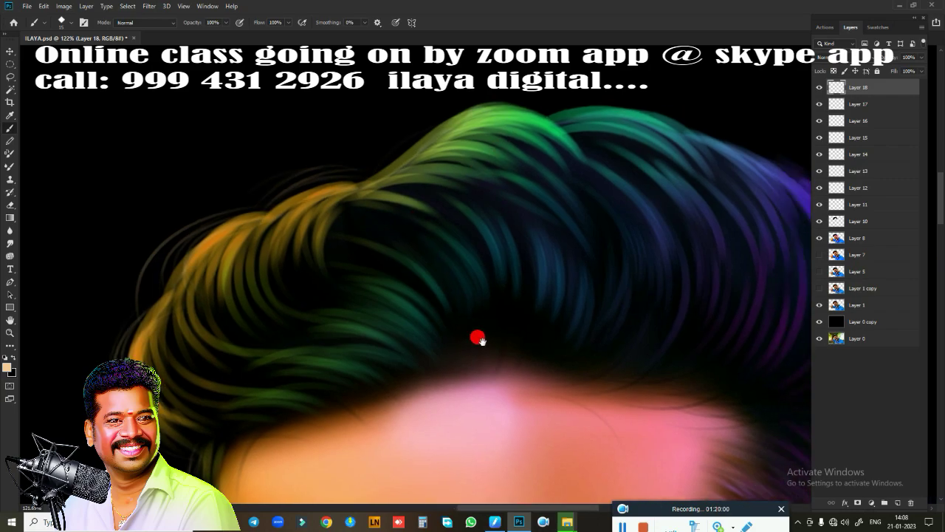
scroll(443, 310, "right", 2)
scroll(390, 271, "up", 1)
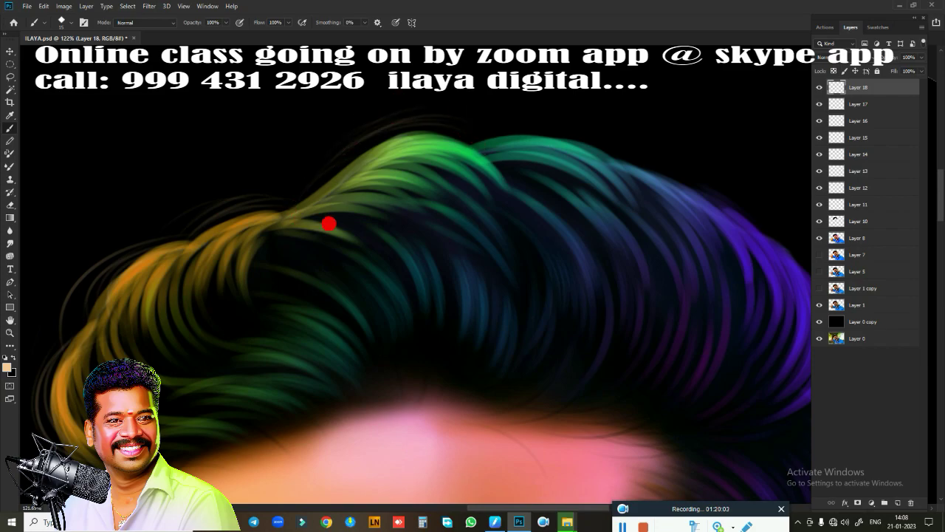
scroll(359, 339, "down", 2)
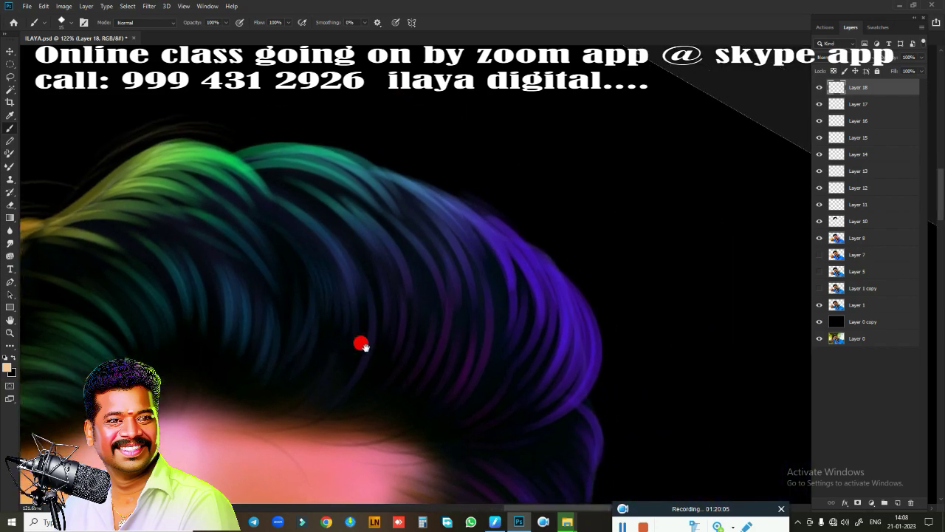
scroll(340, 189, "up", 2)
left_click_drag(228, 147, 352, 259)
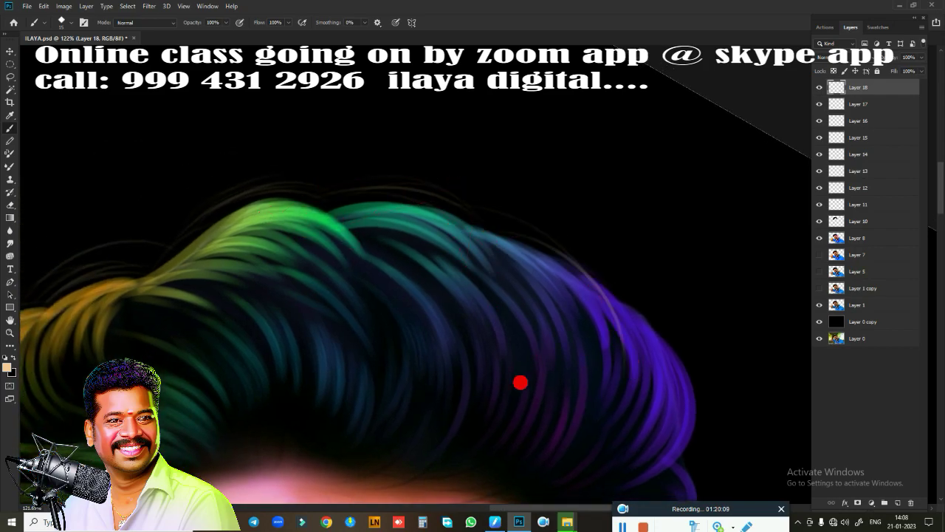
left_click_drag(580, 448, 527, 246)
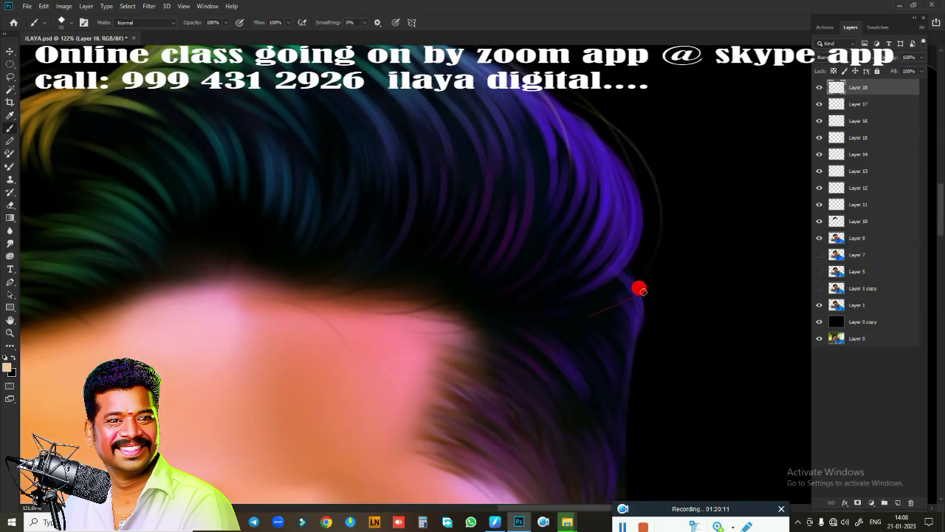
left_click_drag(530, 327, 522, 159)
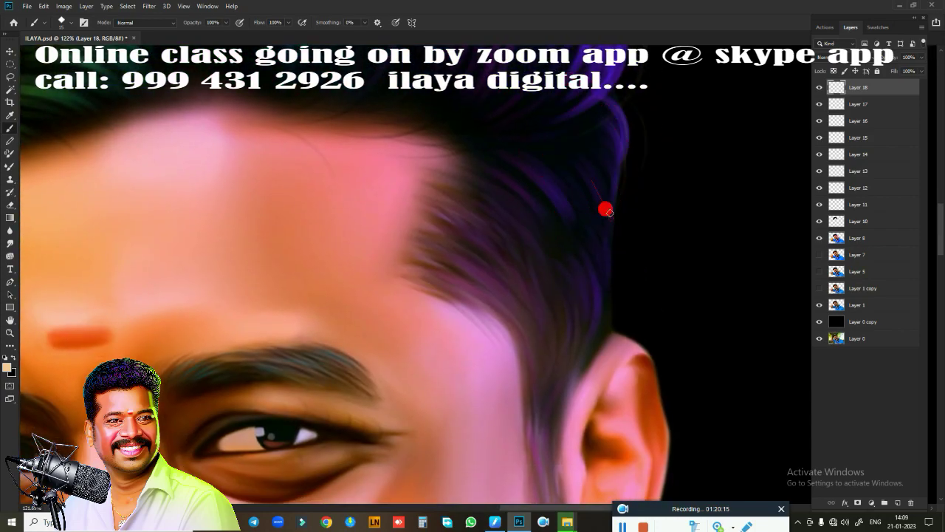
left_click_drag(594, 157, 605, 318)
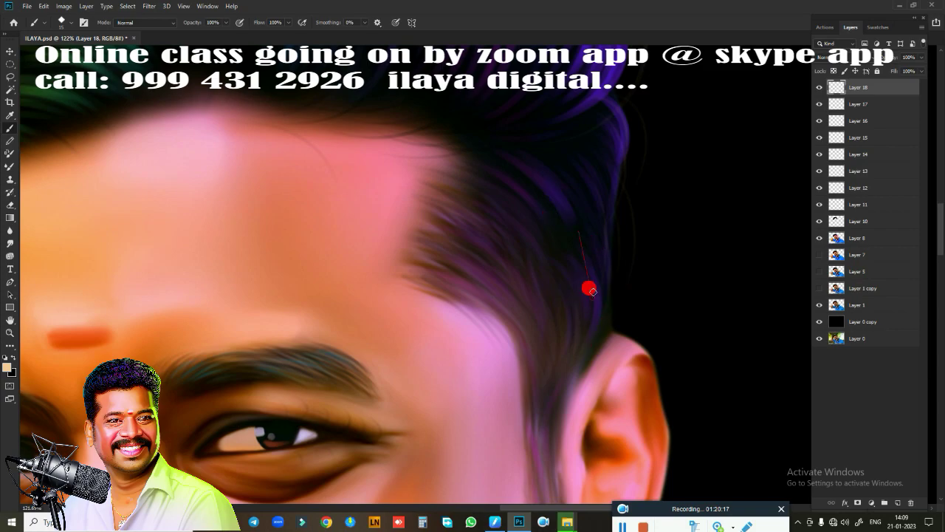
left_click_drag(554, 258, 513, 324)
scroll(533, 333, "down", 2)
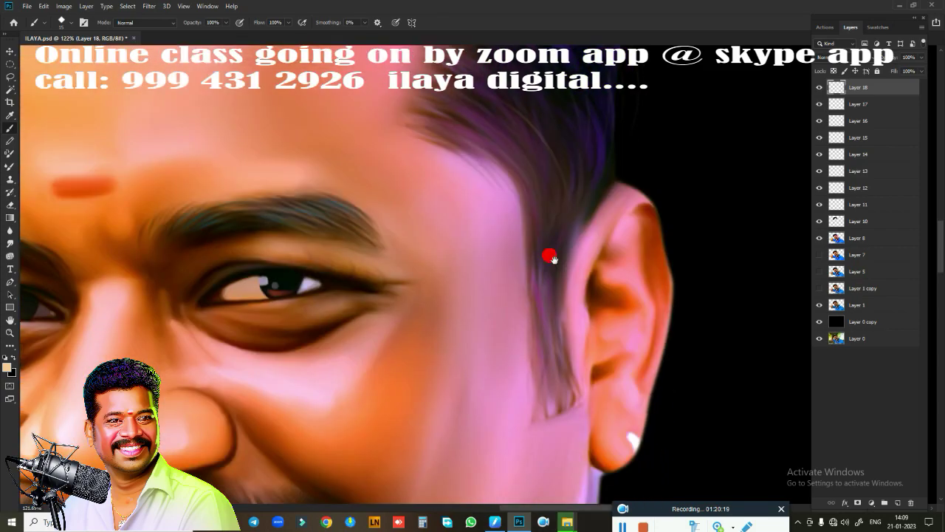
scroll(549, 256, "down", 1)
scroll(561, 247, "down", 2)
scroll(500, 276, "down", 1)
scroll(455, 288, "up", 1)
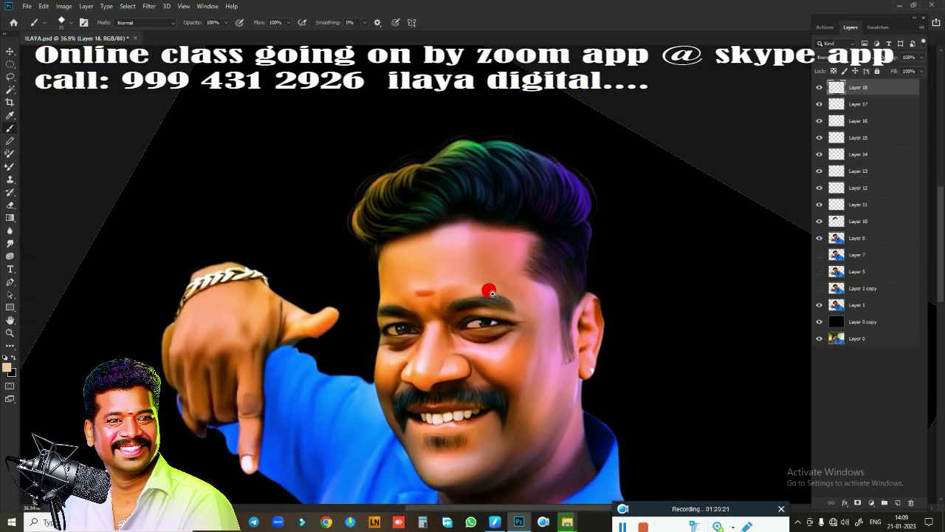
scroll(530, 323, "up", 1)
scroll(513, 312, "up", 1)
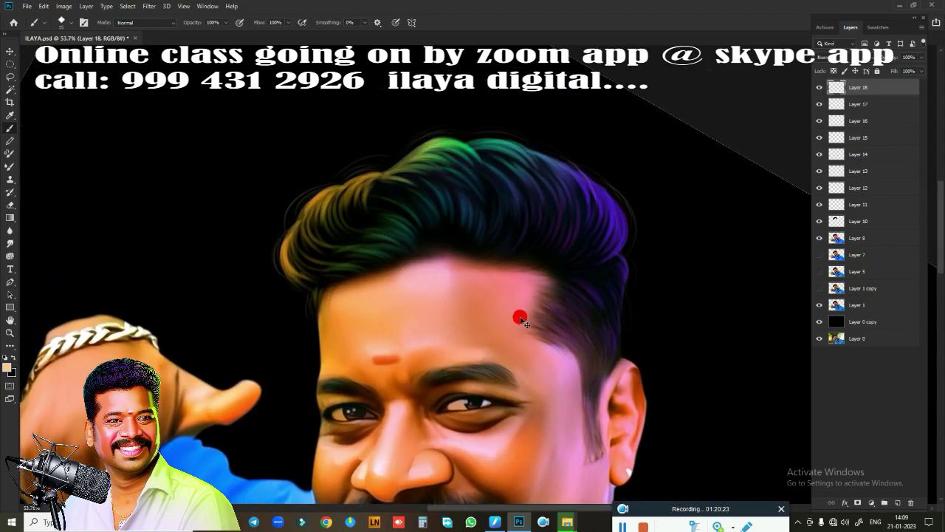
- Duplicate the Layer 18 hair-strand layer
key("ctrl+u")
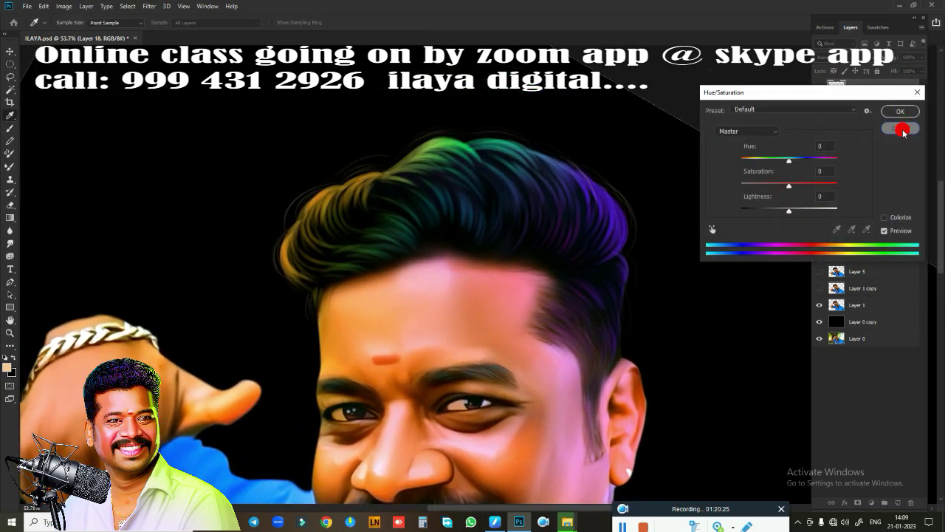
left_click(903, 128)
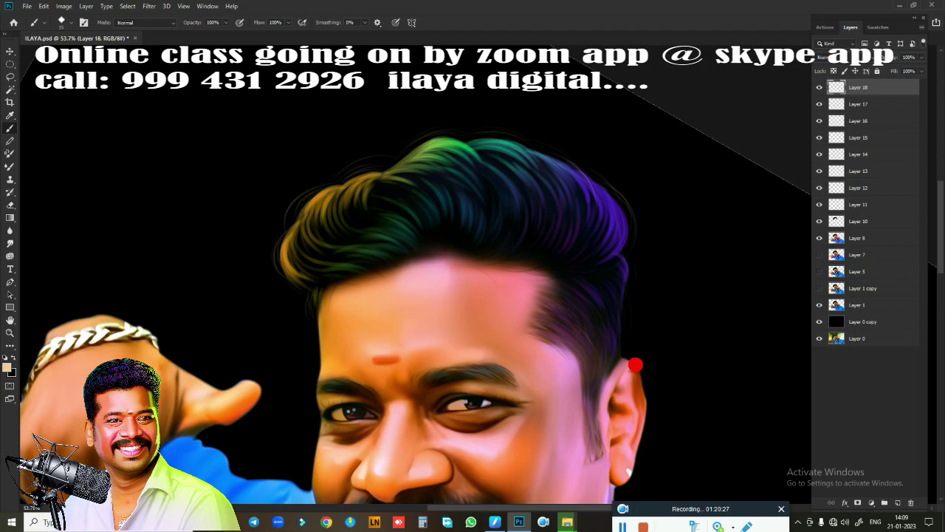
key("ctrl+j")
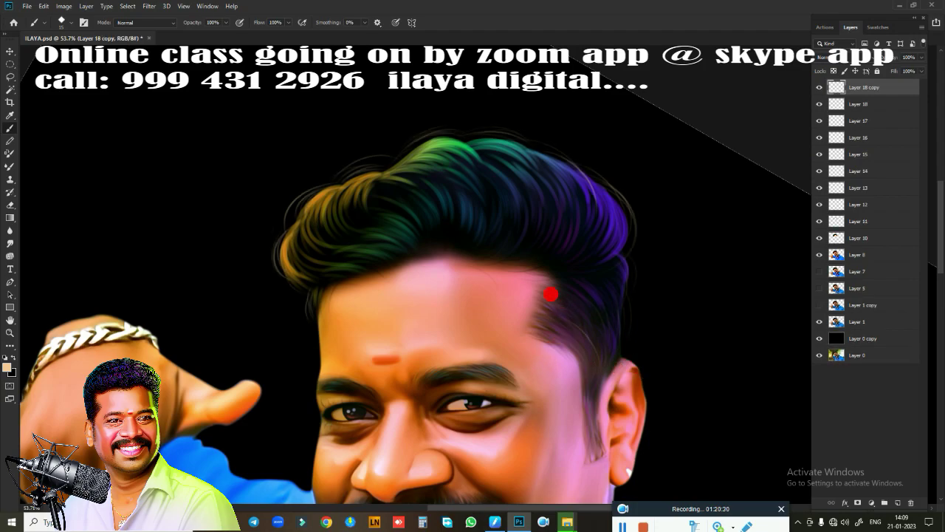
scroll(535, 317, "up", 2)
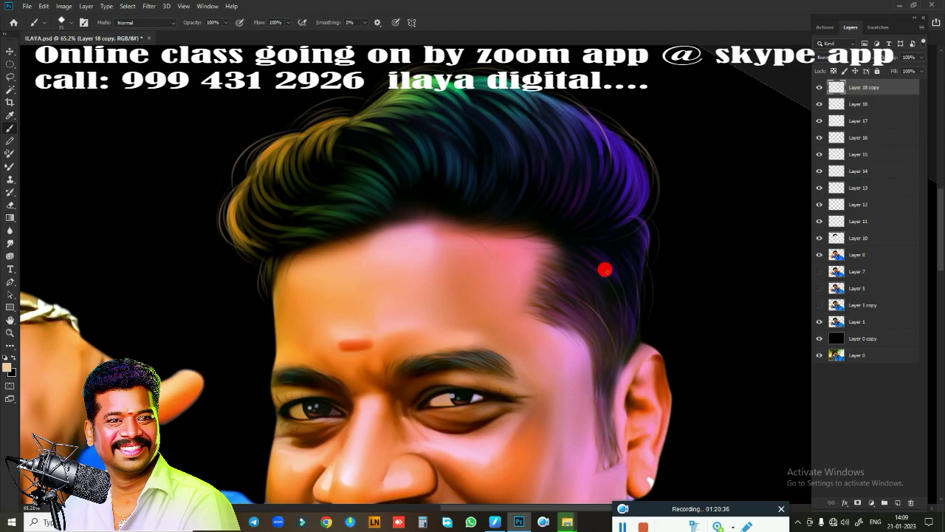
- Raise the copy's Hue/Saturation Lightness to +100
key("ctrl+u")
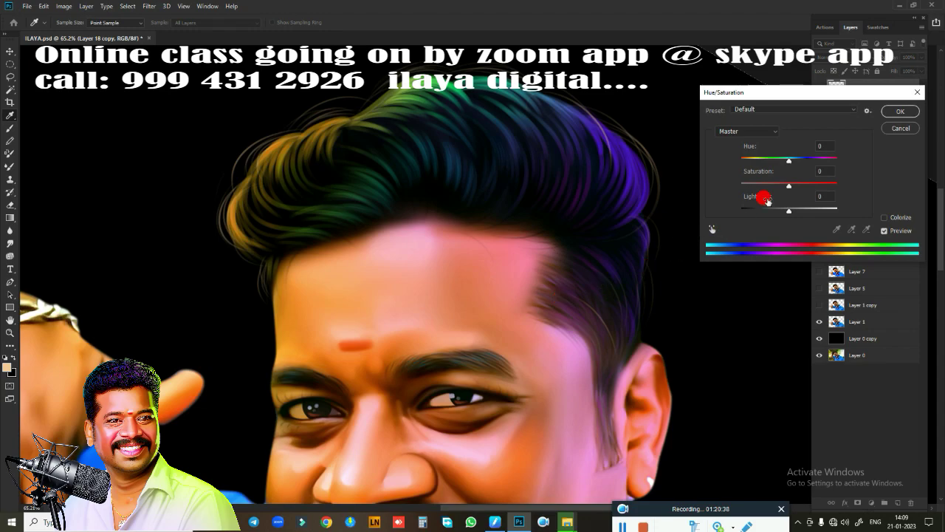
mouse_move(787, 212)
left_mouse_down()
mouse_move(832, 211)
mouse_move(839, 219)
mouse_move(813, 212)
mouse_move(843, 223)
left_mouse_up()
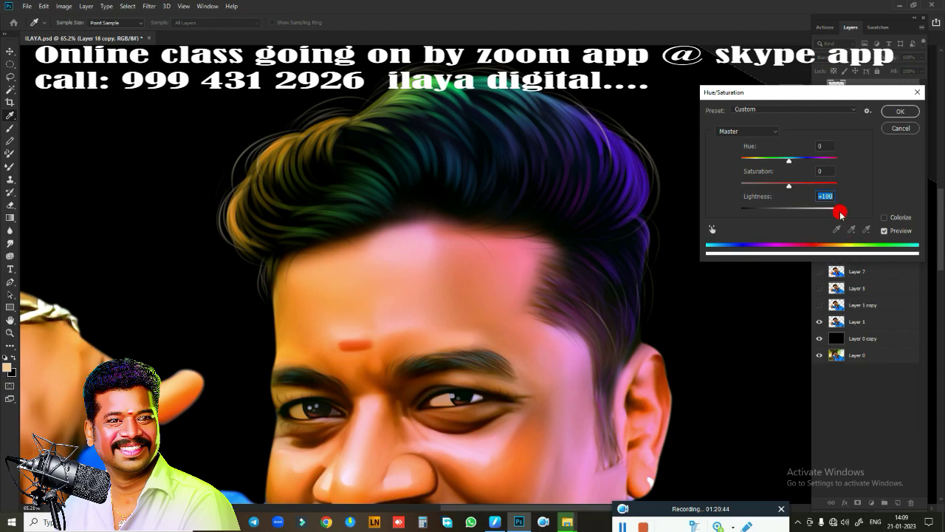
mouse_move(840, 214)
left_mouse_down()
mouse_move(774, 205)
mouse_move(853, 217)
left_mouse_up()
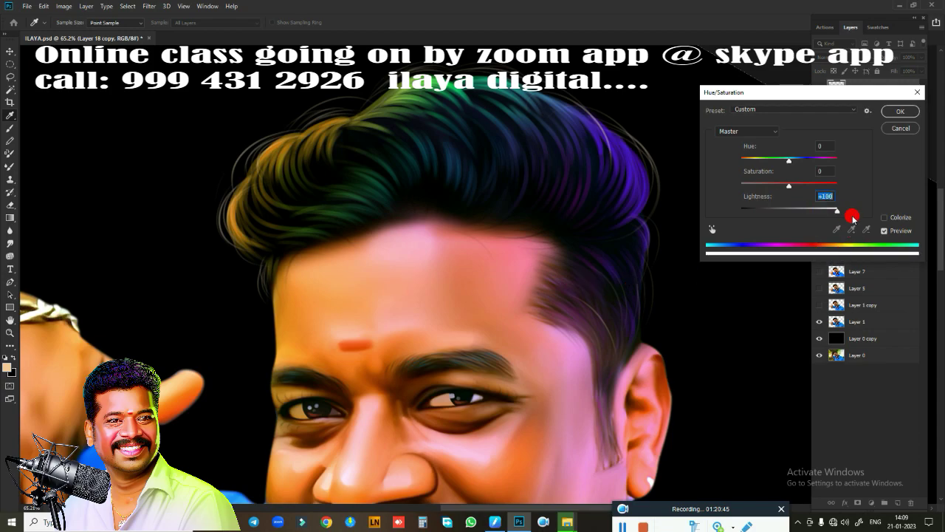
left_click(911, 126)
- Toggle Layer 18 copy's visibility to compare, then select it together with Layer 18
left_click(818, 88)
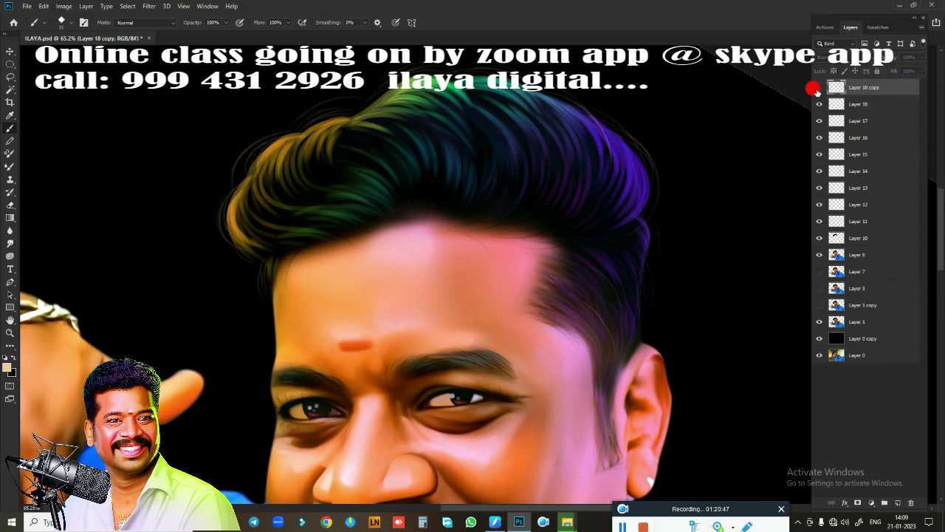
left_click(818, 89)
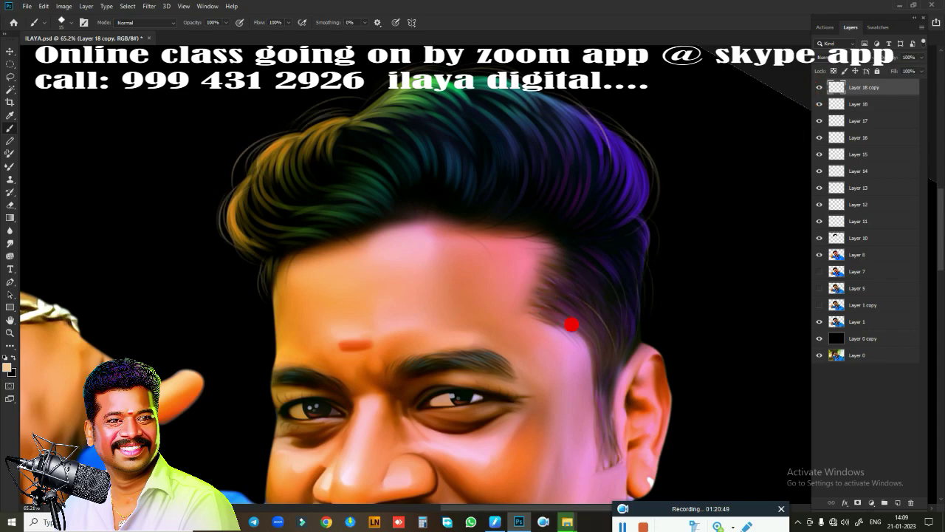
scroll(657, 310, "down", 3)
scroll(635, 310, "up", 2)
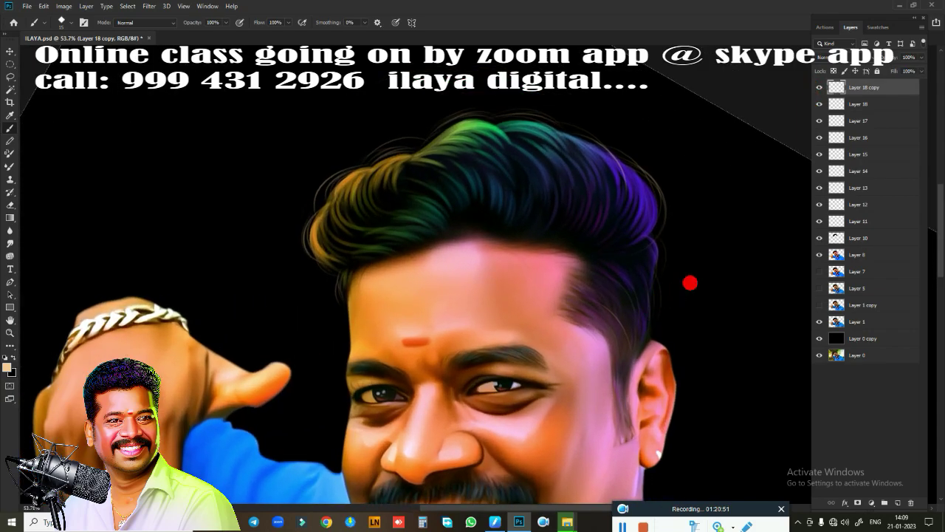
left_click(868, 104, "ctrl")
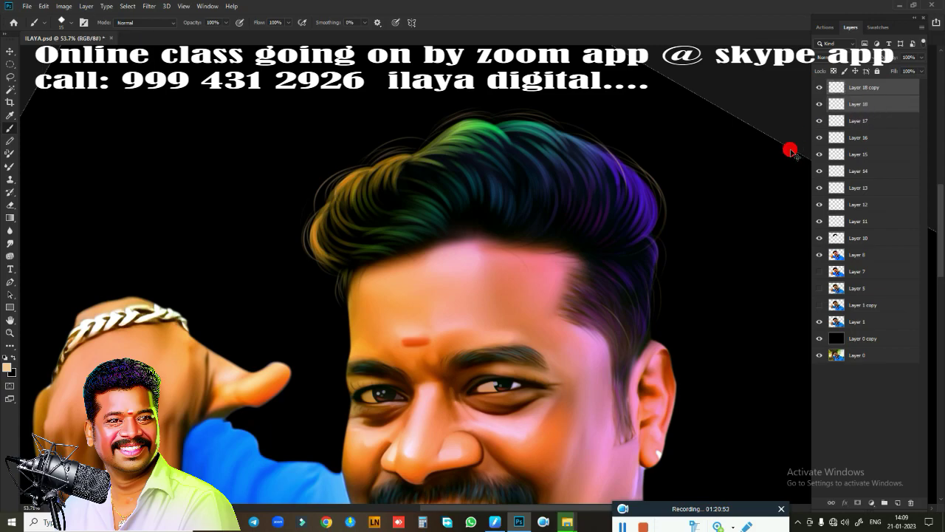
- Merge Layer 18 into its copy and lasso a feathered selection around the head's right side
key("ctrl+e")
scroll(596, 281, "down", 3)
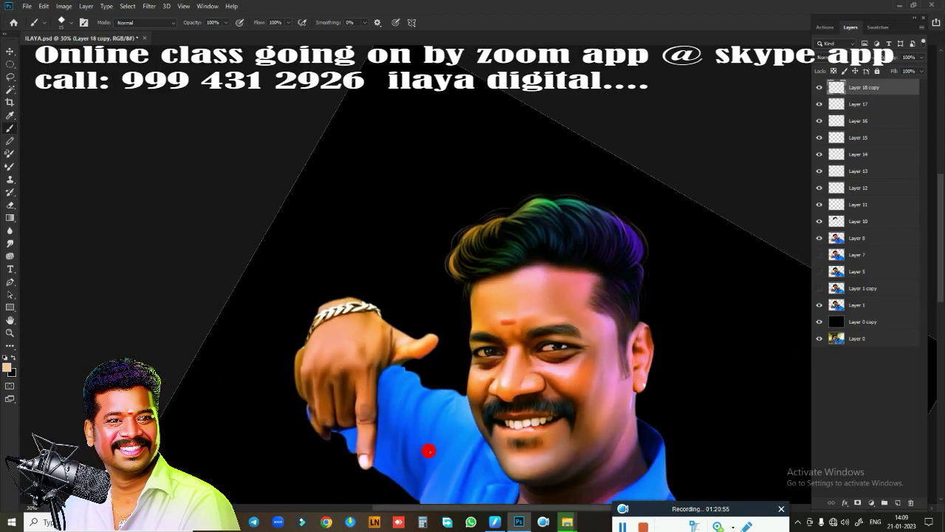
scroll(443, 328, "up", 3)
scroll(310, 288, "up", 2)
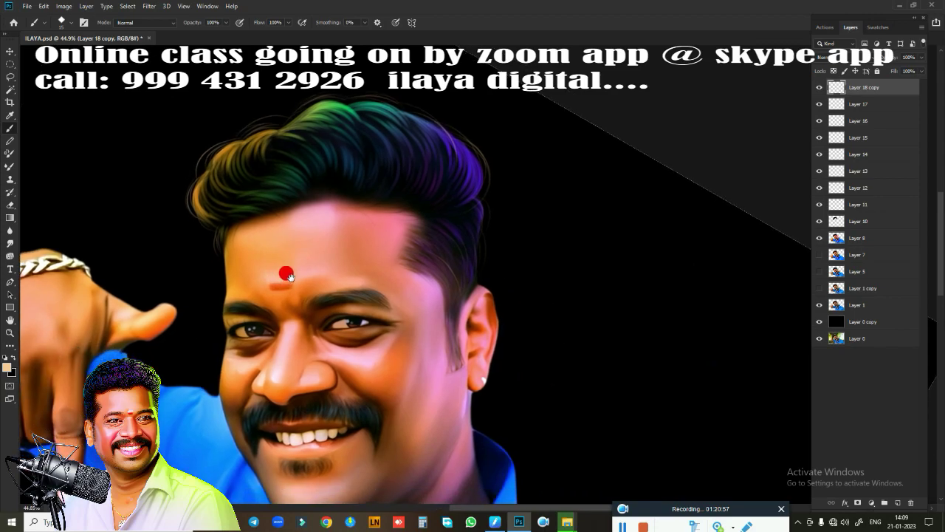
key("l")
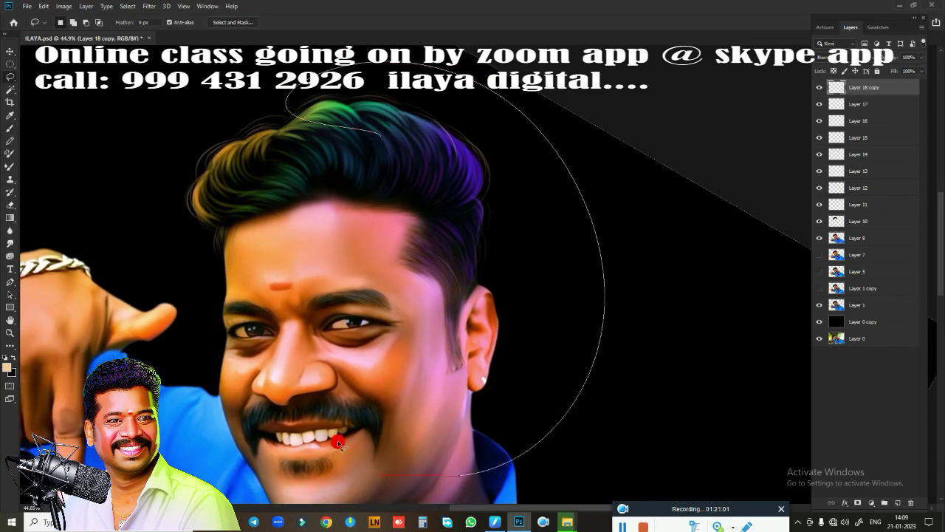
left_click_drag(414, 56, 476, 290)
key("shift+F6")
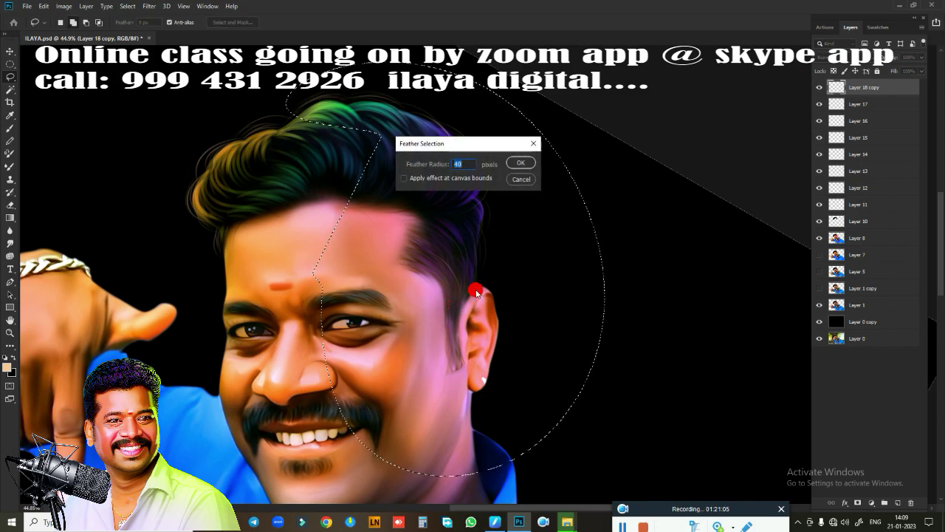
key("Return")
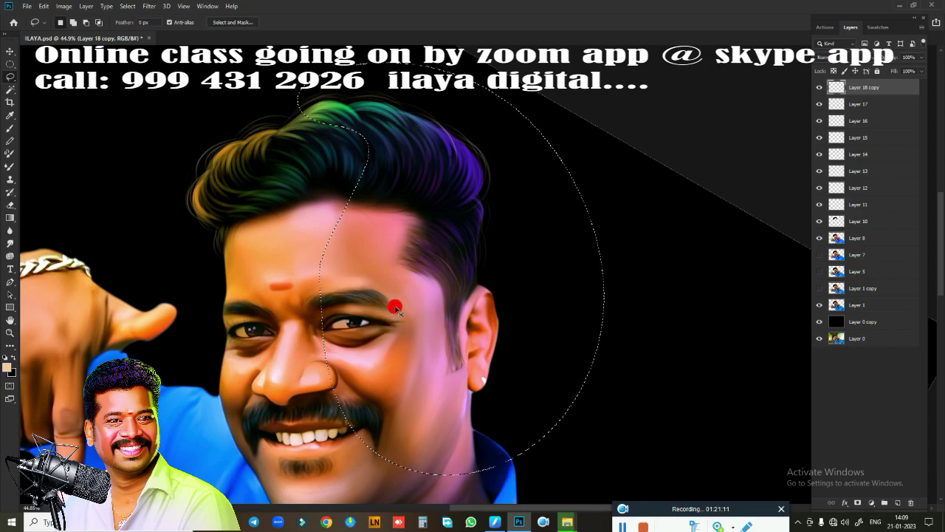
- Shift the selected strands' hue to −180, then boost saturation to +100
key("ctrl+u")
left_click_drag(787, 158, 729, 158)
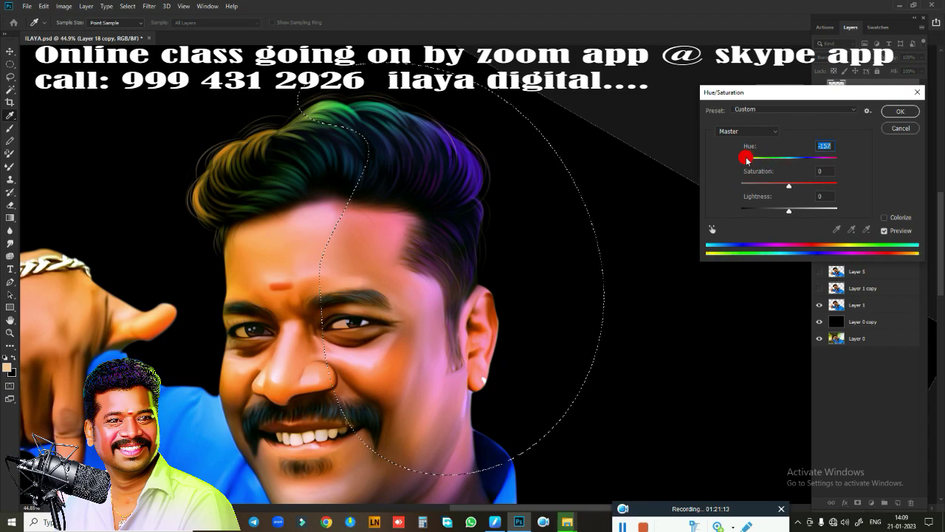
left_click(898, 112)
key("ctrl+u")
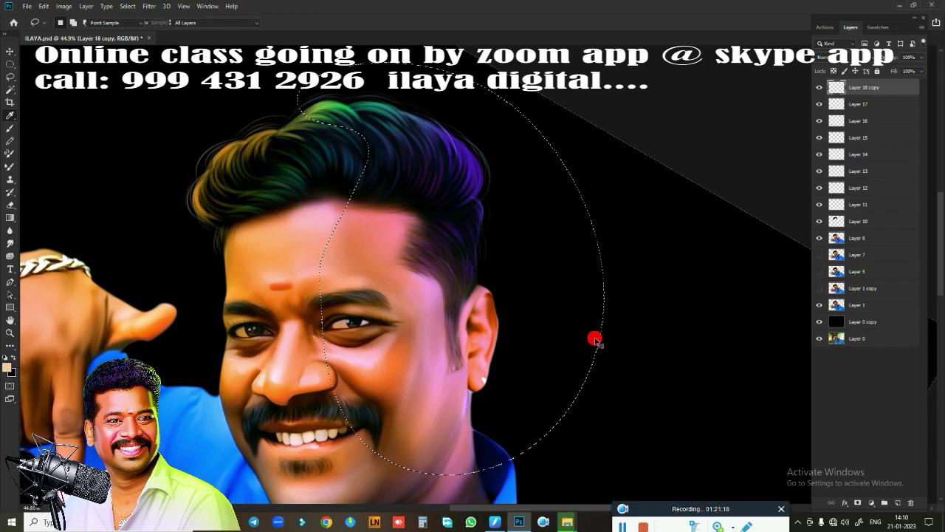
left_click_drag(790, 184, 827, 189)
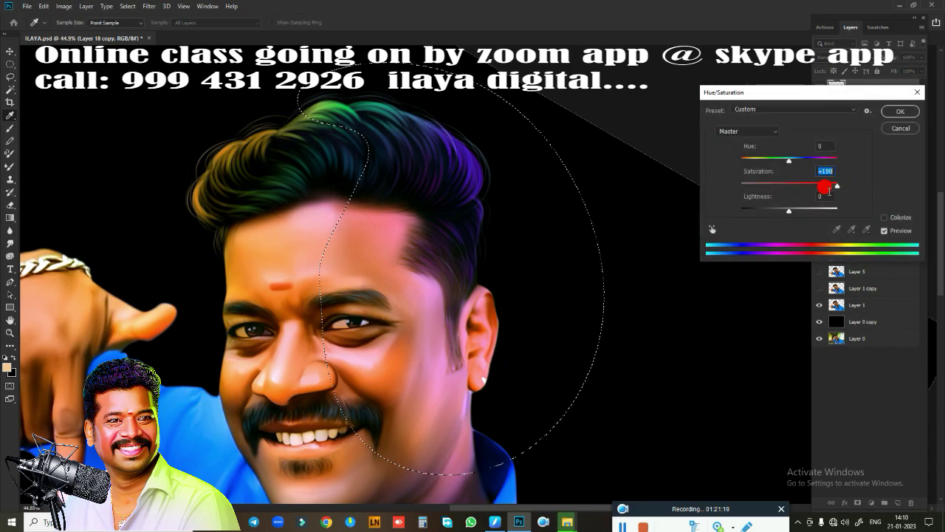
left_click(900, 111)
key("ctrl+0")
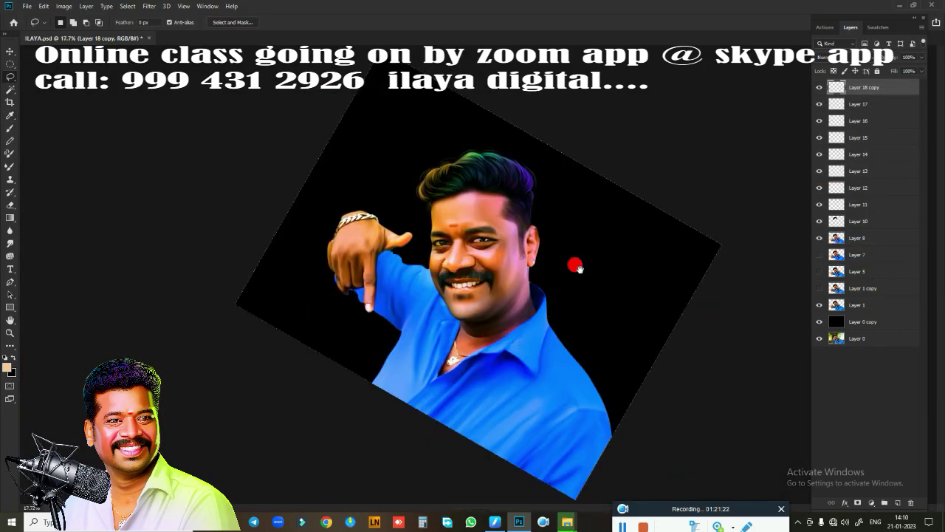
- Straighten the rotated view so the whole portrait shows upright, then save the document
key("Escape")
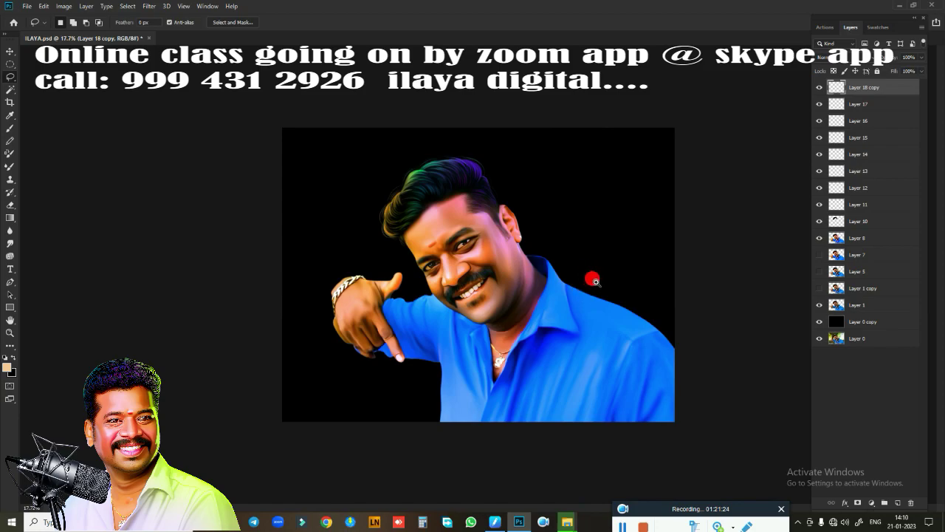
scroll(569, 273, "up", 1)
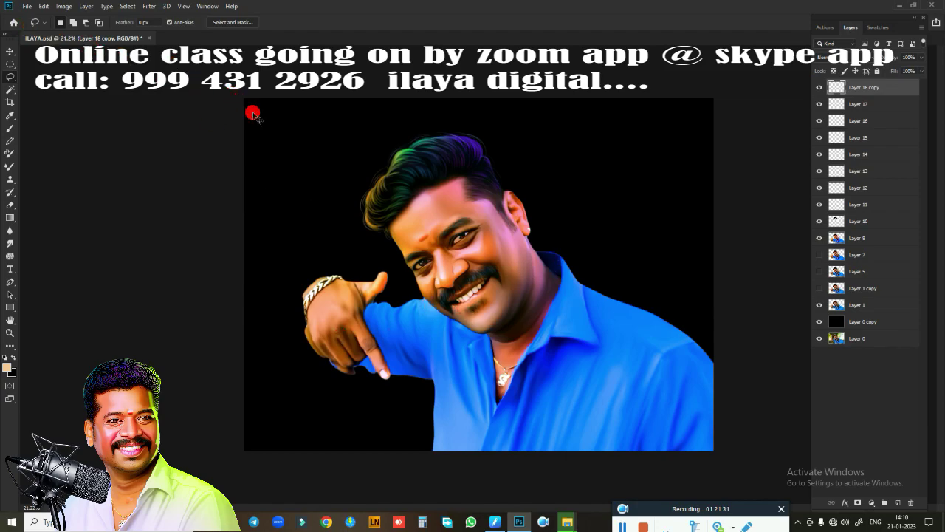
key("ctrl+s")
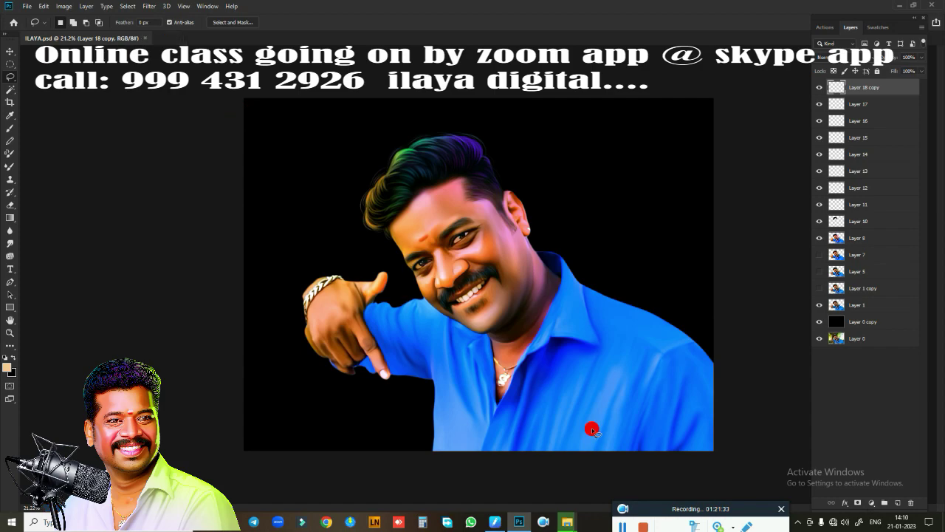